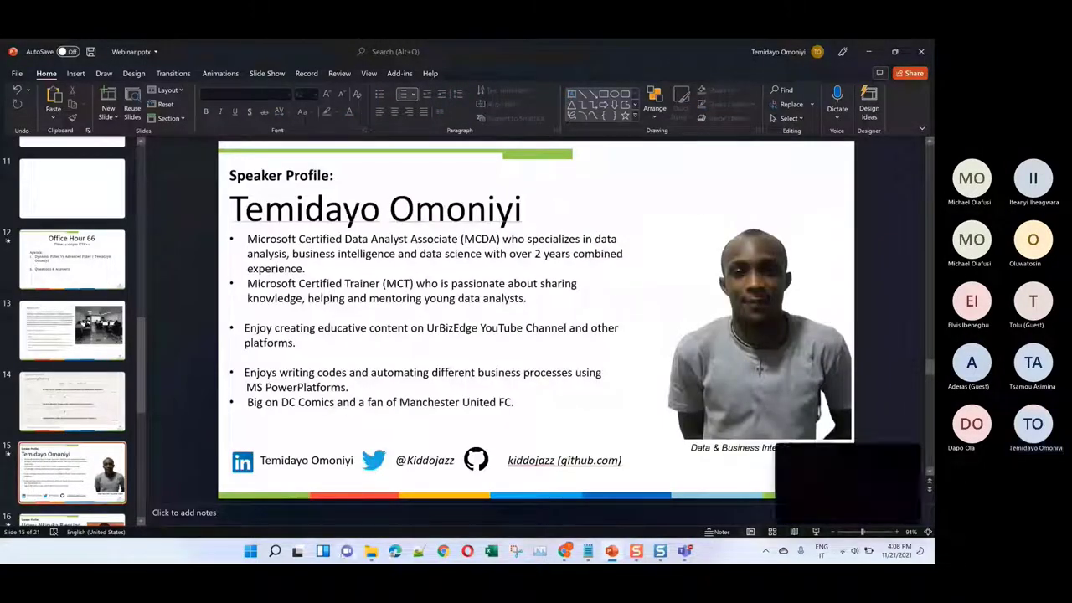
- Search the Excel training materials folder for 'power' and open Pivot table, Pivot Chart and PowerPivot.xlsx
{"action": "mouse_move", "coordinate": [370, 551]}
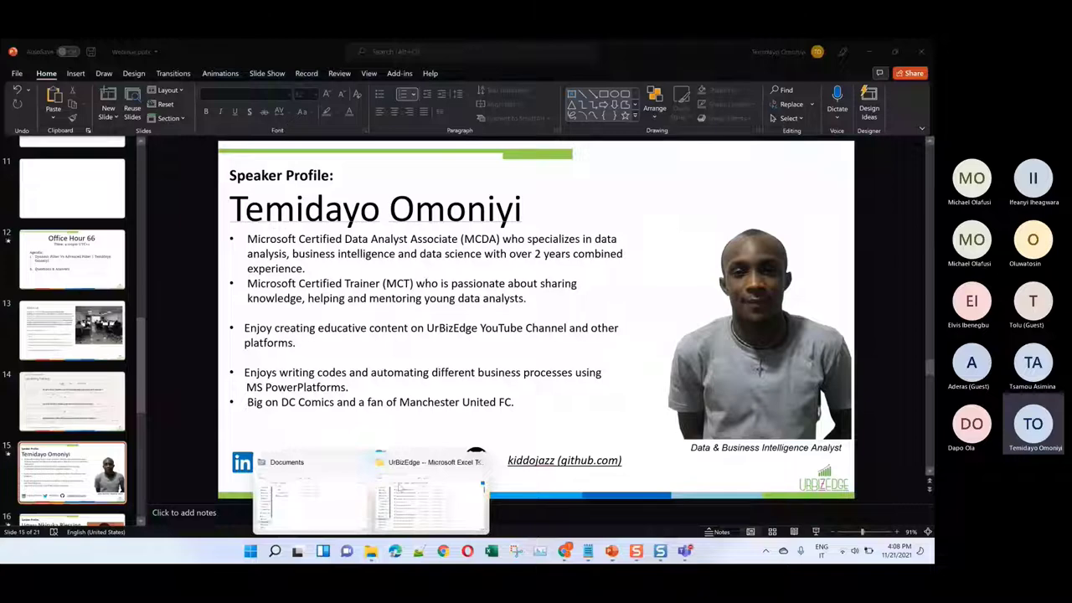
{"action": "left_click", "coordinate": [402, 490]}
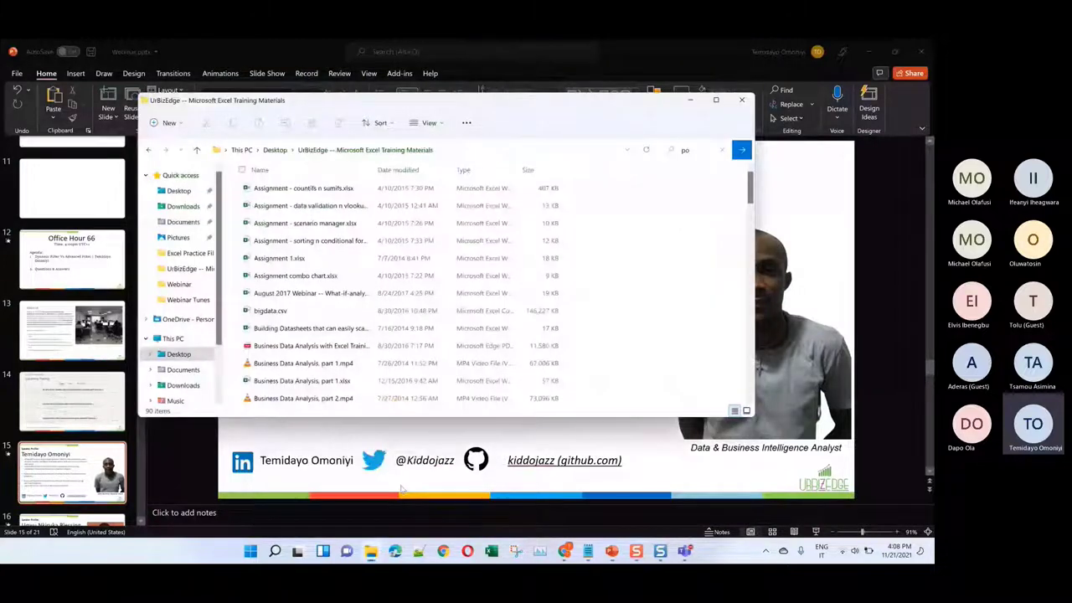
{"action": "left_click", "coordinate": [693, 150]}
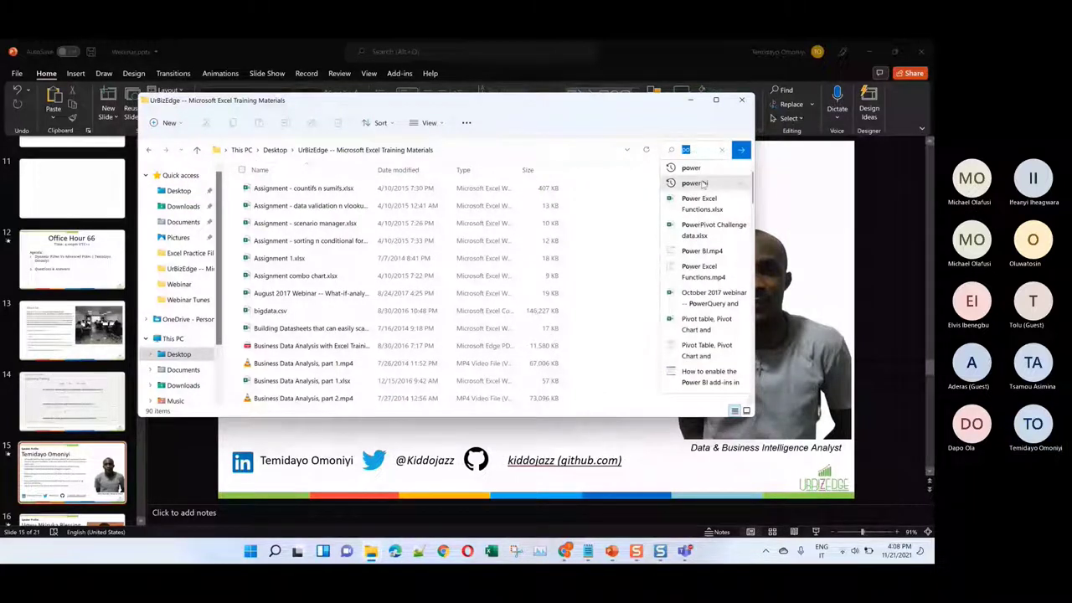
{"action": "double_click", "coordinate": [255, 241]}
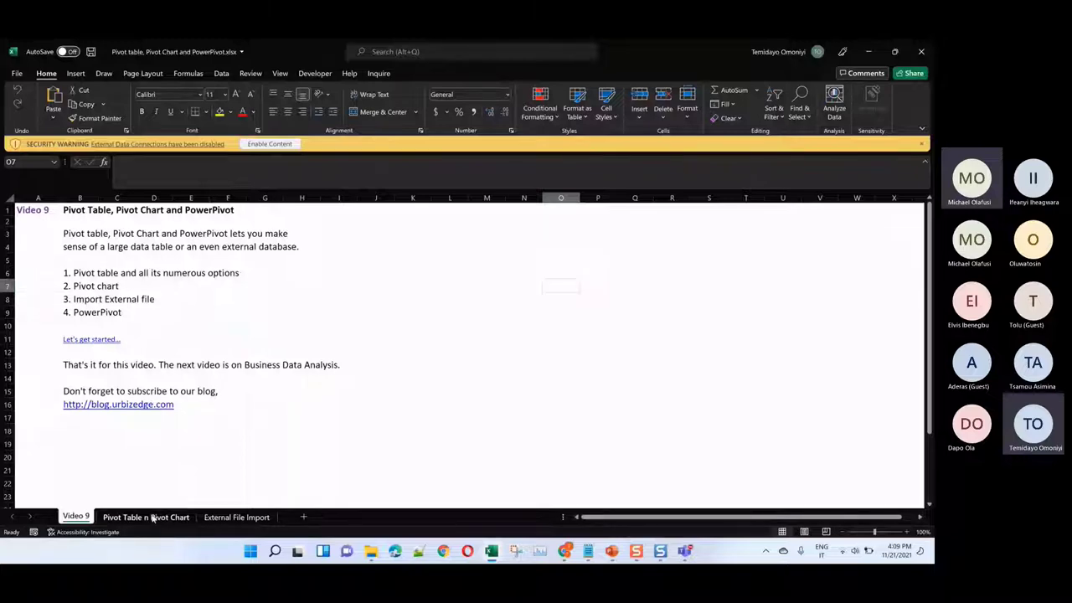
- Delete the pivot summary table J1:L18 on the Pivot Table n Pivot Chart sheet
{"action": "left_click", "coordinate": [153, 517]}
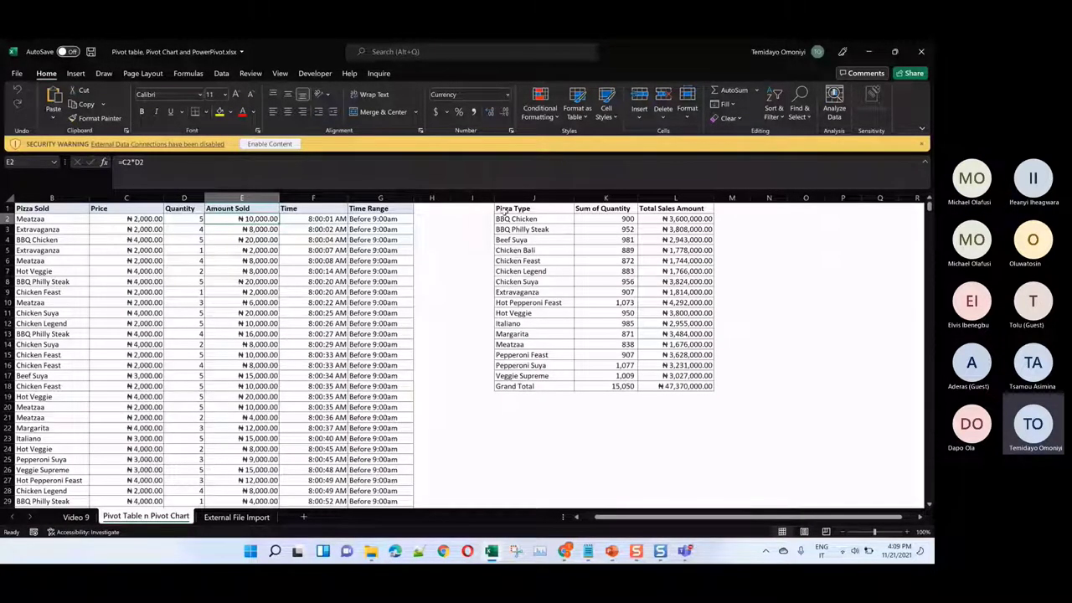
{"action": "left_click", "coordinate": [506, 206]}
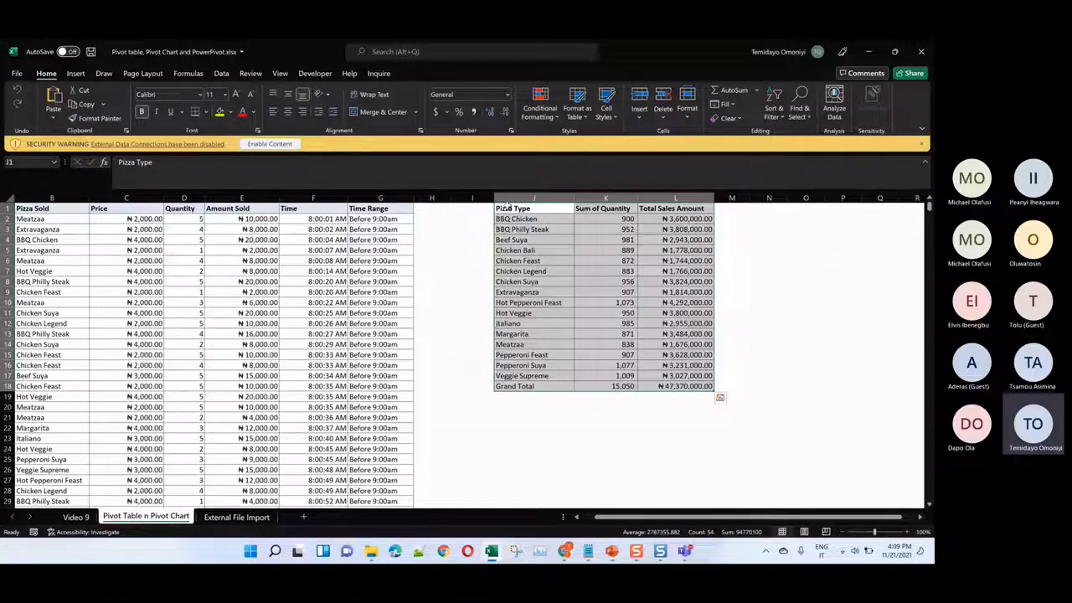
{"action": "key", "text": "Delete"}
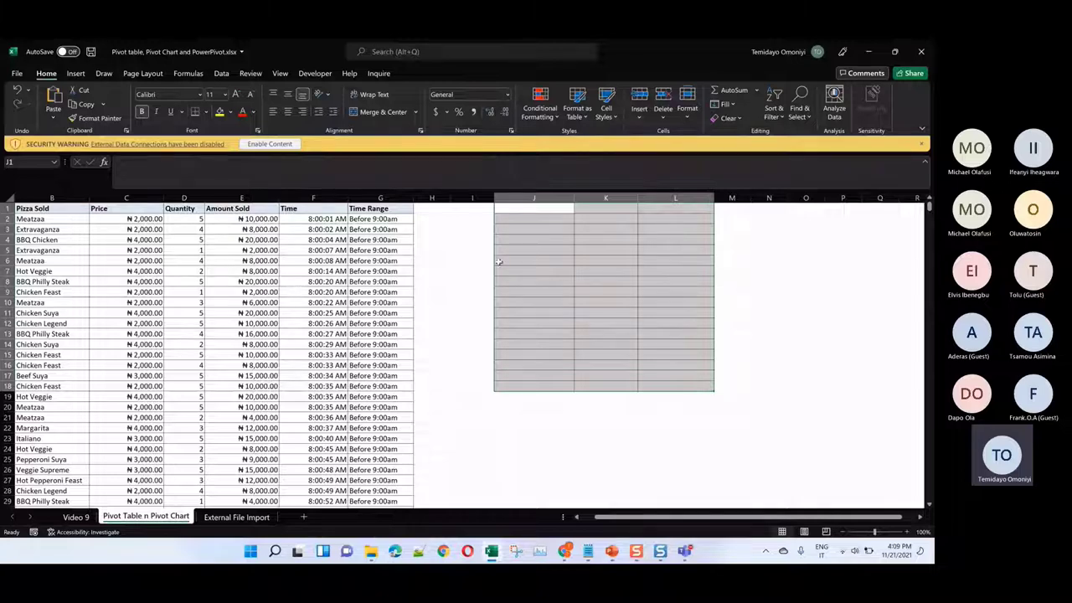
- Close the external data security warning bar above the pizza sales table
{"action": "left_click", "coordinate": [922, 143]}
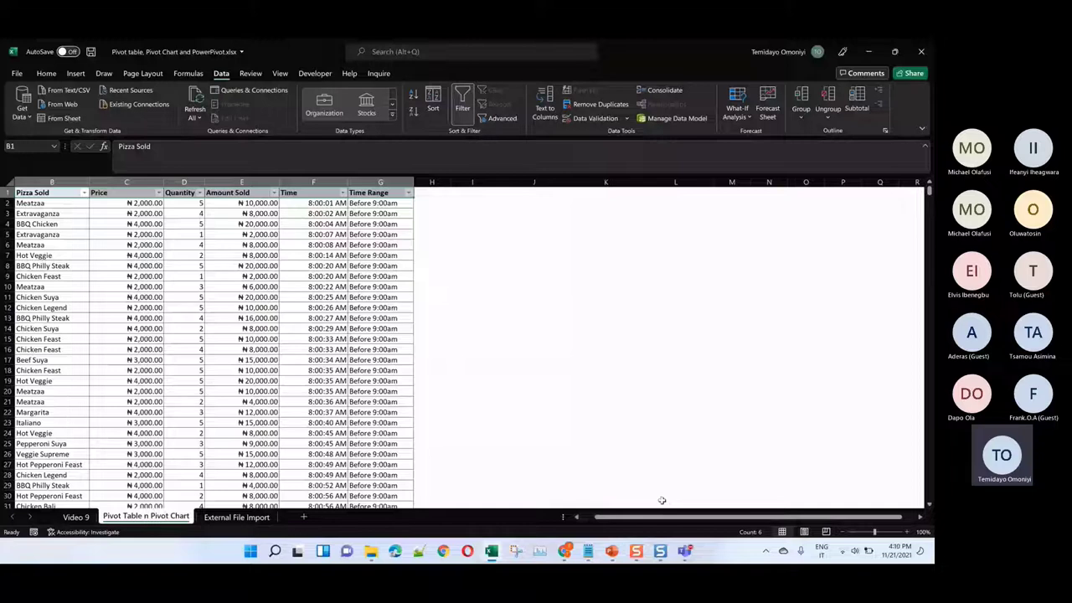
{"action": "scroll", "coordinate": [661, 500], "scroll_direction": "left", "scroll_amount": 1}
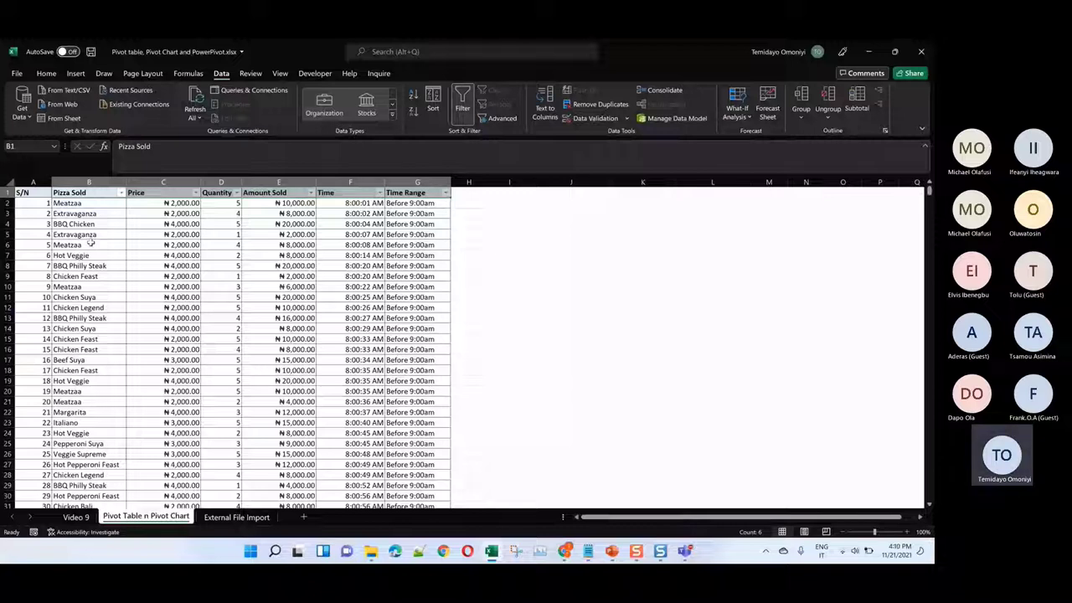
- In the Pizza Sold filter, clear Select All and tick only Chicken Bali and Chicken Suya
{"action": "left_click", "coordinate": [121, 192]}
{"action": "left_click", "coordinate": [25, 325]}
{"action": "left_click", "coordinate": [25, 363]}
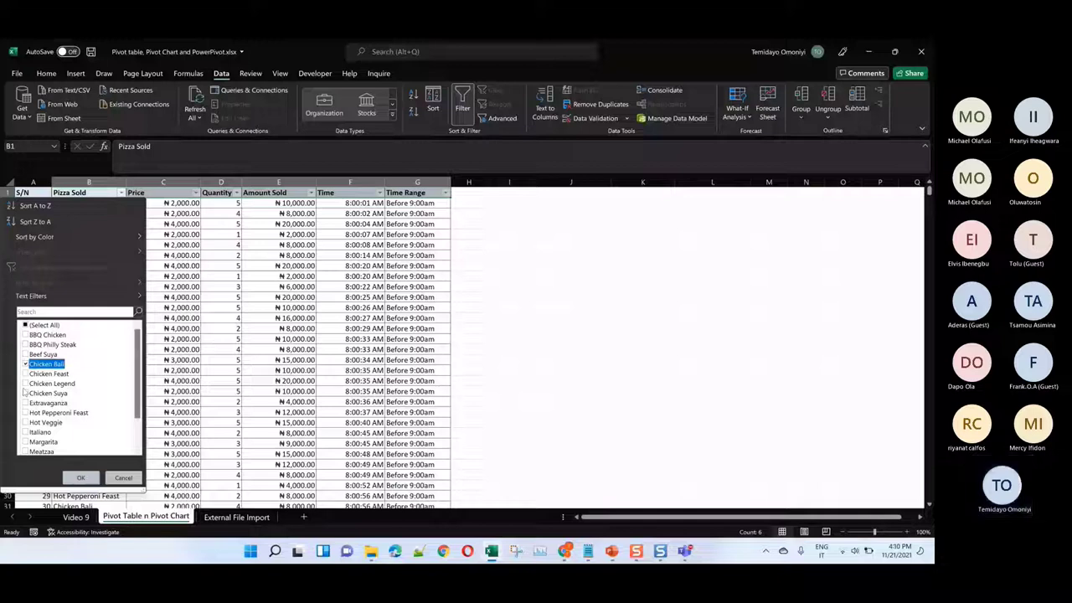
{"action": "left_click", "coordinate": [25, 393]}
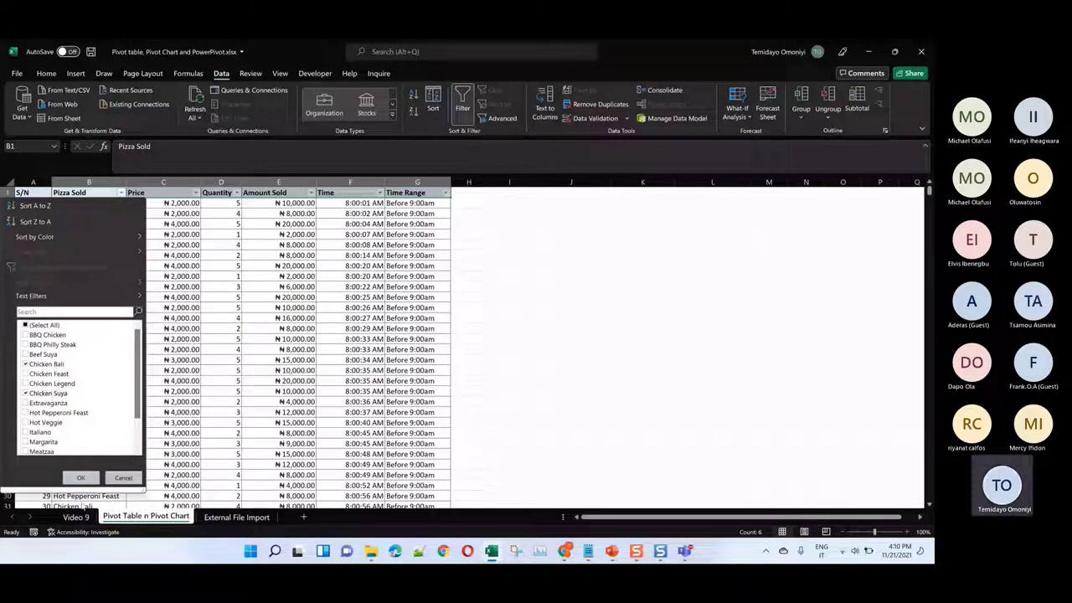
{"action": "left_click", "coordinate": [82, 479]}
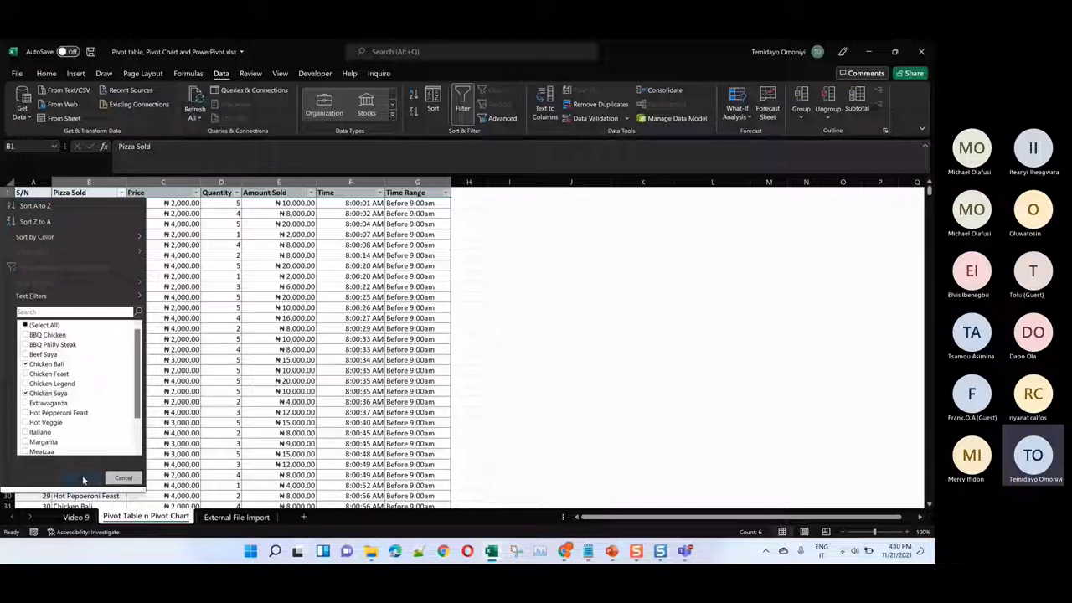
- Apply the Chicken Bali/Suya filter, then turn filters off and select the whole sales range
{"action": "left_click", "coordinate": [83, 478]}
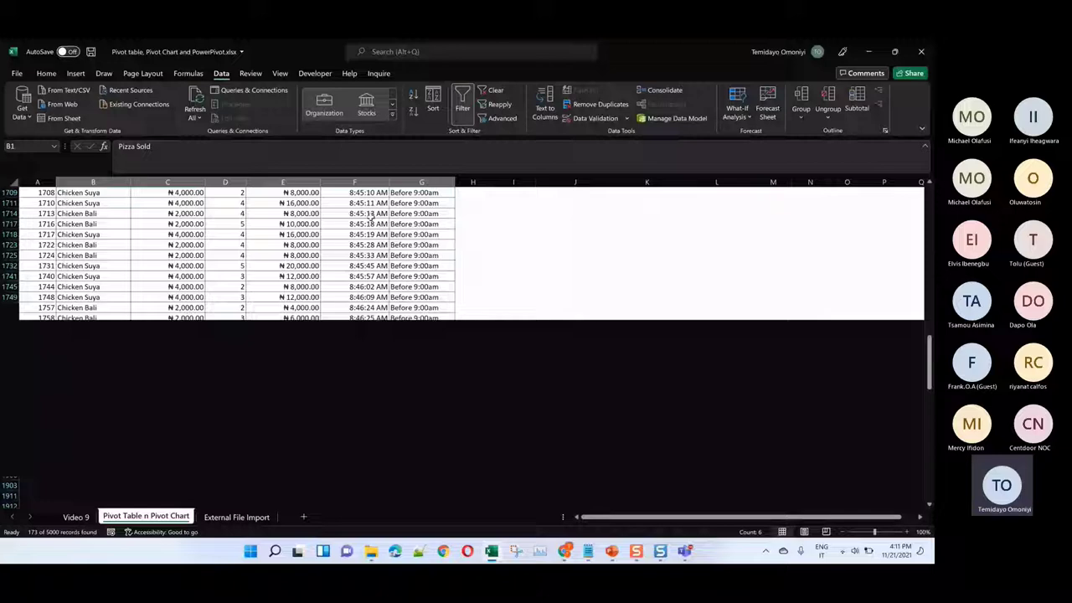
{"action": "key", "text": "ctrl+shift+l"}
{"action": "left_click", "coordinate": [172, 265]}
{"action": "key", "text": "ctrl+a"}
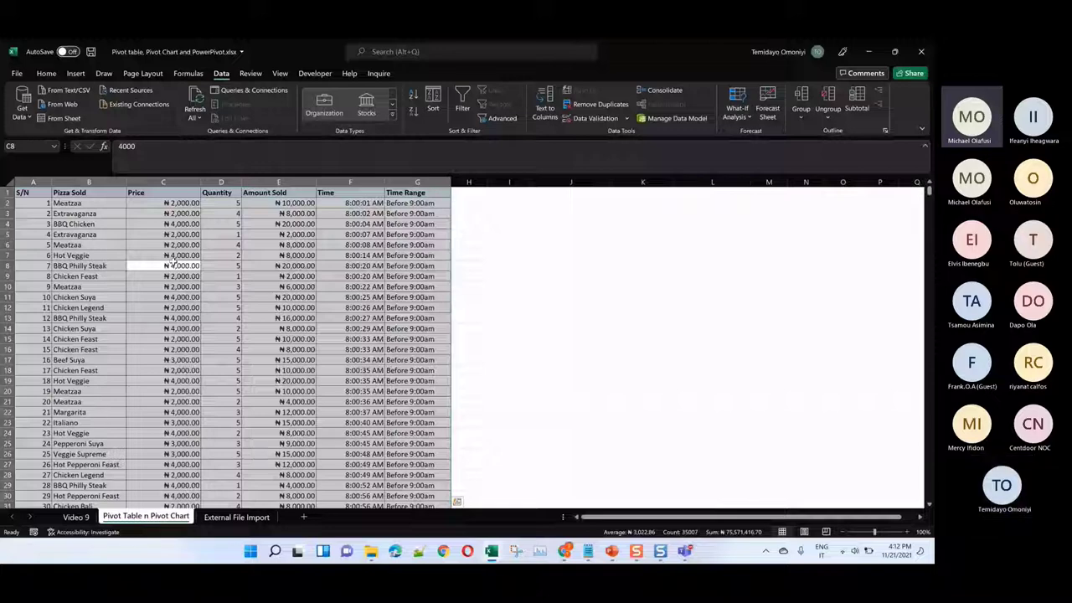
{"action": "left_click", "coordinate": [638, 193]}
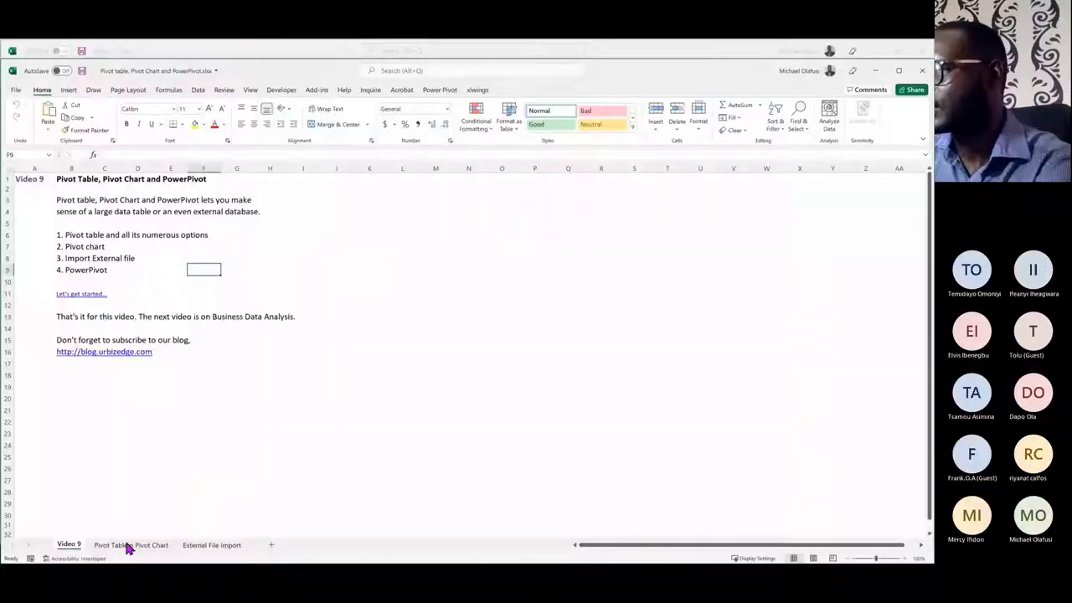
- Switch the Teams stage from the presenter's video to the shared Excel screen
{"action": "left_click", "coordinate": [127, 545]}
- Type the heading 'Filters in Excel' into cell J21 below the pivot summary
{"action": "left_click", "coordinate": [312, 298]}
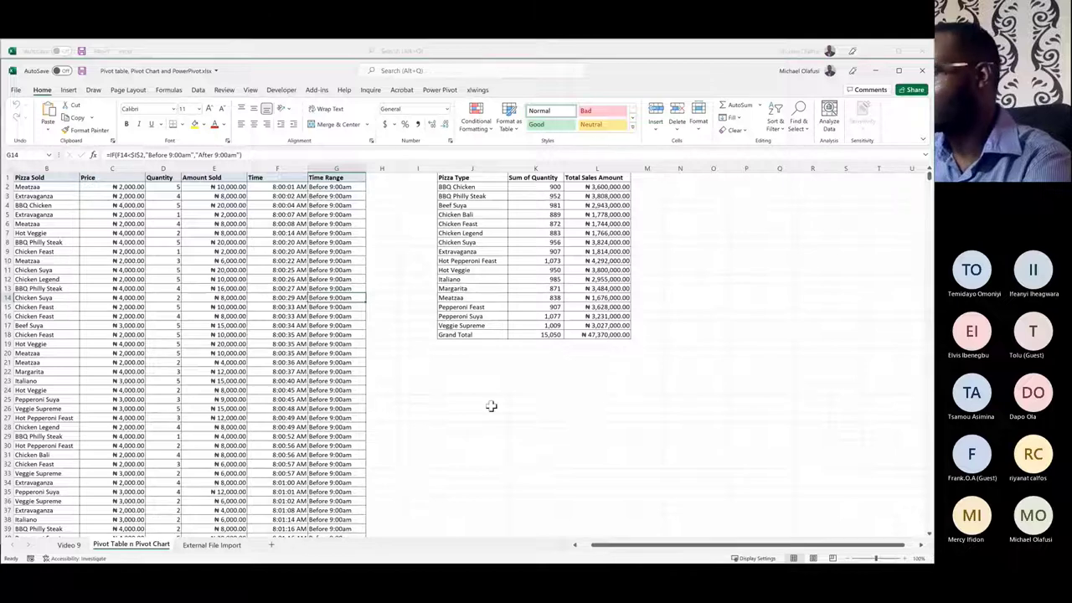
{"action": "left_click", "coordinate": [465, 381]}
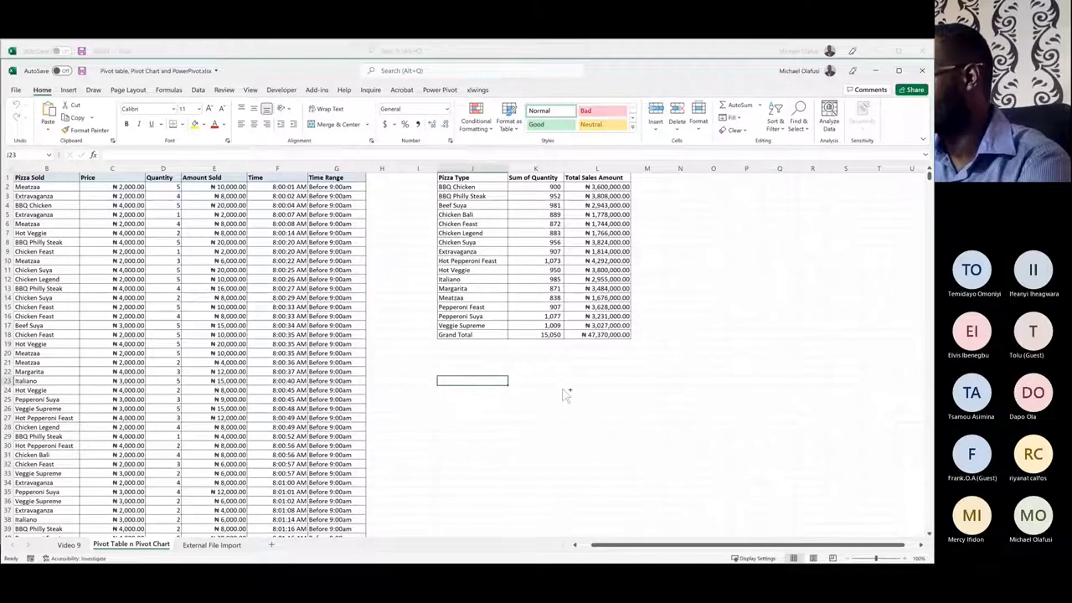
{"action": "scroll", "coordinate": [567, 392], "scroll_direction": "up", "scroll_amount": 6, "text": "ctrl"}
{"action": "left_click", "coordinate": [612, 380]}
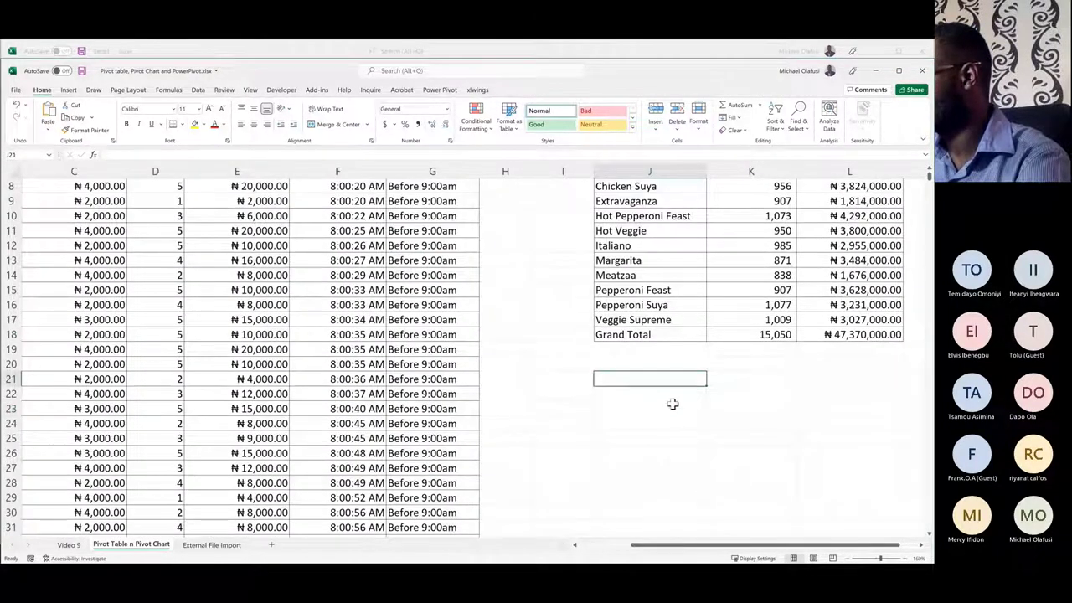
{"action": "type", "text": "F"}
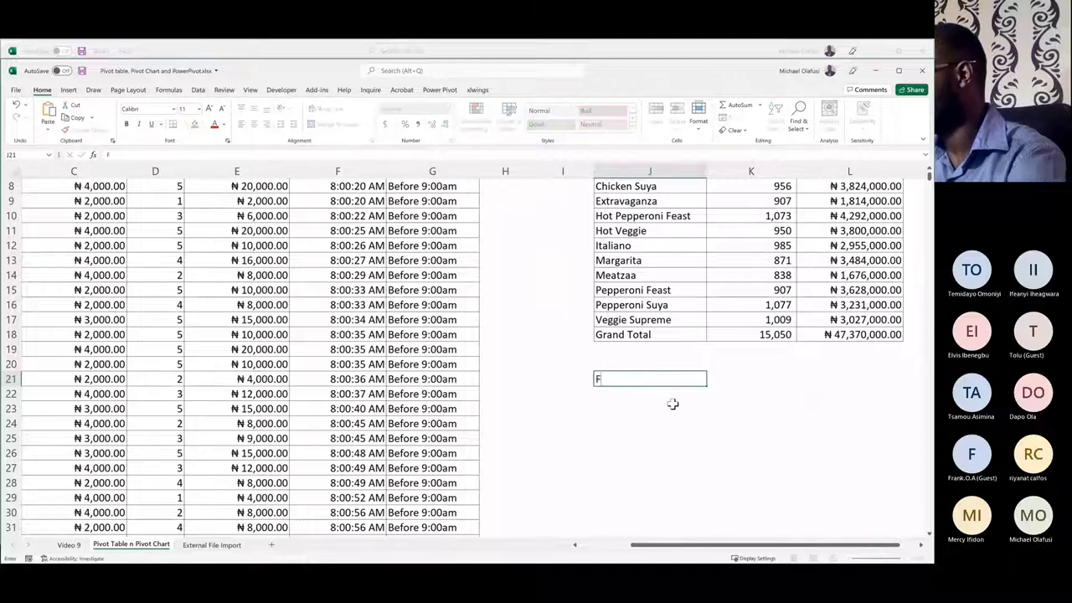
{"action": "type", "text": "ilter"}
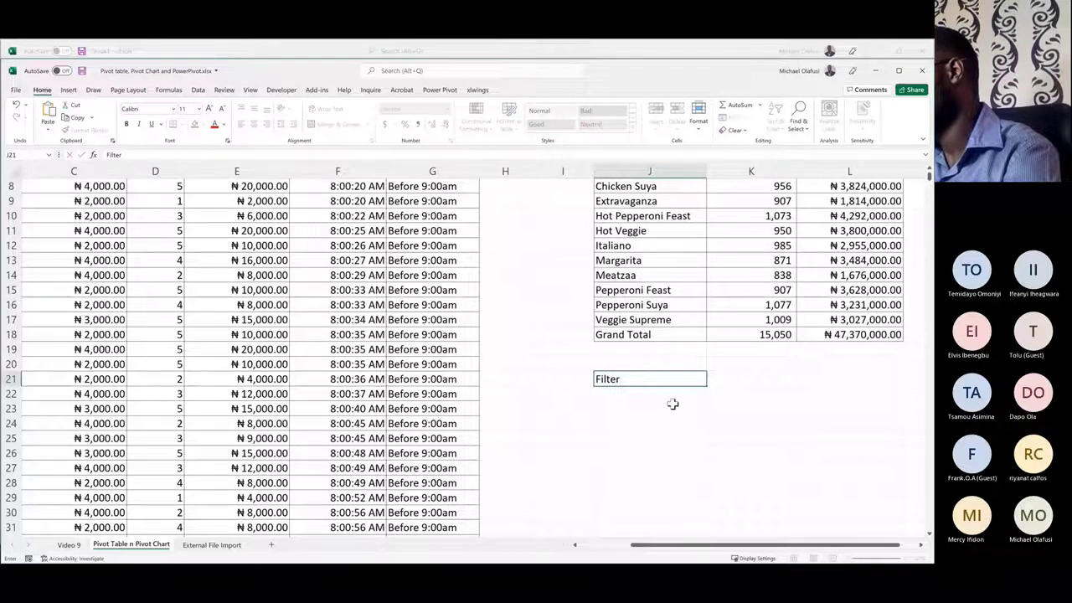
{"action": "type", "text": "s in Exc"}
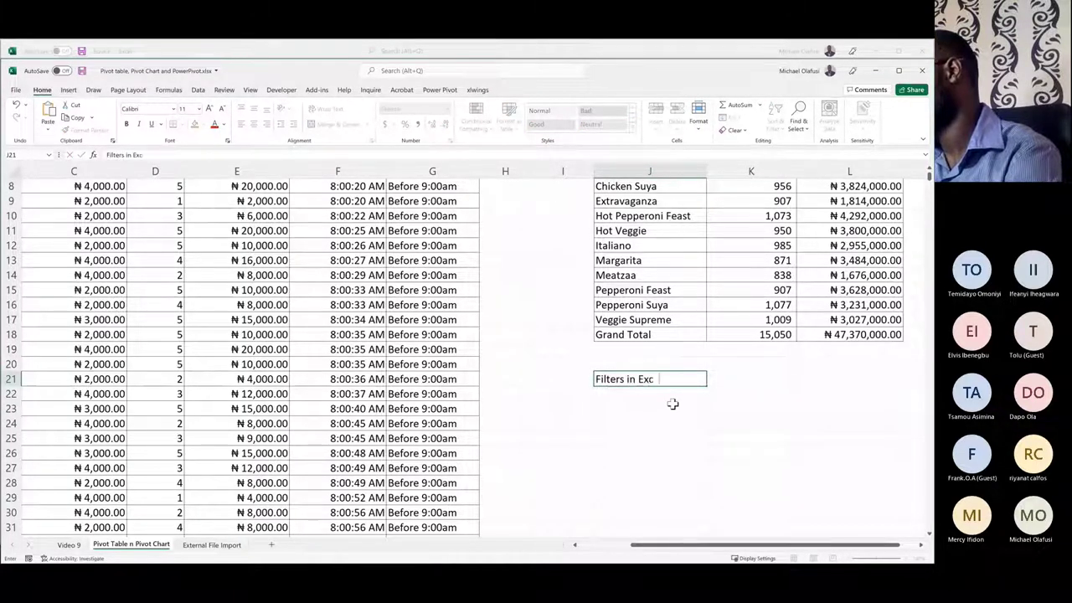
{"action": "type", "text": "el"}
{"action": "key", "text": "Return"}
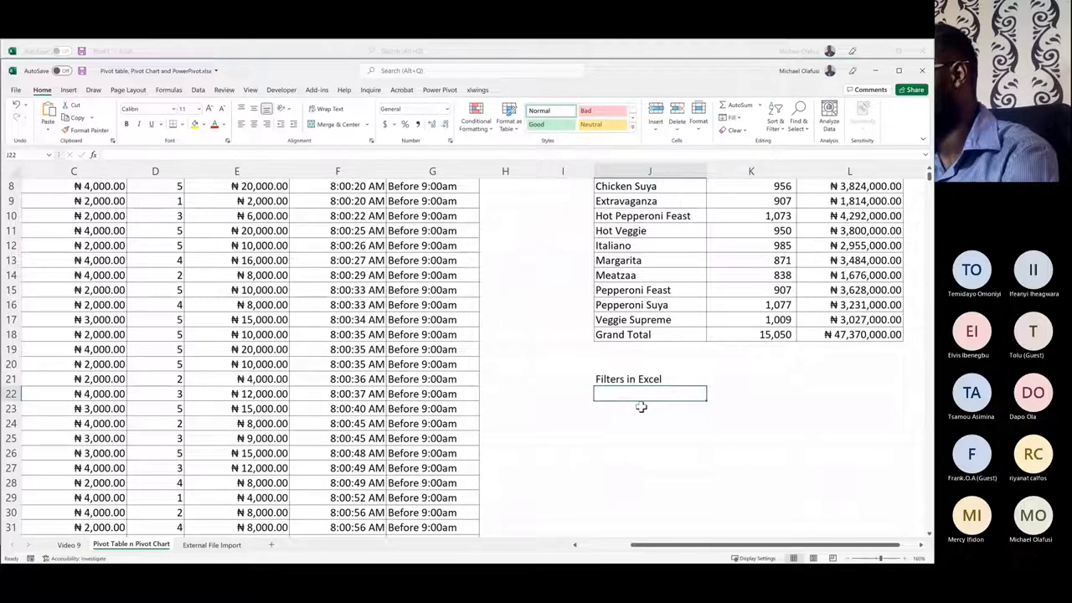
- Open the Whiteboard.xlsx workbook from Excel's Open list of recent workbooks
{"action": "key", "text": "ctrl+o"}
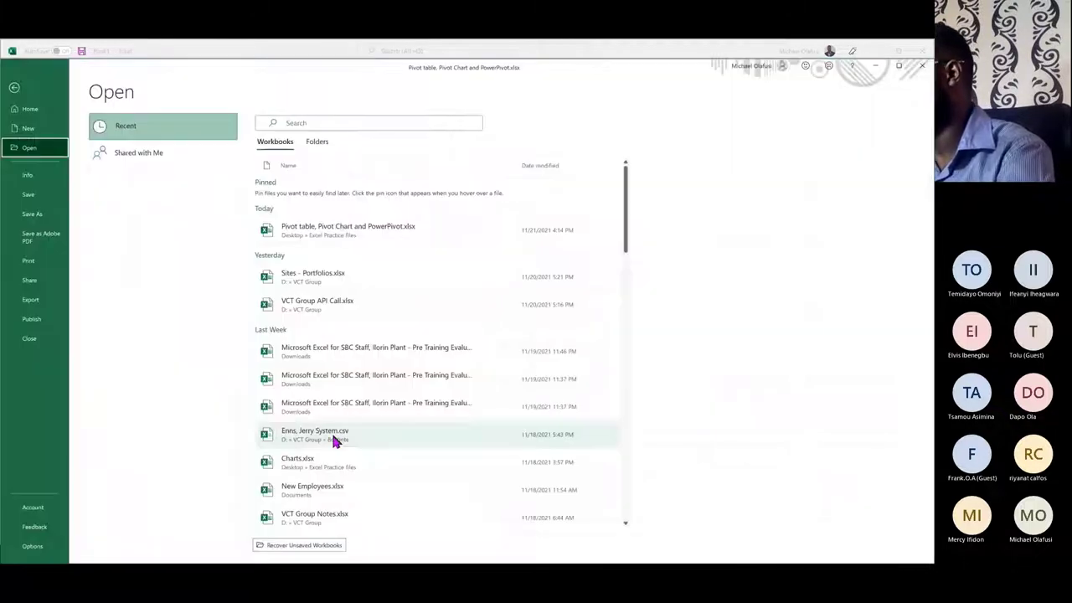
{"action": "left_click", "coordinate": [323, 123]}
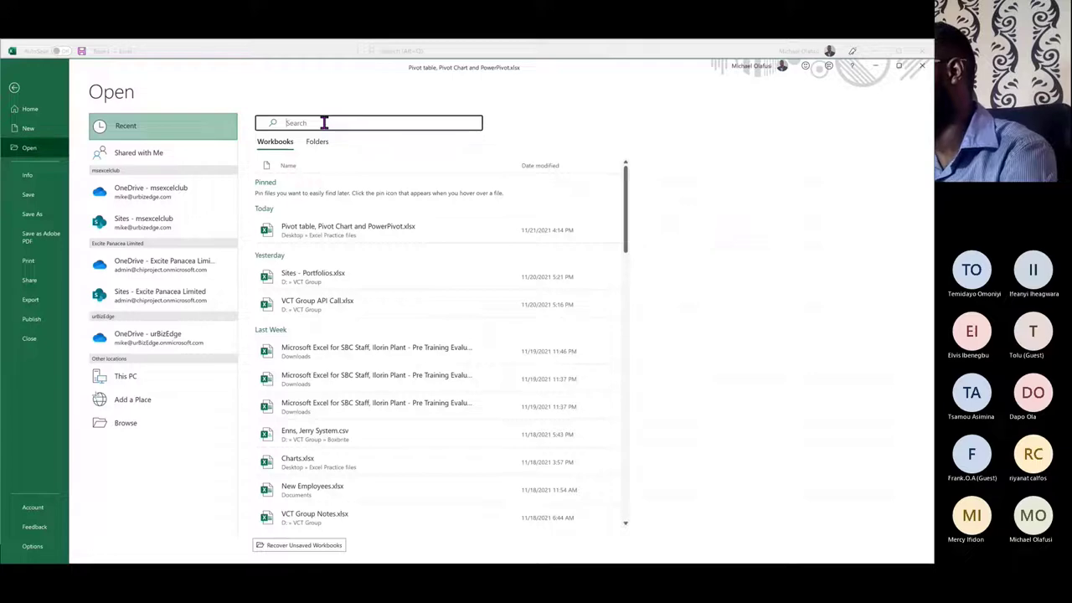
{"action": "type", "text": "wgi"}
{"action": "type", "text": "te"}
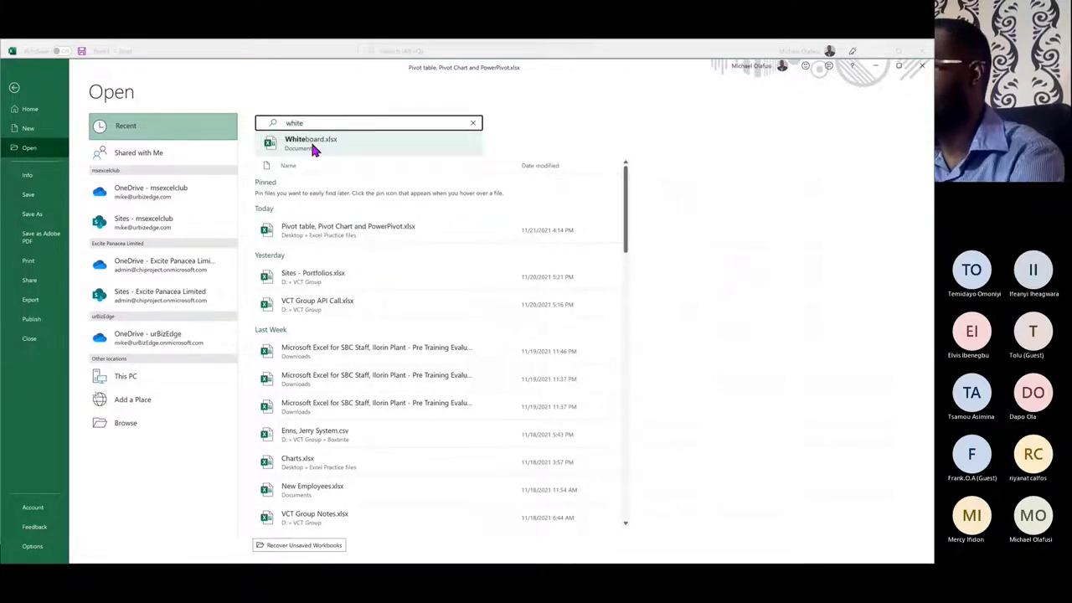
{"action": "left_click", "coordinate": [311, 144]}
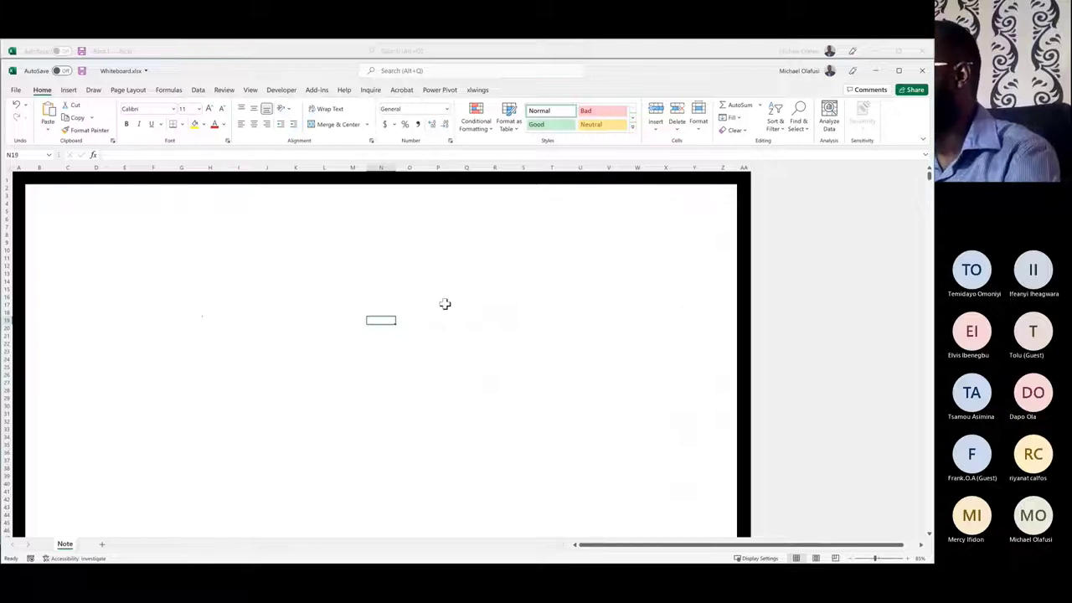
{"action": "key", "text": "alt+Tab"}
{"action": "key", "text": "Escape"}
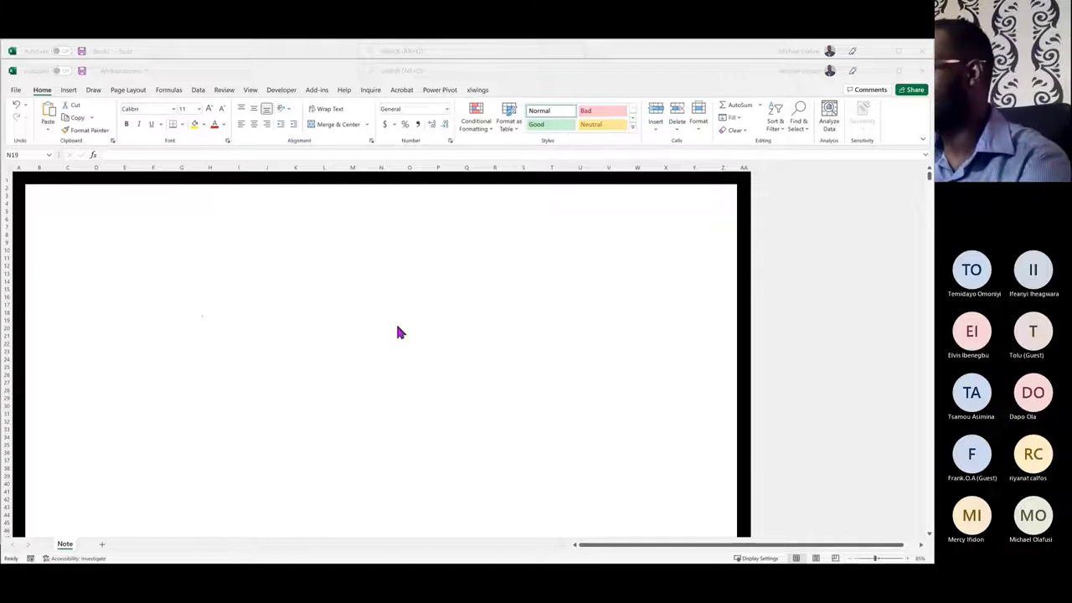
- Maximize the Whiteboard.xlsx window and show the Draw tab's pen tools
{"action": "scroll", "coordinate": [398, 333], "scroll_direction": "up", "scroll_amount": 2}
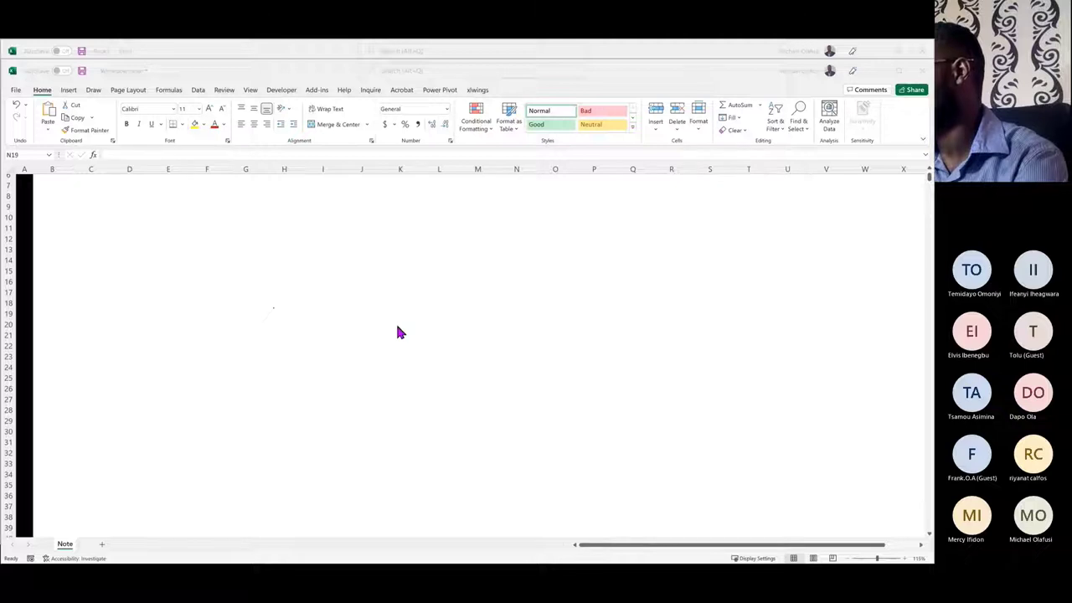
{"action": "left_click", "coordinate": [848, 559]}
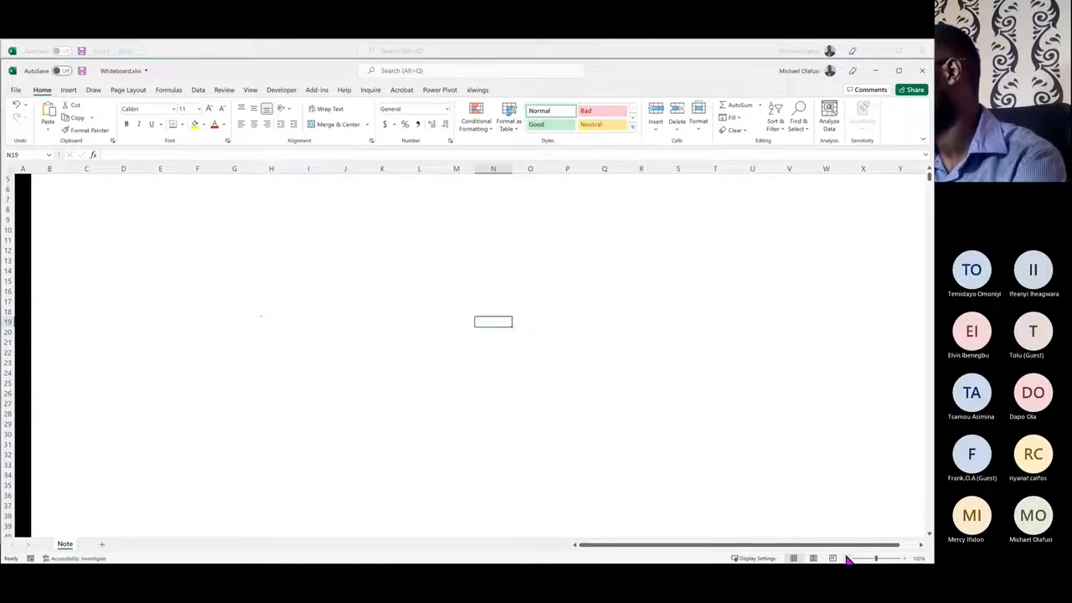
{"action": "scroll", "coordinate": [847, 559], "scroll_direction": "down", "scroll_amount": 1}
{"action": "scroll", "coordinate": [580, 343], "scroll_direction": "up", "scroll_amount": 1}
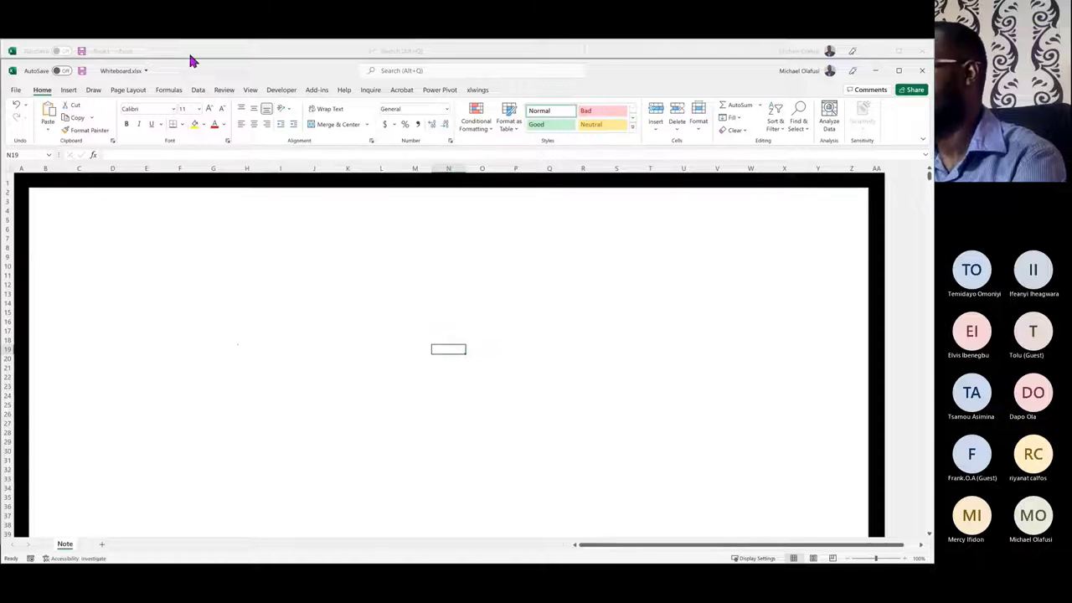
{"action": "left_click", "coordinate": [898, 71]}
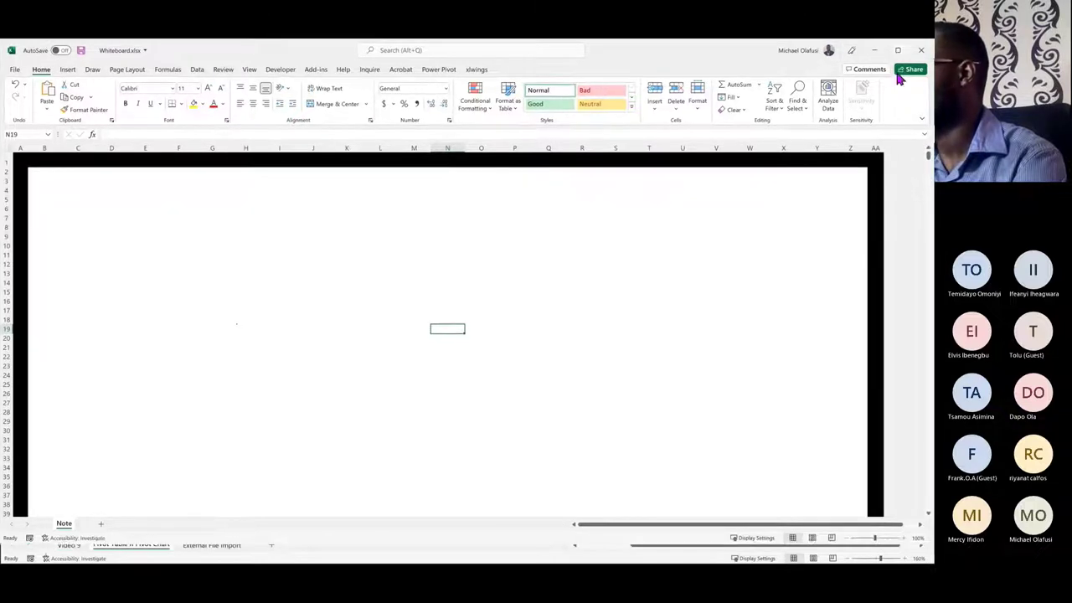
{"action": "left_click", "coordinate": [92, 71]}
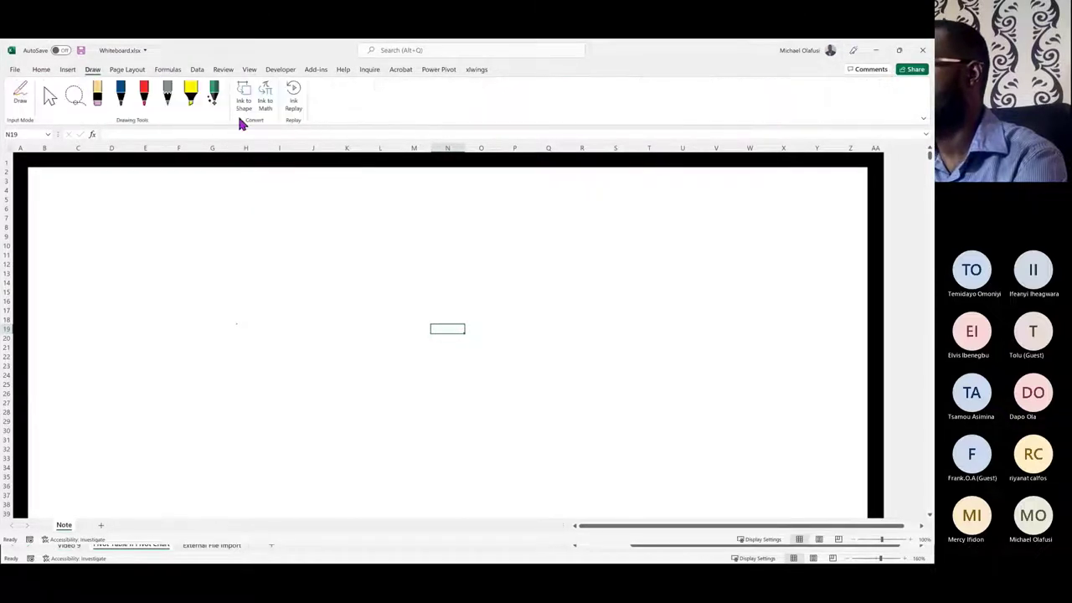
- Handwrite an underlined FILTERS heading in red ink on the Note sheet
{"action": "left_click", "coordinate": [141, 98]}
{"action": "left_click_drag", "start_coordinate": [110, 264], "coordinate": [147, 184]}
{"action": "mouse_move", "coordinate": [94, 224]}
{"action": "left_mouse_down"}
{"action": "mouse_move", "coordinate": [139, 200]}
{"action": "mouse_move", "coordinate": [141, 254]}
{"action": "left_mouse_up"}
{"action": "left_click_drag", "start_coordinate": [183, 195], "coordinate": [213, 222]}
{"action": "mouse_move", "coordinate": [222, 203]}
{"action": "left_mouse_down"}
{"action": "mouse_move", "coordinate": [268, 193]}
{"action": "mouse_move", "coordinate": [231, 249]}
{"action": "left_mouse_up"}
{"action": "left_click_drag", "start_coordinate": [289, 200], "coordinate": [300, 238]}
{"action": "mouse_move", "coordinate": [267, 222]}
{"action": "left_mouse_down"}
{"action": "mouse_move", "coordinate": [300, 209]}
{"action": "mouse_move", "coordinate": [320, 234]}
{"action": "left_mouse_up"}
{"action": "left_click_drag", "start_coordinate": [321, 186], "coordinate": [345, 210]}
{"action": "left_click_drag", "start_coordinate": [397, 183], "coordinate": [360, 231]}
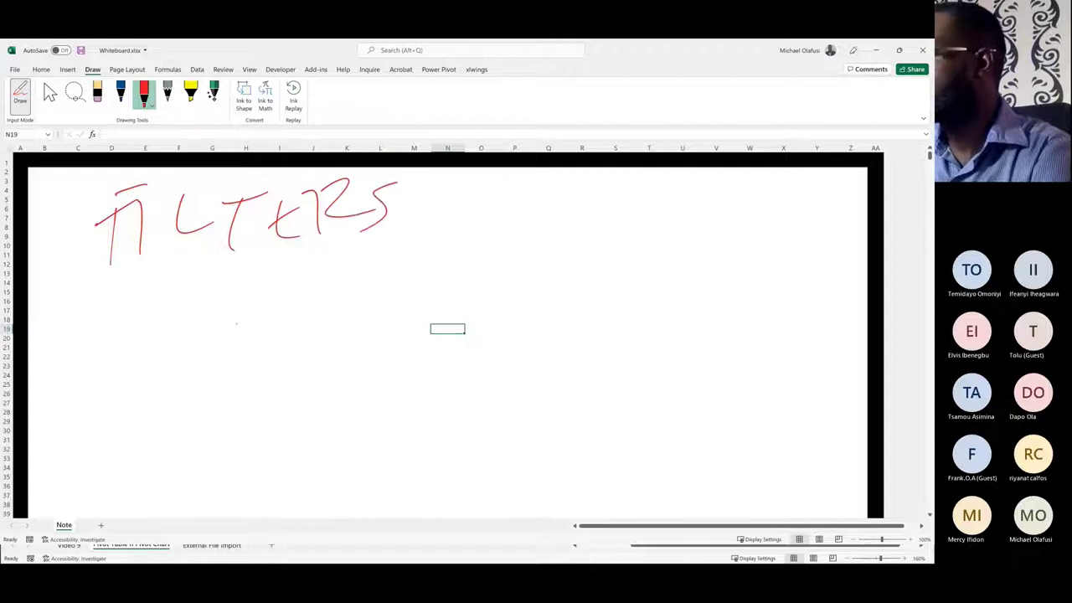
{"action": "left_click_drag", "start_coordinate": [62, 279], "coordinate": [444, 247]}
{"action": "left_click_drag", "start_coordinate": [277, 193], "coordinate": [308, 182]}
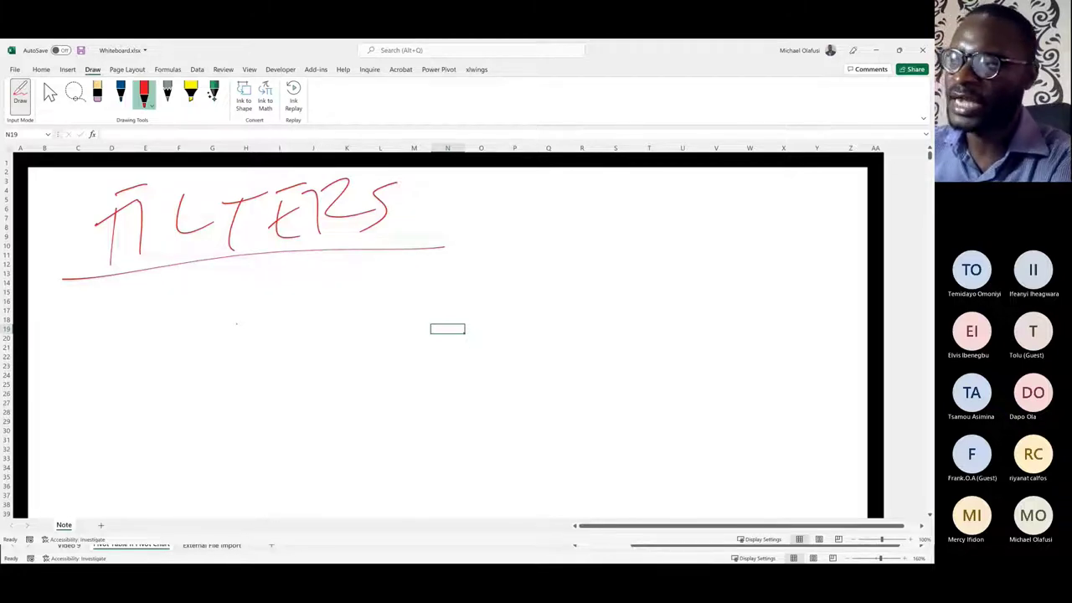
- Handwrite the first item '1) Filter (basic)' below the heading
{"action": "left_click_drag", "start_coordinate": [71, 312], "coordinate": [72, 344]}
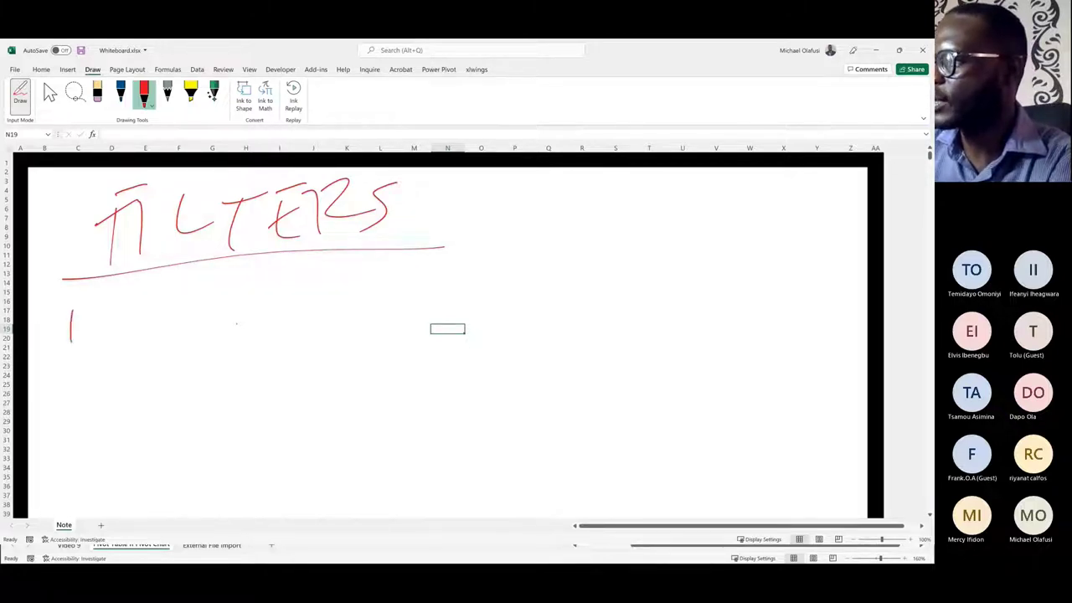
{"action": "left_click_drag", "start_coordinate": [74, 292], "coordinate": [85, 364]}
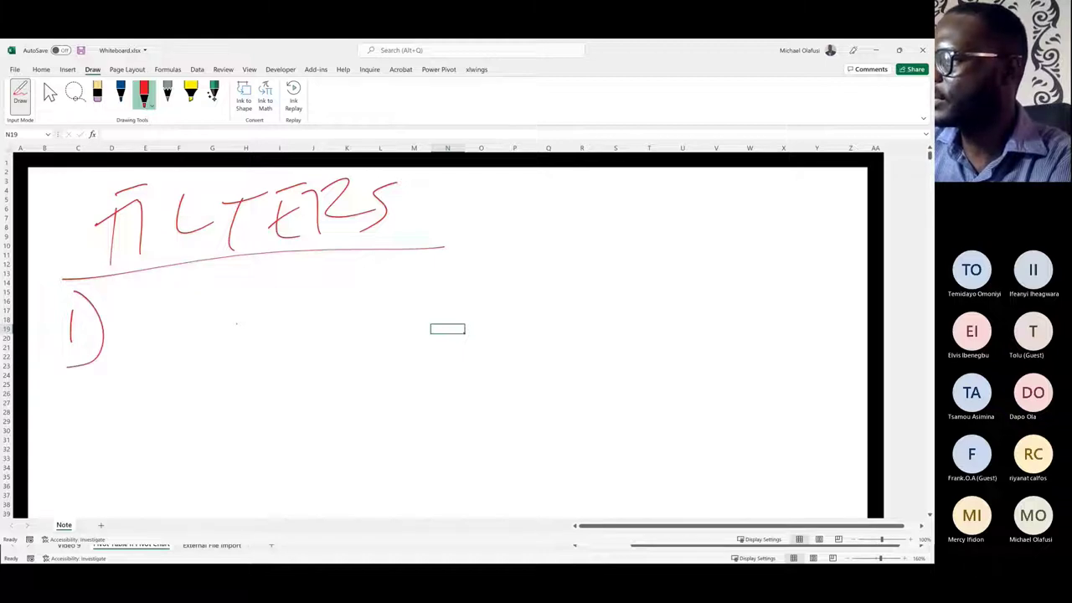
{"action": "mouse_move", "coordinate": [139, 303]}
{"action": "left_mouse_down"}
{"action": "mouse_move", "coordinate": [137, 358]}
{"action": "mouse_move", "coordinate": [164, 295]}
{"action": "left_mouse_up"}
{"action": "mouse_move", "coordinate": [117, 339]}
{"action": "left_mouse_down"}
{"action": "mouse_move", "coordinate": [159, 315]}
{"action": "mouse_move", "coordinate": [191, 353]}
{"action": "left_mouse_up"}
{"action": "mouse_move", "coordinate": [216, 303]}
{"action": "left_mouse_down"}
{"action": "mouse_move", "coordinate": [212, 355]}
{"action": "mouse_move", "coordinate": [291, 322]}
{"action": "left_mouse_up"}
{"action": "left_click_drag", "start_coordinate": [194, 334], "coordinate": [236, 319]}
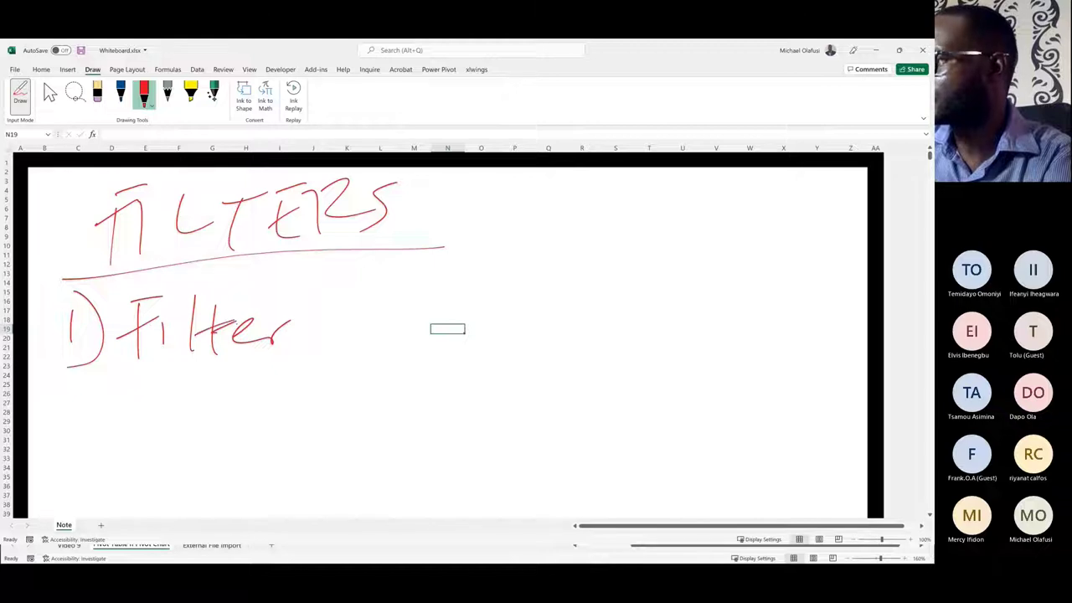
{"action": "left_click_drag", "start_coordinate": [375, 274], "coordinate": [374, 343]}
{"action": "mouse_move", "coordinate": [392, 295]}
{"action": "left_mouse_down"}
{"action": "mouse_move", "coordinate": [386, 323]}
{"action": "mouse_move", "coordinate": [422, 318]}
{"action": "left_mouse_up"}
{"action": "mouse_move", "coordinate": [414, 323]}
{"action": "left_mouse_down"}
{"action": "mouse_move", "coordinate": [437, 344]}
{"action": "mouse_move", "coordinate": [484, 309]}
{"action": "mouse_move", "coordinate": [458, 349]}
{"action": "left_mouse_up"}
{"action": "left_click_drag", "start_coordinate": [499, 318], "coordinate": [496, 343]}
{"action": "left_click_drag", "start_coordinate": [530, 311], "coordinate": [525, 321]}
{"action": "left_click_drag", "start_coordinate": [532, 263], "coordinate": [536, 379]}
- Handwrite the second item '2) Advanced Filter'
{"action": "left_click_drag", "start_coordinate": [74, 390], "coordinate": [102, 424]}
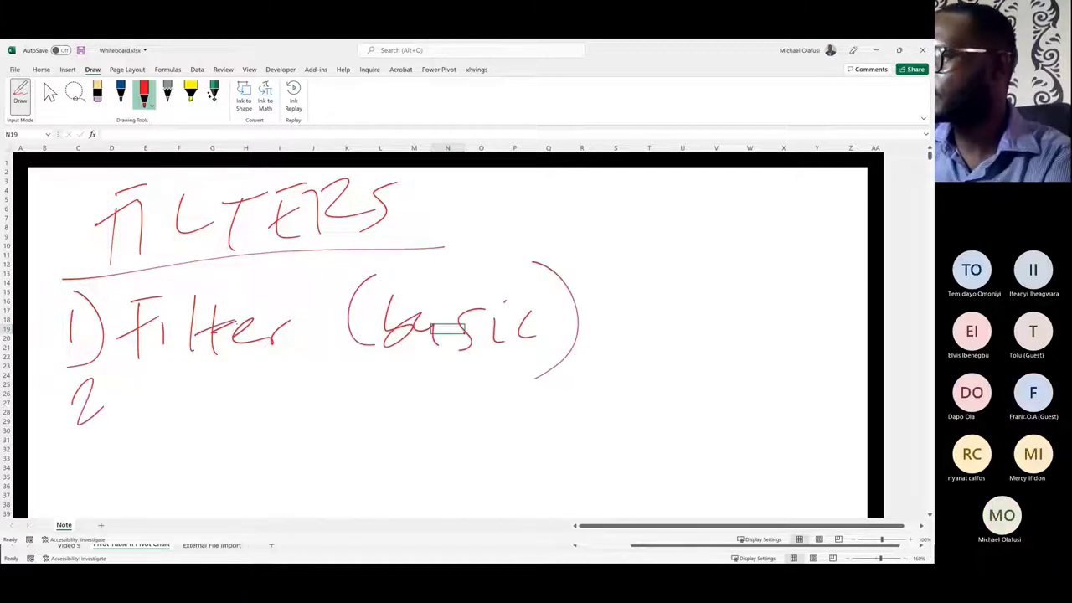
{"action": "mouse_move", "coordinate": [85, 367]}
{"action": "left_mouse_down"}
{"action": "mouse_move", "coordinate": [88, 451]}
{"action": "mouse_move", "coordinate": [166, 375]}
{"action": "mouse_move", "coordinate": [159, 437]}
{"action": "left_mouse_up"}
{"action": "mouse_move", "coordinate": [136, 419]}
{"action": "left_mouse_down"}
{"action": "mouse_move", "coordinate": [189, 400]}
{"action": "mouse_move", "coordinate": [193, 427]}
{"action": "left_mouse_up"}
{"action": "left_click_drag", "start_coordinate": [196, 375], "coordinate": [197, 437]}
{"action": "left_click_drag", "start_coordinate": [215, 400], "coordinate": [235, 399]}
{"action": "mouse_move", "coordinate": [255, 407]}
{"action": "left_mouse_down"}
{"action": "mouse_move", "coordinate": [268, 407]}
{"action": "mouse_move", "coordinate": [251, 432]}
{"action": "left_mouse_up"}
{"action": "left_click_drag", "start_coordinate": [278, 417], "coordinate": [300, 430]}
{"action": "mouse_move", "coordinate": [336, 407]}
{"action": "left_mouse_down"}
{"action": "mouse_move", "coordinate": [317, 429]}
{"action": "mouse_move", "coordinate": [377, 425]}
{"action": "left_mouse_up"}
{"action": "left_click_drag", "start_coordinate": [392, 407], "coordinate": [370, 429]}
{"action": "left_click_drag", "start_coordinate": [402, 378], "coordinate": [406, 432]}
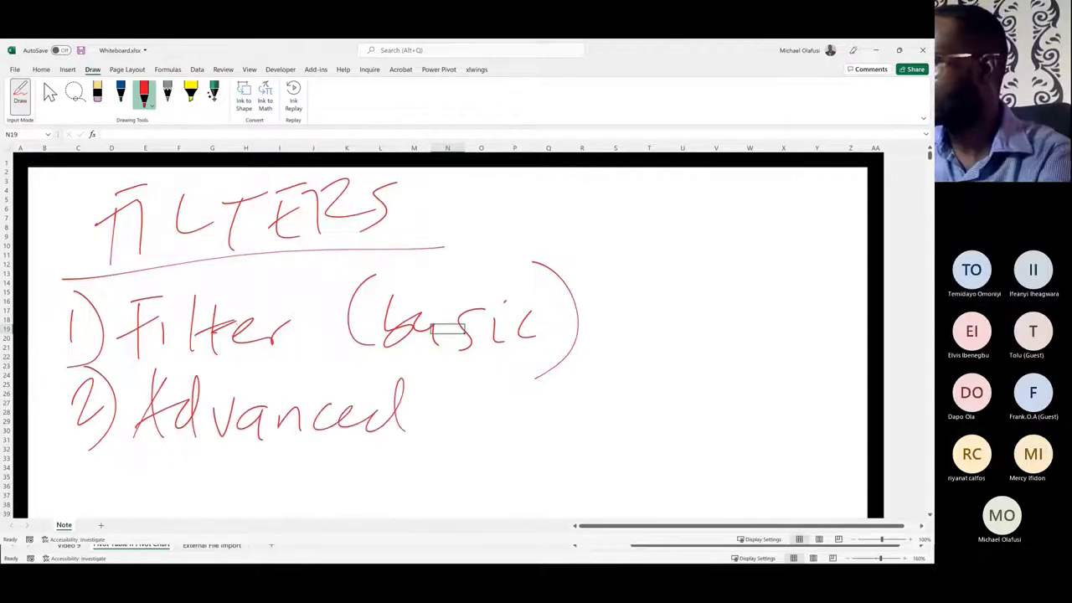
{"action": "mouse_move", "coordinate": [471, 378]}
{"action": "left_mouse_down"}
{"action": "mouse_move", "coordinate": [479, 435]}
{"action": "mouse_move", "coordinate": [505, 400]}
{"action": "left_mouse_up"}
{"action": "left_click_drag", "start_coordinate": [505, 410], "coordinate": [521, 418]}
{"action": "left_click_drag", "start_coordinate": [541, 363], "coordinate": [544, 418]}
{"action": "left_click_drag", "start_coordinate": [536, 399], "coordinate": [618, 383]}
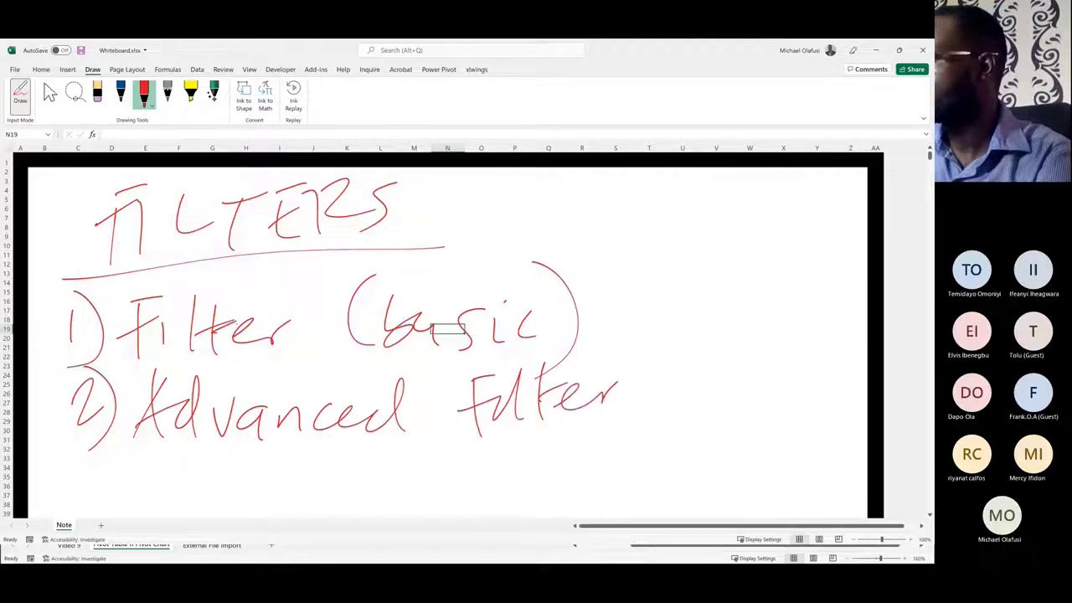
- Handwrite the third item '3) Dynamic Filter', then switch back to the pizza sales window
{"action": "mouse_move", "coordinate": [72, 459]}
{"action": "left_mouse_down"}
{"action": "mouse_move", "coordinate": [82, 474]}
{"action": "mouse_move", "coordinate": [76, 497]}
{"action": "left_mouse_up"}
{"action": "left_click_drag", "start_coordinate": [96, 436], "coordinate": [104, 506]}
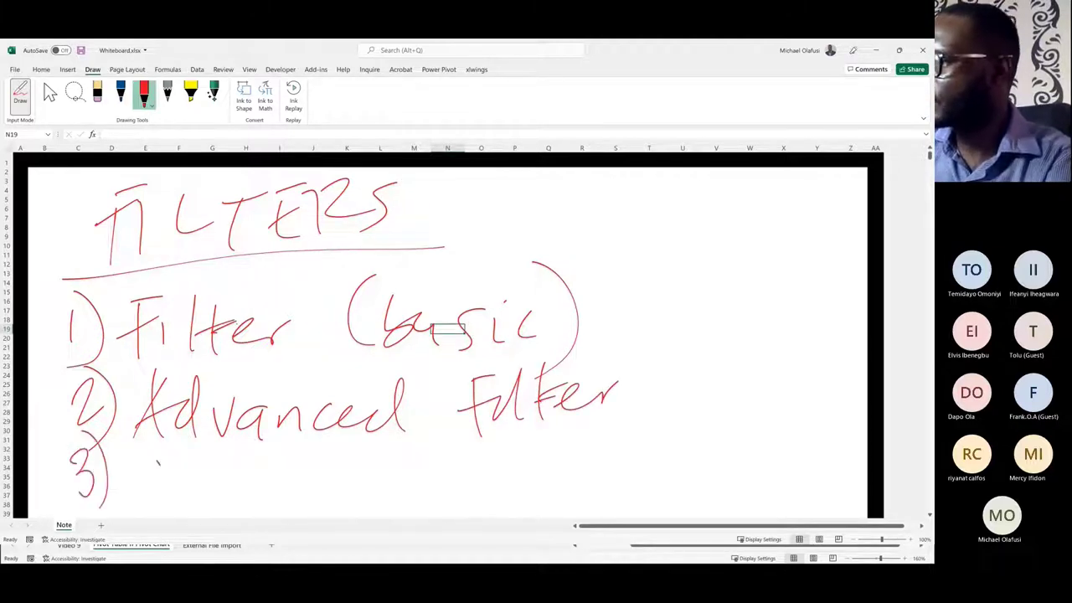
{"action": "left_click_drag", "start_coordinate": [140, 460], "coordinate": [131, 511]}
{"action": "left_click", "coordinate": [186, 484]}
{"action": "mouse_move", "coordinate": [186, 478]}
{"action": "left_mouse_down"}
{"action": "mouse_move", "coordinate": [200, 518]}
{"action": "mouse_move", "coordinate": [246, 499]}
{"action": "left_mouse_up"}
{"action": "mouse_move", "coordinate": [268, 484]}
{"action": "left_mouse_down"}
{"action": "mouse_move", "coordinate": [273, 499]}
{"action": "mouse_move", "coordinate": [301, 487]}
{"action": "mouse_move", "coordinate": [329, 502]}
{"action": "left_mouse_up"}
{"action": "left_click_drag", "start_coordinate": [343, 484], "coordinate": [343, 495]}
{"action": "left_click_drag", "start_coordinate": [431, 464], "coordinate": [469, 449]}
{"action": "mouse_move", "coordinate": [457, 459]}
{"action": "left_mouse_down"}
{"action": "mouse_move", "coordinate": [457, 504]}
{"action": "mouse_move", "coordinate": [474, 467]}
{"action": "mouse_move", "coordinate": [504, 484]}
{"action": "left_mouse_up"}
{"action": "left_click_drag", "start_coordinate": [529, 439], "coordinate": [523, 489]}
{"action": "left_click_drag", "start_coordinate": [544, 462], "coordinate": [572, 484]}
{"action": "mouse_move", "coordinate": [526, 474]}
{"action": "left_mouse_down"}
{"action": "mouse_move", "coordinate": [554, 467]}
{"action": "mouse_move", "coordinate": [596, 485]}
{"action": "left_mouse_up"}
{"action": "left_click_drag", "start_coordinate": [589, 483], "coordinate": [625, 467]}
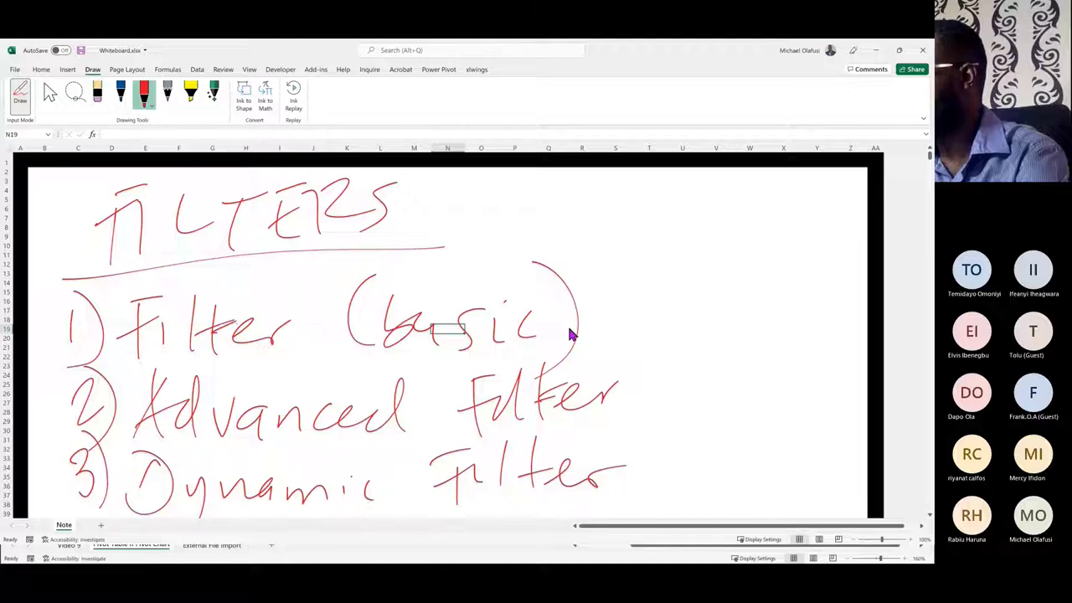
{"action": "key", "text": "alt"}
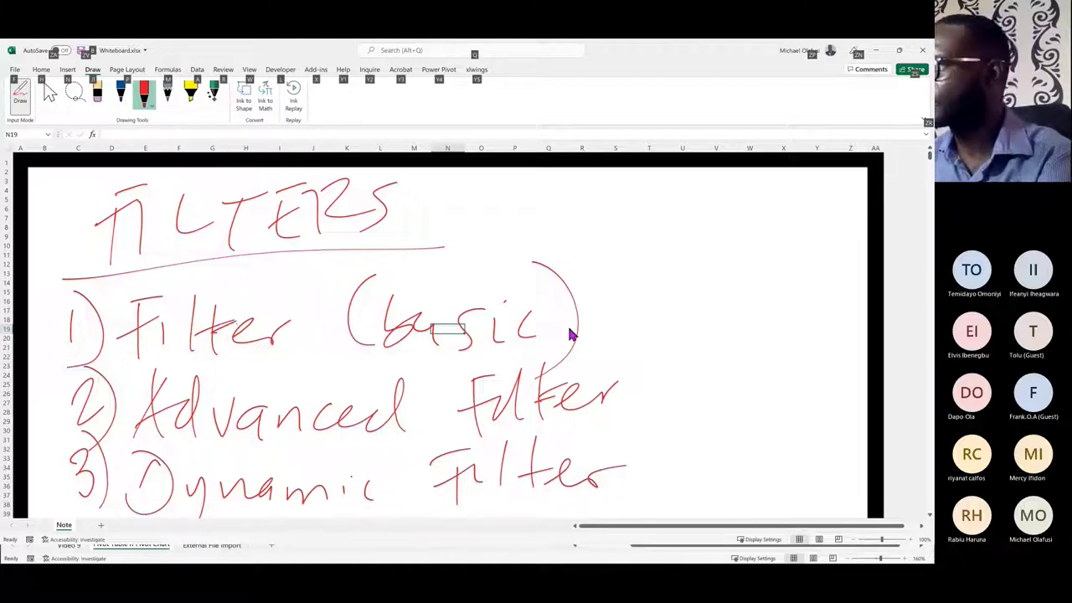
{"action": "key", "text": "alt+Tab"}
{"action": "key", "text": "alt+Tab"}
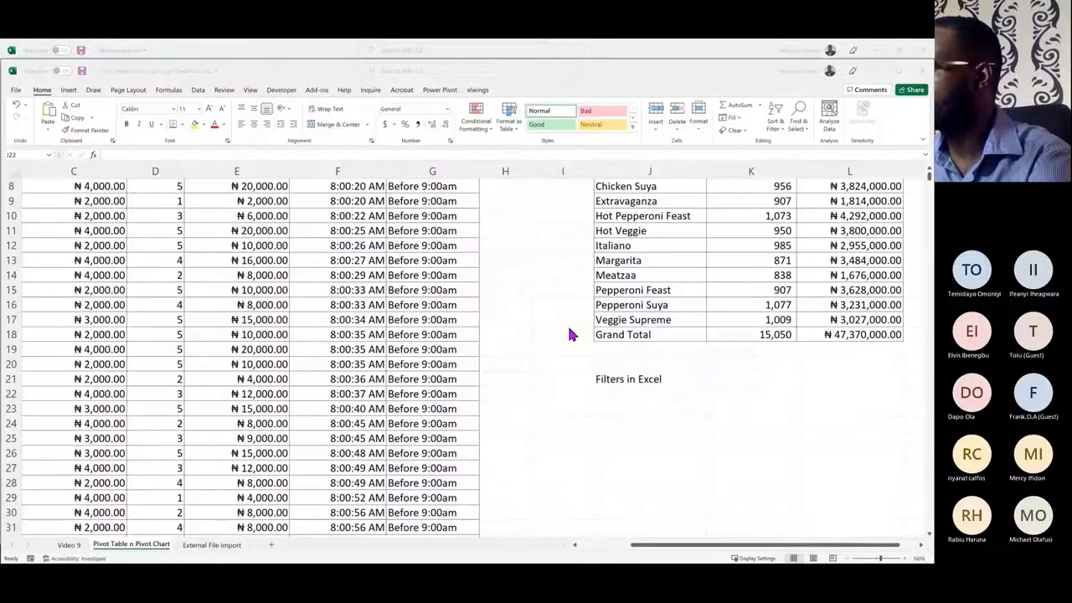
{"action": "left_click", "coordinate": [138, 276]}
{"action": "scroll", "coordinate": [138, 276], "scroll_direction": "up", "scroll_amount": 3}
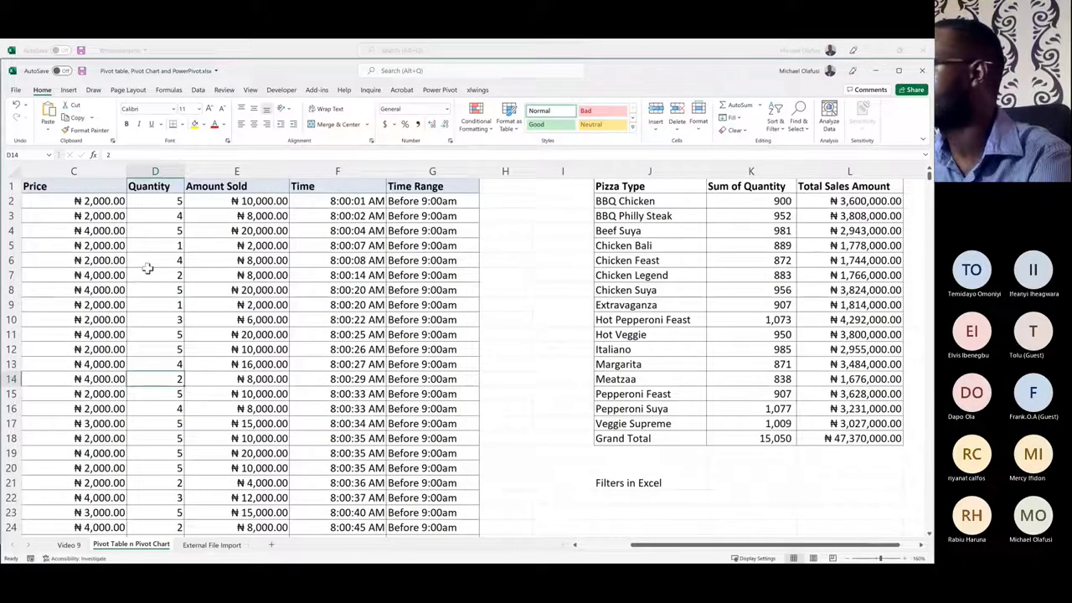
{"action": "left_click", "coordinate": [898, 71]}
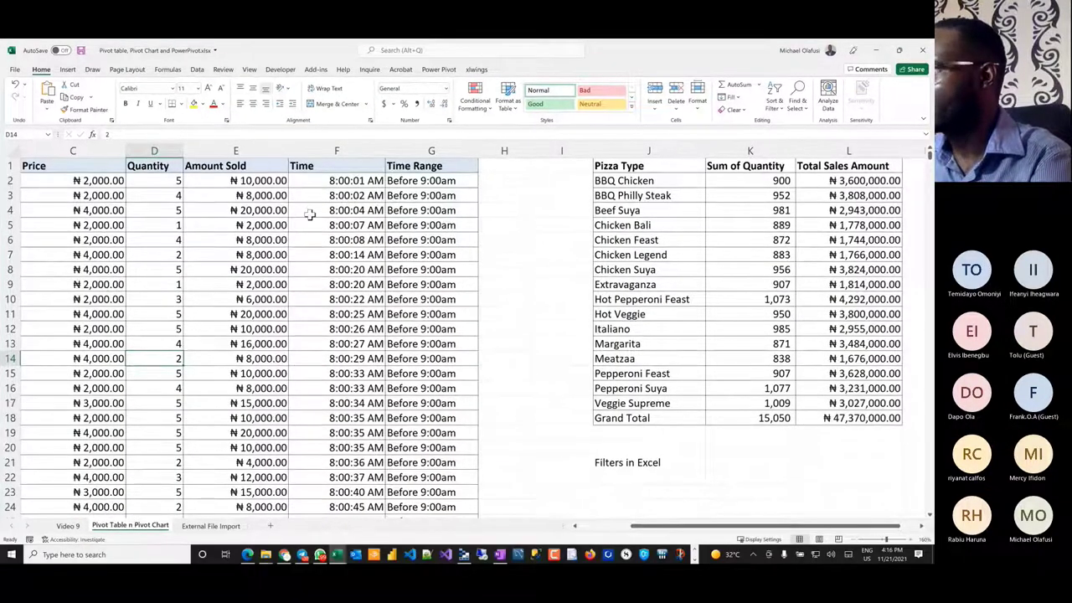
{"action": "scroll", "coordinate": [318, 240], "scroll_direction": "up", "scroll_amount": 2}
{"action": "scroll", "coordinate": [184, 210], "scroll_direction": "left", "scroll_amount": 2}
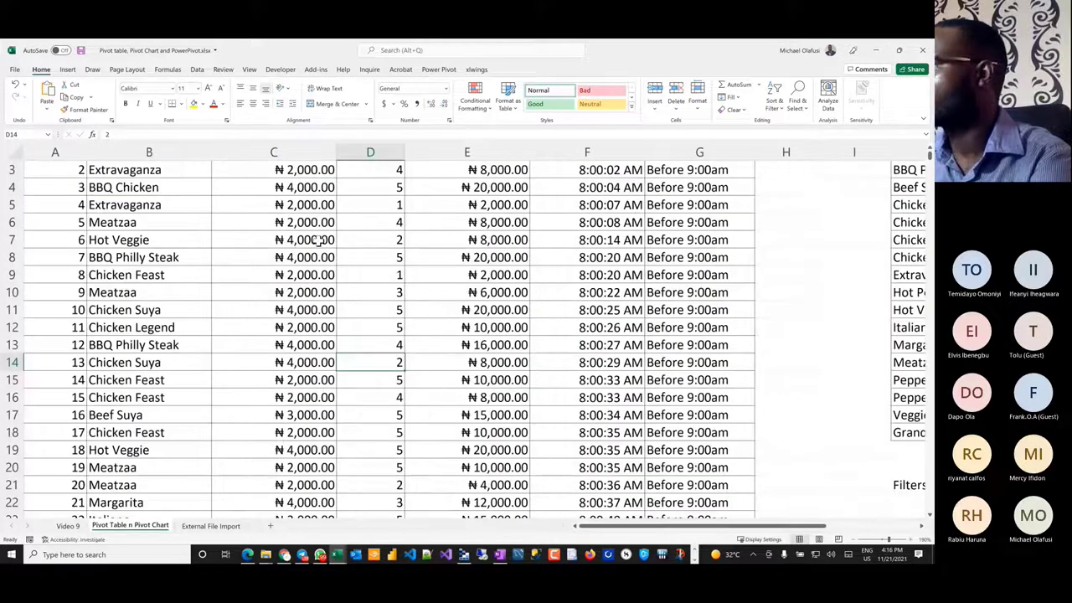
{"action": "scroll", "coordinate": [59, 174], "scroll_direction": "up", "scroll_amount": 1}
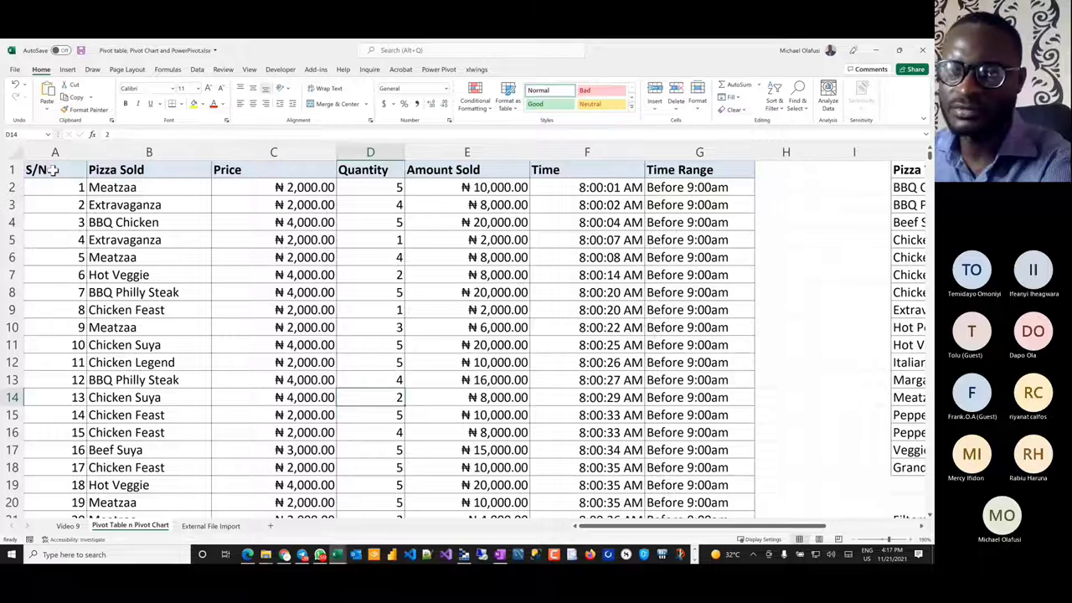
{"action": "left_click", "coordinate": [121, 223]}
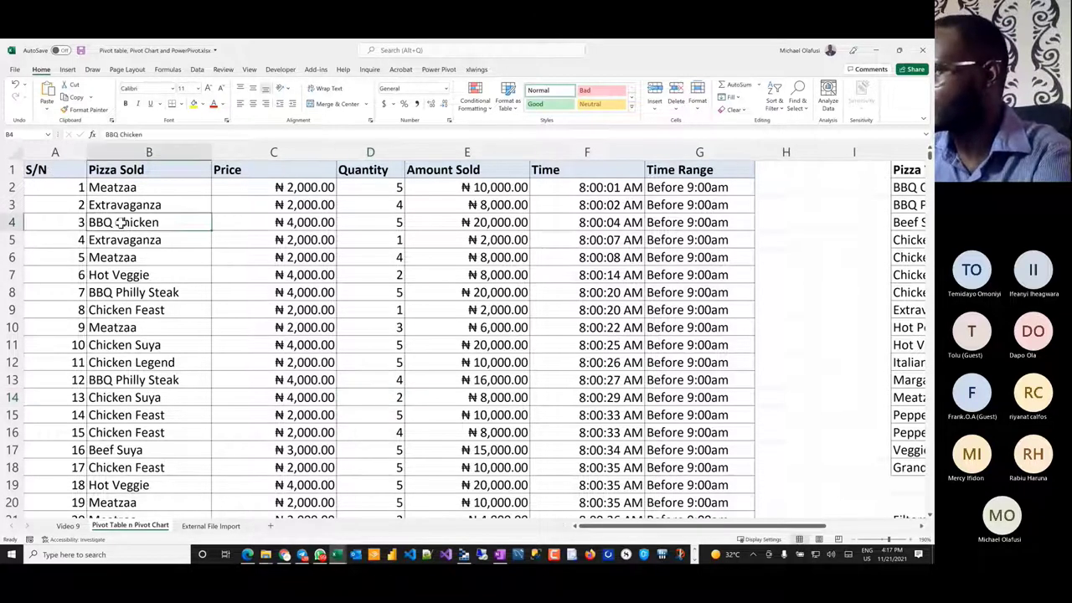
{"action": "key", "text": "ctrl+Down"}
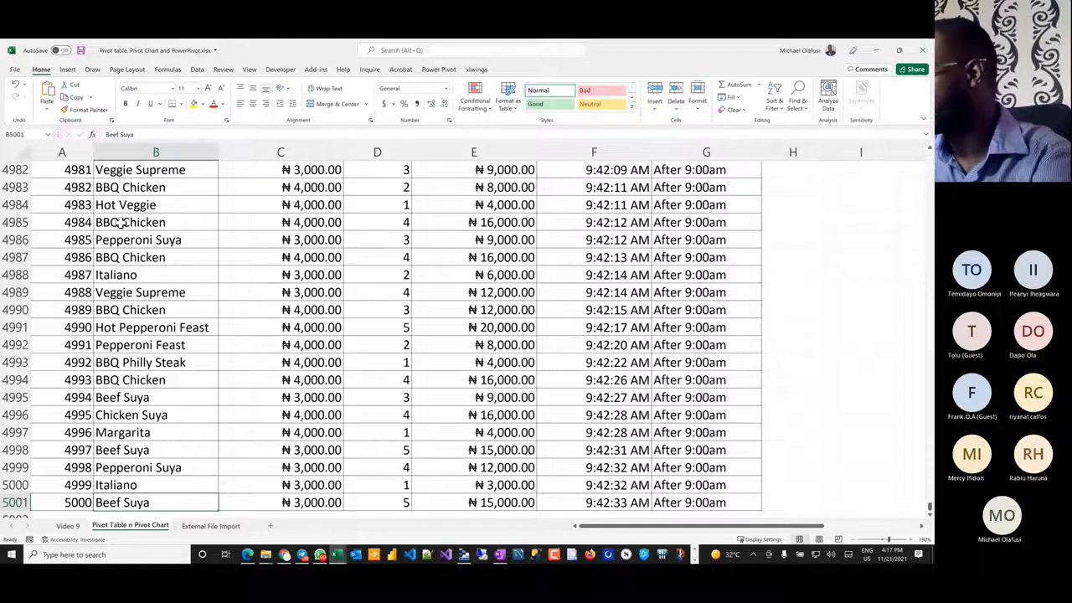
{"action": "key", "text": "ctrl+Up"}
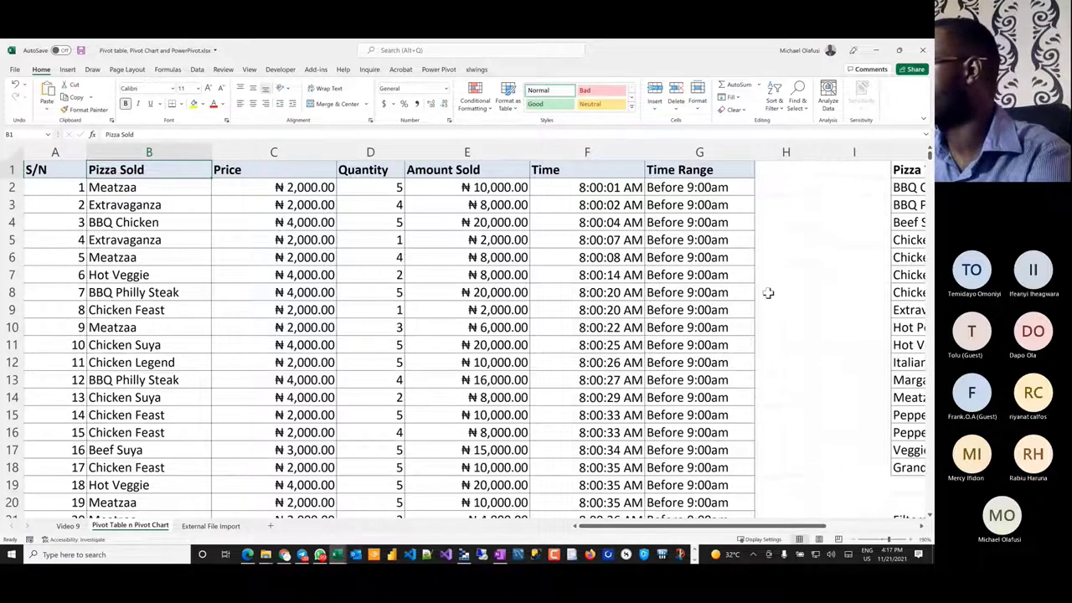
{"action": "scroll", "coordinate": [767, 292], "scroll_direction": "right", "scroll_amount": 5}
{"action": "scroll", "coordinate": [768, 292], "scroll_direction": "down", "scroll_amount": 3}
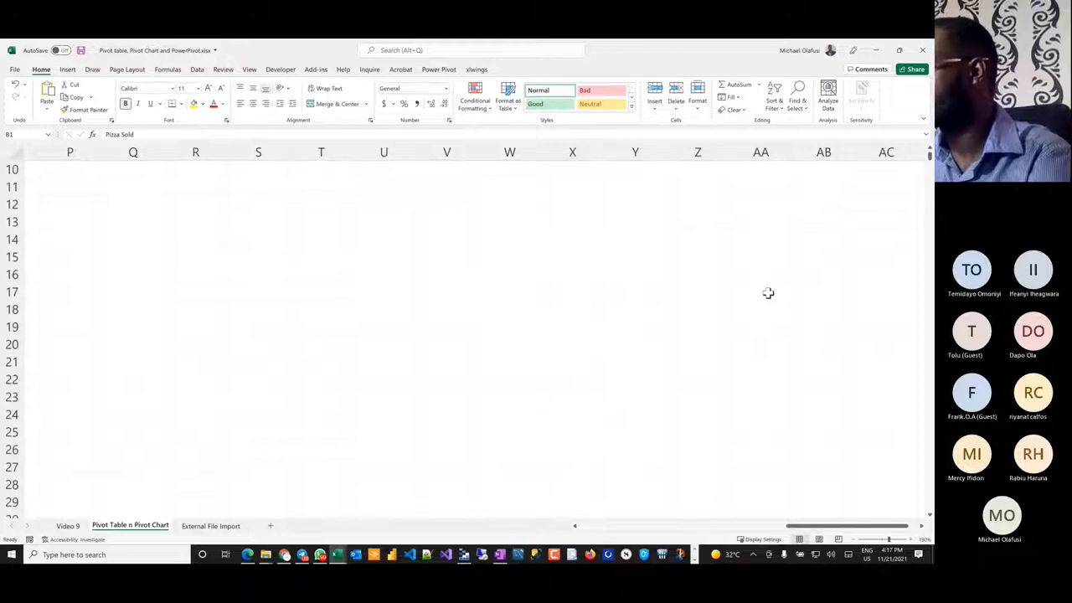
{"action": "scroll", "coordinate": [767, 293], "scroll_direction": "left", "scroll_amount": 2}
{"action": "scroll", "coordinate": [767, 292], "scroll_direction": "left", "scroll_amount": 6}
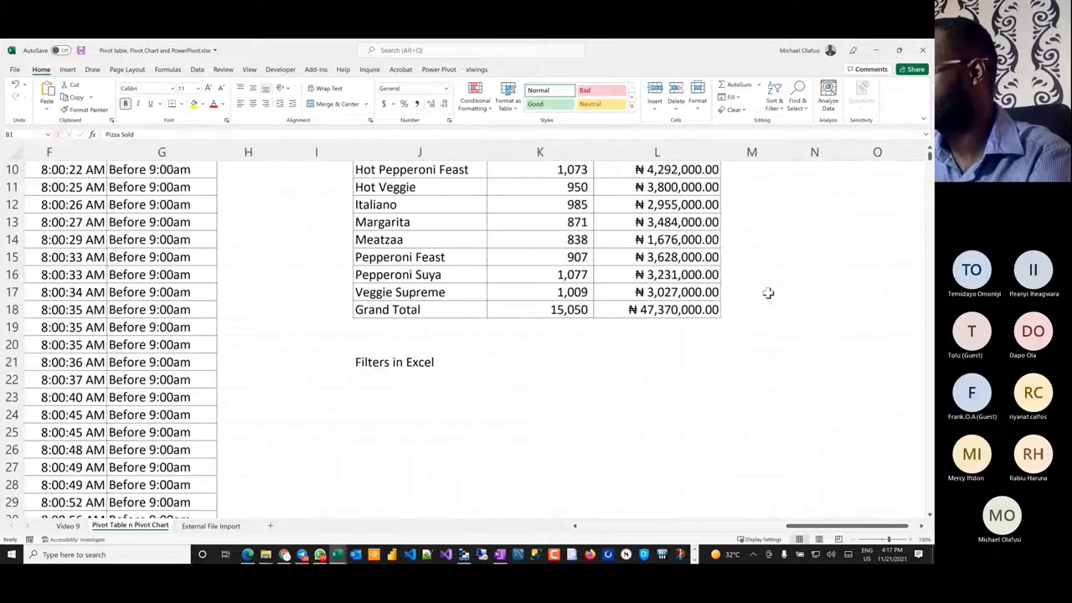
{"action": "scroll", "coordinate": [768, 292], "scroll_direction": "left", "scroll_amount": 5}
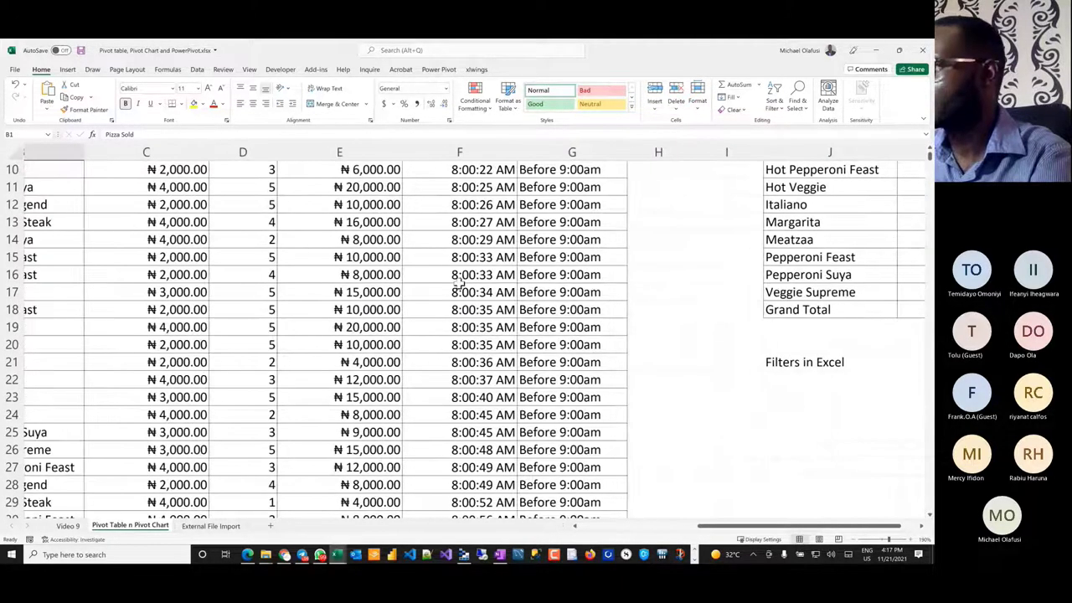
{"action": "scroll", "coordinate": [767, 292], "scroll_direction": "up", "scroll_amount": 3}
{"action": "scroll", "coordinate": [459, 285], "scroll_direction": "left", "scroll_amount": 3}
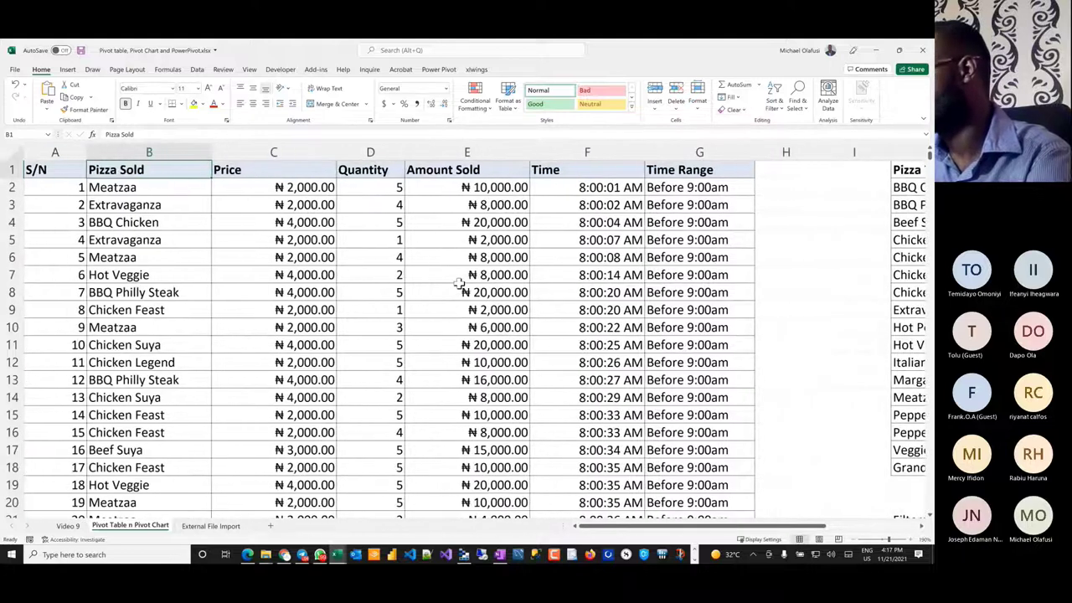
{"action": "key", "text": "alt+Tab"}
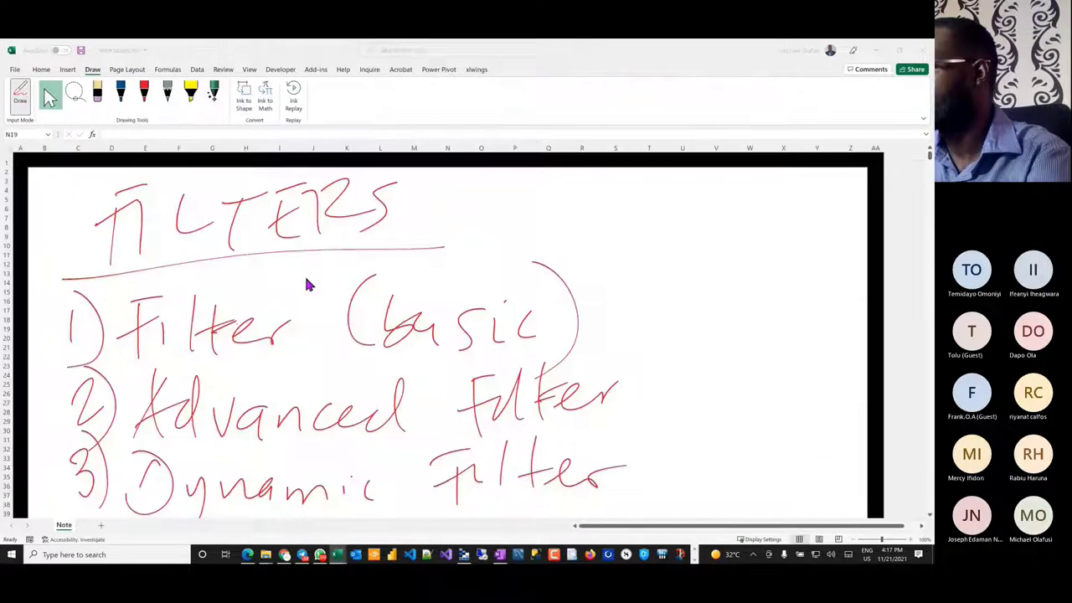
- Draw the red-ink grid: a long header line and vertical column dividers
{"action": "key", "text": "Escape"}
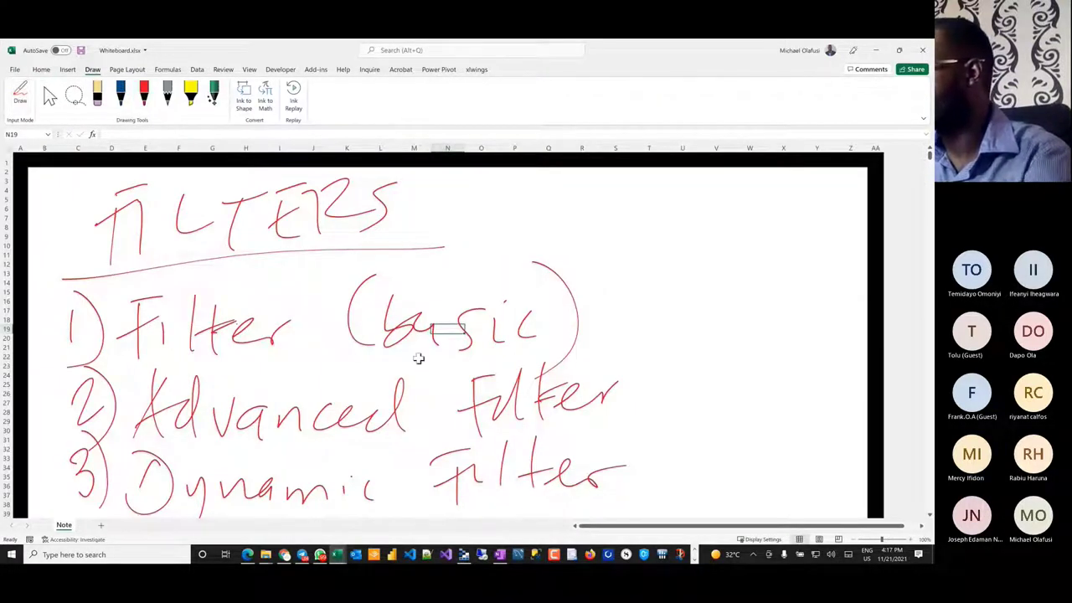
{"action": "scroll", "coordinate": [419, 358], "scroll_direction": "down", "scroll_amount": 4}
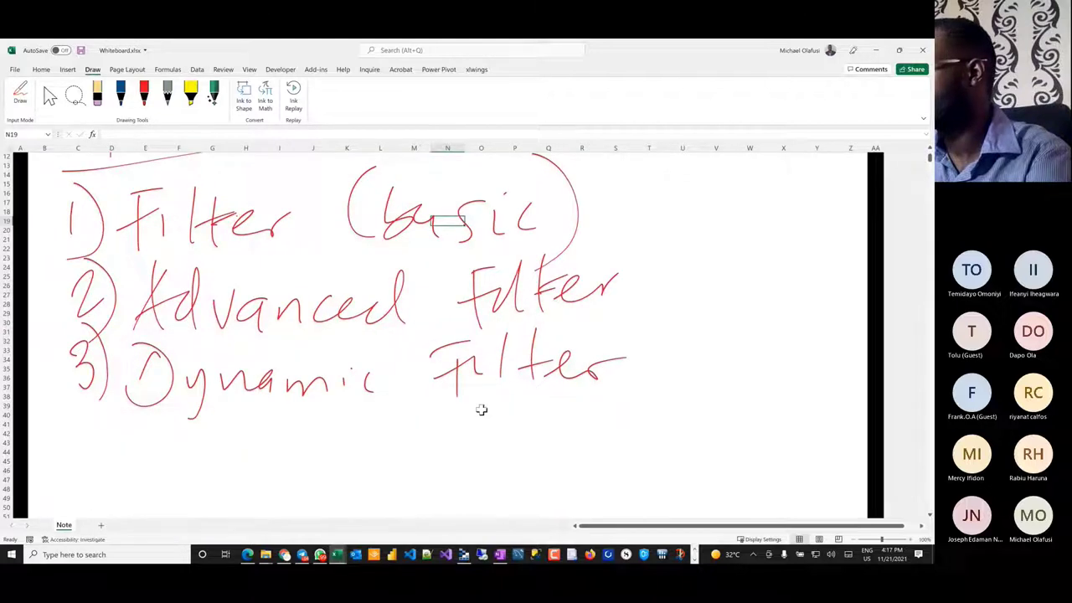
{"action": "scroll", "coordinate": [419, 360], "scroll_direction": "down", "scroll_amount": 12}
{"action": "scroll", "coordinate": [286, 227], "scroll_direction": "up", "scroll_amount": 2}
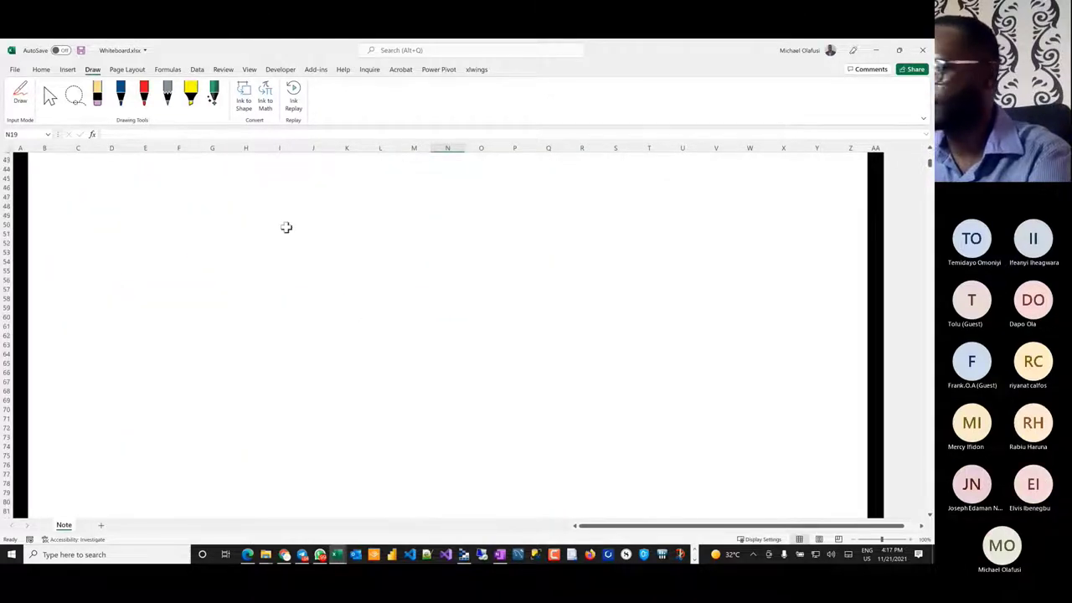
{"action": "left_click", "coordinate": [144, 92]}
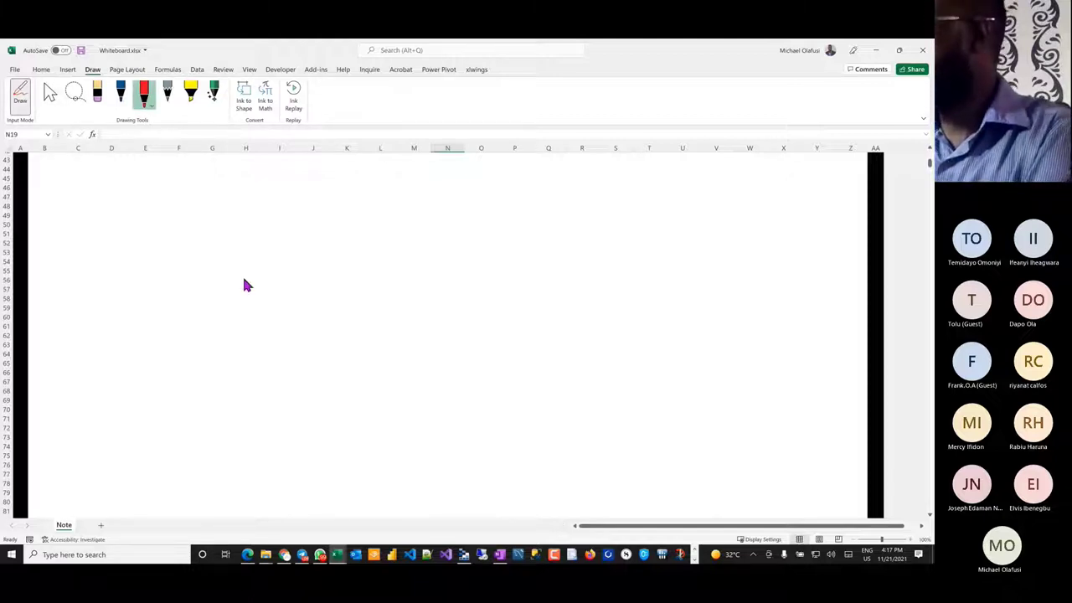
{"action": "left_click_drag", "start_coordinate": [55, 235], "coordinate": [699, 239]}
{"action": "left_click_drag", "start_coordinate": [189, 166], "coordinate": [194, 398]}
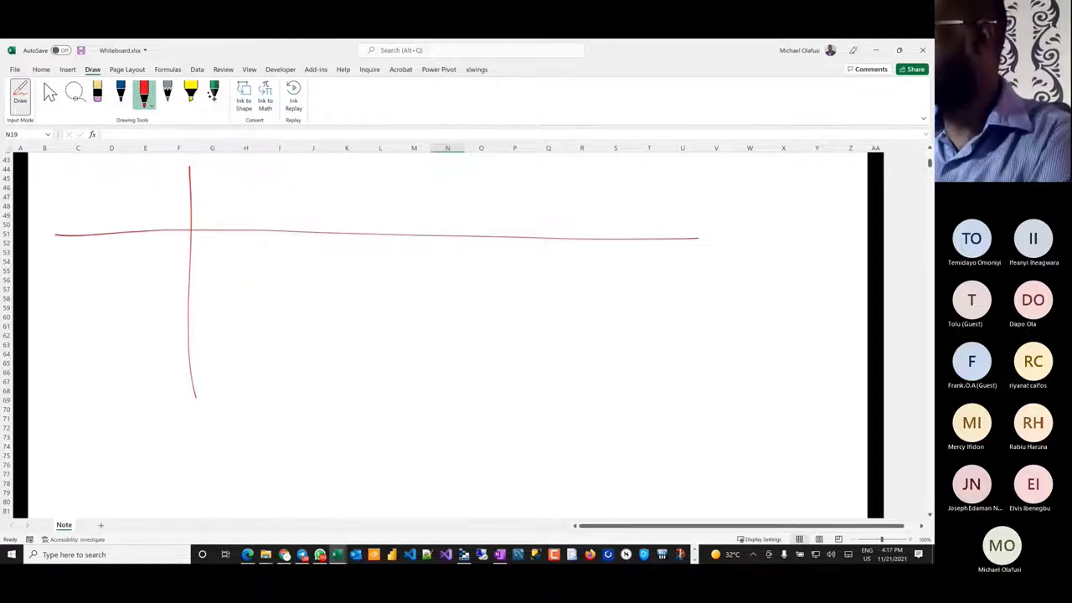
{"action": "scroll", "coordinate": [414, 335], "scroll_direction": "up", "scroll_amount": 1}
{"action": "left_click", "coordinate": [414, 149]}
{"action": "left_click_drag", "start_coordinate": [379, 192], "coordinate": [394, 408]}
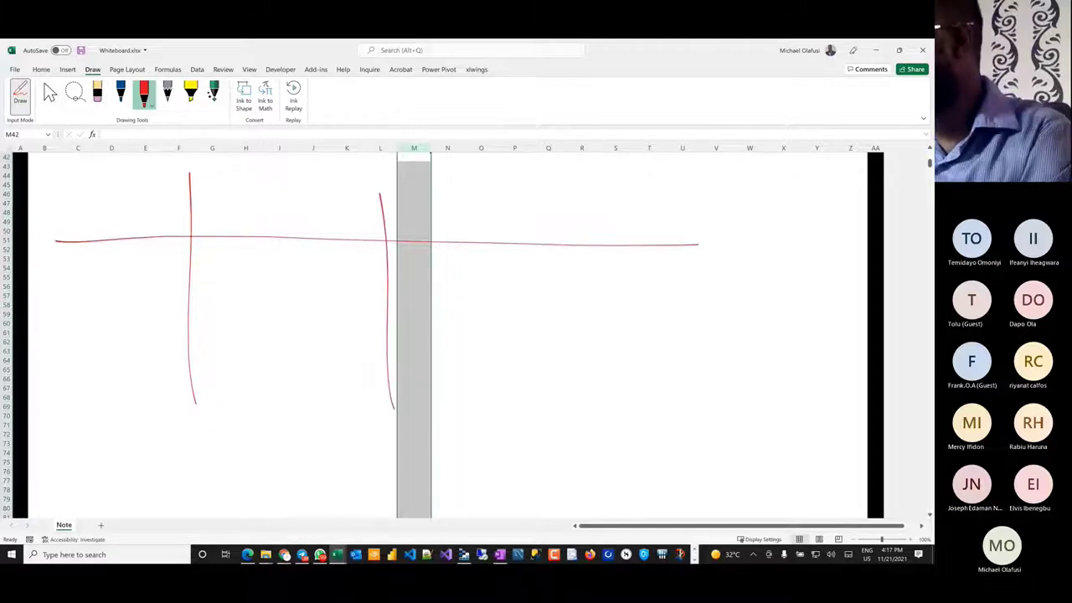
{"action": "key", "text": "alt+Tab"}
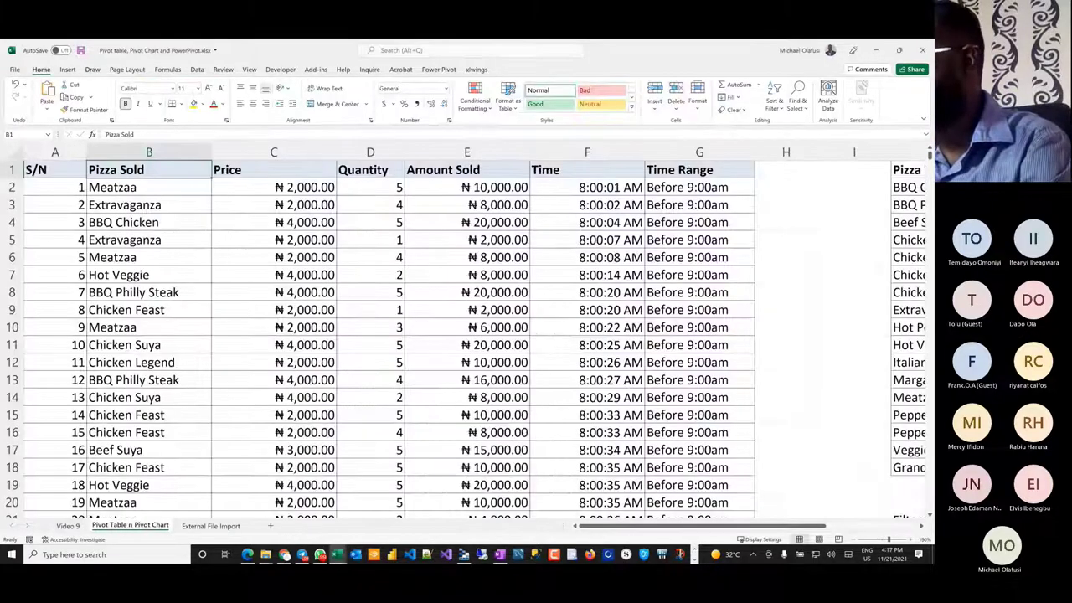
{"action": "key", "text": "alt+Tab"}
- Write the Pizza header with Meatzaa and Hot Veggie beneath it
{"action": "mouse_move", "coordinate": [40, 194]}
{"action": "left_mouse_down"}
{"action": "mouse_move", "coordinate": [52, 226]}
{"action": "mouse_move", "coordinate": [139, 221]}
{"action": "left_mouse_up"}
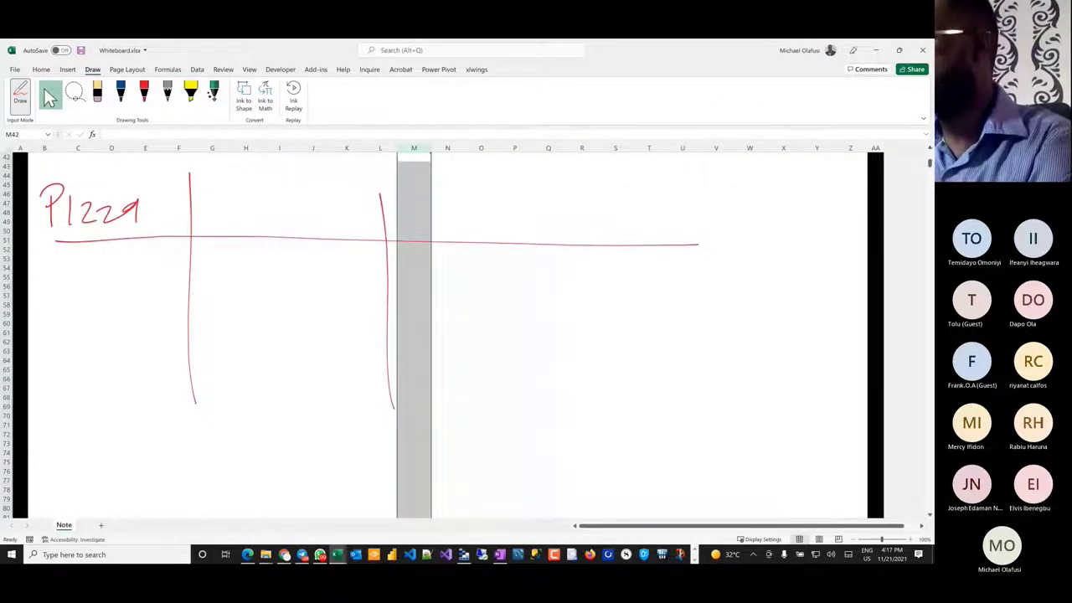
{"action": "mouse_move", "coordinate": [31, 313]}
{"action": "left_mouse_down"}
{"action": "mouse_move", "coordinate": [47, 265]}
{"action": "mouse_move", "coordinate": [71, 258]}
{"action": "mouse_move", "coordinate": [71, 308]}
{"action": "left_mouse_up"}
{"action": "left_click_drag", "start_coordinate": [81, 293], "coordinate": [118, 289]}
{"action": "mouse_move", "coordinate": [130, 258]}
{"action": "left_mouse_down"}
{"action": "mouse_move", "coordinate": [129, 291]}
{"action": "mouse_move", "coordinate": [140, 269]}
{"action": "mouse_move", "coordinate": [134, 302]}
{"action": "left_mouse_up"}
{"action": "left_click_drag", "start_coordinate": [142, 295], "coordinate": [190, 267]}
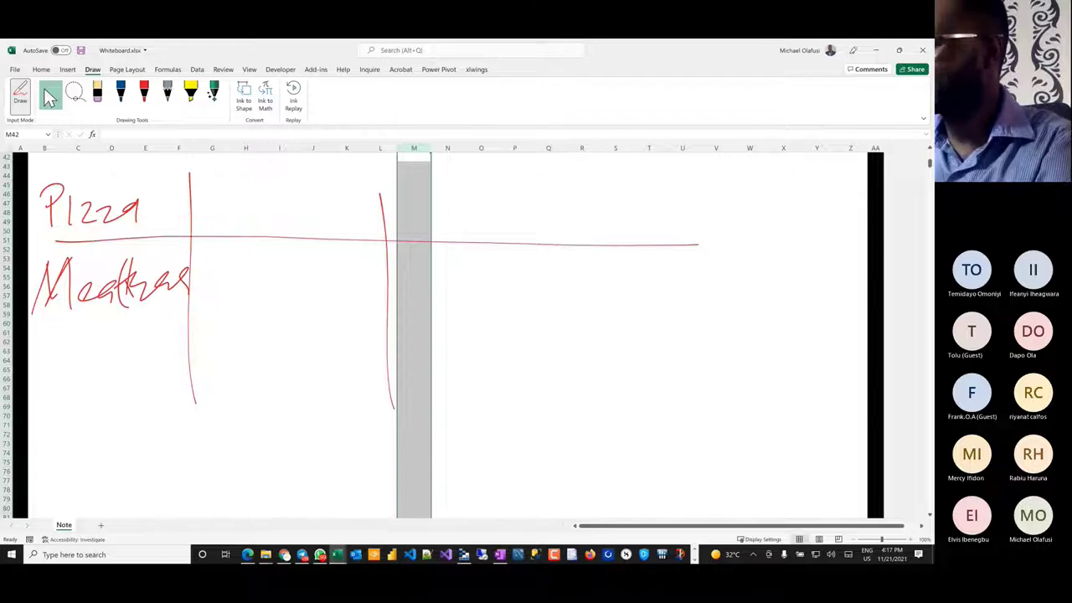
{"action": "mouse_move", "coordinate": [45, 321]}
{"action": "left_mouse_down"}
{"action": "mouse_move", "coordinate": [38, 368]}
{"action": "mouse_move", "coordinate": [60, 368]}
{"action": "left_mouse_up"}
{"action": "mouse_move", "coordinate": [39, 353]}
{"action": "left_mouse_down"}
{"action": "mouse_move", "coordinate": [76, 335]}
{"action": "mouse_move", "coordinate": [91, 362]}
{"action": "left_mouse_up"}
{"action": "mouse_move", "coordinate": [92, 325]}
{"action": "left_mouse_down"}
{"action": "mouse_move", "coordinate": [94, 367]}
{"action": "mouse_move", "coordinate": [104, 347]}
{"action": "left_mouse_up"}
{"action": "mouse_move", "coordinate": [124, 337]}
{"action": "left_mouse_down"}
{"action": "mouse_move", "coordinate": [144, 351]}
{"action": "mouse_move", "coordinate": [149, 333]}
{"action": "left_mouse_up"}
{"action": "mouse_move", "coordinate": [153, 348]}
{"action": "left_mouse_down"}
{"action": "mouse_move", "coordinate": [174, 343]}
{"action": "mouse_move", "coordinate": [176, 387]}
{"action": "left_mouse_up"}
{"action": "left_click_drag", "start_coordinate": [186, 341], "coordinate": [186, 359]}
{"action": "left_click_drag", "start_coordinate": [194, 355], "coordinate": [202, 349]}
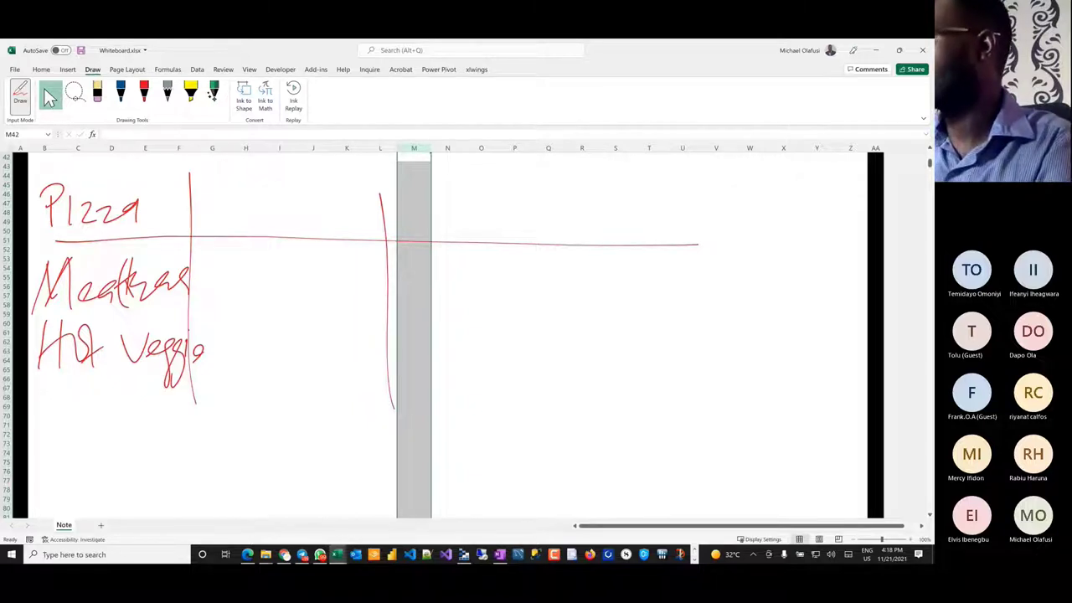
- Write the Quantity header with >2 for both pizzas
{"action": "left_click_drag", "start_coordinate": [246, 184], "coordinate": [246, 226]}
{"action": "mouse_move", "coordinate": [259, 202]}
{"action": "left_mouse_down"}
{"action": "mouse_move", "coordinate": [273, 219]}
{"action": "mouse_move", "coordinate": [283, 206]}
{"action": "mouse_move", "coordinate": [318, 219]}
{"action": "left_mouse_up"}
{"action": "left_click_drag", "start_coordinate": [306, 209], "coordinate": [352, 219]}
{"action": "mouse_move", "coordinate": [338, 206]}
{"action": "left_mouse_down"}
{"action": "mouse_move", "coordinate": [372, 205]}
{"action": "mouse_move", "coordinate": [375, 236]}
{"action": "left_mouse_up"}
{"action": "mouse_move", "coordinate": [239, 249]}
{"action": "left_mouse_down"}
{"action": "mouse_move", "coordinate": [273, 268]}
{"action": "mouse_move", "coordinate": [243, 293]}
{"action": "left_mouse_up"}
{"action": "left_click_drag", "start_coordinate": [283, 251], "coordinate": [317, 285]}
{"action": "left_click_drag", "start_coordinate": [258, 324], "coordinate": [248, 368]}
{"action": "left_click_drag", "start_coordinate": [294, 330], "coordinate": [338, 356]}
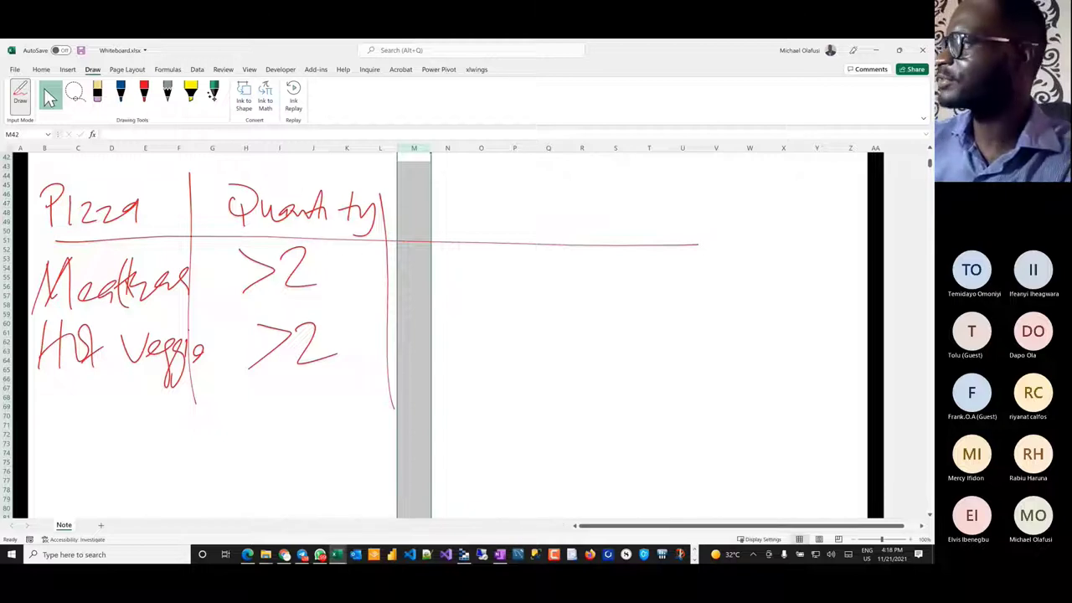
- Write the Time header and 8:30–9:00 for Meatzaa
{"action": "left_click_drag", "start_coordinate": [434, 198], "coordinate": [474, 191]}
{"action": "mouse_move", "coordinate": [452, 195]}
{"action": "left_mouse_down"}
{"action": "mouse_move", "coordinate": [452, 222]}
{"action": "mouse_move", "coordinate": [472, 221]}
{"action": "left_mouse_up"}
{"action": "left_click_drag", "start_coordinate": [489, 220], "coordinate": [530, 207]}
{"action": "left_click_drag", "start_coordinate": [531, 209], "coordinate": [542, 199]}
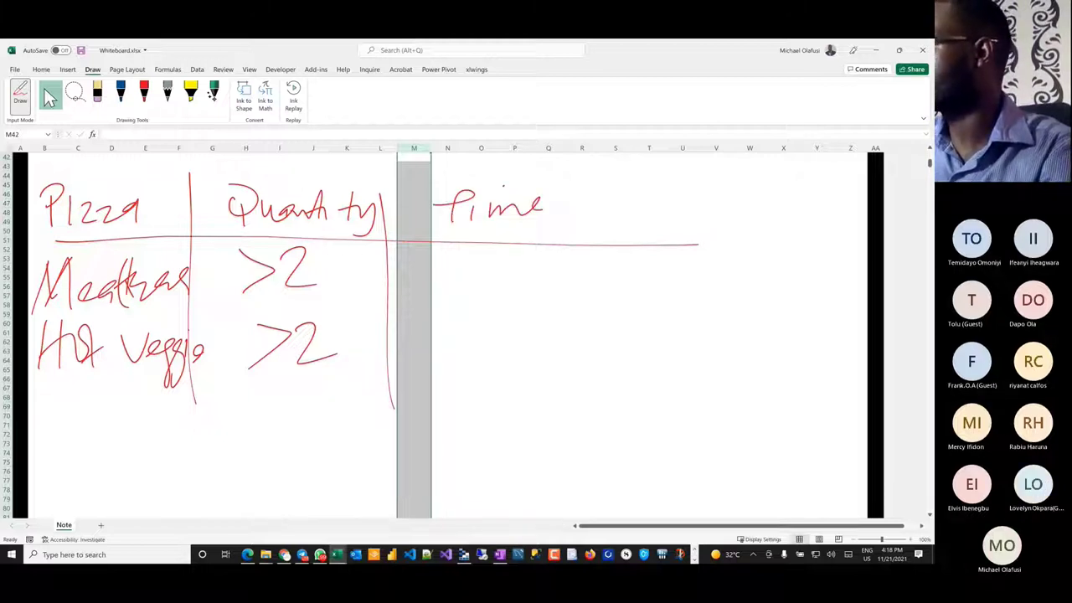
{"action": "mouse_move", "coordinate": [438, 253]}
{"action": "left_mouse_down"}
{"action": "mouse_move", "coordinate": [423, 270]}
{"action": "mouse_move", "coordinate": [435, 255]}
{"action": "left_mouse_up"}
{"action": "mouse_move", "coordinate": [445, 273]}
{"action": "left_mouse_down"}
{"action": "mouse_move", "coordinate": [468, 284]}
{"action": "mouse_move", "coordinate": [503, 260]}
{"action": "left_mouse_up"}
{"action": "mouse_move", "coordinate": [535, 280]}
{"action": "left_mouse_down"}
{"action": "mouse_move", "coordinate": [583, 273]}
{"action": "mouse_move", "coordinate": [602, 298]}
{"action": "left_mouse_up"}
{"action": "left_click", "coordinate": [629, 277]}
{"action": "left_click", "coordinate": [632, 295]}
{"action": "mouse_move", "coordinate": [655, 268]}
{"action": "left_mouse_down"}
{"action": "mouse_move", "coordinate": [653, 290]}
{"action": "mouse_move", "coordinate": [673, 290]}
{"action": "left_mouse_up"}
- Write 8:30–9:00 for Hot Veggie, then undo the last stroke
{"action": "left_click_drag", "start_coordinate": [452, 338], "coordinate": [442, 373]}
{"action": "left_click", "coordinate": [477, 344]}
{"action": "left_click", "coordinate": [476, 364]}
{"action": "mouse_move", "coordinate": [494, 333]}
{"action": "left_mouse_down"}
{"action": "mouse_move", "coordinate": [514, 347]}
{"action": "mouse_move", "coordinate": [508, 365]}
{"action": "left_mouse_up"}
{"action": "left_click_drag", "start_coordinate": [553, 333], "coordinate": [640, 340]}
{"action": "mouse_move", "coordinate": [673, 326]}
{"action": "left_mouse_down"}
{"action": "mouse_move", "coordinate": [643, 342]}
{"action": "mouse_move", "coordinate": [663, 369]}
{"action": "left_mouse_up"}
{"action": "left_click_drag", "start_coordinate": [708, 331], "coordinate": [707, 333]}
{"action": "left_click_drag", "start_coordinate": [735, 332], "coordinate": [734, 333]}
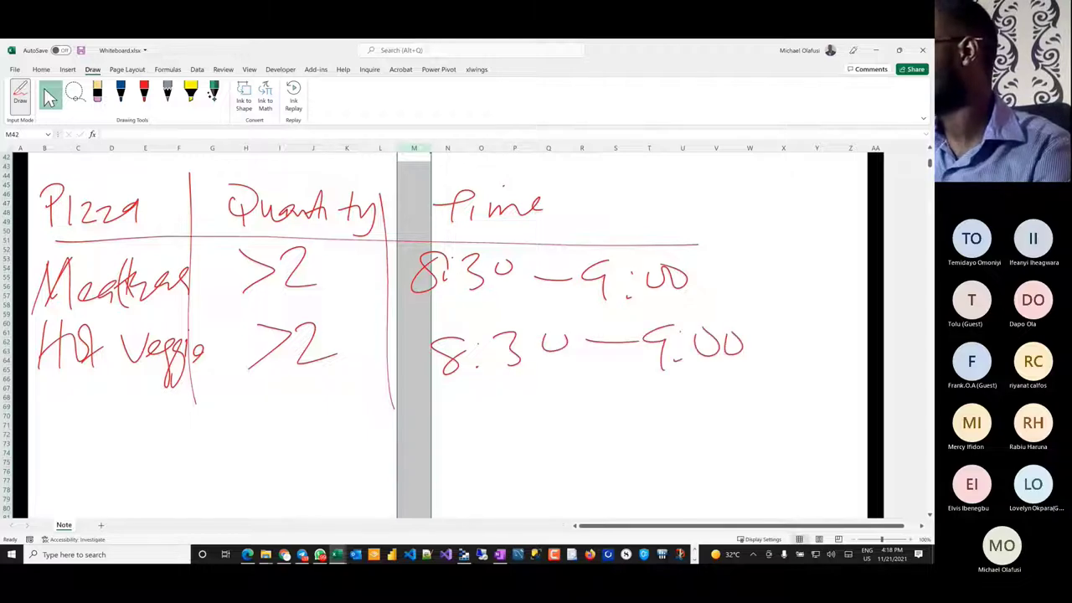
{"action": "key", "text": "ctrl+z"}
{"action": "key", "text": "ctrl+z"}
{"action": "key", "text": "ctrl+z"}
{"action": "key", "text": "ctrl+z"}
{"action": "key", "text": "ctrl+z"}
{"action": "key", "text": "ctrl+z"}
{"action": "key", "text": "ctrl+z"}
{"action": "key", "text": "ctrl+z"}
{"action": "key", "text": "alt+Tab"}
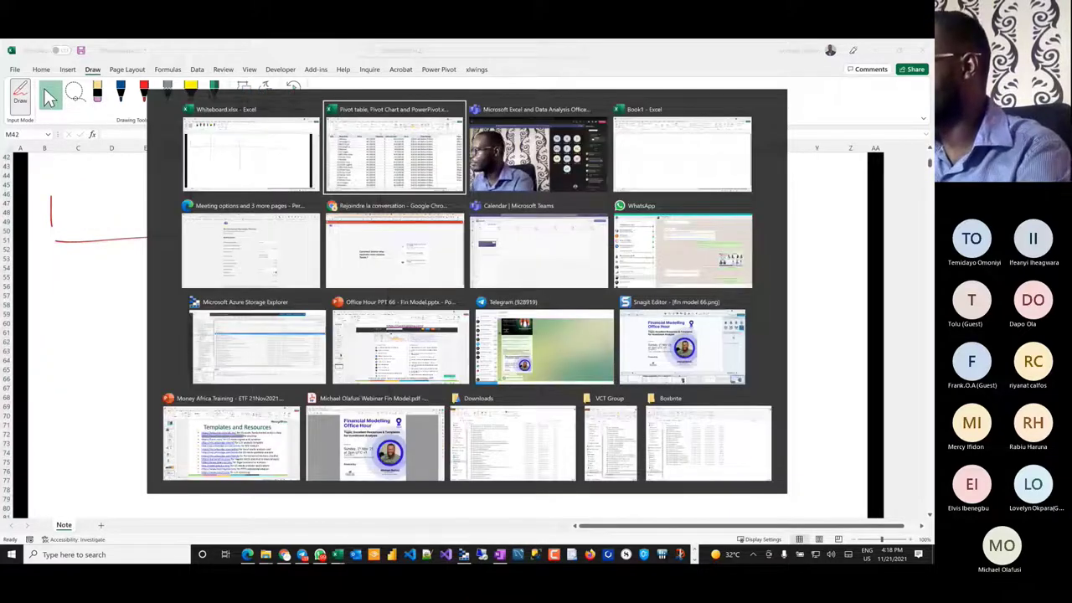
{"action": "key", "text": "ctrl+space"}
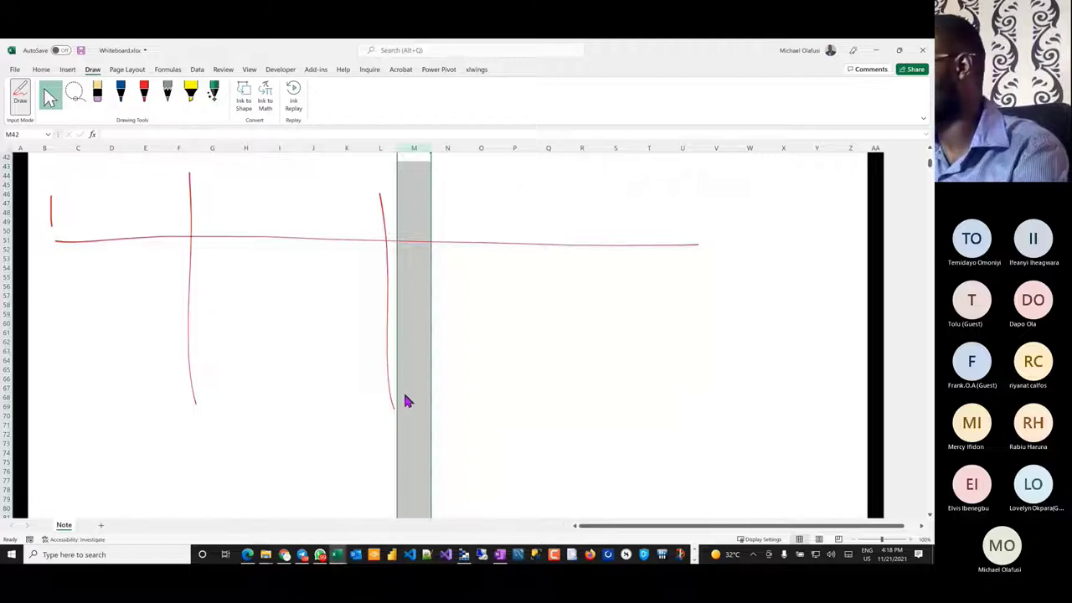
{"action": "key", "text": "Escape"}
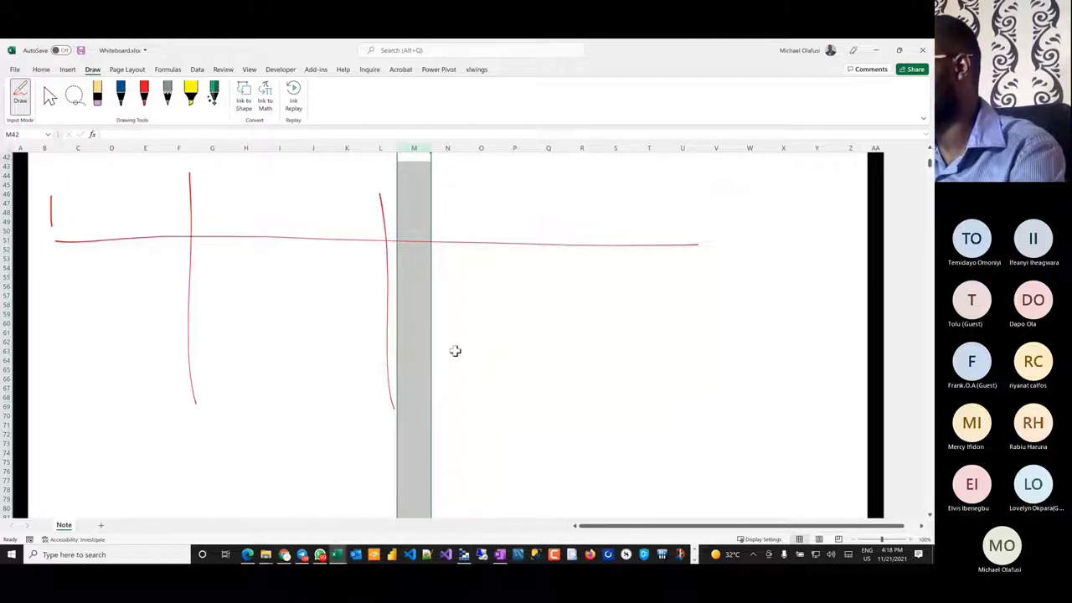
{"action": "scroll", "coordinate": [455, 351], "scroll_direction": "down", "scroll_amount": 1}
{"action": "scroll", "coordinate": [455, 351], "scroll_direction": "up", "scroll_amount": 2}
{"action": "scroll", "coordinate": [455, 351], "scroll_direction": "down", "scroll_amount": 9}
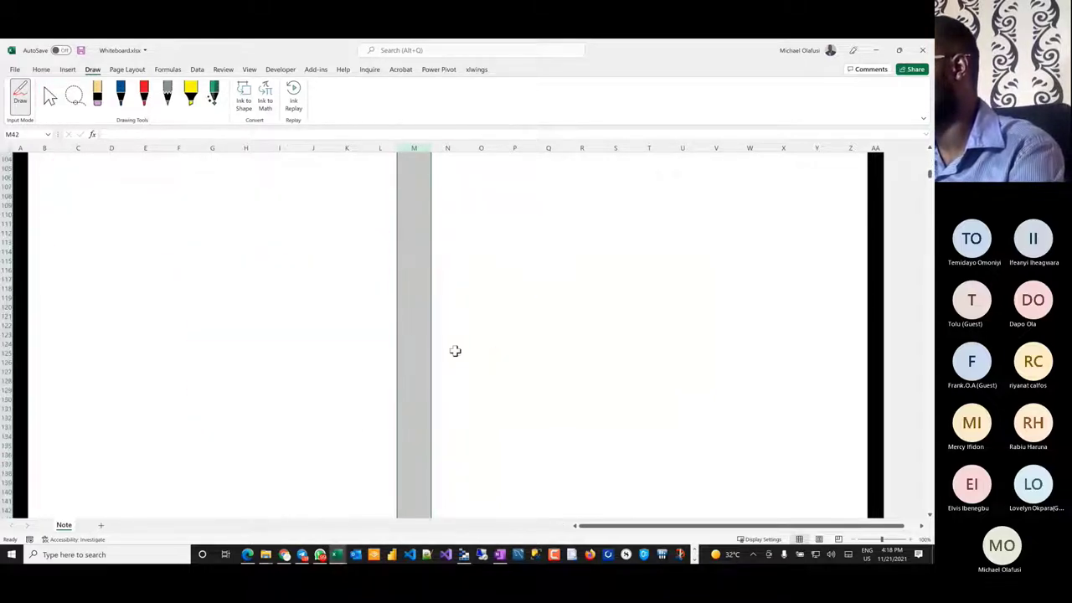
{"action": "scroll", "coordinate": [455, 350], "scroll_direction": "up", "scroll_amount": 17}
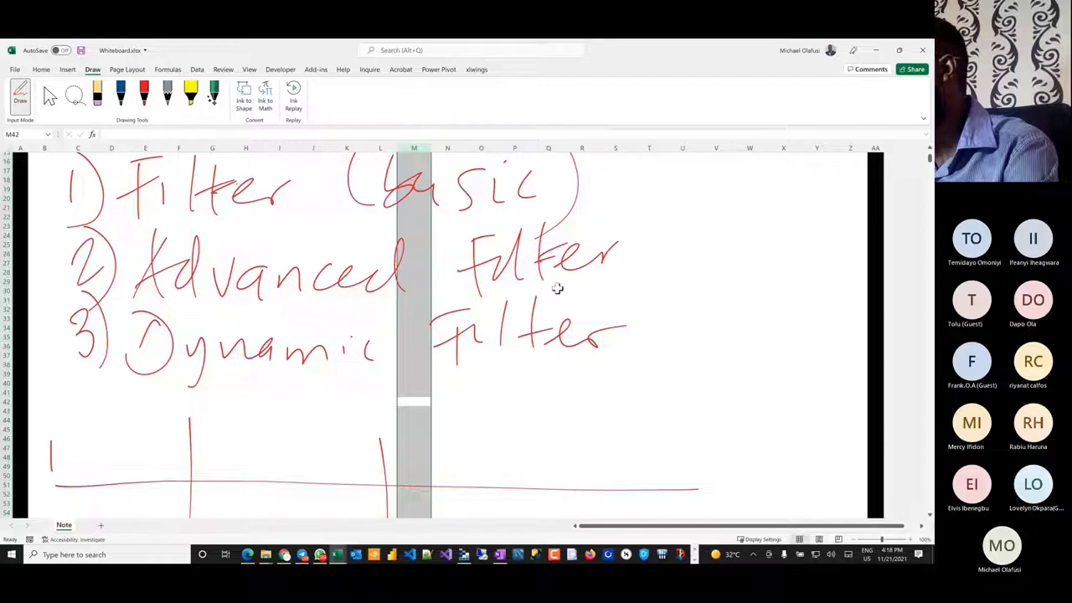
{"action": "scroll", "coordinate": [556, 288], "scroll_direction": "down", "scroll_amount": 8}
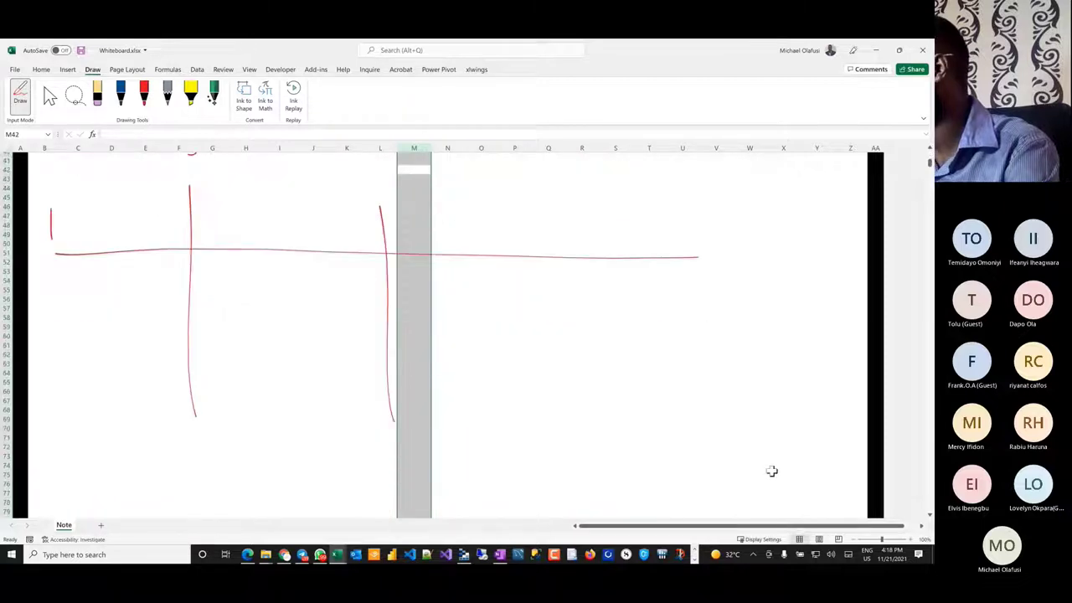
{"action": "left_click", "coordinate": [558, 467]}
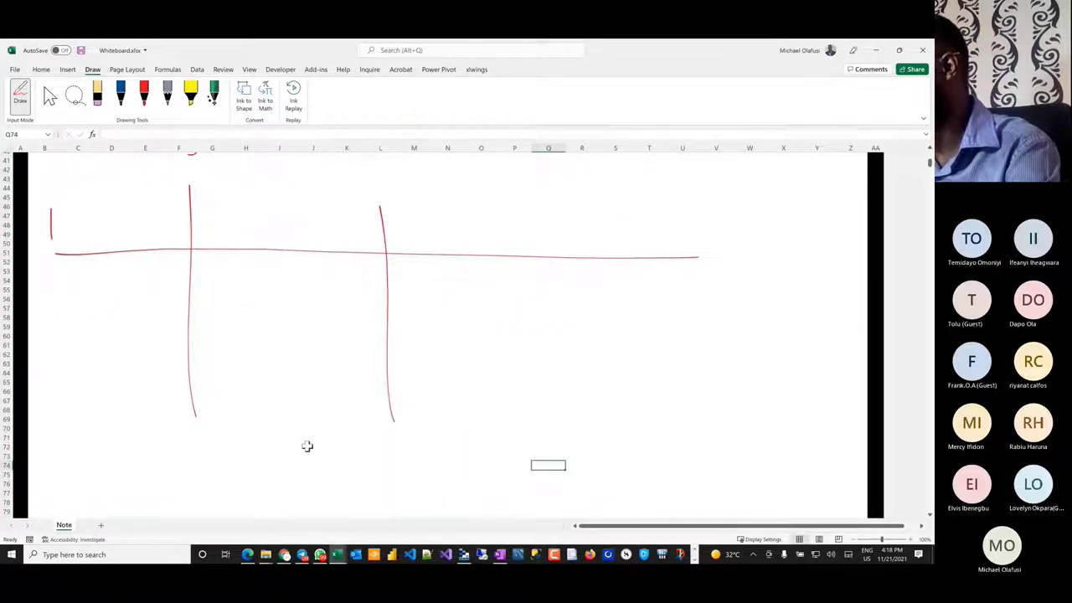
- Add filter arrows to the pizza sales table headers in the pivot workbook
{"action": "key", "text": "alt+Tab"}
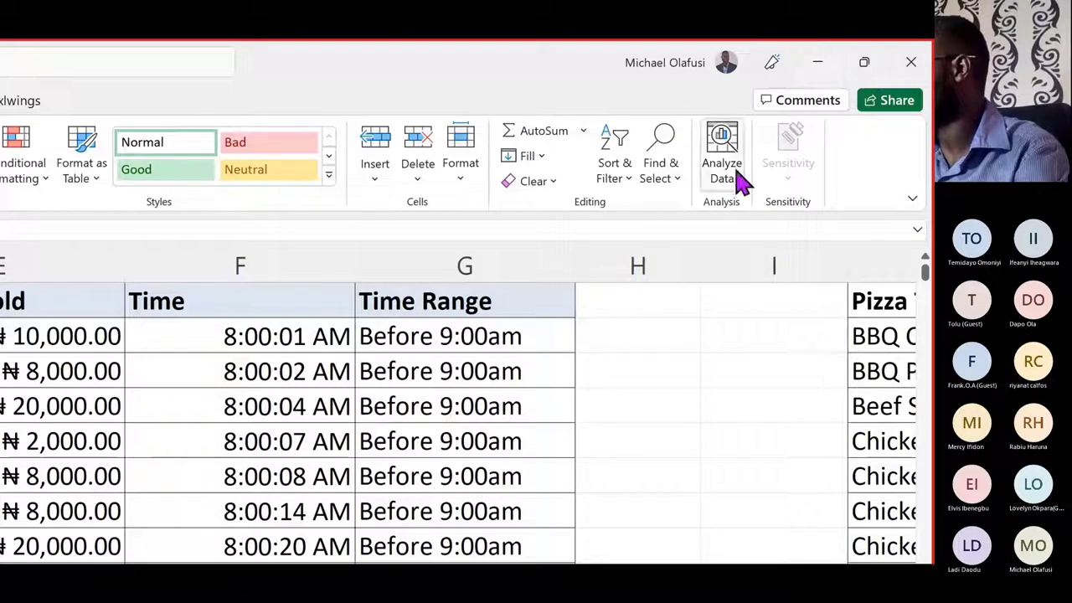
{"action": "left_click", "coordinate": [622, 176]}
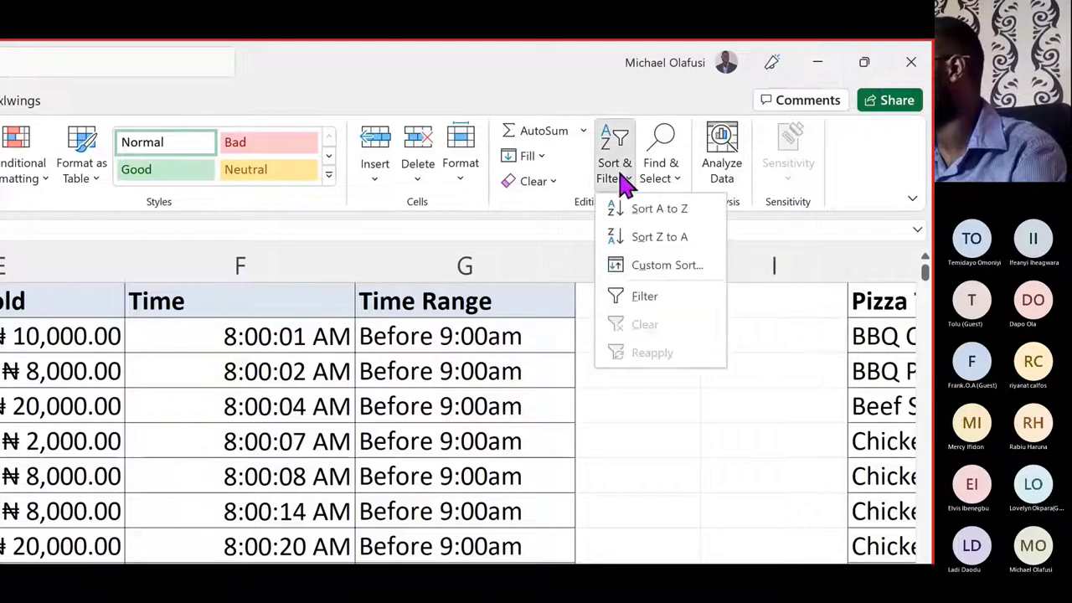
{"action": "left_click", "coordinate": [654, 298]}
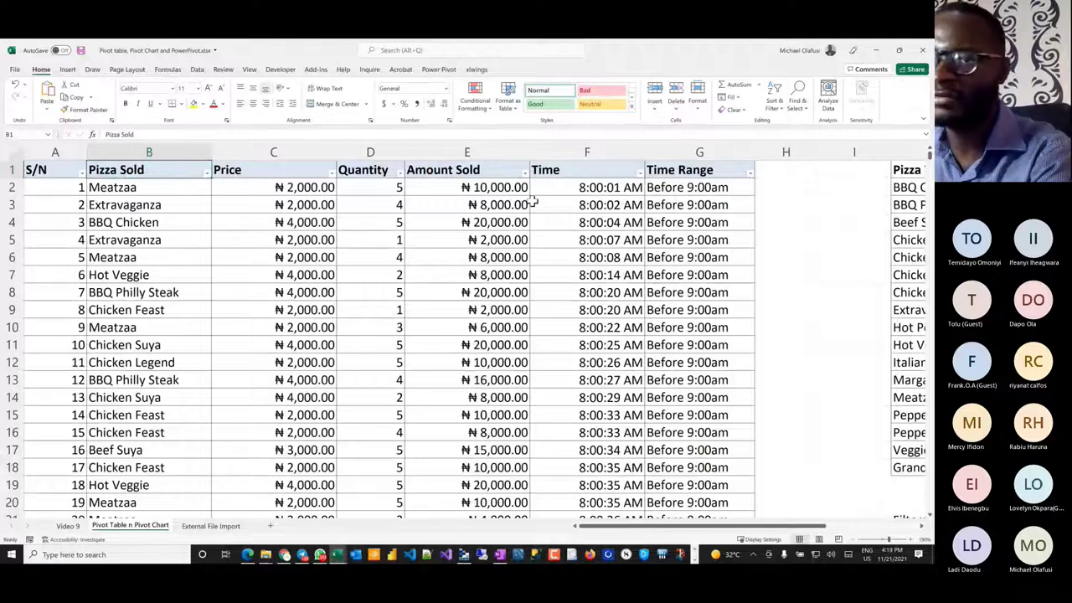
{"action": "left_click", "coordinate": [533, 202]}
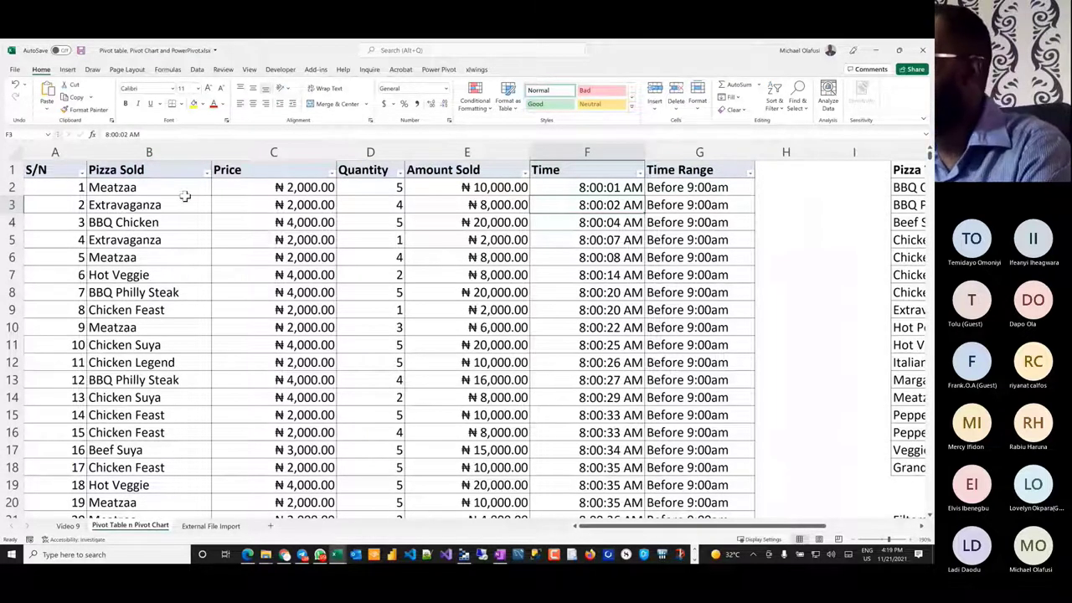
- Preview the S/N and Pizza Sold filter lists without changing them
{"action": "left_click", "coordinate": [81, 171]}
{"action": "key", "text": "Escape"}
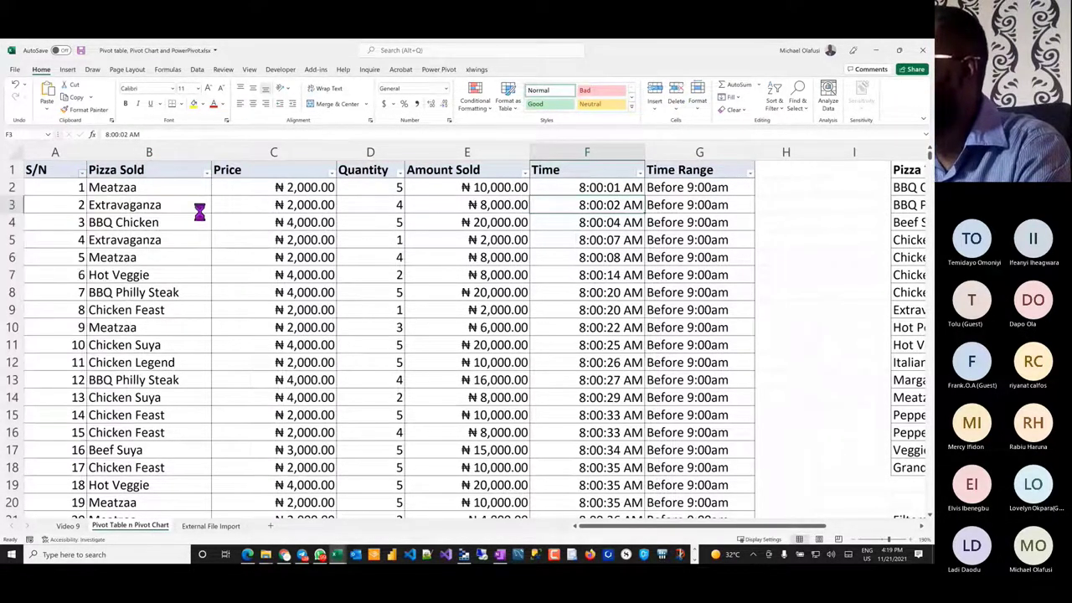
{"action": "left_click", "coordinate": [207, 173]}
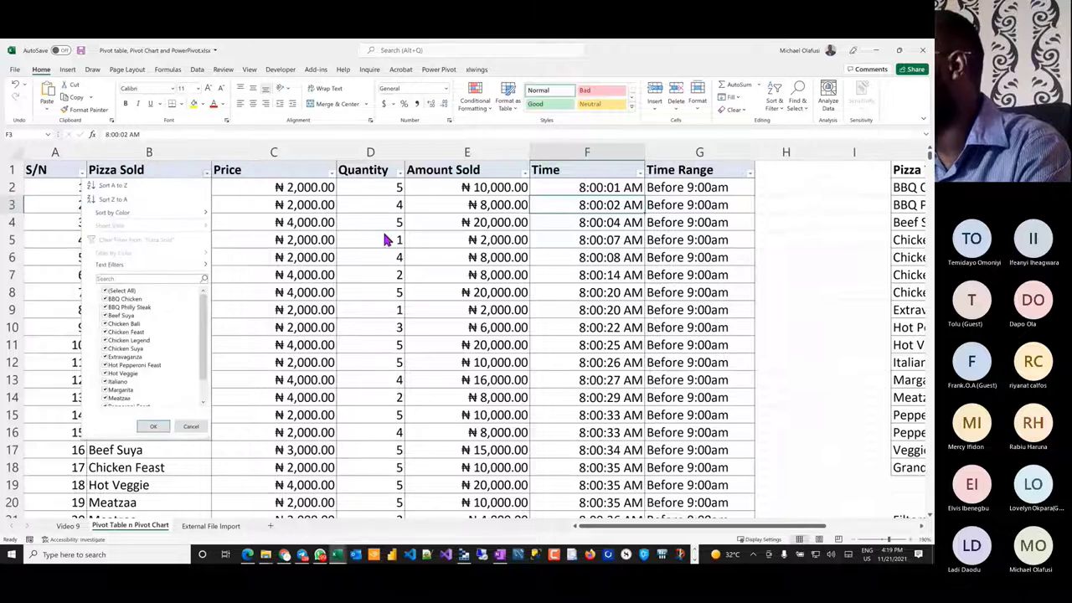
{"action": "key", "text": "Escape"}
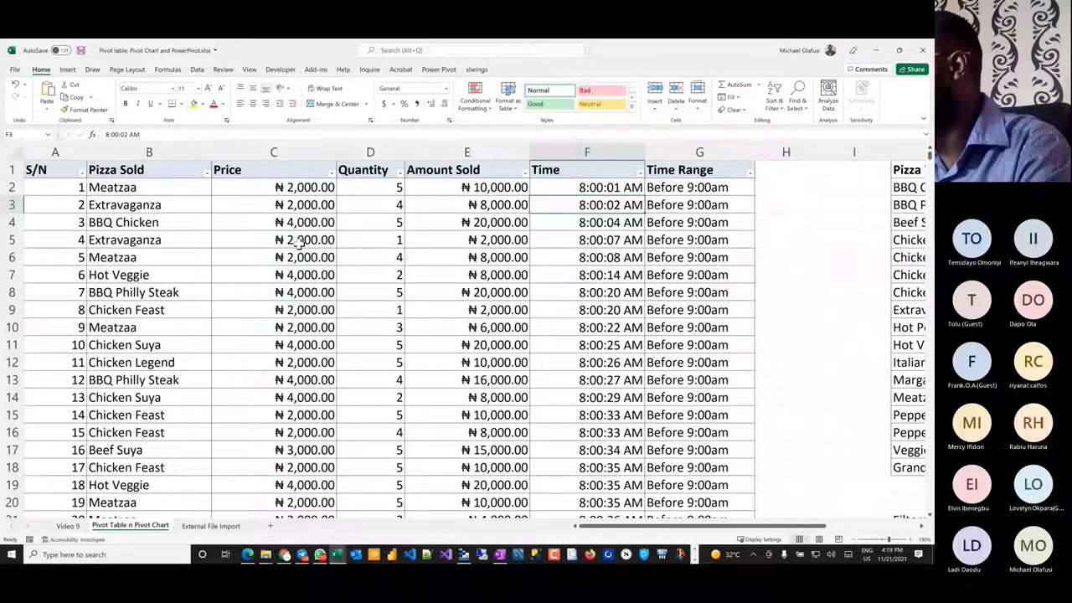
{"action": "key", "text": "alt+Tab"}
- Start rewriting the Pizza and Quantity headers on the whiteboard grid, then leave it
{"action": "scroll", "coordinate": [287, 288], "scroll_direction": "down", "scroll_amount": 2}
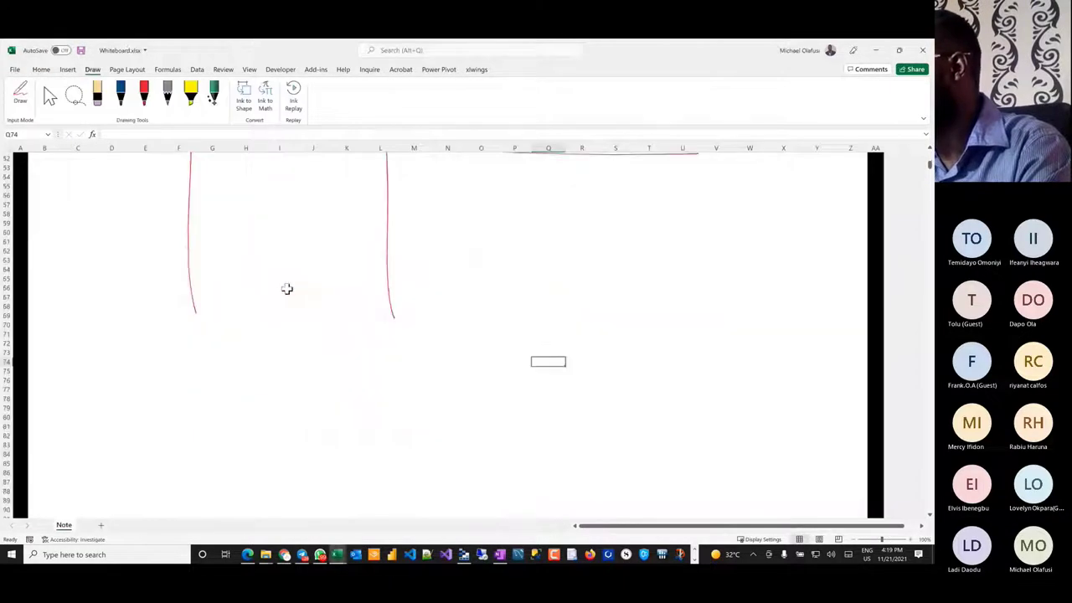
{"action": "scroll", "coordinate": [286, 288], "scroll_direction": "up", "scroll_amount": 12}
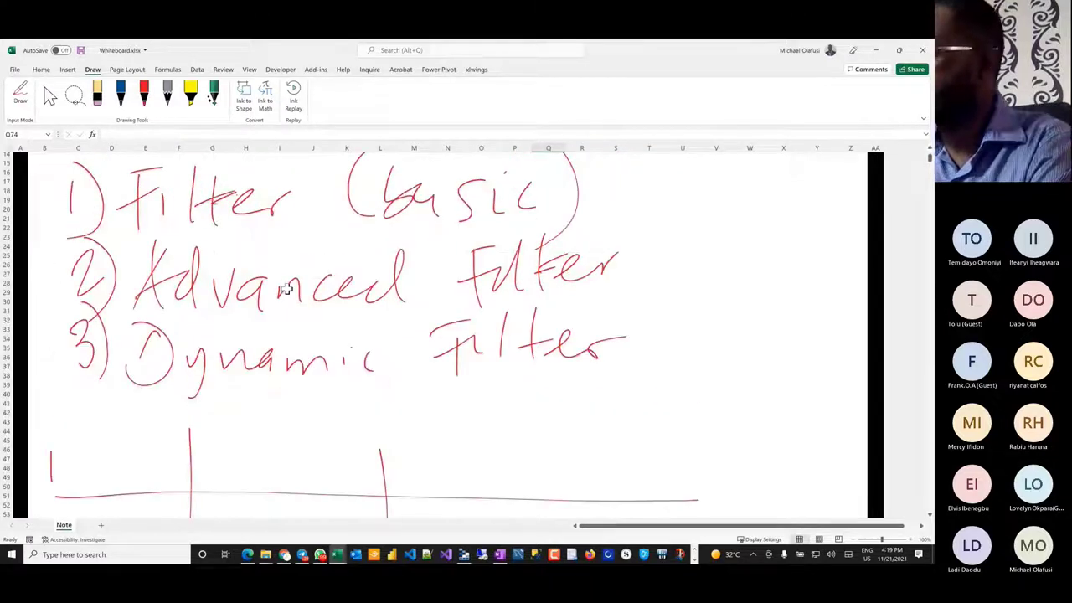
{"action": "scroll", "coordinate": [280, 277], "scroll_direction": "down", "scroll_amount": 2}
{"action": "left_click", "coordinate": [279, 331]}
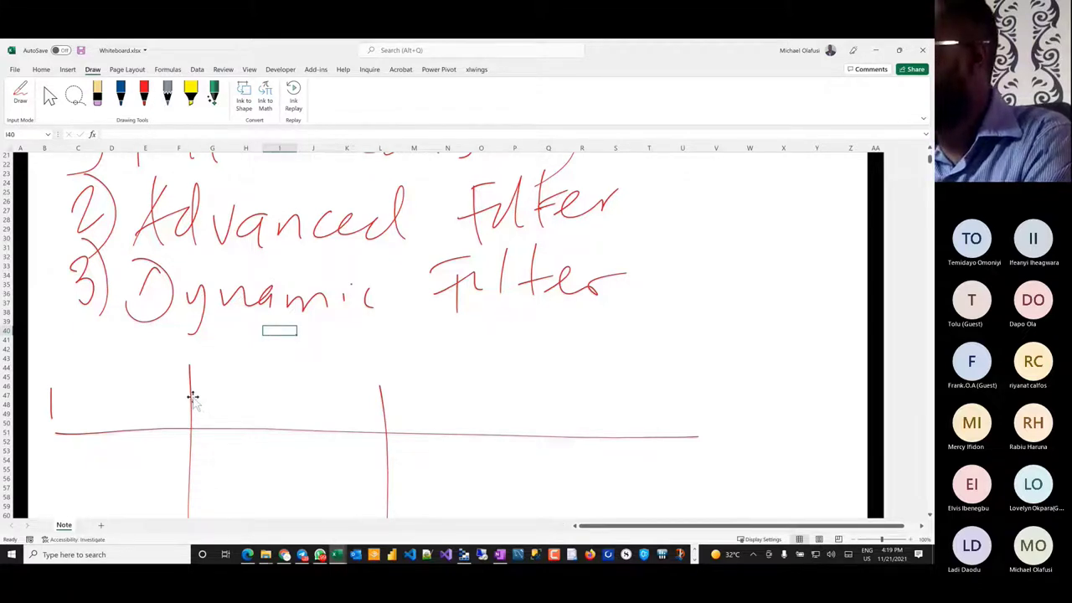
{"action": "mouse_move", "coordinate": [48, 391]}
{"action": "left_mouse_down"}
{"action": "mouse_move", "coordinate": [82, 395]}
{"action": "mouse_move", "coordinate": [112, 418]}
{"action": "left_mouse_up"}
{"action": "left_click_drag", "start_coordinate": [115, 395], "coordinate": [134, 416]}
{"action": "left_click_drag", "start_coordinate": [224, 387], "coordinate": [251, 385]}
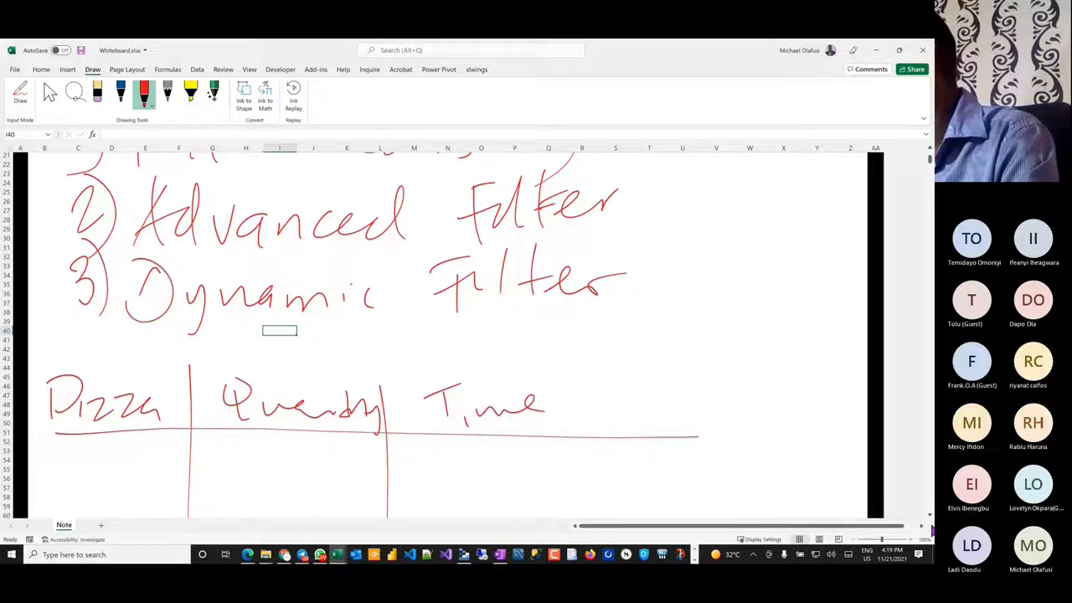
{"action": "scroll", "coordinate": [929, 523], "scroll_direction": "down", "scroll_amount": 5}
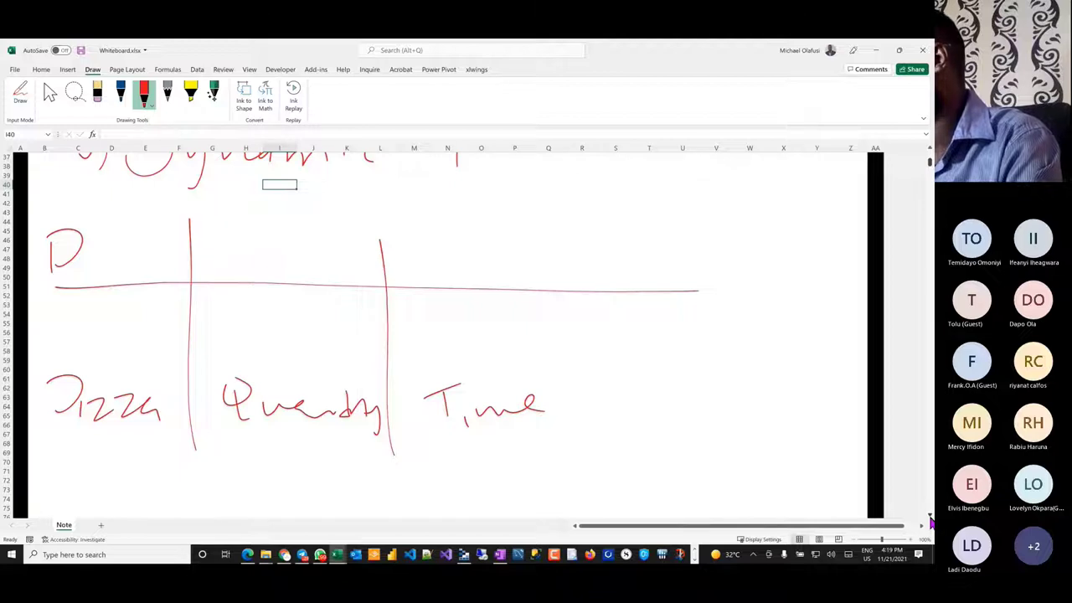
{"action": "scroll", "coordinate": [929, 523], "scroll_direction": "down", "scroll_amount": 6}
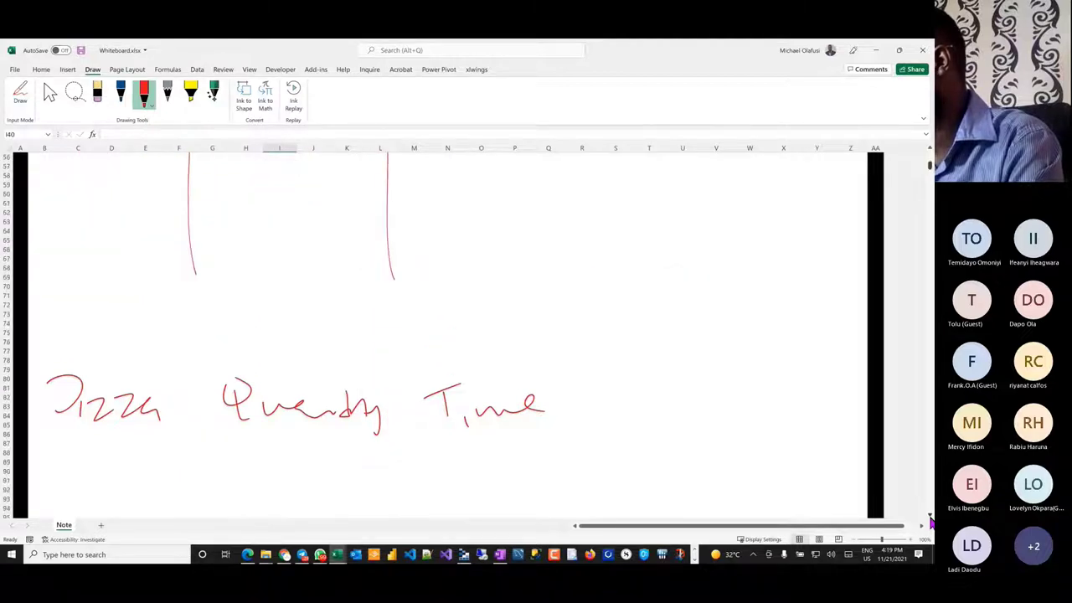
{"action": "scroll", "coordinate": [929, 523], "scroll_direction": "down", "scroll_amount": 2}
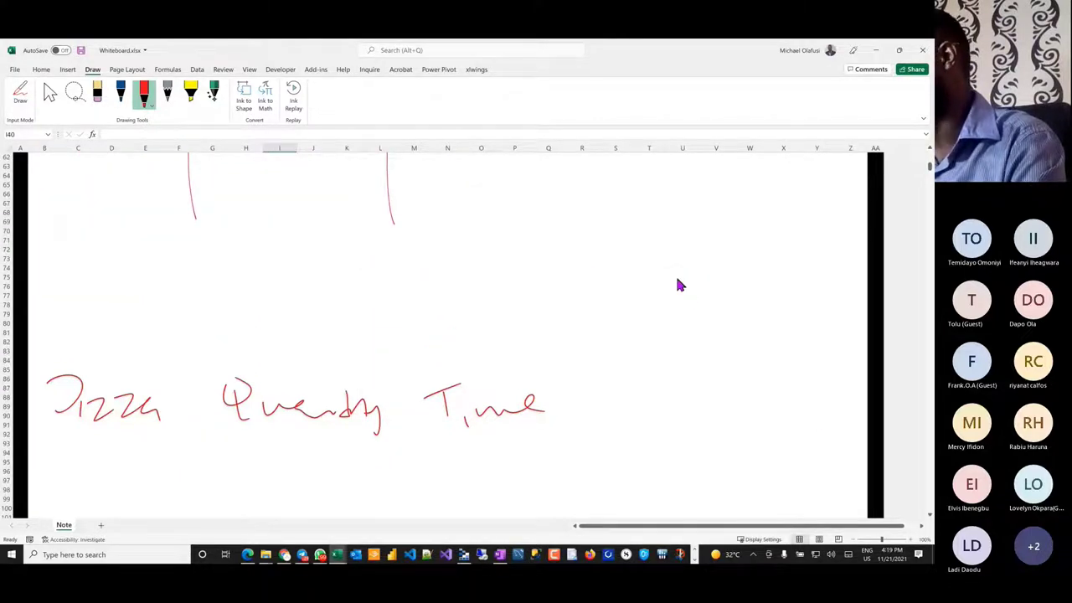
{"action": "key", "text": "alt+Tab"}
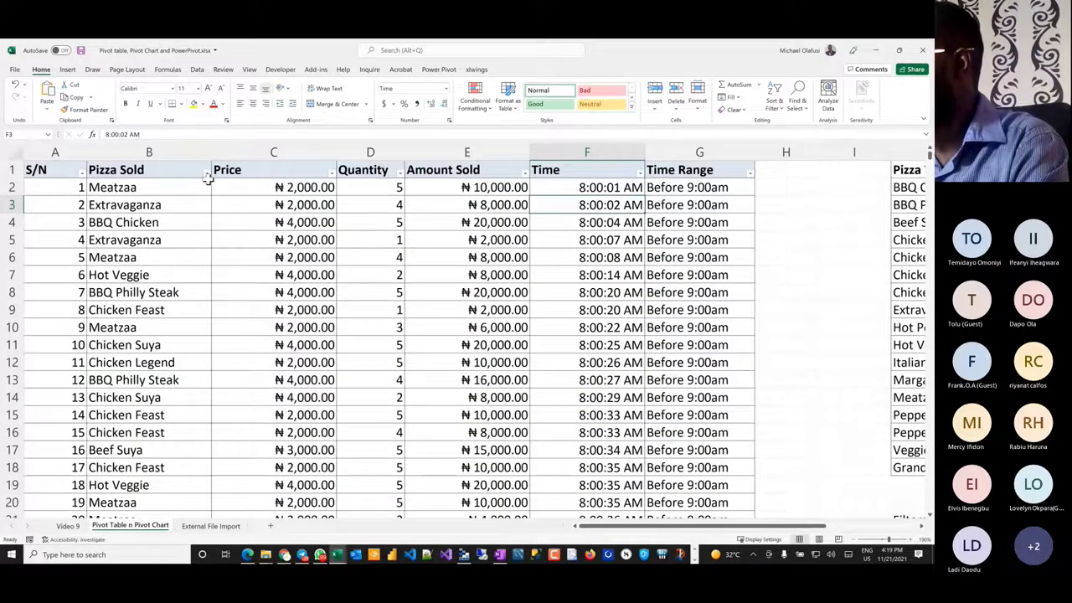
- In the Pizza Sold filter, clear (Select All) and tick only Meatzaa and Hot Veggie
{"action": "left_click", "coordinate": [206, 173]}
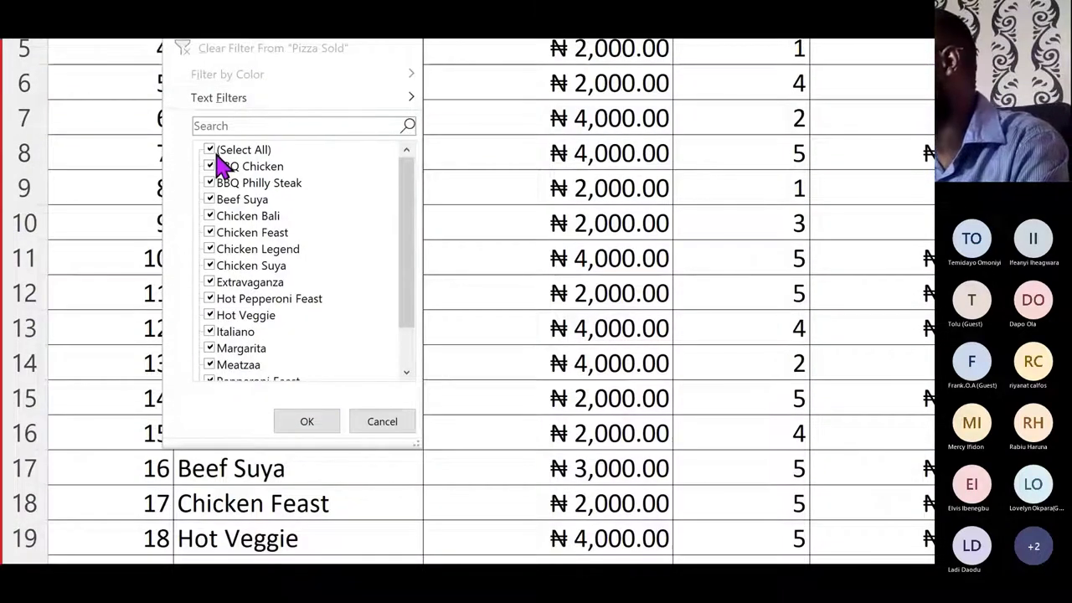
{"action": "left_click", "coordinate": [218, 152]}
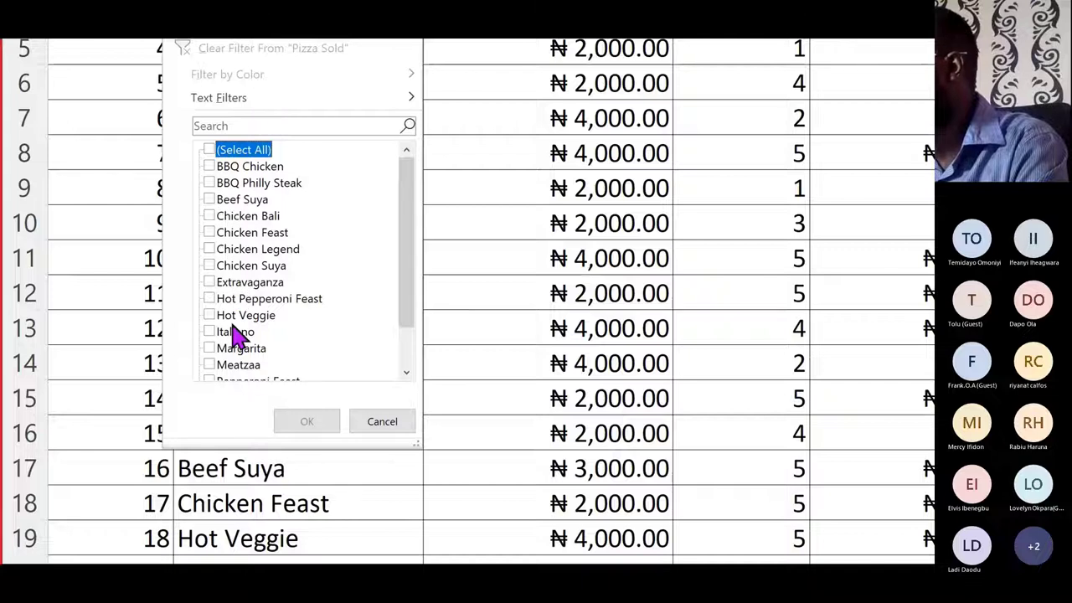
{"action": "left_click", "coordinate": [209, 365]}
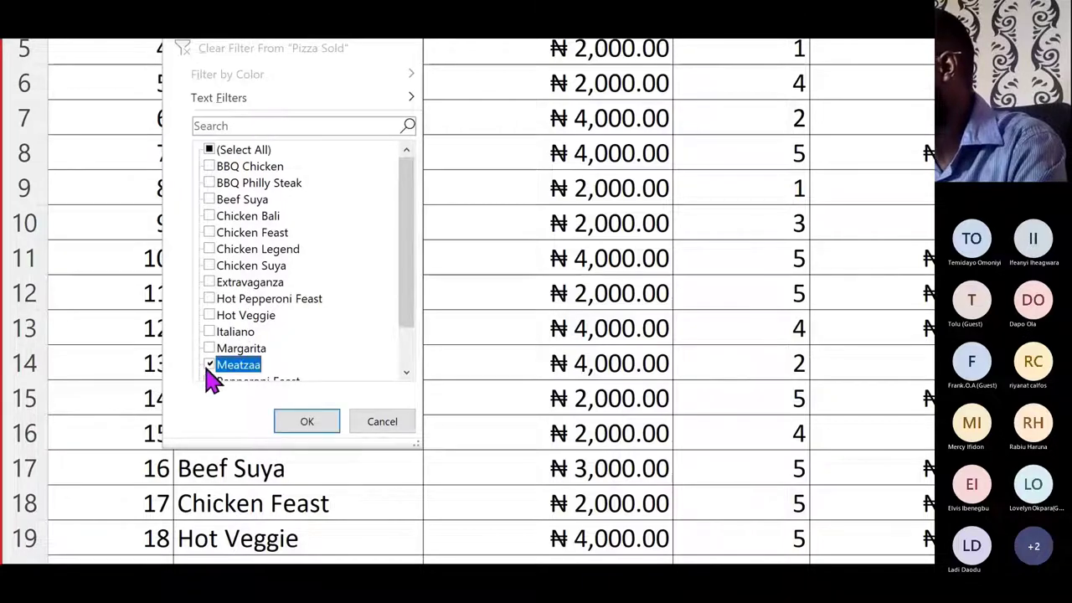
{"action": "left_click", "coordinate": [211, 315]}
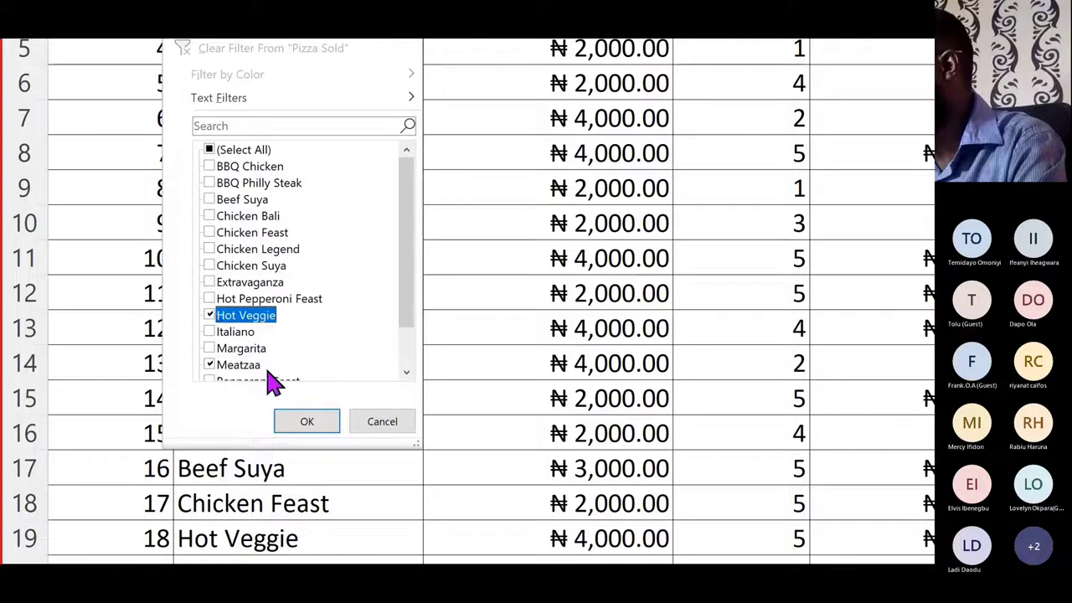
{"action": "left_click", "coordinate": [301, 423]}
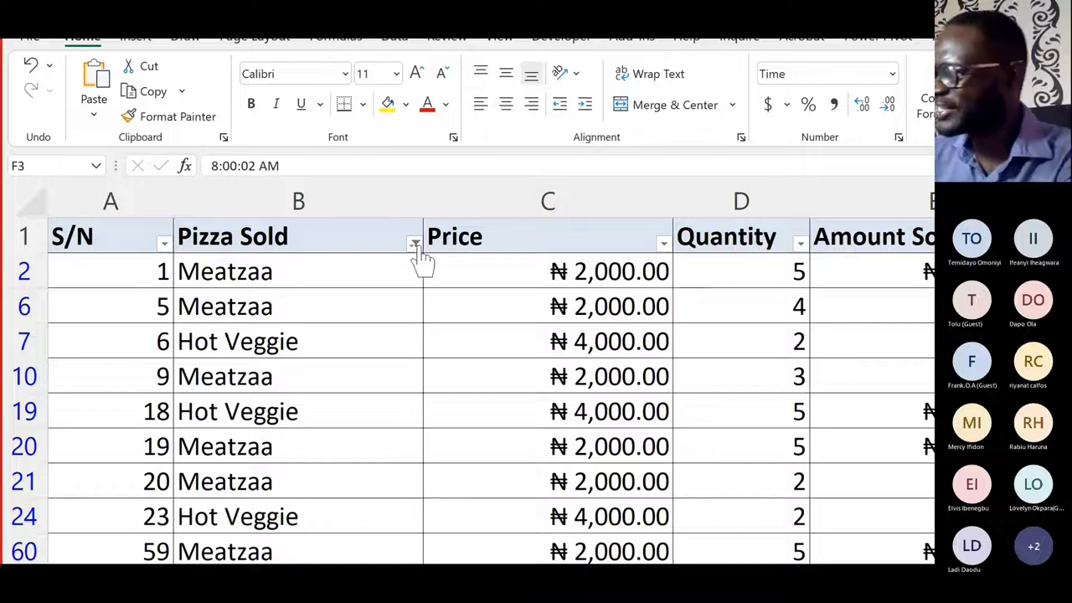
{"action": "left_click", "coordinate": [415, 243]}
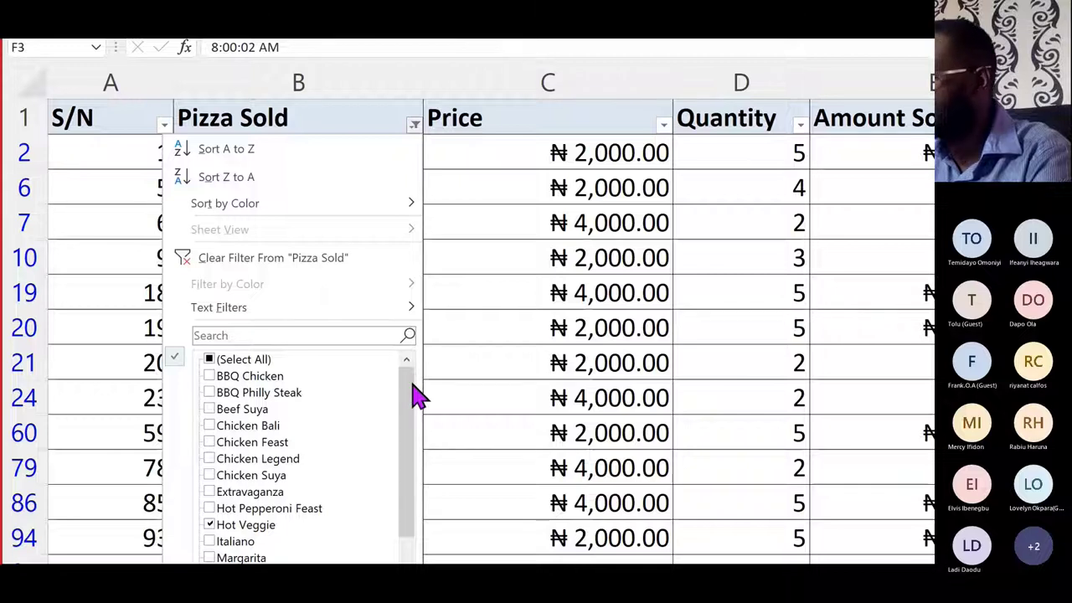
{"action": "left_click_drag", "start_coordinate": [416, 397], "coordinate": [388, 426]}
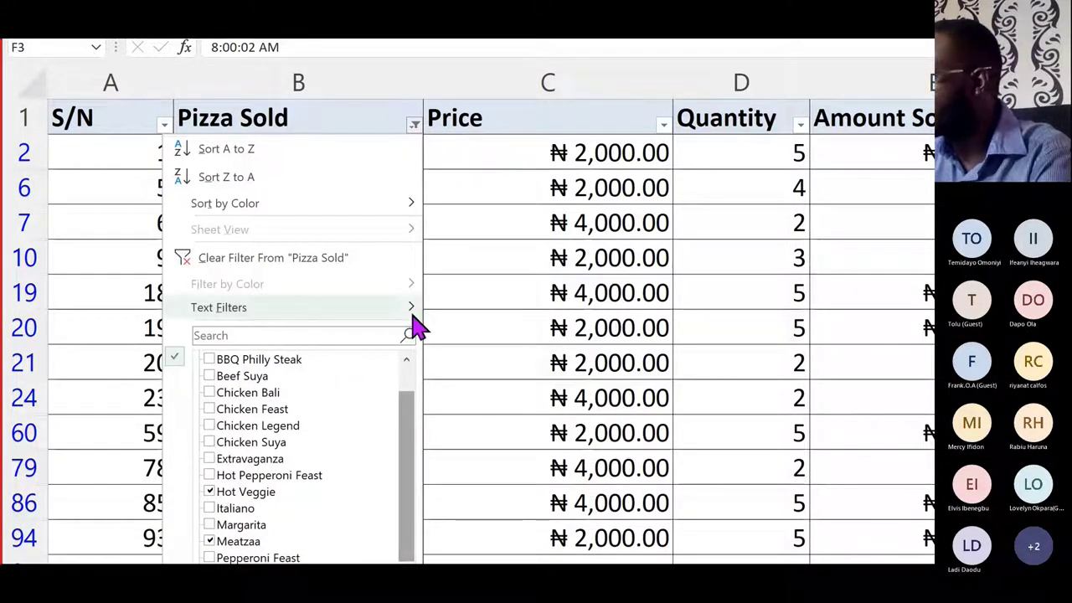
{"action": "mouse_move", "coordinate": [414, 311]}
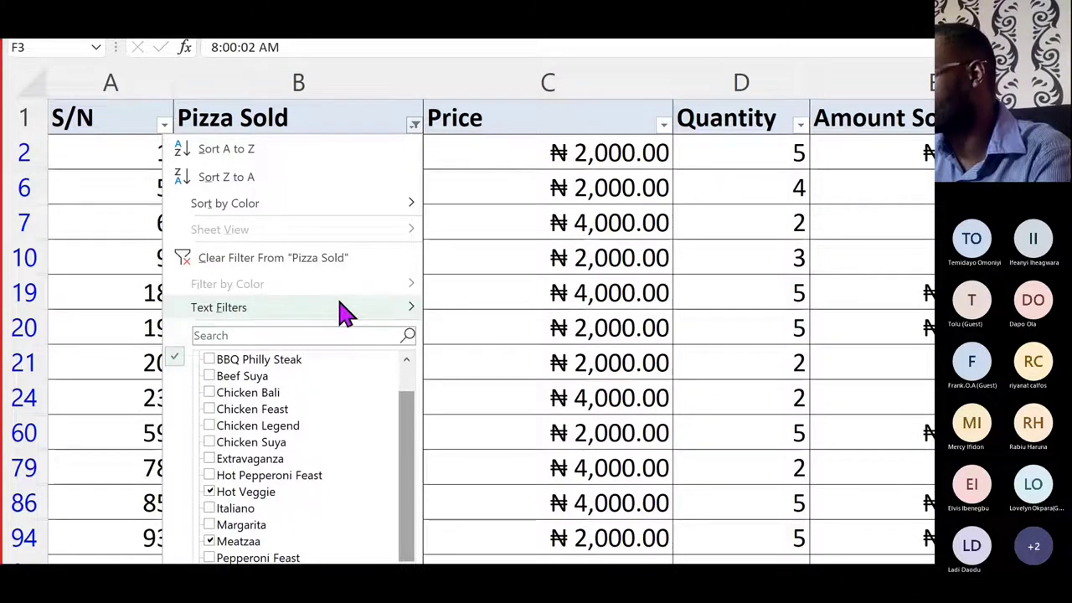
{"action": "mouse_move", "coordinate": [343, 310]}
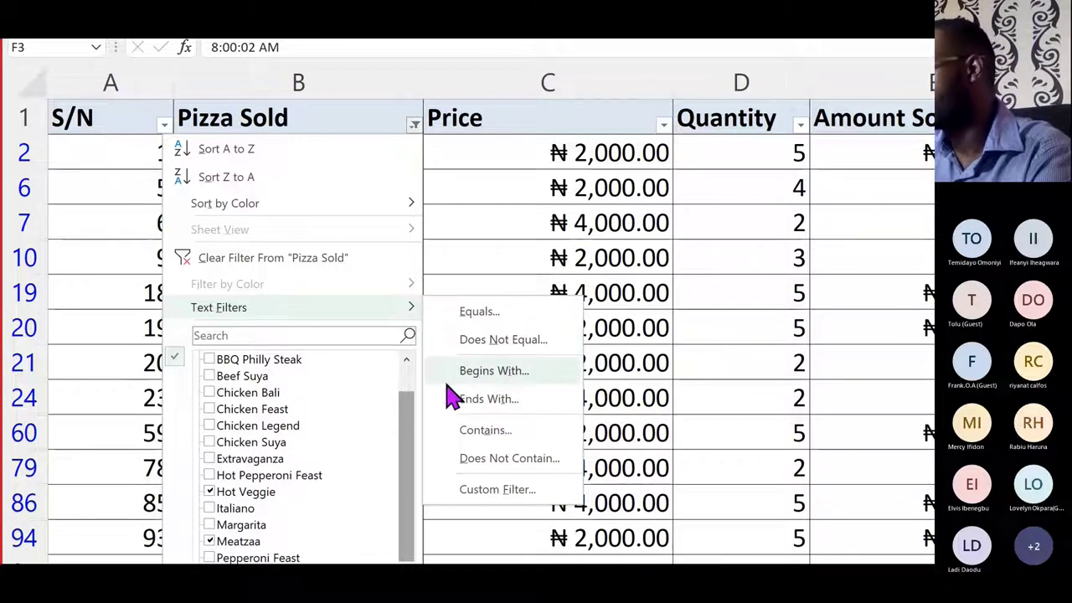
{"action": "key", "text": "Escape"}
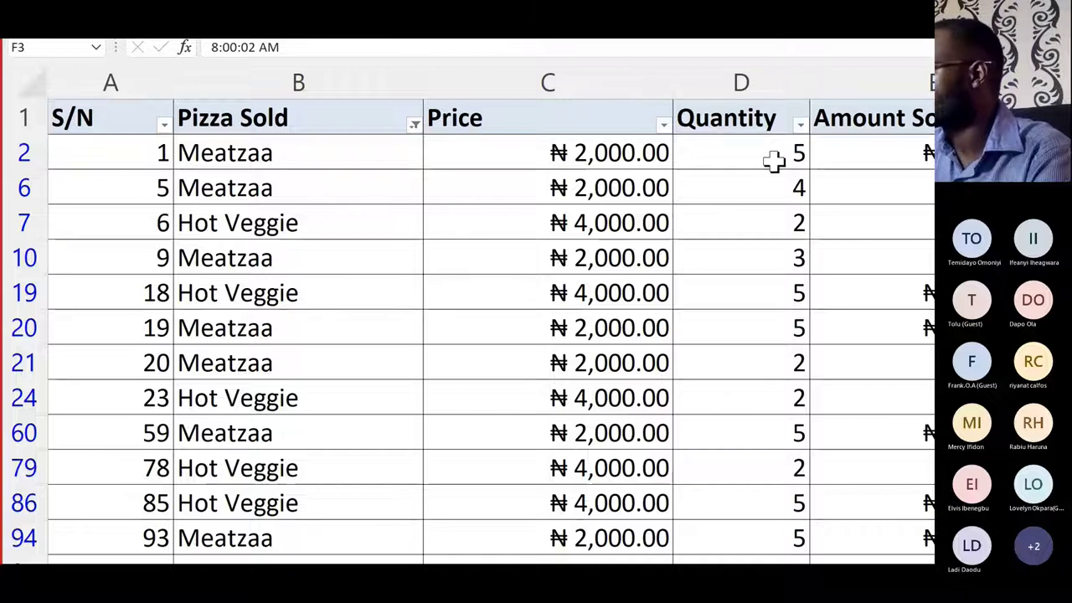
- Apply a Quantity number filter of 'is greater than' 2
{"action": "left_click", "coordinate": [801, 124]}
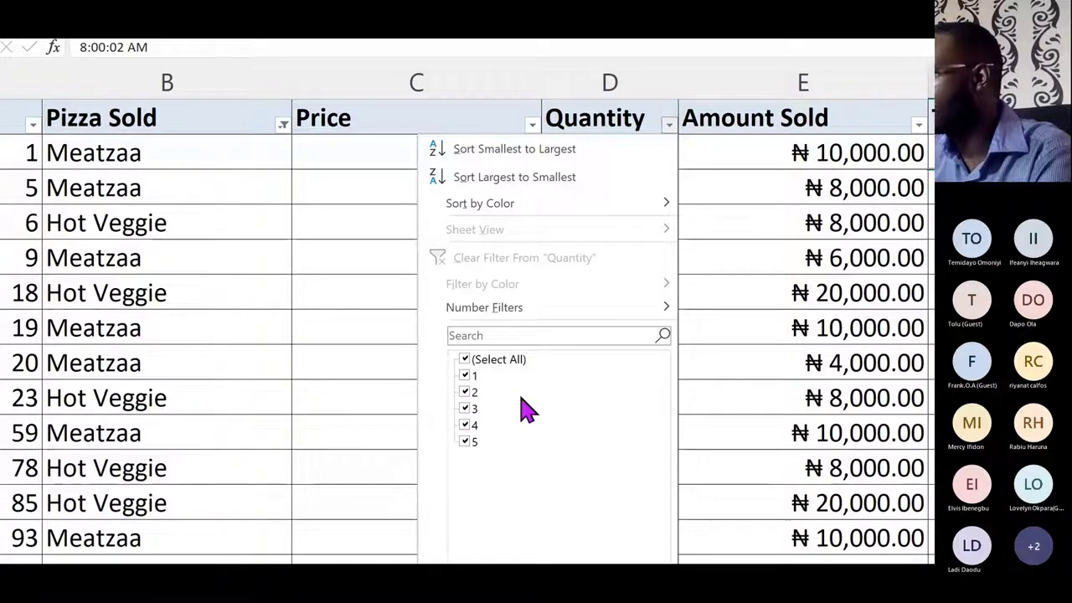
{"action": "mouse_move", "coordinate": [557, 321]}
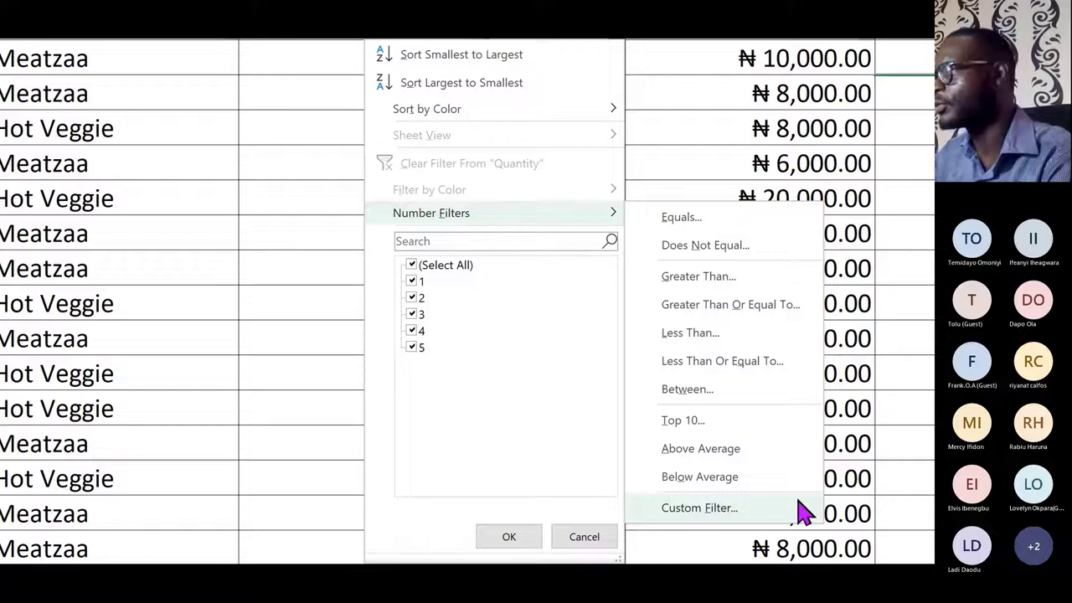
{"action": "left_click", "coordinate": [750, 285]}
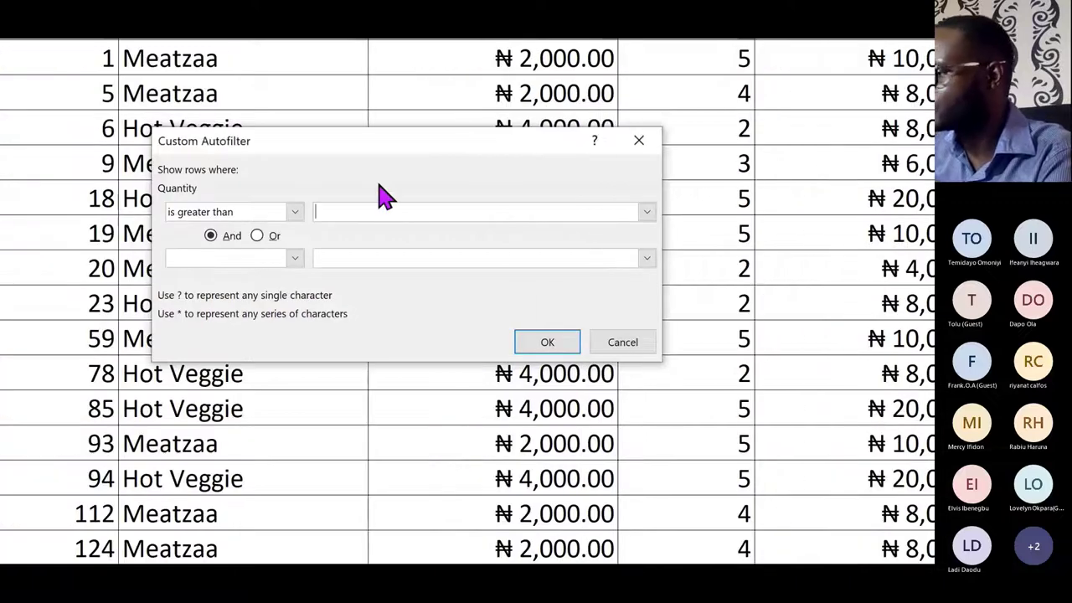
{"action": "type", "text": "2"}
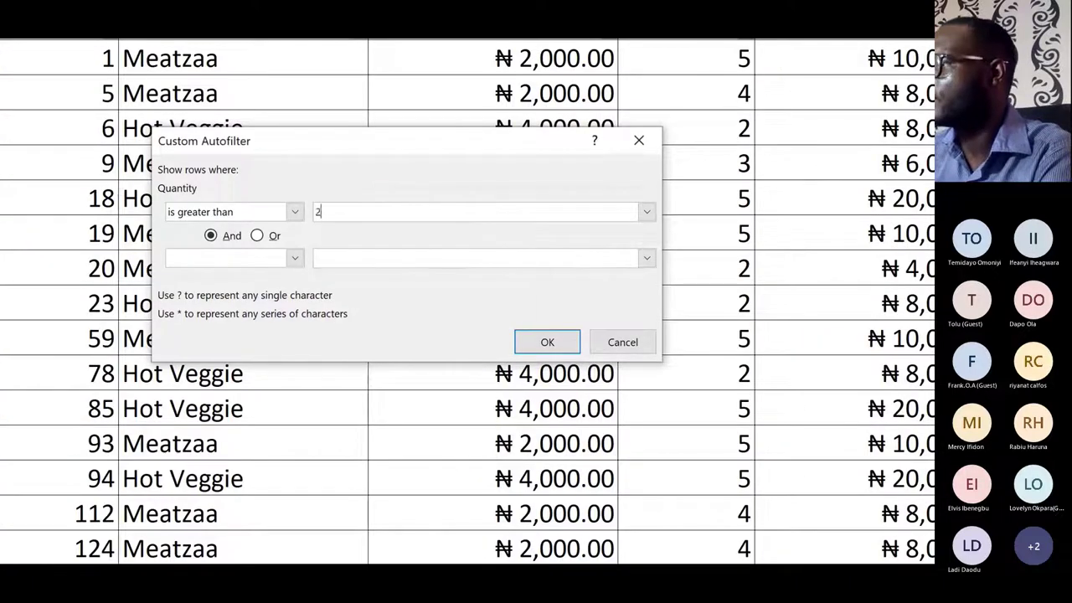
{"action": "left_click", "coordinate": [295, 216]}
{"action": "scroll", "coordinate": [321, 263], "scroll_direction": "up", "scroll_amount": 1}
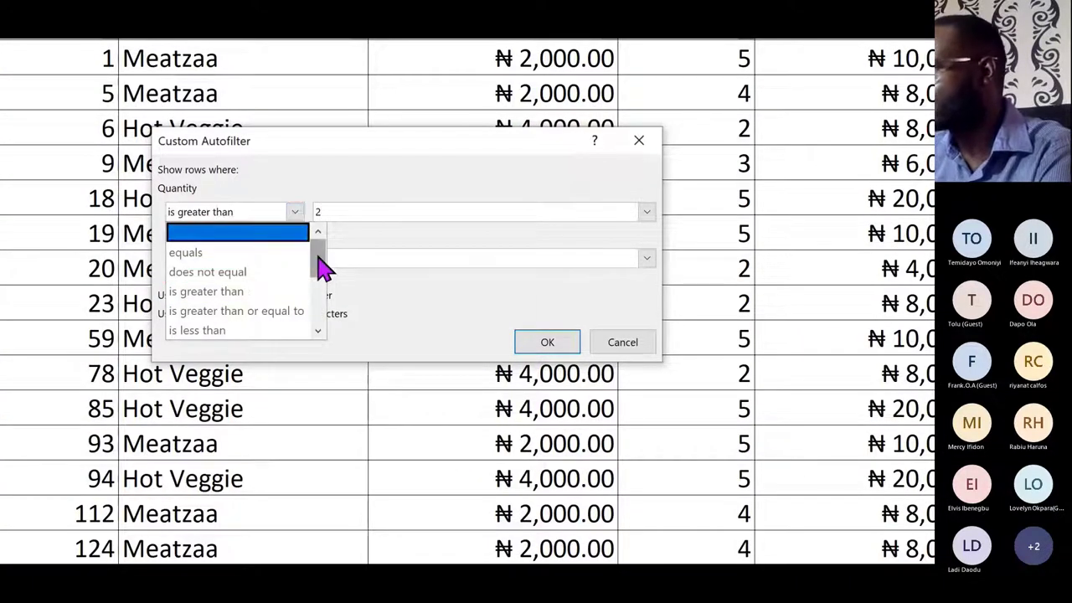
{"action": "mouse_move", "coordinate": [320, 263]}
{"action": "left_mouse_down"}
{"action": "mouse_move", "coordinate": [319, 327]}
{"action": "mouse_move", "coordinate": [320, 263]}
{"action": "left_mouse_up"}
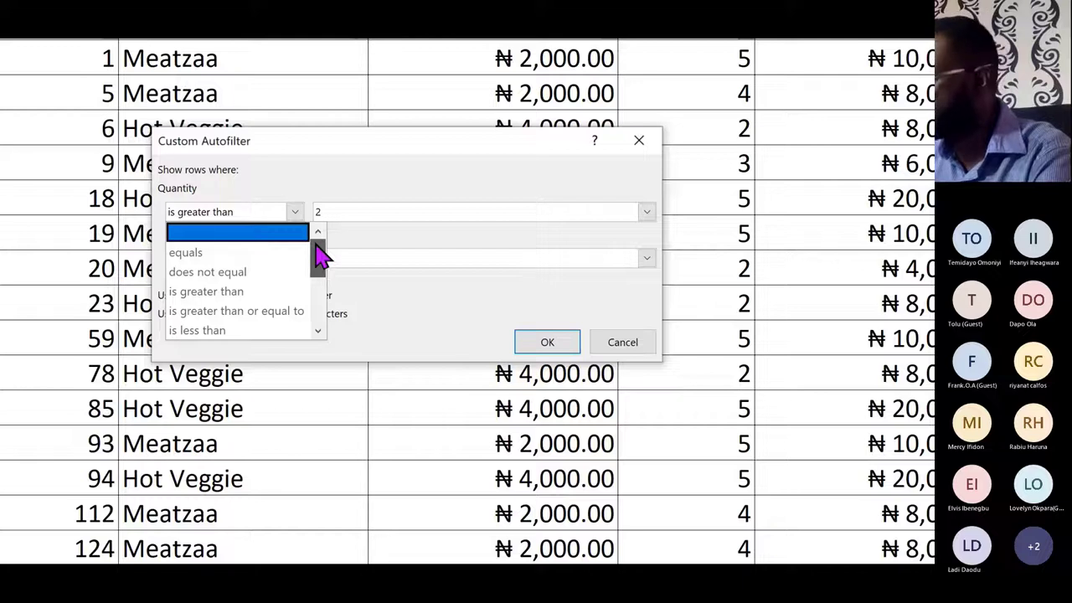
{"action": "left_click_drag", "start_coordinate": [321, 258], "coordinate": [323, 310]}
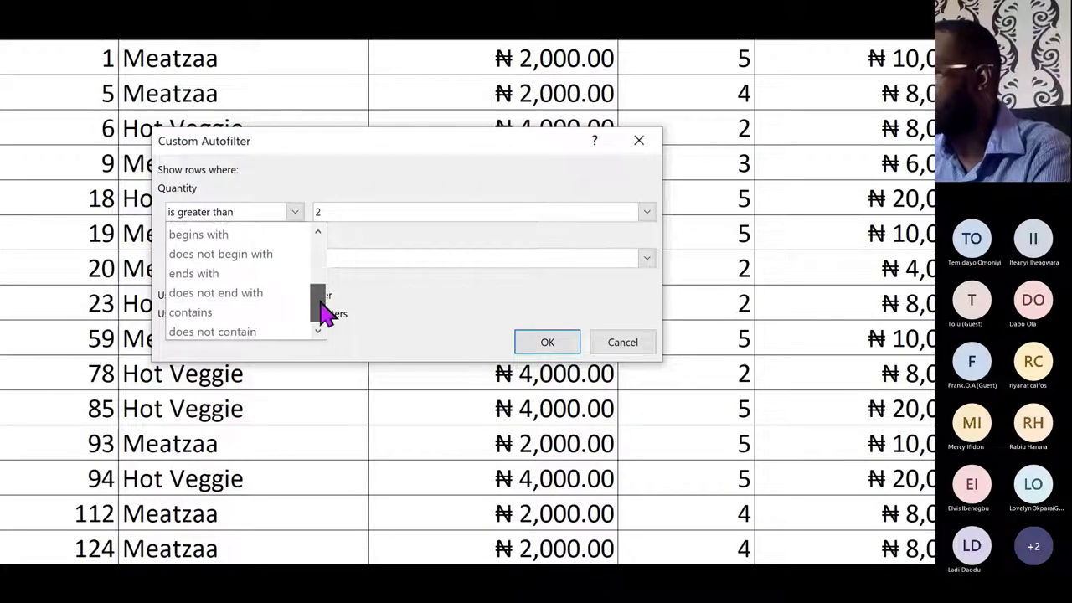
{"action": "left_click", "coordinate": [381, 149]}
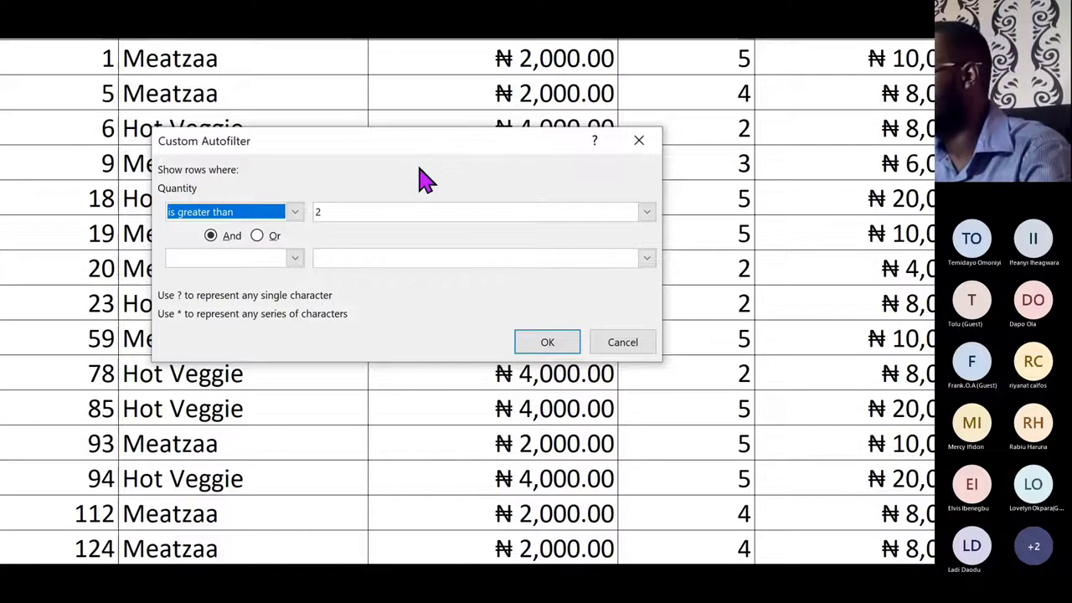
{"action": "left_click", "coordinate": [553, 345]}
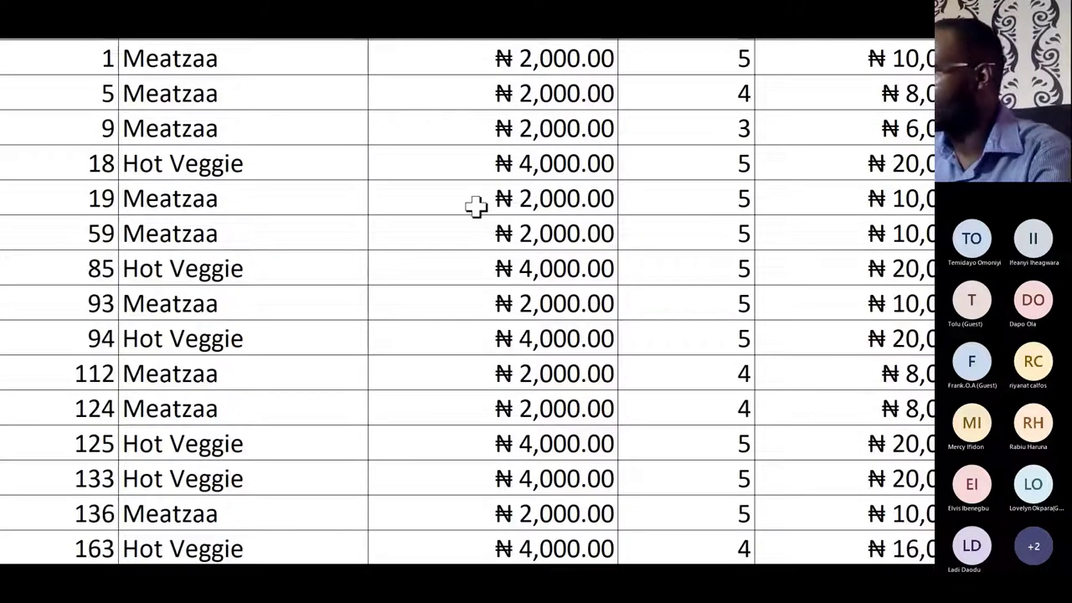
- In the Time filter, clear all values and tick 8:30:09, 8:30:28, 8:30:38 and 8:31:00 AM
{"action": "scroll", "coordinate": [422, 103], "scroll_direction": "up", "scroll_amount": 1}
{"action": "scroll", "coordinate": [862, 57], "scroll_direction": "right", "scroll_amount": 1}
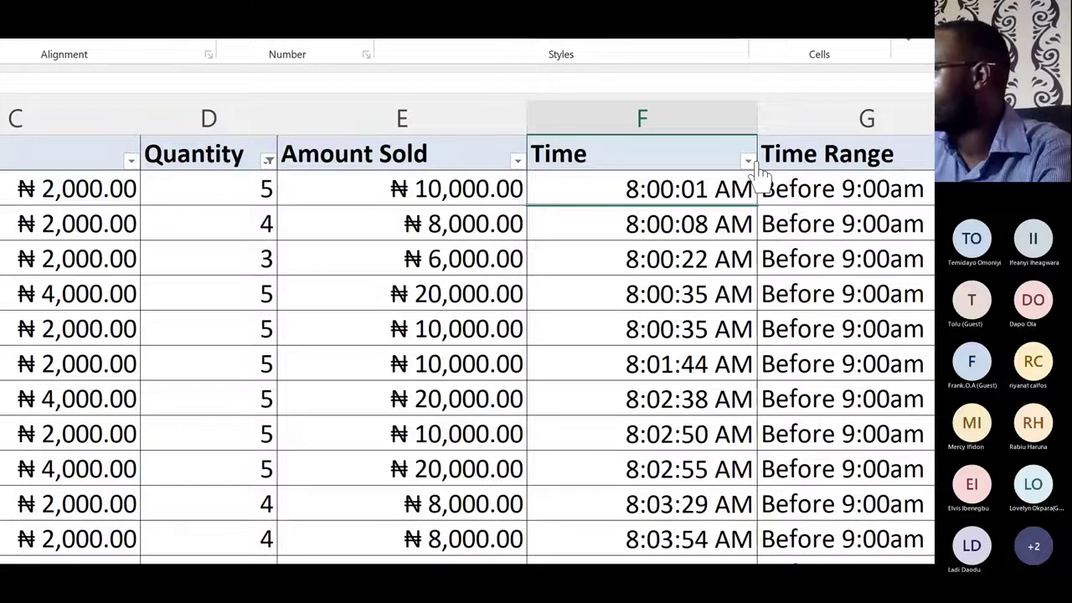
{"action": "left_click", "coordinate": [746, 161]}
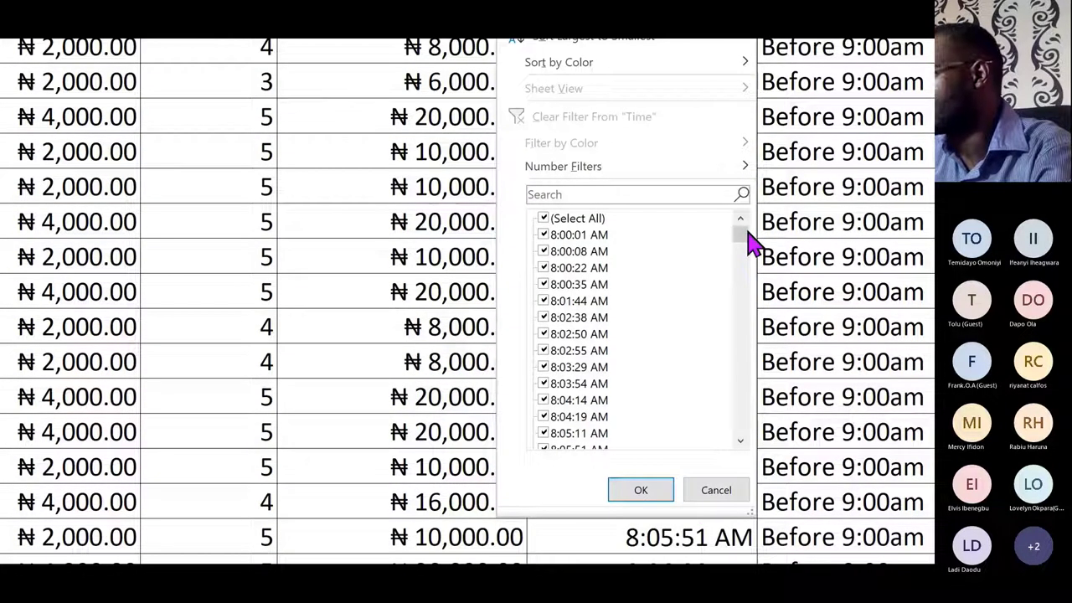
{"action": "left_click", "coordinate": [546, 219]}
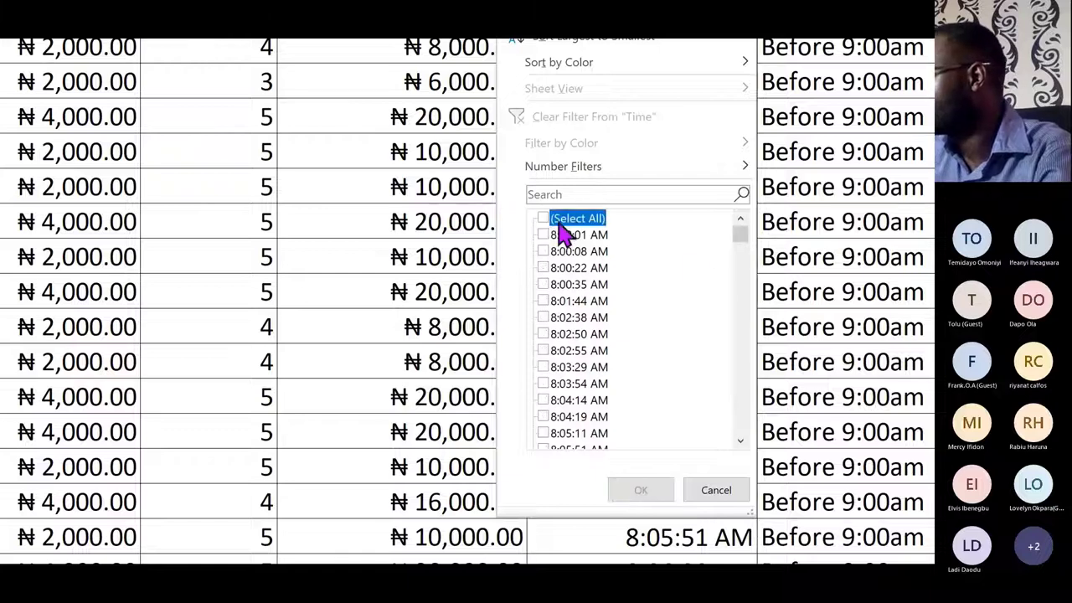
{"action": "left_click_drag", "start_coordinate": [736, 227], "coordinate": [741, 252]}
{"action": "left_click_drag", "start_coordinate": [742, 271], "coordinate": [746, 287]}
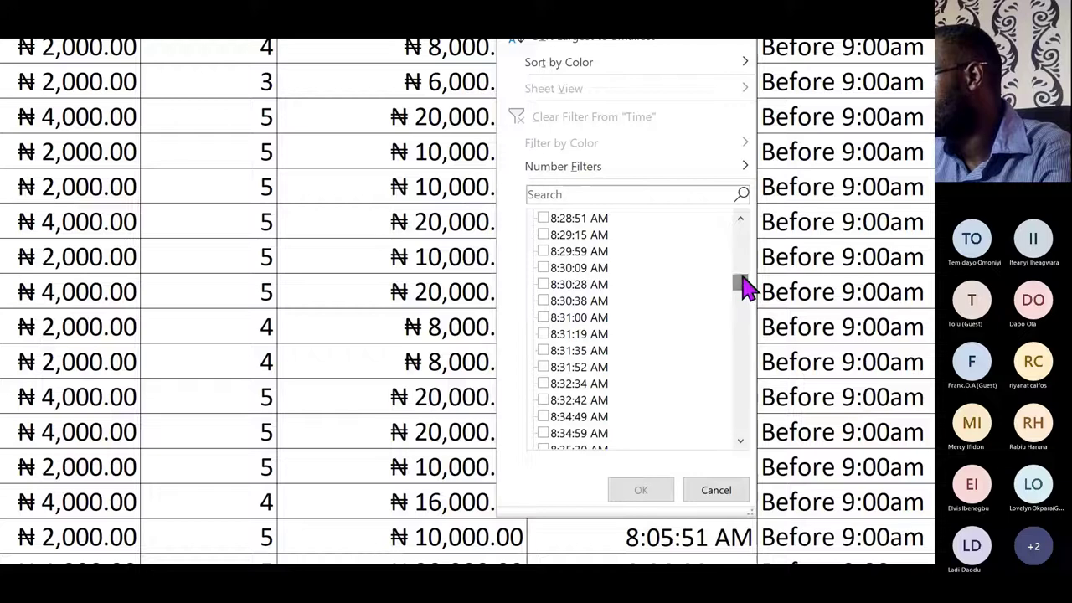
{"action": "left_click", "coordinate": [545, 270]}
{"action": "left_click", "coordinate": [545, 285]}
{"action": "left_click", "coordinate": [545, 301]}
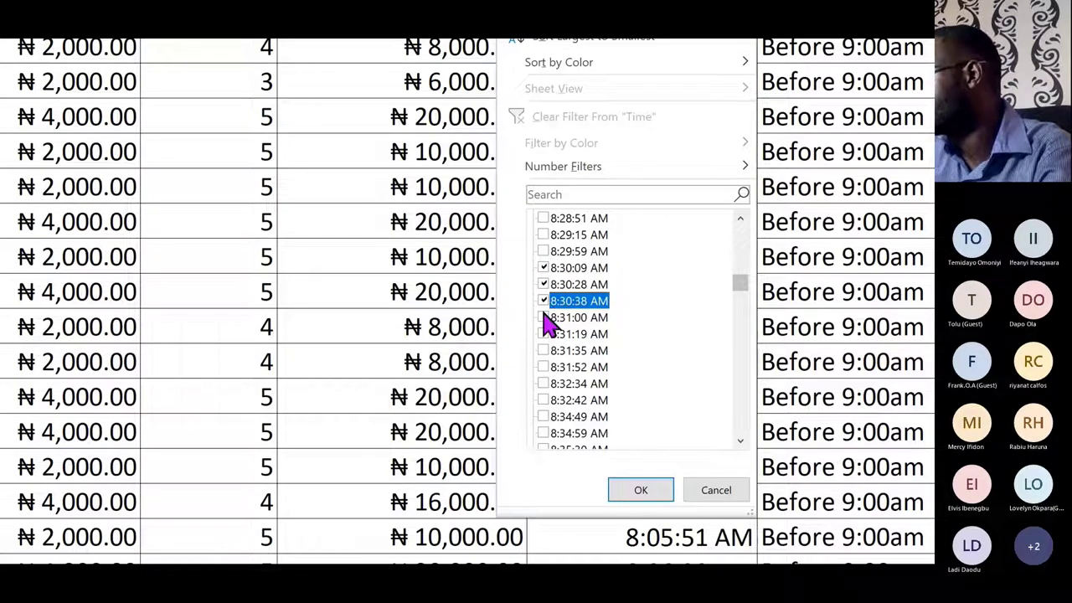
{"action": "left_click", "coordinate": [545, 318]}
- Scroll the Time value list and bring up the Number Filters submenu
{"action": "scroll", "coordinate": [553, 344], "scroll_direction": "down", "scroll_amount": 7}
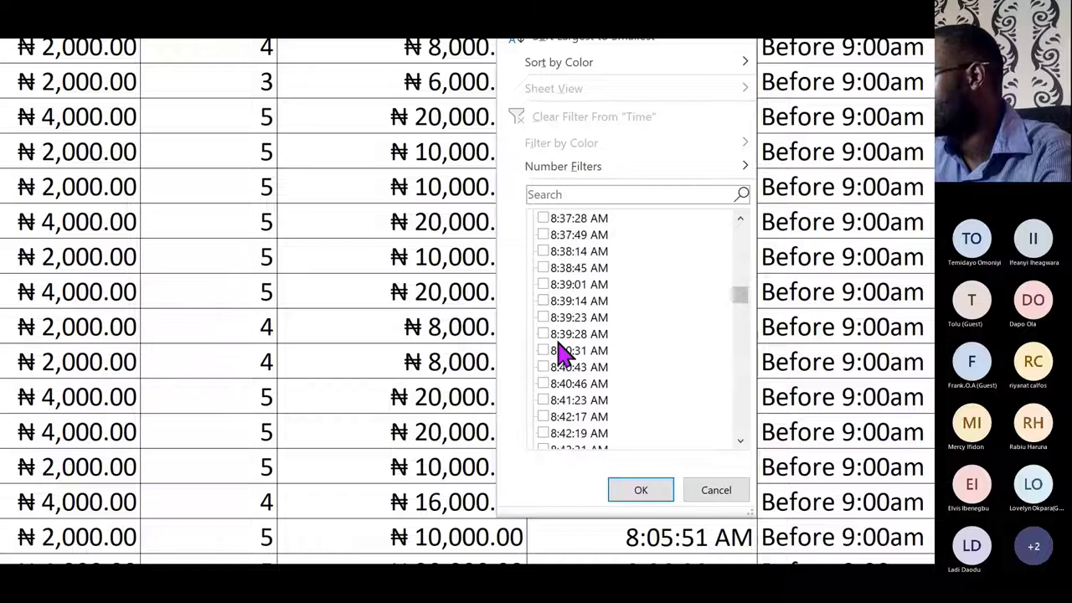
{"action": "scroll", "coordinate": [561, 352], "scroll_direction": "down", "scroll_amount": 15}
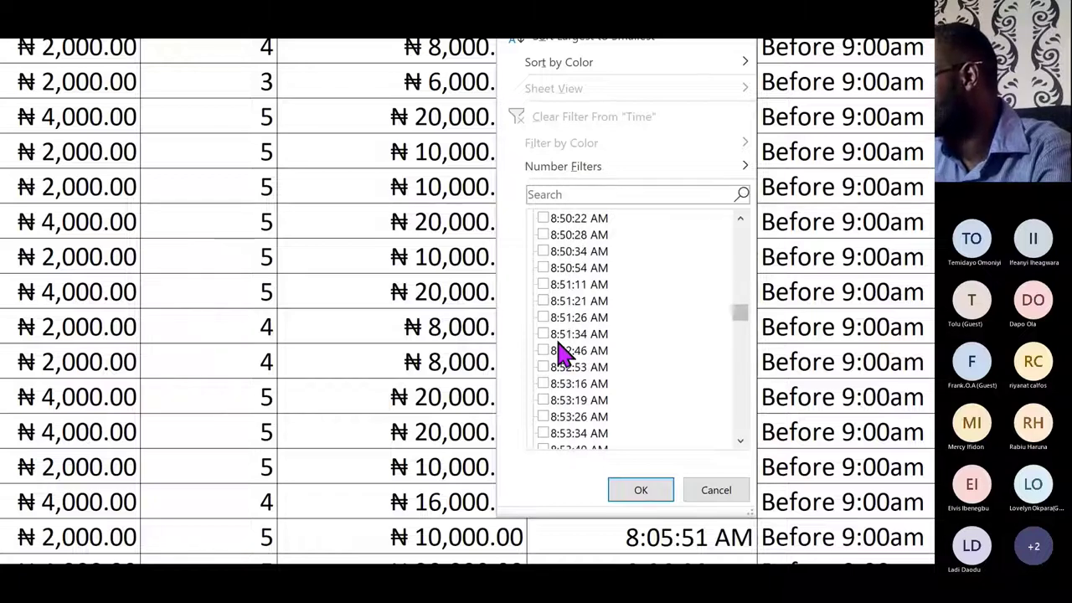
{"action": "scroll", "coordinate": [562, 353], "scroll_direction": "down", "scroll_amount": 5}
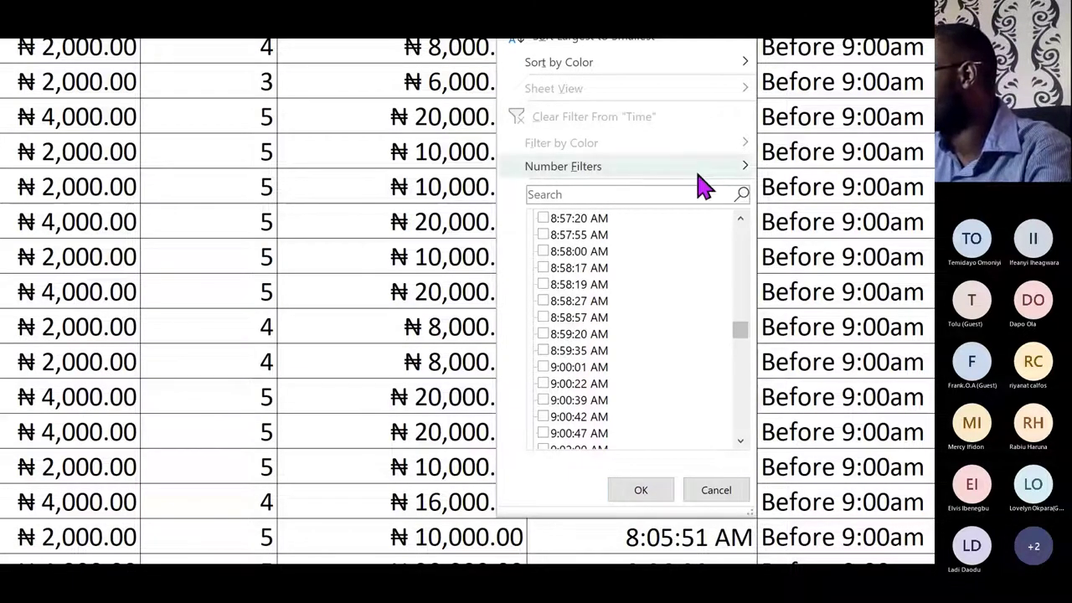
{"action": "mouse_move", "coordinate": [696, 175]}
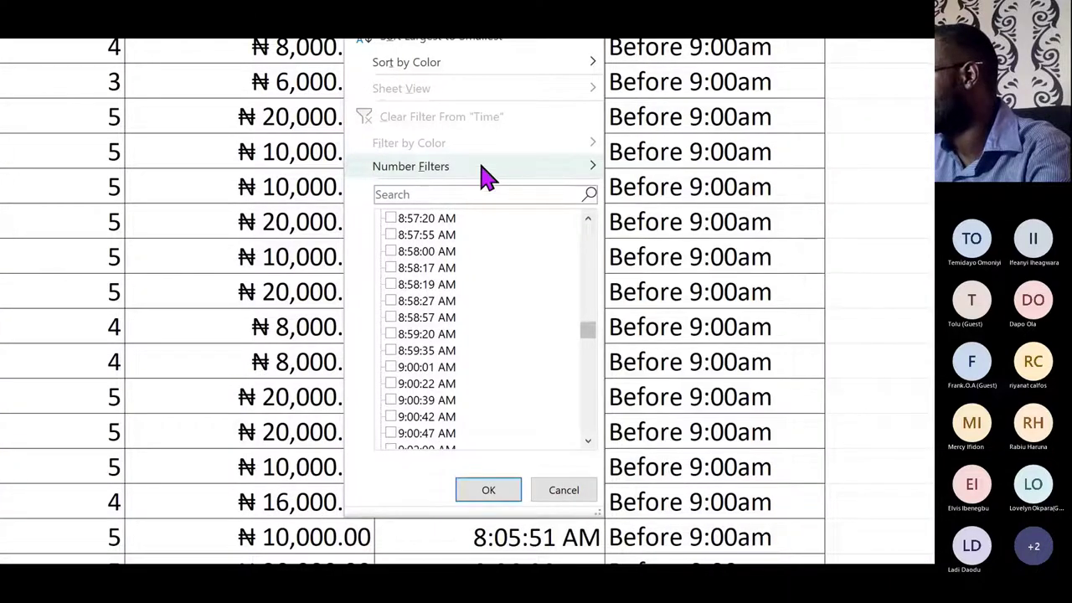
{"action": "mouse_move", "coordinate": [521, 174]}
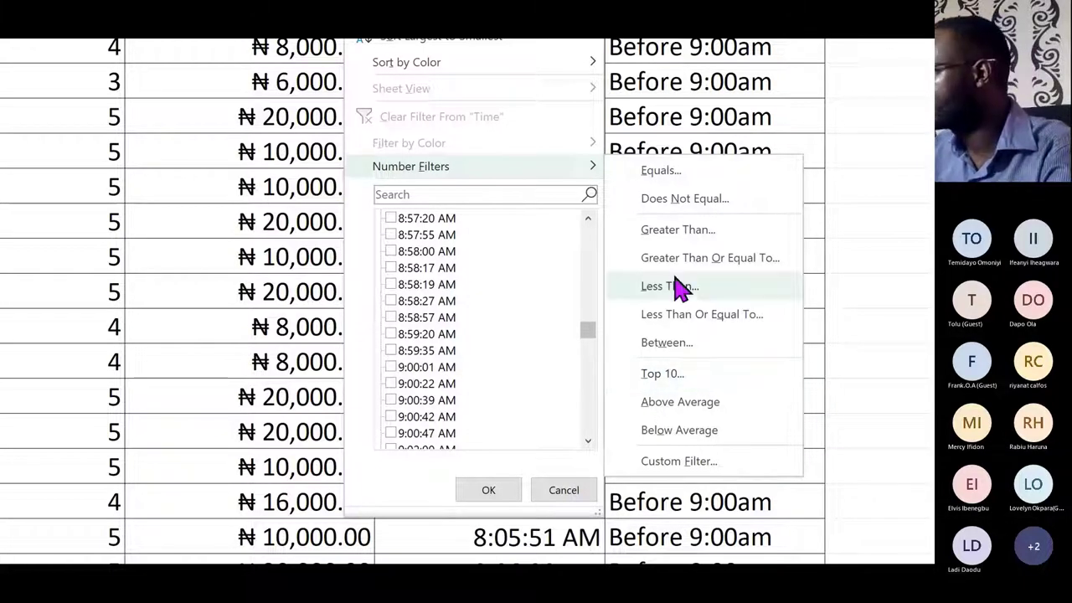
- Apply a Time 'Between' filter from 8:30 to 9:00
{"action": "left_click", "coordinate": [680, 345]}
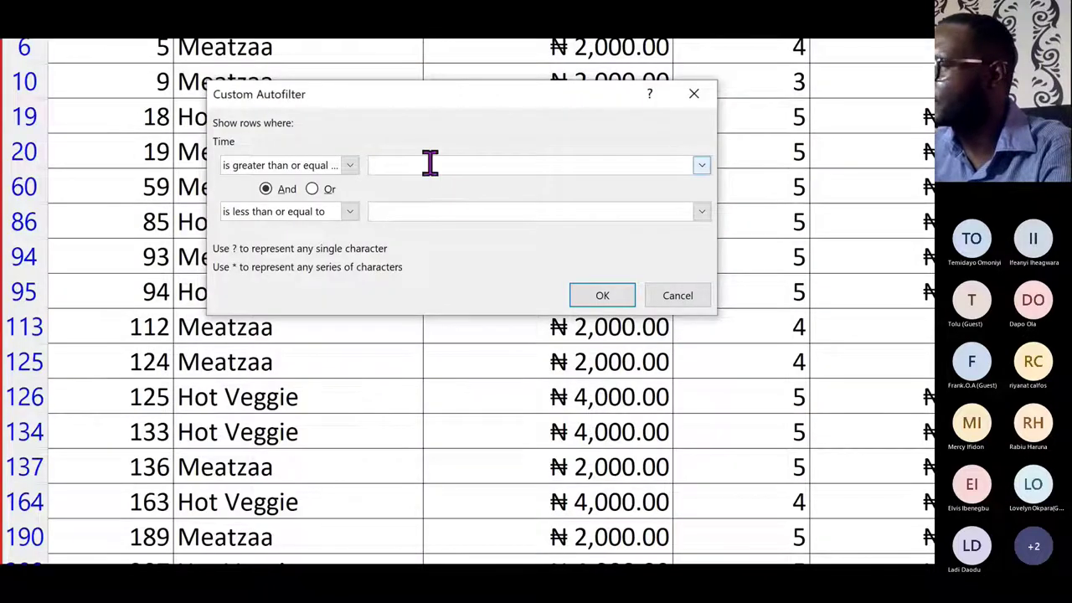
{"action": "type", "text": "8"}
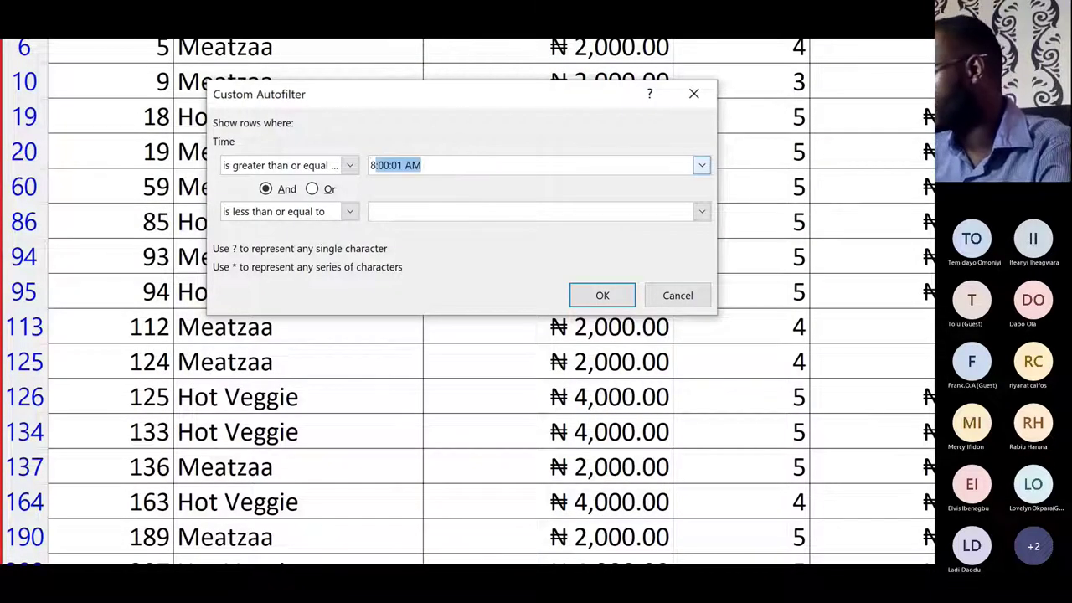
{"action": "type", "text": ":30"}
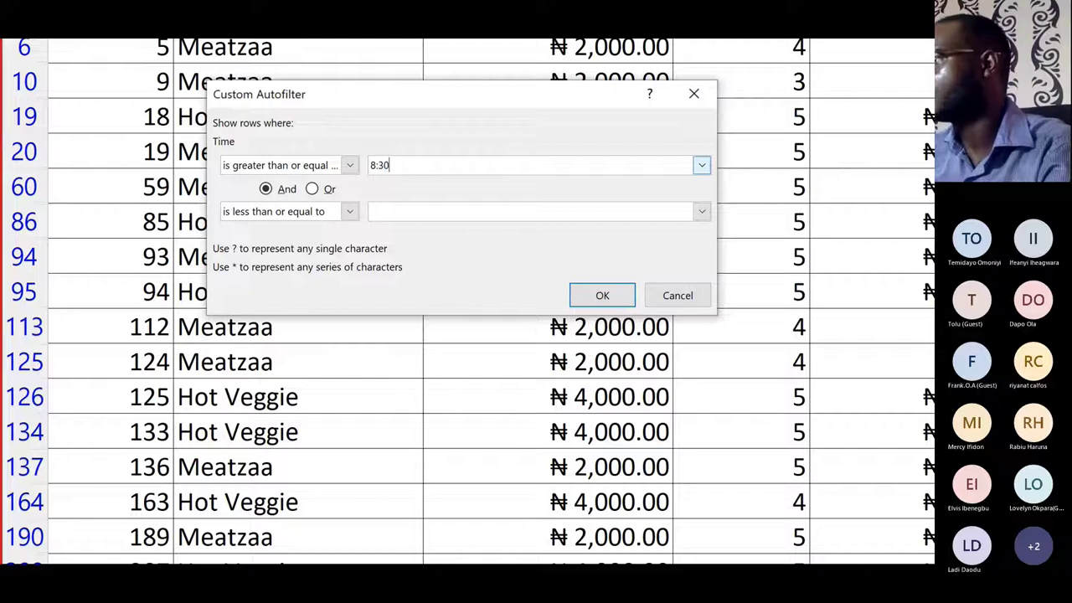
{"action": "left_click", "coordinate": [405, 210]}
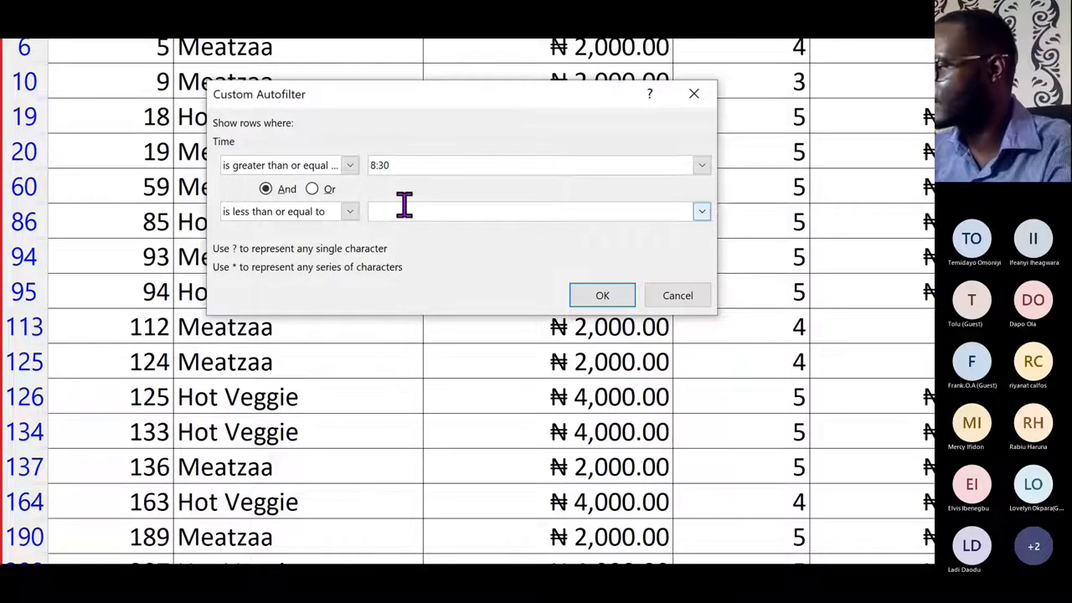
{"action": "type", "text": "9:00"}
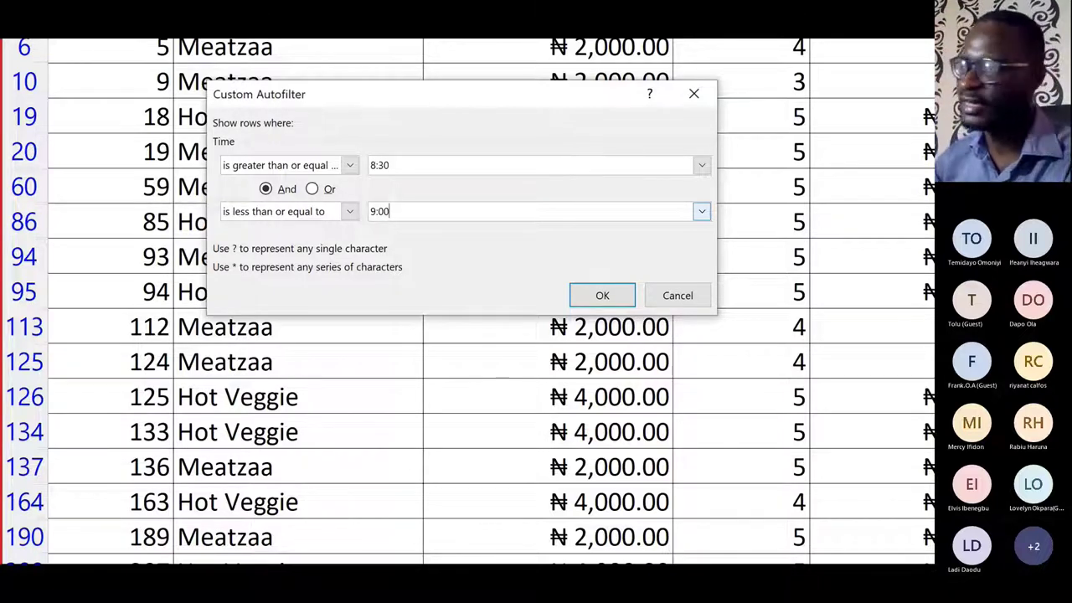
{"action": "left_click", "coordinate": [602, 295]}
{"action": "scroll", "coordinate": [469, 301], "scroll_direction": "down", "scroll_amount": 15}
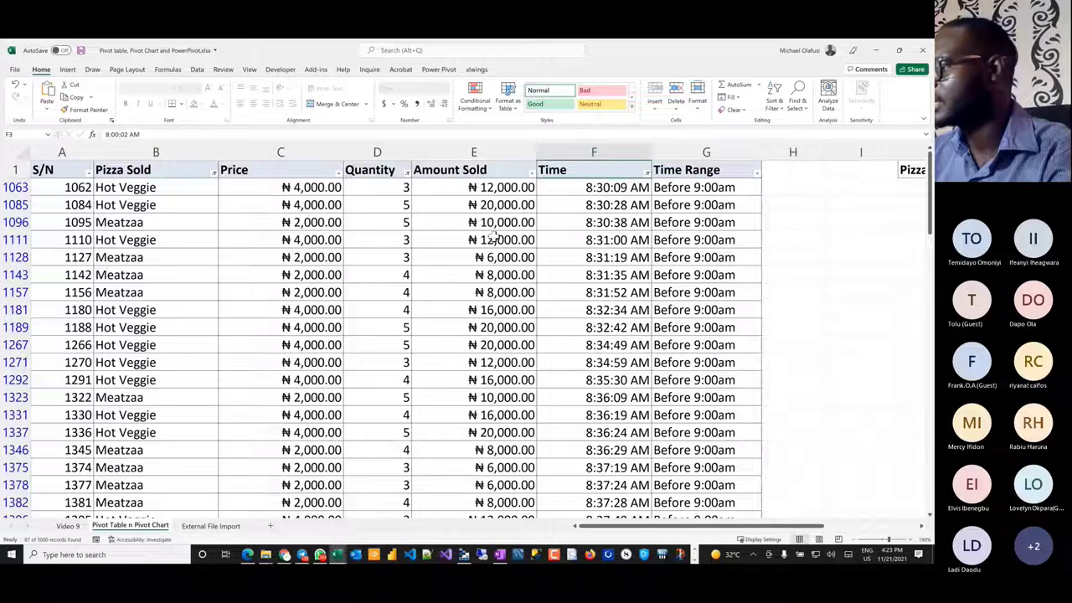
- Switch to Whiteboard.xlsx, leave pen mode, and select then deselect the FILTERS notes
{"action": "key", "text": "alt+Tab"}
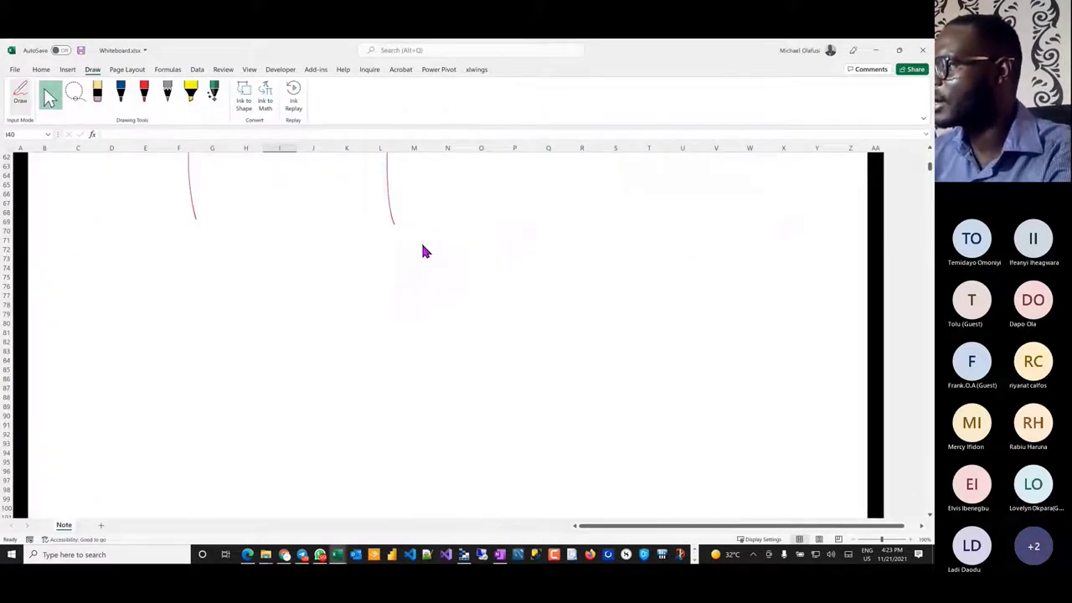
{"action": "key", "text": "Escape"}
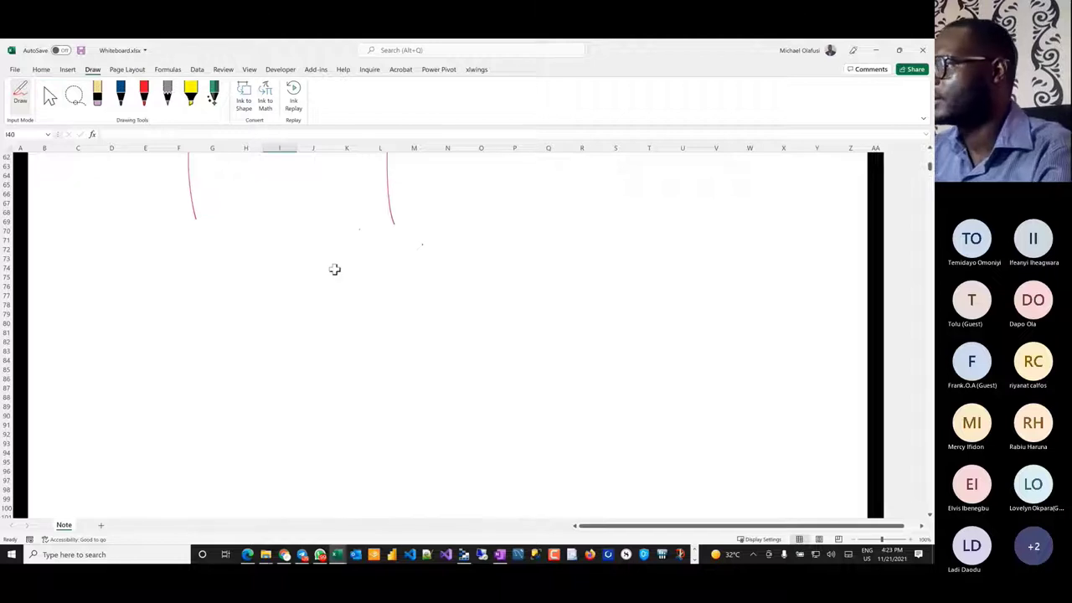
{"action": "scroll", "coordinate": [335, 269], "scroll_direction": "down", "scroll_amount": 1, "text": "ctrl"}
{"action": "scroll", "coordinate": [333, 268], "scroll_direction": "up", "scroll_amount": 15}
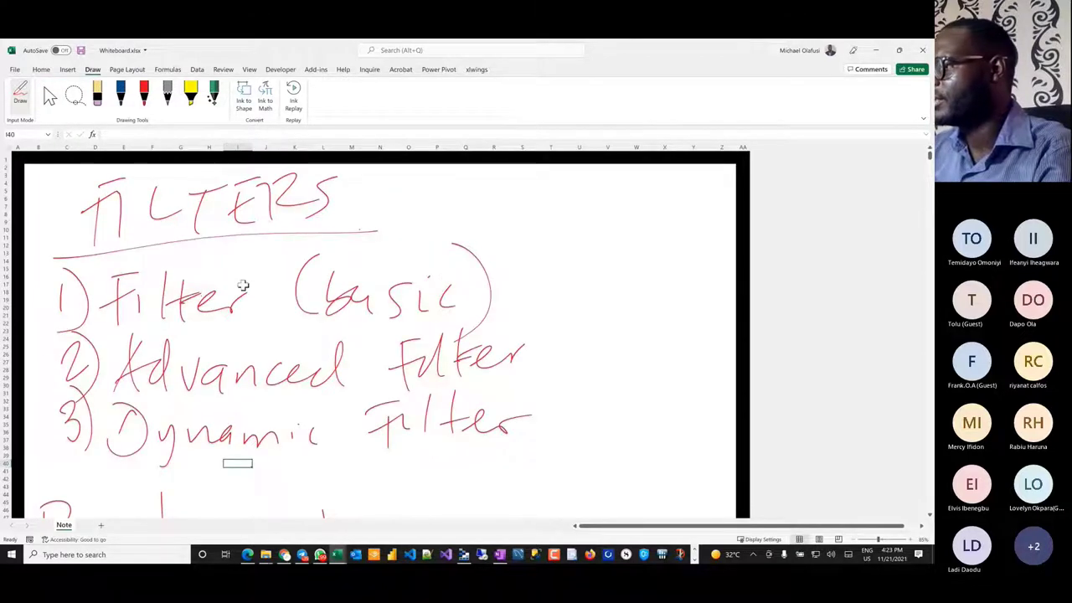
{"action": "left_click", "coordinate": [134, 298]}
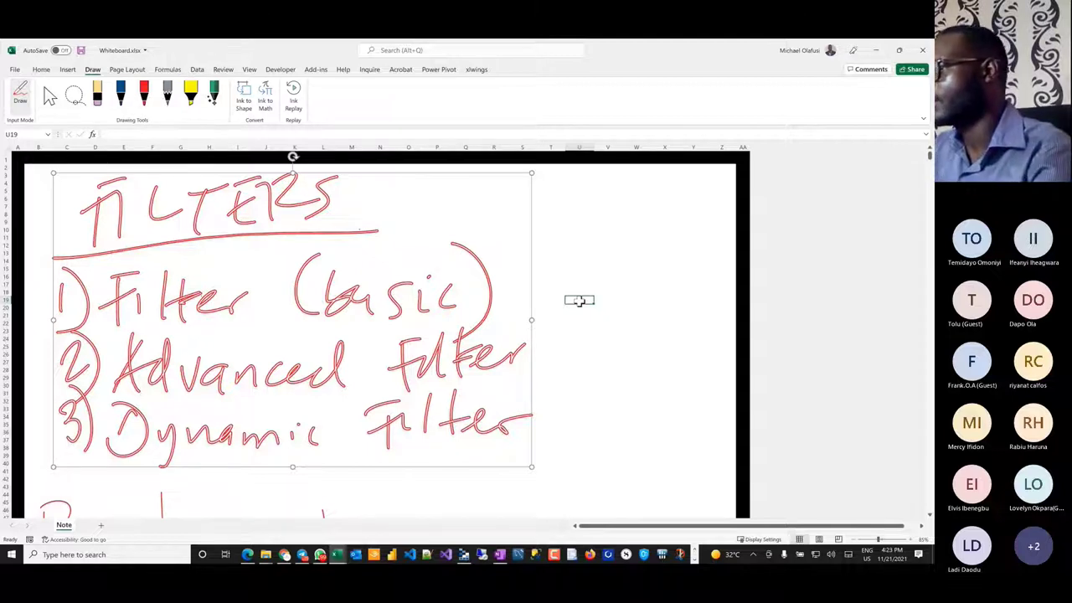
{"action": "left_click", "coordinate": [623, 286]}
{"action": "key", "text": "alt+Tab"}
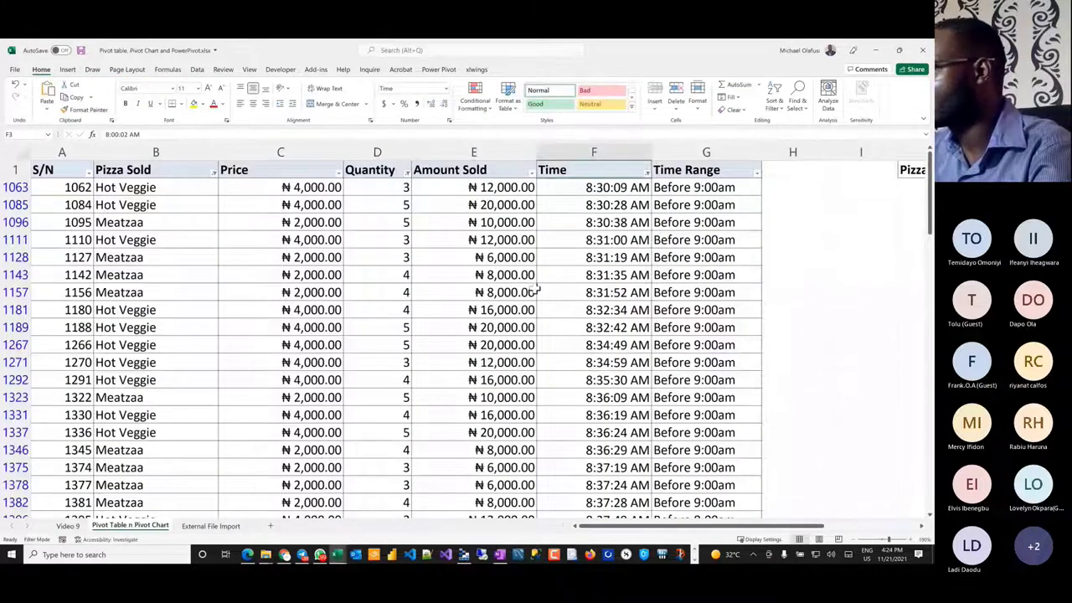
- Return to the Whiteboard workbook and scroll down the Note sheet
{"action": "key", "text": "alt"}
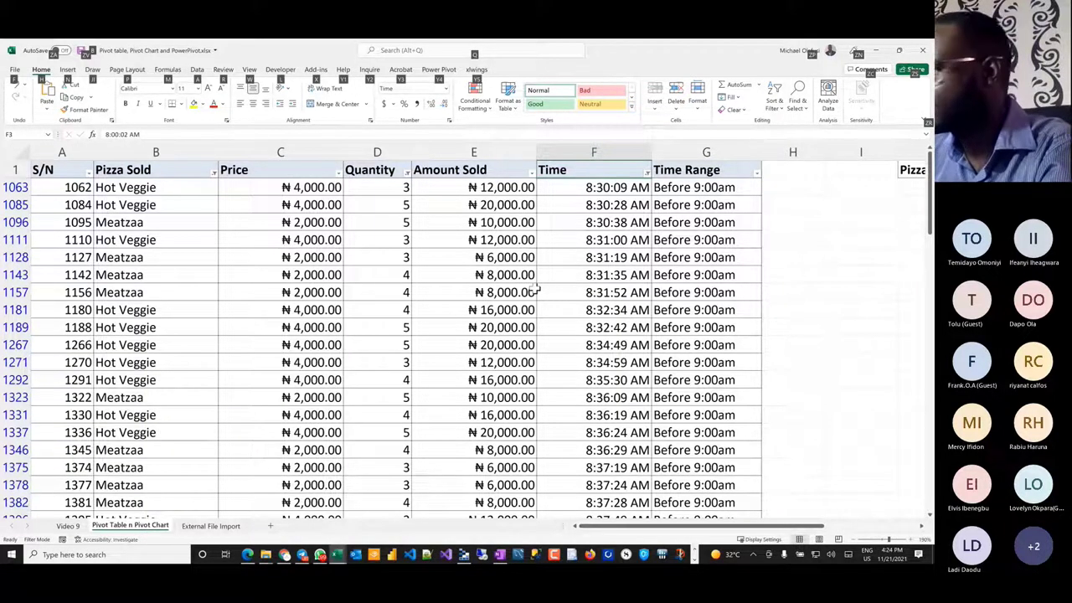
{"action": "key", "text": "alt+Tab"}
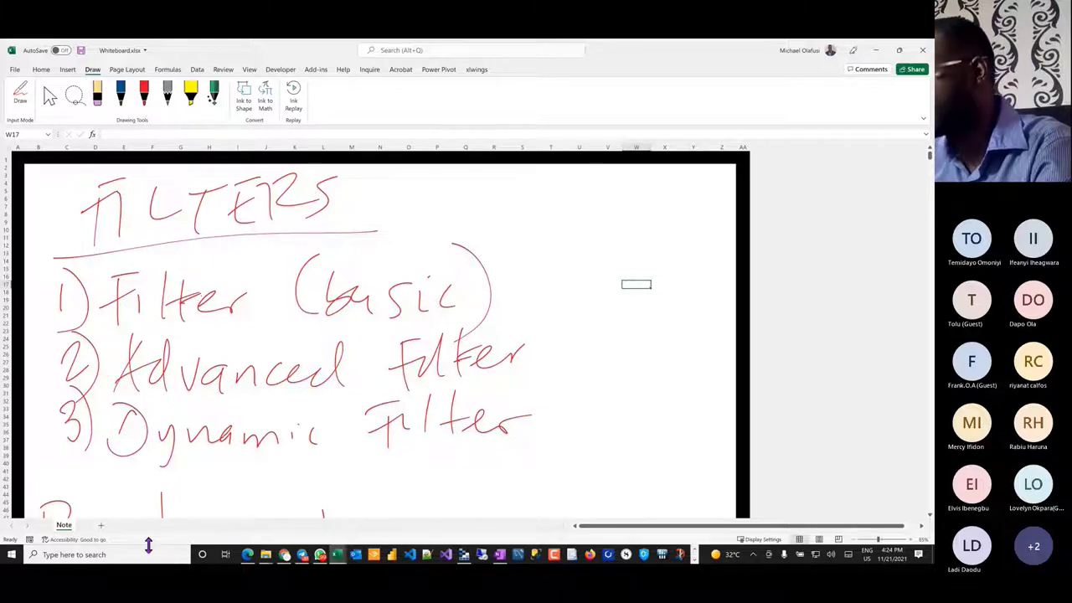
{"action": "scroll", "coordinate": [548, 300], "scroll_direction": "down", "scroll_amount": 6}
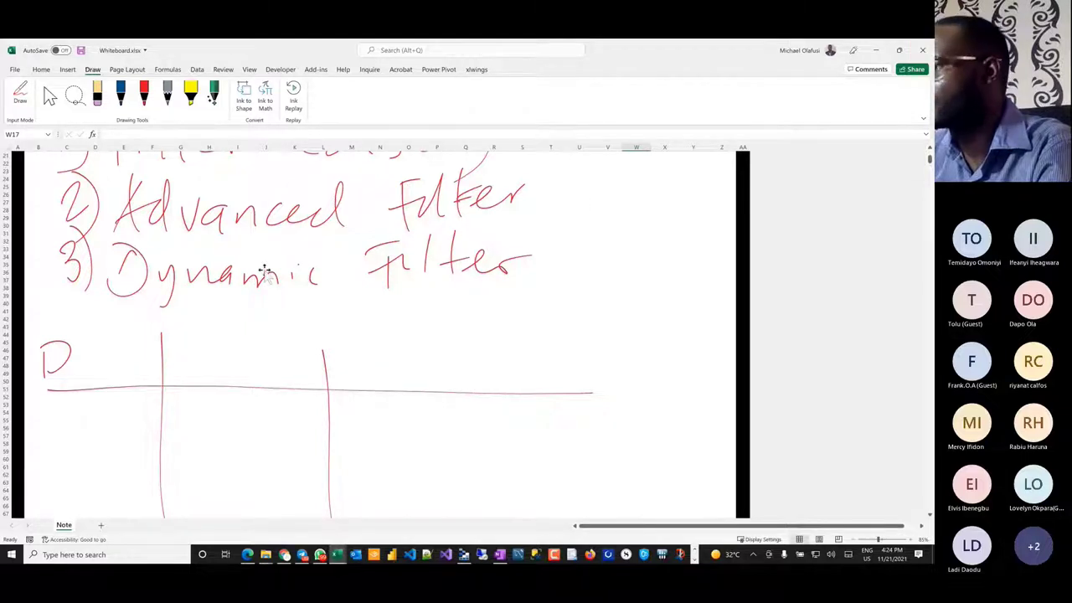
- Add a blank worksheet and rule red ink table lines: one horizontal, two vertical dividers
{"action": "left_click", "coordinate": [102, 526]}
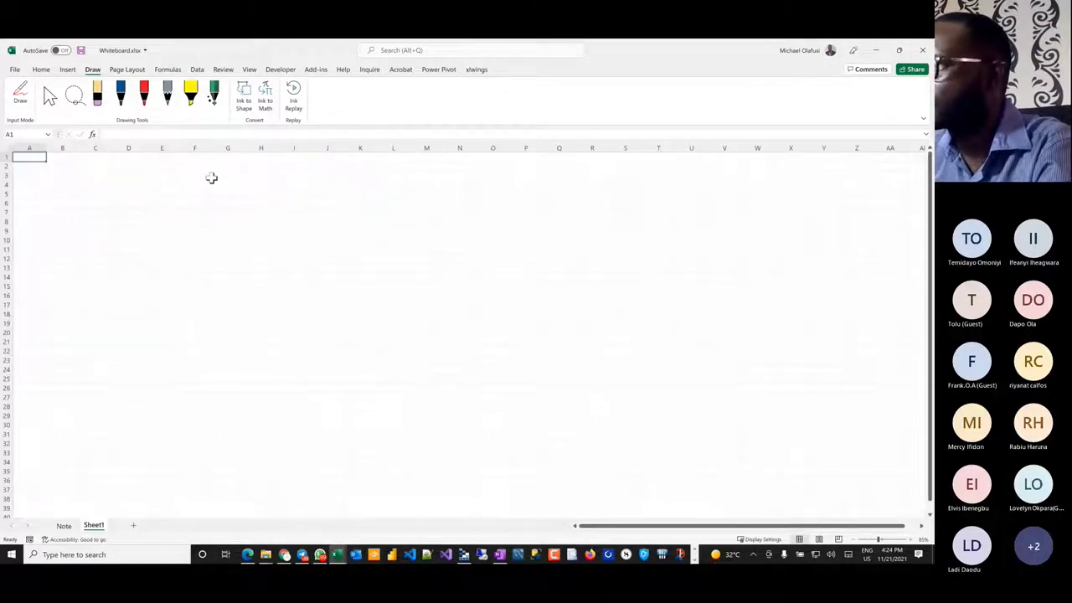
{"action": "left_click", "coordinate": [144, 94]}
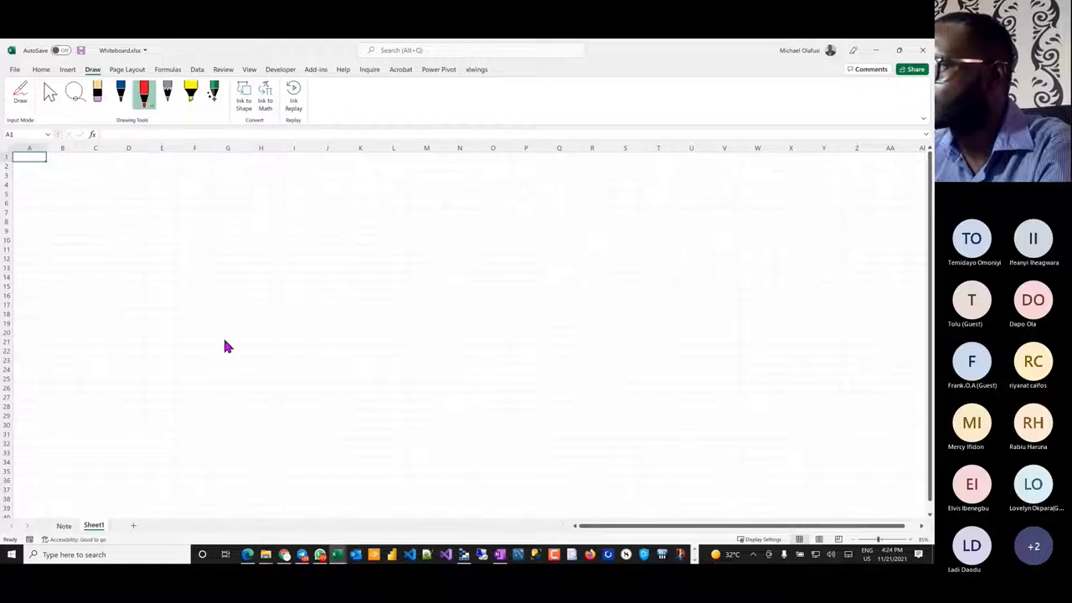
{"action": "left_click_drag", "start_coordinate": [60, 235], "coordinate": [780, 227]}
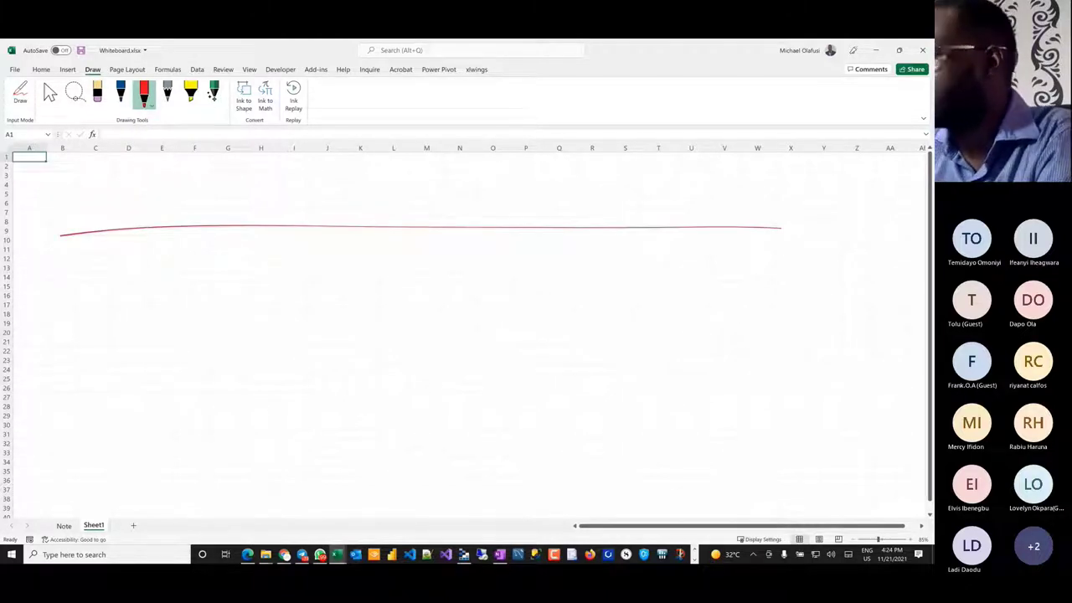
{"action": "left_click_drag", "start_coordinate": [247, 167], "coordinate": [258, 410]}
{"action": "left_click_drag", "start_coordinate": [548, 174], "coordinate": [548, 408]}
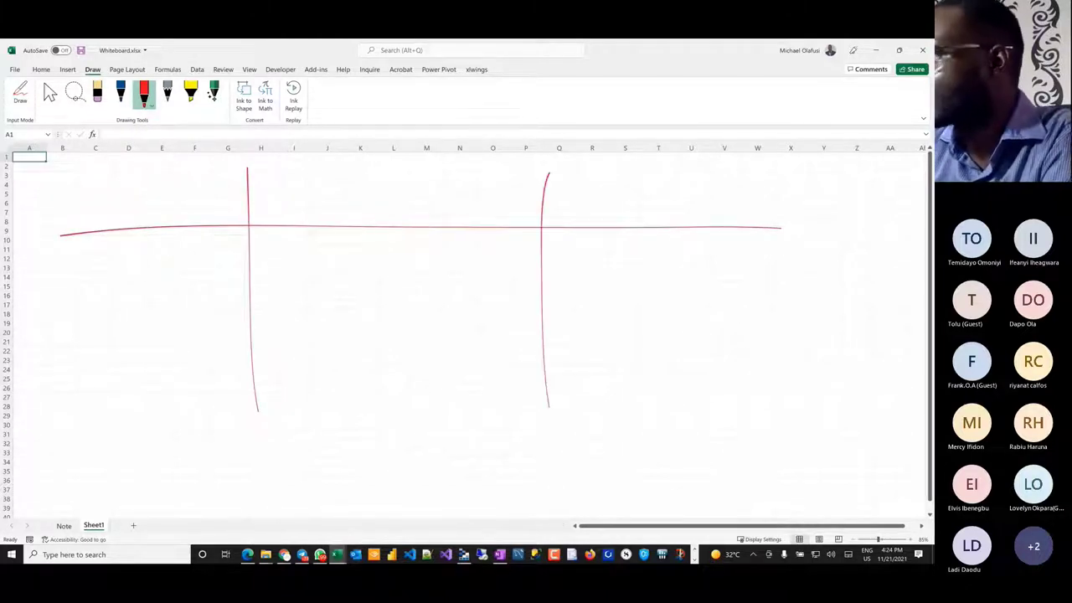
- Handwrite the Pizza column header with Meatzaa and Hot Veggie beneath it
{"action": "left_click_drag", "start_coordinate": [47, 170], "coordinate": [48, 225]}
{"action": "mouse_move", "coordinate": [36, 172]}
{"action": "left_mouse_down"}
{"action": "mouse_move", "coordinate": [42, 194]}
{"action": "mouse_move", "coordinate": [67, 208]}
{"action": "left_mouse_up"}
{"action": "mouse_move", "coordinate": [74, 189]}
{"action": "left_mouse_down"}
{"action": "mouse_move", "coordinate": [107, 214]}
{"action": "mouse_move", "coordinate": [144, 210]}
{"action": "left_mouse_up"}
{"action": "left_click_drag", "start_coordinate": [151, 188], "coordinate": [171, 213]}
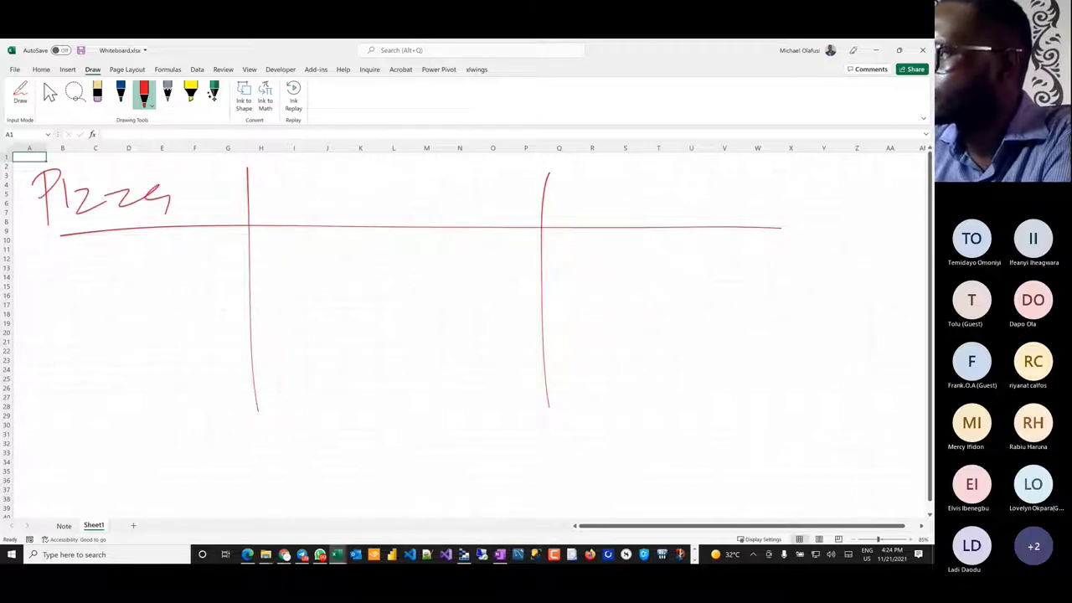
{"action": "mouse_move", "coordinate": [48, 248]}
{"action": "left_mouse_down"}
{"action": "mouse_move", "coordinate": [78, 281]}
{"action": "mouse_move", "coordinate": [152, 284]}
{"action": "mouse_move", "coordinate": [229, 266]}
{"action": "left_mouse_up"}
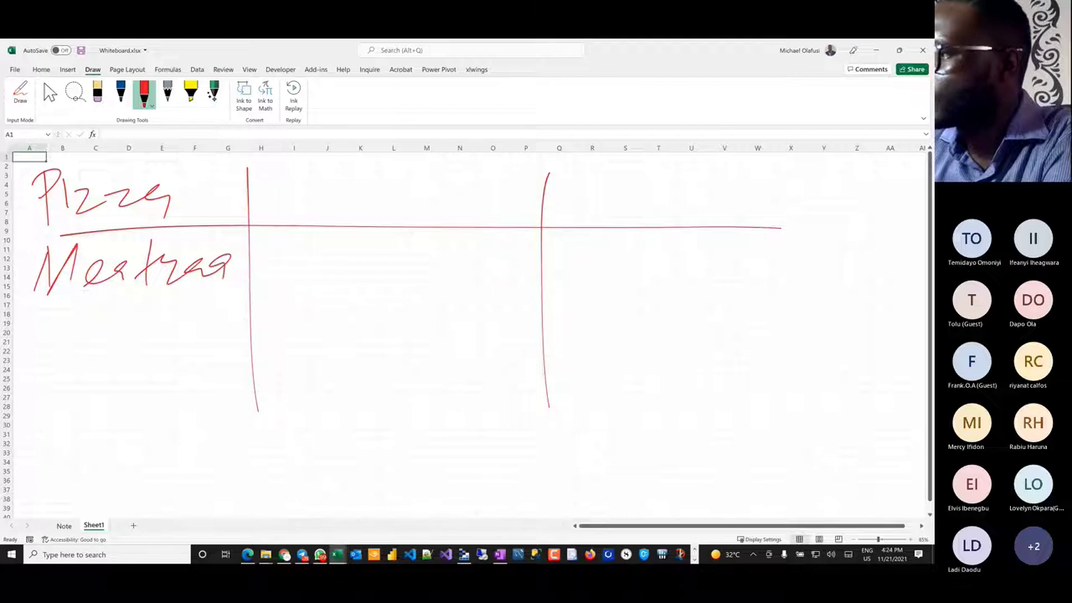
{"action": "left_click_drag", "start_coordinate": [34, 320], "coordinate": [21, 372]}
{"action": "mouse_move", "coordinate": [43, 318]}
{"action": "left_mouse_down"}
{"action": "mouse_move", "coordinate": [37, 346]}
{"action": "mouse_move", "coordinate": [59, 335]}
{"action": "left_mouse_up"}
{"action": "mouse_move", "coordinate": [59, 356]}
{"action": "left_mouse_down"}
{"action": "mouse_move", "coordinate": [79, 318]}
{"action": "mouse_move", "coordinate": [162, 331]}
{"action": "mouse_move", "coordinate": [158, 369]}
{"action": "left_mouse_up"}
{"action": "left_click_drag", "start_coordinate": [189, 327], "coordinate": [180, 366]}
{"action": "mouse_move", "coordinate": [196, 323]}
{"action": "left_mouse_down"}
{"action": "mouse_move", "coordinate": [200, 365]}
{"action": "mouse_move", "coordinate": [230, 328]}
{"action": "left_mouse_up"}
{"action": "left_click", "coordinate": [209, 298]}
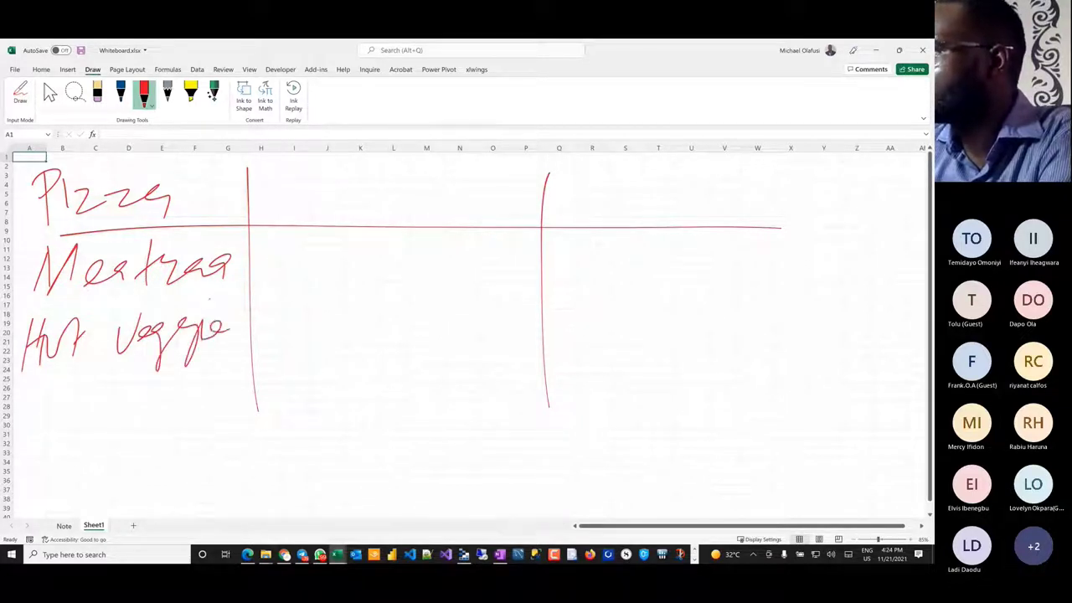
- Handwrite the Quantity header with >2 for both Meatzaa and Hot Veggie
{"action": "left_click_drag", "start_coordinate": [302, 170], "coordinate": [306, 211]}
{"action": "mouse_move", "coordinate": [308, 199]}
{"action": "left_mouse_down"}
{"action": "mouse_move", "coordinate": [317, 214]}
{"action": "mouse_move", "coordinate": [365, 193]}
{"action": "left_mouse_up"}
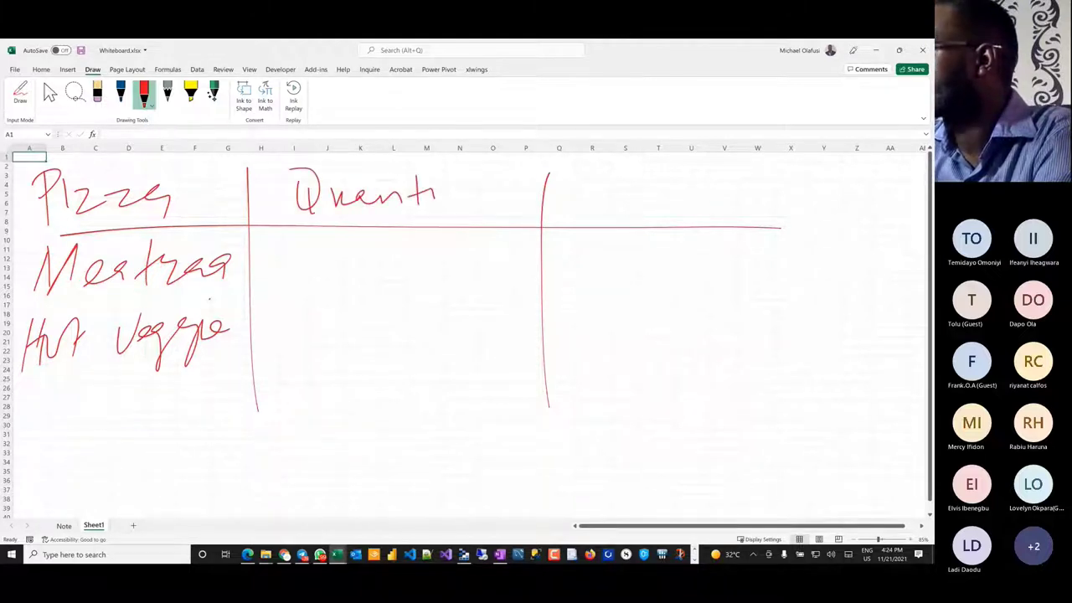
{"action": "left_click_drag", "start_coordinate": [461, 186], "coordinate": [462, 214]}
{"action": "left_click_drag", "start_coordinate": [293, 251], "coordinate": [285, 288]}
{"action": "mouse_move", "coordinate": [345, 251]}
{"action": "left_mouse_down"}
{"action": "mouse_move", "coordinate": [368, 249]}
{"action": "mouse_move", "coordinate": [362, 294]}
{"action": "left_mouse_up"}
{"action": "mouse_move", "coordinate": [296, 322]}
{"action": "left_mouse_down"}
{"action": "mouse_move", "coordinate": [332, 325]}
{"action": "mouse_move", "coordinate": [297, 365]}
{"action": "left_mouse_up"}
{"action": "mouse_move", "coordinate": [371, 322]}
{"action": "left_mouse_down"}
{"action": "mouse_move", "coordinate": [378, 351]}
{"action": "mouse_move", "coordinate": [438, 346]}
{"action": "left_mouse_up"}
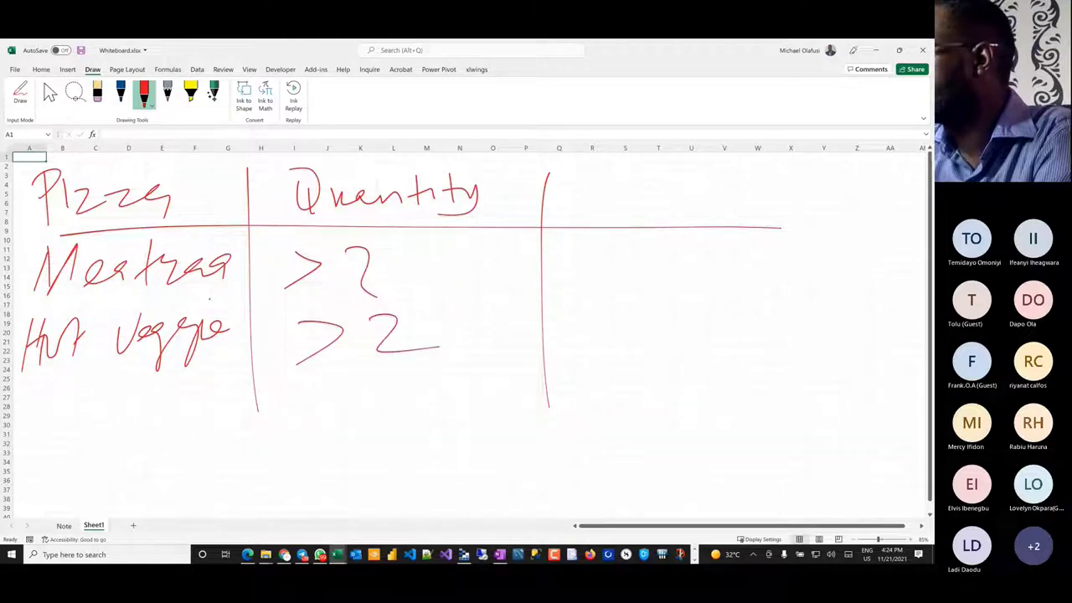
{"action": "left_click_drag", "start_coordinate": [368, 261], "coordinate": [383, 288]}
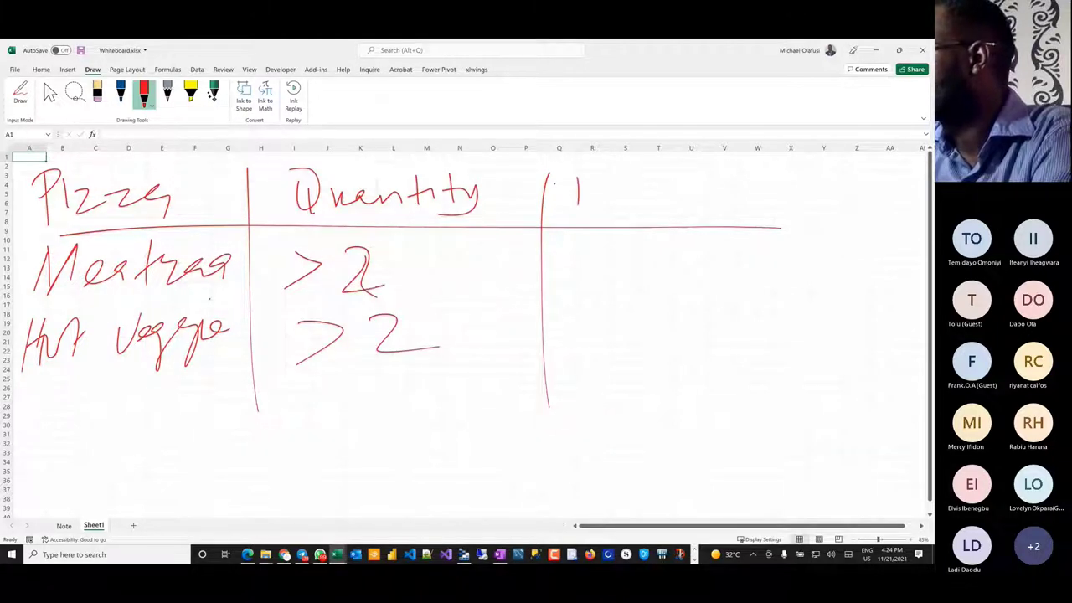
- Handwrite the Time header and Meatzaa's 8:30–9:00 time range
{"action": "left_click_drag", "start_coordinate": [554, 177], "coordinate": [596, 167]}
{"action": "mouse_move", "coordinate": [613, 190]}
{"action": "left_mouse_down"}
{"action": "mouse_move", "coordinate": [614, 199]}
{"action": "mouse_move", "coordinate": [666, 191]}
{"action": "left_mouse_up"}
{"action": "left_click_drag", "start_coordinate": [580, 244], "coordinate": [553, 277]}
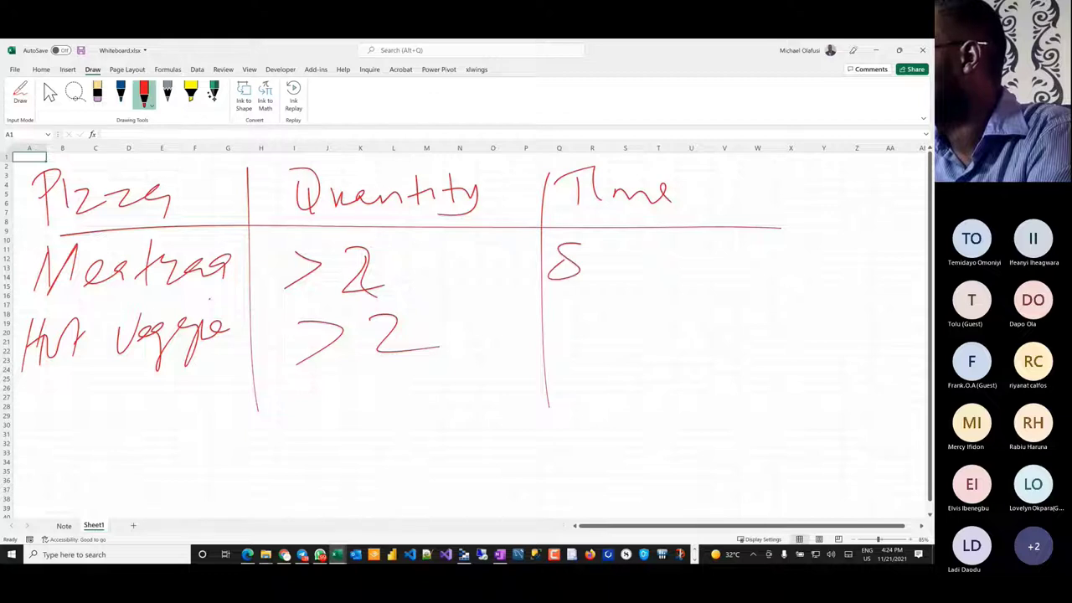
{"action": "mouse_move", "coordinate": [620, 241]}
{"action": "left_mouse_down"}
{"action": "mouse_move", "coordinate": [622, 265]}
{"action": "mouse_move", "coordinate": [665, 243]}
{"action": "left_mouse_up"}
{"action": "mouse_move", "coordinate": [702, 246]}
{"action": "left_mouse_down"}
{"action": "mouse_move", "coordinate": [737, 247]}
{"action": "mouse_move", "coordinate": [757, 267]}
{"action": "left_mouse_up"}
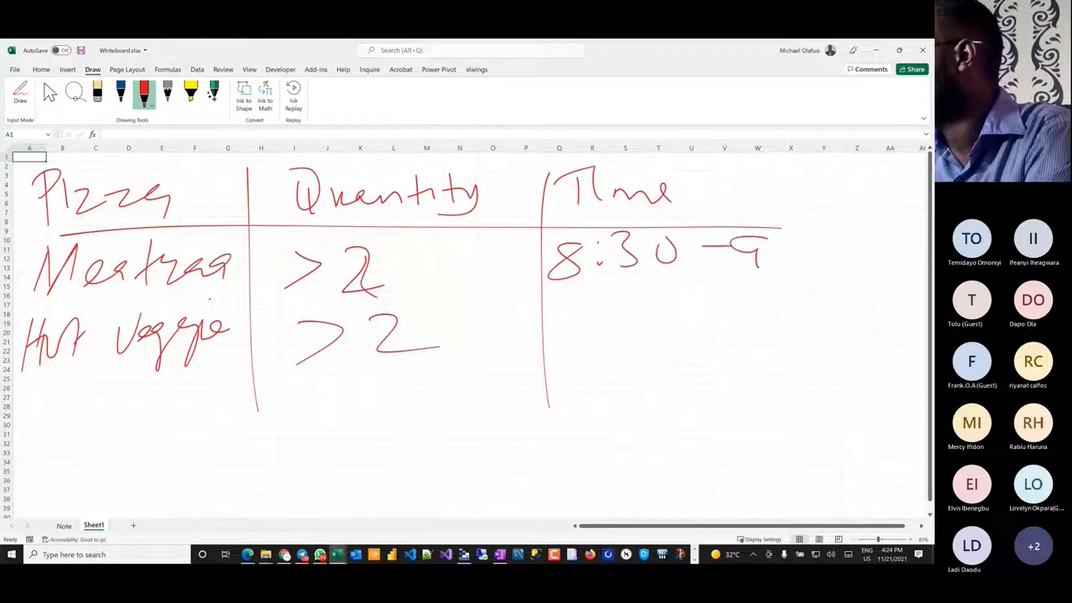
{"action": "left_click_drag", "start_coordinate": [809, 234], "coordinate": [807, 265]}
{"action": "left_click_drag", "start_coordinate": [829, 234], "coordinate": [831, 265]}
- Write Hot Veggie's 8:30–9:00 time range and label the table 1), then stop drawing
{"action": "mouse_move", "coordinate": [594, 308]}
{"action": "left_mouse_down"}
{"action": "mouse_move", "coordinate": [583, 316]}
{"action": "mouse_move", "coordinate": [618, 341]}
{"action": "left_mouse_up"}
{"action": "mouse_move", "coordinate": [670, 311]}
{"action": "left_mouse_down"}
{"action": "mouse_move", "coordinate": [661, 328]}
{"action": "mouse_move", "coordinate": [670, 310]}
{"action": "left_mouse_up"}
{"action": "mouse_move", "coordinate": [705, 314]}
{"action": "left_mouse_down"}
{"action": "mouse_move", "coordinate": [737, 308]}
{"action": "mouse_move", "coordinate": [760, 335]}
{"action": "left_mouse_up"}
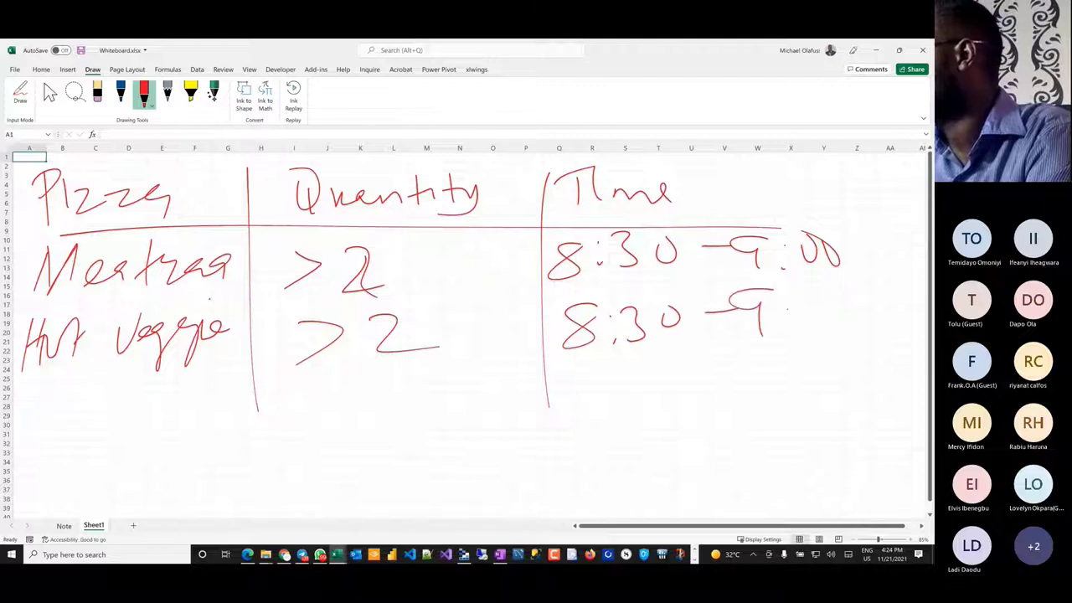
{"action": "left_click", "coordinate": [792, 331]}
{"action": "left_click_drag", "start_coordinate": [817, 294], "coordinate": [850, 305]}
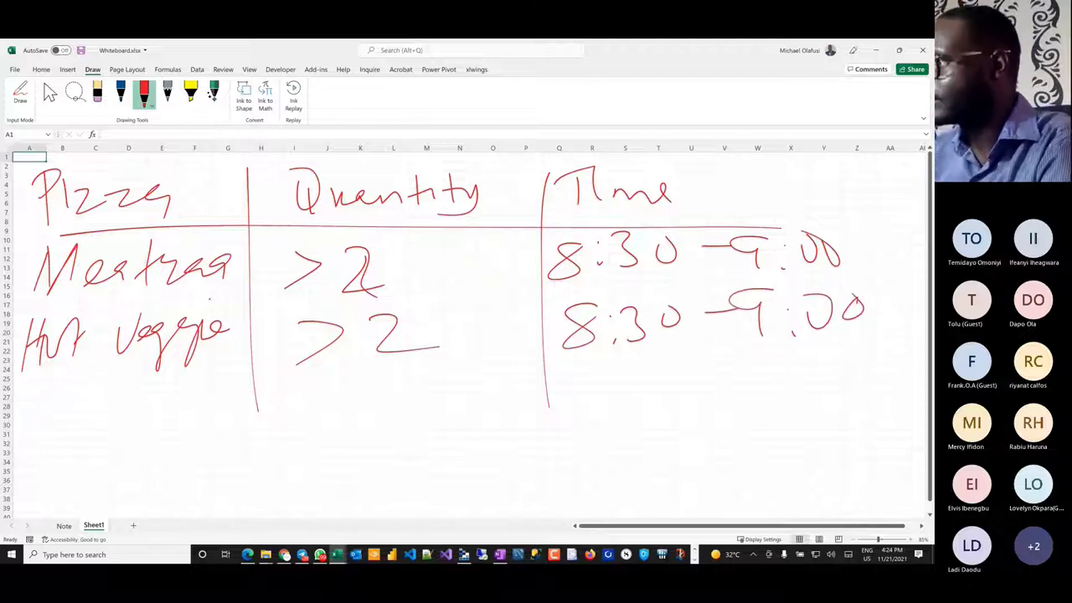
{"action": "left_click_drag", "start_coordinate": [836, 153], "coordinate": [826, 218]}
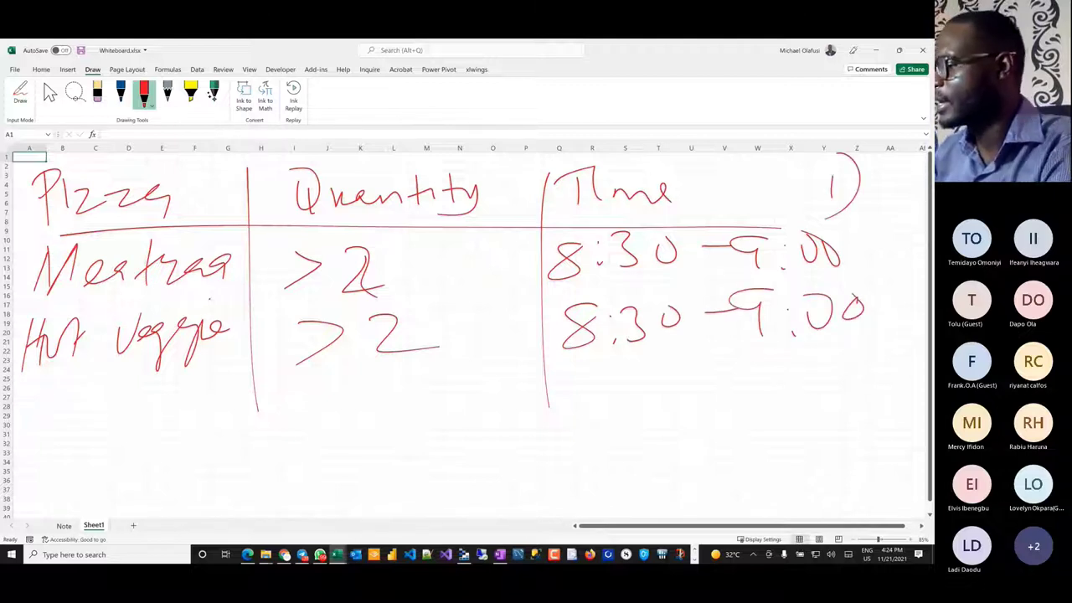
{"action": "key", "text": "Escape"}
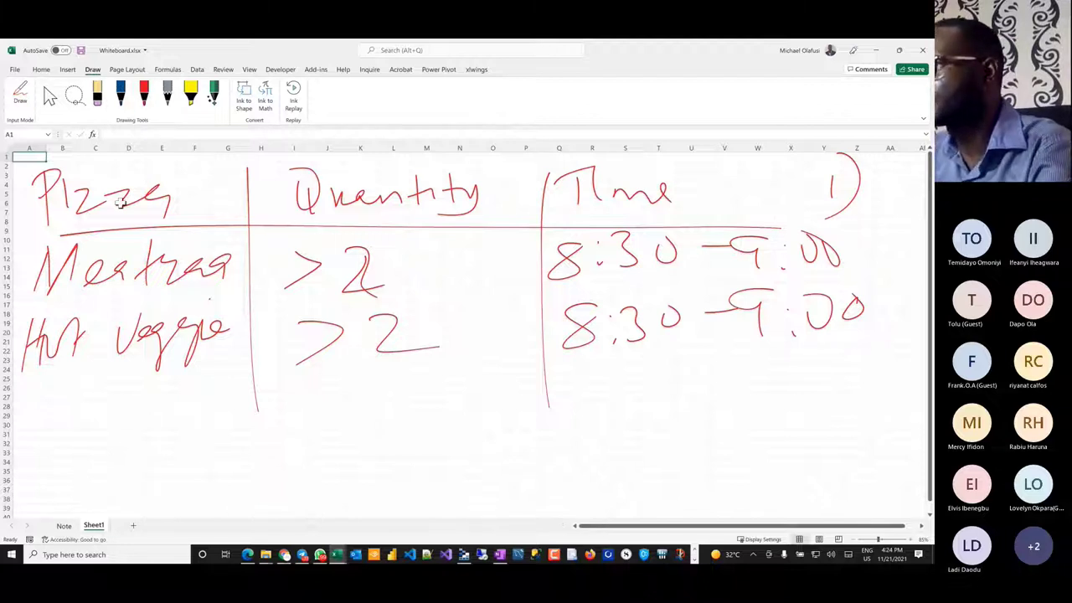
- Lasso-select and delete the stray red underline beneath the headings, then resume the red pen
{"action": "left_click", "coordinate": [74, 95]}
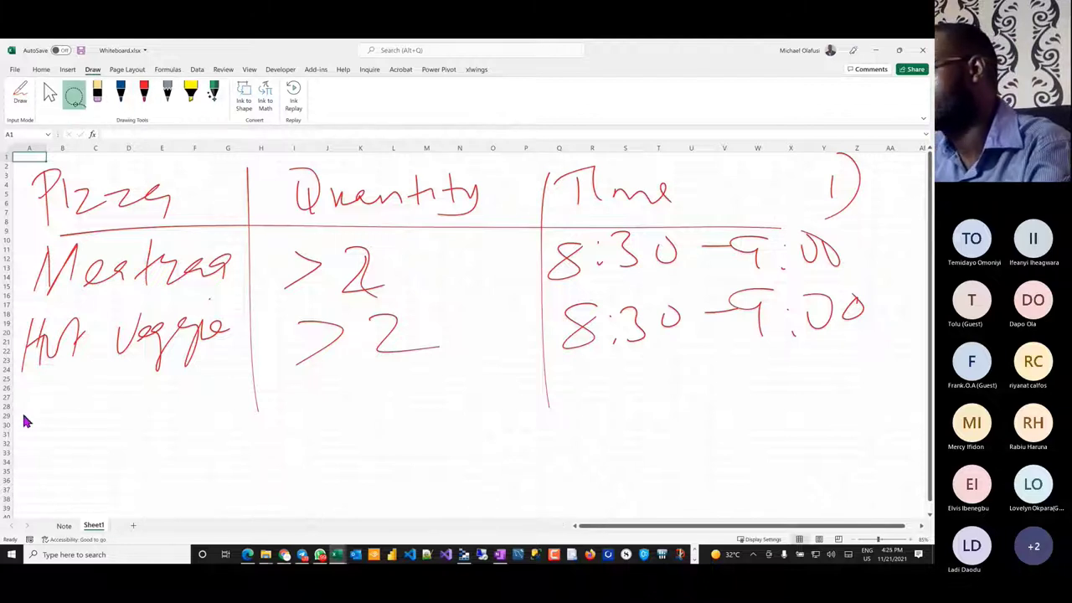
{"action": "mouse_move", "coordinate": [22, 425]}
{"action": "left_mouse_down"}
{"action": "mouse_move", "coordinate": [371, 438]}
{"action": "mouse_move", "coordinate": [716, 334]}
{"action": "mouse_move", "coordinate": [841, 342]}
{"action": "mouse_move", "coordinate": [852, 222]}
{"action": "mouse_move", "coordinate": [612, 143]}
{"action": "mouse_move", "coordinate": [310, 130]}
{"action": "left_mouse_up"}
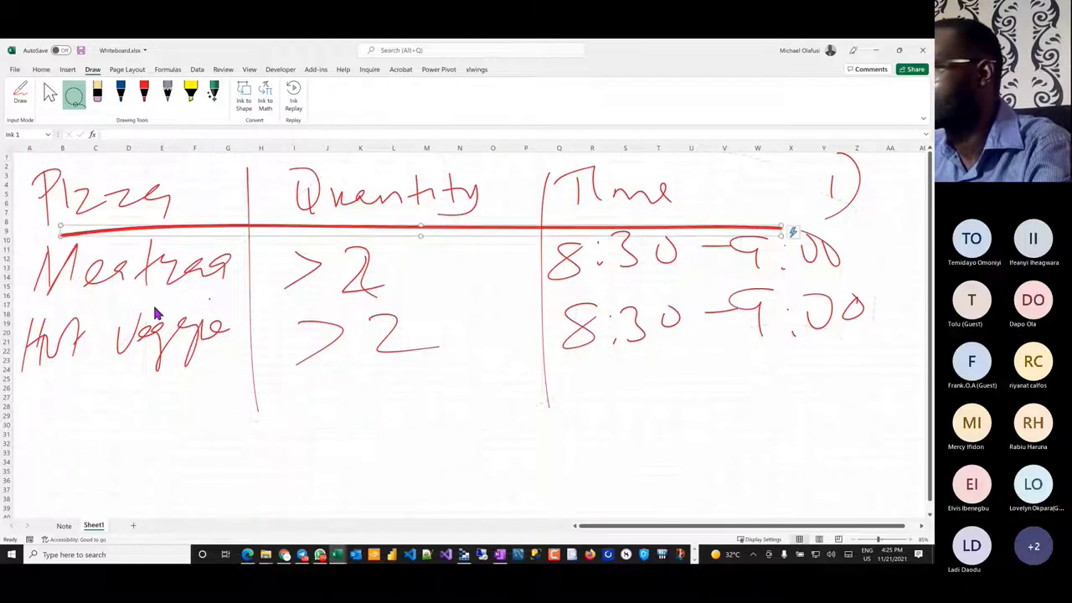
{"action": "left_click", "coordinate": [58, 414]}
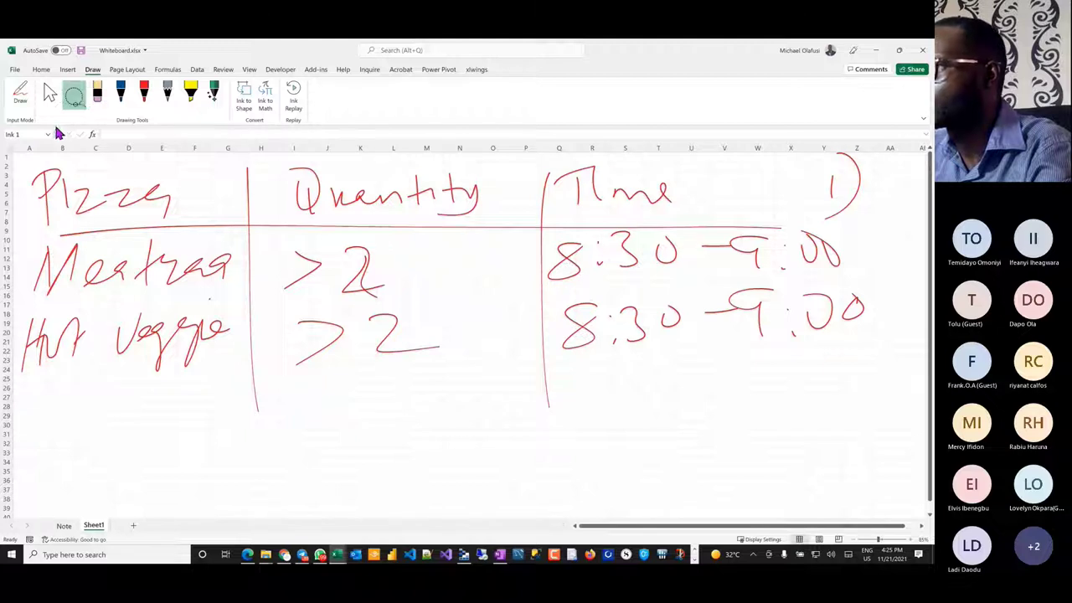
{"action": "left_click", "coordinate": [25, 161]}
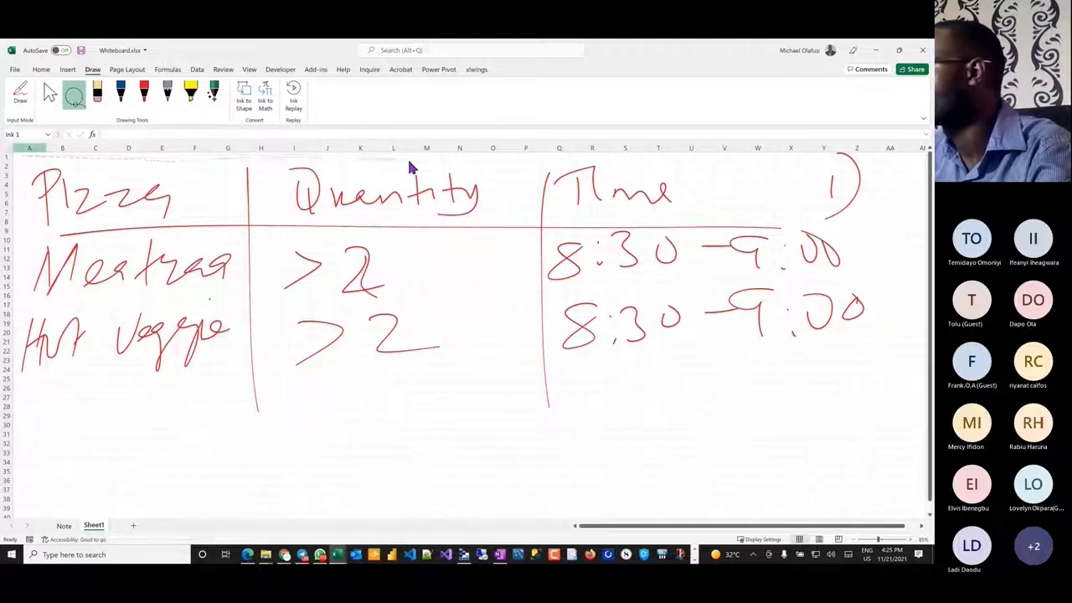
{"action": "mouse_move", "coordinate": [833, 165]}
{"action": "left_mouse_down"}
{"action": "mouse_move", "coordinate": [849, 168]}
{"action": "mouse_move", "coordinate": [909, 236]}
{"action": "mouse_move", "coordinate": [894, 400]}
{"action": "mouse_move", "coordinate": [906, 457]}
{"action": "left_mouse_up"}
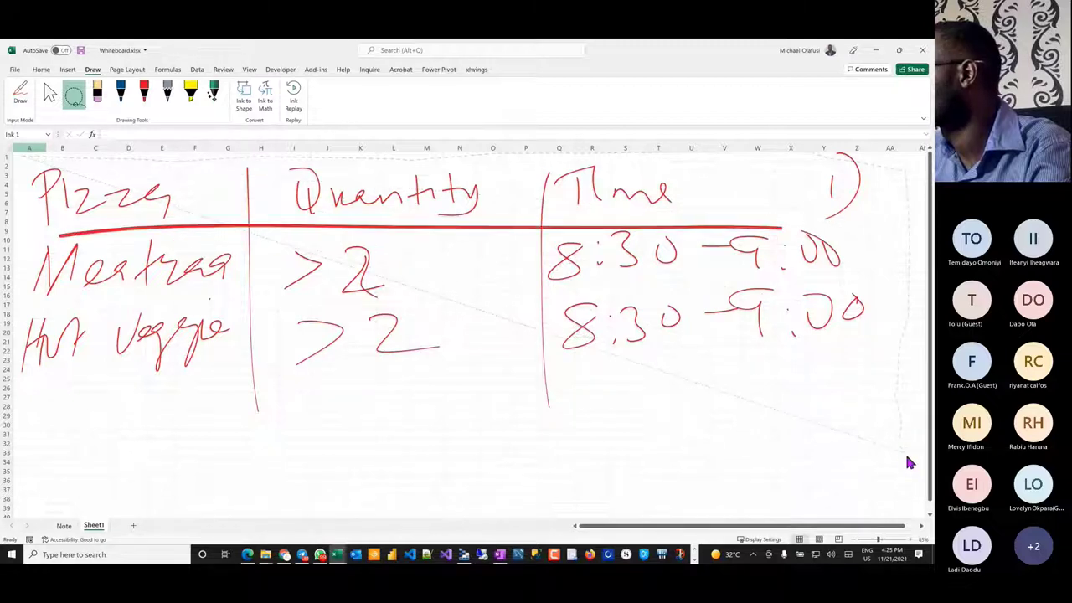
{"action": "left_click_drag", "start_coordinate": [828, 462], "coordinate": [10, 424]}
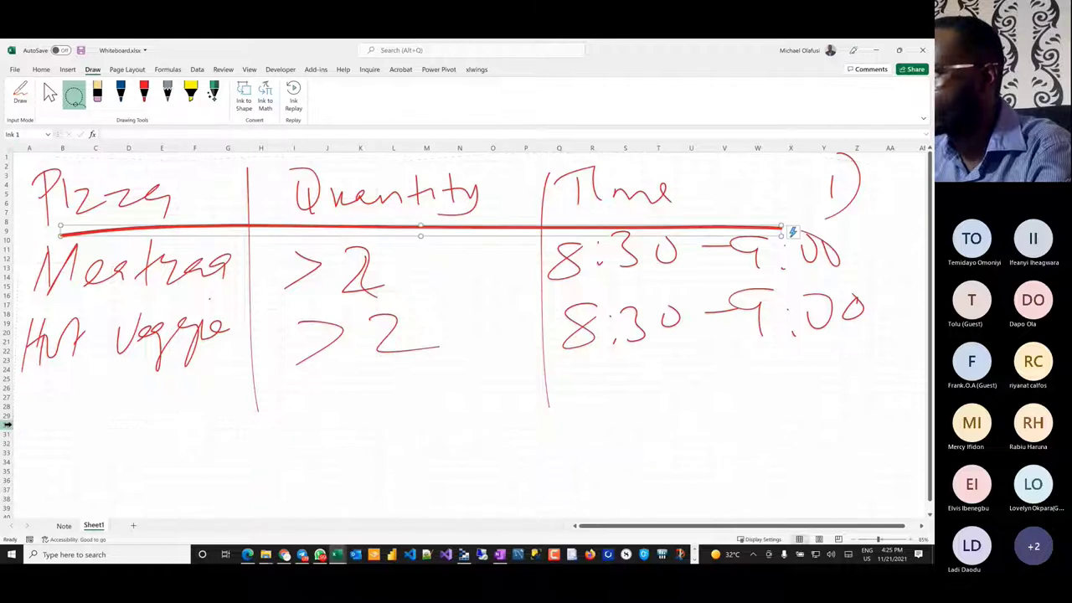
{"action": "left_click", "coordinate": [206, 430]}
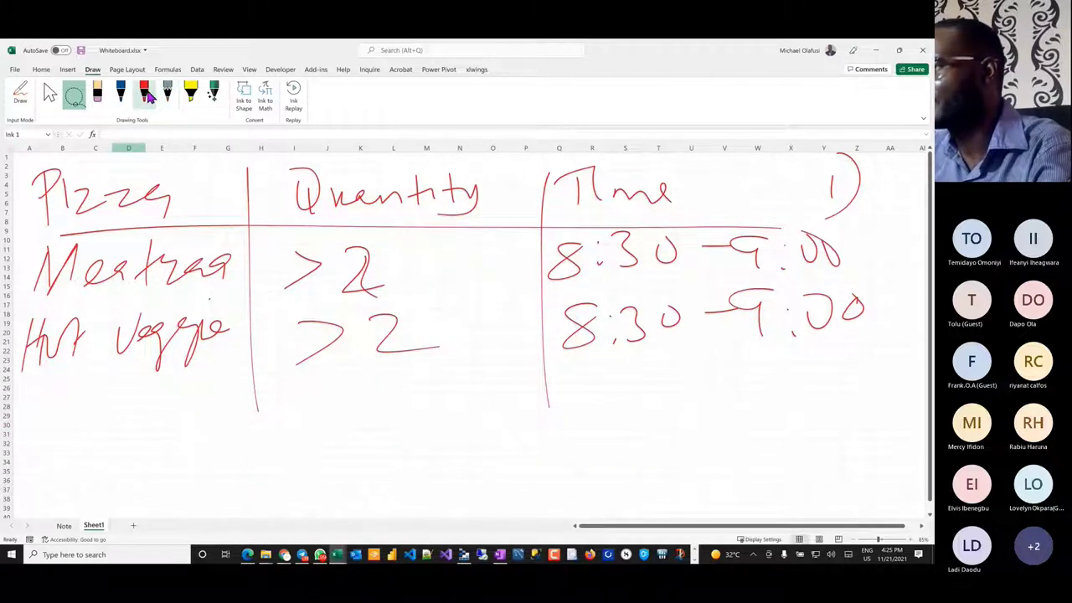
{"action": "key", "text": "ctrl+z"}
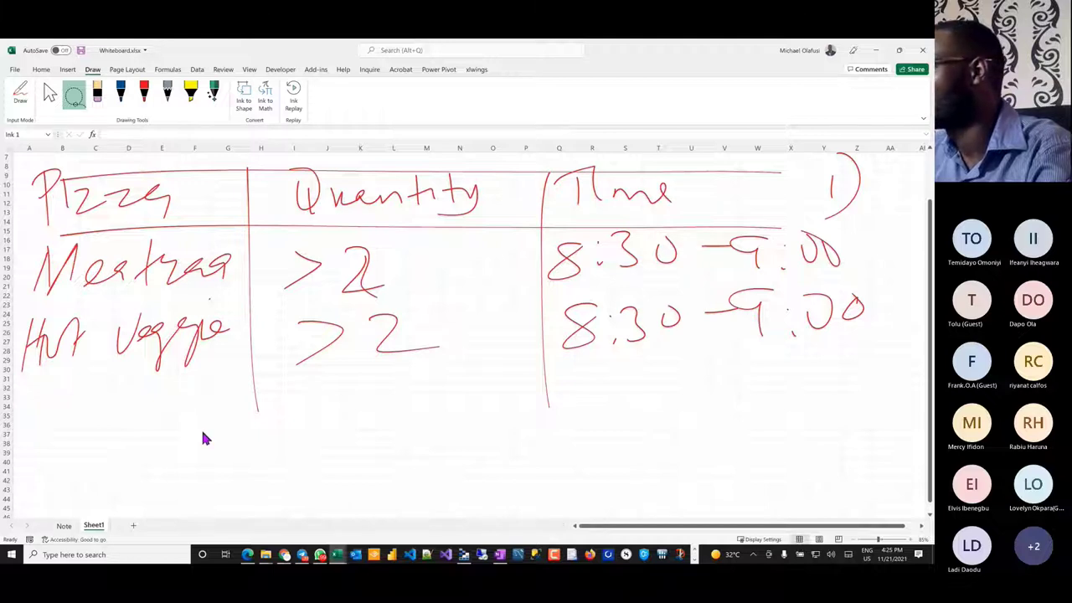
{"action": "left_click", "coordinate": [497, 172]}
{"action": "key", "text": "Delete"}
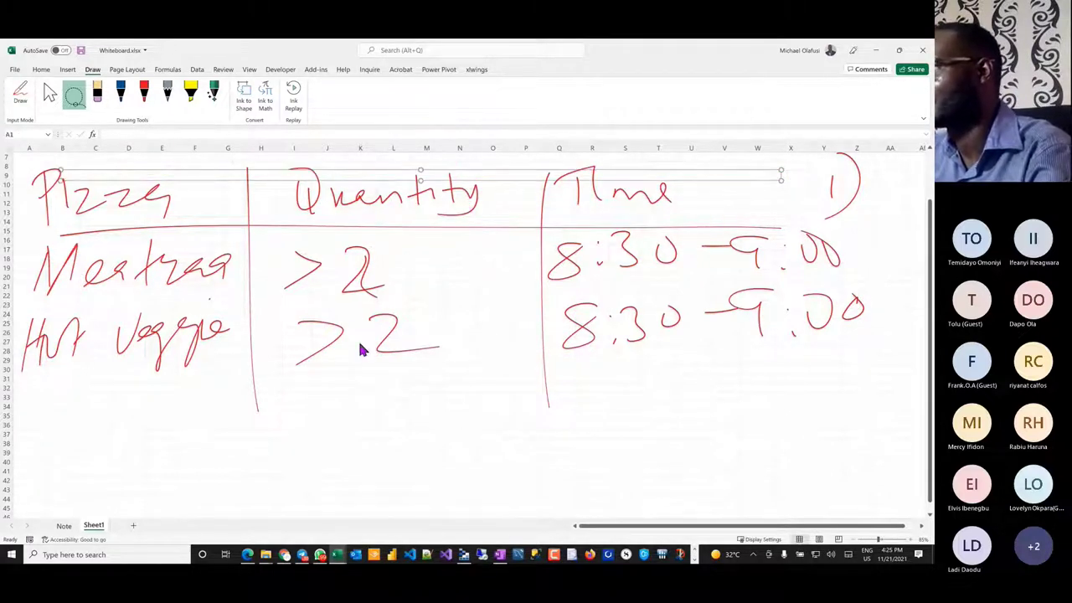
{"action": "left_click", "coordinate": [144, 92]}
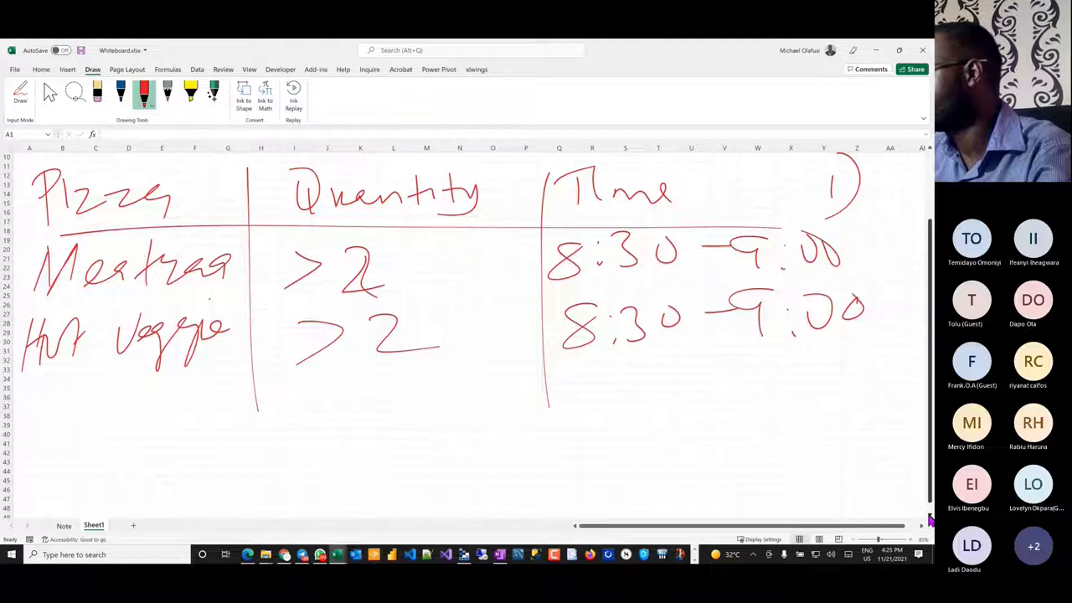
- Move further down the sheet from cell Y45
{"action": "left_click", "coordinate": [928, 519]}
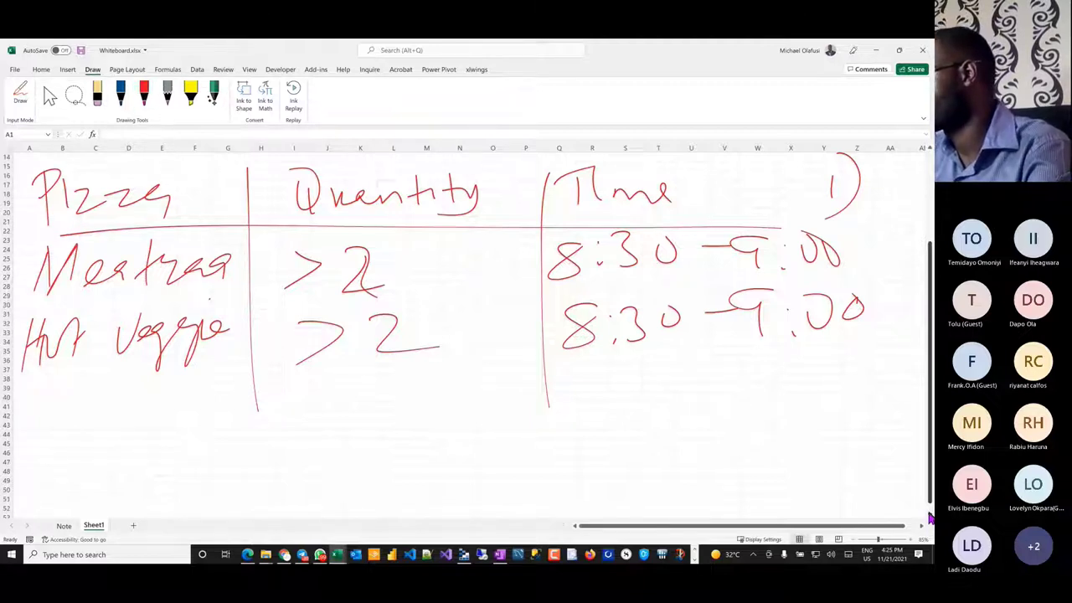
{"action": "left_click", "coordinate": [829, 427]}
{"action": "key", "text": "Down"}
{"action": "key", "text": "Down"}
{"action": "key", "text": "Down"}
{"action": "key", "text": "Down"}
{"action": "key", "text": "Down"}
{"action": "key", "text": "Down"}
{"action": "key", "text": "Down"}
{"action": "key", "text": "Down"}
{"action": "key", "text": "Down"}
{"action": "key", "text": "Down"}
{"action": "key", "text": "Down"}
{"action": "key", "text": "Down"}
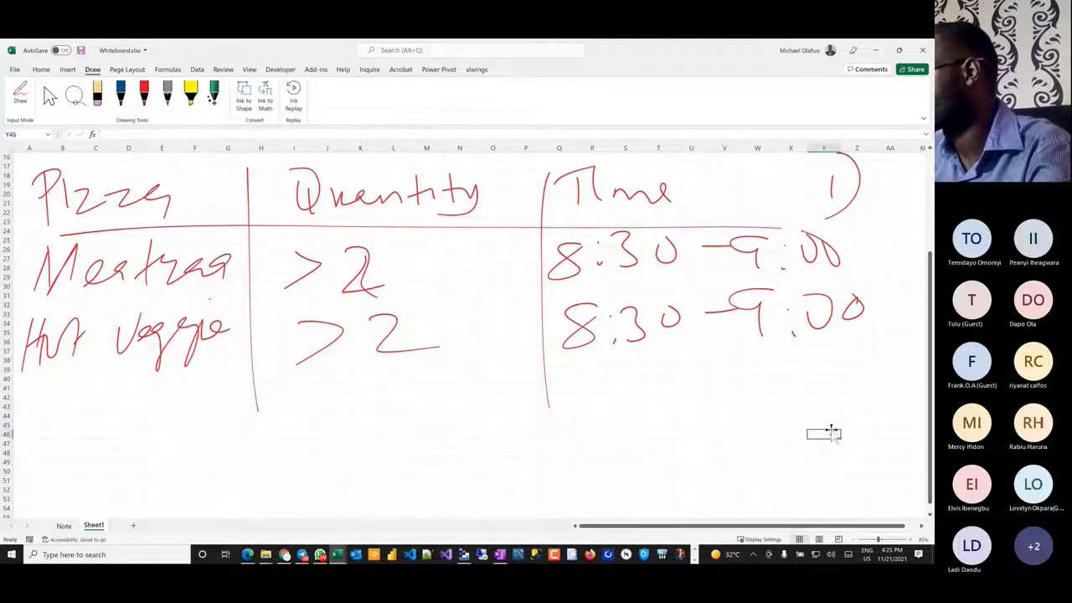
{"action": "key", "text": "Down"}
{"action": "key", "text": "Down"}
{"action": "key", "text": "Down"}
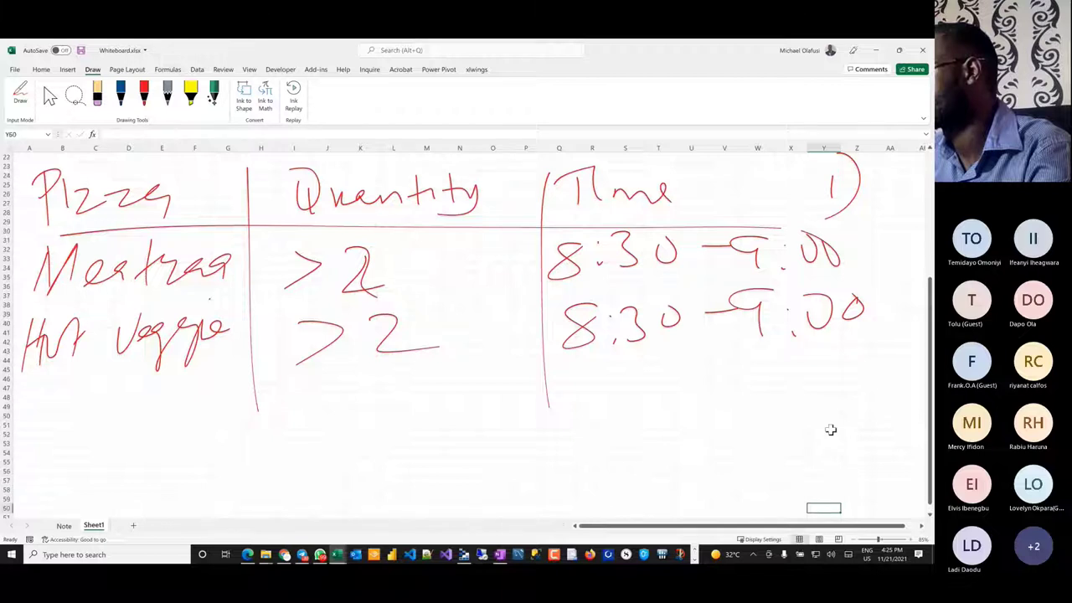
{"action": "scroll", "coordinate": [830, 430], "scroll_direction": "down", "scroll_amount": 4}
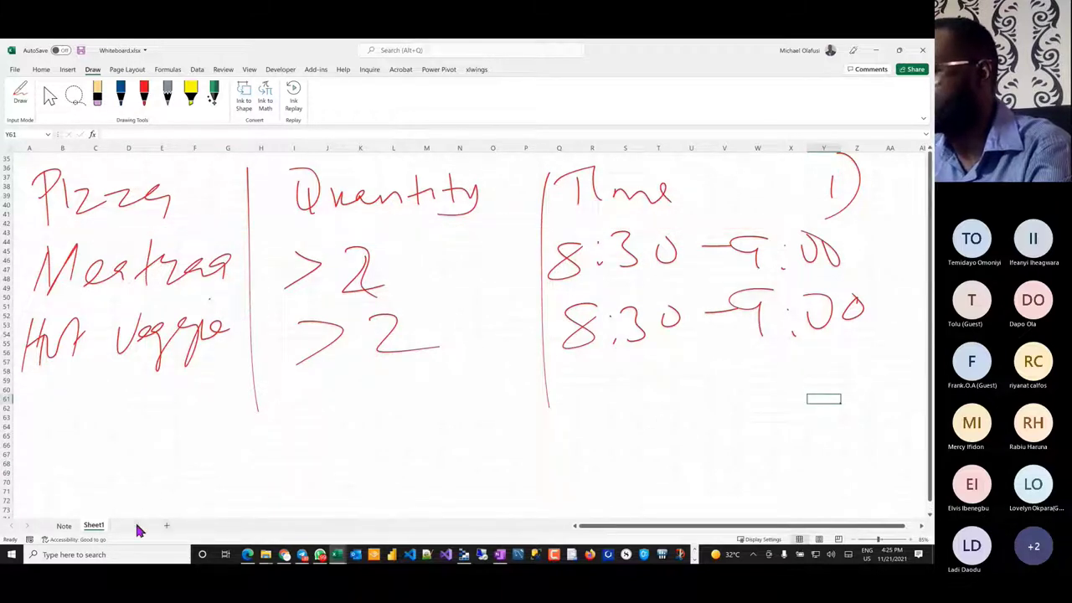
- Insert Sheet2, then switch between Sheet1 and Sheet2 to compare them
{"action": "left_click", "coordinate": [133, 524]}
{"action": "left_click", "coordinate": [88, 526]}
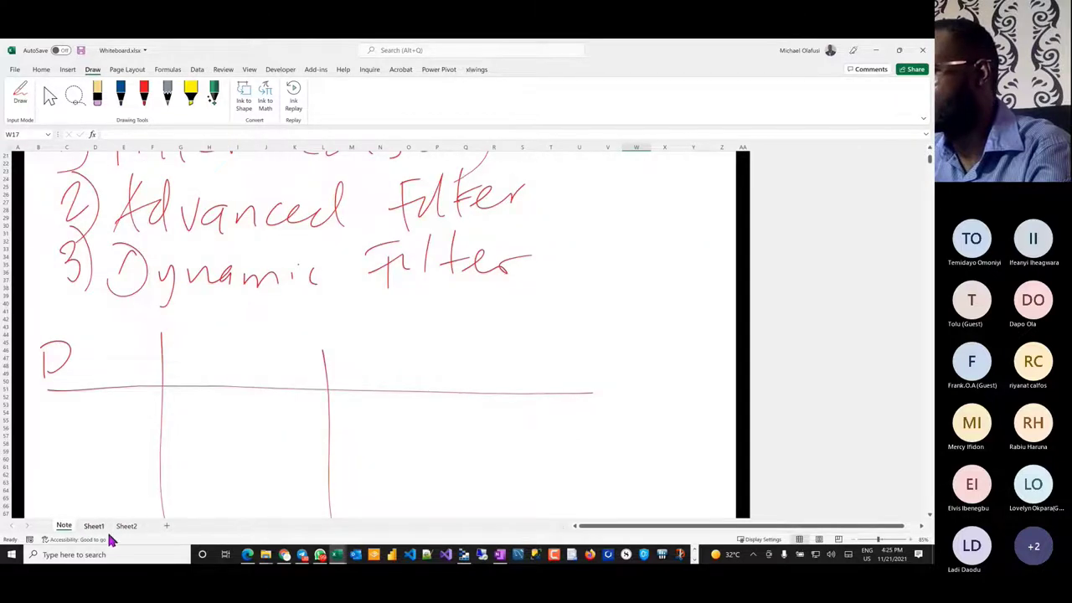
{"action": "scroll", "coordinate": [182, 413], "scroll_direction": "up", "scroll_amount": 12}
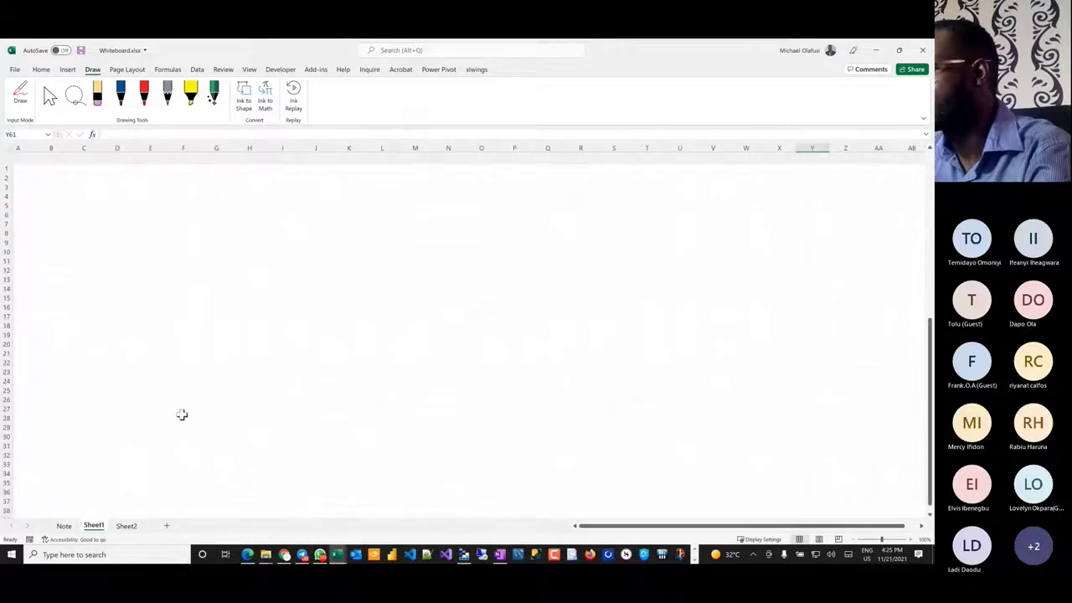
{"action": "scroll", "coordinate": [182, 414], "scroll_direction": "down", "scroll_amount": 14}
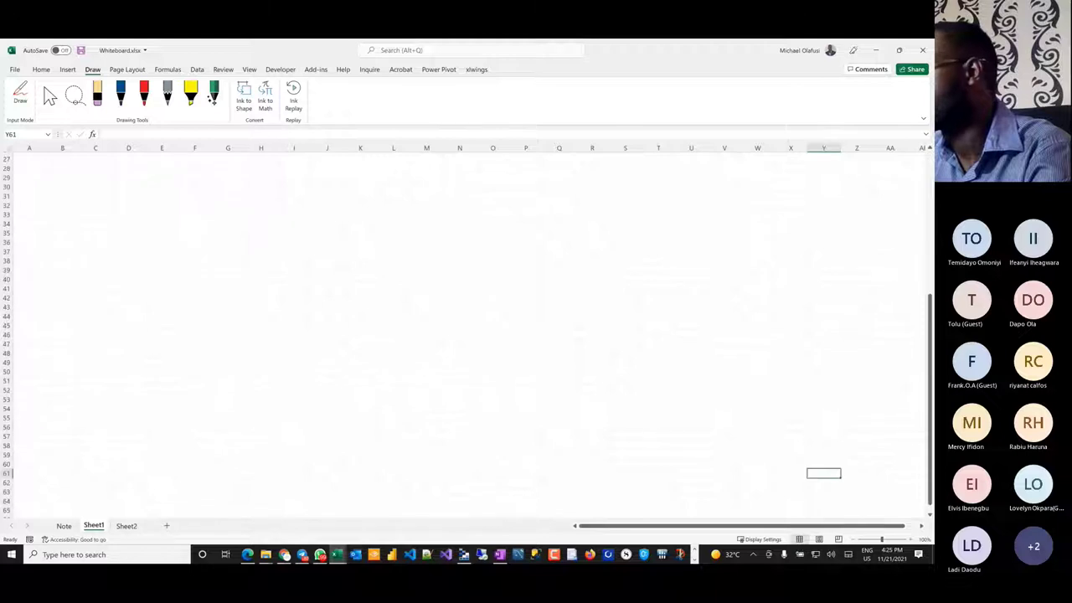
{"action": "left_click", "coordinate": [70, 385]}
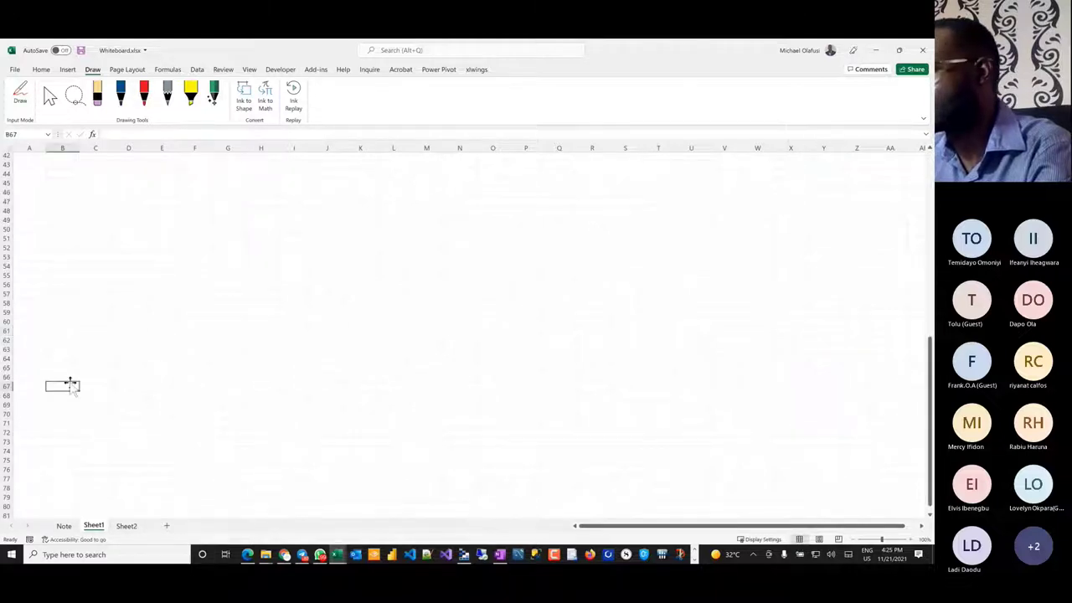
{"action": "key", "text": "ctrl+Up"}
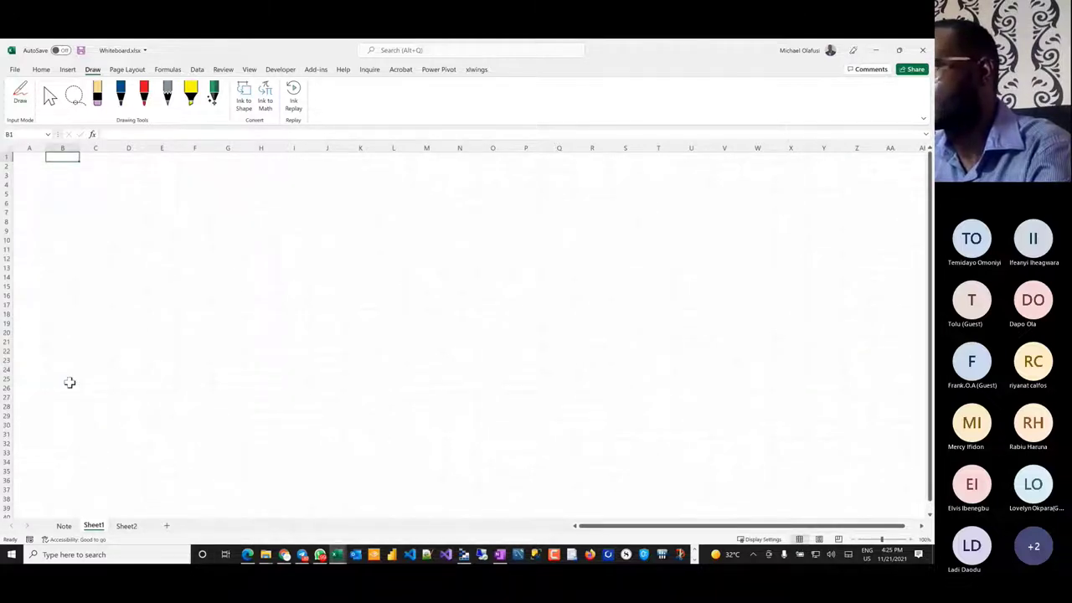
{"action": "left_click", "coordinate": [125, 526]}
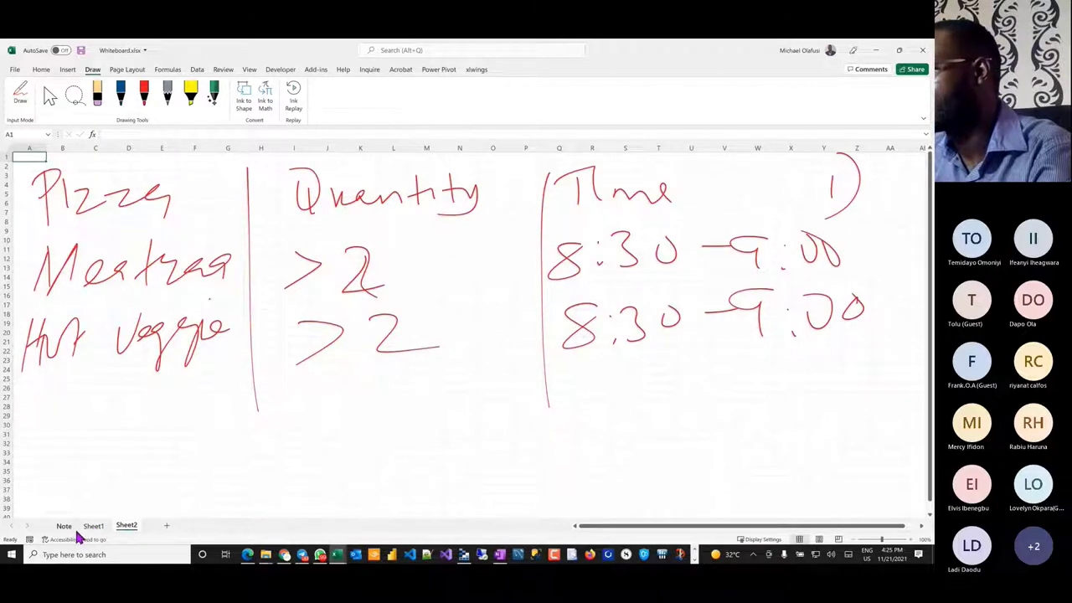
{"action": "left_click", "coordinate": [92, 527]}
{"action": "left_click", "coordinate": [126, 526]}
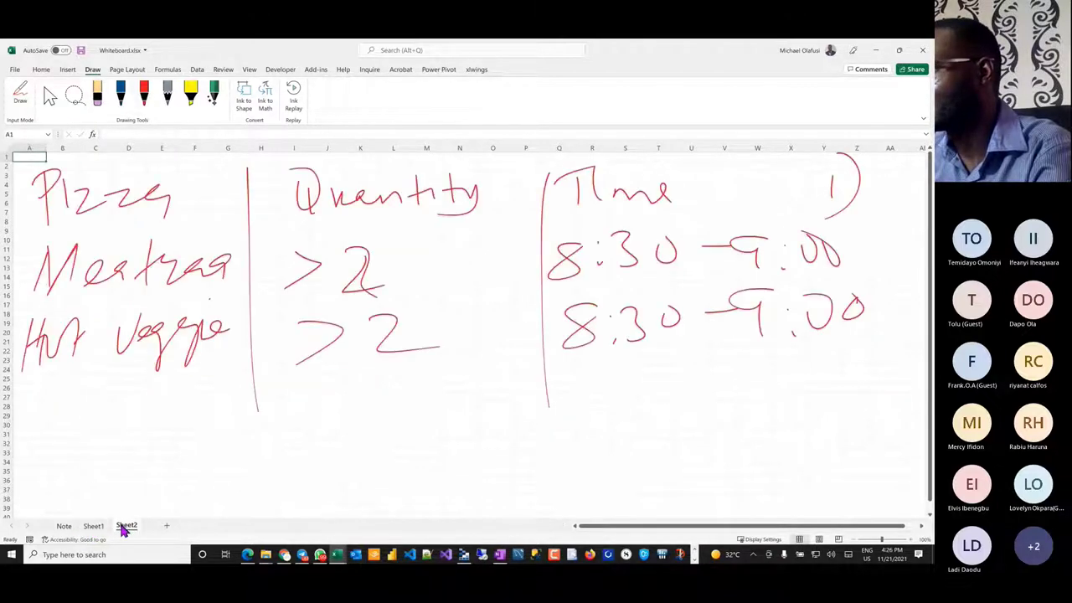
- Move Sheet2 before Sheet1, then rule red table dividers on the empty Sheet1
{"action": "mouse_move", "coordinate": [125, 526]}
{"action": "left_mouse_down"}
{"action": "mouse_move", "coordinate": [95, 526]}
{"action": "mouse_move", "coordinate": [104, 528]}
{"action": "left_mouse_up"}
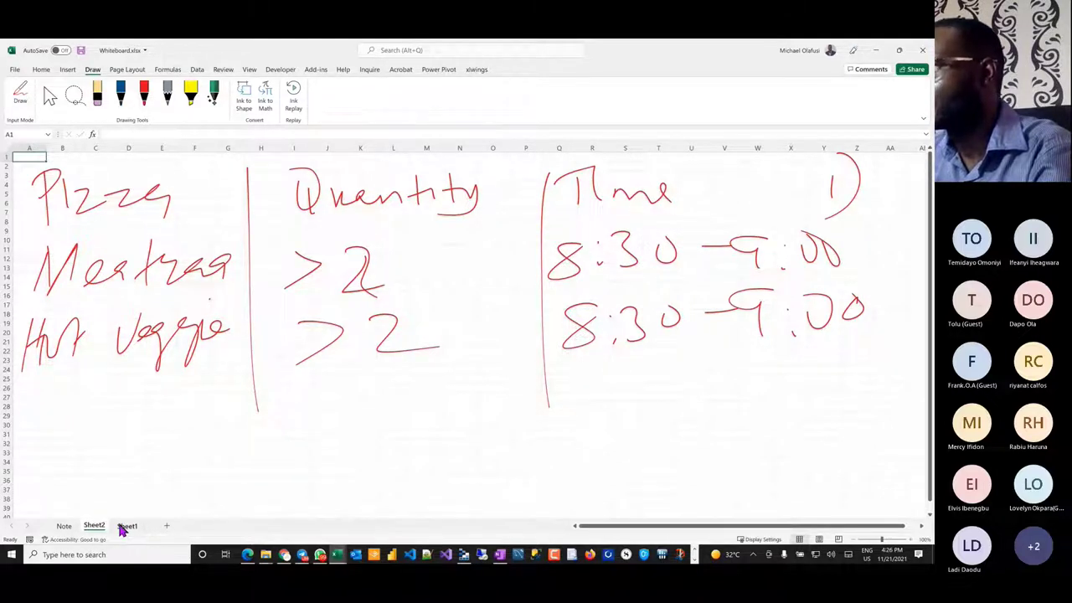
{"action": "left_click", "coordinate": [126, 526]}
{"action": "left_click", "coordinate": [146, 102]}
{"action": "left_click_drag", "start_coordinate": [50, 248], "coordinate": [844, 238]}
{"action": "left_click_drag", "start_coordinate": [252, 168], "coordinate": [268, 399]}
{"action": "left_click_drag", "start_coordinate": [62, 180], "coordinate": [58, 241]}
- Handwrite the Pizza heading with Meatzaa beneath it
{"action": "mouse_move", "coordinate": [46, 185]}
{"action": "left_mouse_down"}
{"action": "mouse_move", "coordinate": [75, 177]}
{"action": "mouse_move", "coordinate": [54, 213]}
{"action": "left_mouse_up"}
{"action": "left_click_drag", "start_coordinate": [84, 192], "coordinate": [85, 220]}
{"action": "mouse_move", "coordinate": [106, 202]}
{"action": "left_mouse_down"}
{"action": "mouse_move", "coordinate": [125, 197]}
{"action": "mouse_move", "coordinate": [134, 220]}
{"action": "left_mouse_up"}
{"action": "left_click_drag", "start_coordinate": [136, 203], "coordinate": [186, 217]}
{"action": "mouse_move", "coordinate": [63, 269]}
{"action": "left_mouse_down"}
{"action": "mouse_move", "coordinate": [37, 314]}
{"action": "mouse_move", "coordinate": [94, 311]}
{"action": "left_mouse_up"}
{"action": "mouse_move", "coordinate": [84, 301]}
{"action": "left_mouse_down"}
{"action": "mouse_move", "coordinate": [114, 285]}
{"action": "mouse_move", "coordinate": [114, 300]}
{"action": "left_mouse_up"}
{"action": "mouse_move", "coordinate": [131, 260]}
{"action": "left_mouse_down"}
{"action": "mouse_move", "coordinate": [128, 300]}
{"action": "mouse_move", "coordinate": [189, 284]}
{"action": "left_mouse_up"}
{"action": "left_click_drag", "start_coordinate": [216, 273], "coordinate": [199, 301]}
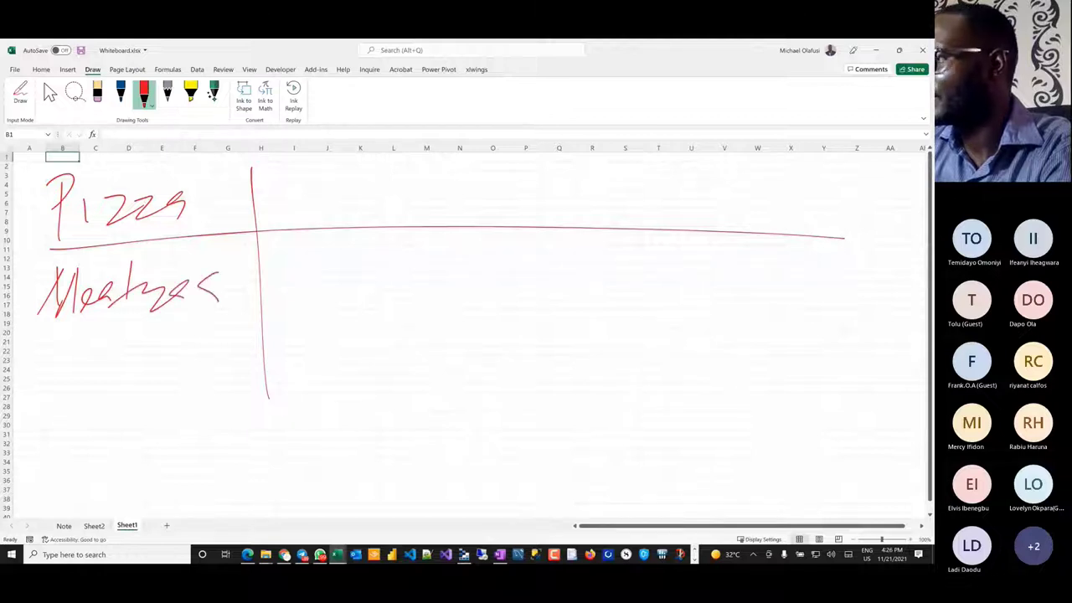
- Handwrite Hot Veggie below Meatzaa
{"action": "left_click_drag", "start_coordinate": [49, 340], "coordinate": [45, 375]}
{"action": "mouse_move", "coordinate": [35, 361]}
{"action": "left_mouse_down"}
{"action": "mouse_move", "coordinate": [67, 338]}
{"action": "mouse_move", "coordinate": [60, 376]}
{"action": "mouse_move", "coordinate": [82, 358]}
{"action": "left_mouse_up"}
{"action": "mouse_move", "coordinate": [110, 324]}
{"action": "left_mouse_down"}
{"action": "mouse_move", "coordinate": [112, 353]}
{"action": "mouse_move", "coordinate": [171, 324]}
{"action": "mouse_move", "coordinate": [189, 340]}
{"action": "mouse_move", "coordinate": [198, 385]}
{"action": "left_mouse_up"}
{"action": "left_click_drag", "start_coordinate": [230, 338], "coordinate": [218, 394]}
{"action": "left_click_drag", "start_coordinate": [242, 333], "coordinate": [241, 358]}
{"action": "mouse_move", "coordinate": [261, 346]}
{"action": "left_mouse_down"}
{"action": "mouse_move", "coordinate": [255, 361]}
{"action": "mouse_move", "coordinate": [272, 353]}
{"action": "left_mouse_up"}
- Add the Quantity heading and divider, with >2 for Meatzaa and >3 for Hot Veggie
{"action": "mouse_move", "coordinate": [297, 170]}
{"action": "left_mouse_down"}
{"action": "mouse_move", "coordinate": [293, 207]}
{"action": "mouse_move", "coordinate": [320, 206]}
{"action": "left_mouse_up"}
{"action": "mouse_move", "coordinate": [333, 193]}
{"action": "left_mouse_down"}
{"action": "mouse_move", "coordinate": [335, 204]}
{"action": "mouse_move", "coordinate": [355, 194]}
{"action": "left_mouse_up"}
{"action": "left_click_drag", "start_coordinate": [359, 201], "coordinate": [432, 194]}
{"action": "left_click_drag", "start_coordinate": [445, 191], "coordinate": [449, 204]}
{"action": "left_click_drag", "start_coordinate": [458, 178], "coordinate": [459, 205]}
{"action": "mouse_move", "coordinate": [439, 193]}
{"action": "left_mouse_down"}
{"action": "mouse_move", "coordinate": [474, 189]}
{"action": "mouse_move", "coordinate": [469, 204]}
{"action": "left_mouse_up"}
{"action": "left_click_drag", "start_coordinate": [474, 189], "coordinate": [440, 224]}
{"action": "left_click_drag", "start_coordinate": [522, 166], "coordinate": [528, 432]}
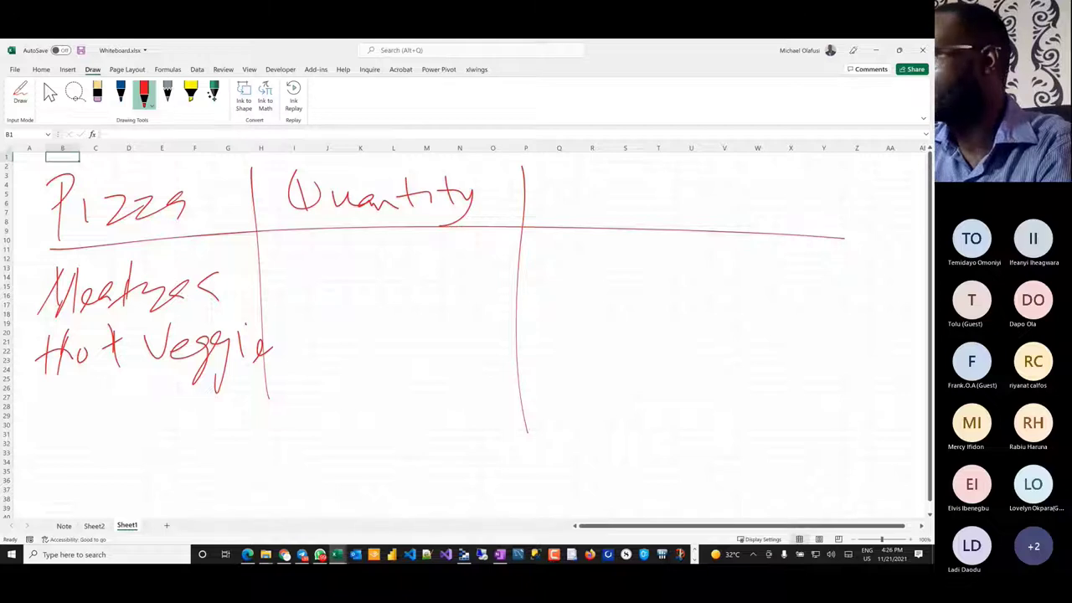
{"action": "left_click_drag", "start_coordinate": [300, 250], "coordinate": [295, 296]}
{"action": "left_click_drag", "start_coordinate": [350, 247], "coordinate": [399, 285]}
{"action": "left_click_drag", "start_coordinate": [314, 338], "coordinate": [316, 386]}
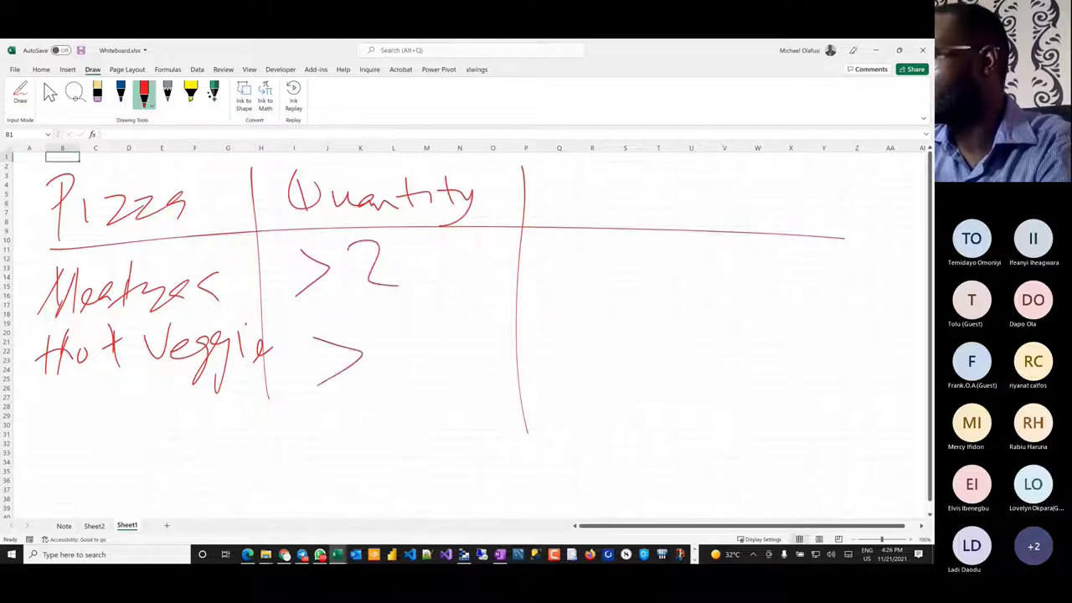
{"action": "left_click_drag", "start_coordinate": [388, 334], "coordinate": [394, 366]}
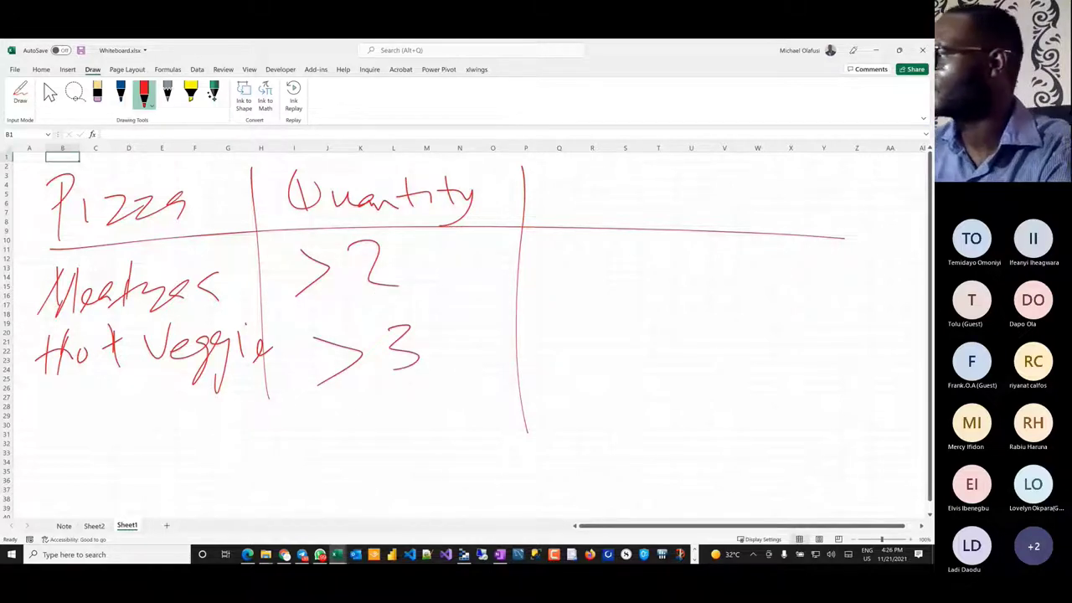
- Write the Time heading with 8:30–9:00 for Meatzaa and 8:40–9:20 for Hot Veggie
{"action": "left_click_drag", "start_coordinate": [551, 179], "coordinate": [611, 164]}
{"action": "mouse_move", "coordinate": [586, 165]}
{"action": "left_mouse_down"}
{"action": "mouse_move", "coordinate": [578, 195]}
{"action": "mouse_move", "coordinate": [683, 194]}
{"action": "left_mouse_up"}
{"action": "mouse_move", "coordinate": [575, 236]}
{"action": "left_mouse_down"}
{"action": "mouse_move", "coordinate": [549, 244]}
{"action": "mouse_move", "coordinate": [572, 239]}
{"action": "mouse_move", "coordinate": [608, 266]}
{"action": "left_mouse_up"}
{"action": "left_click_drag", "start_coordinate": [647, 246], "coordinate": [645, 260]}
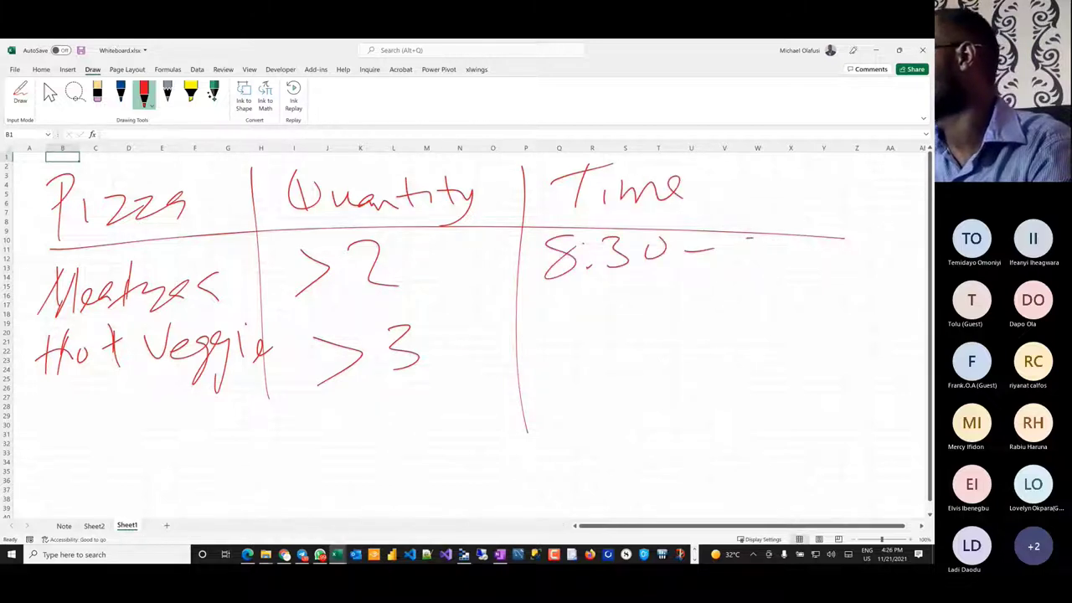
{"action": "mouse_move", "coordinate": [751, 241]}
{"action": "left_mouse_down"}
{"action": "mouse_move", "coordinate": [752, 270]}
{"action": "mouse_move", "coordinate": [810, 246]}
{"action": "left_mouse_up"}
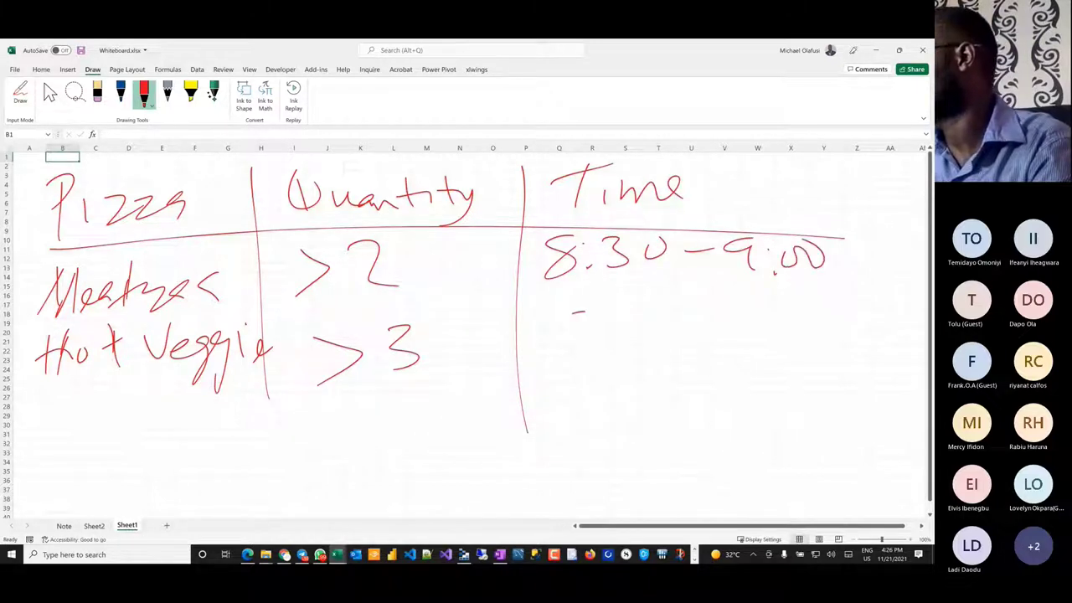
{"action": "left_click_drag", "start_coordinate": [584, 313], "coordinate": [637, 357]}
{"action": "mouse_move", "coordinate": [697, 325]}
{"action": "left_mouse_down"}
{"action": "mouse_move", "coordinate": [720, 323]}
{"action": "mouse_move", "coordinate": [757, 352]}
{"action": "mouse_move", "coordinate": [817, 340]}
{"action": "mouse_move", "coordinate": [826, 325]}
{"action": "left_mouse_up"}
{"action": "left_click", "coordinate": [777, 337]}
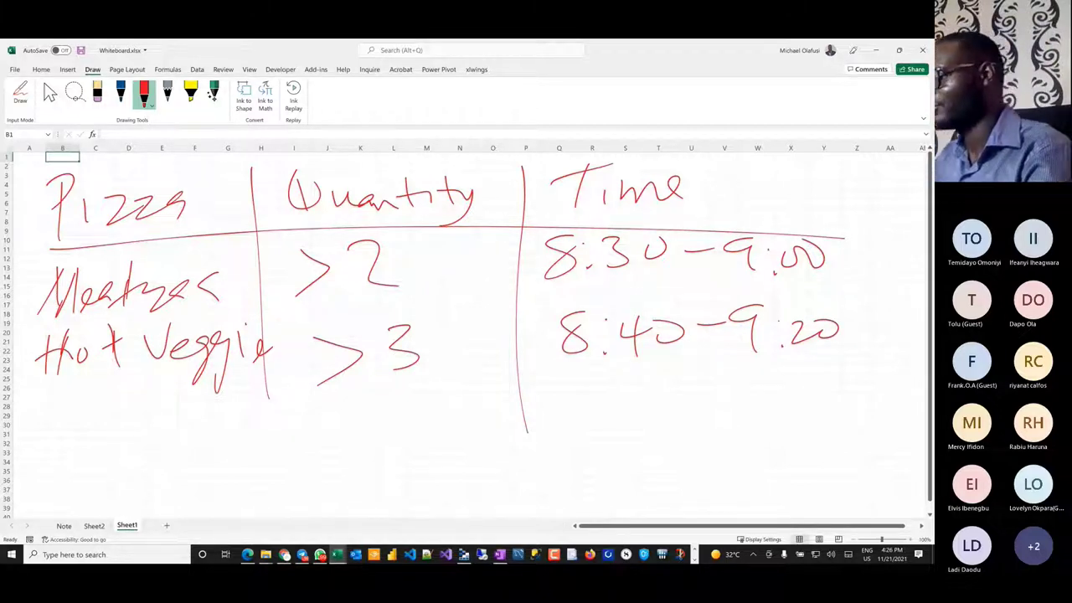
{"action": "key", "text": "alt+Tab"}
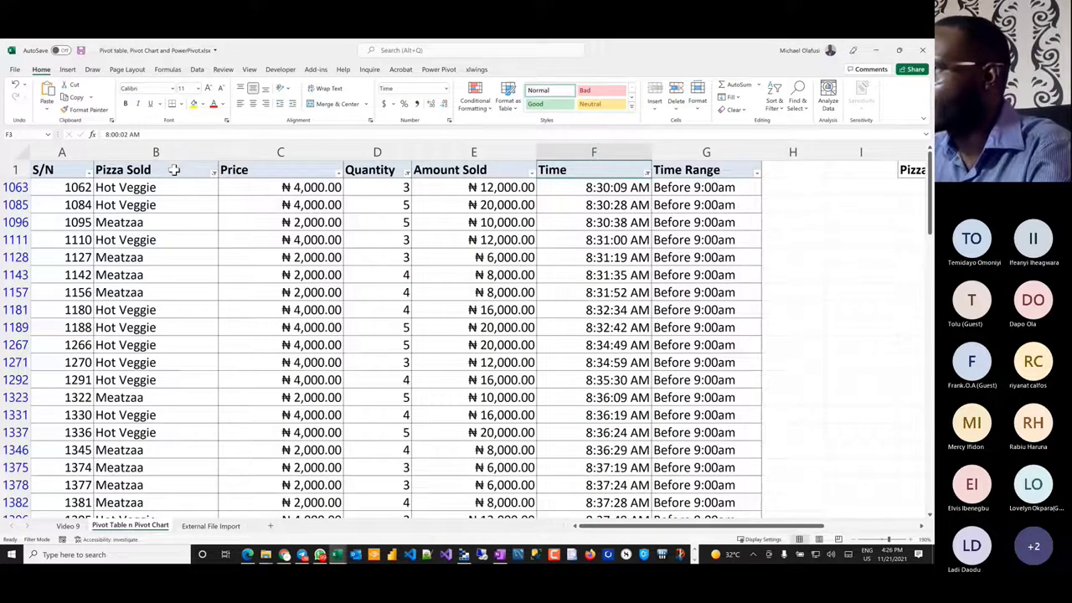
- Clear the existing filter from the pizza sales table so all rows show
{"action": "left_click", "coordinate": [174, 170]}
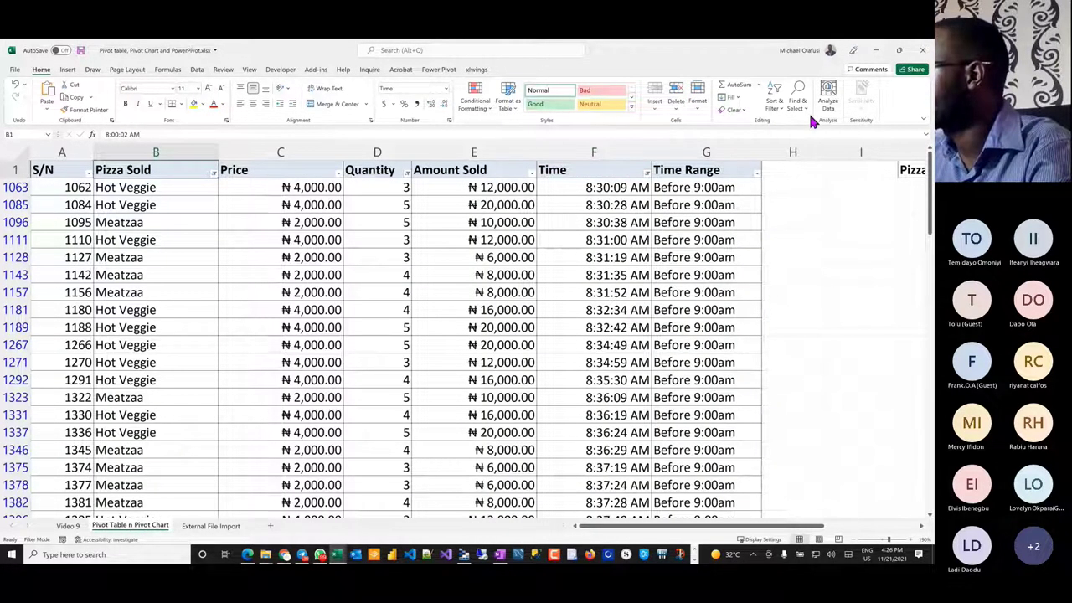
{"action": "left_click", "coordinate": [808, 113]}
{"action": "left_click", "coordinate": [785, 117]}
{"action": "left_click", "coordinate": [785, 109]}
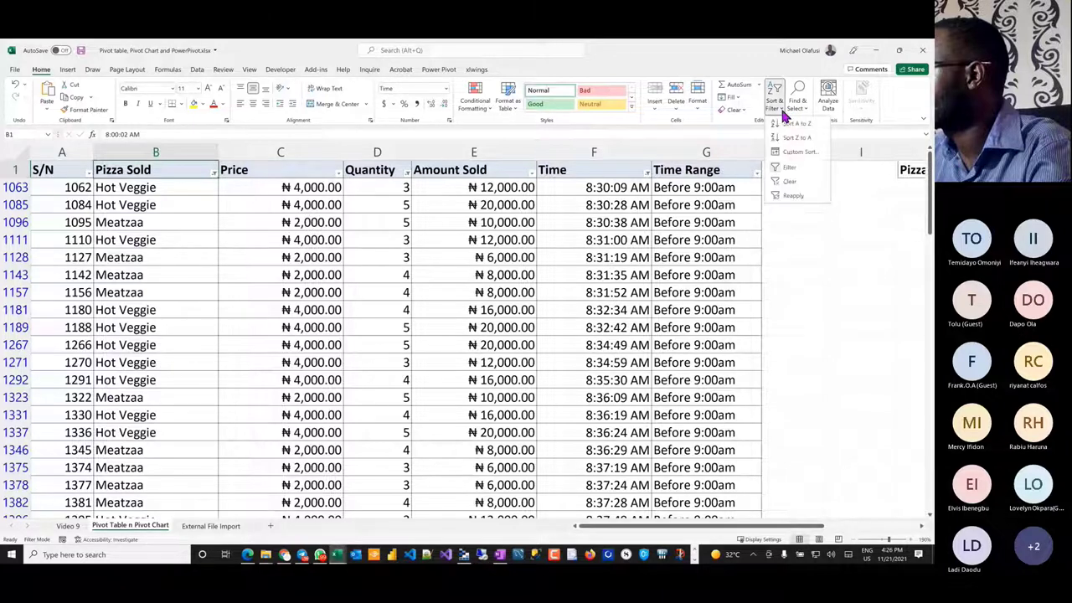
{"action": "left_click", "coordinate": [790, 175]}
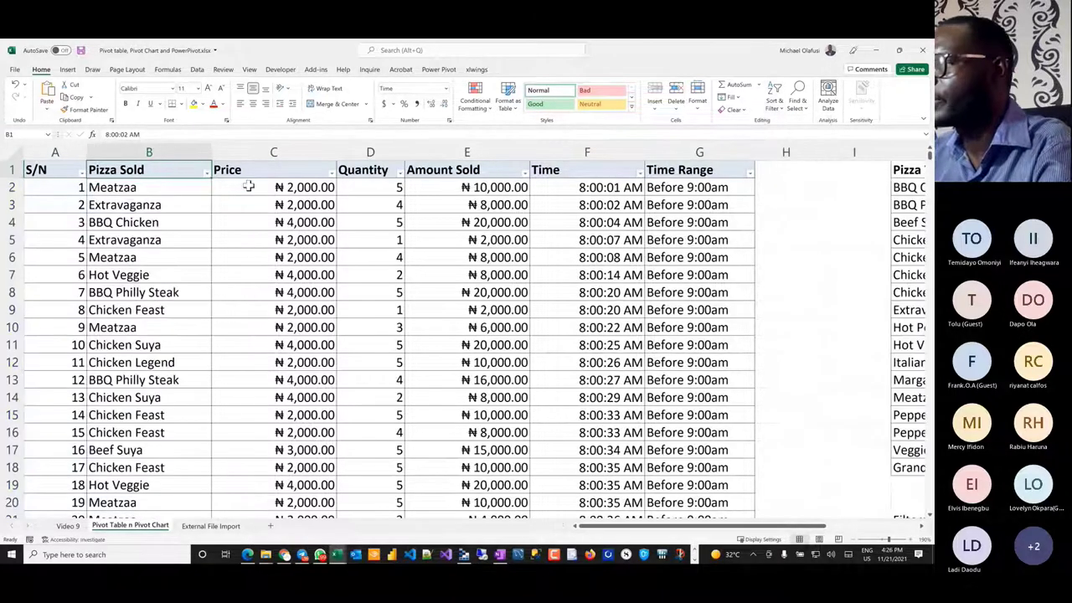
{"action": "scroll", "coordinate": [258, 191], "scroll_direction": "up", "scroll_amount": 1}
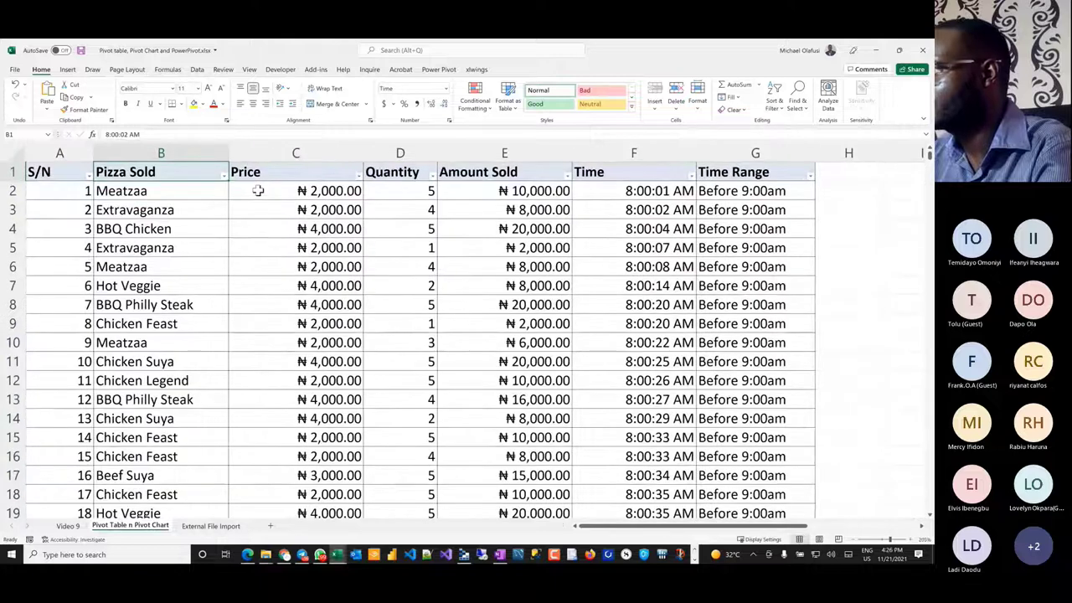
- Filter the Pizza Sold column to only Hot Veggie and Meatzaa
{"action": "left_click", "coordinate": [224, 174]}
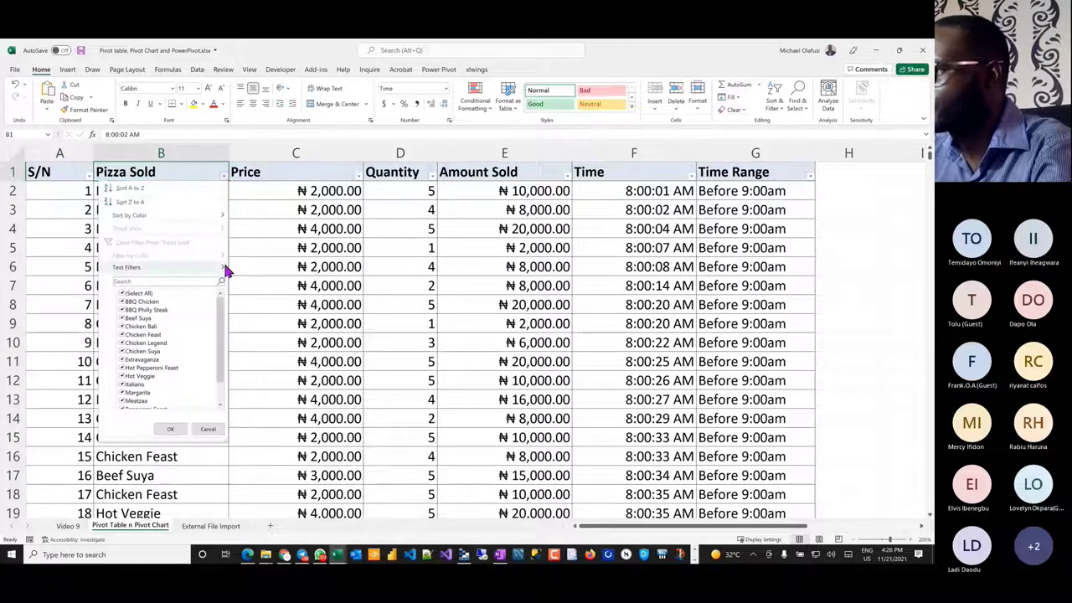
{"action": "left_click", "coordinate": [123, 294]}
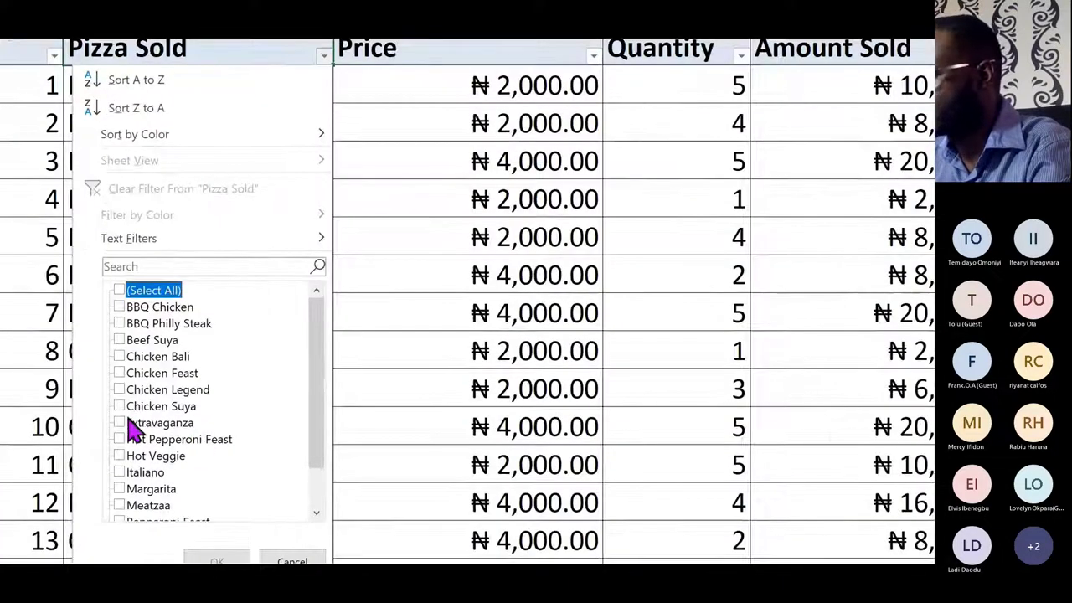
{"action": "left_click", "coordinate": [122, 376]}
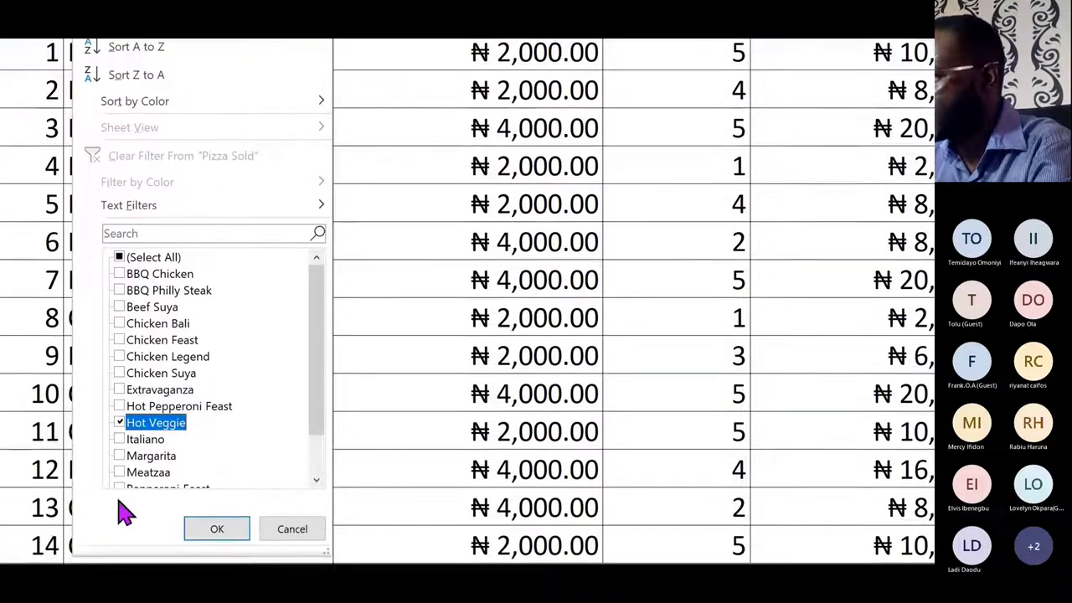
{"action": "left_click", "coordinate": [120, 472]}
{"action": "left_click", "coordinate": [224, 528]}
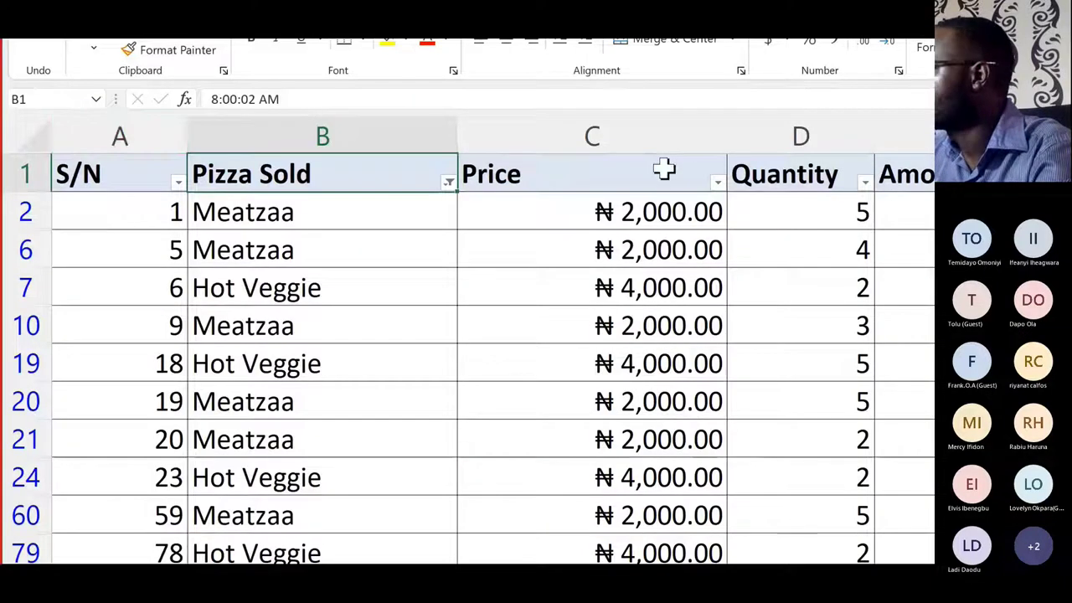
{"action": "left_click", "coordinate": [864, 182]}
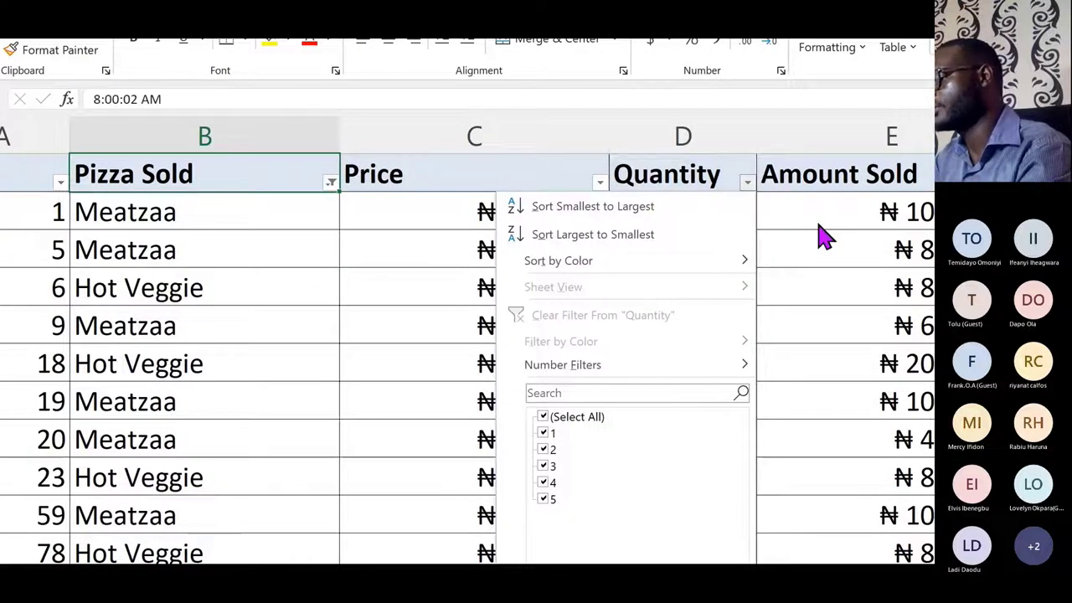
- Bring up the whiteboard workbook and look through its Note, Sheet2 and Sheet1 tabs
{"action": "key", "text": "alt+Tab"}
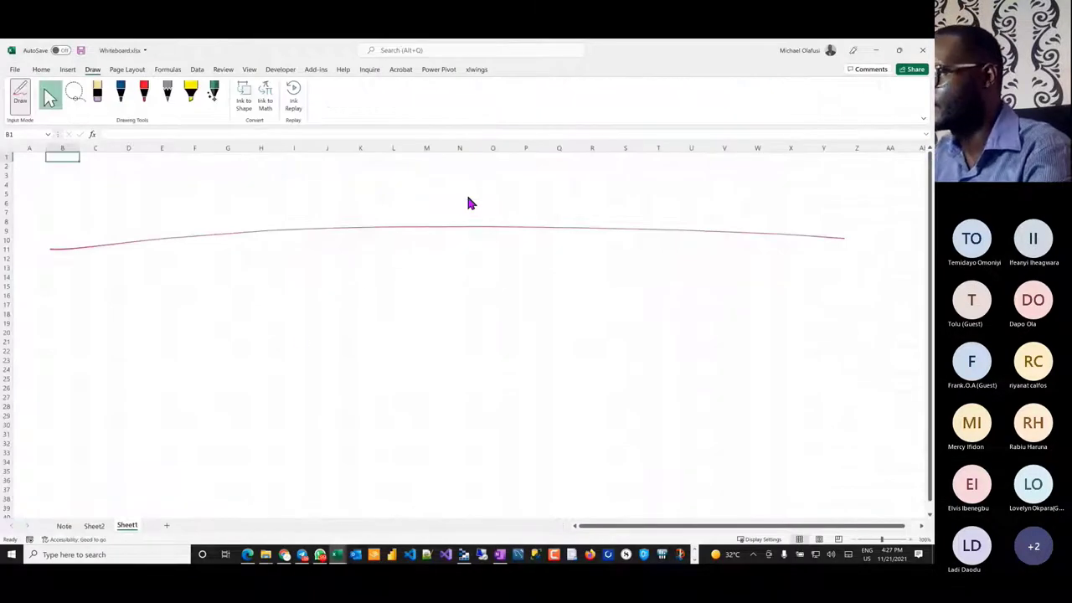
{"action": "left_click", "coordinate": [97, 525]}
{"action": "left_click", "coordinate": [122, 526]}
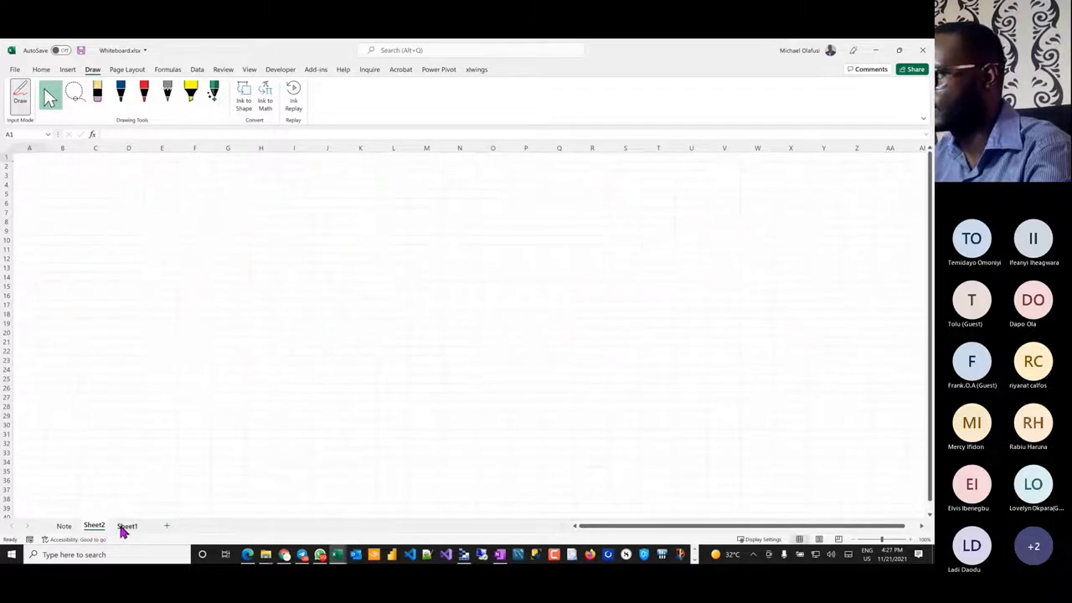
{"action": "left_click", "coordinate": [92, 525]}
{"action": "left_click", "coordinate": [66, 525]}
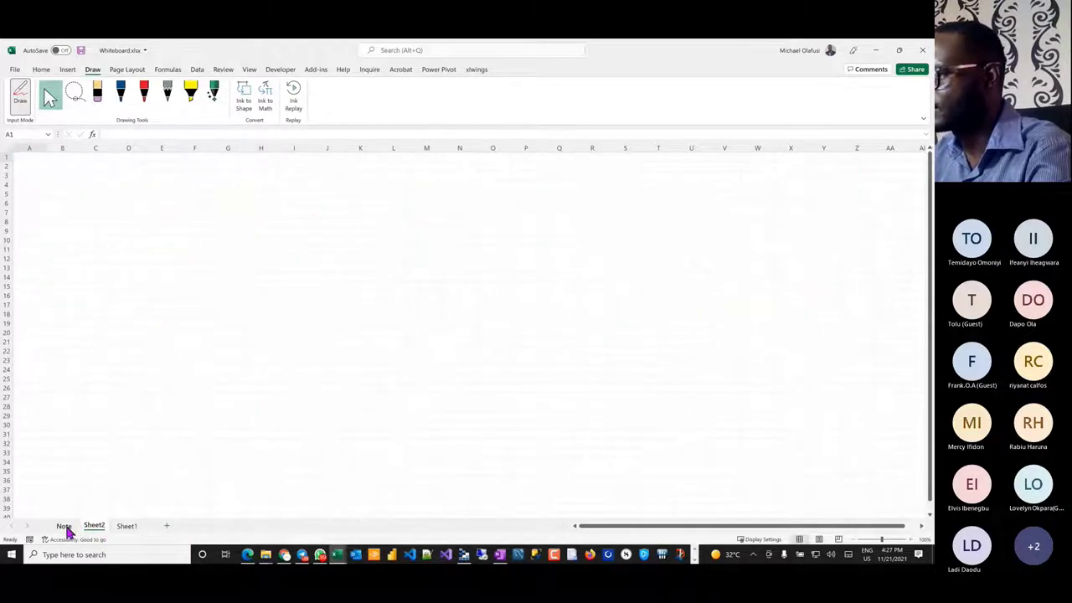
{"action": "left_click", "coordinate": [92, 526]}
{"action": "left_click", "coordinate": [127, 526]}
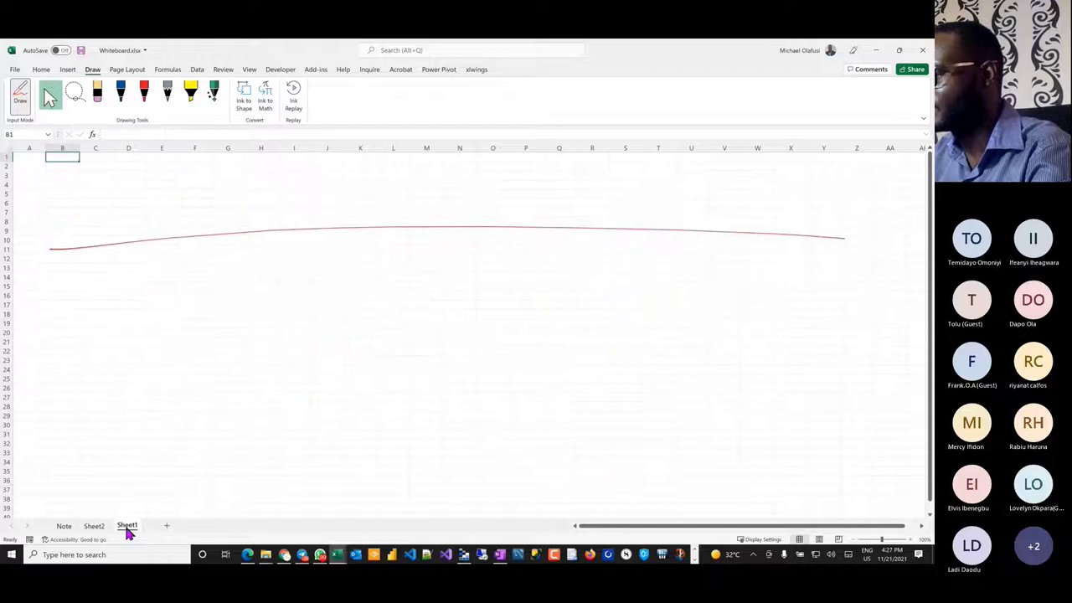
{"action": "left_click", "coordinate": [95, 526]}
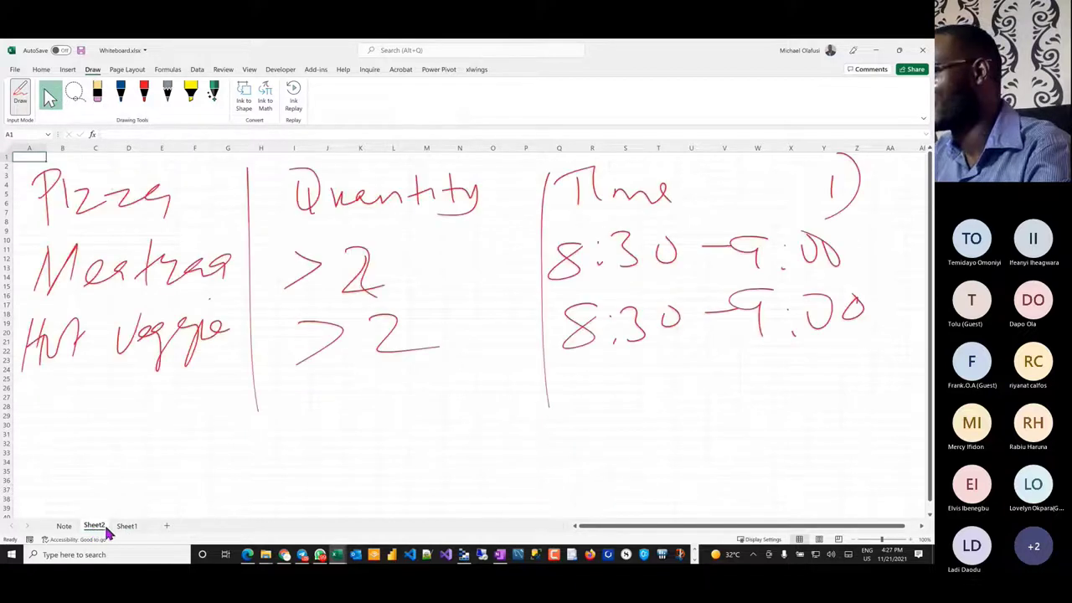
{"action": "left_click", "coordinate": [117, 527]}
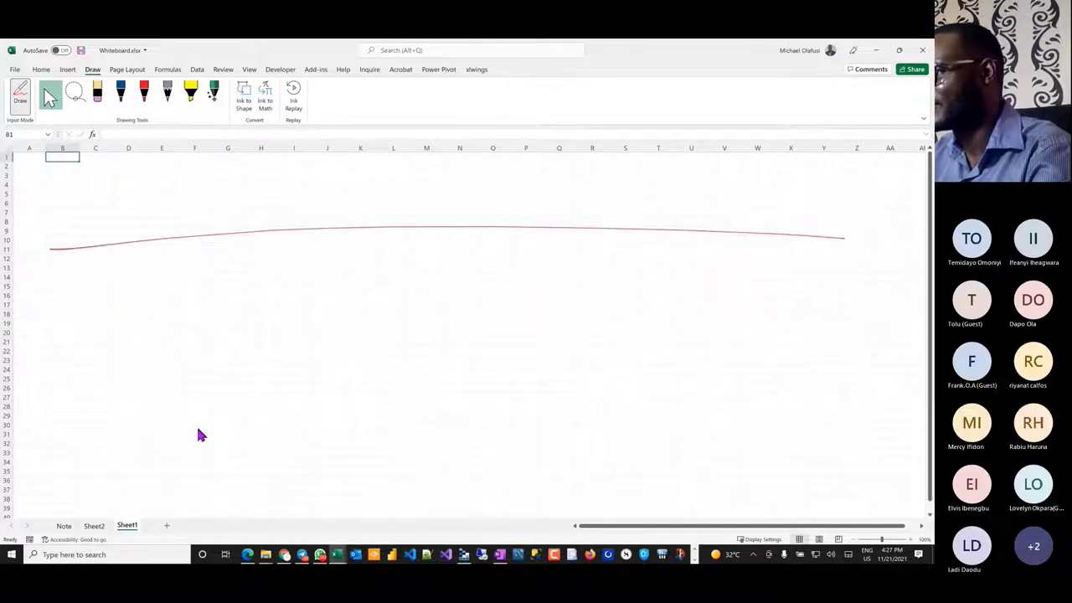
- Add a blank Sheet3, then show Sheet2's handwritten criteria table
{"action": "left_click", "coordinate": [170, 525]}
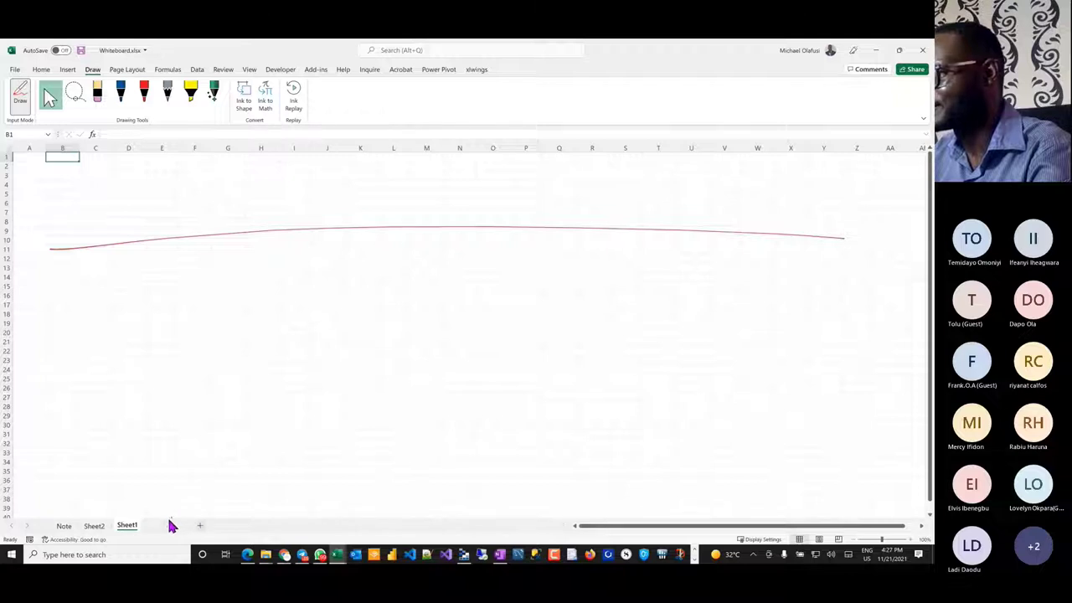
{"action": "left_click", "coordinate": [127, 526]}
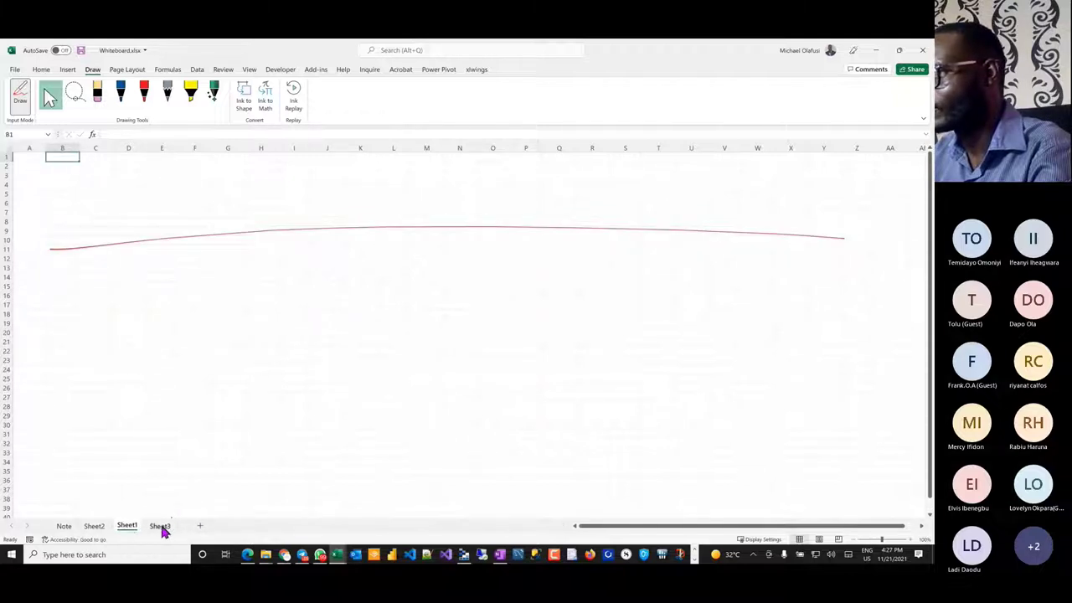
{"action": "left_click", "coordinate": [160, 526]}
{"action": "left_click", "coordinate": [93, 526]}
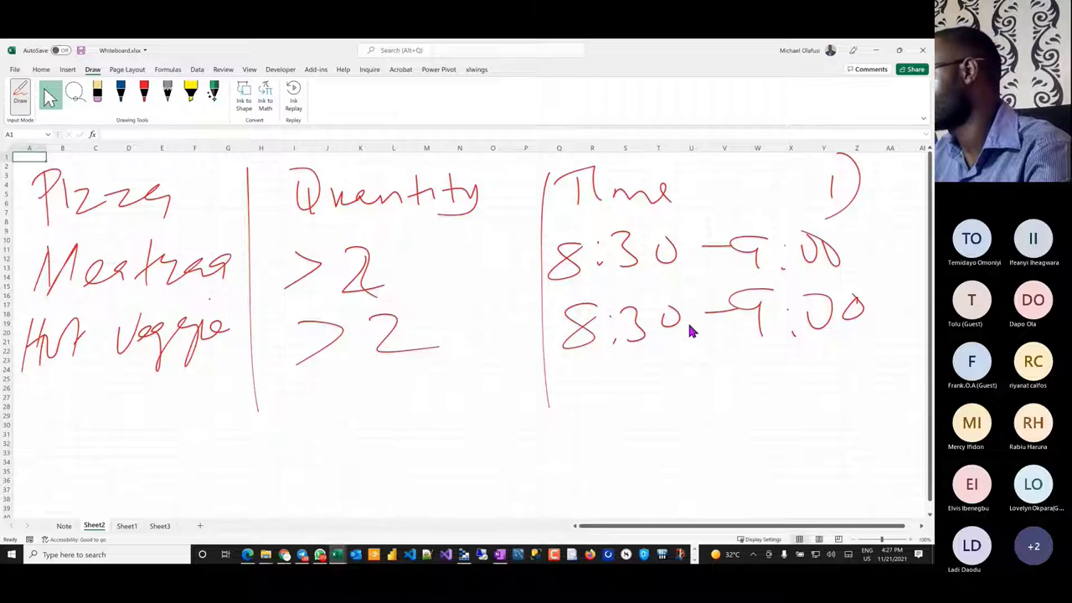
- In the pizza sales workbook, check the Quantity Number Filters without applying any, then select B2:D7
{"action": "key", "text": "alt+Tab"}
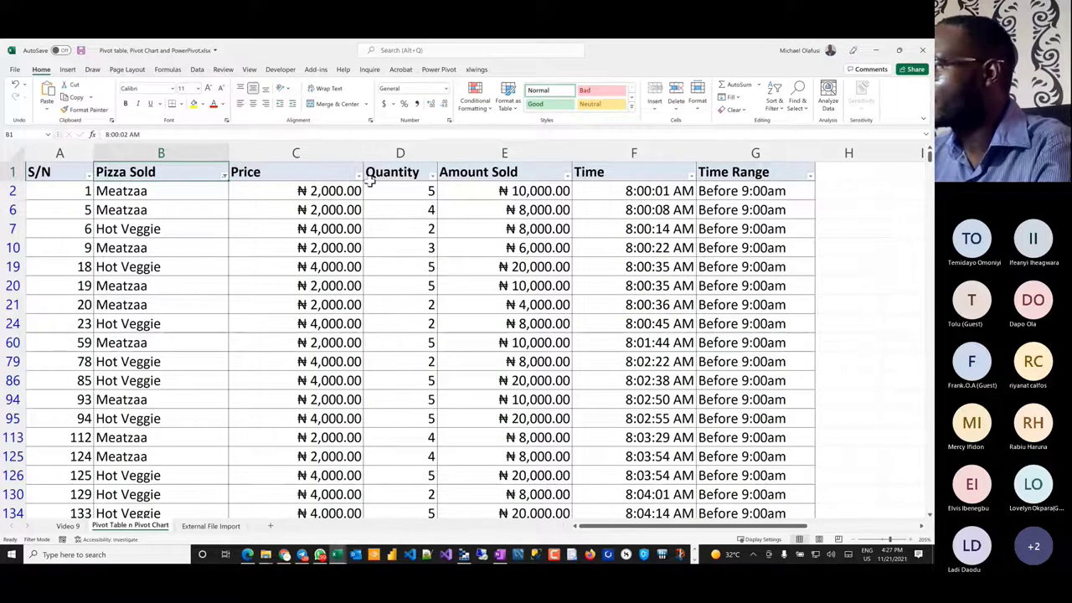
{"action": "left_click", "coordinate": [433, 182]}
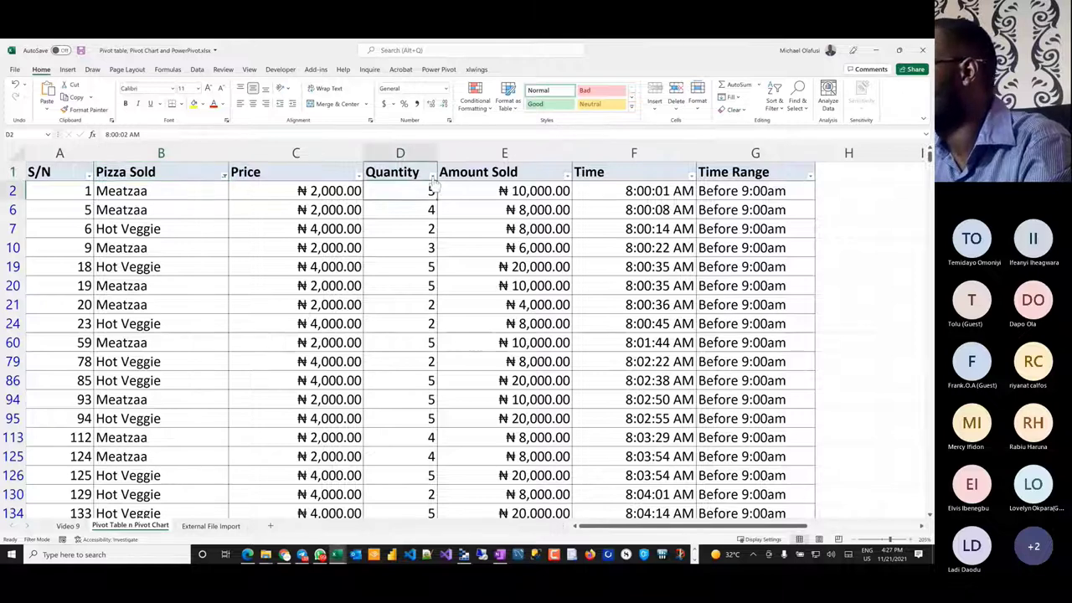
{"action": "left_click", "coordinate": [432, 176]}
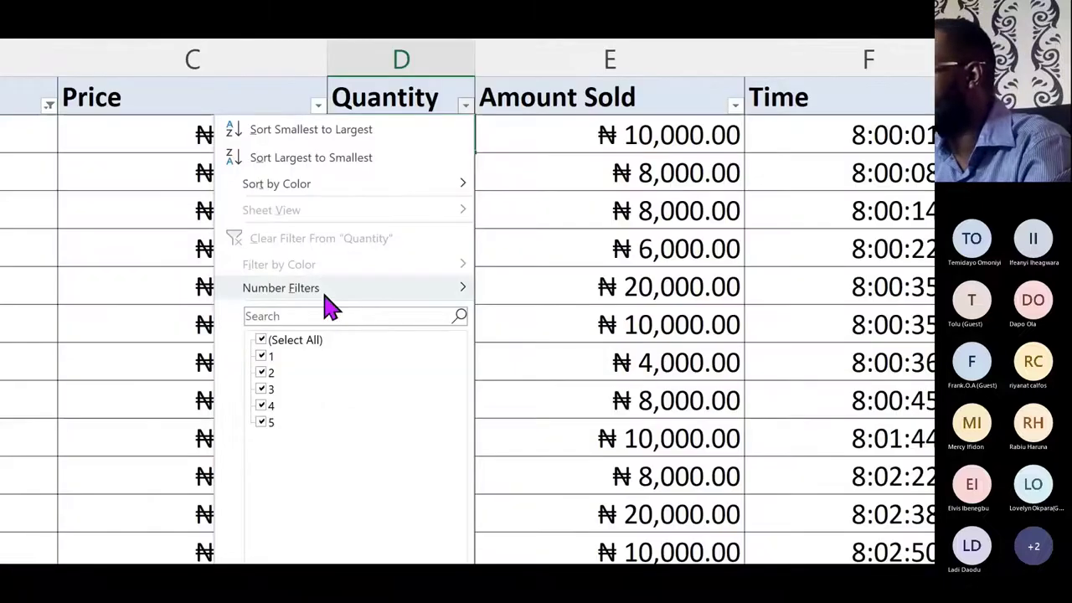
{"action": "mouse_move", "coordinate": [375, 271]}
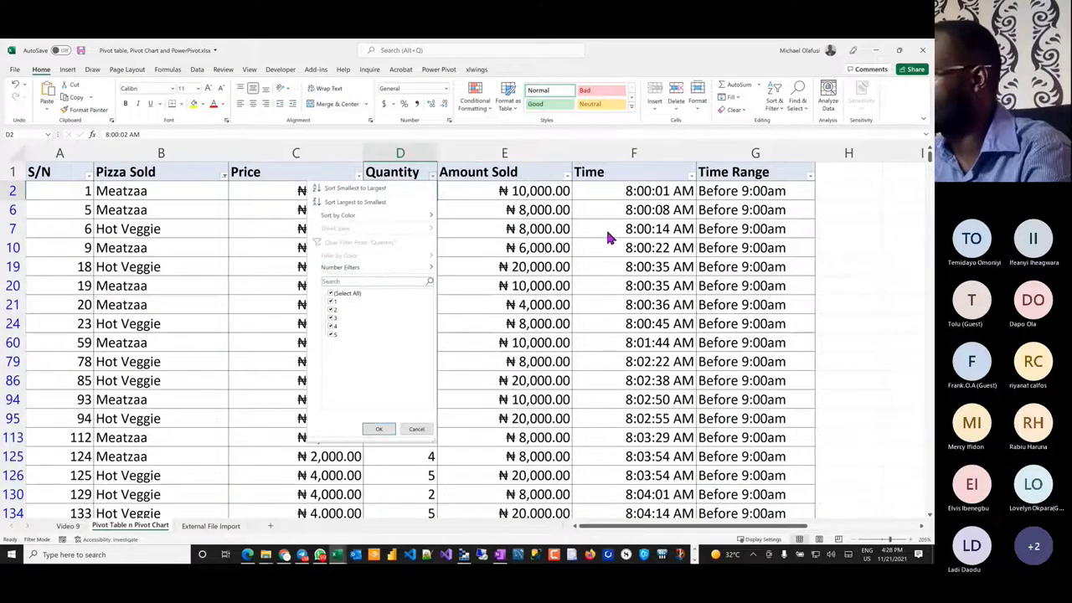
{"action": "left_click", "coordinate": [812, 216]}
{"action": "left_click_drag", "start_coordinate": [170, 195], "coordinate": [381, 231]}
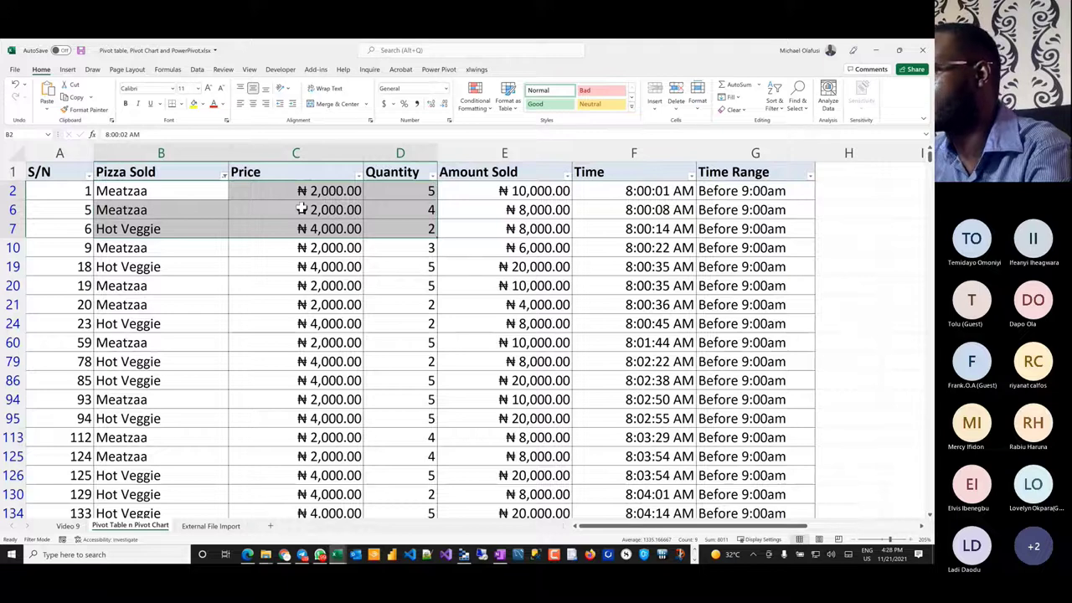
{"action": "key", "text": "Down"}
{"action": "key", "text": "Down"}
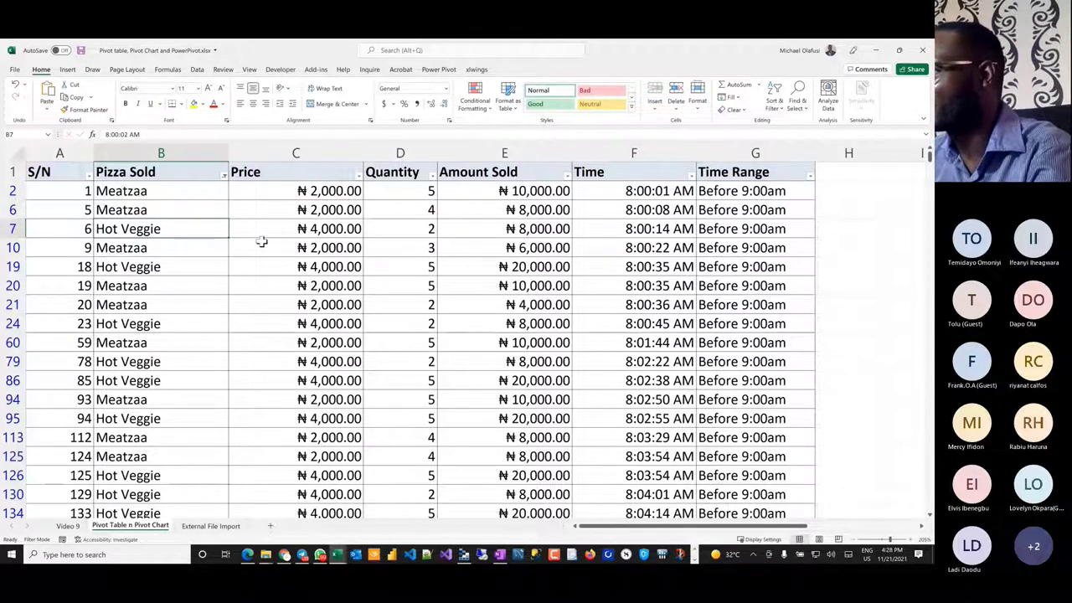
- Filter Pizza Sold to Meatzaa only and Quantity to greater than 2
{"action": "left_click", "coordinate": [224, 175]}
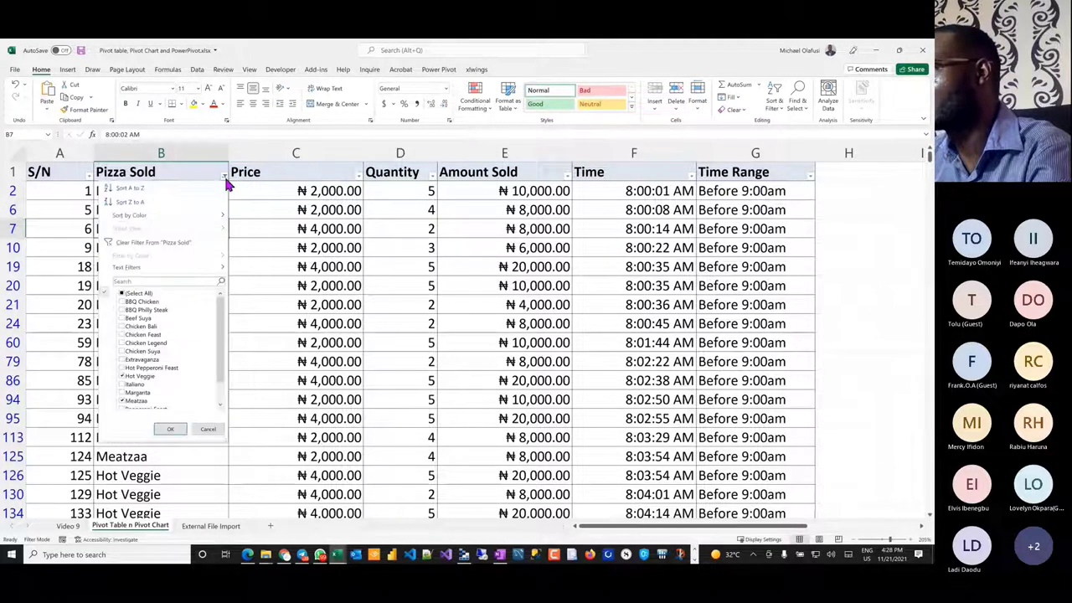
{"action": "left_click", "coordinate": [123, 379]}
{"action": "left_click", "coordinate": [170, 429]}
{"action": "left_click", "coordinate": [432, 175]}
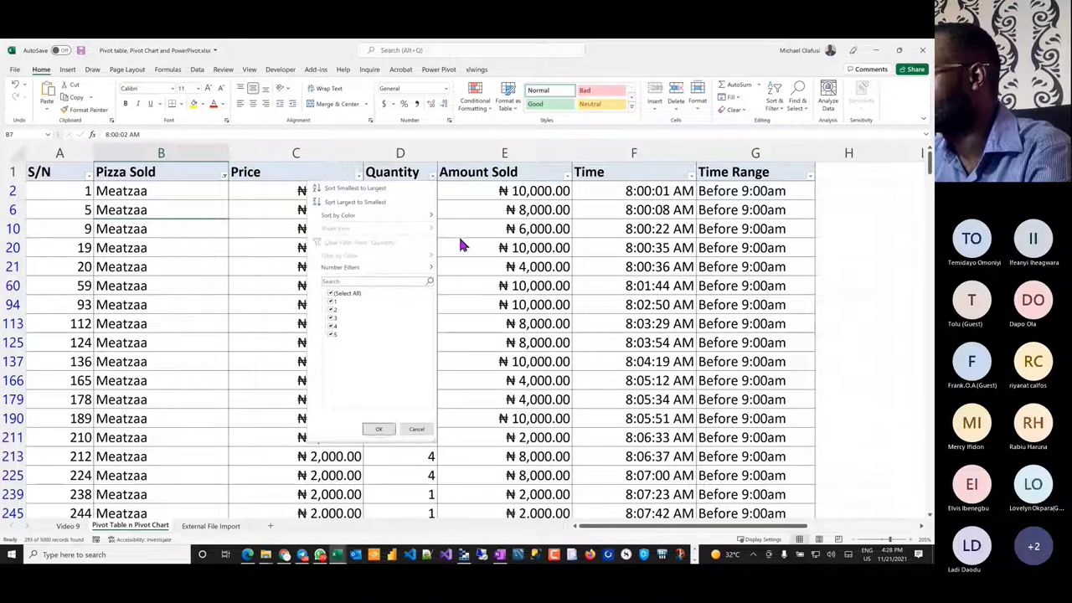
{"action": "mouse_move", "coordinate": [381, 266]}
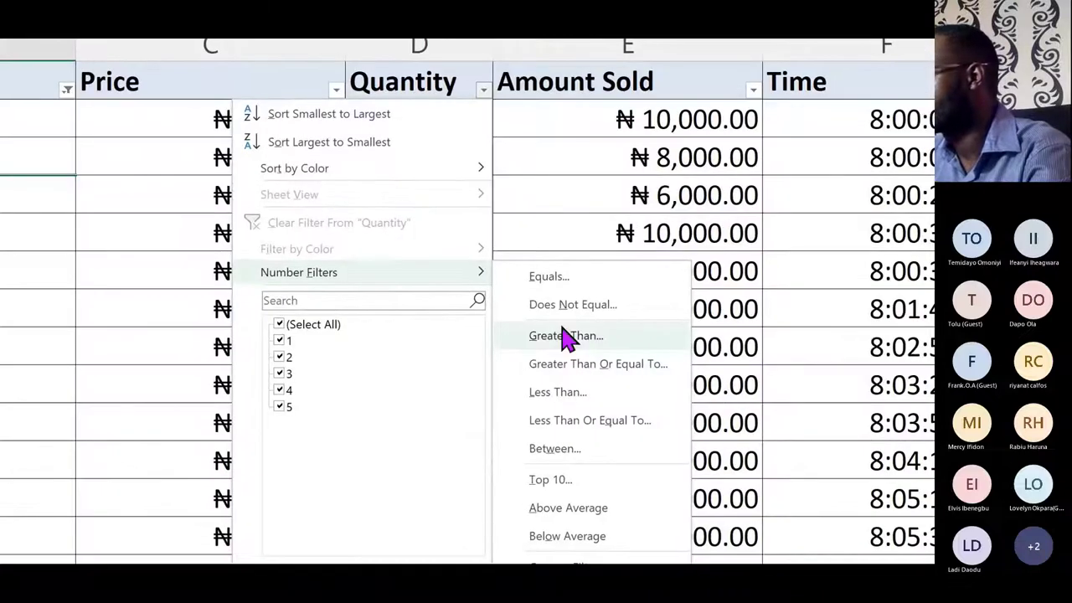
{"action": "left_click", "coordinate": [470, 299]}
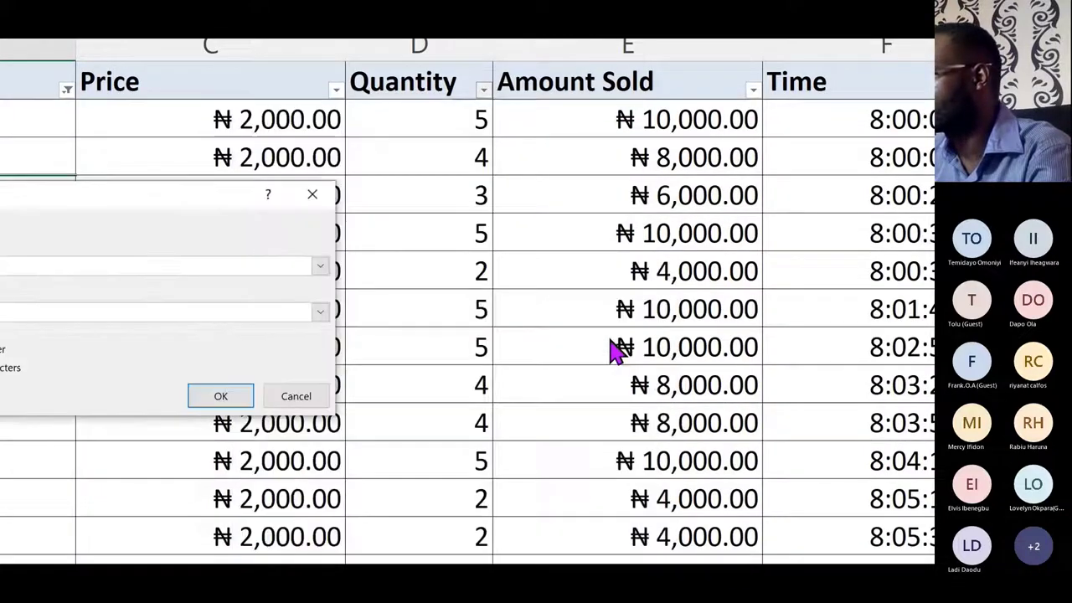
{"action": "type", "text": "2"}
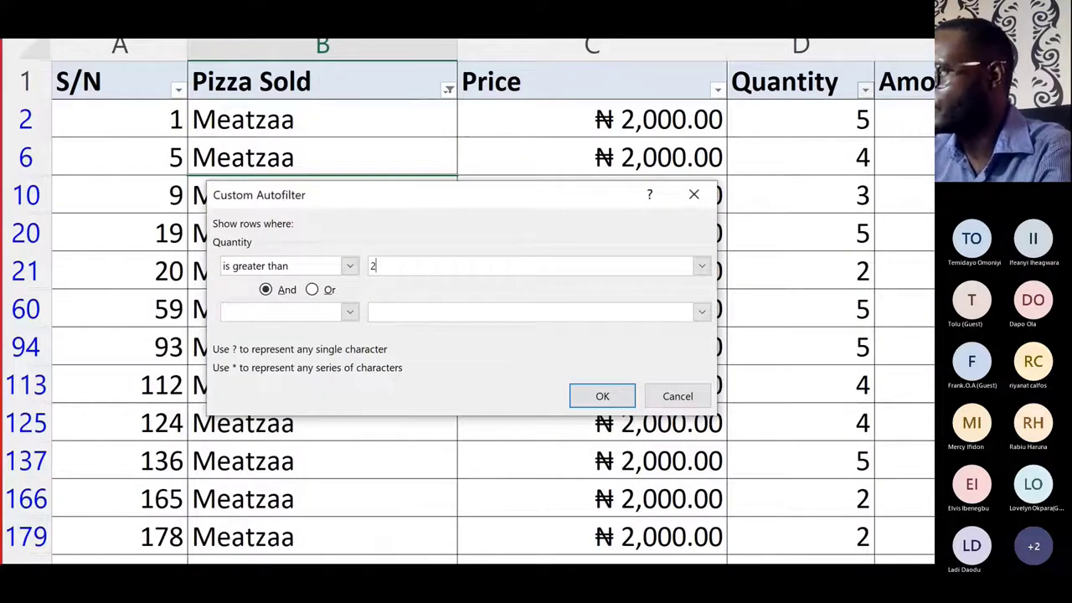
{"action": "left_click", "coordinate": [605, 396]}
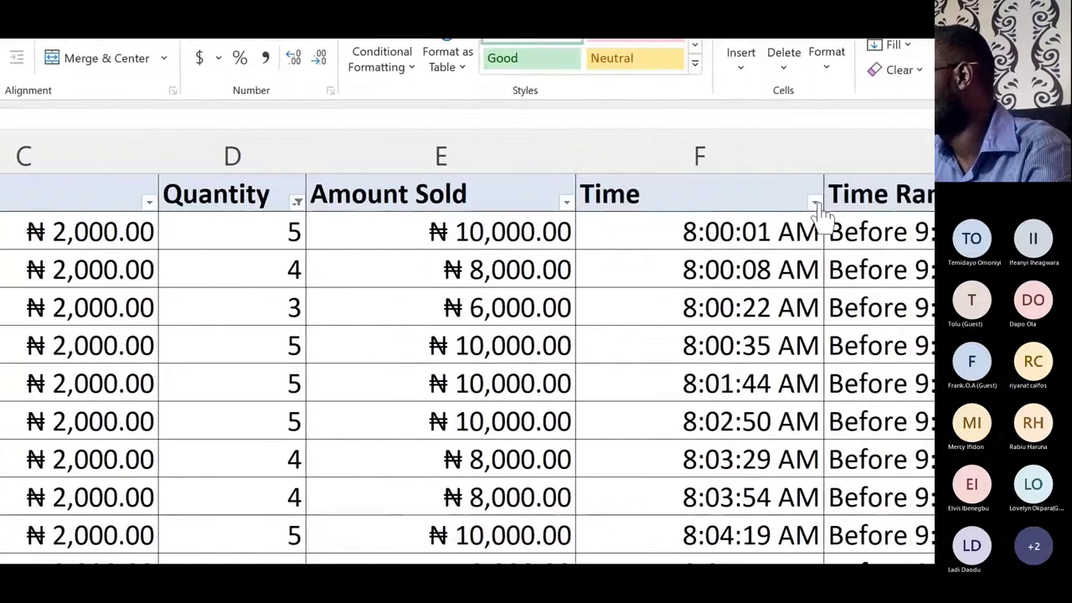
- Filter the Time column to values between 8:30 and 9:00
{"action": "left_click", "coordinate": [843, 202]}
{"action": "mouse_move", "coordinate": [711, 390]}
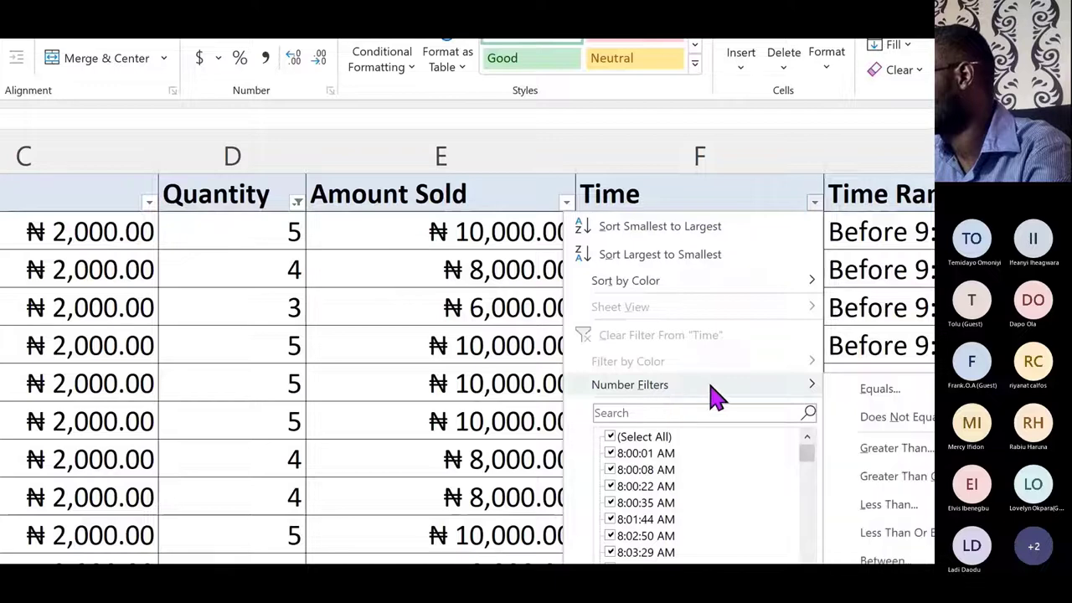
{"action": "left_click", "coordinate": [619, 507]}
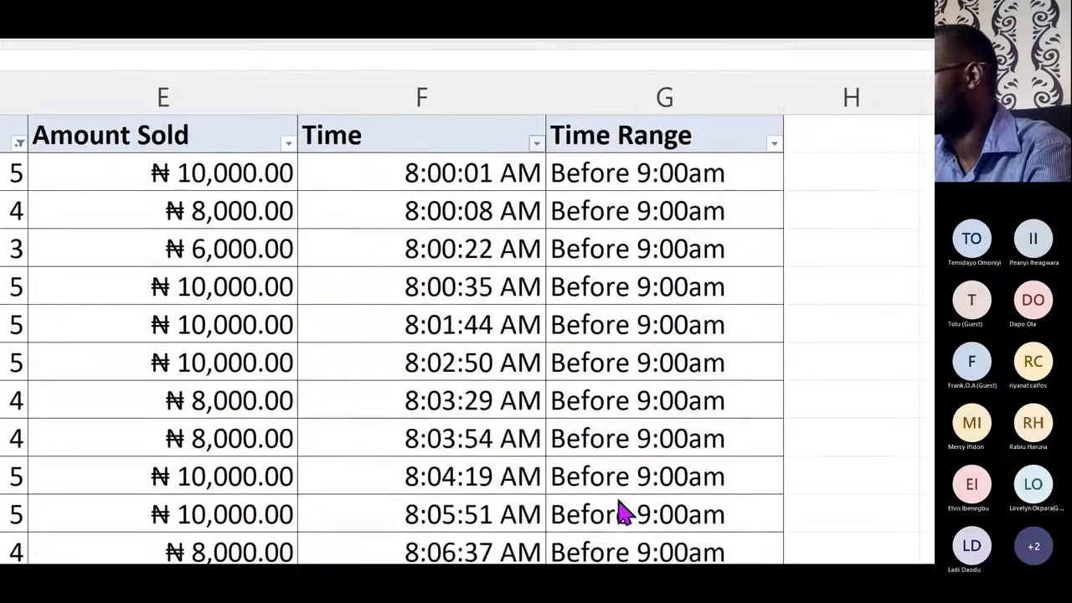
{"action": "type", "text": "9"}
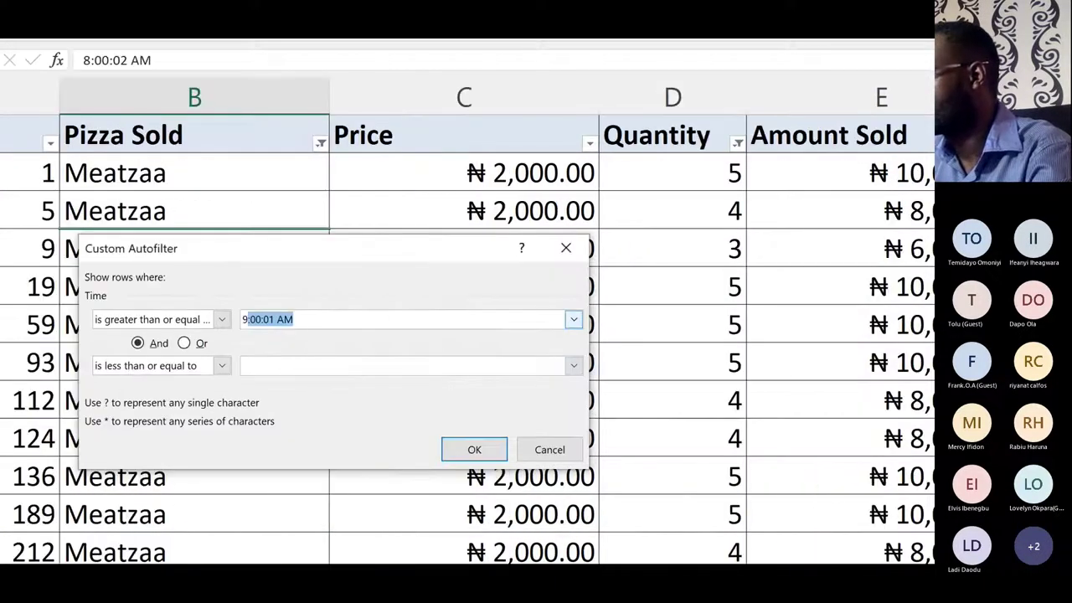
{"action": "type", "text": ":"}
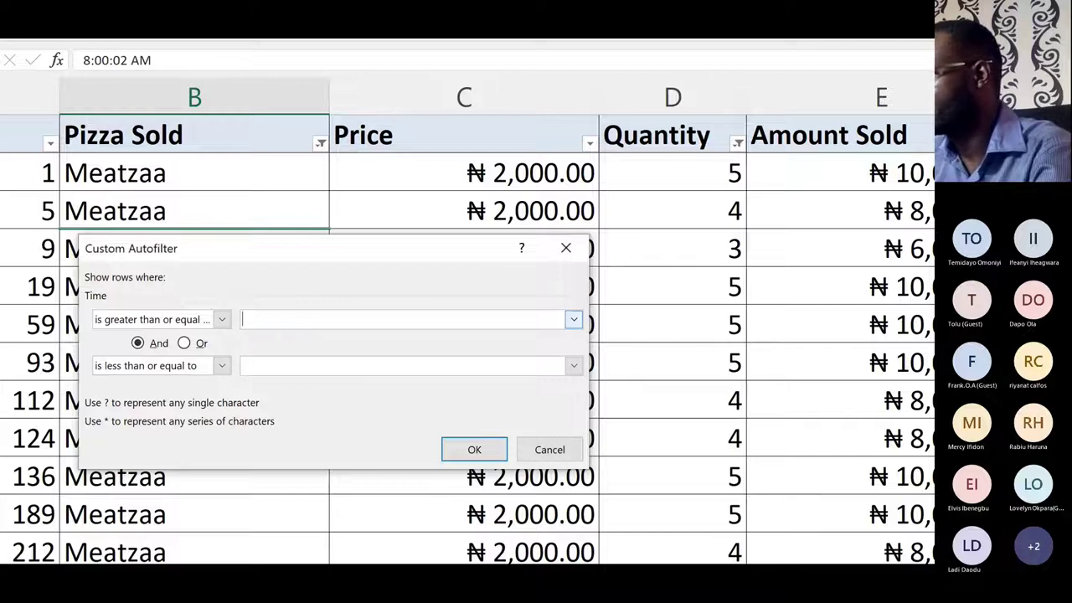
{"action": "type", "text": "8"}
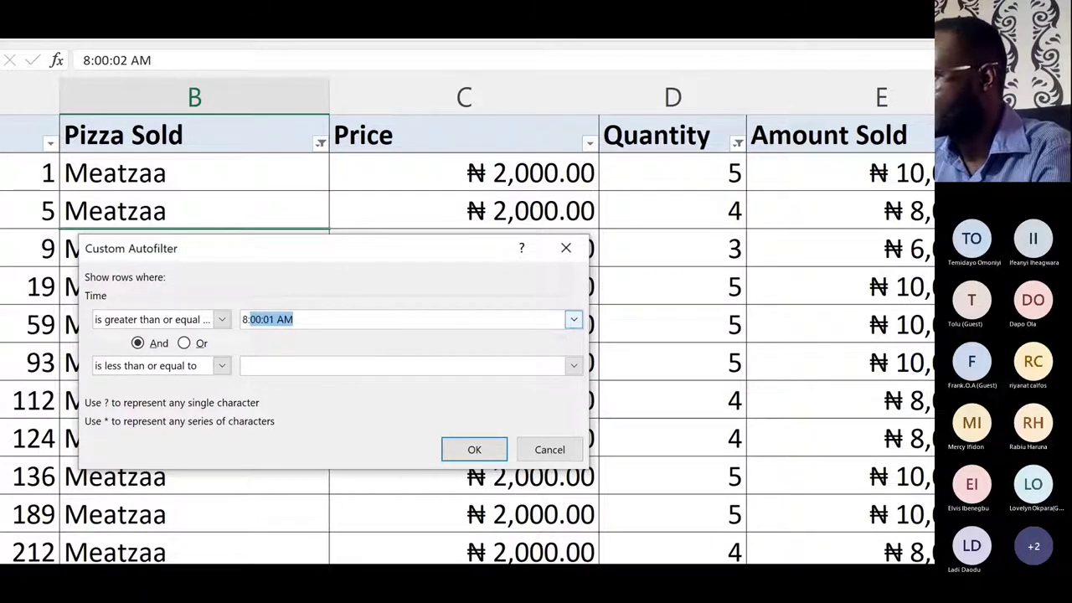
{"action": "type", "text": ":30"}
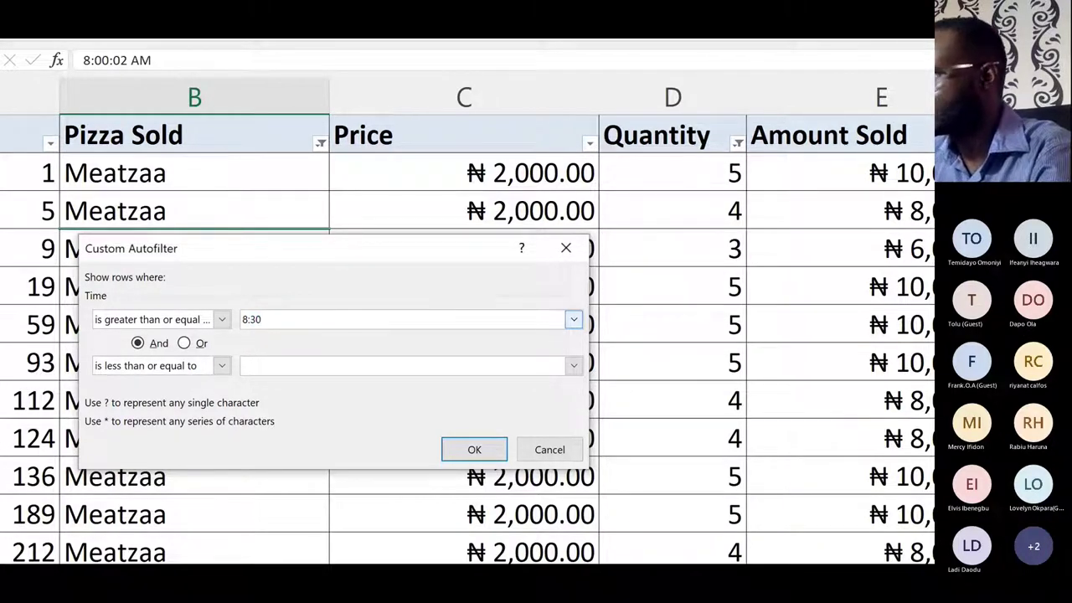
{"action": "left_click", "coordinate": [357, 363]}
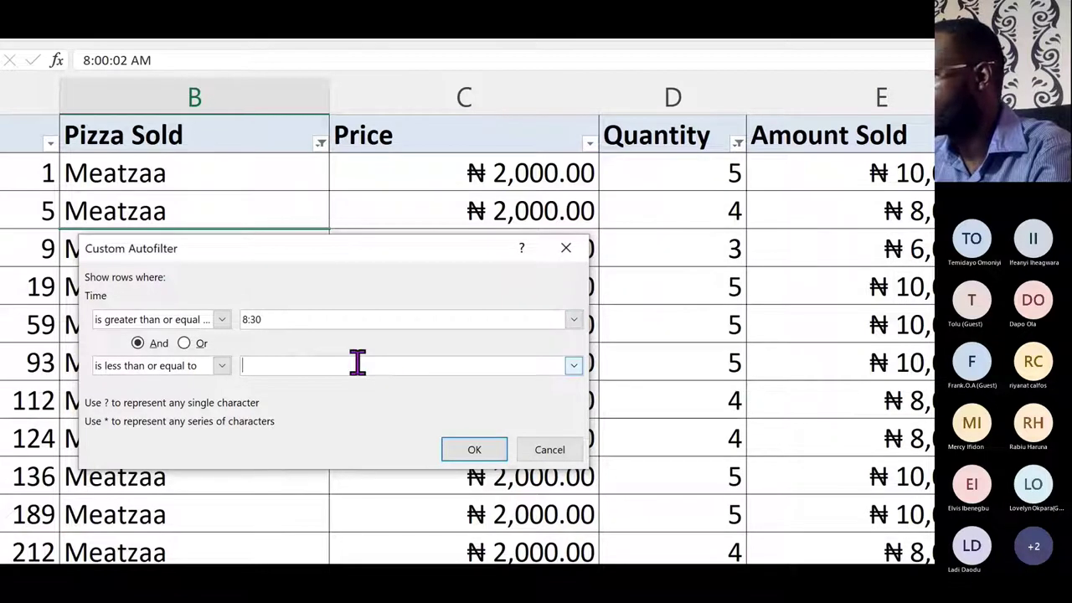
{"action": "type", "text": "9:00"}
{"action": "key", "text": "Delete"}
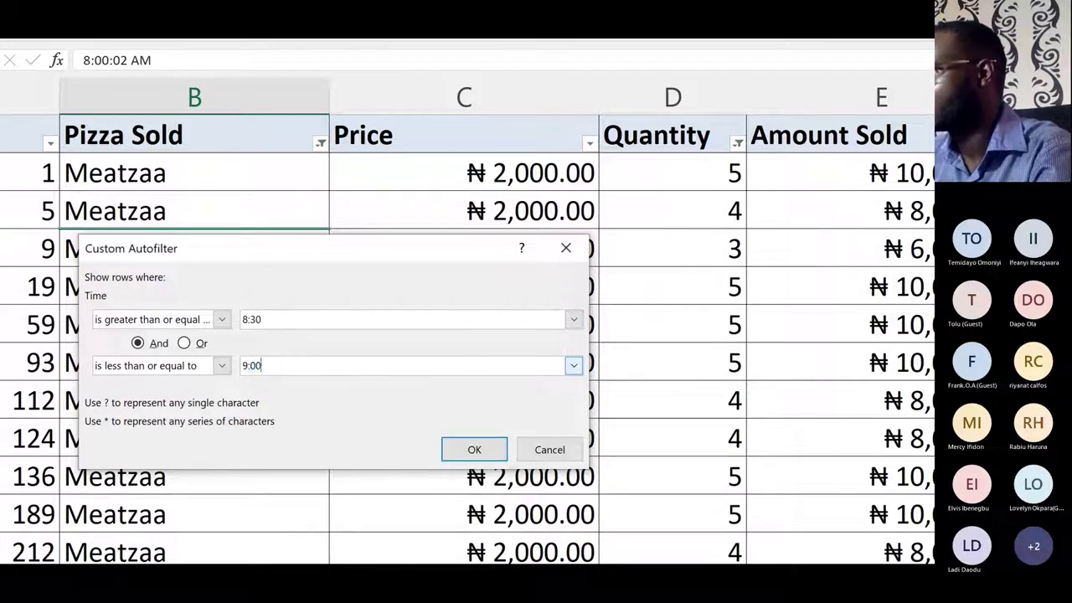
{"action": "left_click", "coordinate": [475, 451]}
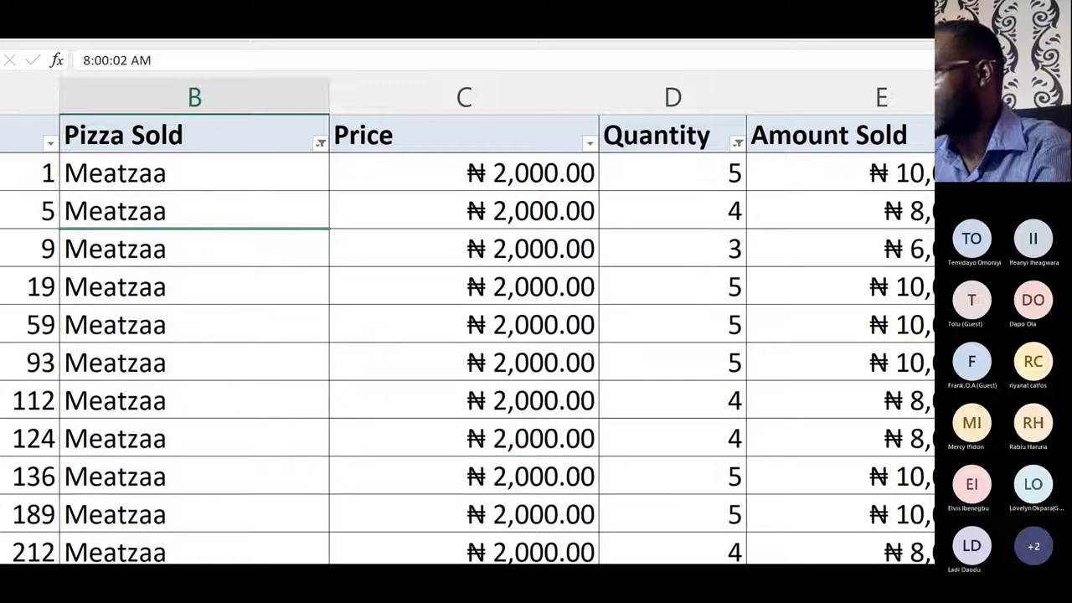
- Copy the whole filtered Meatzaa table and paste it into a new Sheet1
{"action": "left_click", "coordinate": [212, 323]}
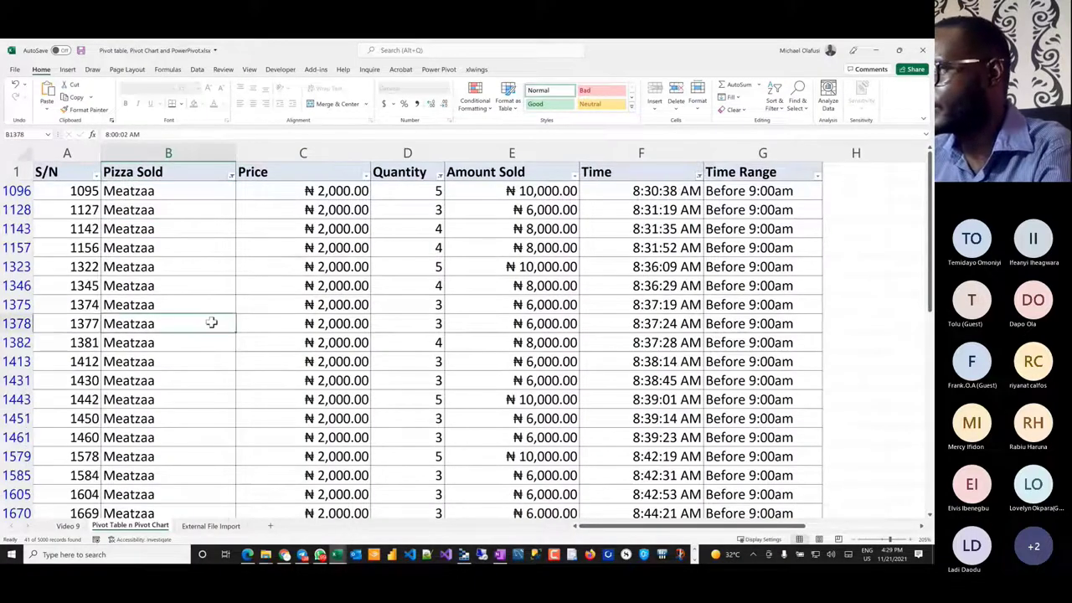
{"action": "key", "text": "ctrl+a"}
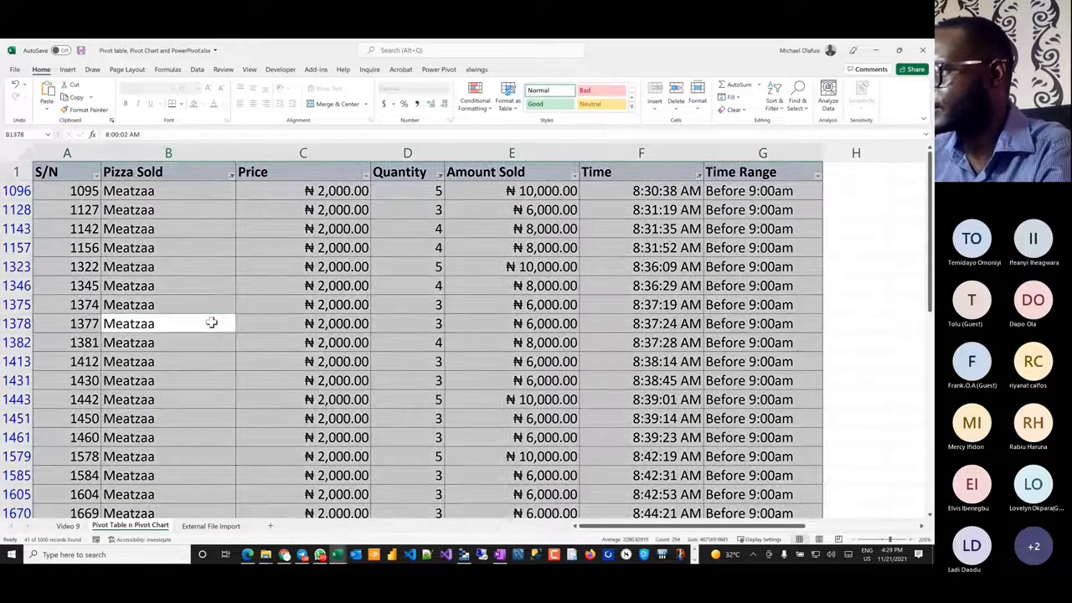
{"action": "key", "text": "ctrl+c"}
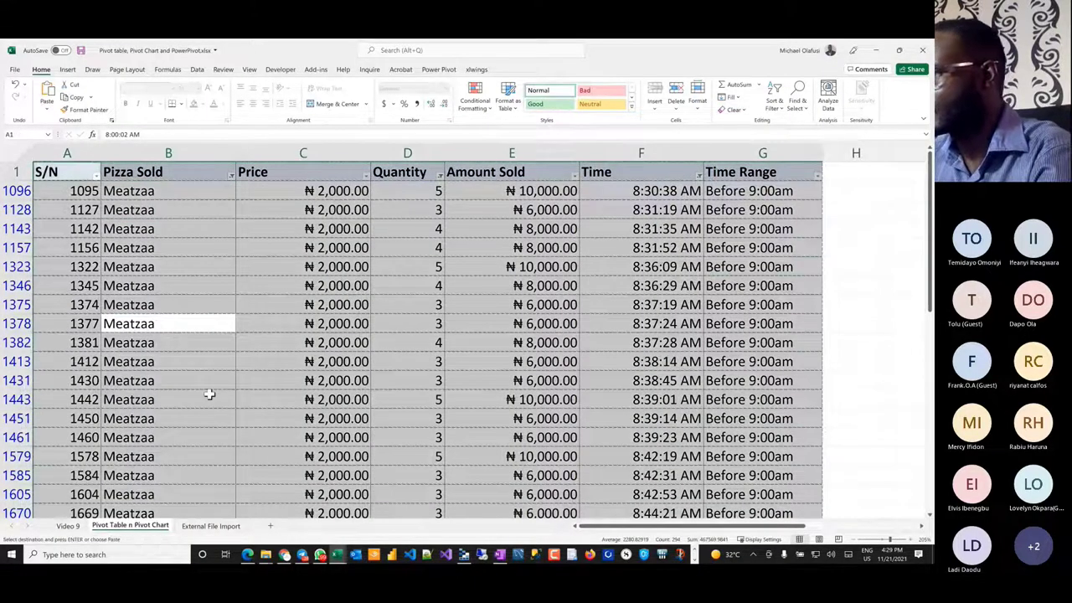
{"action": "left_click", "coordinate": [269, 526]}
{"action": "key", "text": "ctrl+v"}
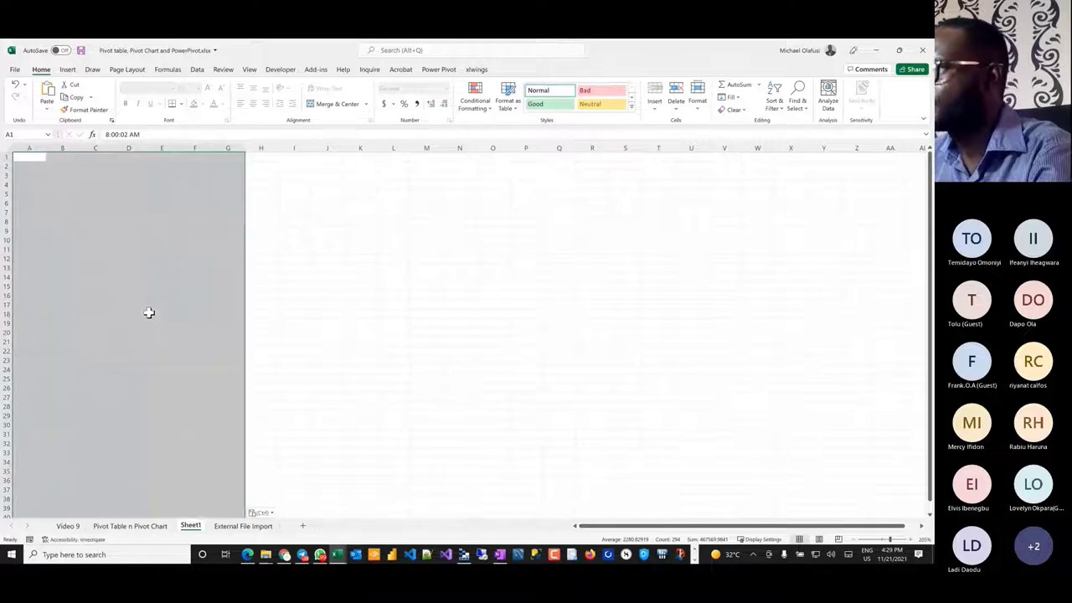
- Keep source column widths for the pasted rows, then return to the Pivot Table n Pivot Chart sheet
{"action": "left_click", "coordinate": [263, 513]}
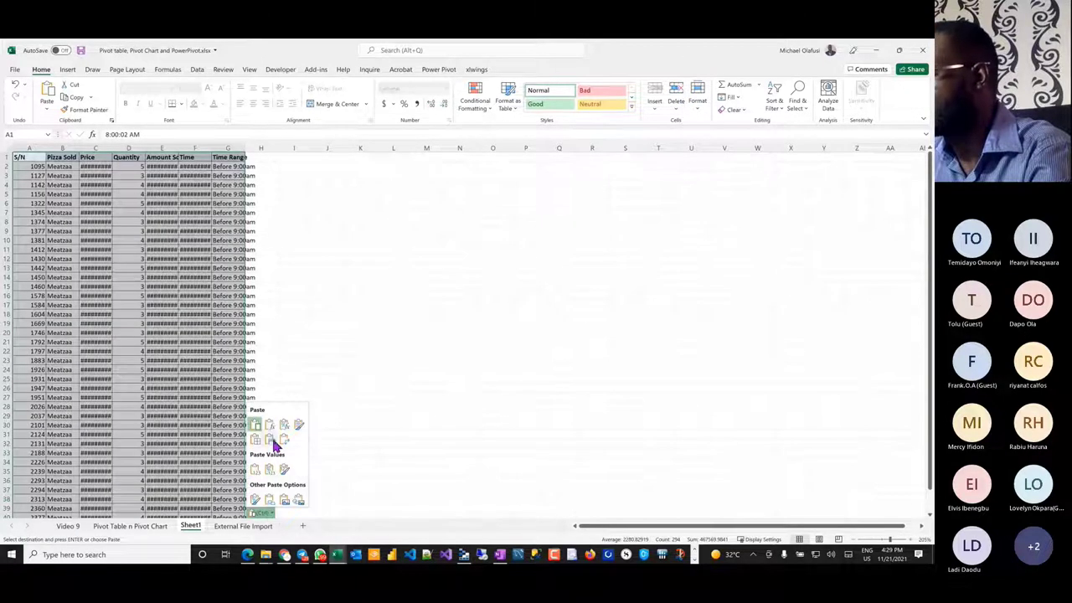
{"action": "left_click", "coordinate": [269, 439]}
{"action": "left_click", "coordinate": [241, 297]}
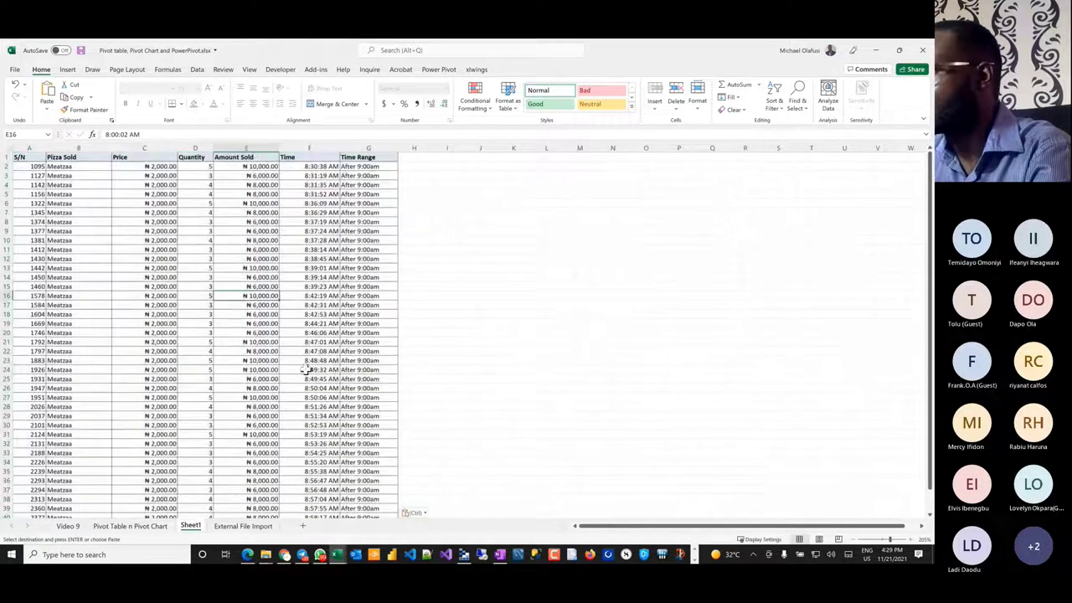
{"action": "scroll", "coordinate": [256, 439], "scroll_direction": "up", "scroll_amount": 3}
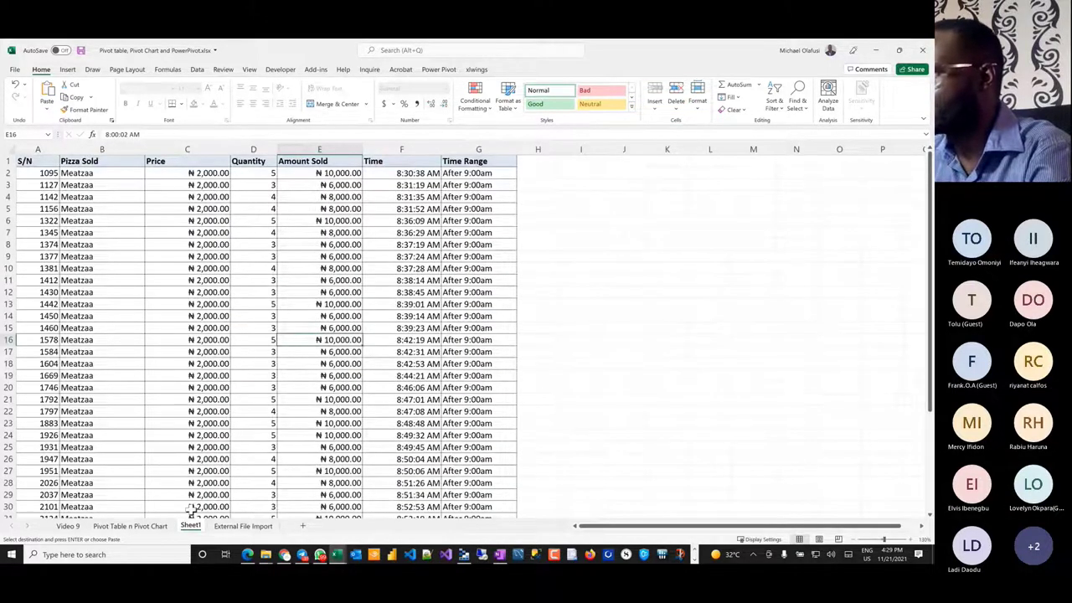
{"action": "left_click", "coordinate": [130, 525]}
{"action": "left_click", "coordinate": [231, 173]}
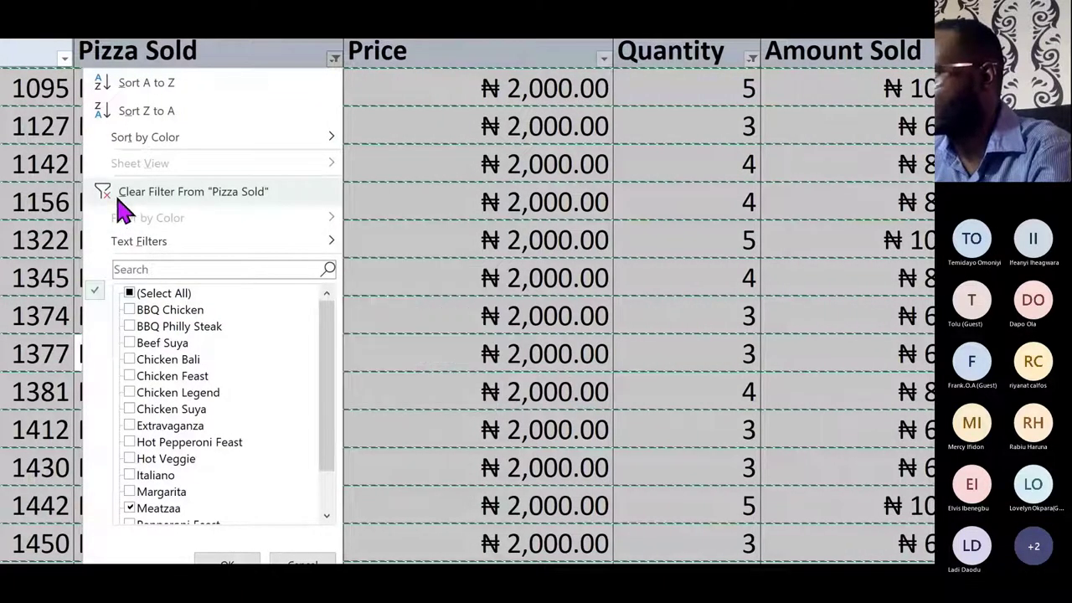
- Change the Pizza Sold filter from Meatzaa to Hot Veggie only
{"action": "left_click", "coordinate": [118, 201]}
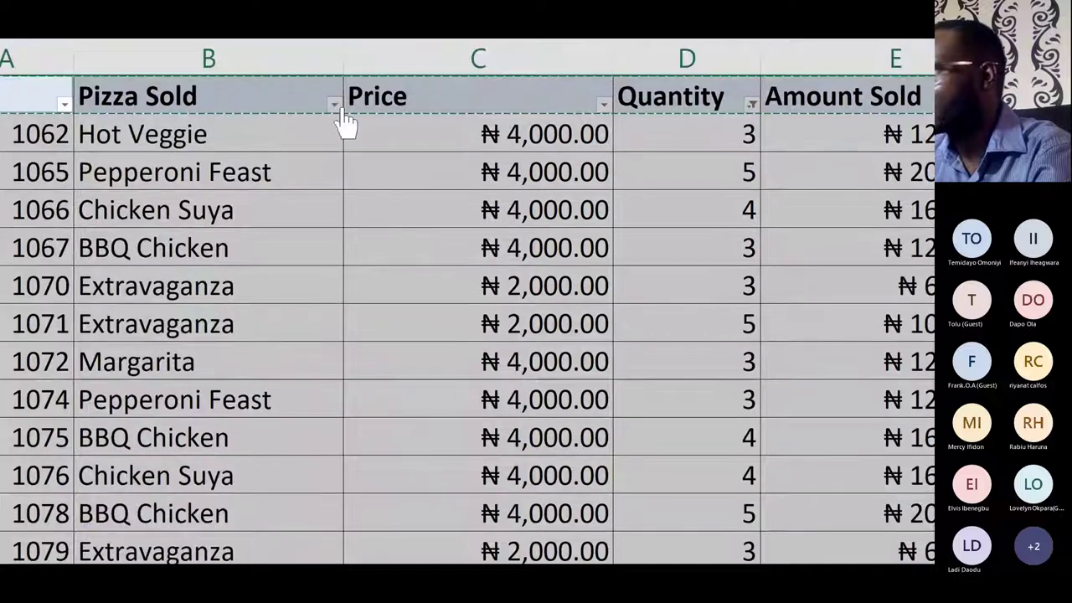
{"action": "left_click", "coordinate": [336, 105]}
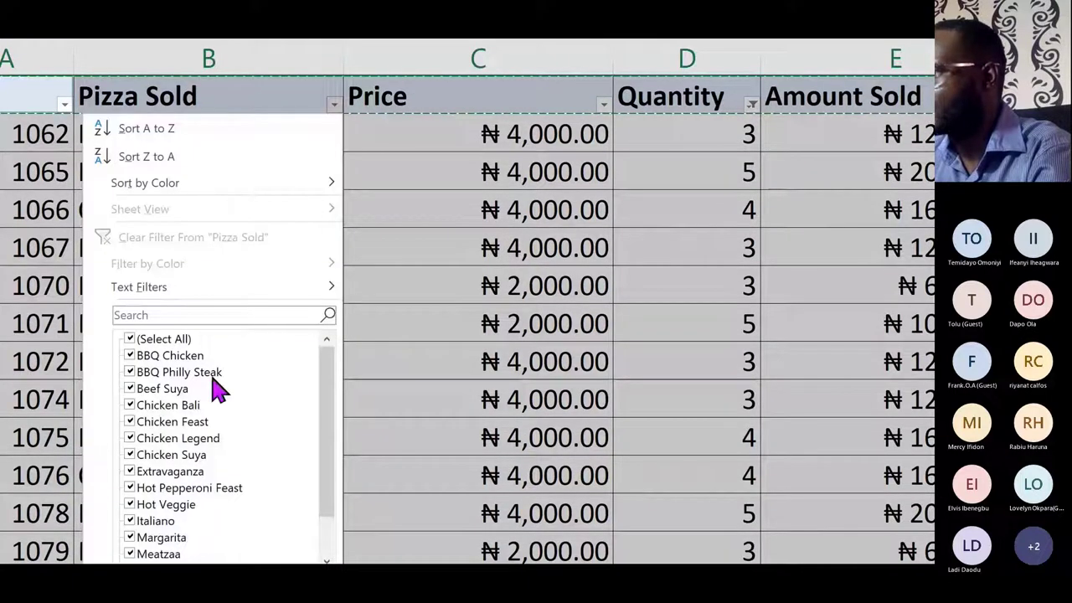
{"action": "left_click", "coordinate": [130, 339]}
{"action": "left_click", "coordinate": [131, 493]}
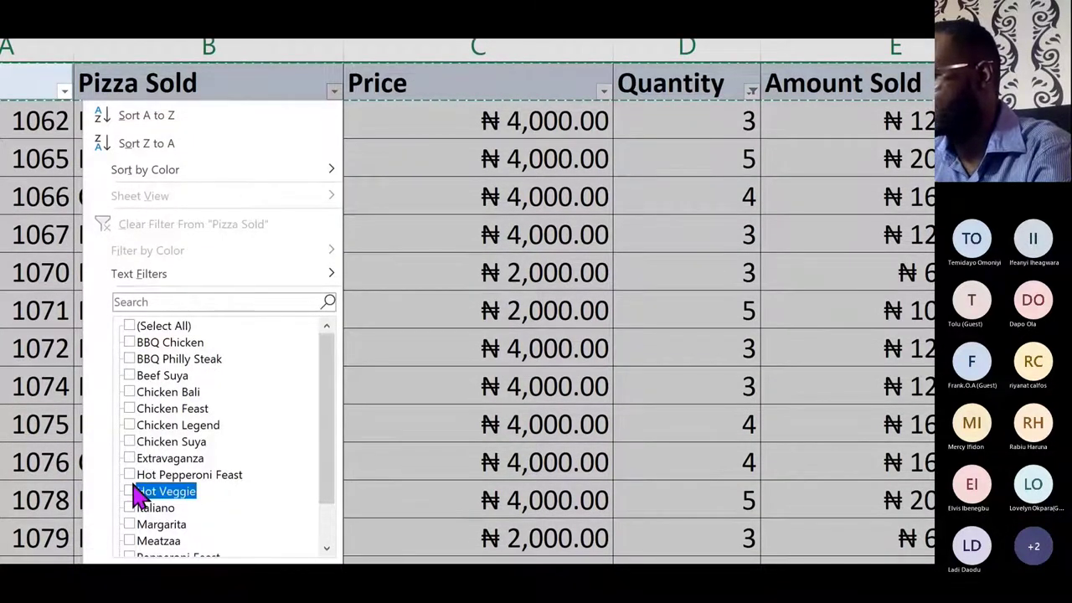
{"action": "left_click", "coordinate": [227, 503]}
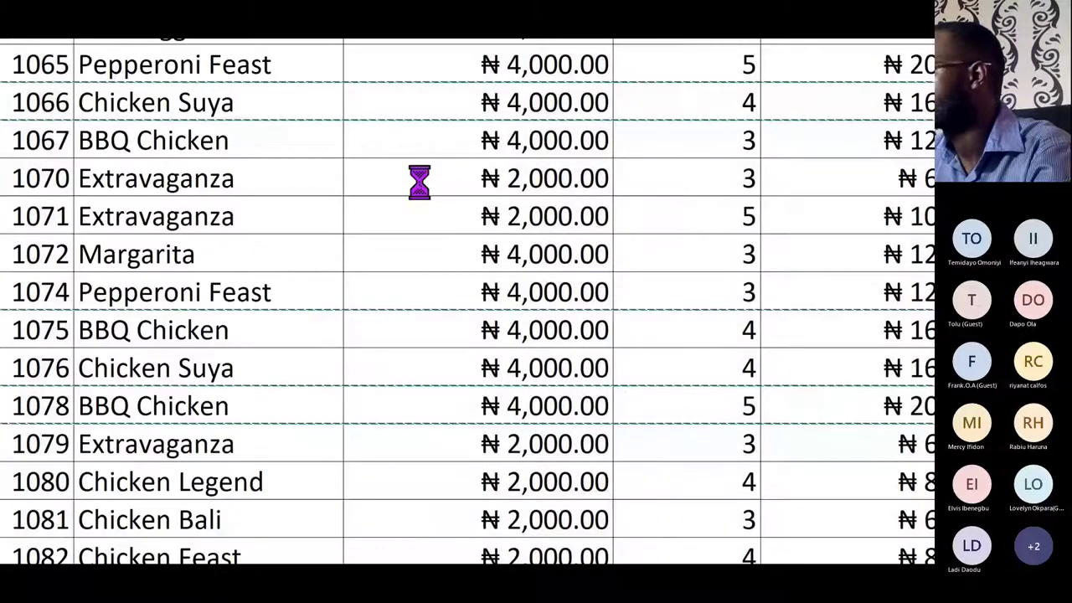
- Filter Quantity to values greater than 3
{"action": "left_click", "coordinate": [751, 244]}
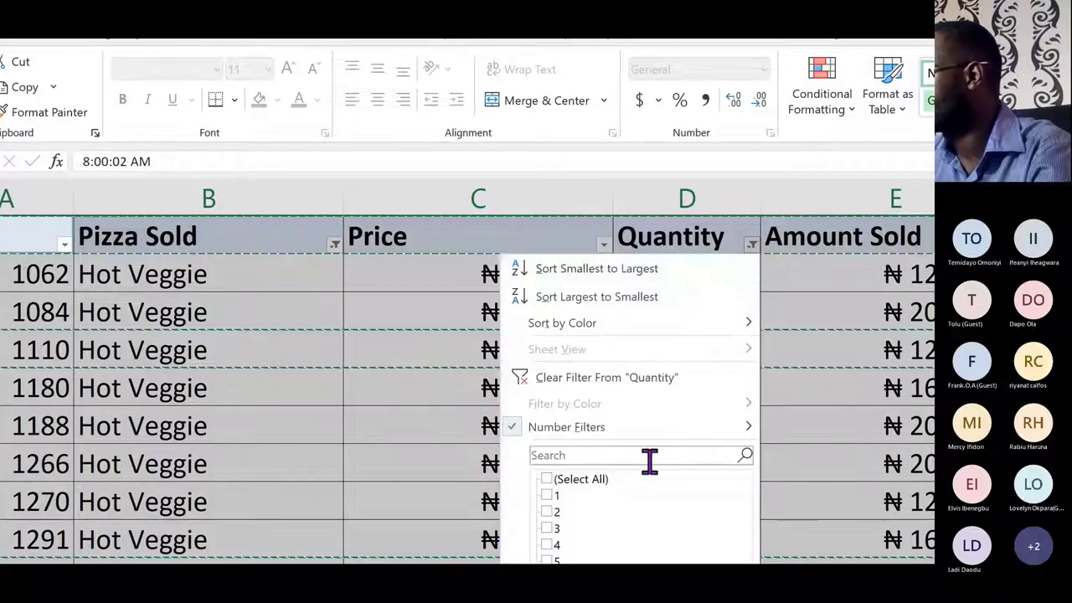
{"action": "mouse_move", "coordinate": [630, 429]}
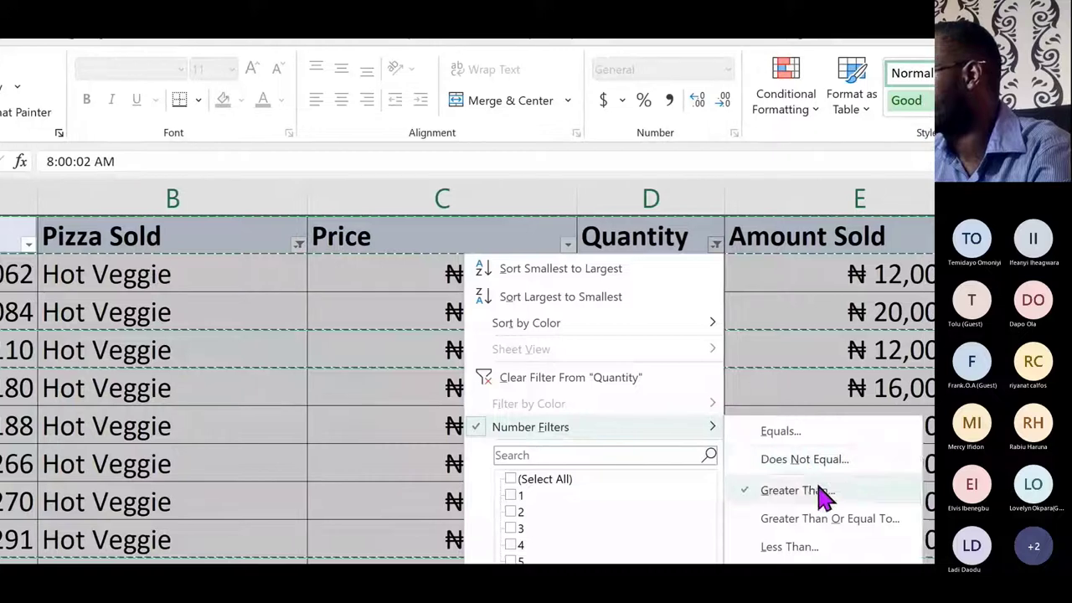
{"action": "left_click", "coordinate": [821, 490]}
{"action": "type", "text": "3"}
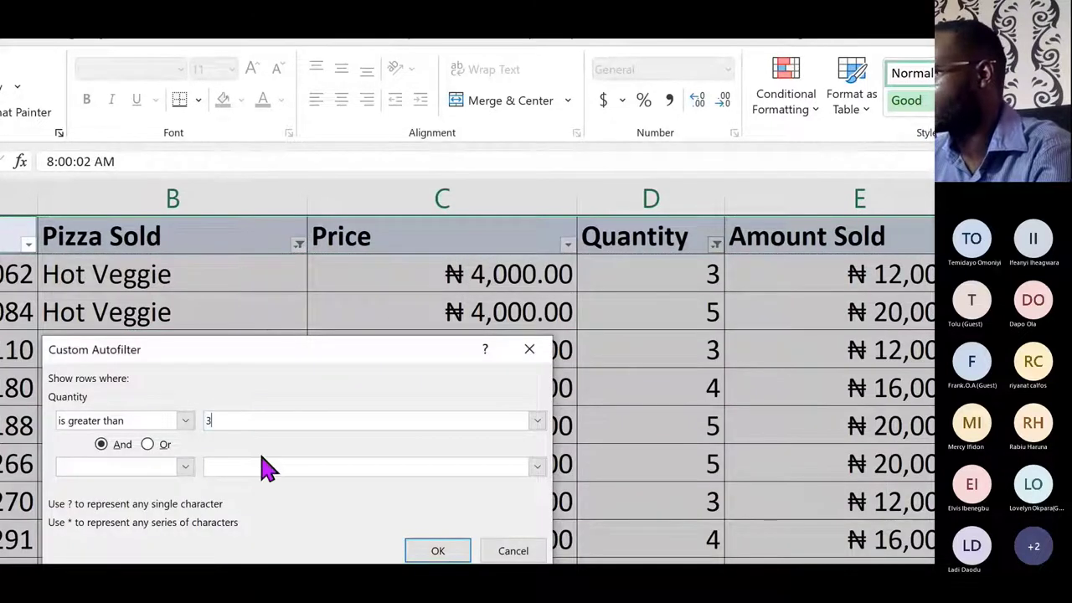
{"action": "left_click", "coordinate": [437, 425]}
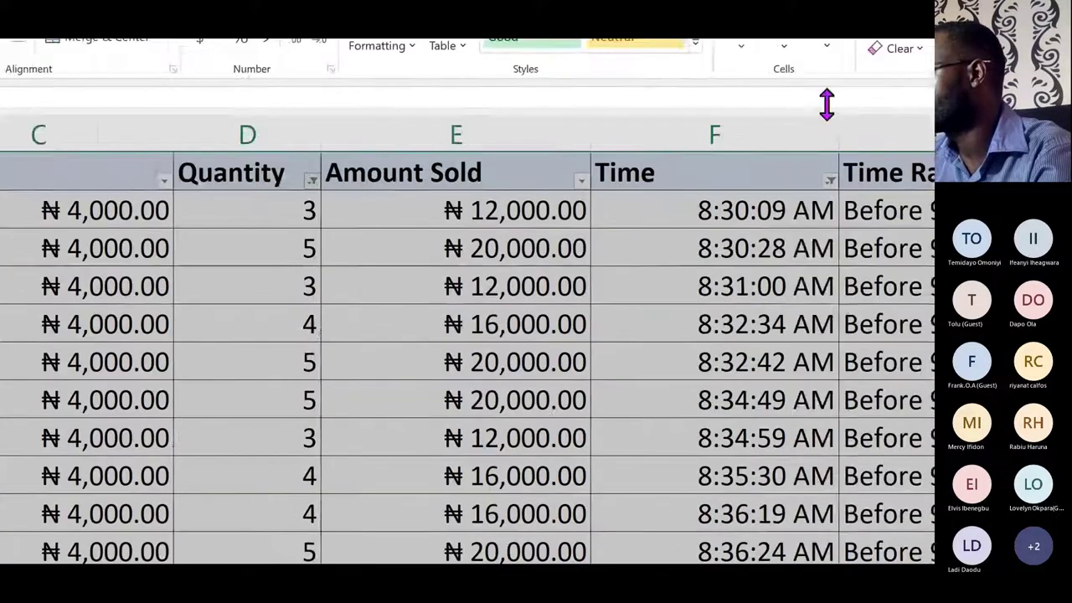
- Set the Time filter to greater than or equal to 8:40 and less than or equal to 9:20
{"action": "left_click", "coordinate": [554, 184]}
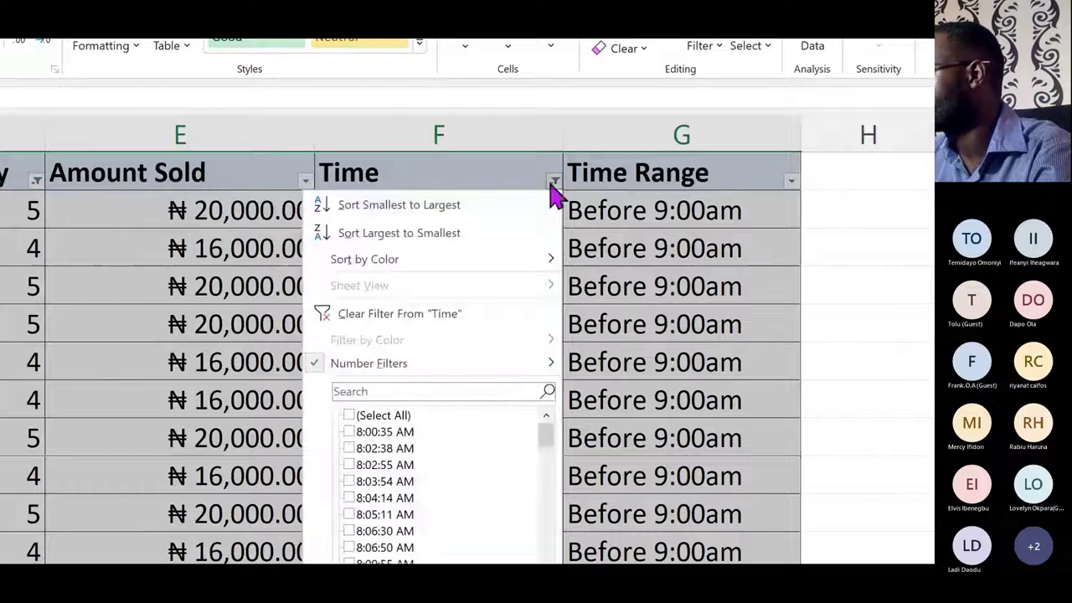
{"action": "mouse_move", "coordinate": [474, 369]}
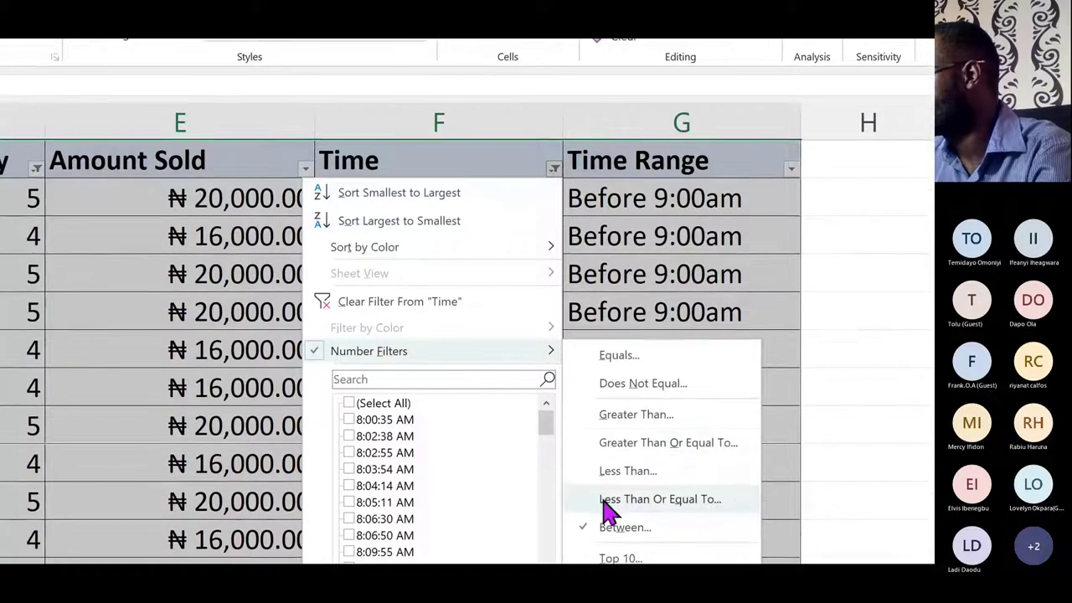
{"action": "left_click", "coordinate": [607, 512]}
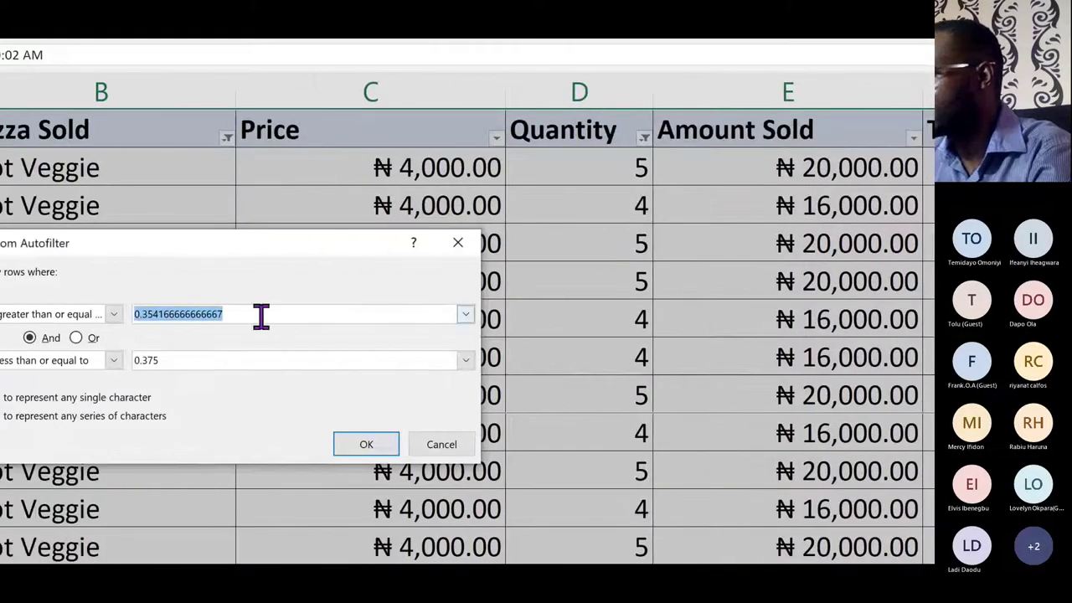
{"action": "key", "text": "Down"}
{"action": "type", "text": "8:4"}
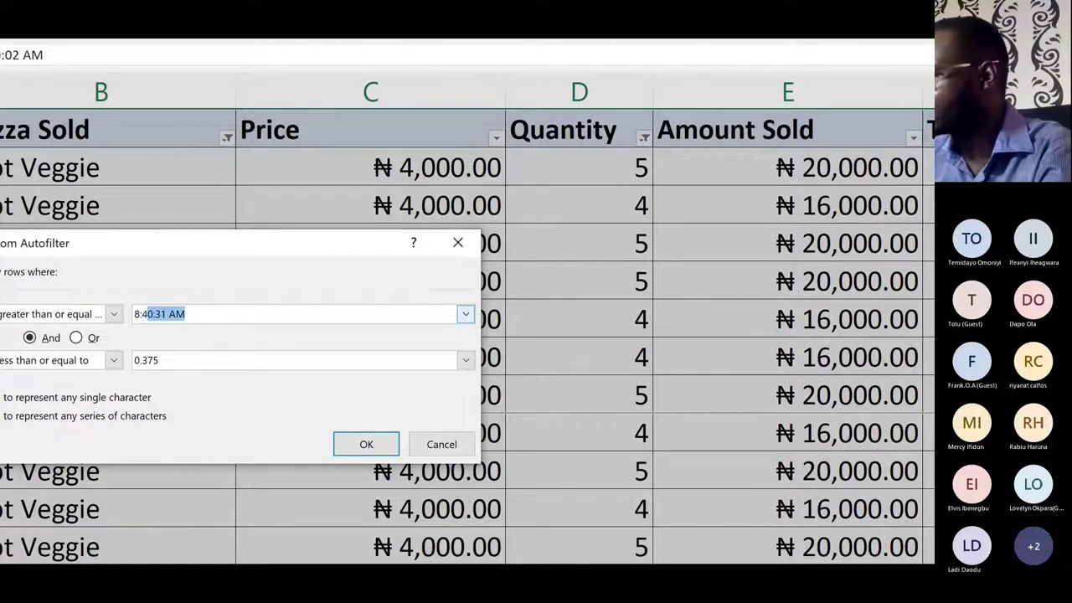
{"action": "type", "text": "0"}
{"action": "key", "text": "Delete"}
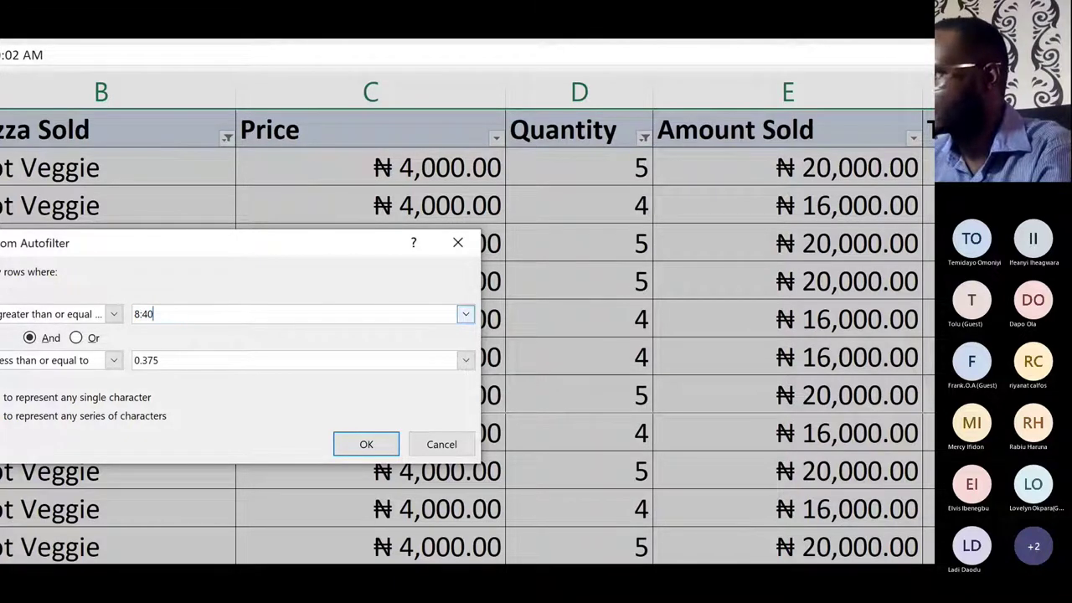
{"action": "double_click", "coordinate": [210, 364]}
{"action": "double_click", "coordinate": [226, 359]}
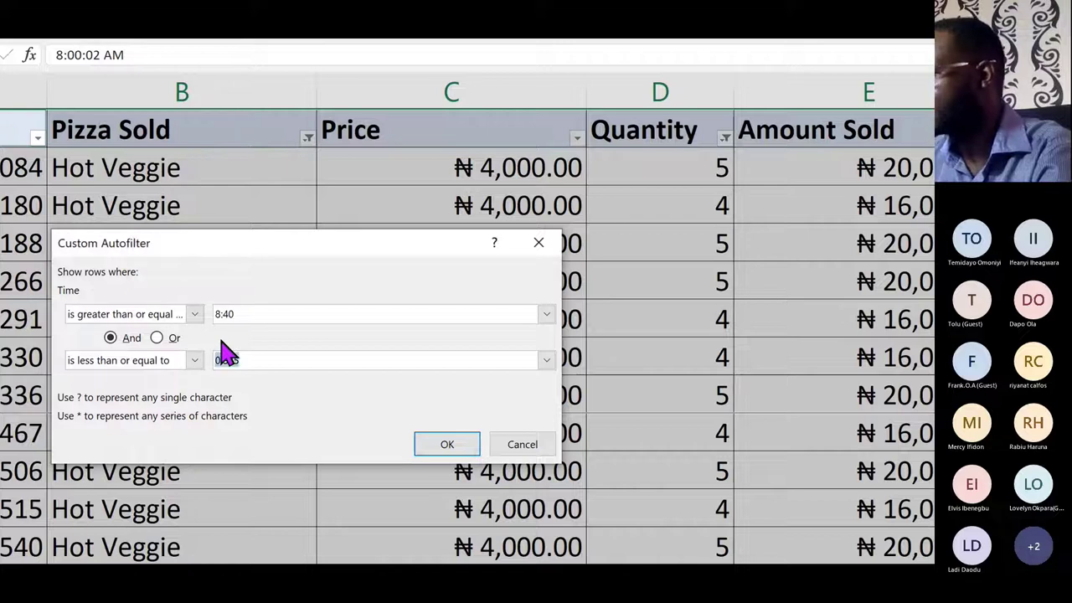
{"action": "type", "text": "9"}
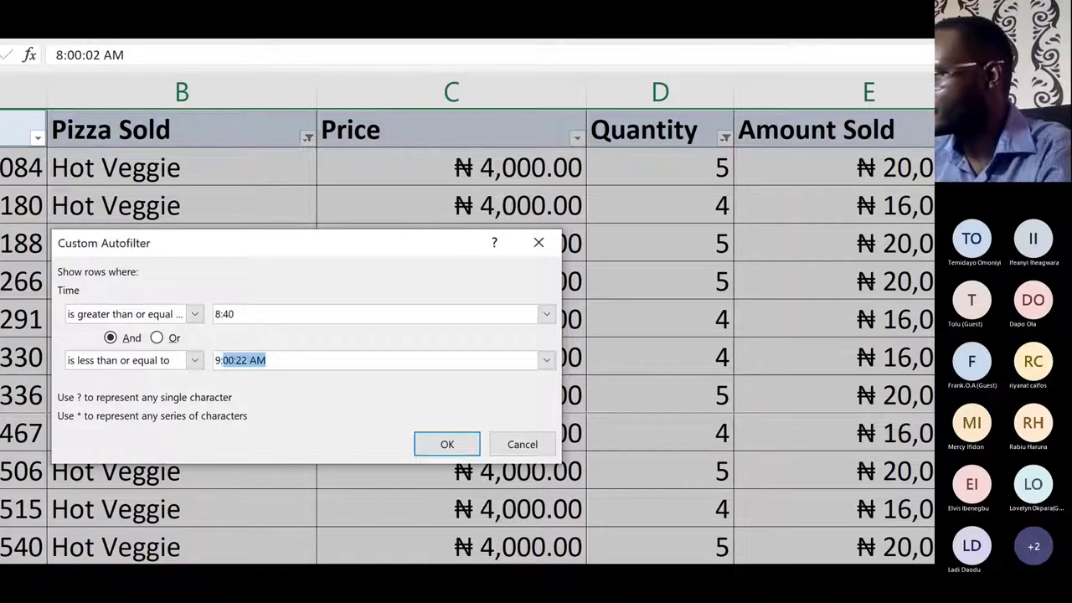
{"action": "type", "text": ":20"}
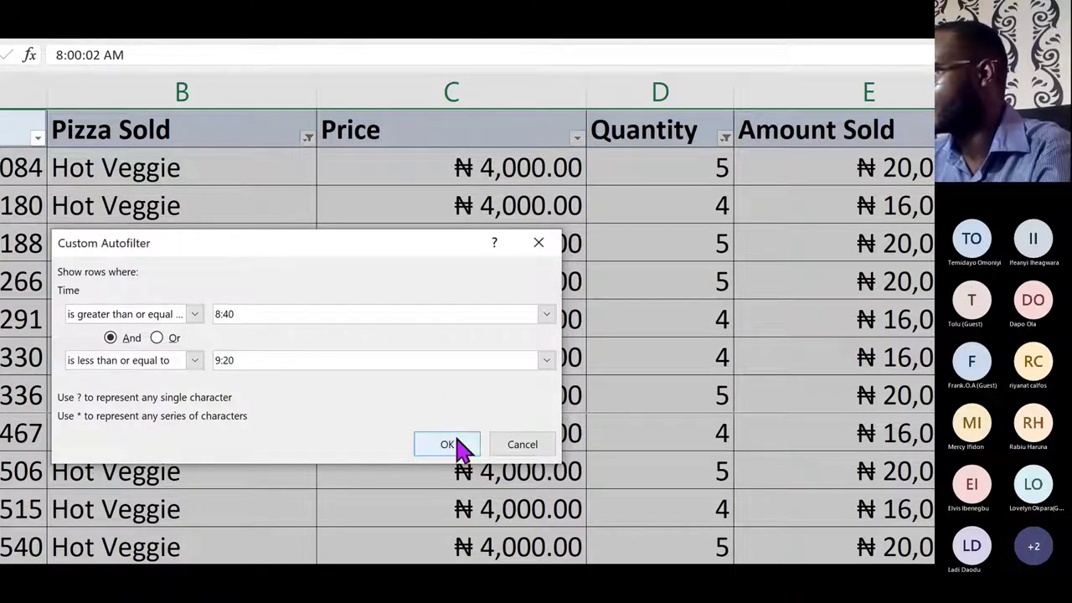
{"action": "left_click", "coordinate": [461, 448]}
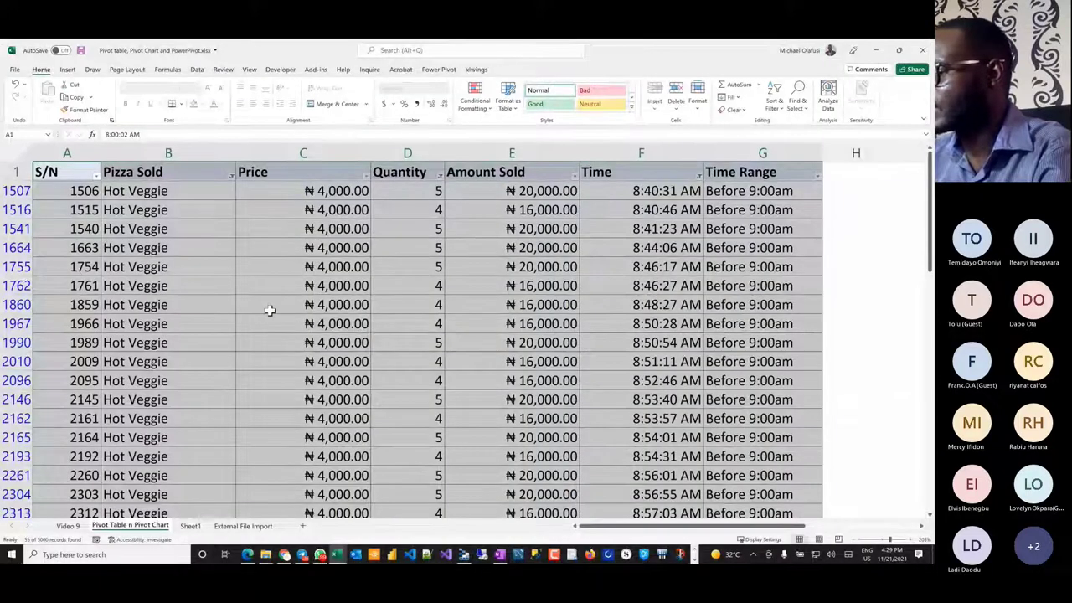
- Copy the filtered Hot Veggie rows and paste them at A43 below the Meatzaa data on Sheet1
{"action": "left_click", "coordinate": [385, 395]}
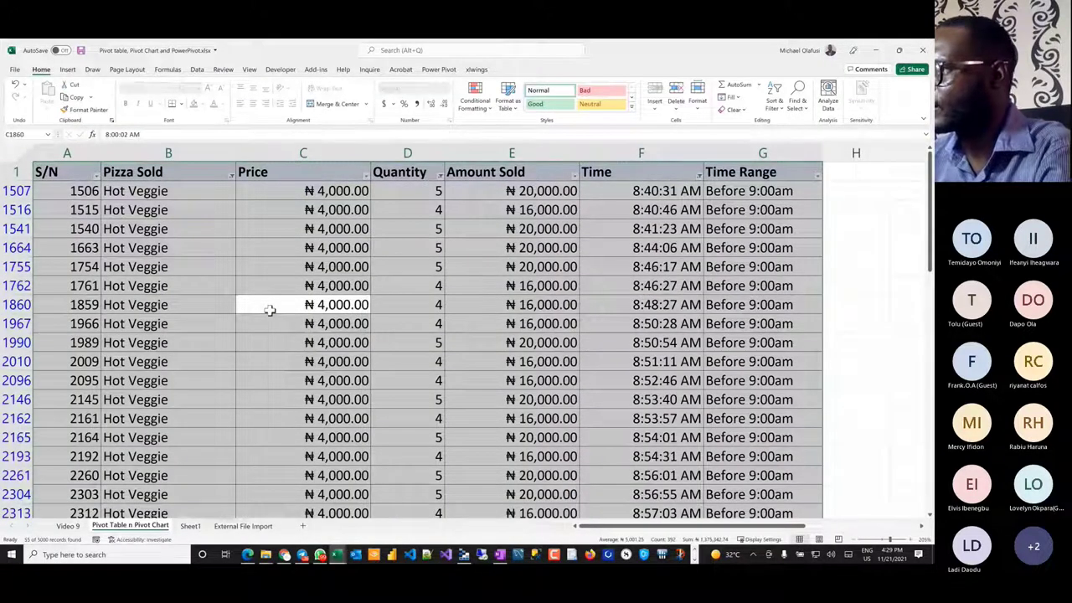
{"action": "key", "text": "ctrl+c"}
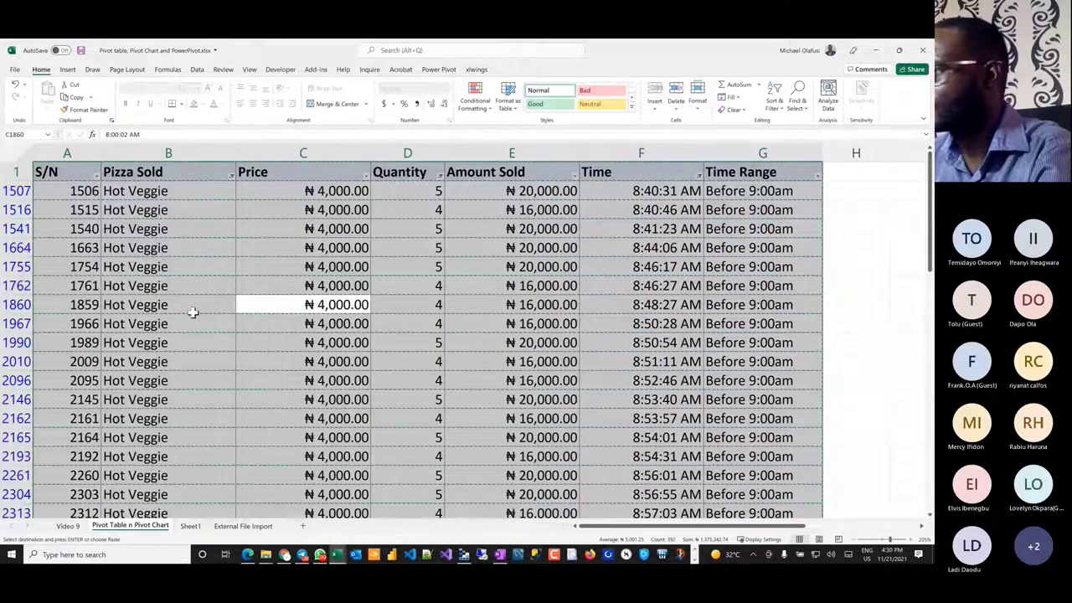
{"action": "left_click", "coordinate": [190, 526]}
{"action": "left_click", "coordinate": [40, 340]}
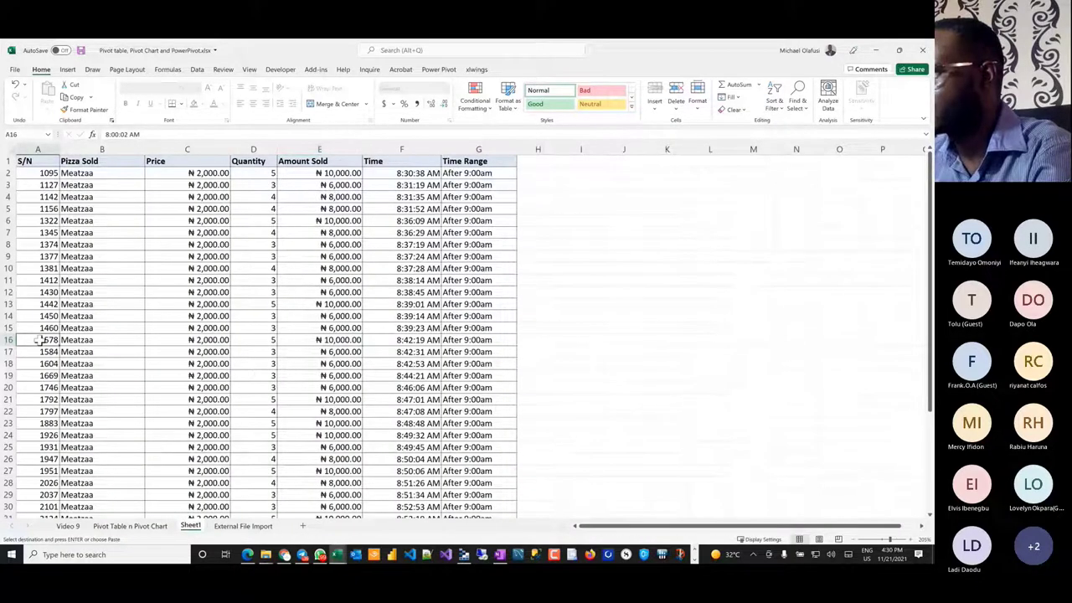
{"action": "key", "text": "ctrl+Down"}
{"action": "key", "text": "Down"}
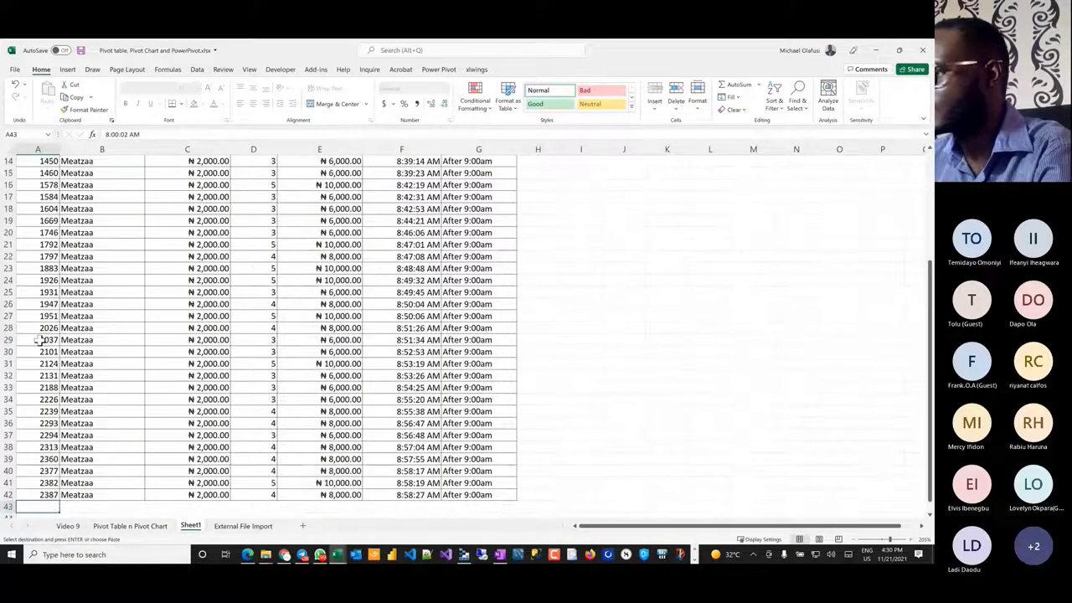
{"action": "key", "text": "ctrl+v"}
{"action": "scroll", "coordinate": [27, 361], "scroll_direction": "down", "scroll_amount": 5}
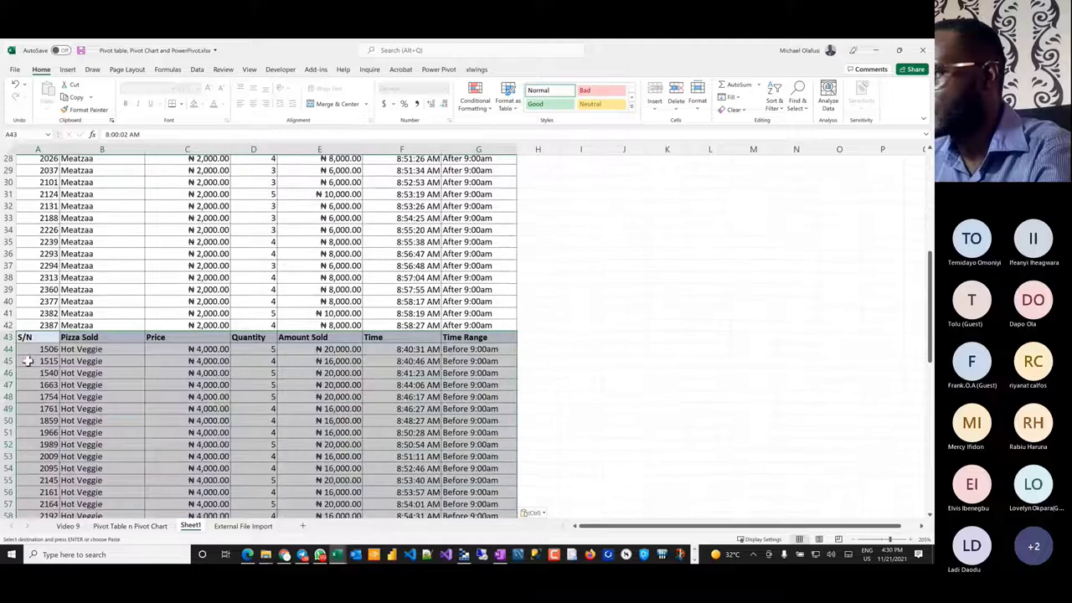
- Delete the duplicate header row 43 and go back to the Pivot Table n Pivot Chart sheet
{"action": "left_click", "coordinate": [8, 336]}
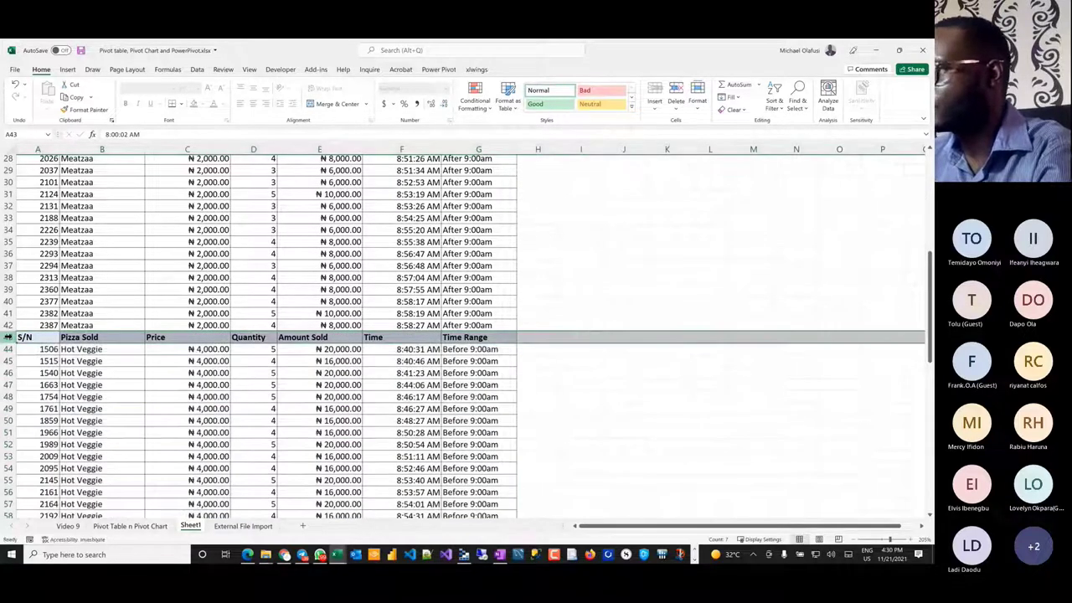
{"action": "key", "text": "ctrl+minus"}
{"action": "left_click", "coordinate": [157, 310]}
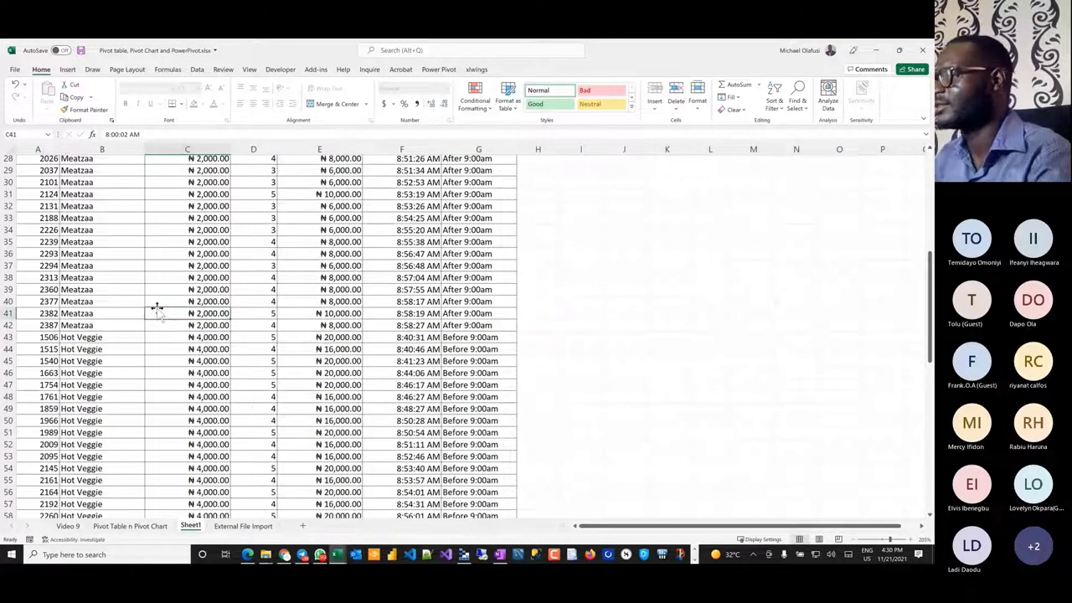
{"action": "scroll", "coordinate": [157, 308], "scroll_direction": "down", "scroll_amount": 5}
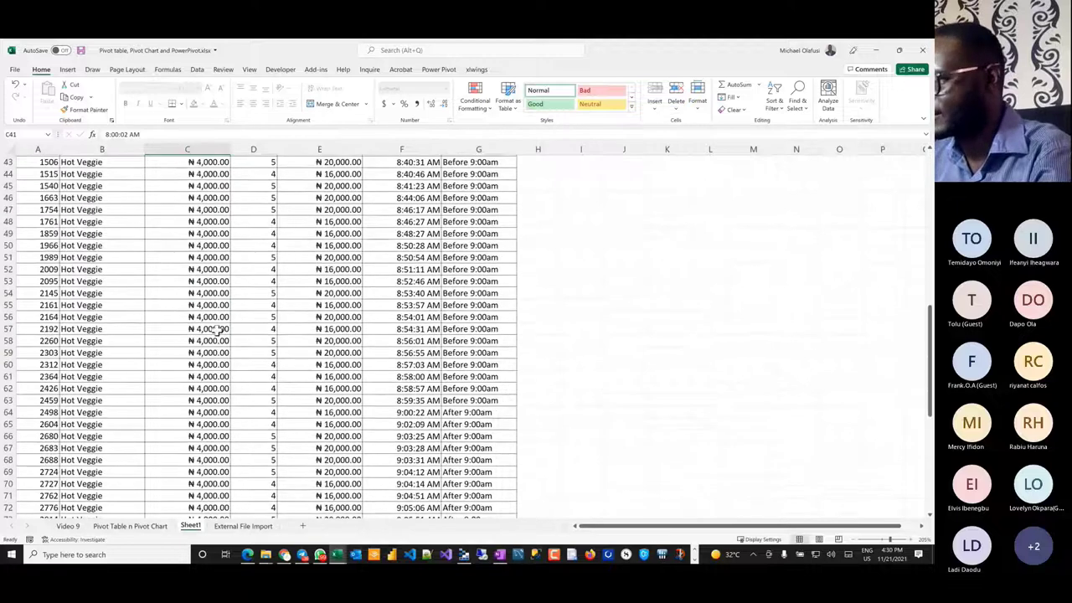
{"action": "left_click", "coordinate": [130, 526]}
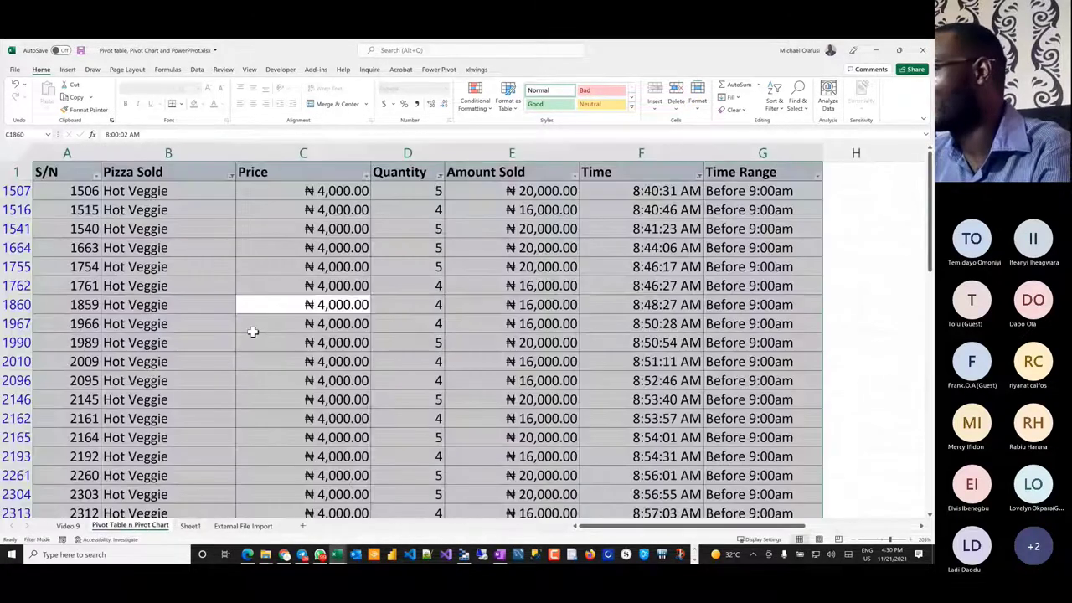
{"action": "left_click", "coordinate": [328, 208]}
- Review the Whiteboard workbook's Sheet1, Sheet3 and Note tabs, then turn off Filter on the pizza data
{"action": "key", "text": "alt+Tab"}
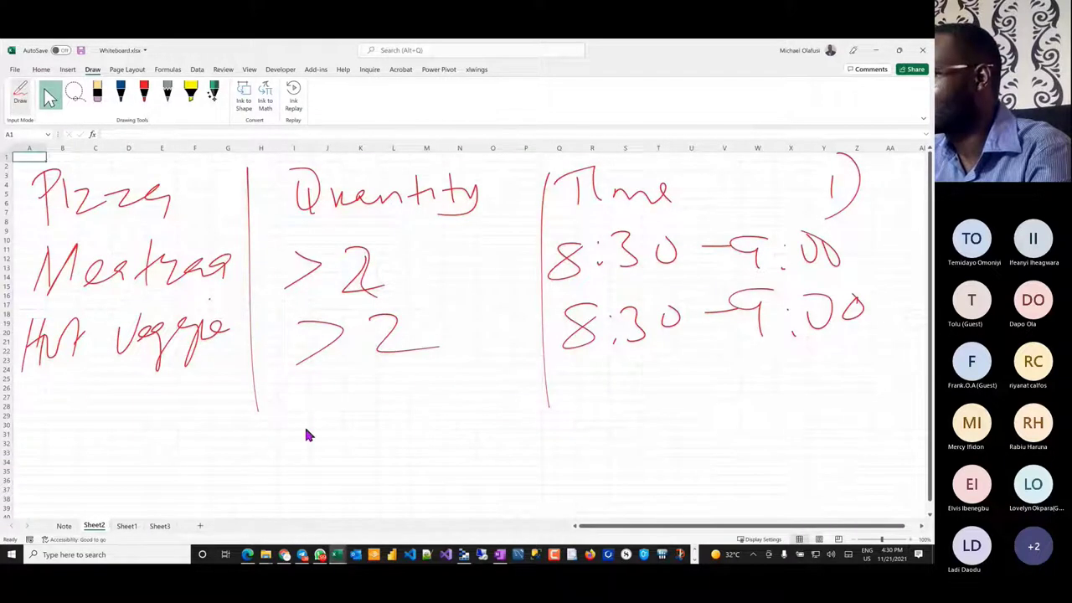
{"action": "left_click", "coordinate": [128, 526]}
{"action": "left_click", "coordinate": [158, 526]}
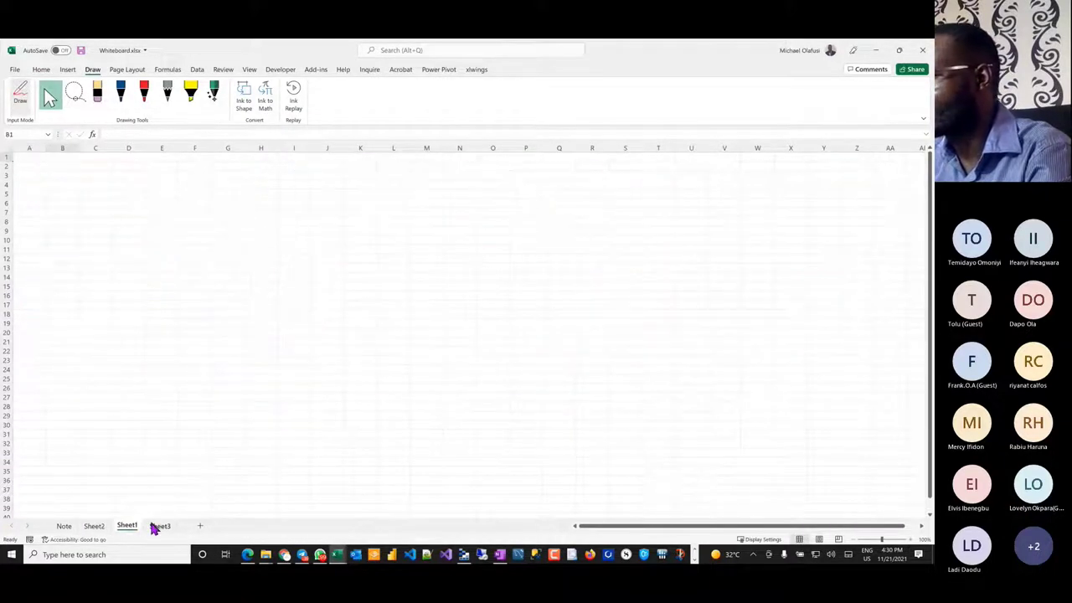
{"action": "left_click", "coordinate": [64, 526]}
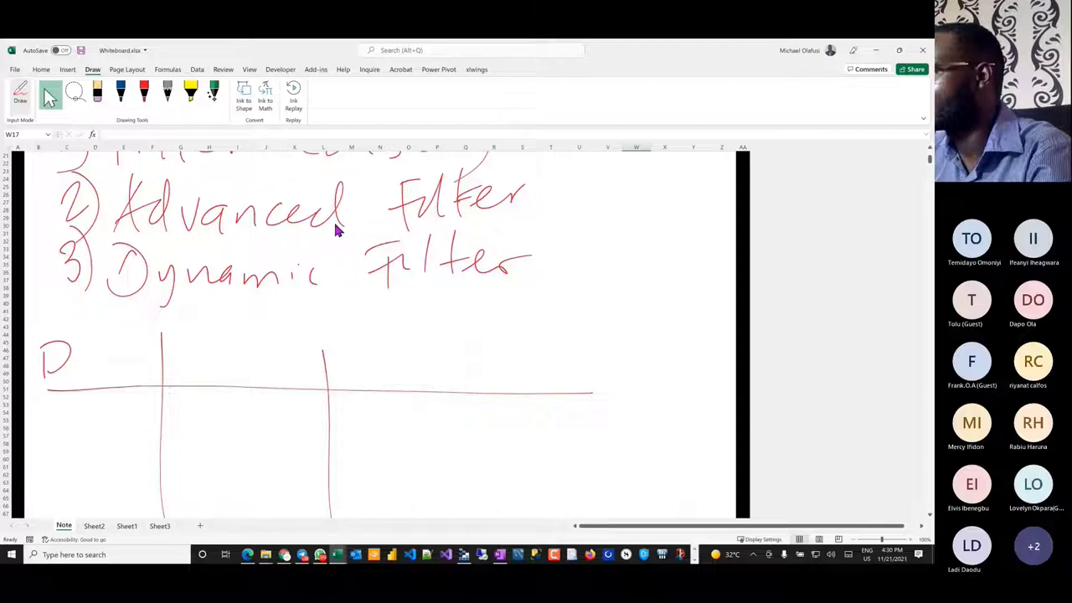
{"action": "key", "text": "alt+Tab"}
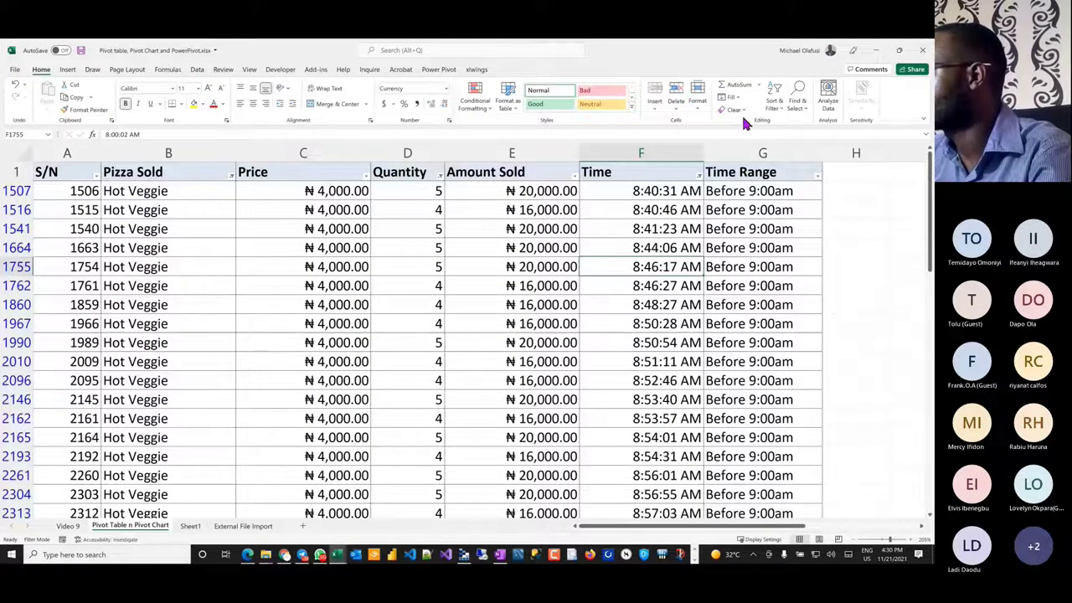
{"action": "left_click", "coordinate": [774, 100]}
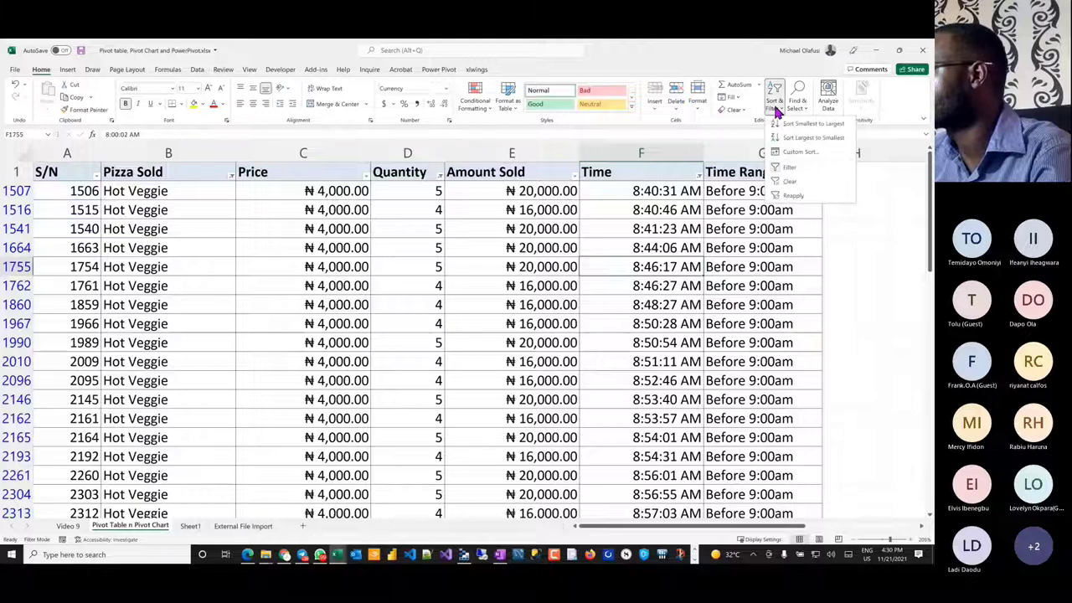
{"action": "left_click", "coordinate": [790, 167]}
- Type the heading 'Advanced Filter Steps' in J21 below the pivot table
{"action": "scroll", "coordinate": [360, 320], "scroll_direction": "down", "scroll_amount": 1}
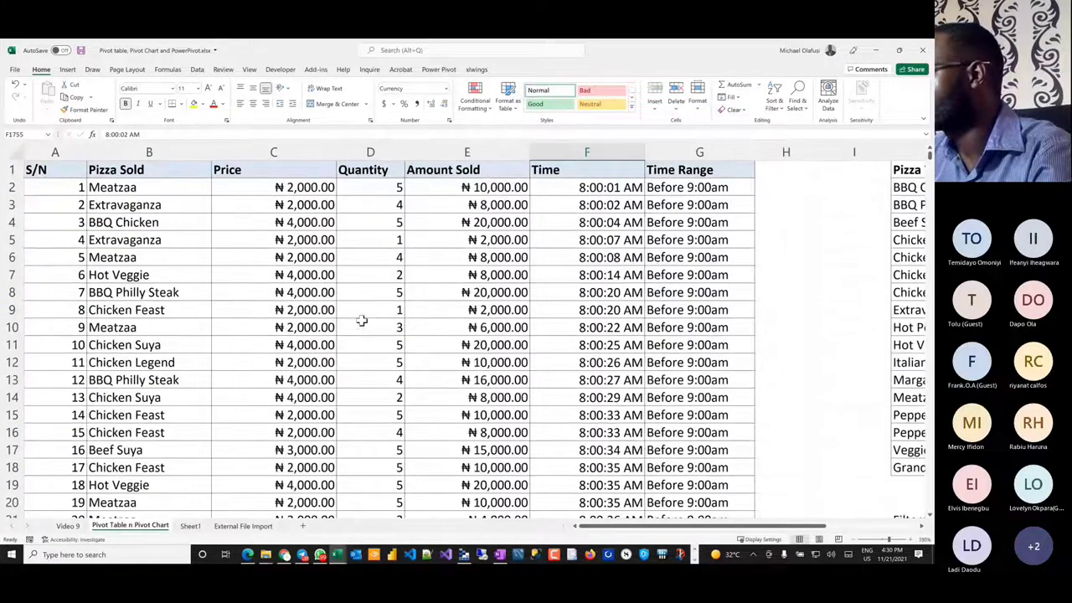
{"action": "scroll", "coordinate": [738, 344], "scroll_direction": "right", "scroll_amount": 3}
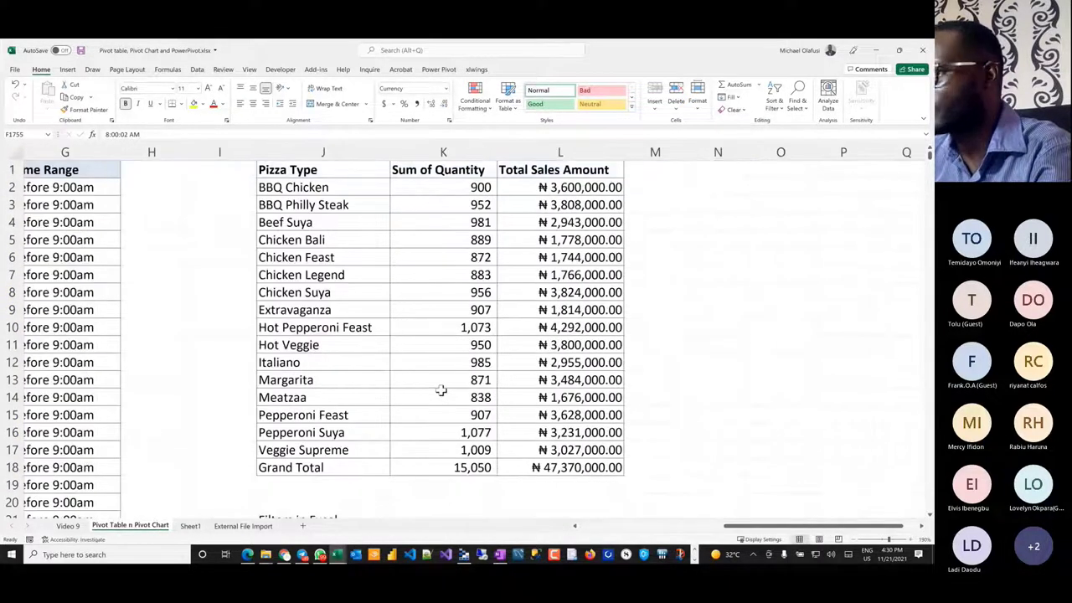
{"action": "scroll", "coordinate": [440, 391], "scroll_direction": "down", "scroll_amount": 5}
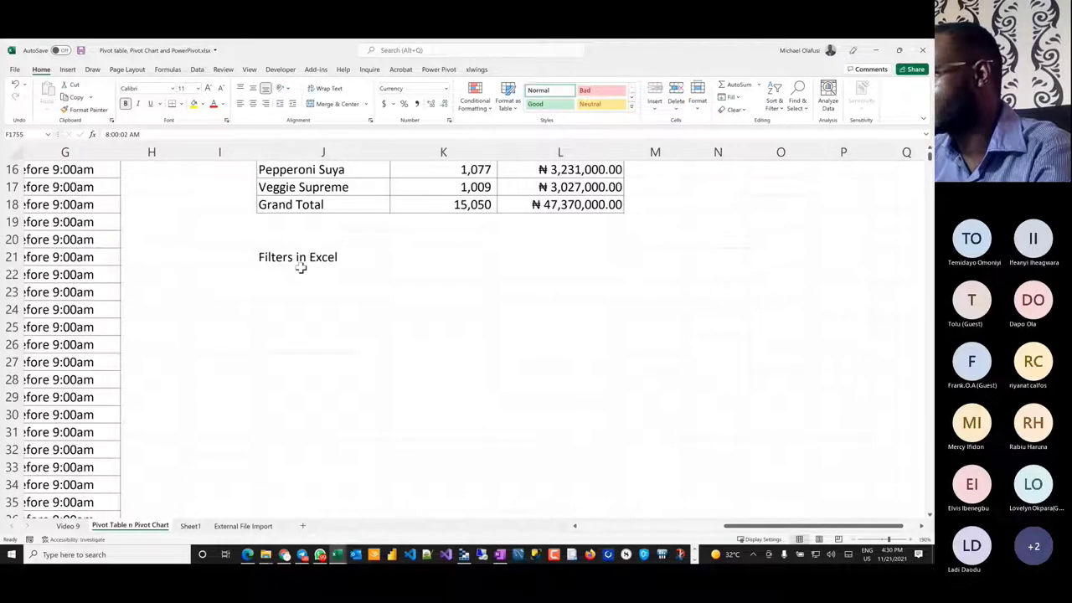
{"action": "left_click", "coordinate": [300, 267]}
{"action": "type", "text": "Advance"}
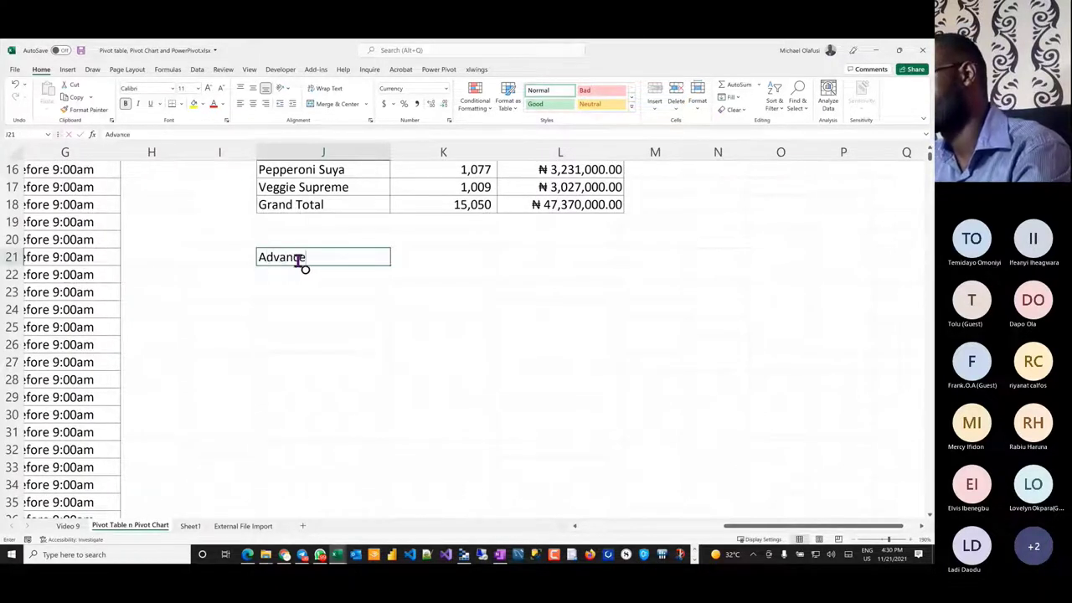
{"action": "type", "text": "d Filter"}
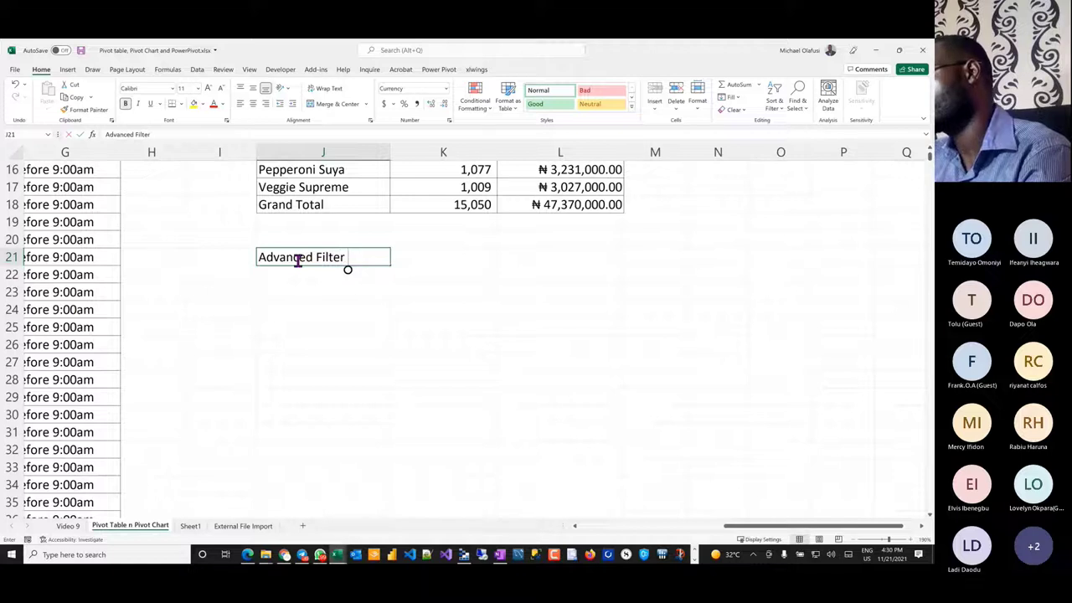
{"action": "type", "text": " Steps"}
{"action": "key", "text": "Return"}
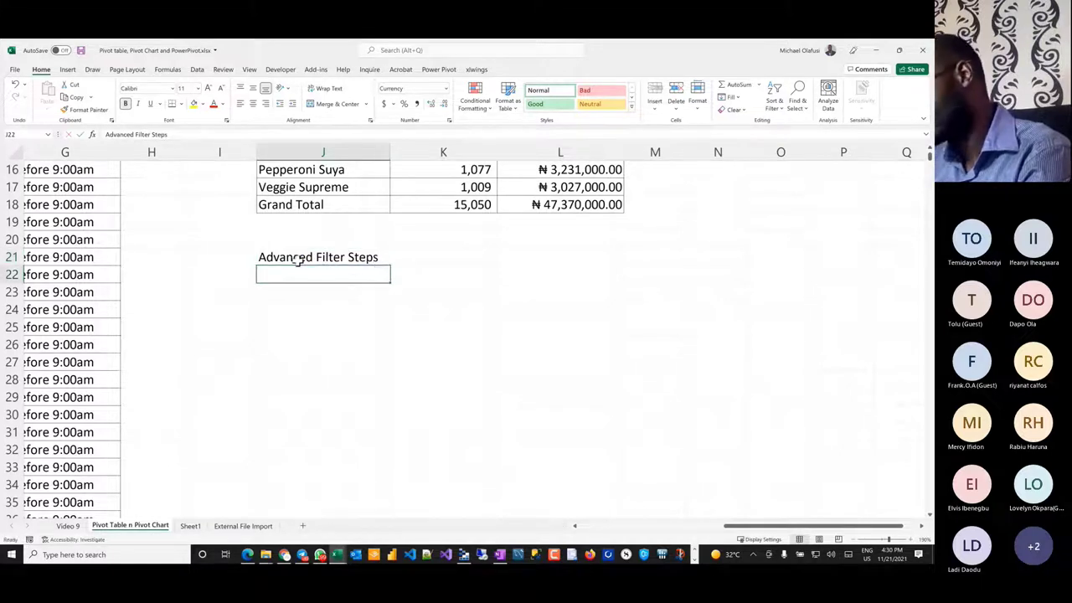
- Enter step 1 in J22: decide ahead where the filter output goes (in-place or different sheet)
{"action": "type", "text": "10)"}
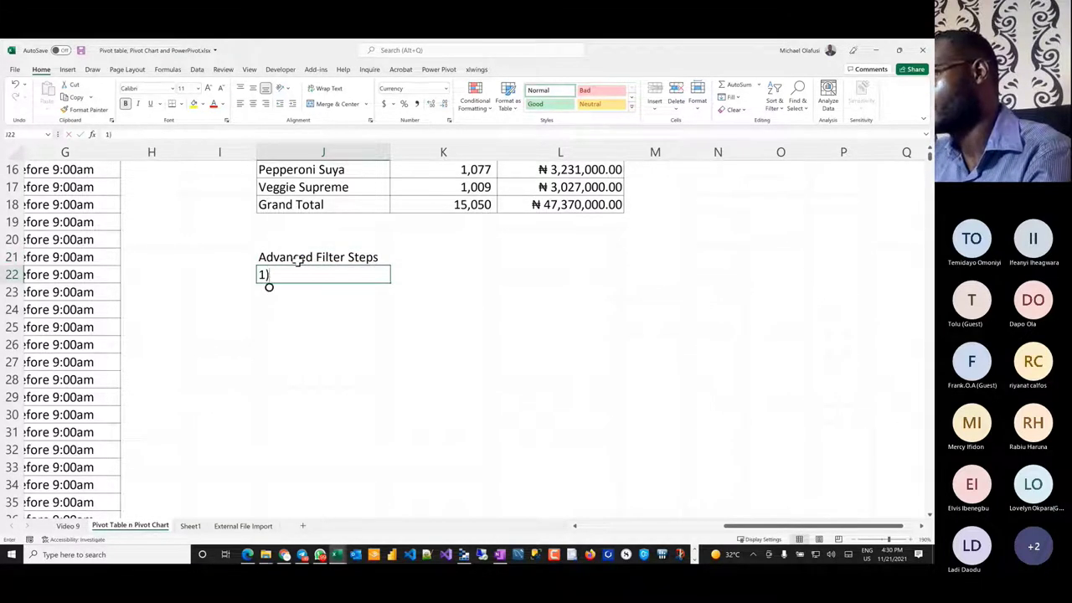
{"action": "type", "text": " You nee"}
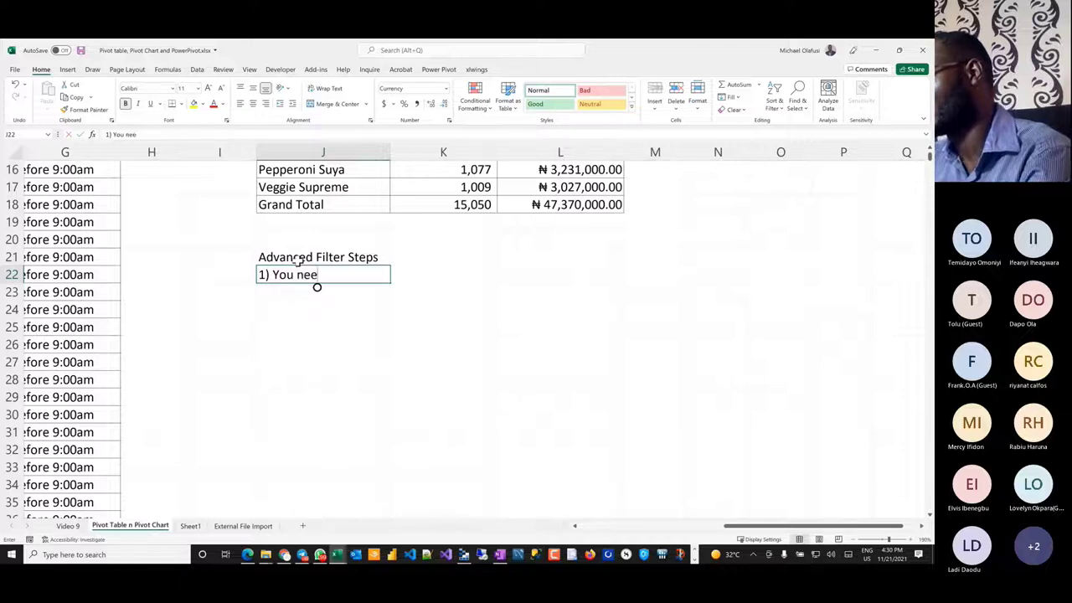
{"action": "type", "text": "d to decis"}
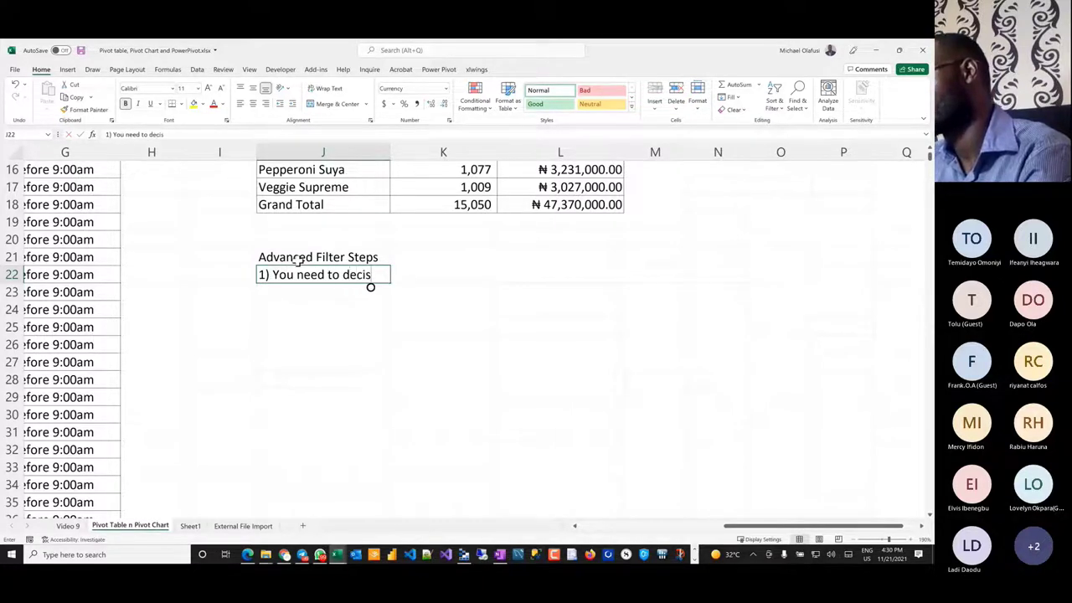
{"action": "key", "text": "BackSpace"}
{"action": "type", "text": "de ahea"}
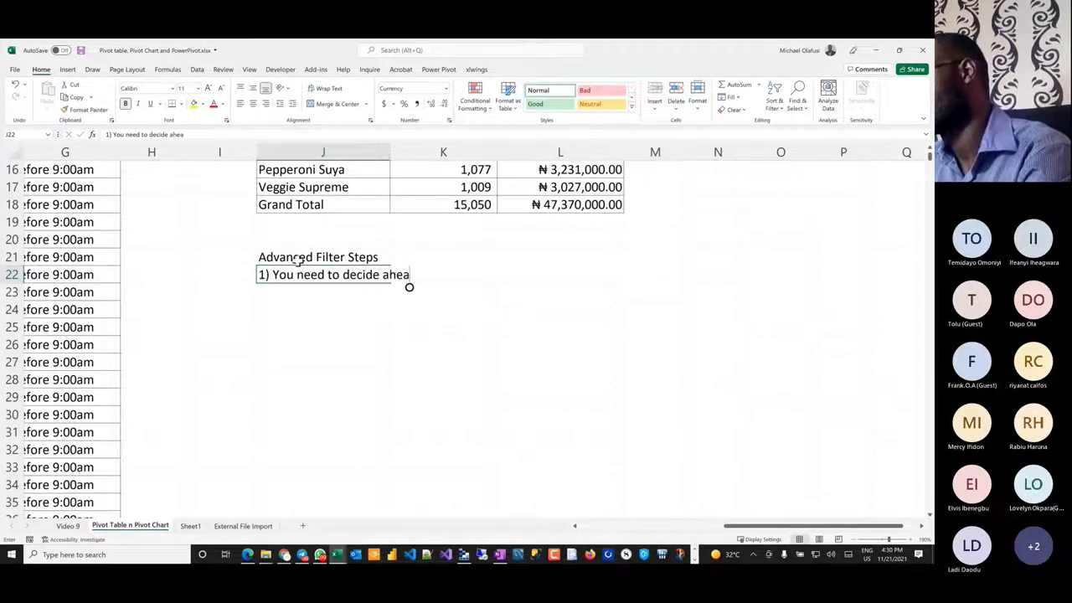
{"action": "type", "text": "d"}
{"action": "key", "text": "BackSpace"}
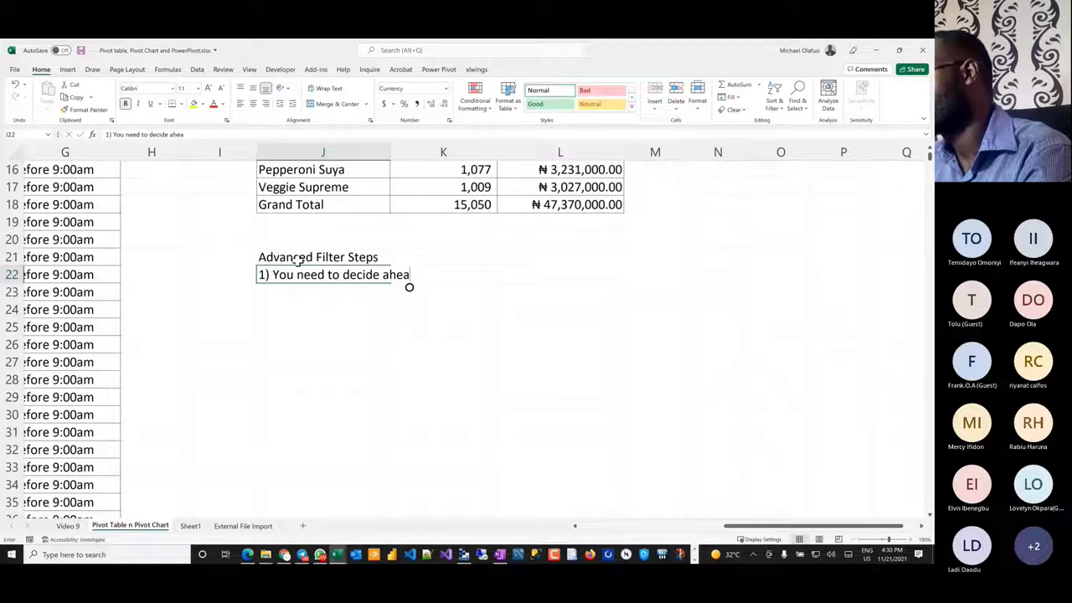
{"action": "type", "text": "d where y"}
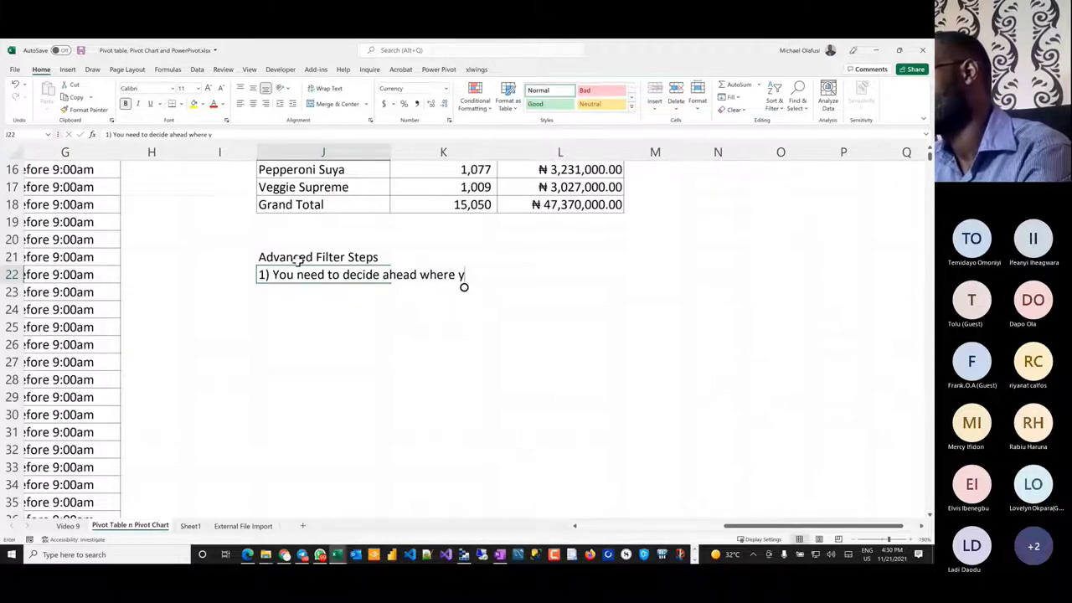
{"action": "type", "text": "ou hwa"}
{"action": "key", "text": "BackSpace"}
{"action": "key", "text": "BackSpace"}
{"action": "key", "text": "BackSpace"}
{"action": "type", "text": "w"}
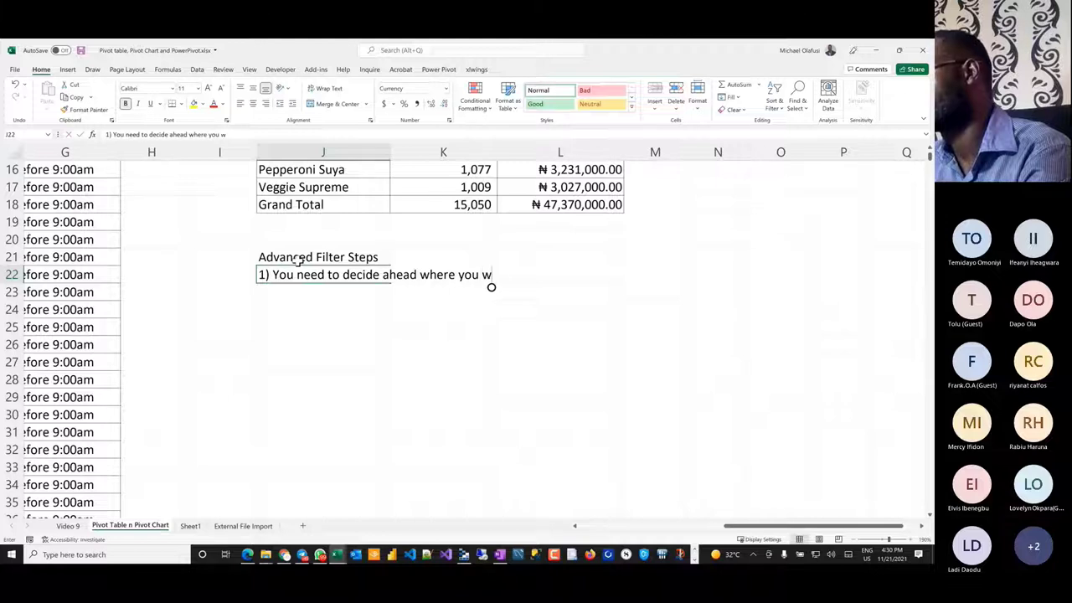
{"action": "type", "text": "ant to put the "}
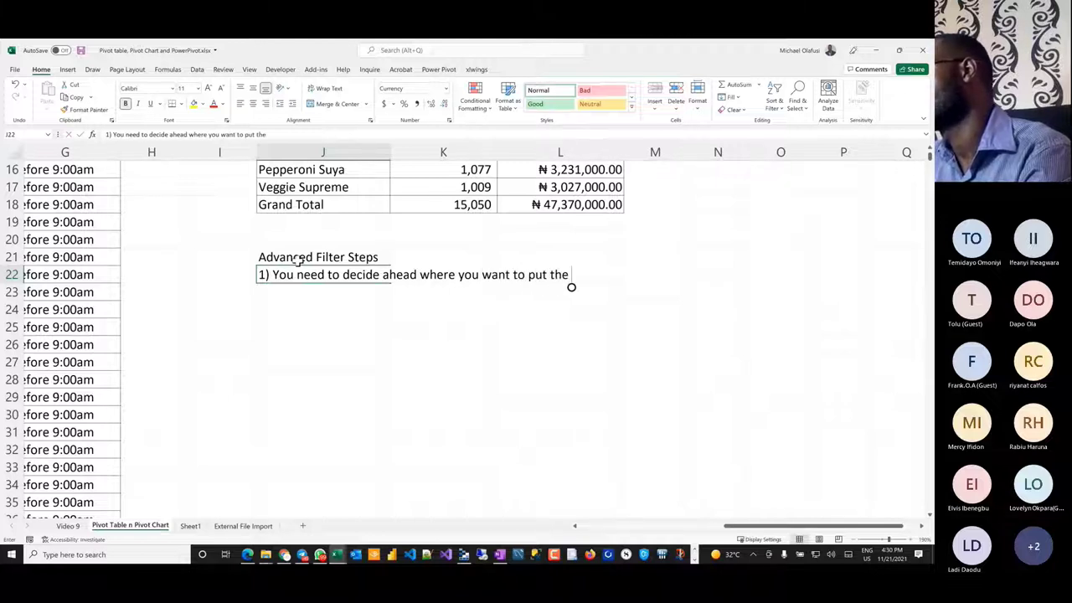
{"action": "type", "text": "filter"}
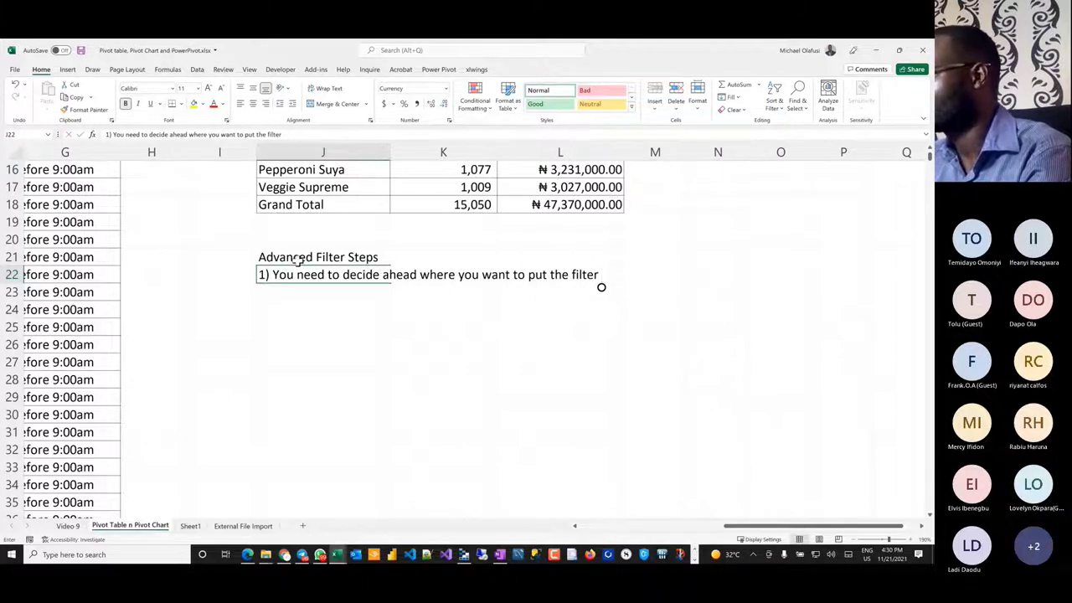
{"action": "type", "text": " output"}
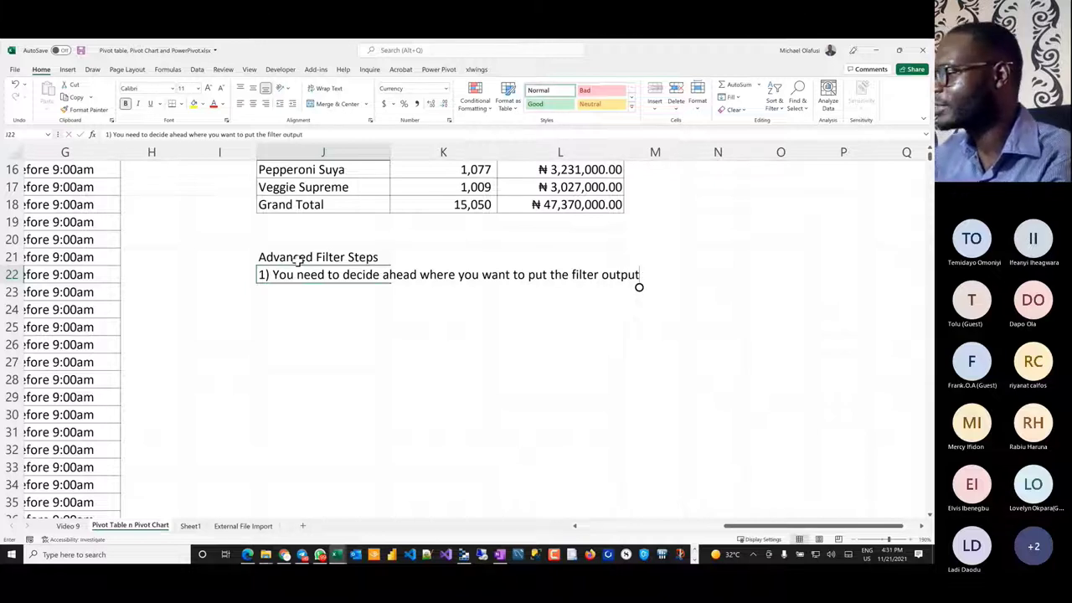
{"action": "type", "text": " (in"}
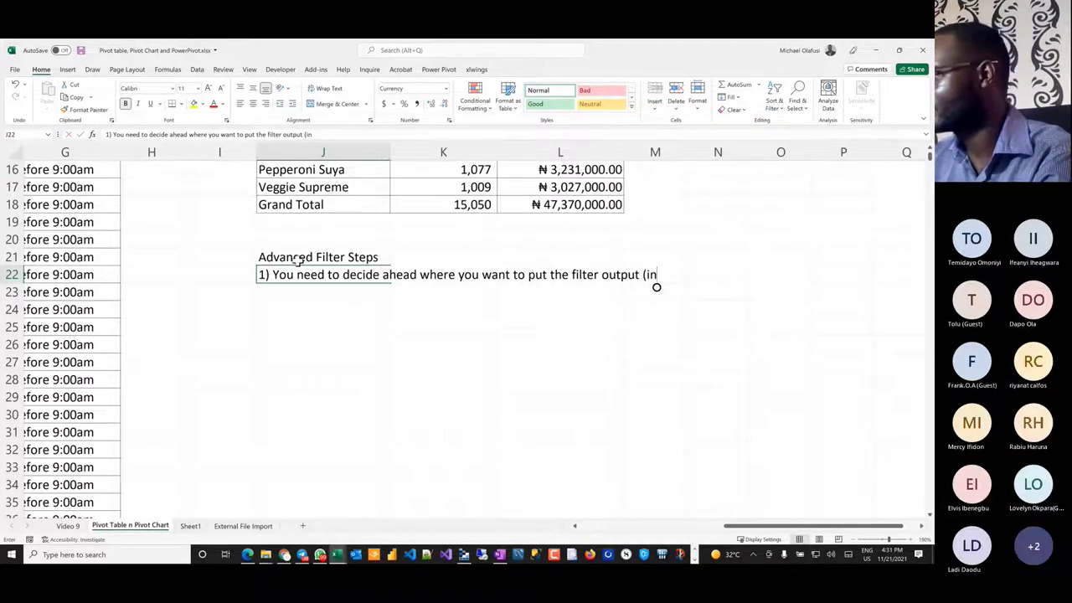
{"action": "type", "text": "-pla"}
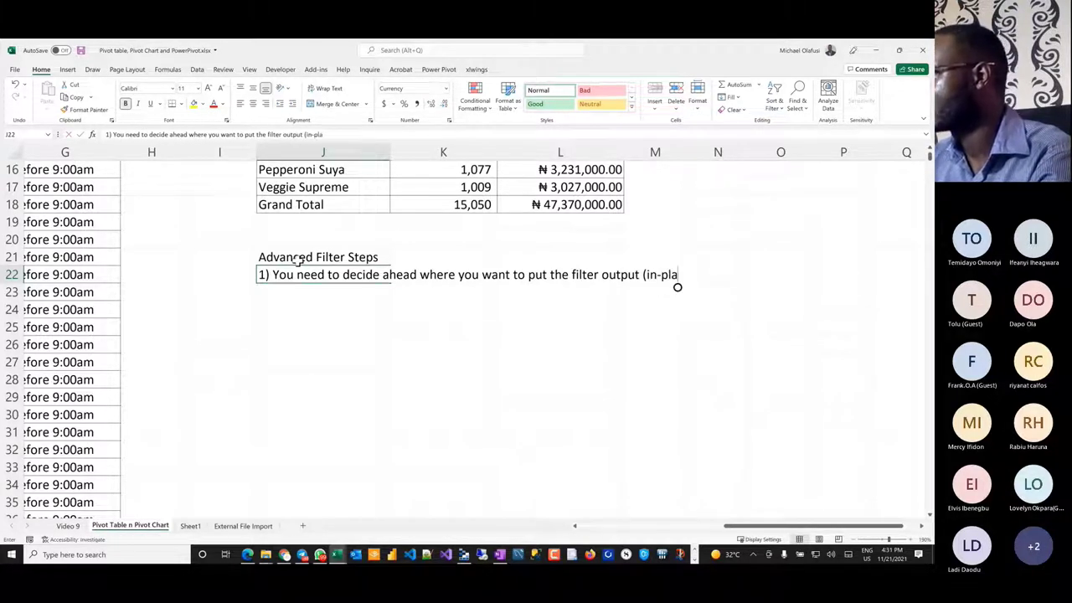
{"action": "type", "text": "ce or d"}
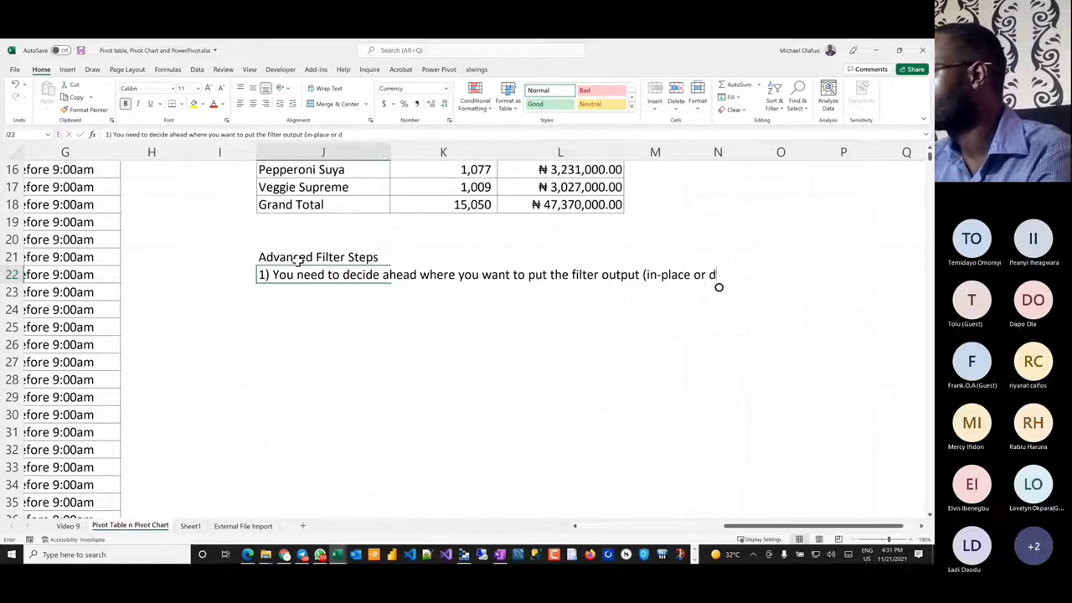
{"action": "type", "text": "iffereny sh"}
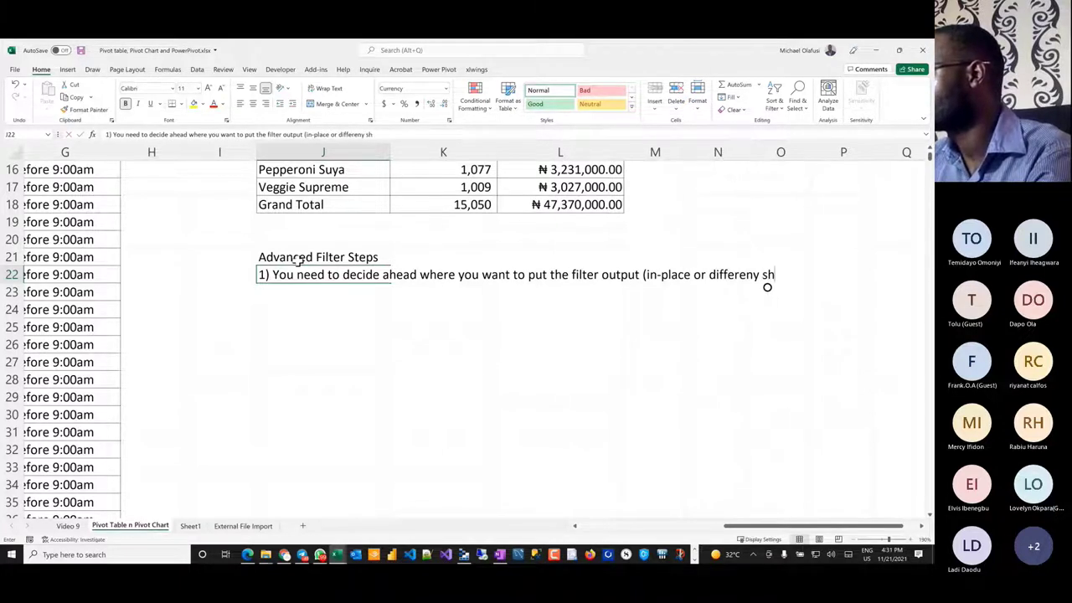
{"action": "key", "text": "BackSpace"}
{"action": "key", "text": "BackSpace"}
{"action": "key", "text": "BackSpace"}
{"action": "key", "text": "BackSpace"}
{"action": "type", "text": "t sh"}
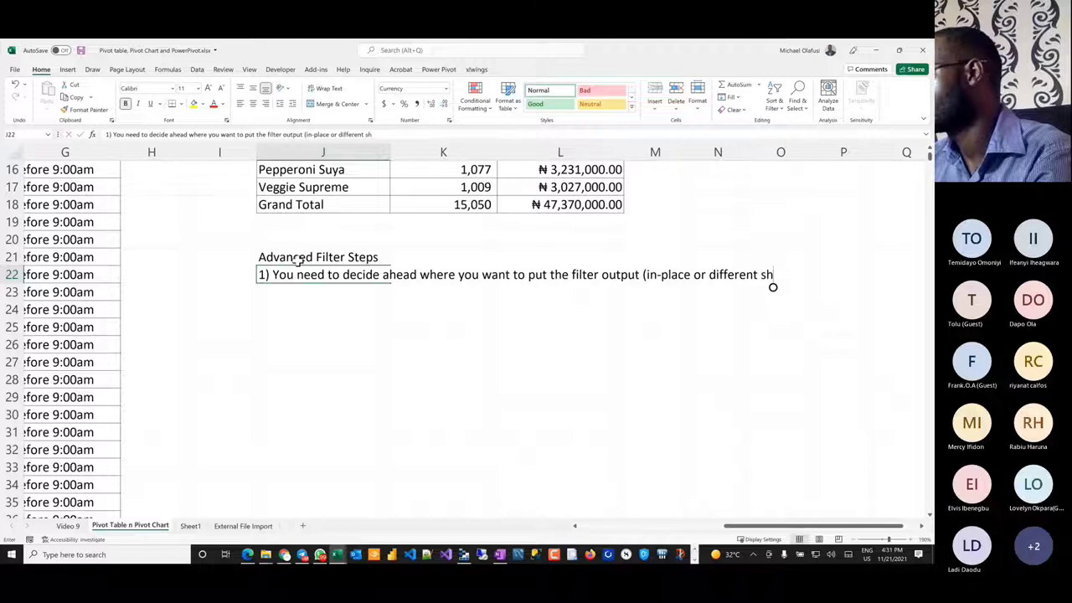
{"action": "type", "text": "eet)"}
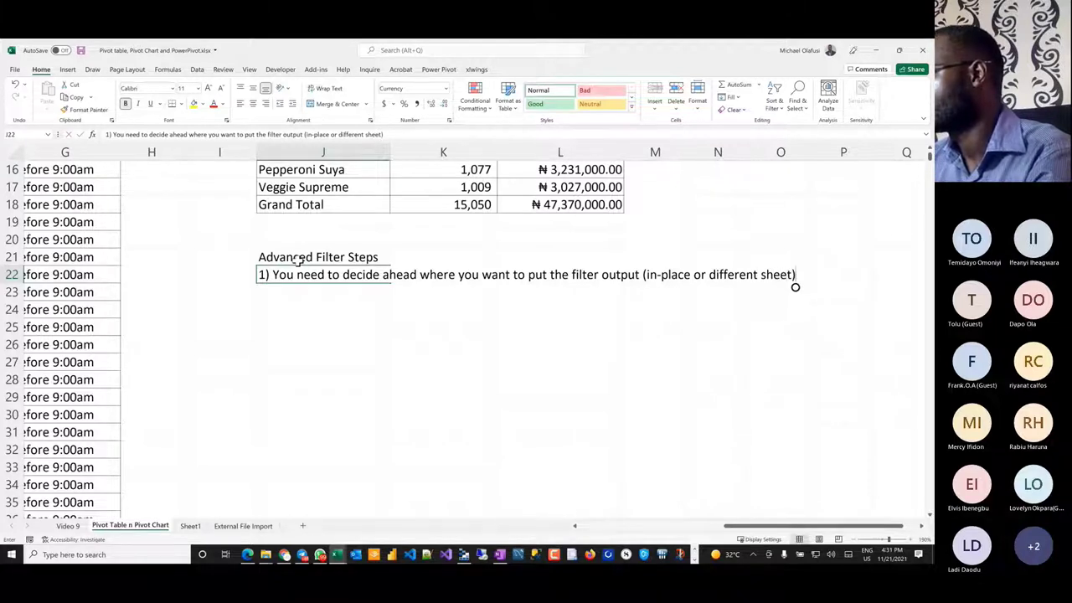
{"action": "key", "text": "Return"}
{"action": "type", "text": "2"}
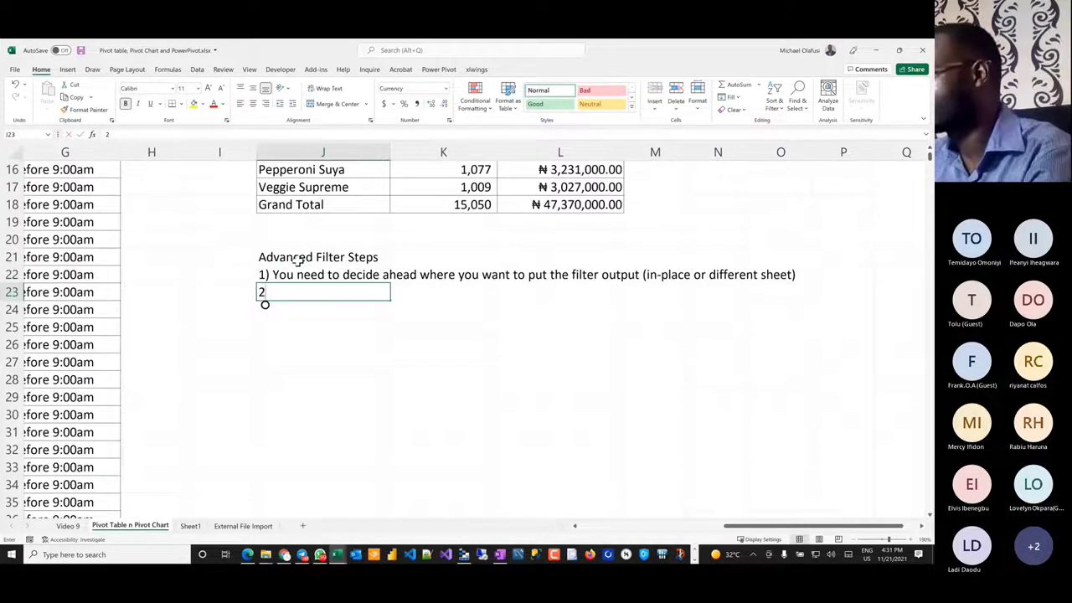
{"action": "type", "text": ") R"}
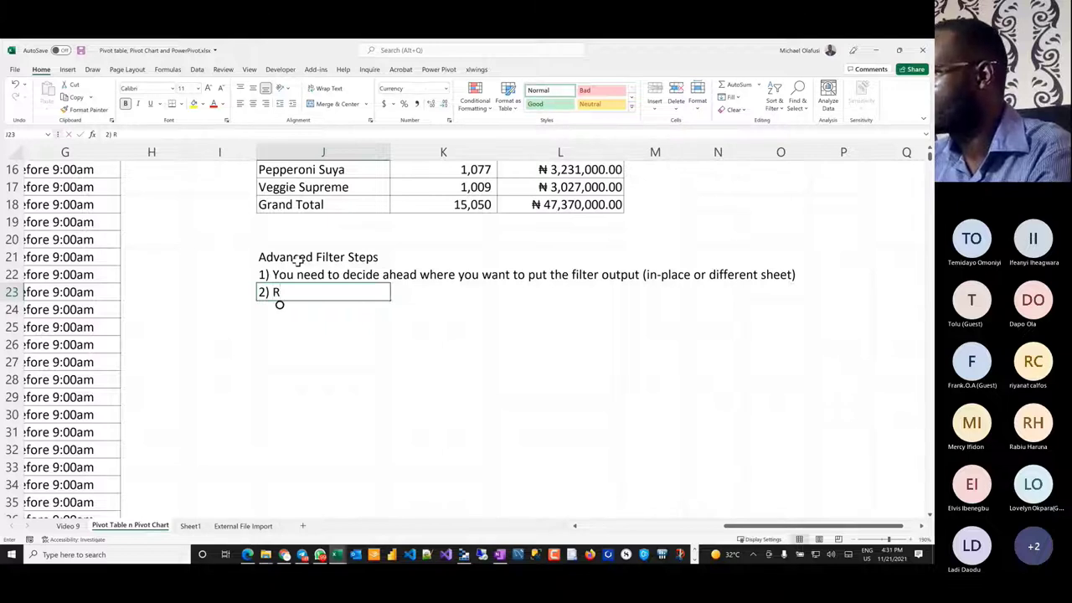
- Copy the output-location note into J23 and renumber it as step 2
{"action": "key", "text": "BackSpace"}
{"action": "type", "text": "Launc"}
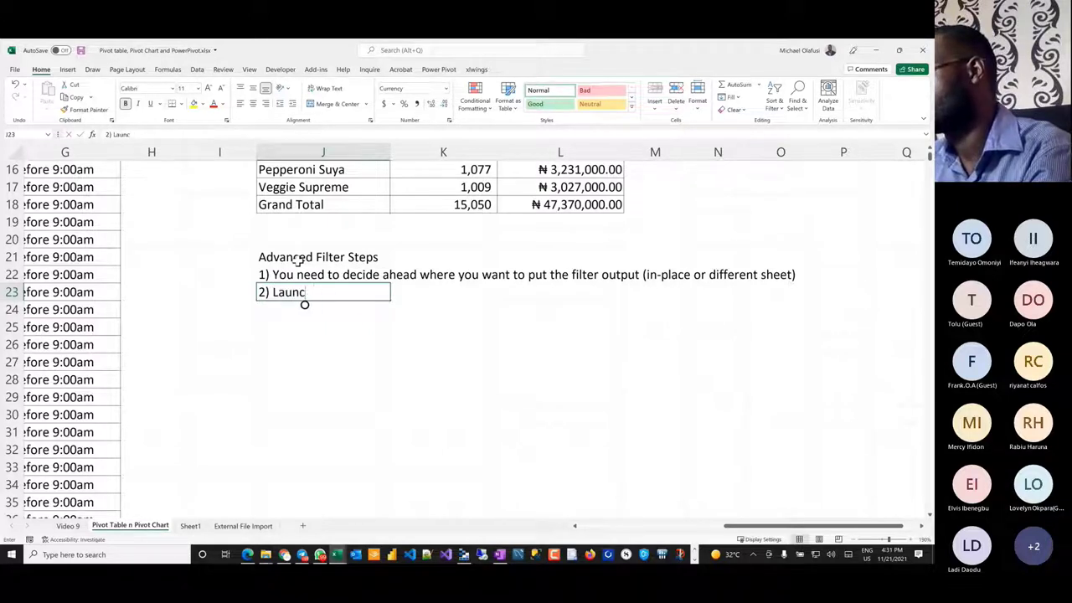
{"action": "type", "text": "h the "}
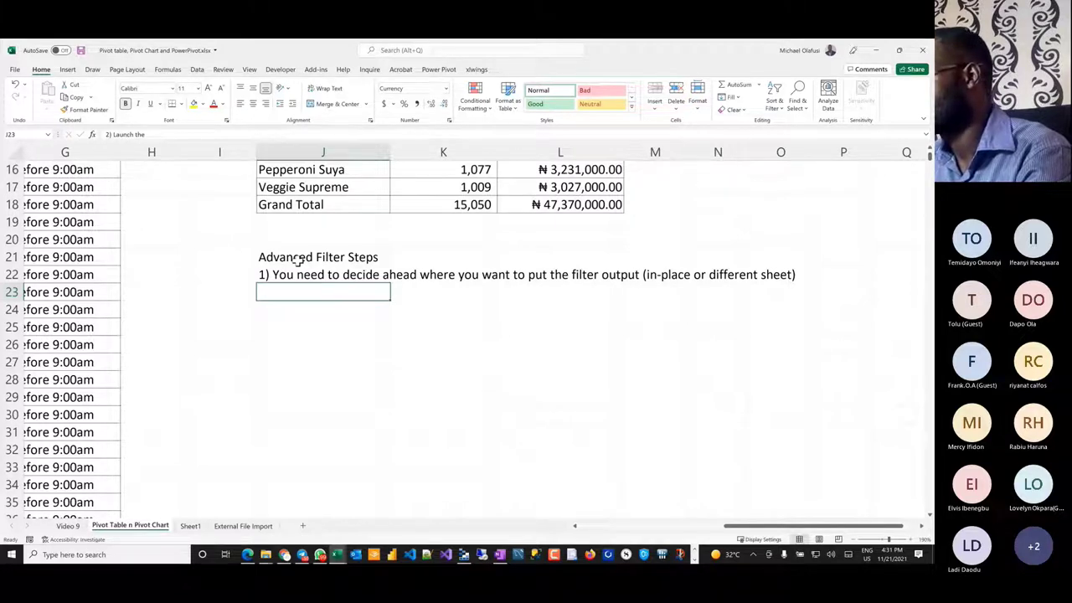
{"action": "type", "text": "2"}
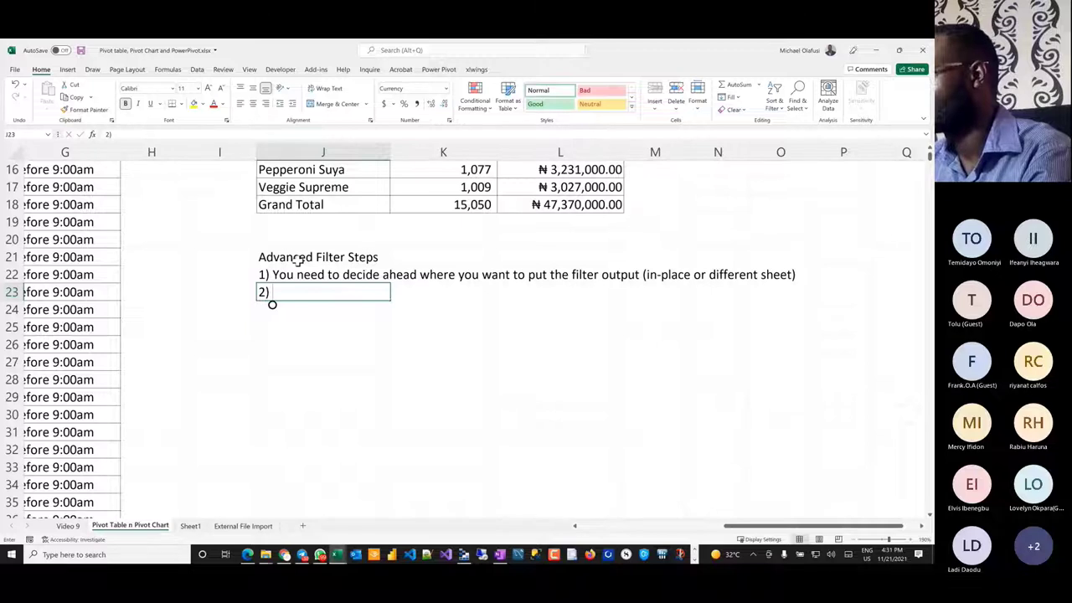
{"action": "type", "text": "1) You need to decide ahead where you want to put the filter output (in-place or different sheet)"}
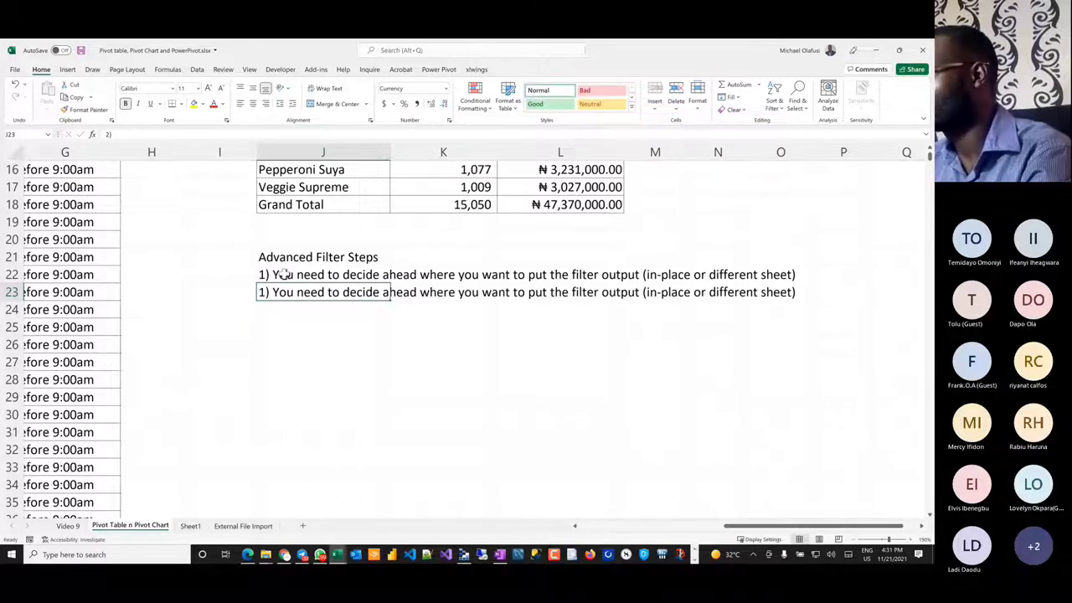
{"action": "double_click", "coordinate": [264, 293]}
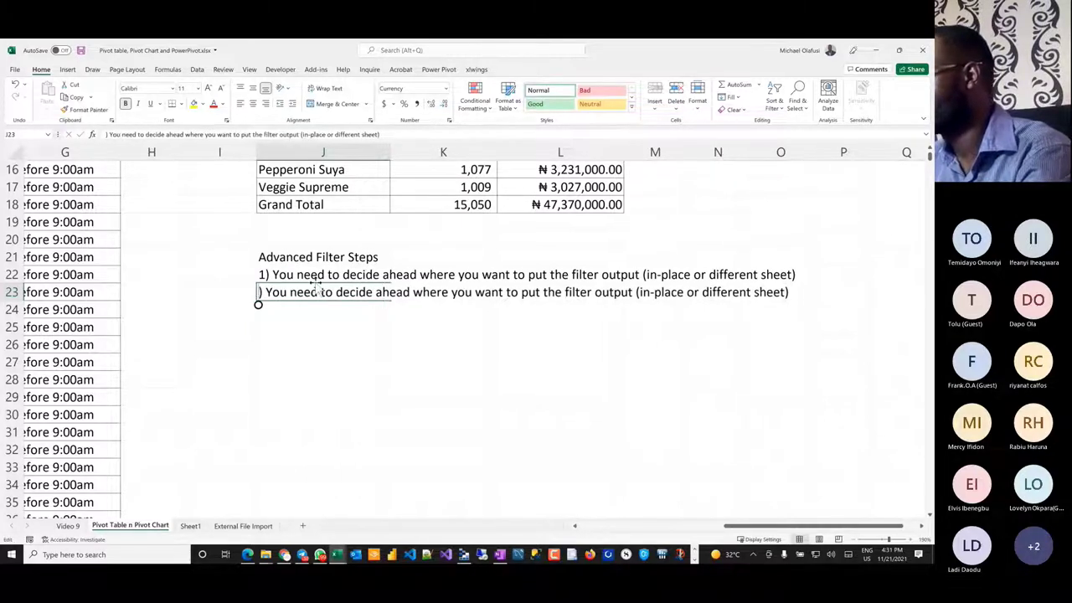
{"action": "key", "text": "BackSpace"}
{"action": "type", "text": "2"}
{"action": "key", "text": "Return"}
- Rewrite J22 as '1) You write out in Excel the filter conditions' and begin step 3 in J24
{"action": "left_click", "coordinate": [285, 276]}
{"action": "double_click", "coordinate": [281, 275]}
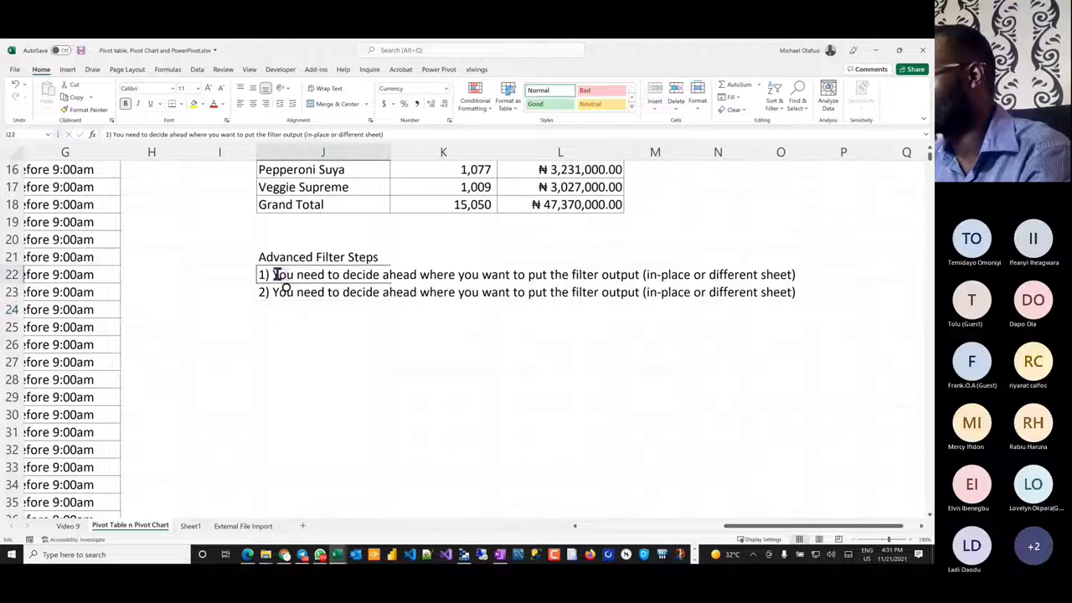
{"action": "left_click_drag", "start_coordinate": [275, 275], "coordinate": [914, 259]}
{"action": "type", "text": "Y"}
{"action": "key", "text": "BackSpace"}
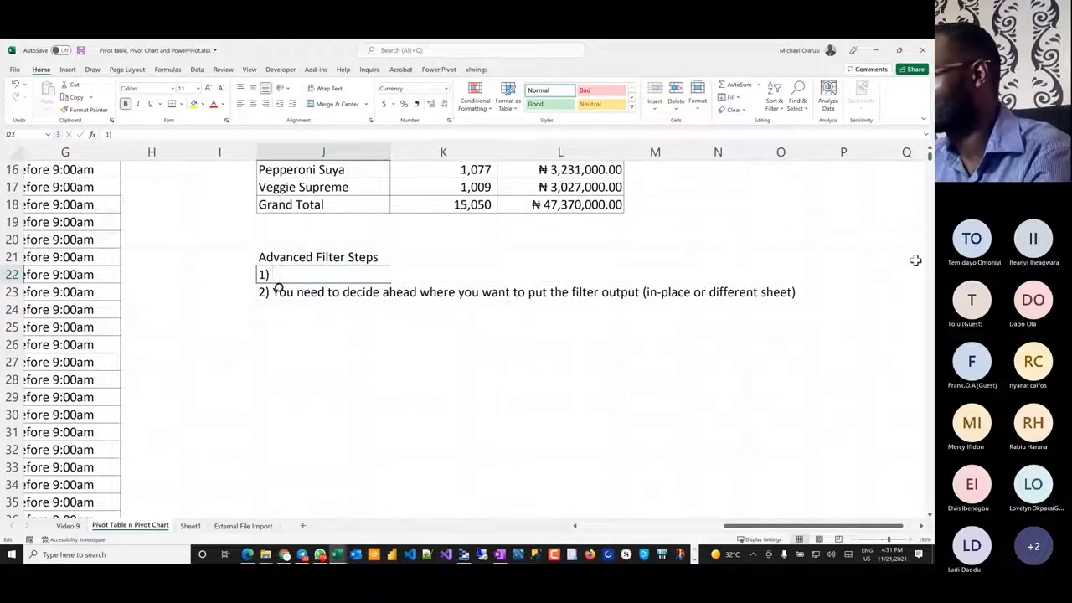
{"action": "type", "text": "You write out"}
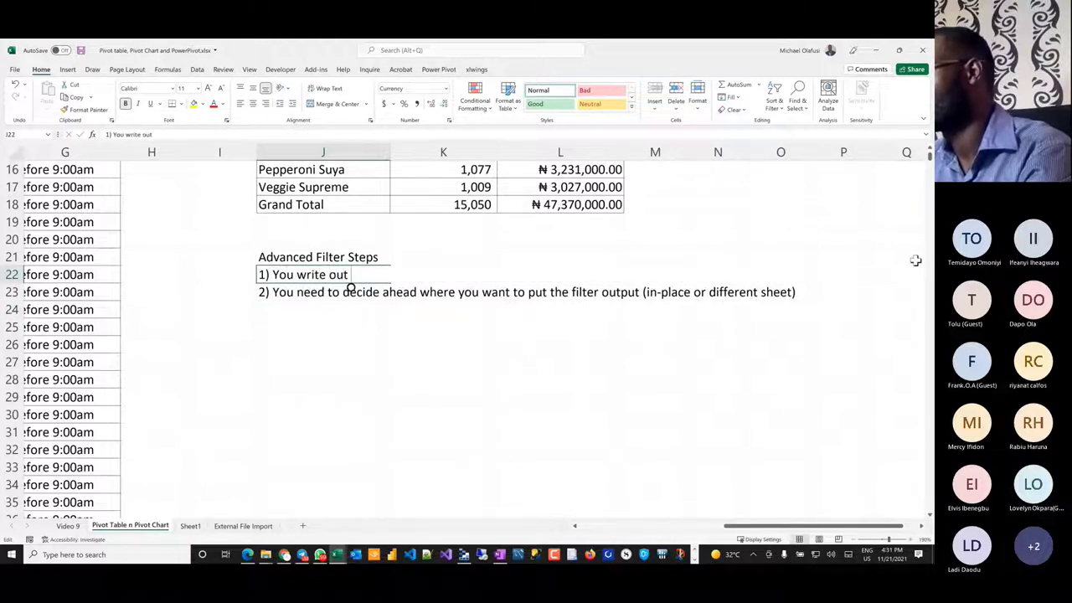
{"action": "type", "text": " in Excel"}
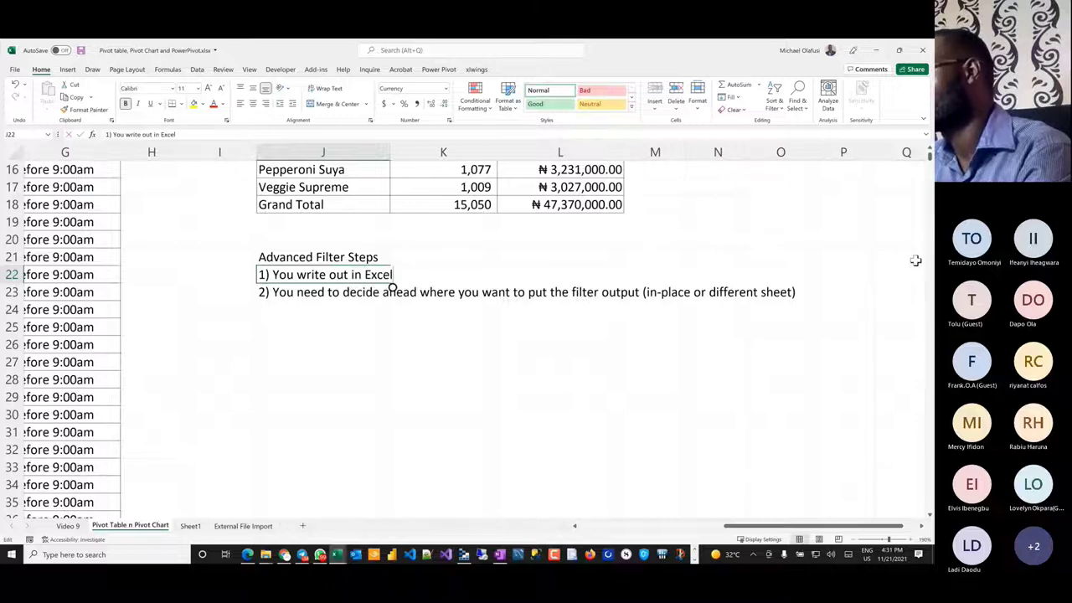
{"action": "type", "text": " the filte"}
{"action": "key", "text": "BackSpace"}
{"action": "key", "text": "BackSpace"}
{"action": "type", "text": "lter "}
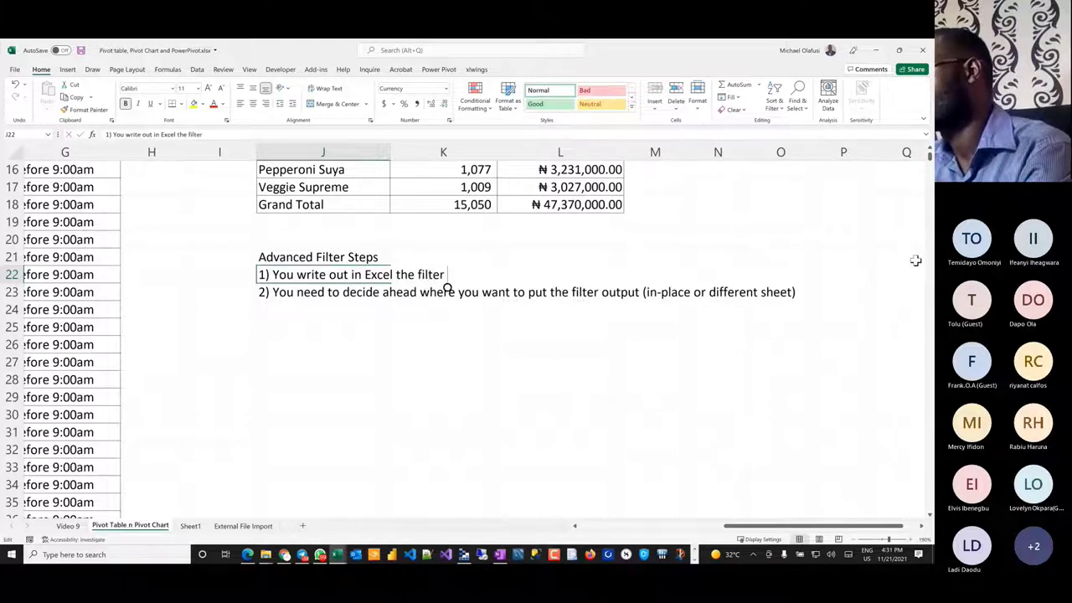
{"action": "type", "text": "conditions"}
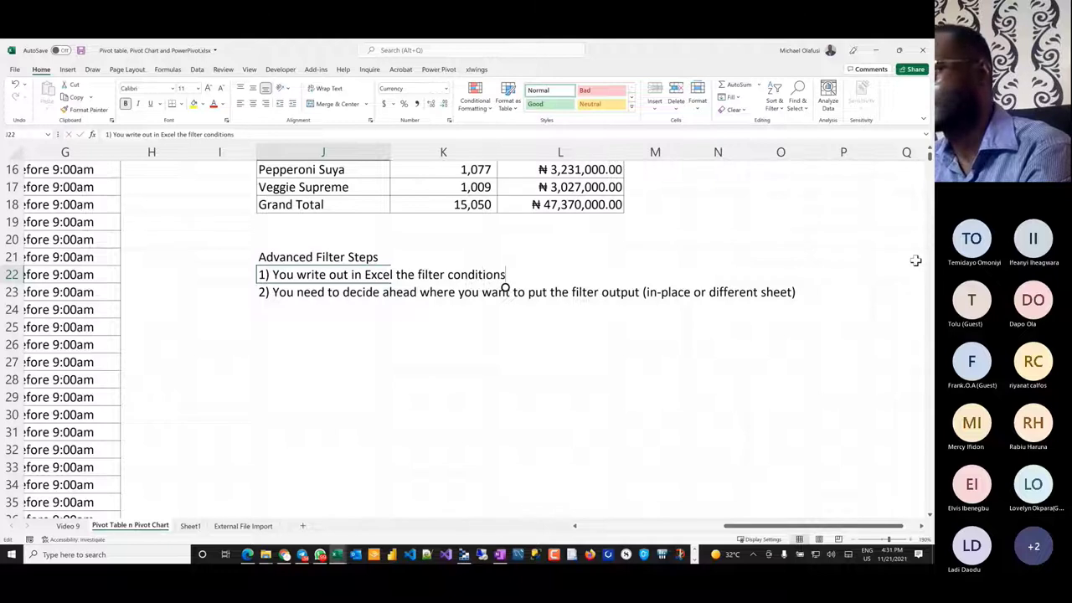
{"action": "key", "text": "Return"}
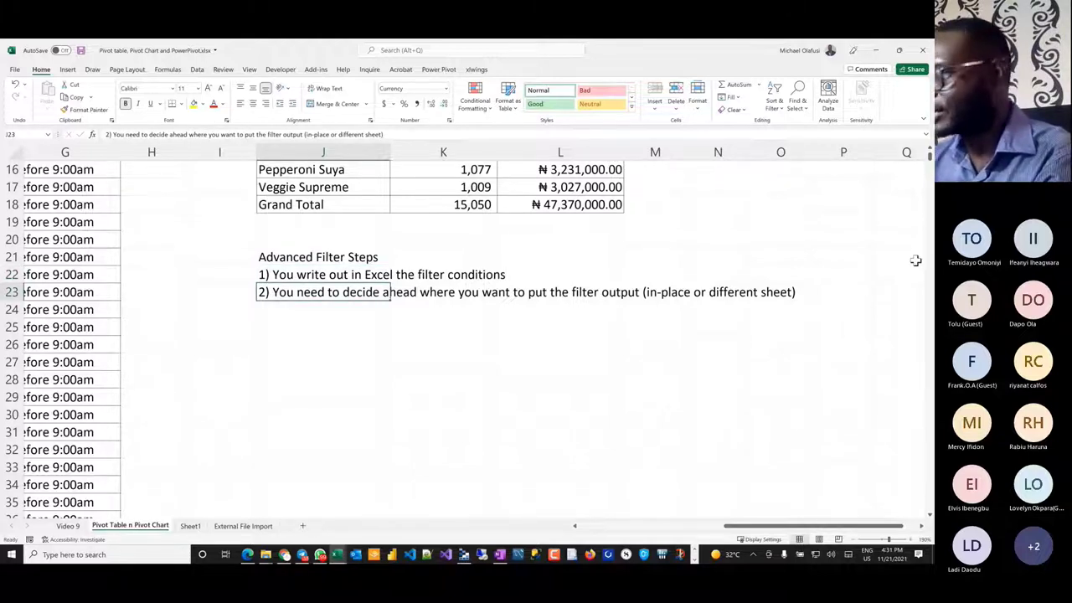
{"action": "key", "text": "Return"}
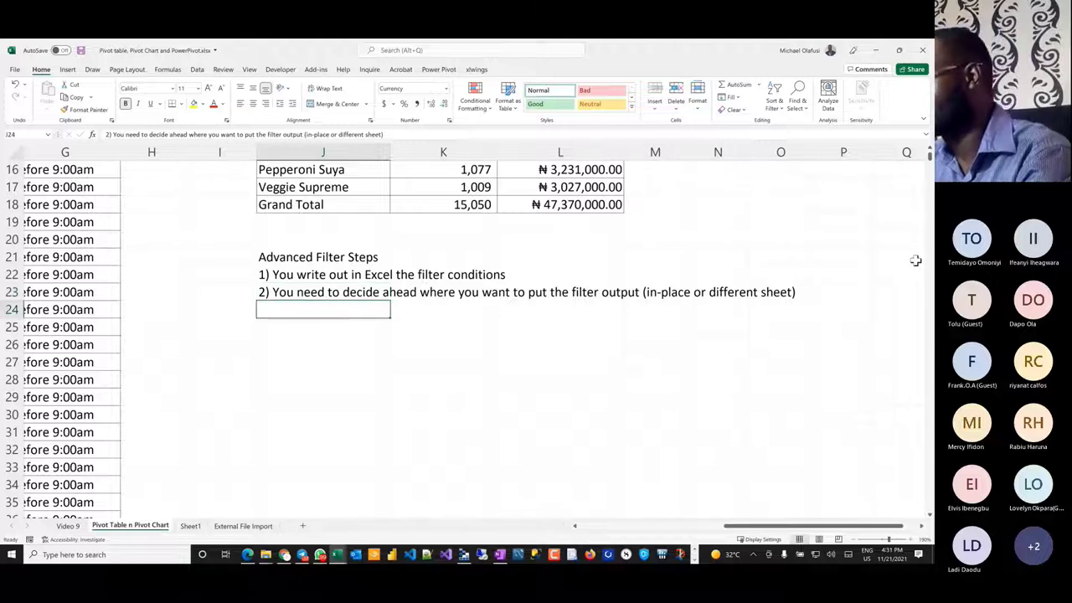
- In J24, enter step 3: '3) Launch the Advanced Filter from the sheet you want the result in'
{"action": "type", "text": "3)"}
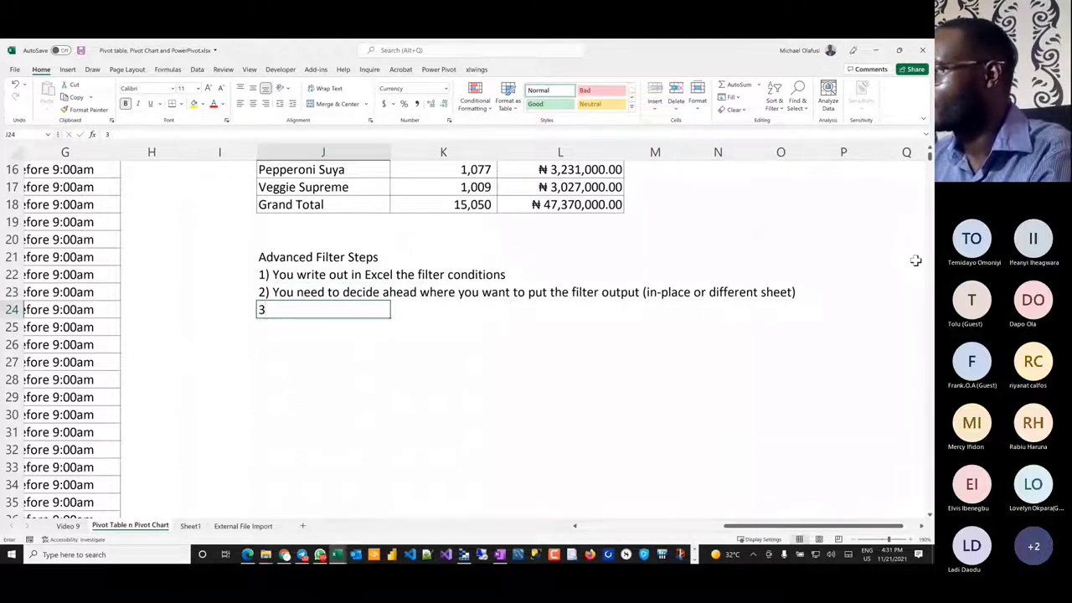
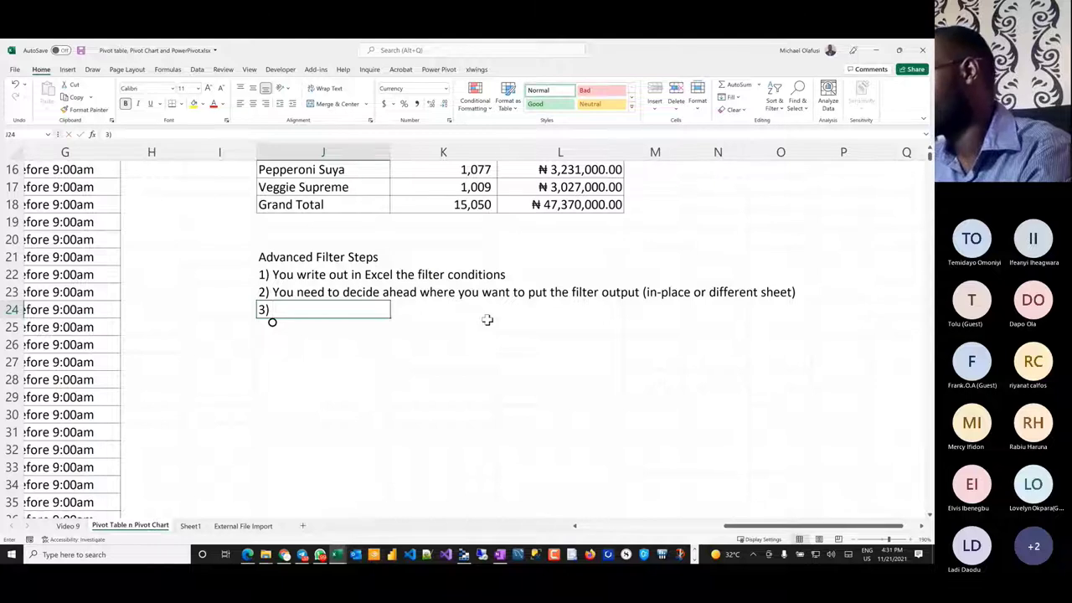
- Rewrite J22 as '1) You write out in Excel the filter conditions' and begin step 3 in J24
- In J24, enter step 3: '3) Launch the Advanced Filter from the sheet you want the result in'
{"action": "type", "text": " Launch the "}
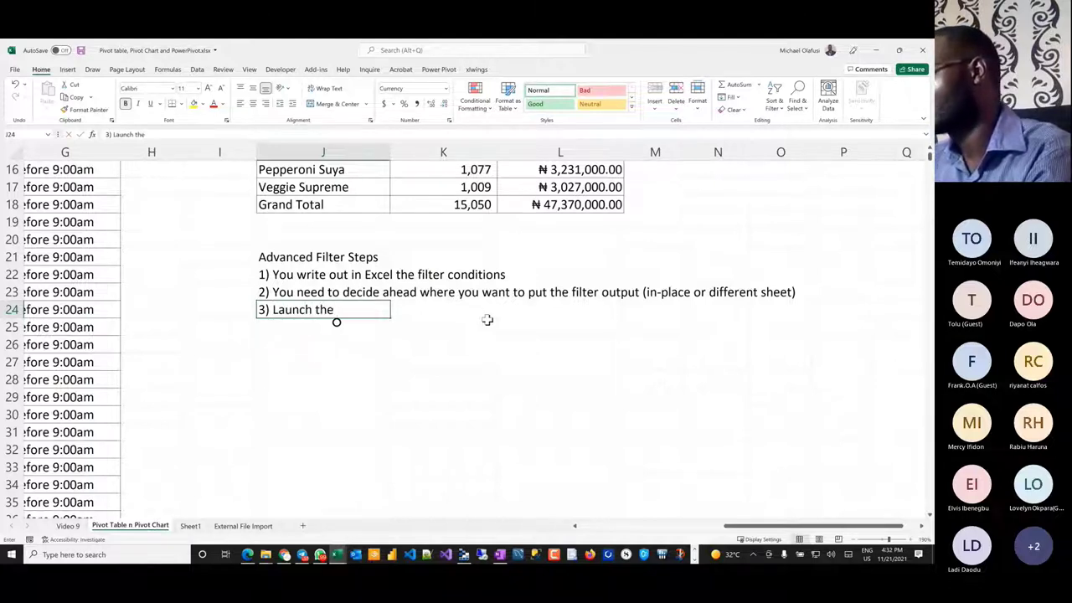
{"action": "type", "text": "Ad"}
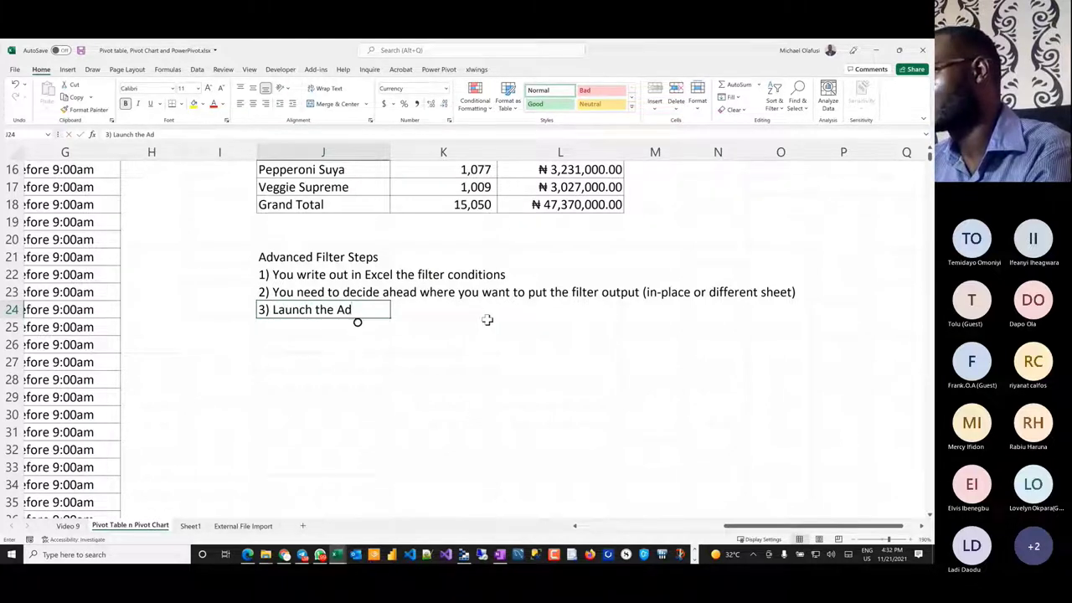
{"action": "type", "text": "vanced"}
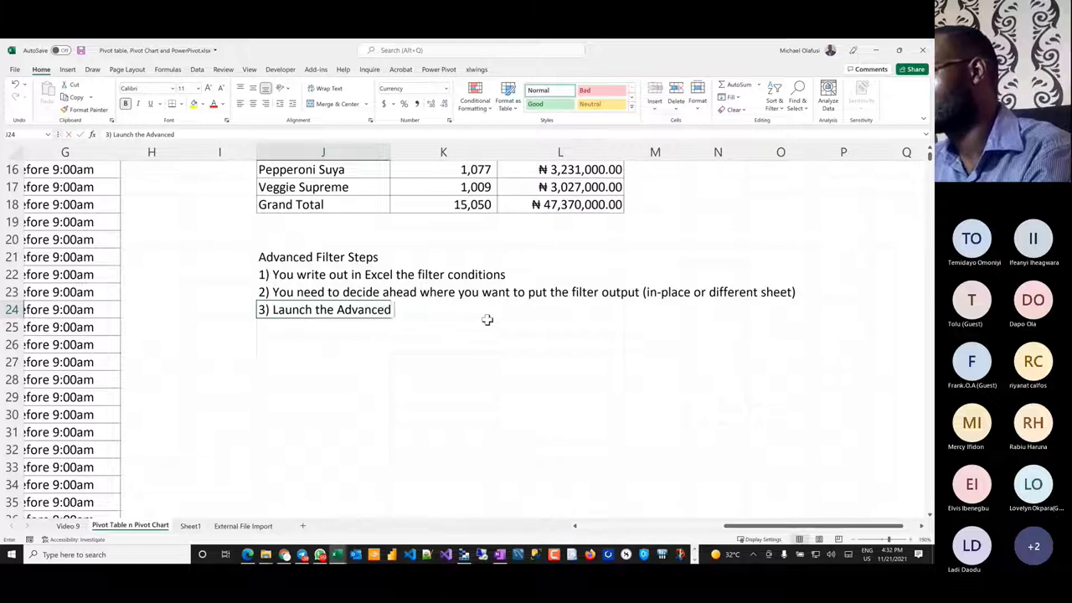
{"action": "type", "text": " Filter fr"}
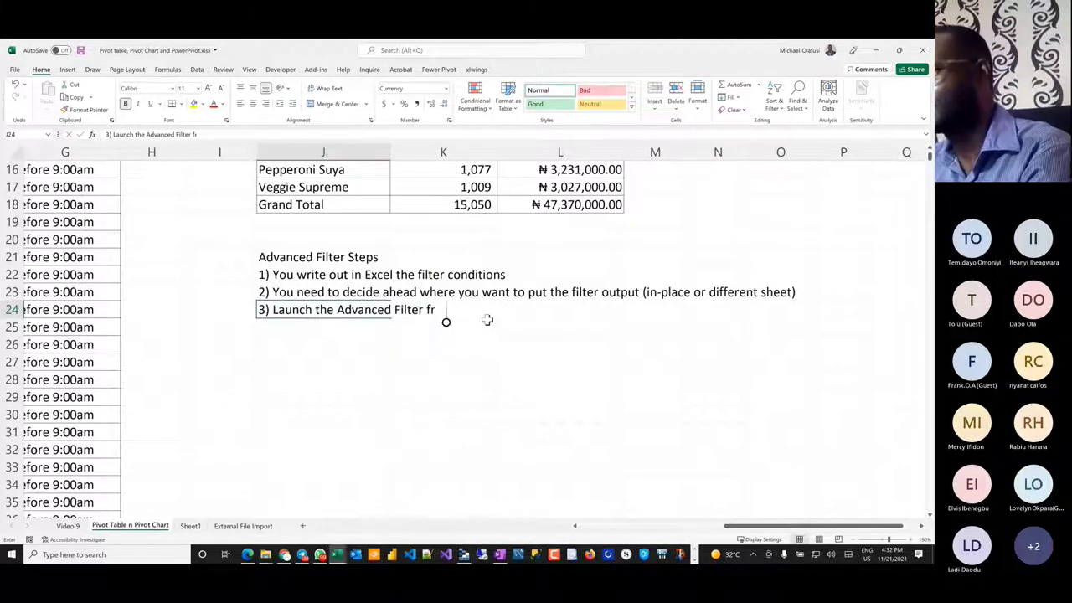
{"action": "type", "text": "m the"}
{"action": "key", "text": "BackSpace"}
{"action": "key", "text": "BackSpace"}
{"action": "key", "text": "BackSpace"}
{"action": "key", "text": "BackSpace"}
{"action": "key", "text": "BackSpace"}
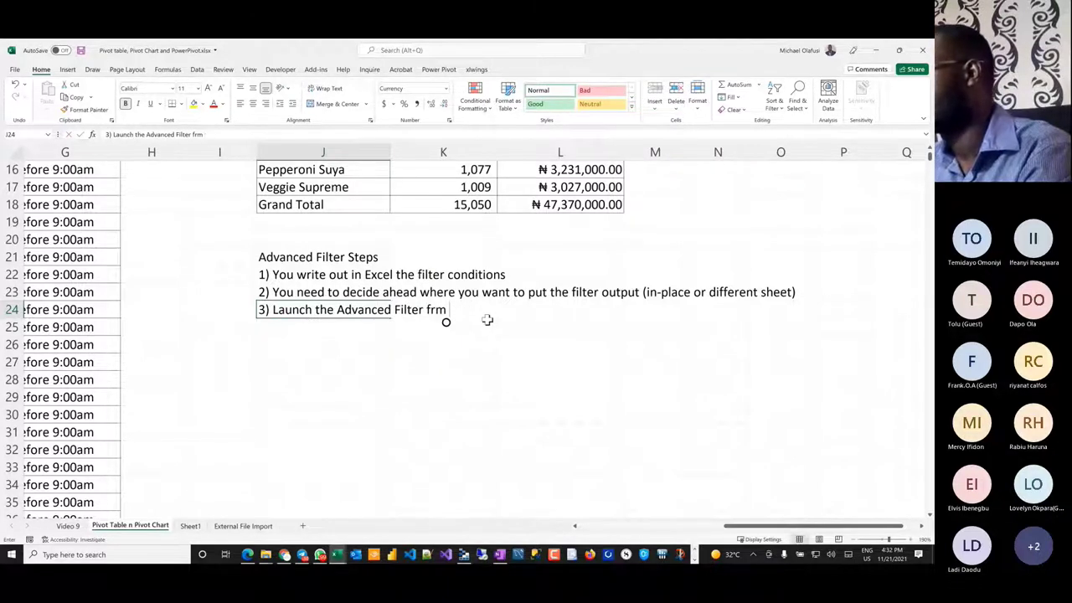
{"action": "type", "text": "om the sh"}
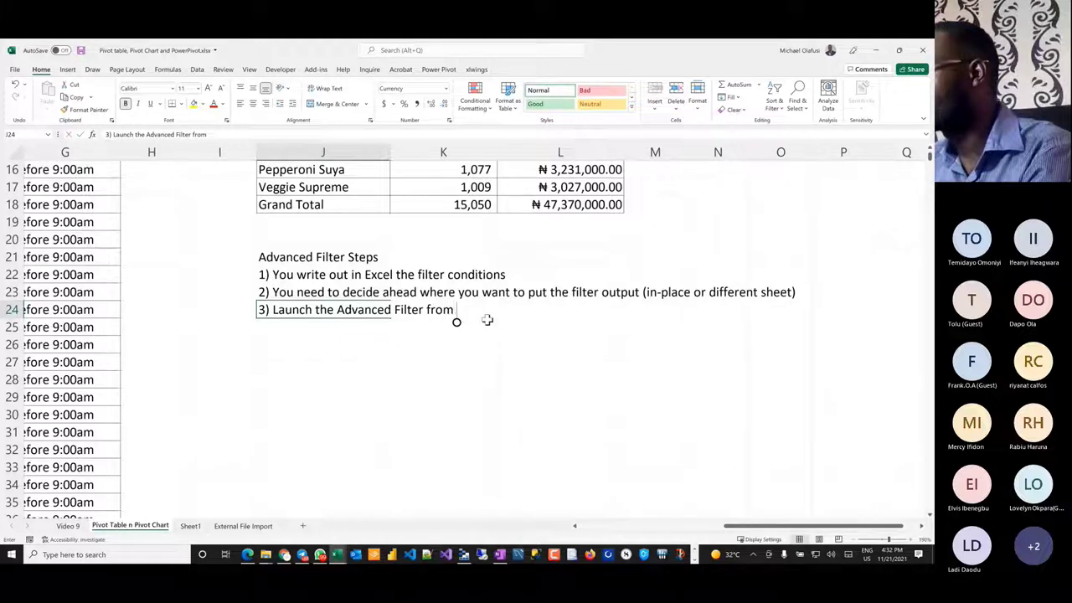
{"action": "type", "text": "eet"}
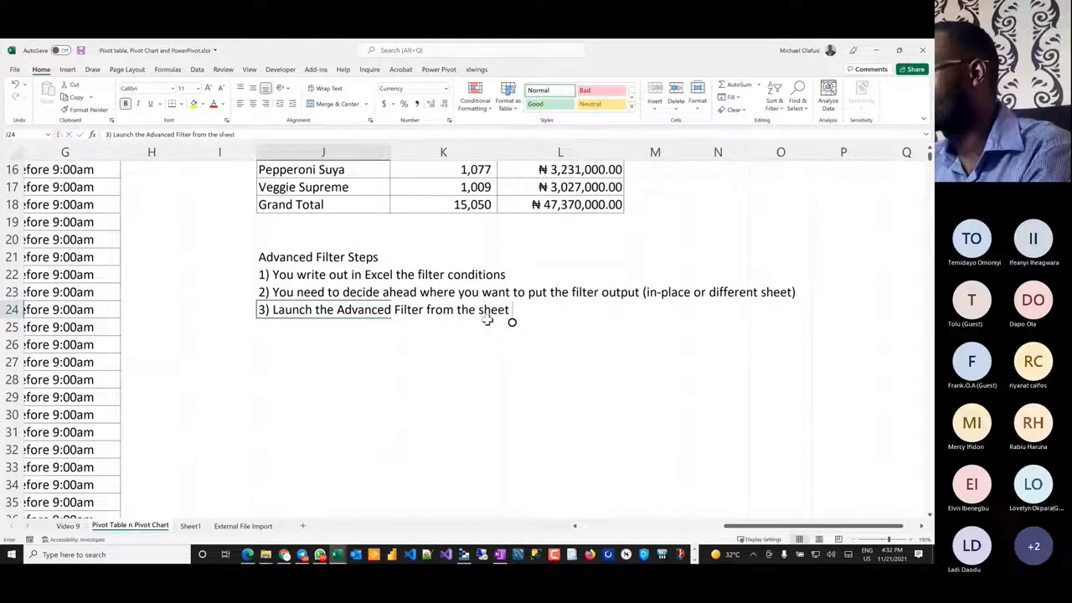
{"action": "type", "text": " you want the results in"}
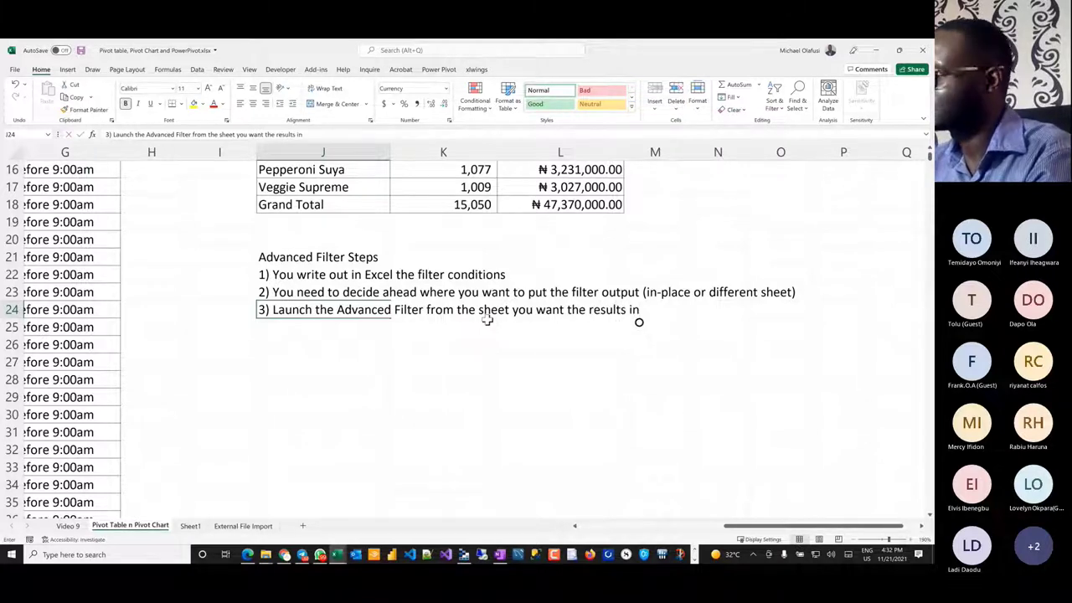
{"action": "key", "text": "BackSpace"}
{"action": "key", "text": "BackSpace"}
{"action": "key", "text": "BackSpace"}
{"action": "key", "text": "BackSpace"}
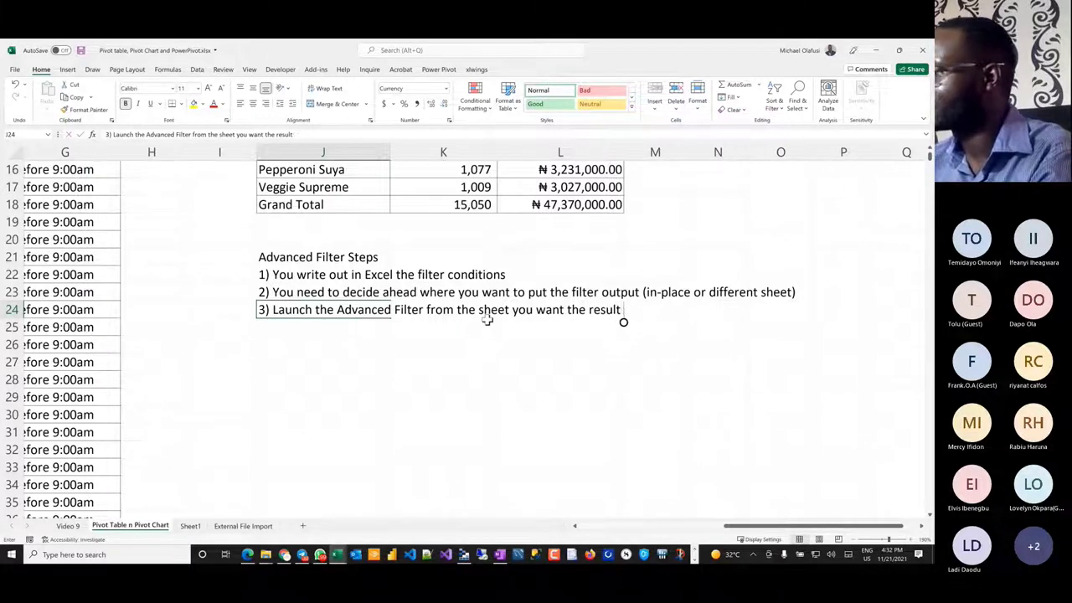
{"action": "type", "text": "in"}
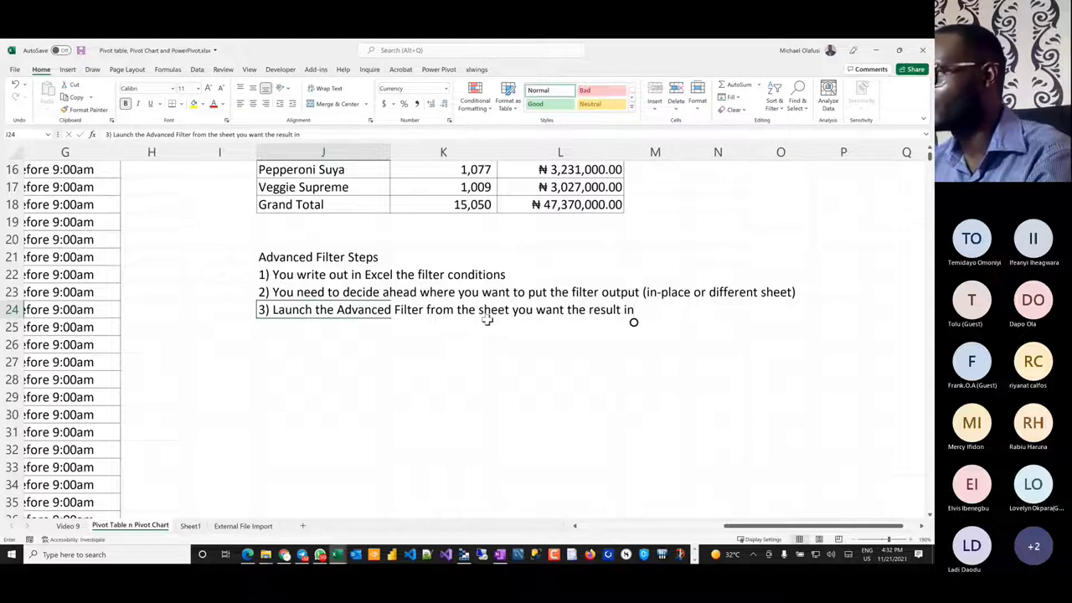
{"action": "key", "text": "Return"}
- In J25, enter step 4: '4) Remember to select the filter criteria in your Excel'
{"action": "type", "text": "4"}
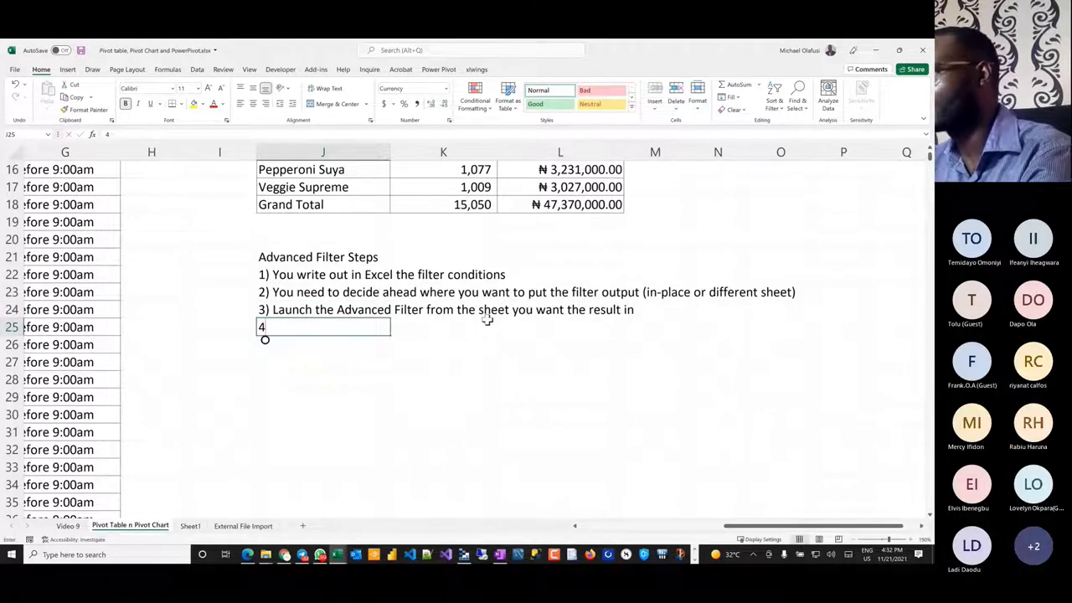
{"action": "type", "text": ") "}
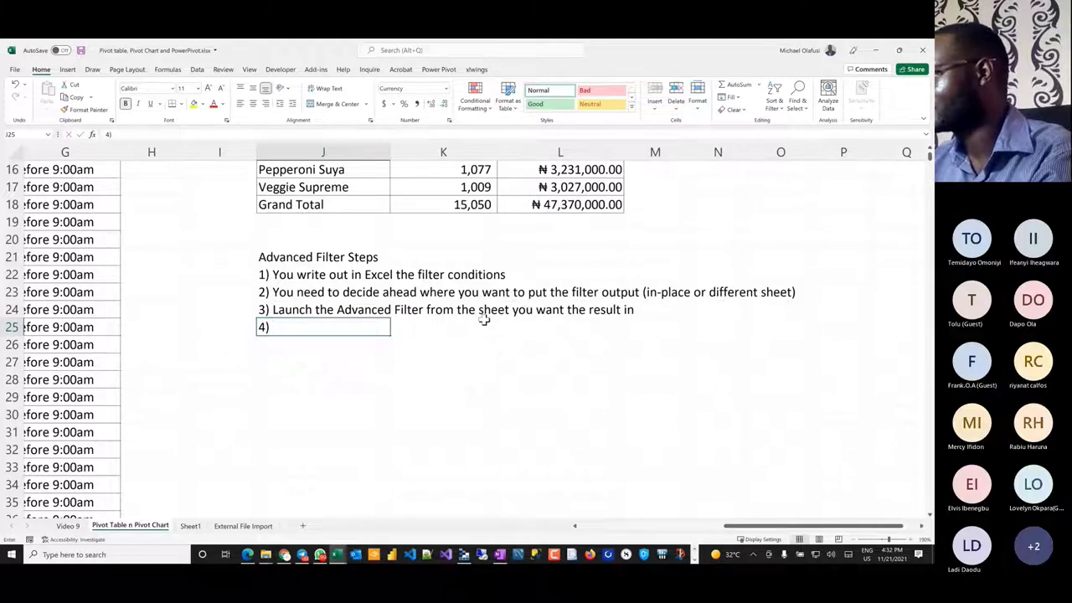
{"action": "type", "text": "Remem"}
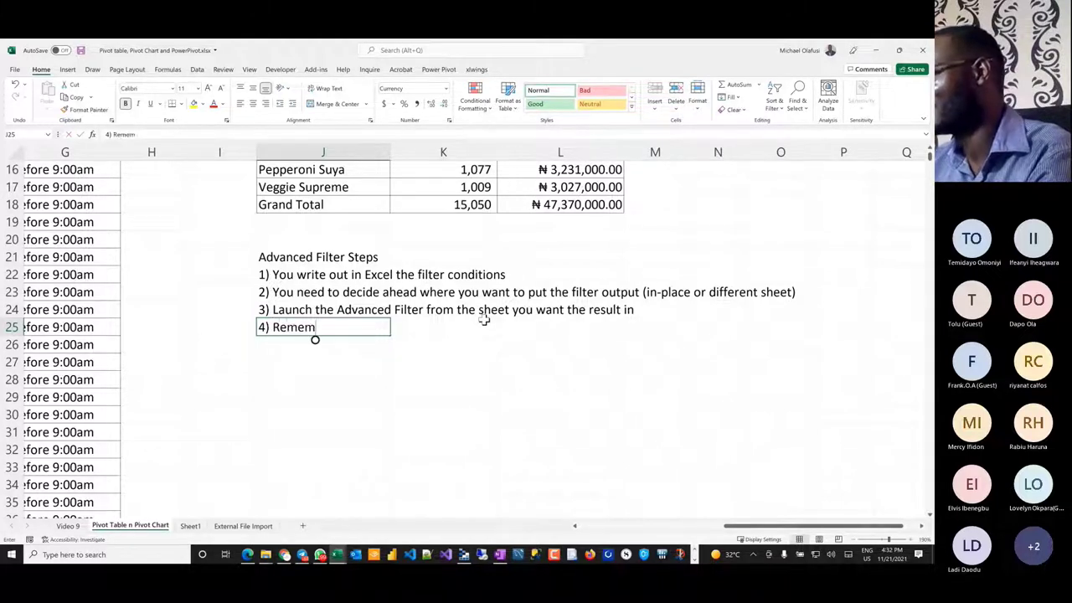
{"action": "type", "text": "ber t"}
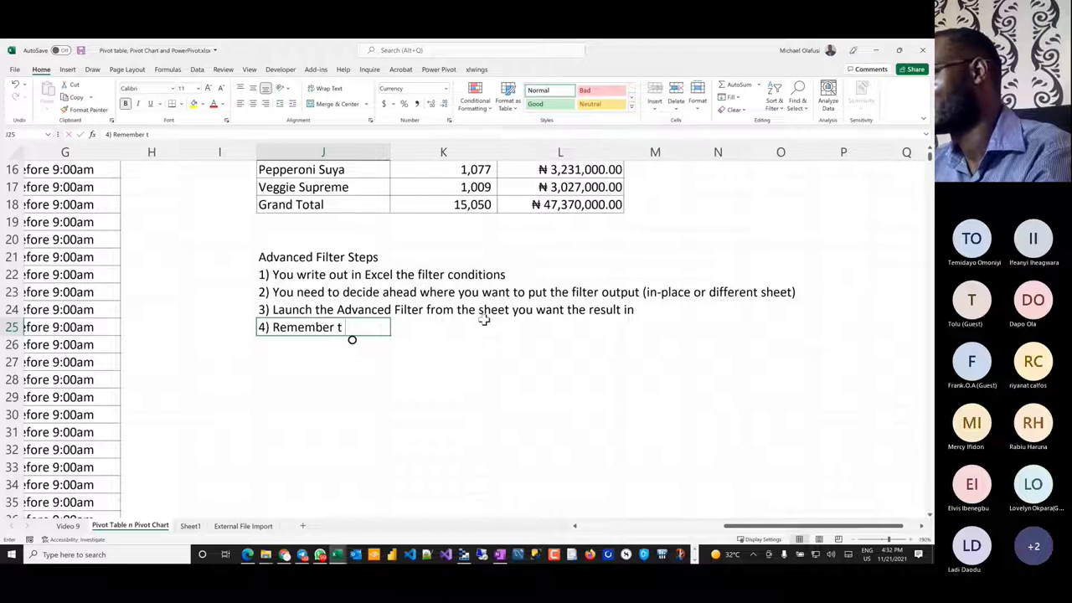
{"action": "type", "text": "o se"}
{"action": "key", "text": "BackSpace"}
{"action": "key", "text": "BackSpace"}
{"action": "key", "text": "BackSpace"}
{"action": "key", "text": "BackSpace"}
{"action": "type", "text": "o s"}
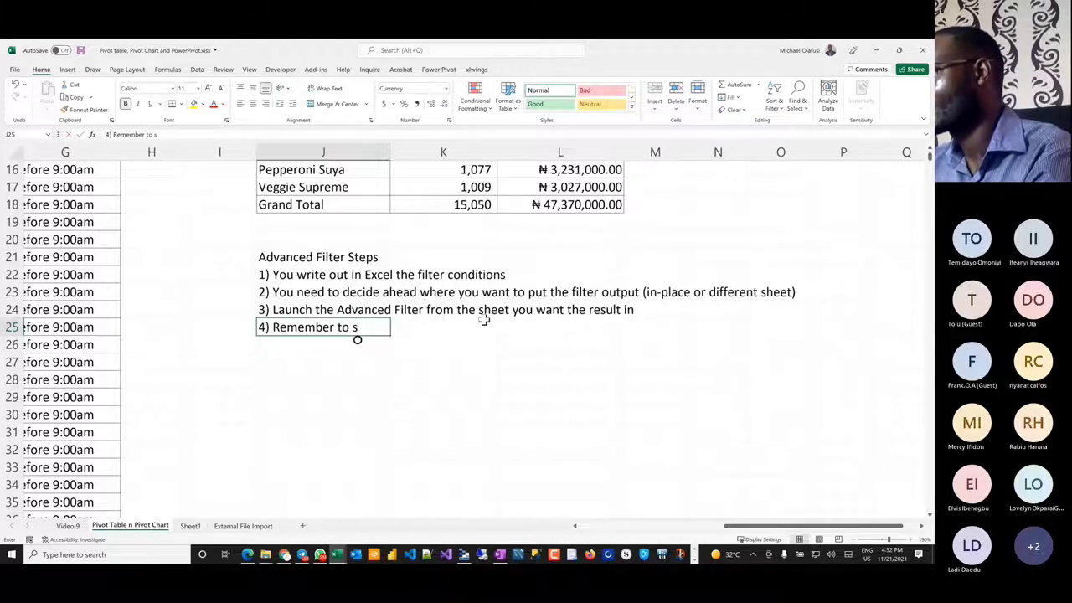
{"action": "type", "text": "elet t"}
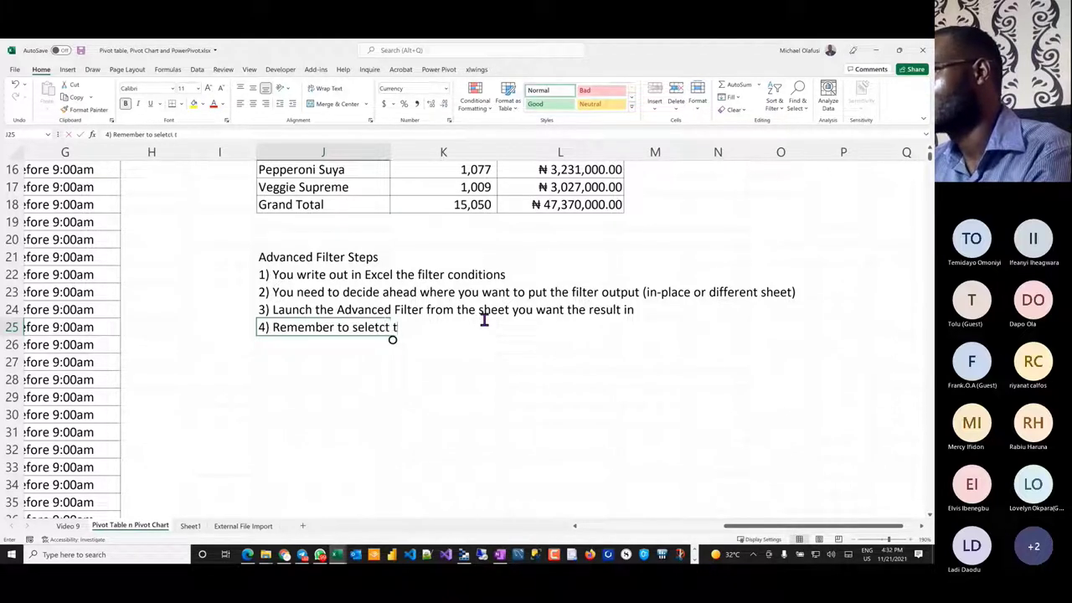
{"action": "key", "text": "BackSpace"}
{"action": "key", "text": "BackSpace"}
{"action": "key", "text": "BackSpace"}
{"action": "type", "text": "ct the "}
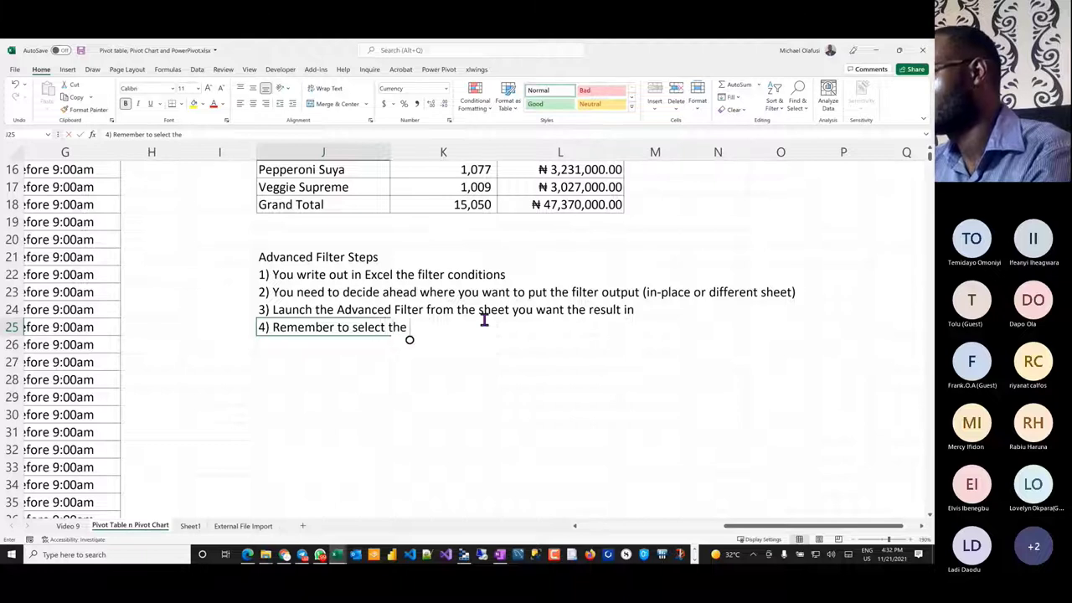
{"action": "type", "text": "fi"}
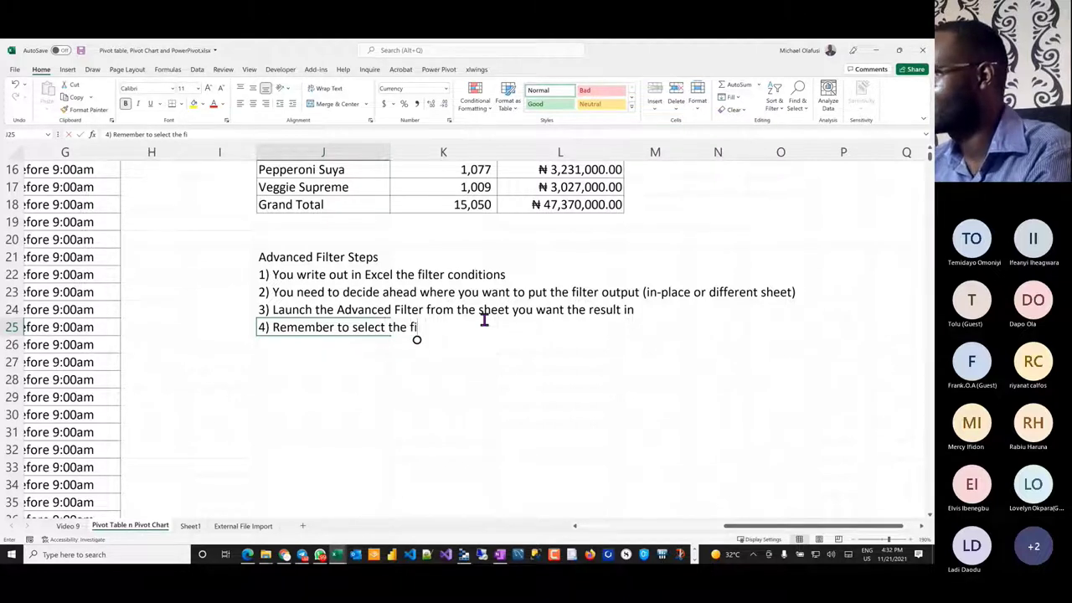
{"action": "type", "text": "lter coni"}
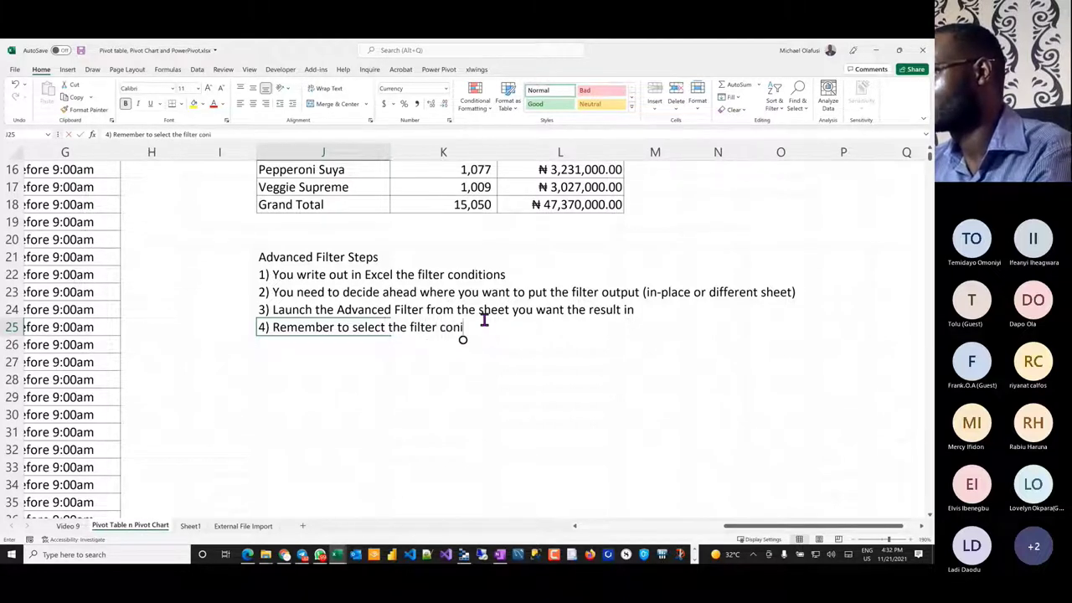
{"action": "key", "text": "BackSpace"}
{"action": "key", "text": "BackSpace"}
{"action": "key", "text": "BackSpace"}
{"action": "type", "text": "rite"}
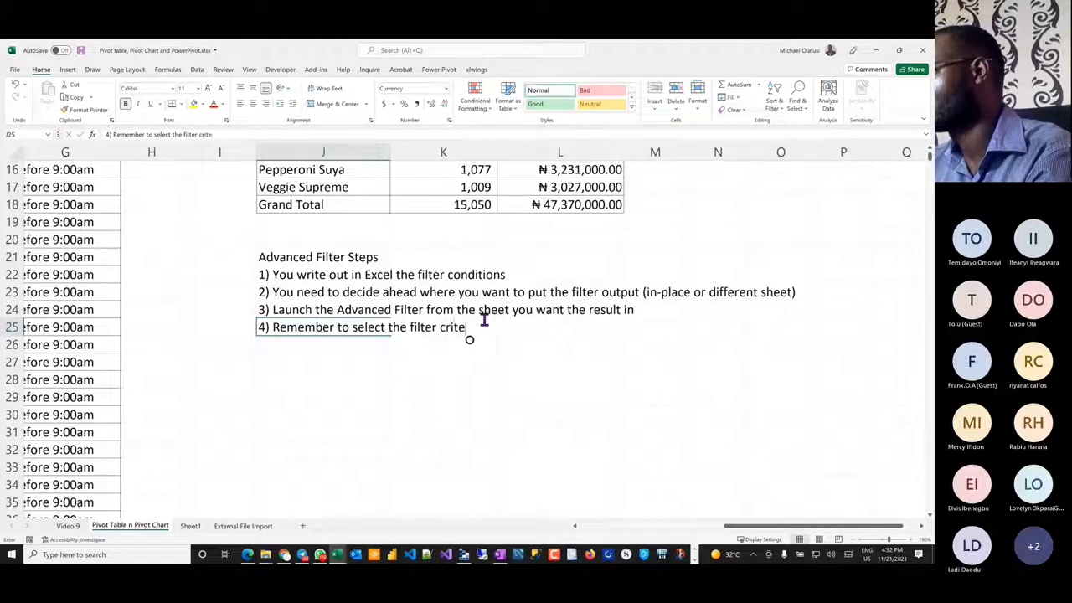
{"action": "type", "text": "ria"}
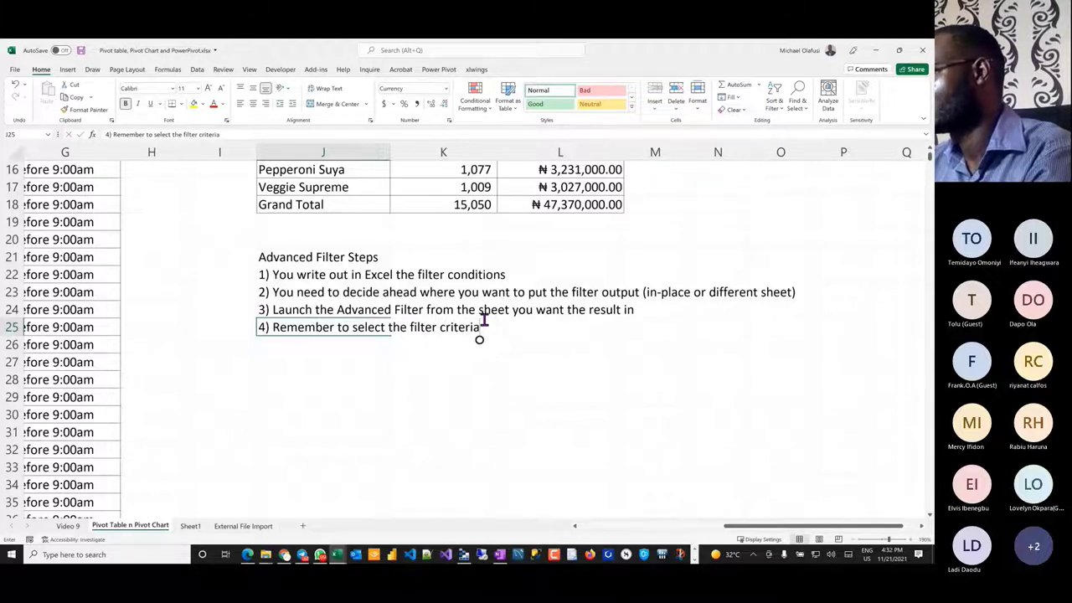
{"action": "type", "text": "n y"}
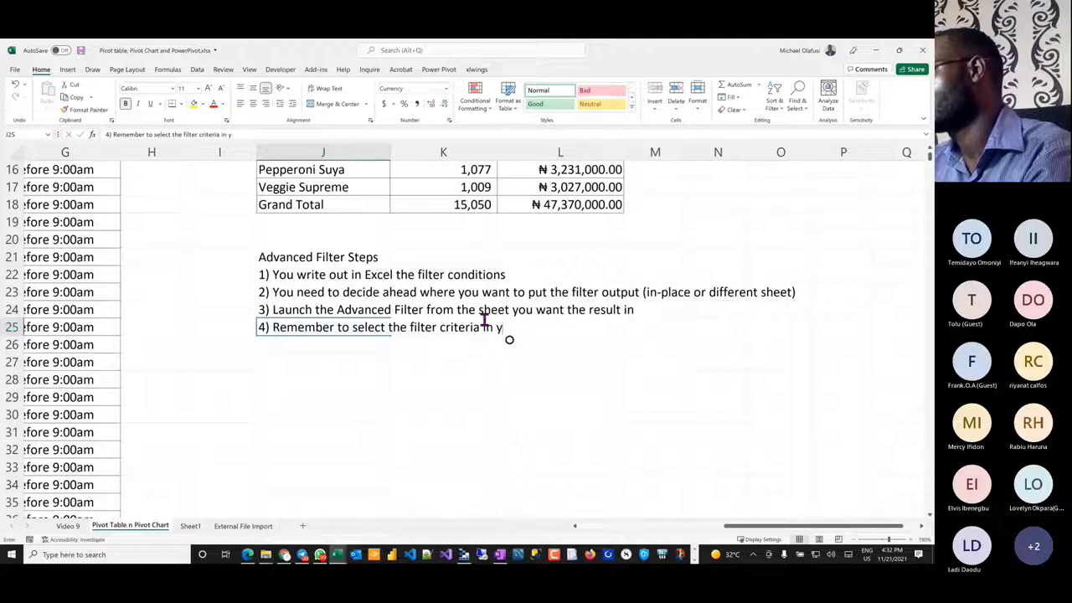
{"action": "type", "text": "our Excel s"}
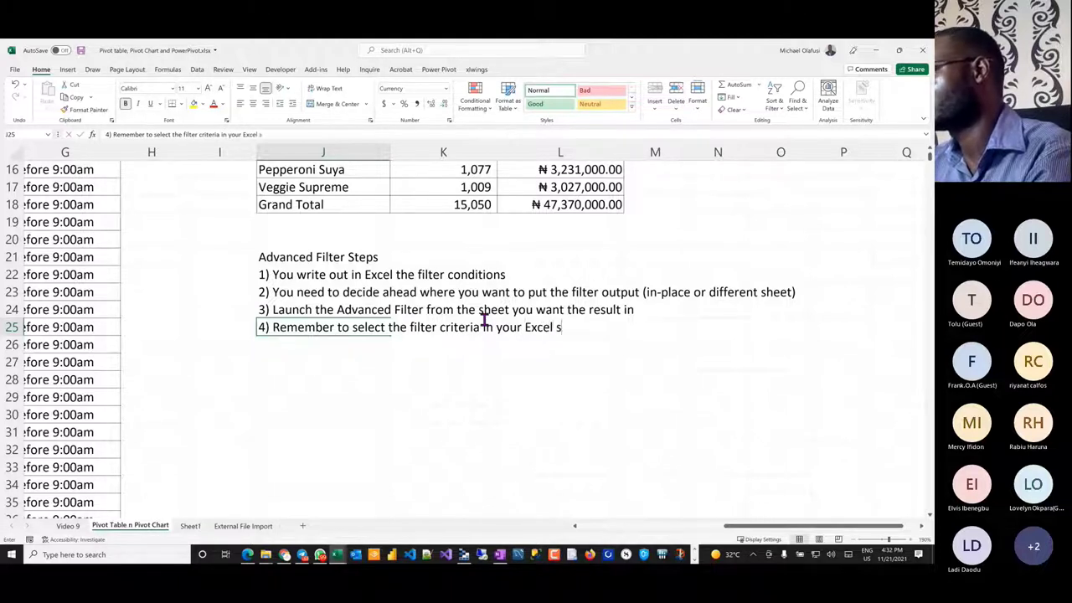
{"action": "key", "text": "BackSpace"}
{"action": "key", "text": "BackSpace"}
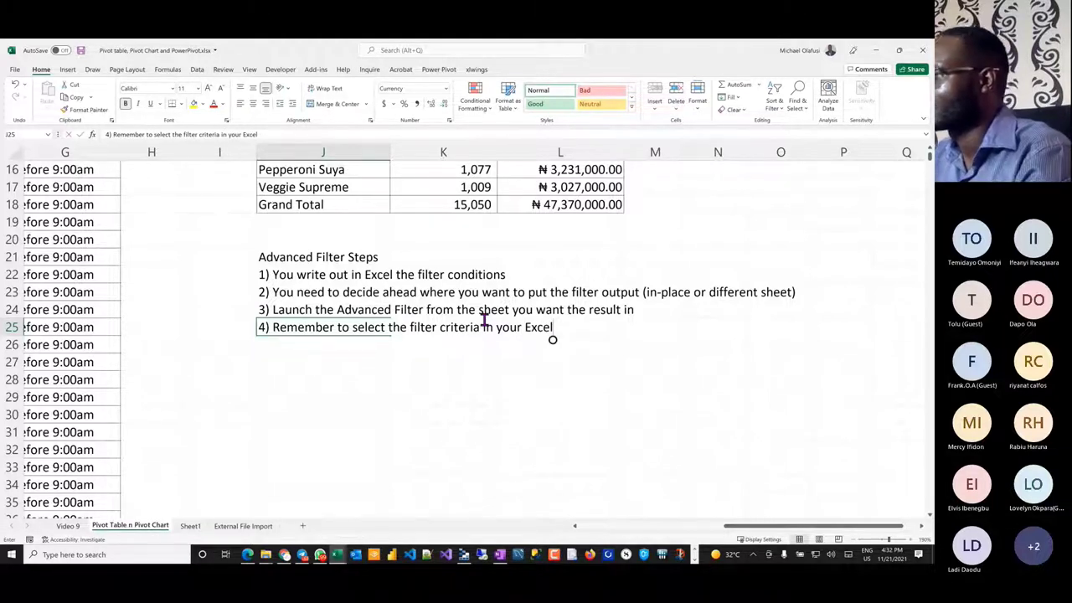
{"action": "key", "text": "Return"}
{"action": "left_click", "coordinate": [285, 275]}
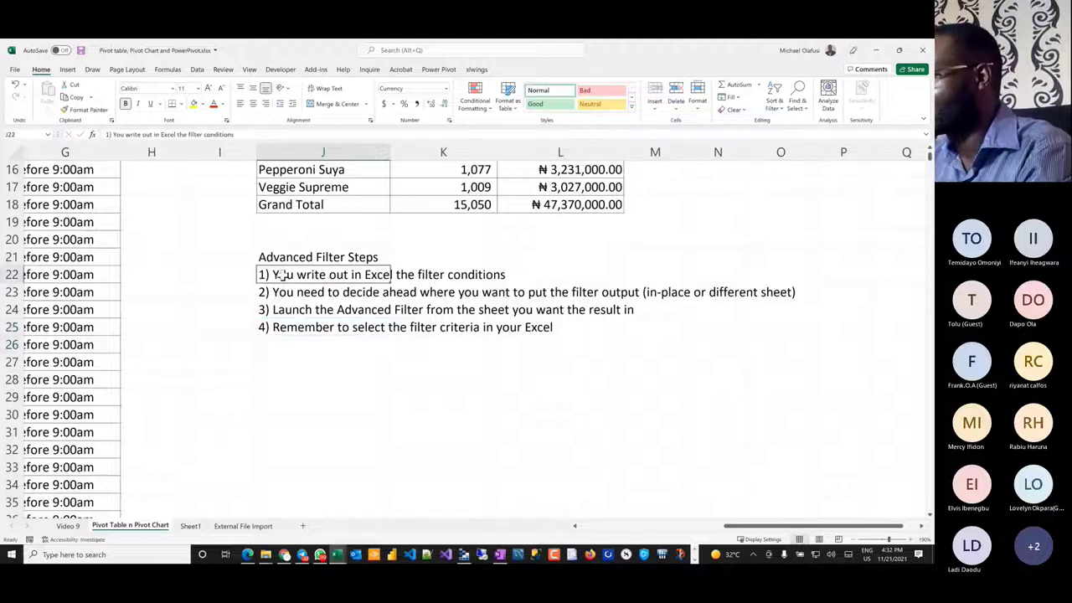
{"action": "left_click", "coordinate": [272, 137]}
{"action": "type", "text": "/"}
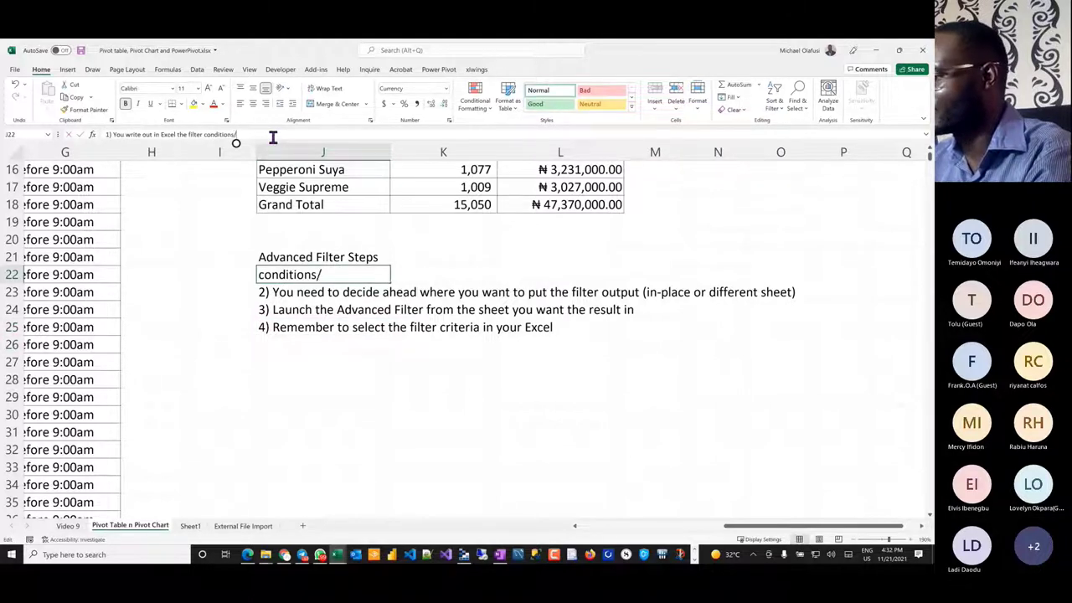
{"action": "type", "text": "crie"}
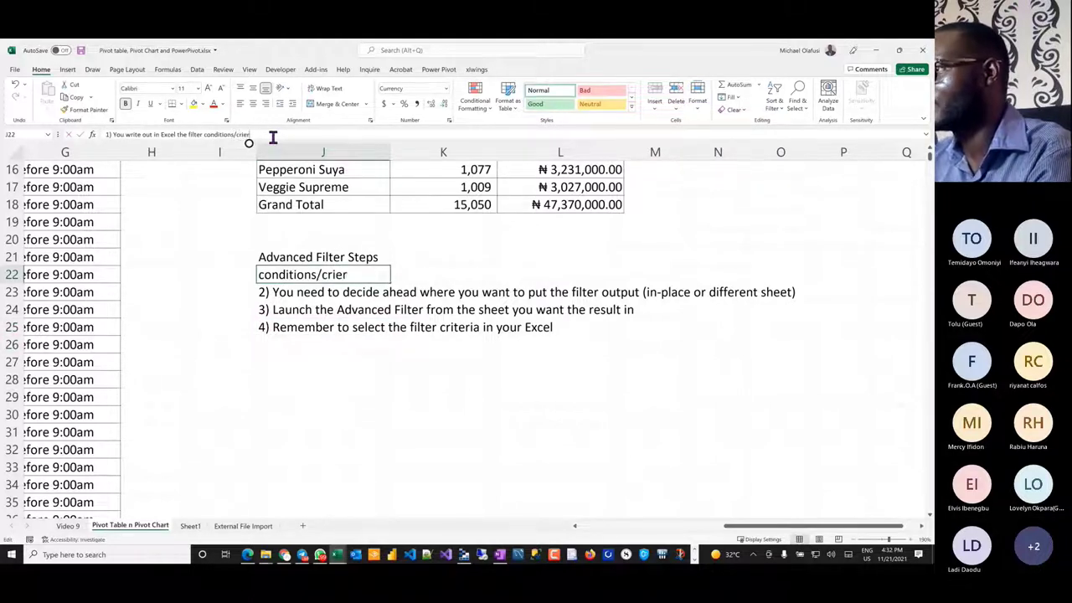
{"action": "key", "text": "BackSpace"}
{"action": "type", "text": "teria"}
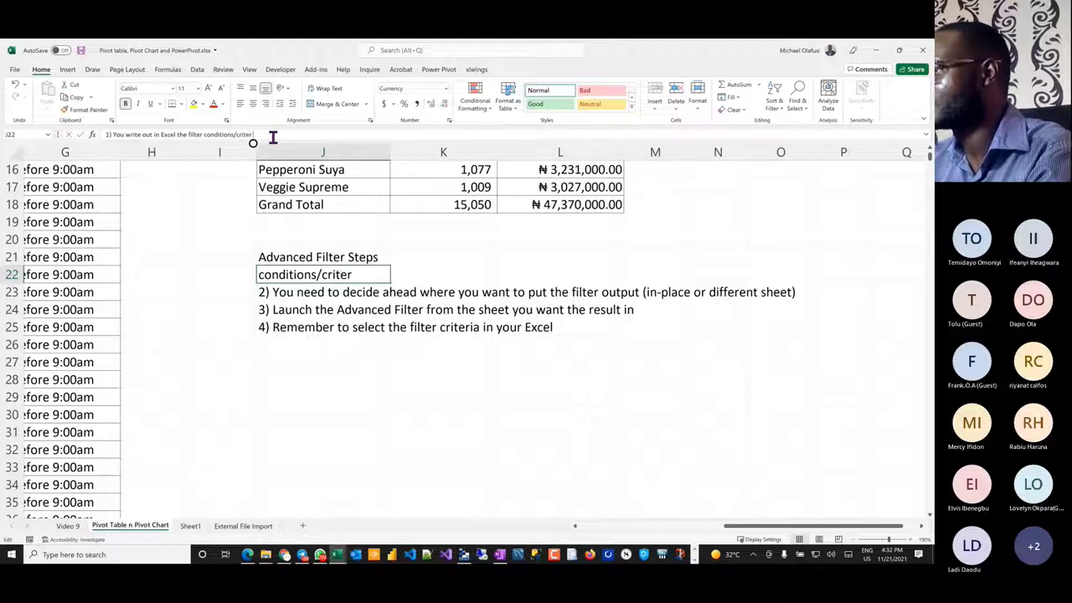
{"action": "key", "text": "Return"}
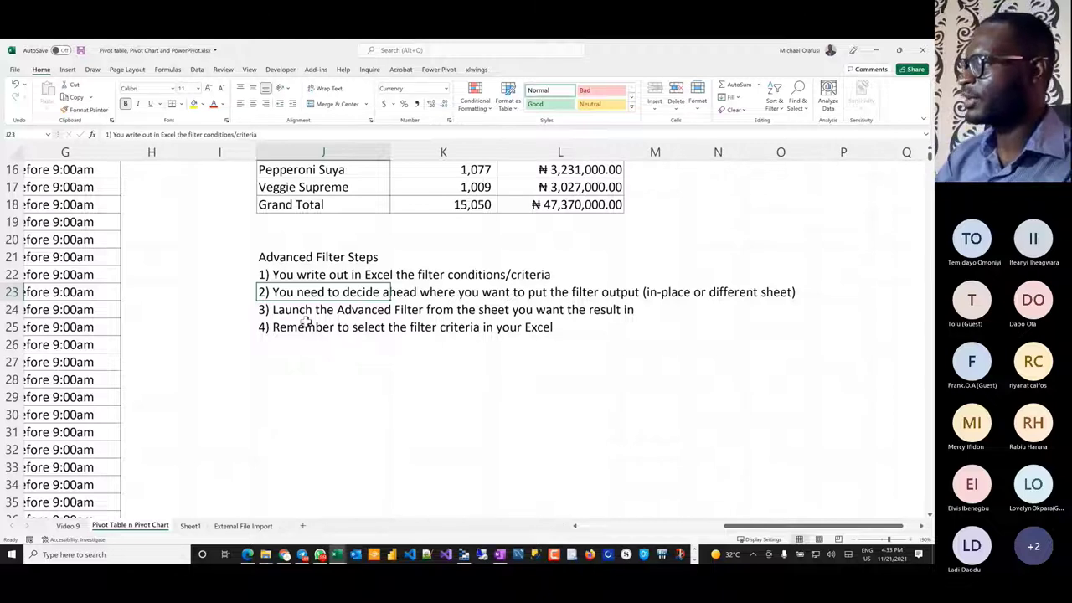
{"action": "left_click", "coordinate": [300, 365]}
{"action": "left_click", "coordinate": [311, 383]}
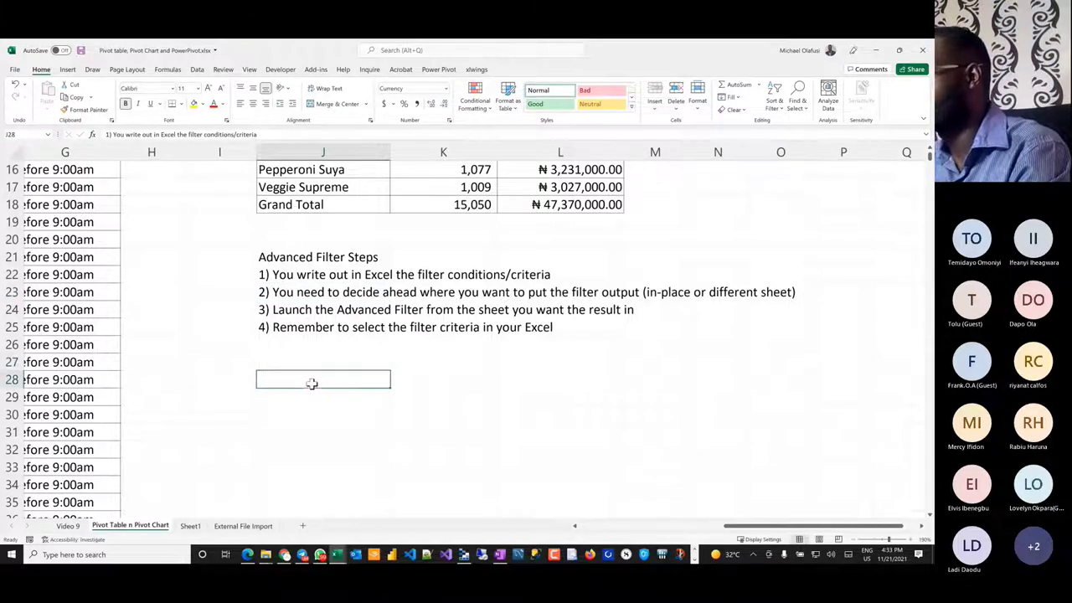
- Copy the Pizza Sold header from B1 and paste it into J28
{"action": "scroll", "coordinate": [148, 304], "scroll_direction": "left", "scroll_amount": 6}
{"action": "scroll", "coordinate": [148, 304], "scroll_direction": "up", "scroll_amount": 2}
{"action": "scroll", "coordinate": [149, 304], "scroll_direction": "up", "scroll_amount": 3}
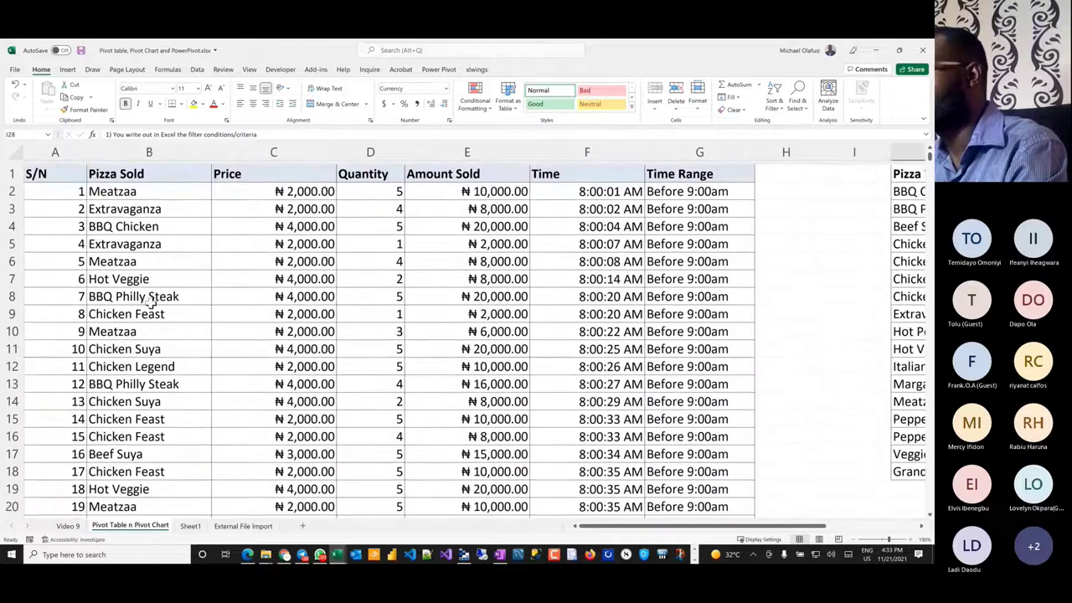
{"action": "left_click", "coordinate": [125, 170]}
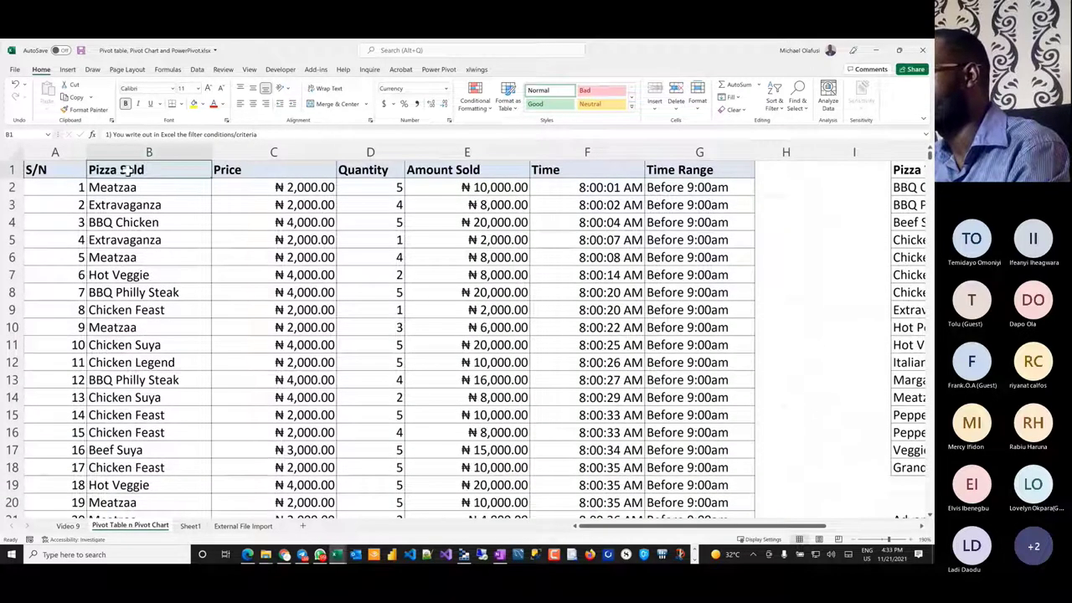
{"action": "key", "text": "ctrl+c"}
{"action": "scroll", "coordinate": [317, 320], "scroll_direction": "right", "scroll_amount": 1}
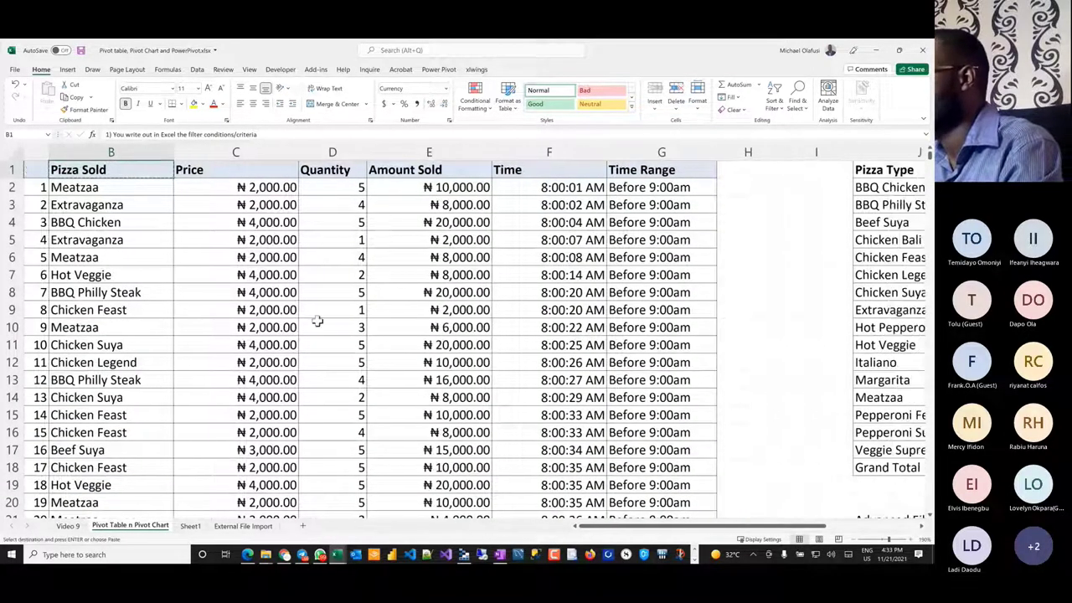
{"action": "scroll", "coordinate": [317, 321], "scroll_direction": "down", "scroll_amount": 1}
{"action": "scroll", "coordinate": [419, 342], "scroll_direction": "right", "scroll_amount": 4}
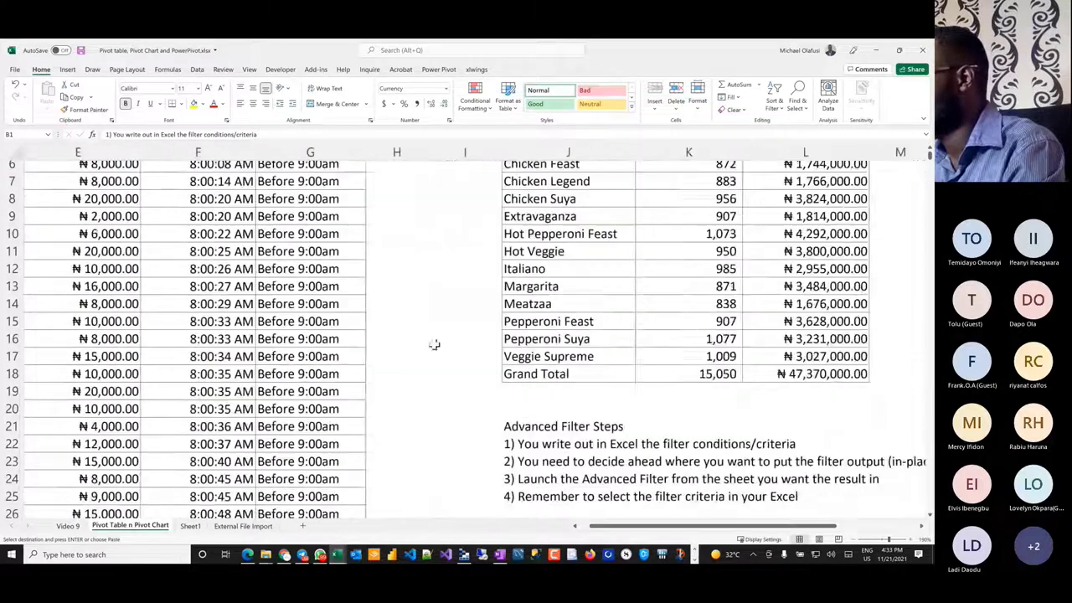
{"action": "scroll", "coordinate": [593, 417], "scroll_direction": "down", "scroll_amount": 5}
{"action": "scroll", "coordinate": [568, 379], "scroll_direction": "down", "scroll_amount": 4}
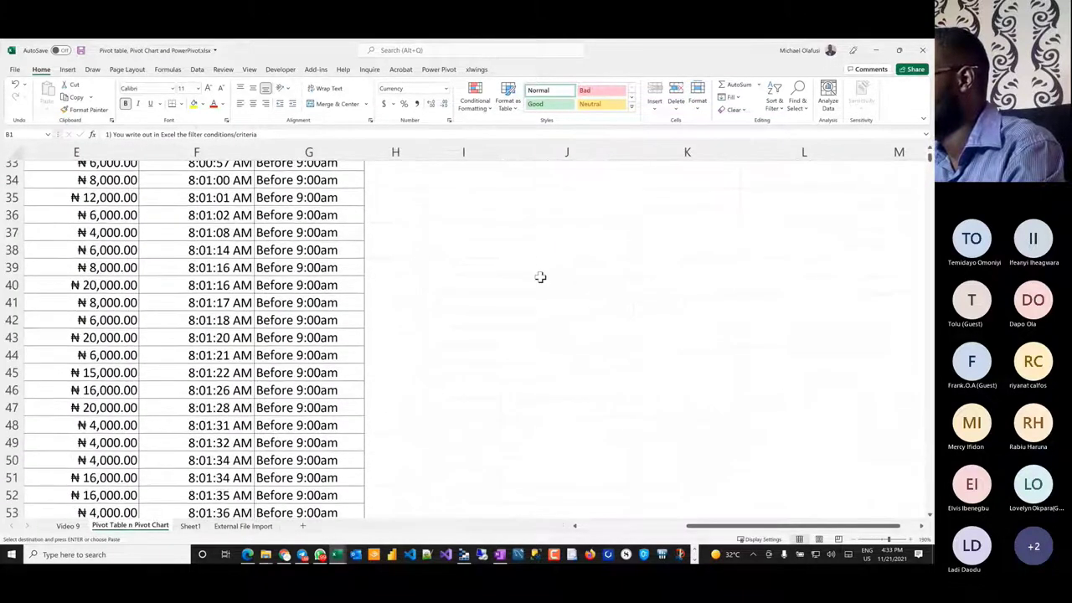
{"action": "scroll", "coordinate": [541, 235], "scroll_direction": "up", "scroll_amount": 7}
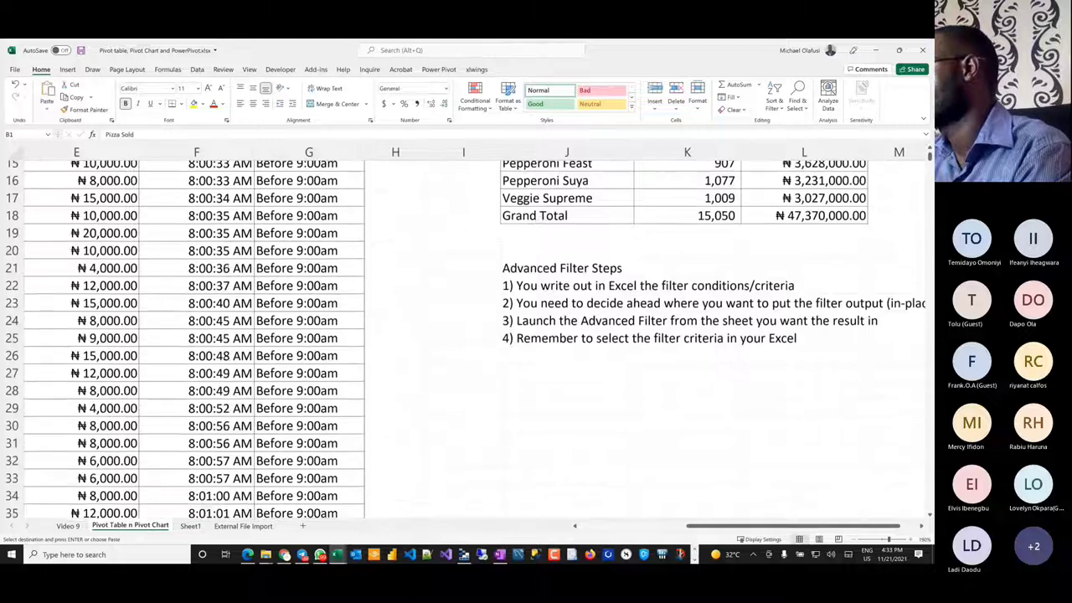
{"action": "left_click", "coordinate": [553, 251]}
{"action": "scroll", "coordinate": [469, 335], "scroll_direction": "down", "scroll_amount": 2}
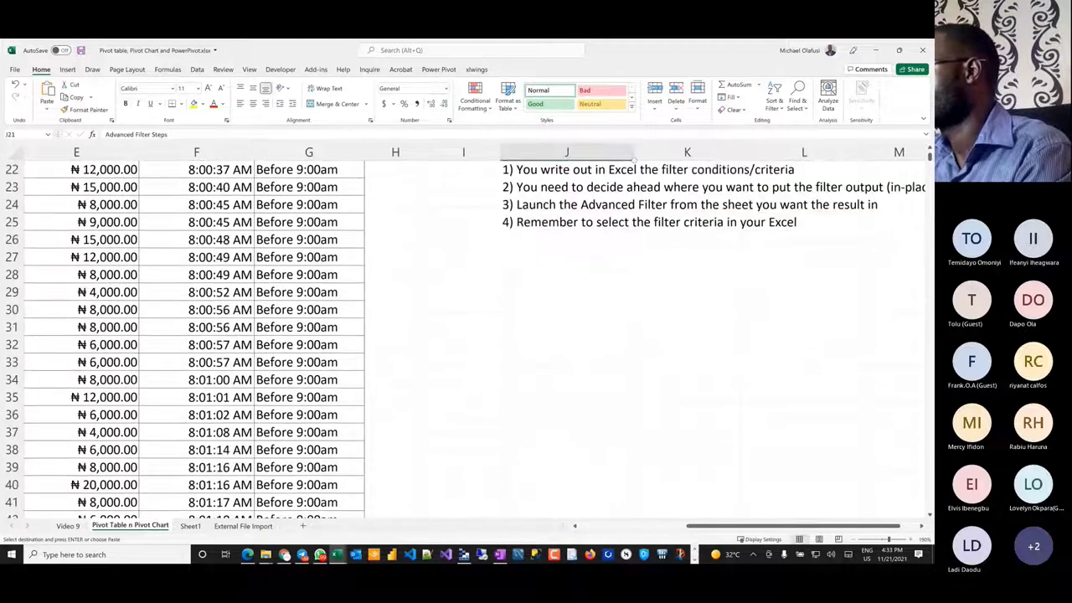
{"action": "left_click", "coordinate": [567, 275]}
{"action": "key", "text": "ctrl+v"}
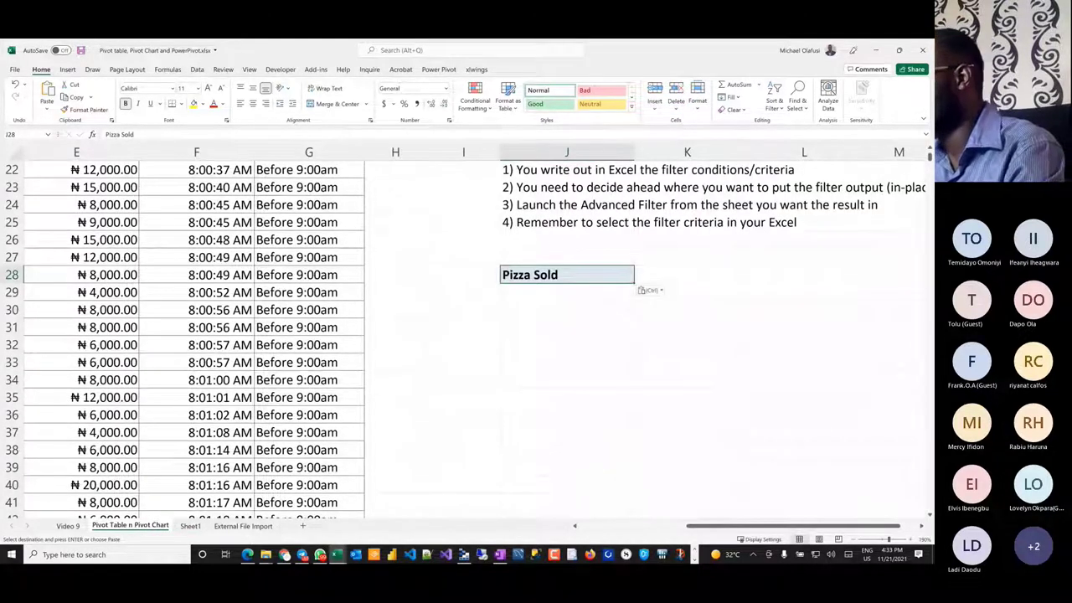
{"action": "scroll", "coordinate": [409, 282], "scroll_direction": "up", "scroll_amount": 7}
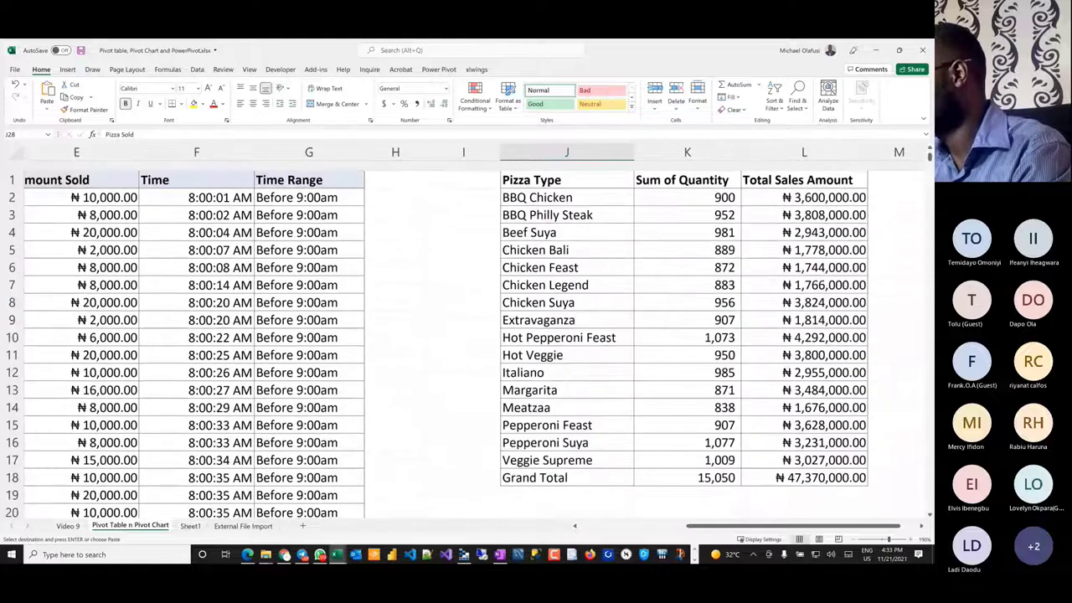
- Switch briefly to the browser, then minimize it to return to the workbook
{"action": "key", "text": "alt+Tab"}
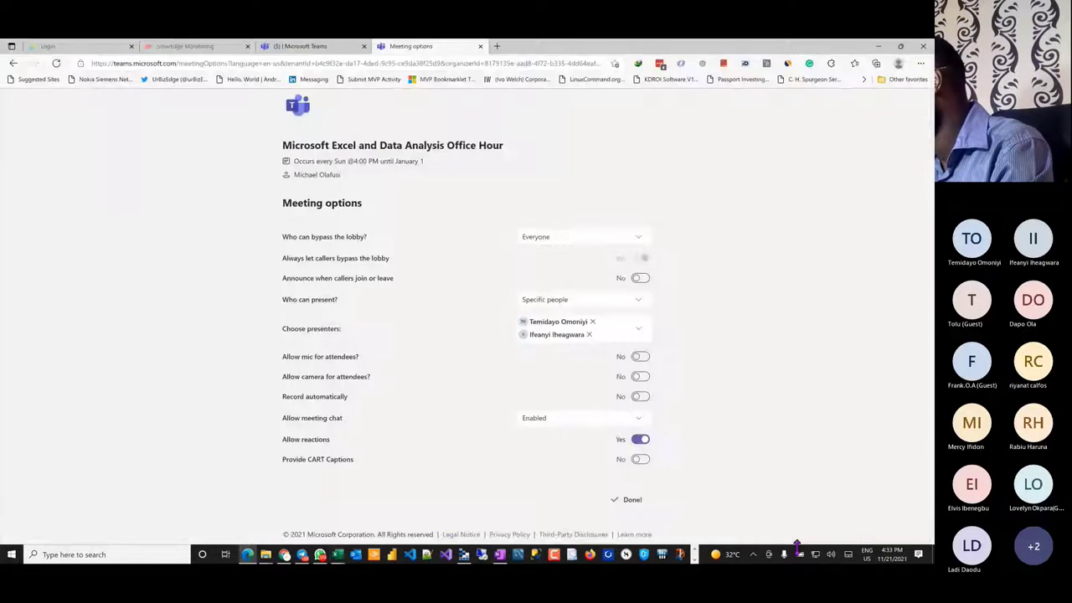
{"action": "left_click", "coordinate": [799, 554]}
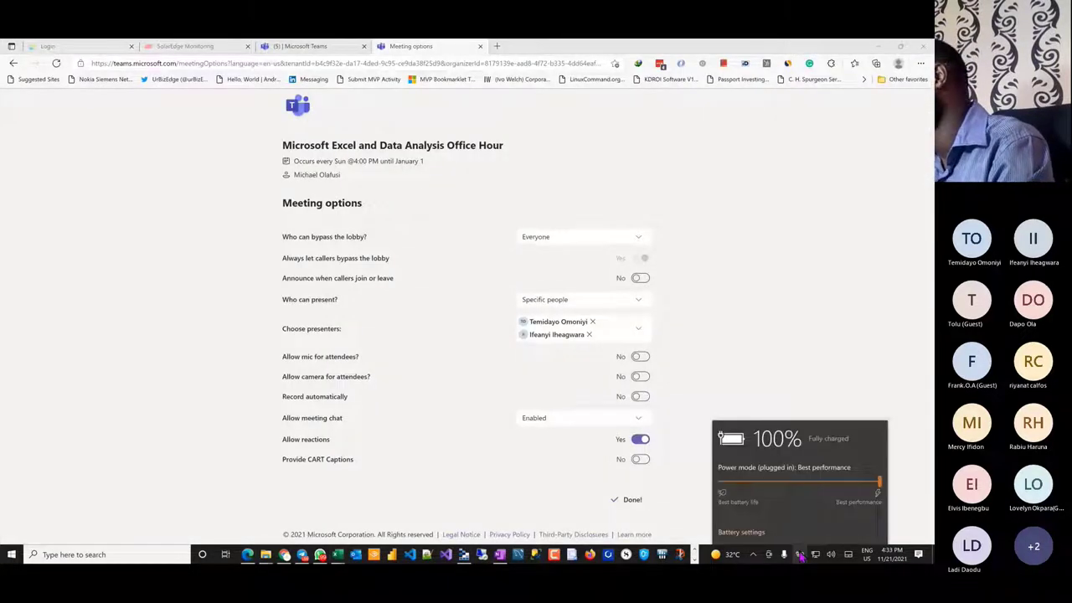
{"action": "key", "text": "alt+Tab"}
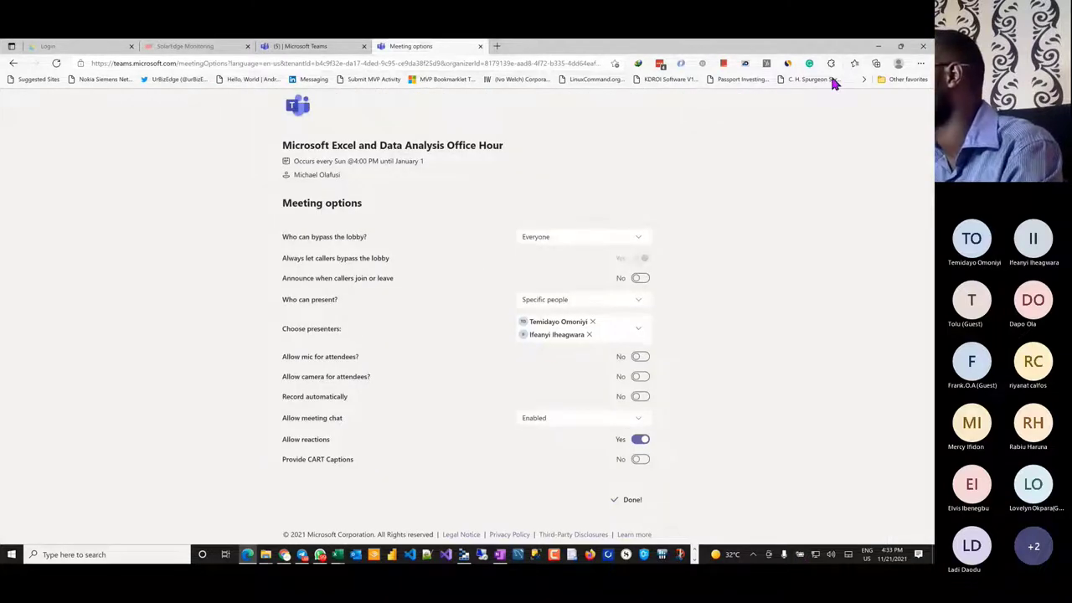
{"action": "left_click", "coordinate": [879, 49]}
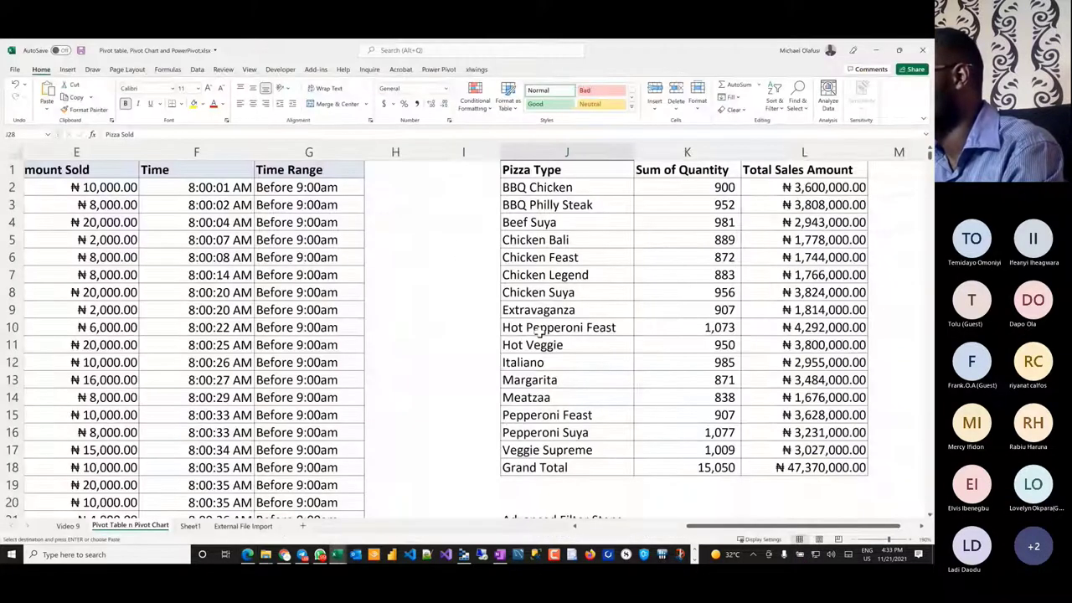
- Paste the Quantity and Time headers from D1 and F1 into K28, beside Pizza Sold
{"action": "scroll", "coordinate": [466, 261], "scroll_direction": "down", "scroll_amount": 3}
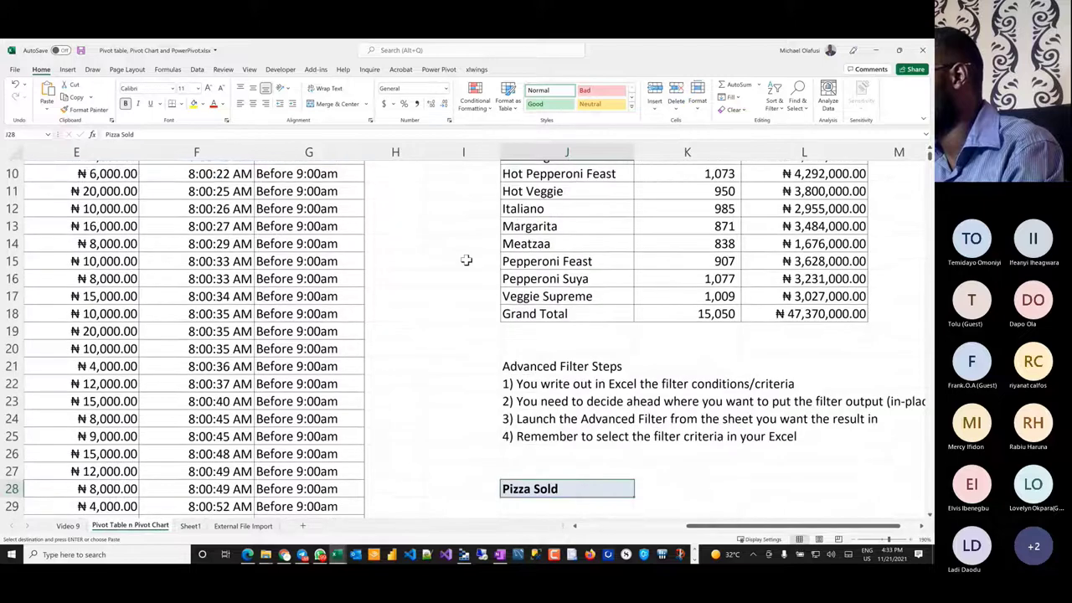
{"action": "scroll", "coordinate": [467, 260], "scroll_direction": "up", "scroll_amount": 3}
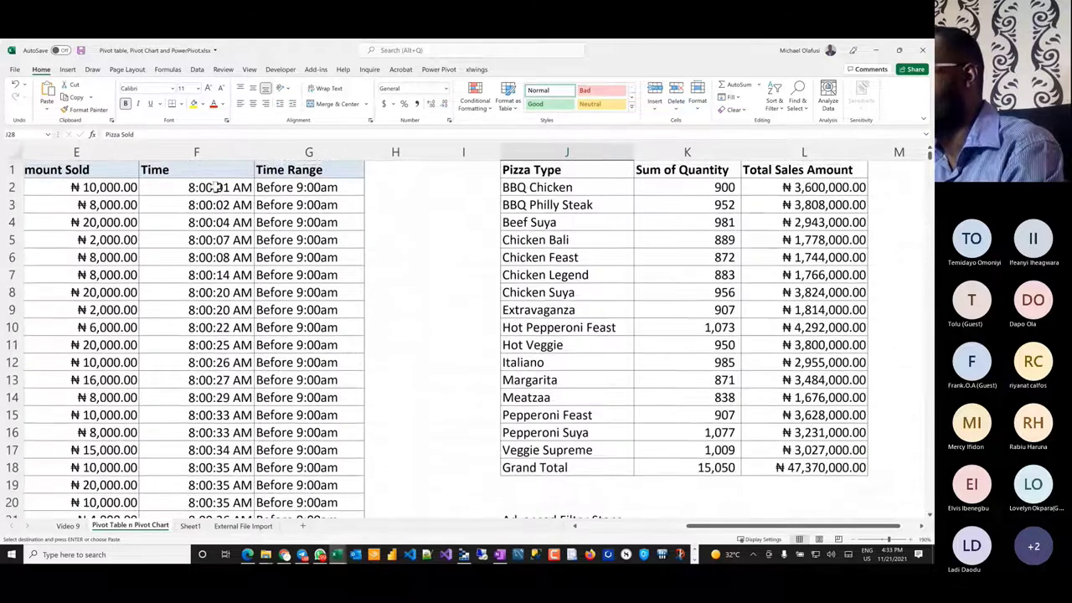
{"action": "scroll", "coordinate": [216, 186], "scroll_direction": "left", "scroll_amount": 3}
{"action": "left_click", "coordinate": [260, 169]}
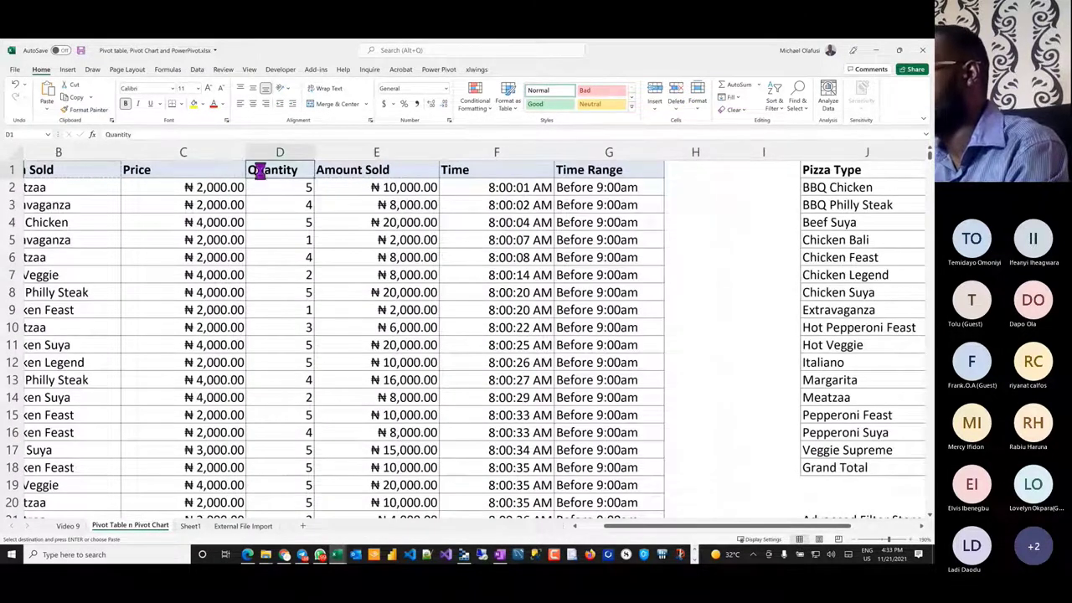
{"action": "left_click", "coordinate": [476, 170], "text": "ctrl"}
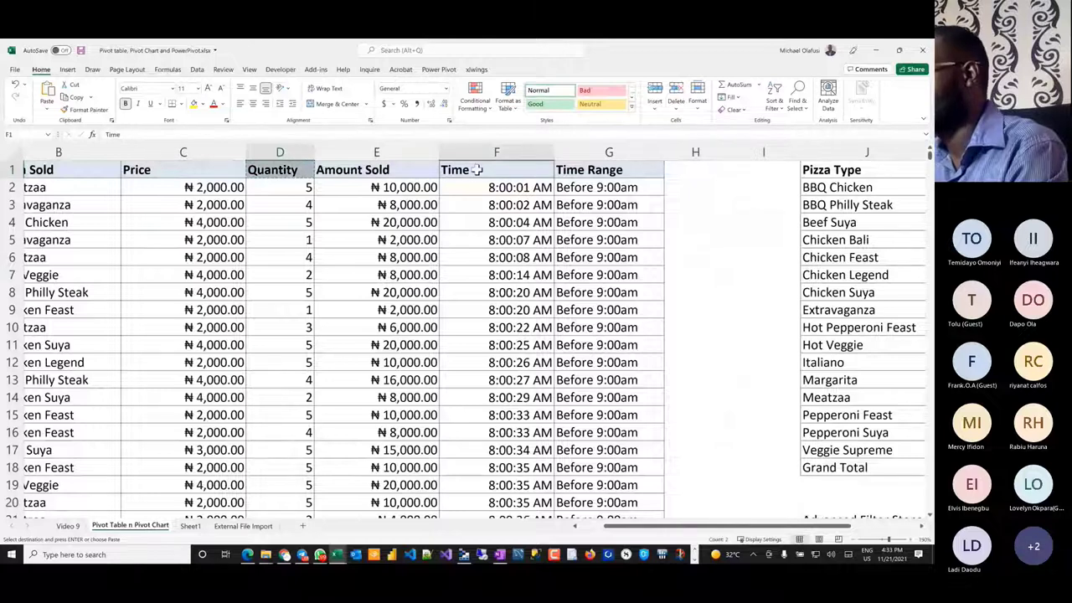
{"action": "scroll", "coordinate": [569, 293], "scroll_direction": "right", "scroll_amount": 4}
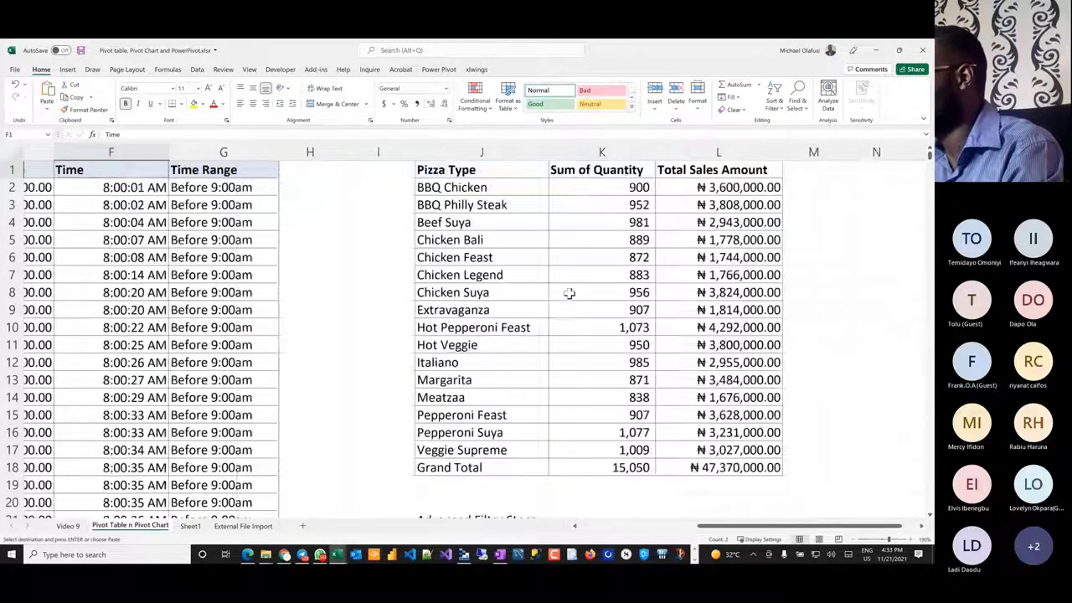
{"action": "scroll", "coordinate": [568, 294], "scroll_direction": "right", "scroll_amount": 5}
{"action": "scroll", "coordinate": [569, 293], "scroll_direction": "down", "scroll_amount": 2}
{"action": "scroll", "coordinate": [570, 294], "scroll_direction": "up", "scroll_amount": 2}
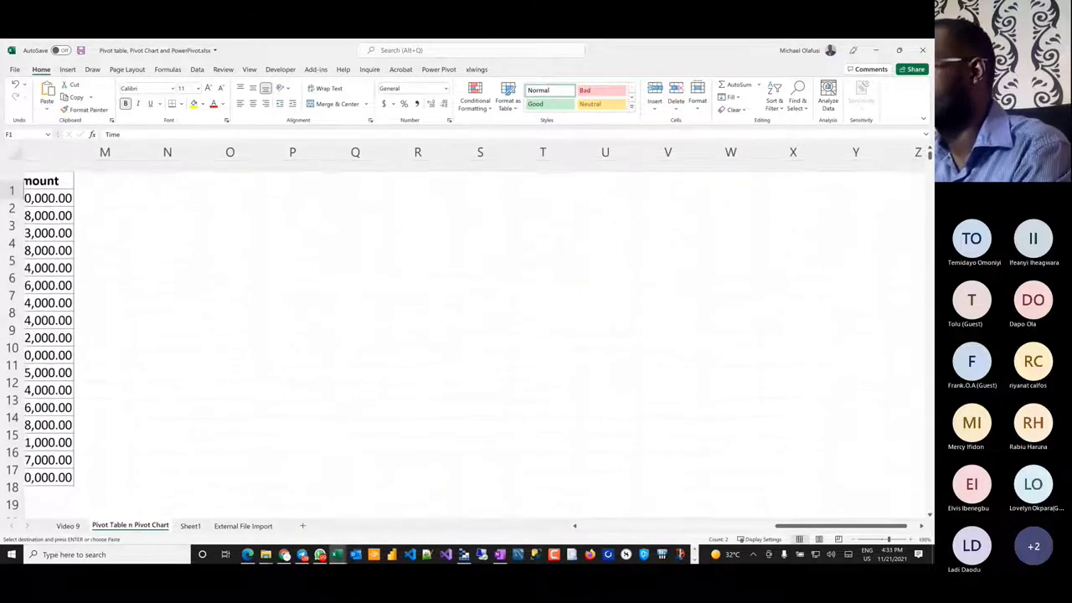
{"action": "scroll", "coordinate": [469, 335], "scroll_direction": "down", "scroll_amount": 7}
{"action": "scroll", "coordinate": [469, 335], "scroll_direction": "left", "scroll_amount": 6}
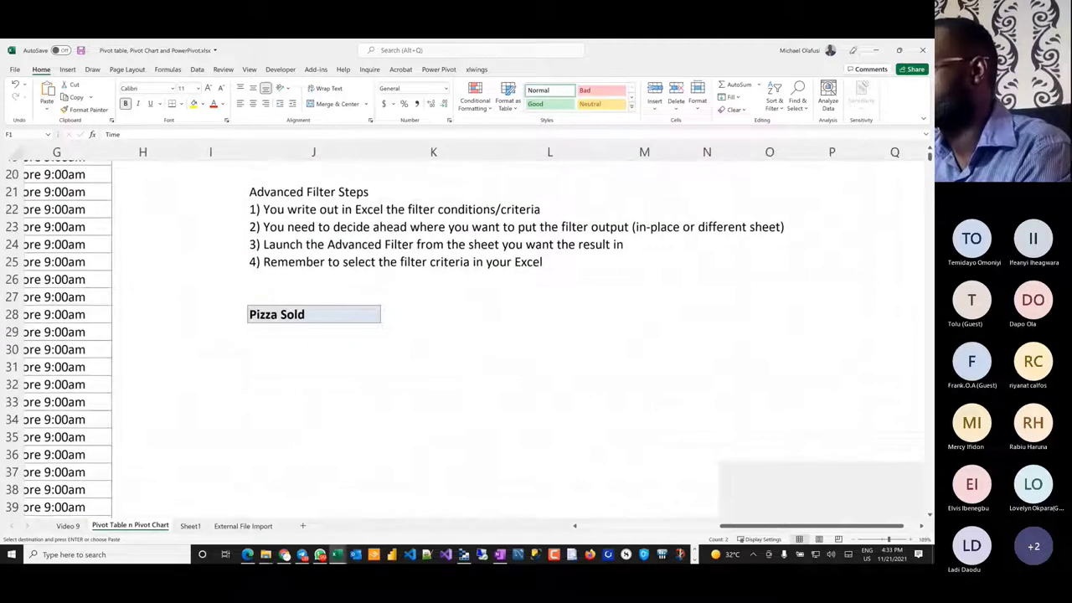
{"action": "left_click", "coordinate": [432, 314]}
{"action": "type", "text": "Quantity\tTime"}
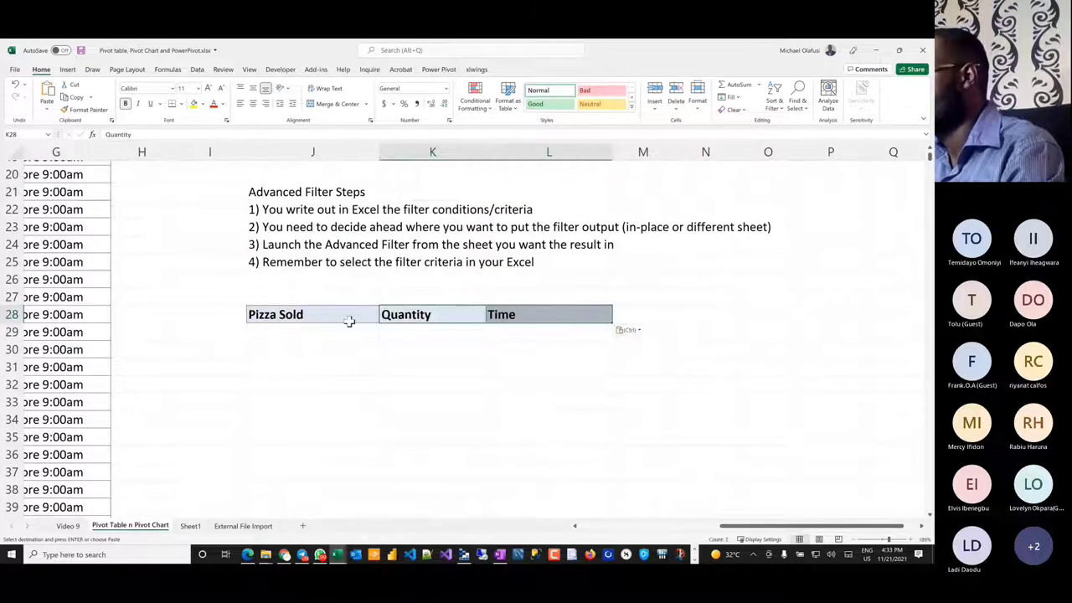
{"action": "left_click", "coordinate": [489, 344]}
- List Meatzaa in J29 and Hot Veggie in J30 under Pizza Sold
{"action": "left_click", "coordinate": [353, 336]}
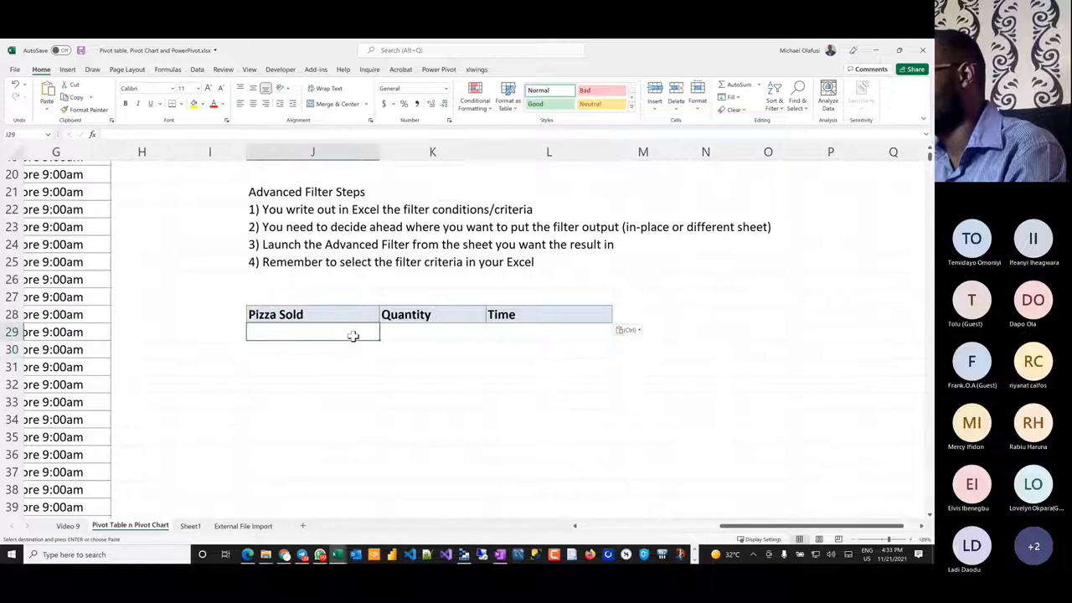
{"action": "type", "text": "Meat"}
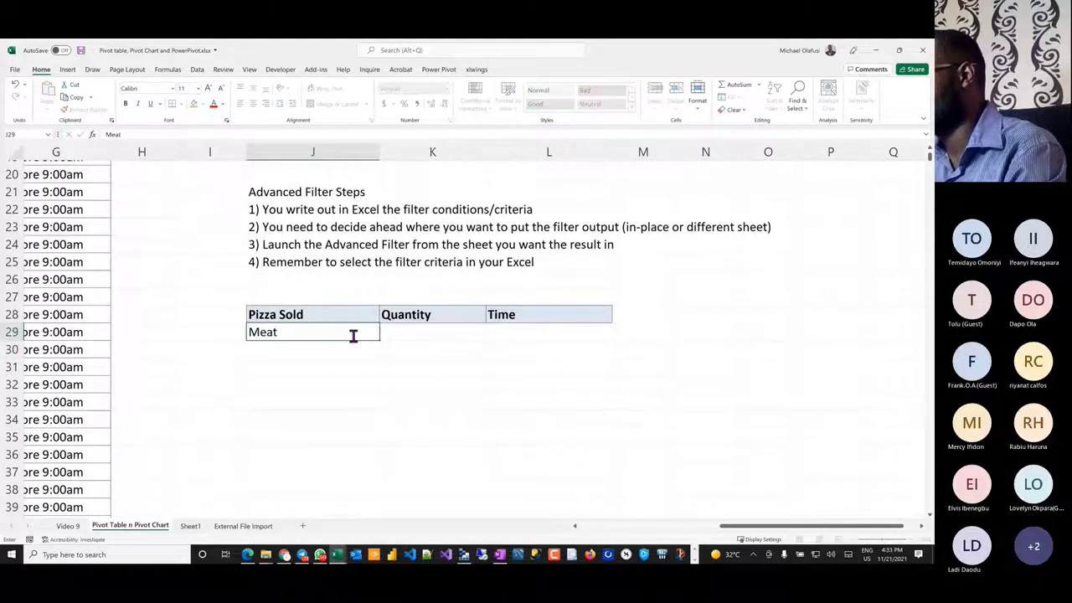
{"action": "type", "text": "zaa"}
{"action": "key", "text": "Return"}
{"action": "type", "text": "Hot "}
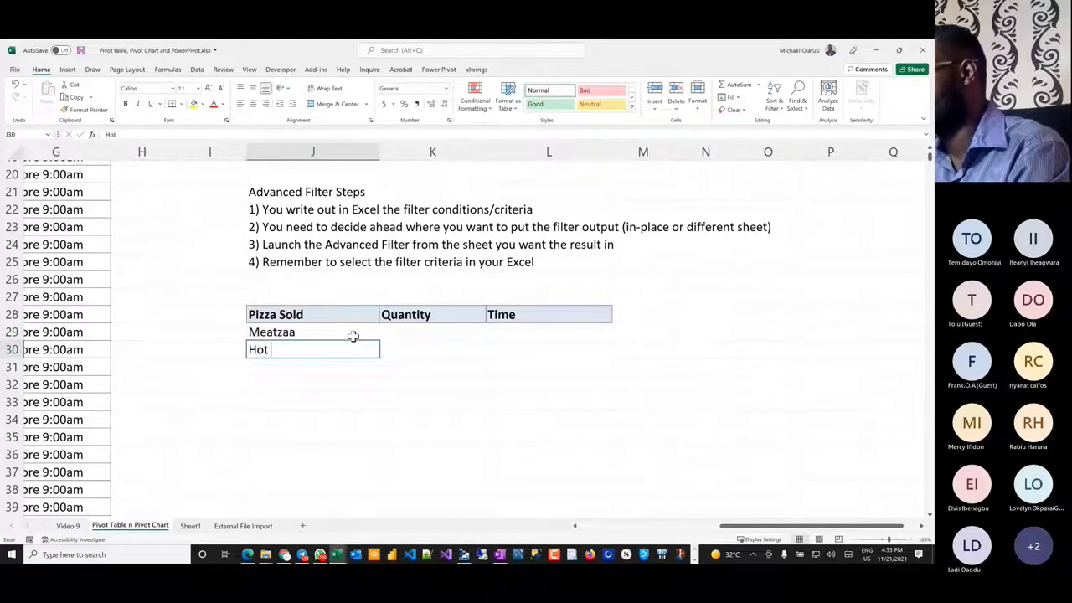
{"action": "type", "text": "Veggie"}
{"action": "key", "text": "Tab"}
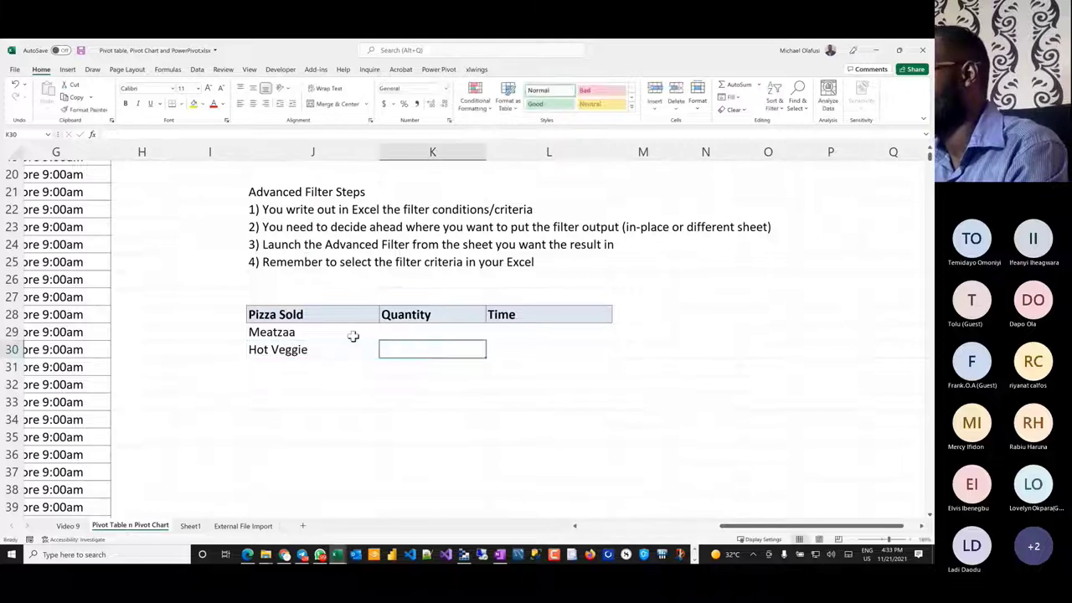
{"action": "left_click", "coordinate": [400, 330]}
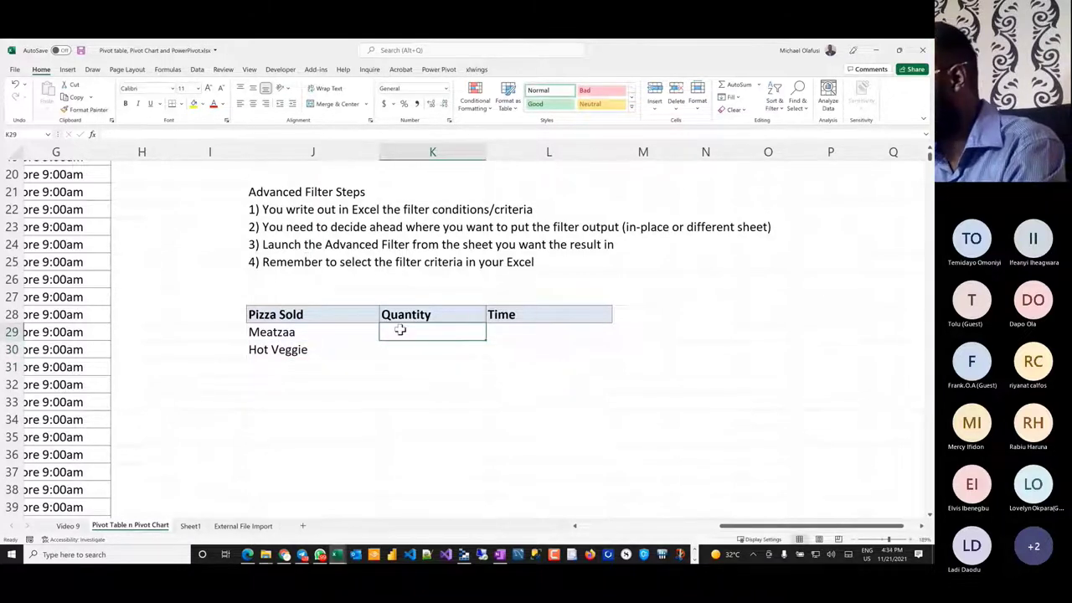
- Enter quantity criteria >2 for Meatzaa and >3 for Hot Veggie
{"action": "type", "text": ">2"}
{"action": "key", "text": "Return"}
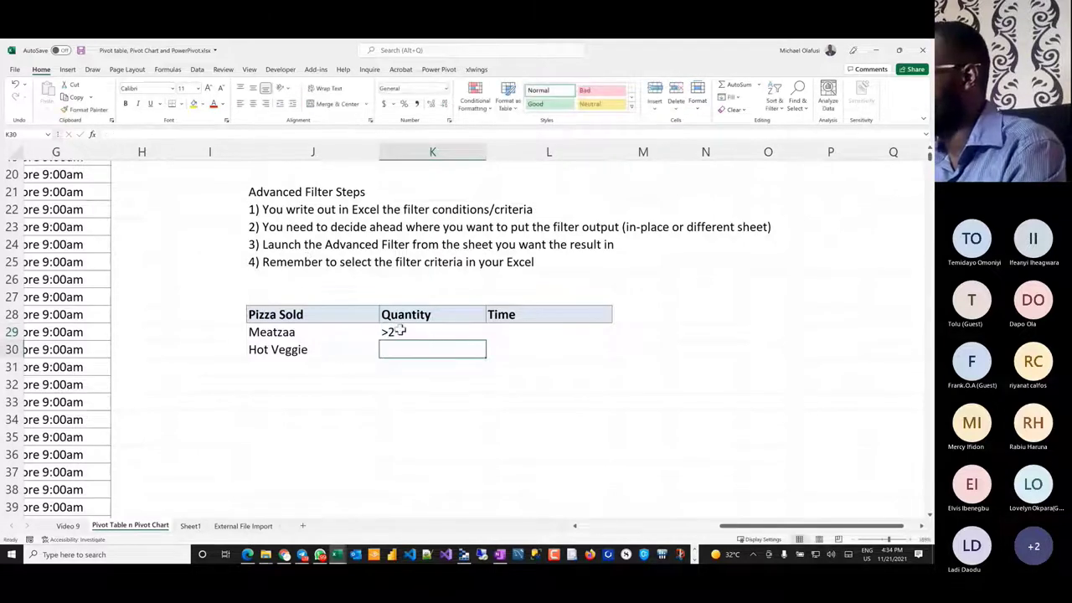
{"action": "scroll", "coordinate": [499, 328], "scroll_direction": "up", "scroll_amount": 2}
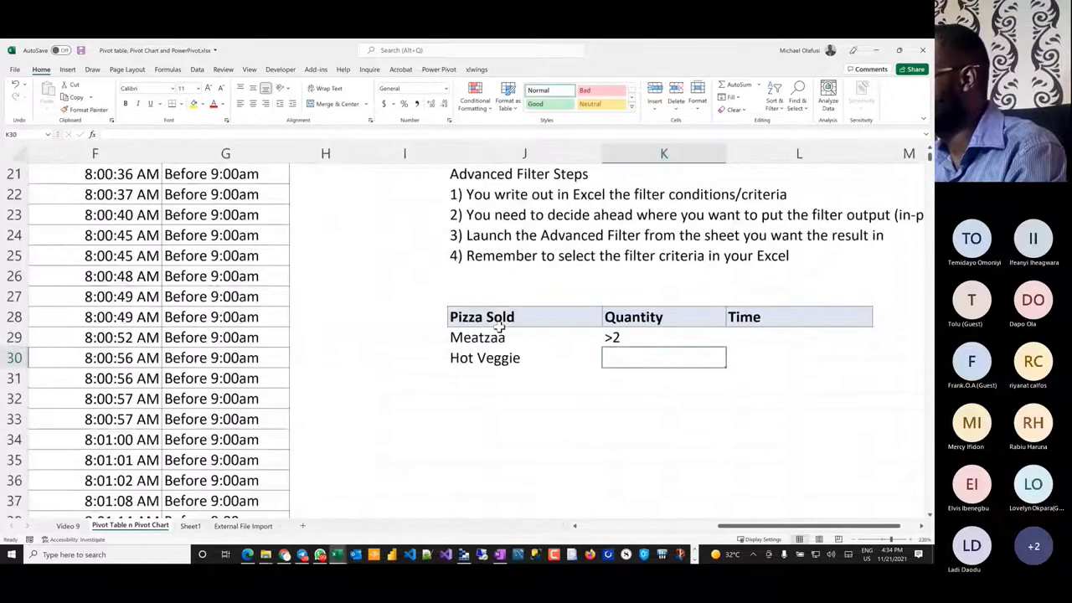
{"action": "scroll", "coordinate": [497, 327], "scroll_direction": "right", "scroll_amount": 2}
{"action": "scroll", "coordinate": [469, 335], "scroll_direction": "right", "scroll_amount": 1}
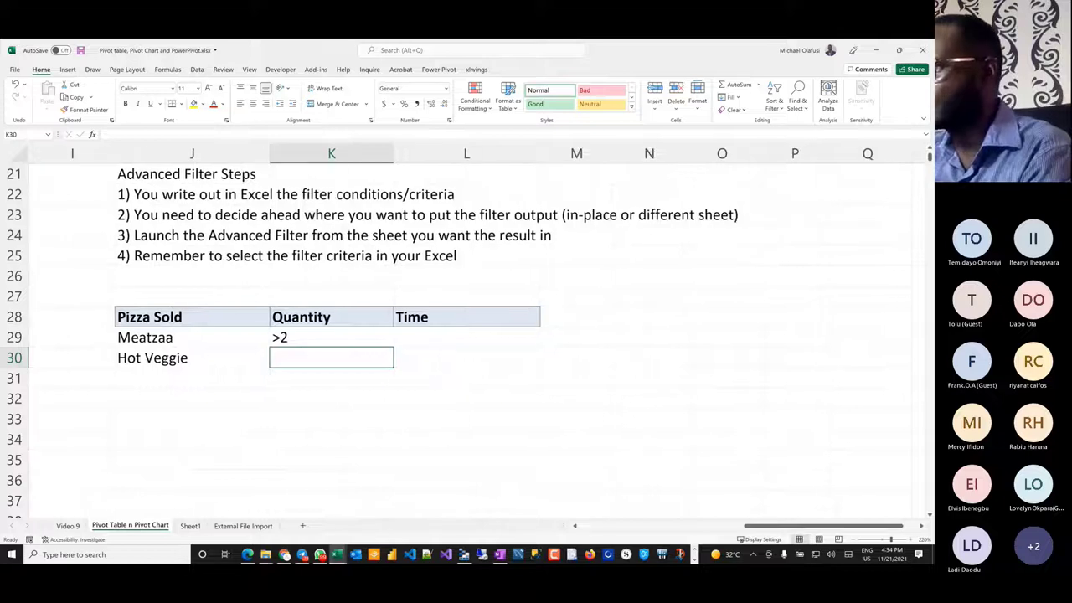
{"action": "type", "text": ">3"}
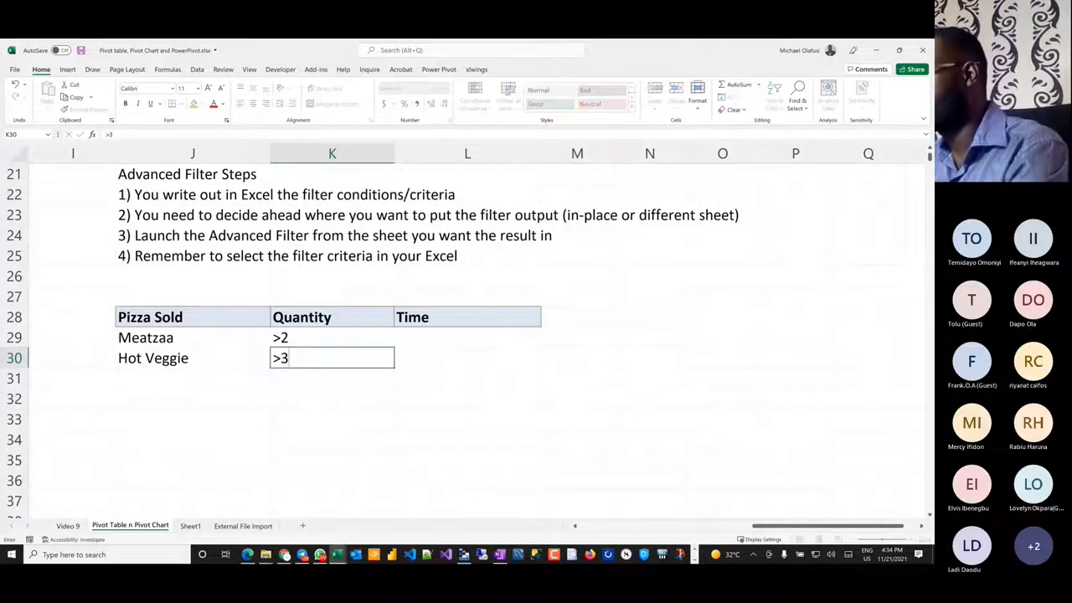
{"action": "key", "text": "Tab"}
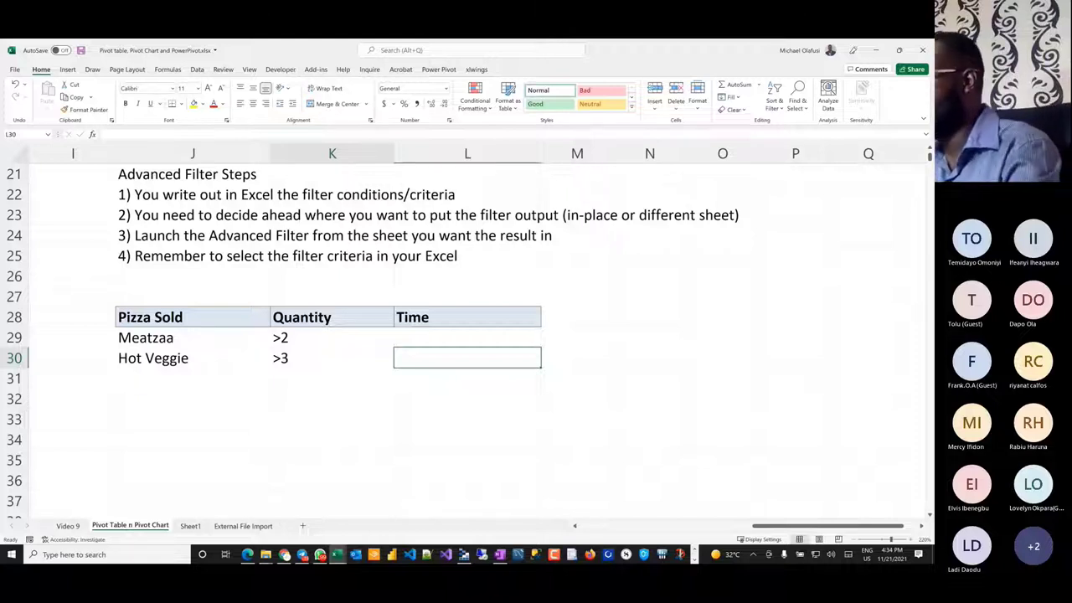
- Select the Meatzaa and Hot Veggie criteria rows to review them
{"action": "left_click_drag", "start_coordinate": [196, 334], "coordinate": [429, 335]}
{"action": "left_click", "coordinate": [218, 358]}
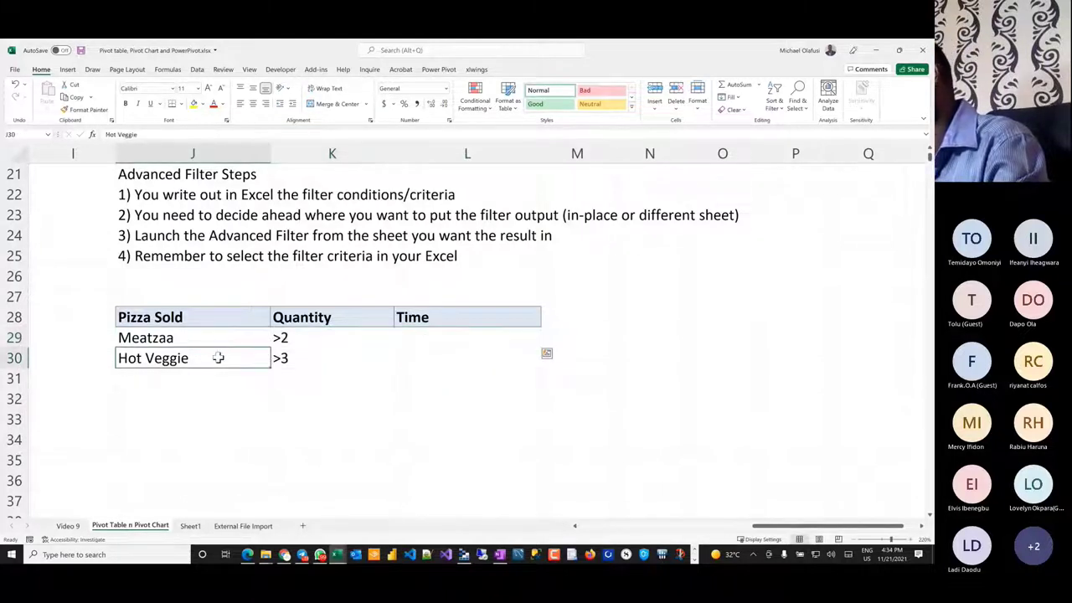
{"action": "left_click_drag", "start_coordinate": [218, 358], "coordinate": [484, 358]}
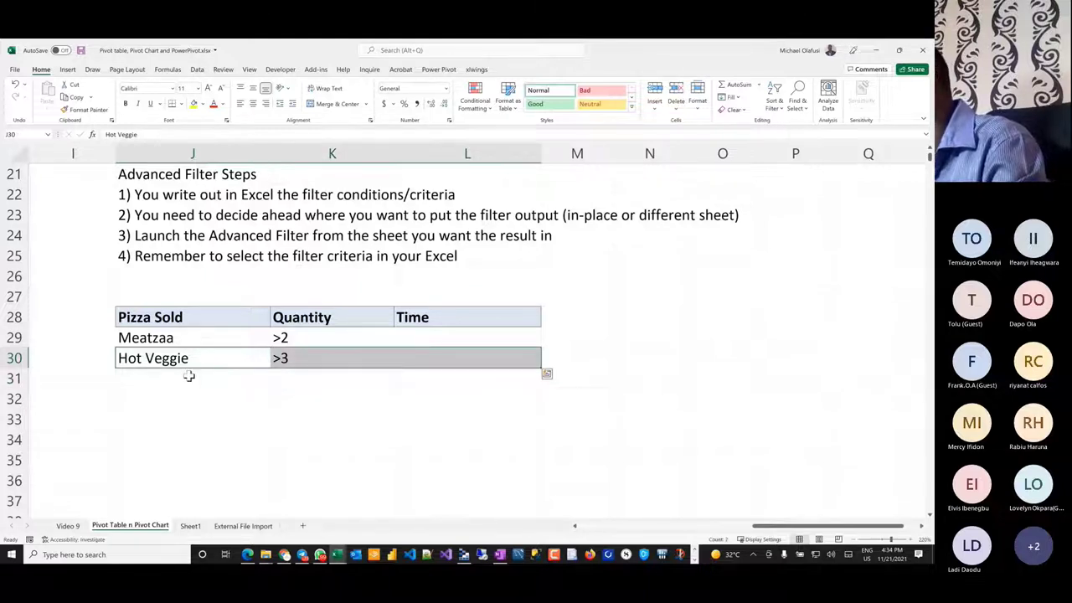
{"action": "left_click_drag", "start_coordinate": [189, 376], "coordinate": [452, 377]}
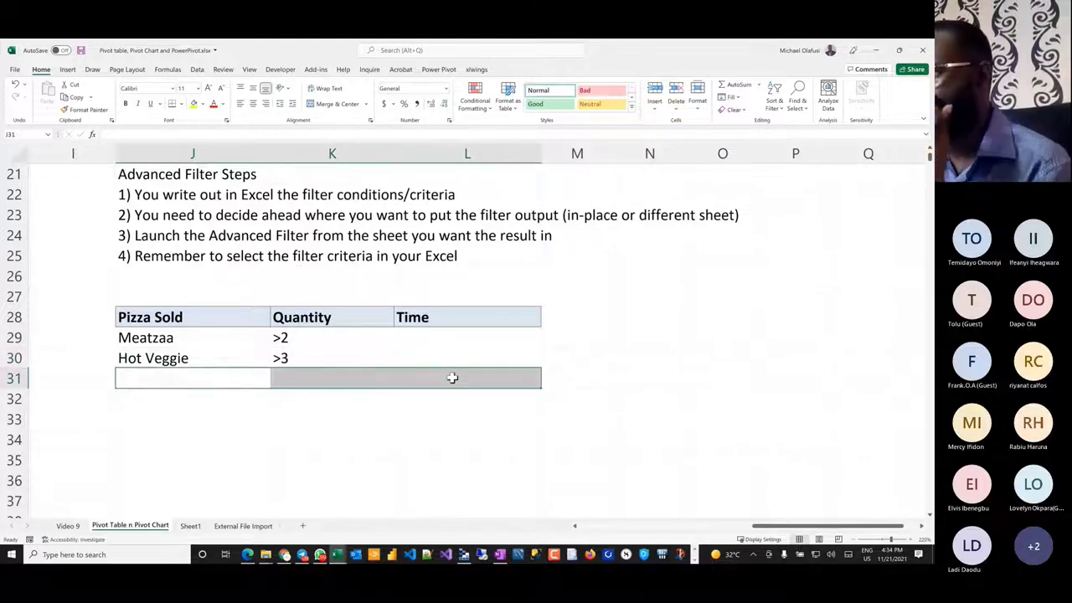
{"action": "left_click", "coordinate": [434, 339]}
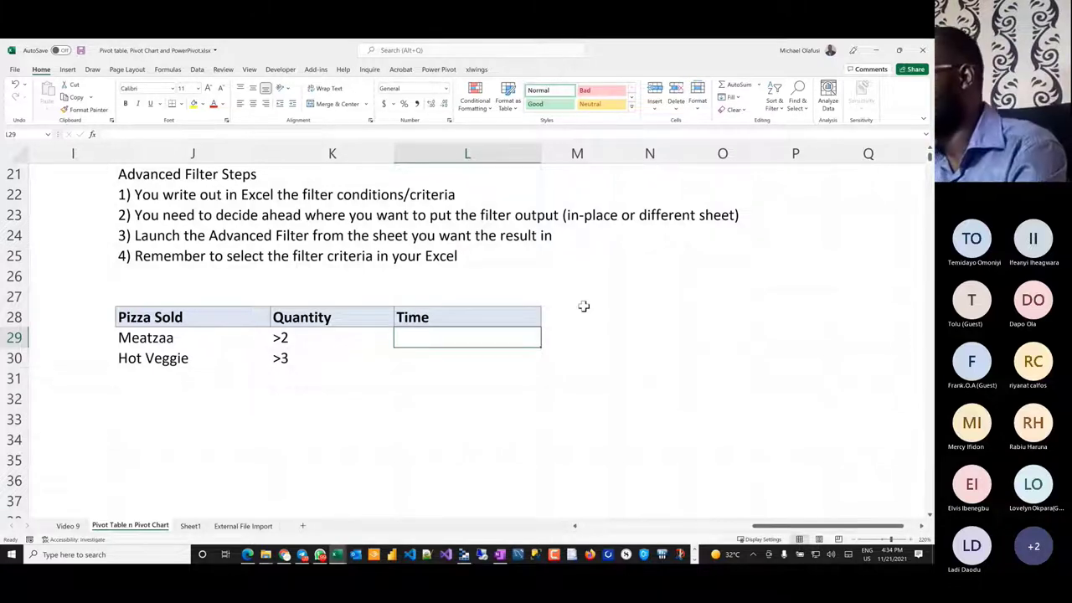
- Add a second 'Time' header in M28 and widen column M to fit it
{"action": "left_click", "coordinate": [561, 318]}
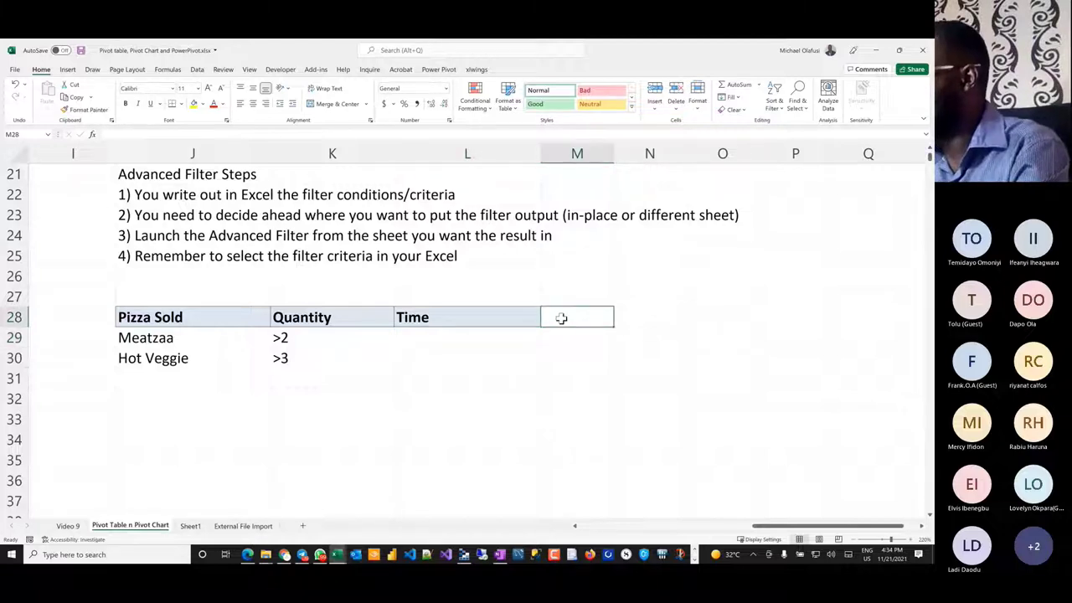
{"action": "key", "text": "ctrl+t"}
{"action": "key", "text": "Escape"}
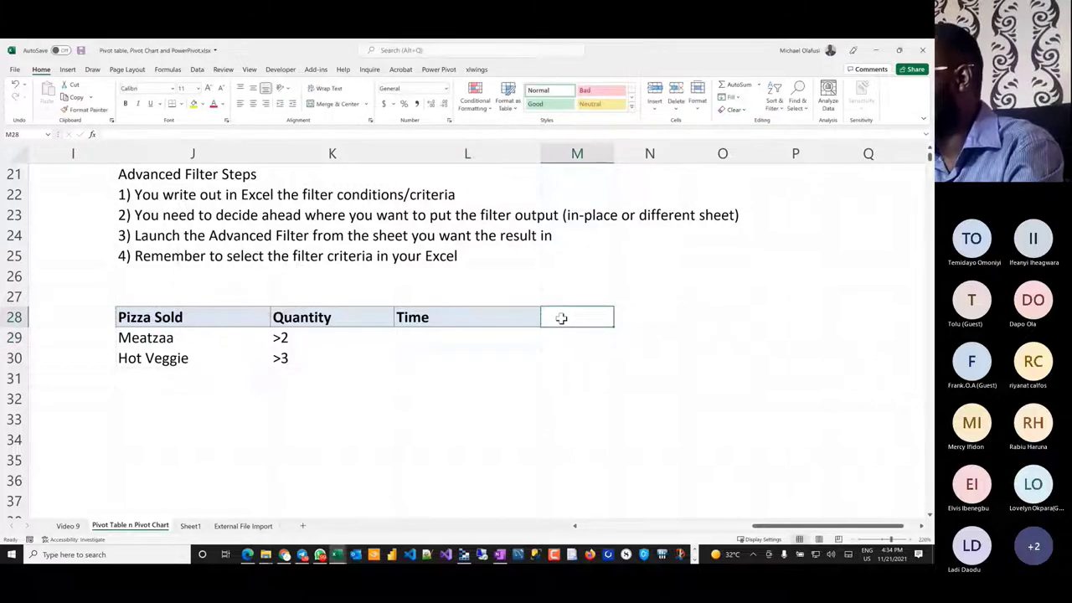
{"action": "type", "text": "Time"}
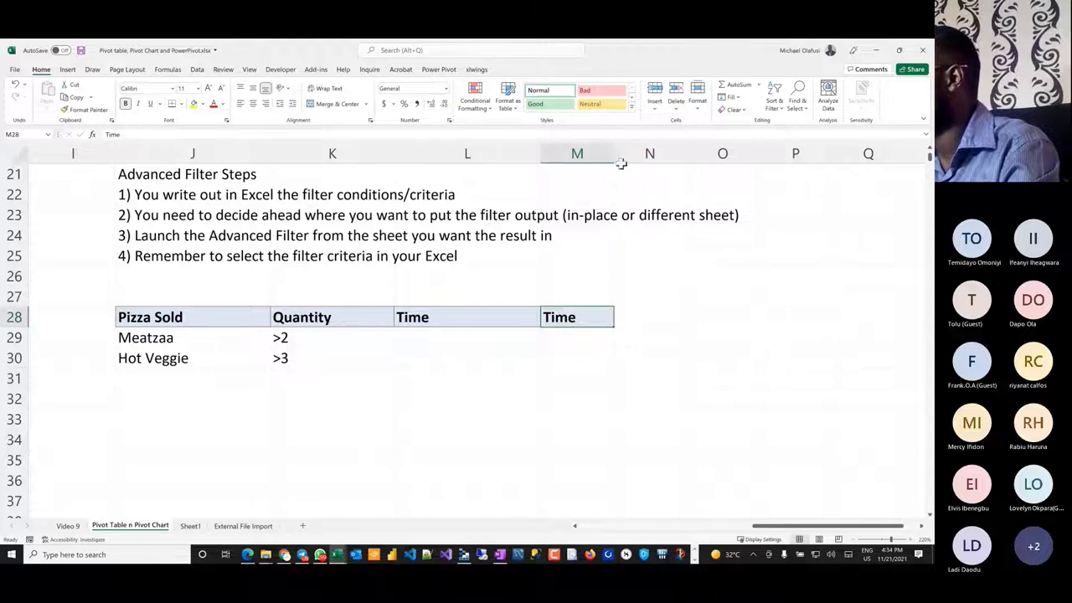
{"action": "left_click_drag", "start_coordinate": [614, 155], "coordinate": [658, 159]}
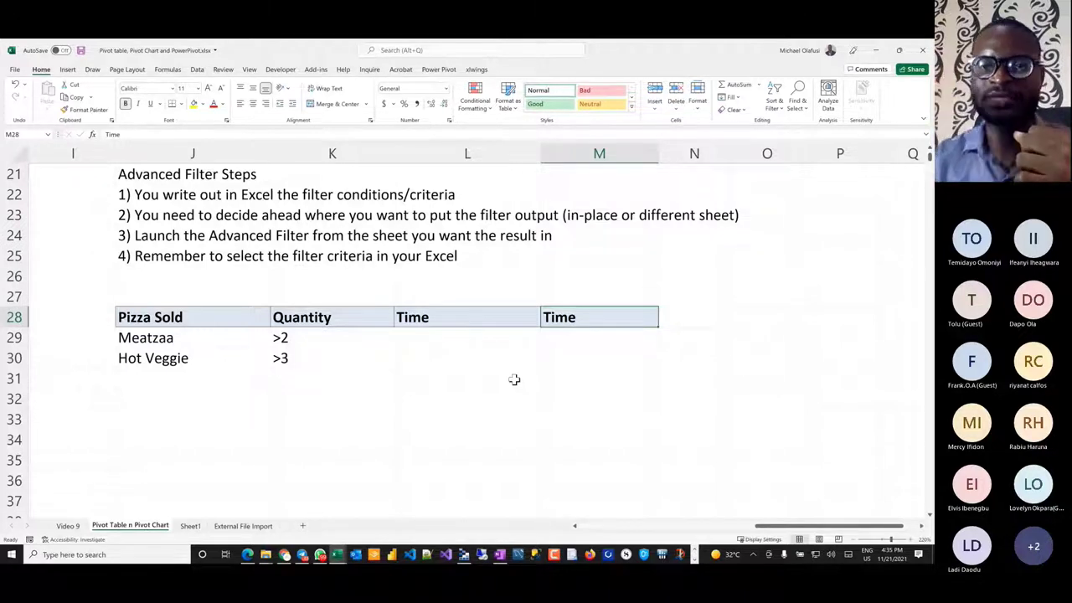
- Set the Meatzaa start-time criterion in L29 to >=8:30
{"action": "left_click", "coordinate": [467, 342]}
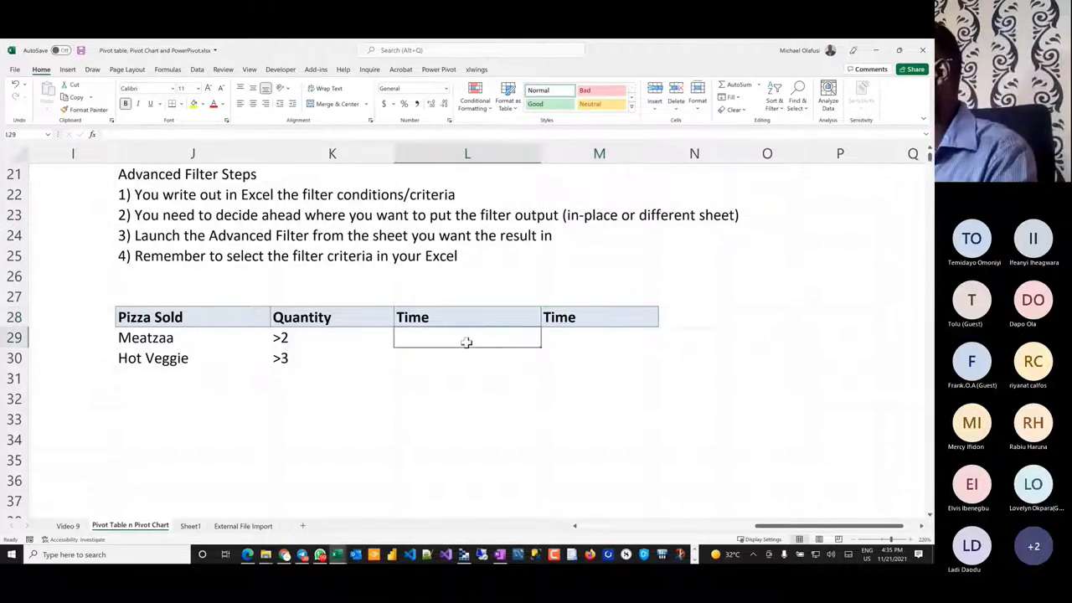
{"action": "type", "text": ">+"}
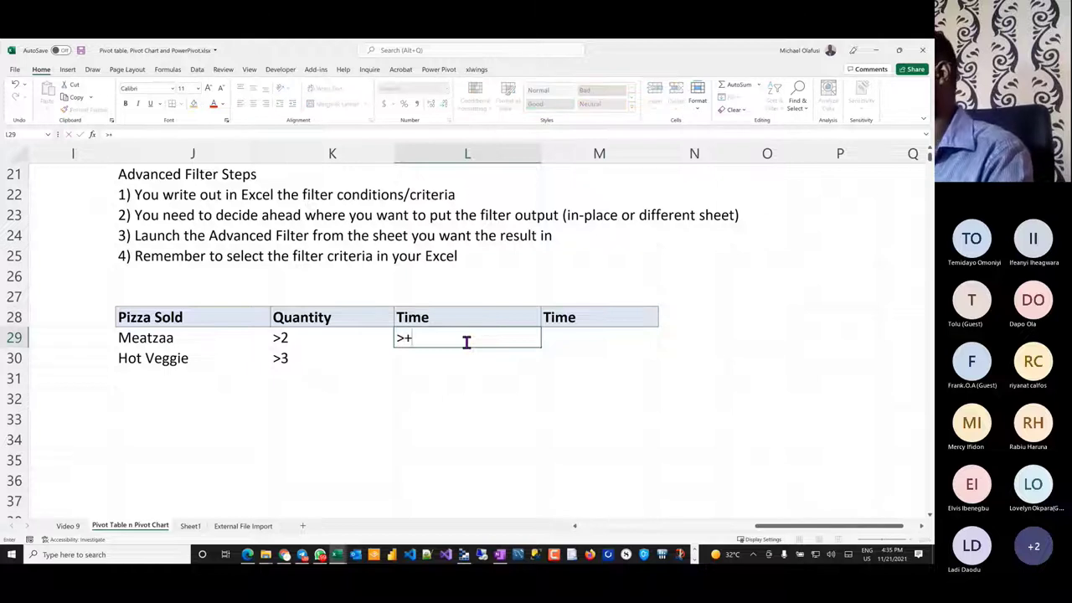
{"action": "key", "text": "BackSpace"}
{"action": "type", "text": "="}
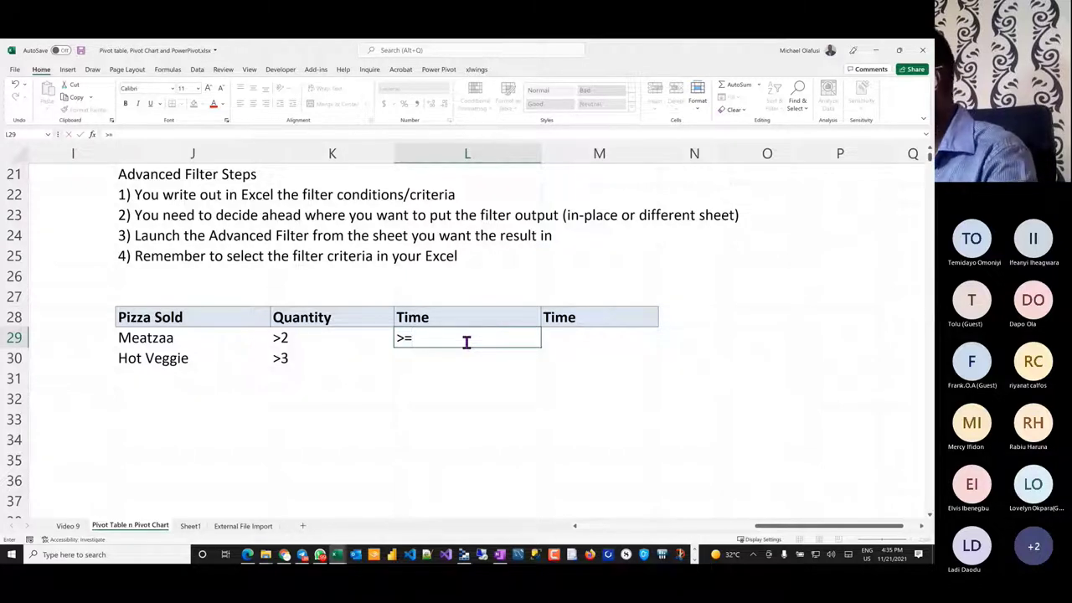
{"action": "type", "text": "*:"}
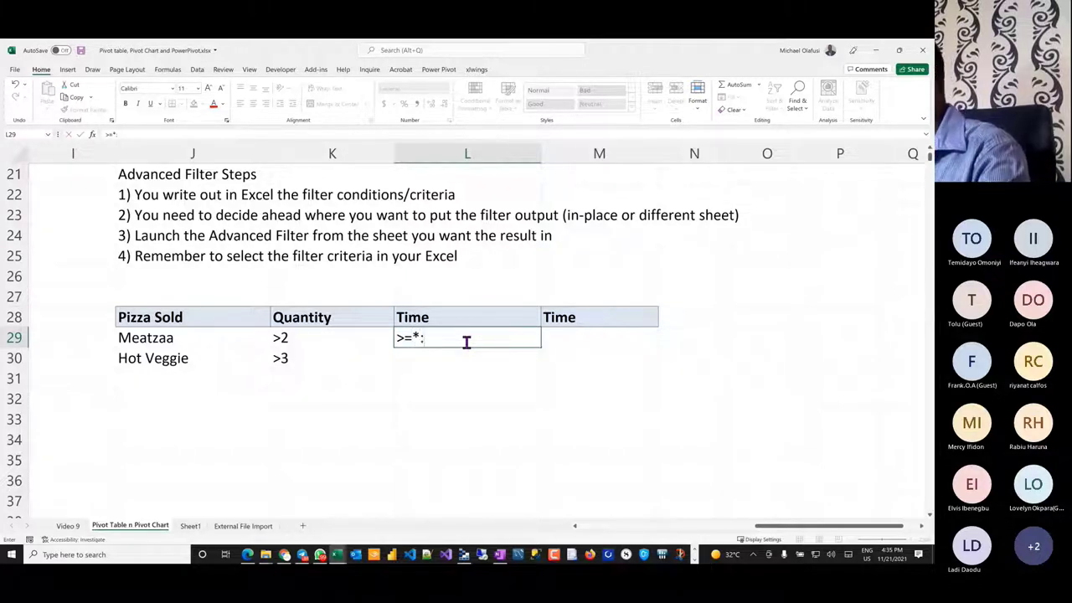
{"action": "key", "text": "BackSpace"}
{"action": "key", "text": "BackSpace"}
{"action": "type", "text": "8:30"}
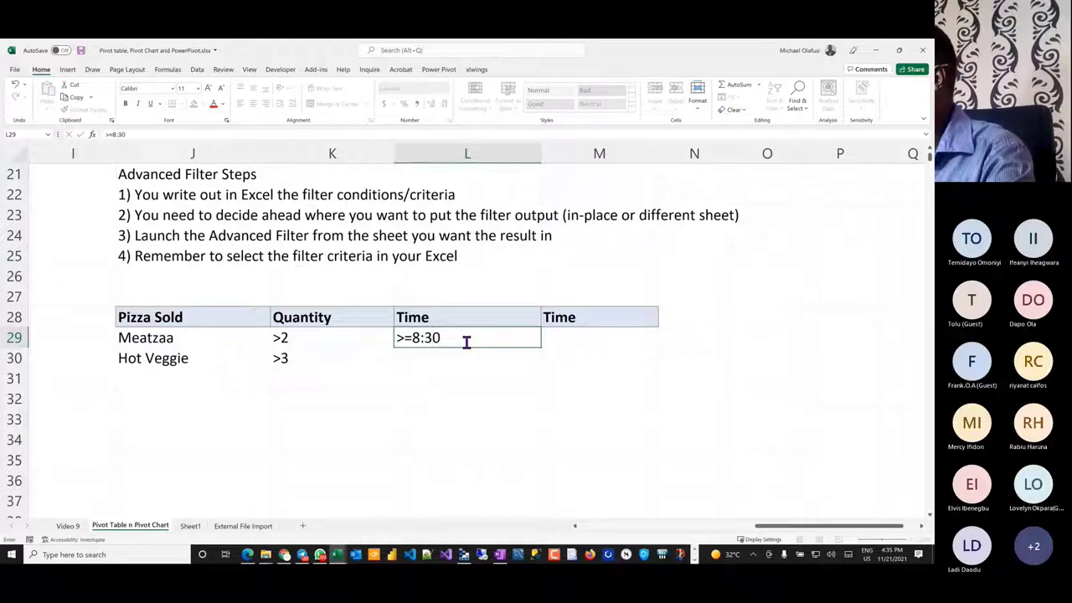
{"action": "key", "text": "Return"}
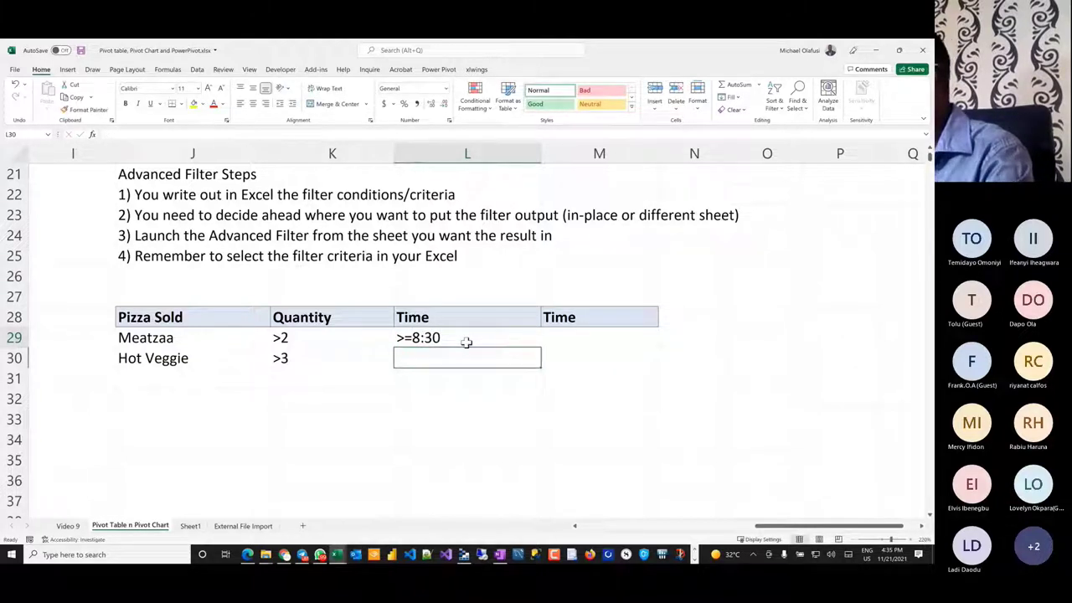
- Set the Hot Veggie start-time criterion in L30 to >=8:40
{"action": "type", "text": ">+"}
{"action": "key", "text": "BackSpace"}
{"action": "type", "text": "="}
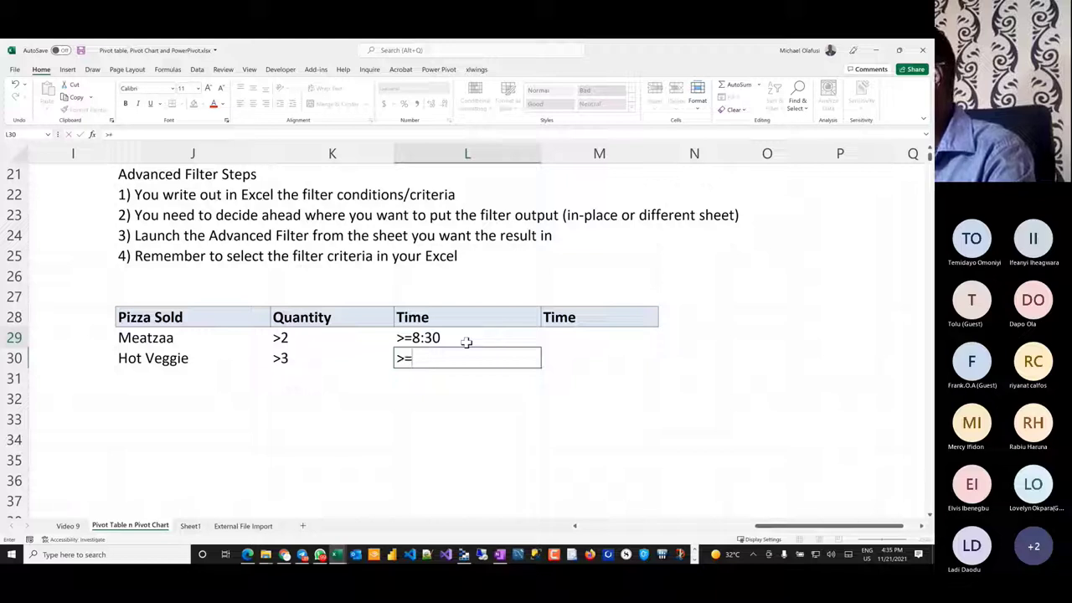
{"action": "type", "text": "*:"}
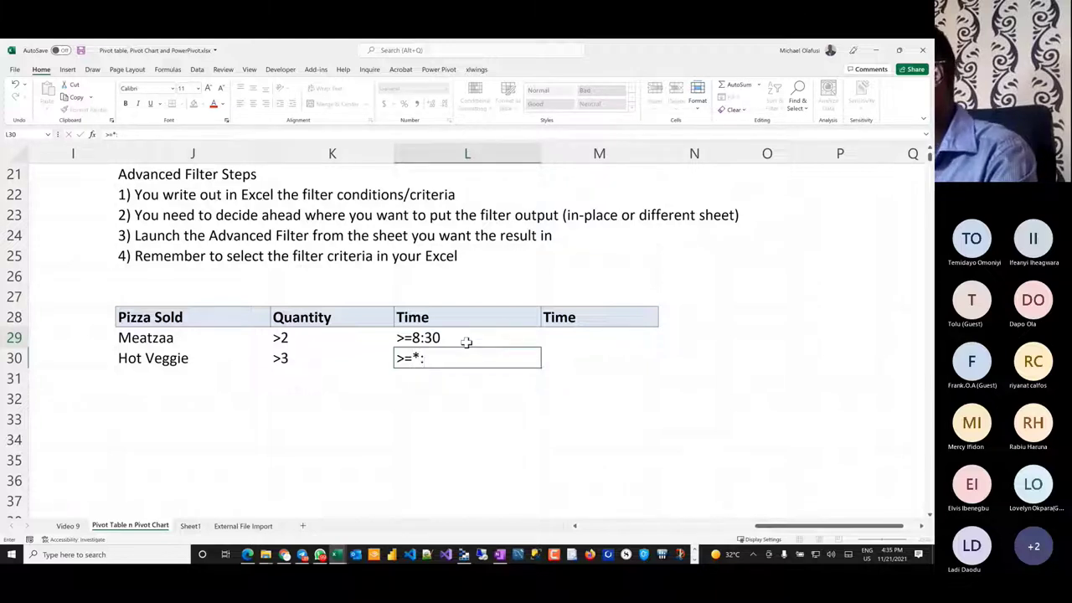
{"action": "key", "text": "BackSpace"}
{"action": "key", "text": "BackSpace"}
{"action": "type", "text": "8"}
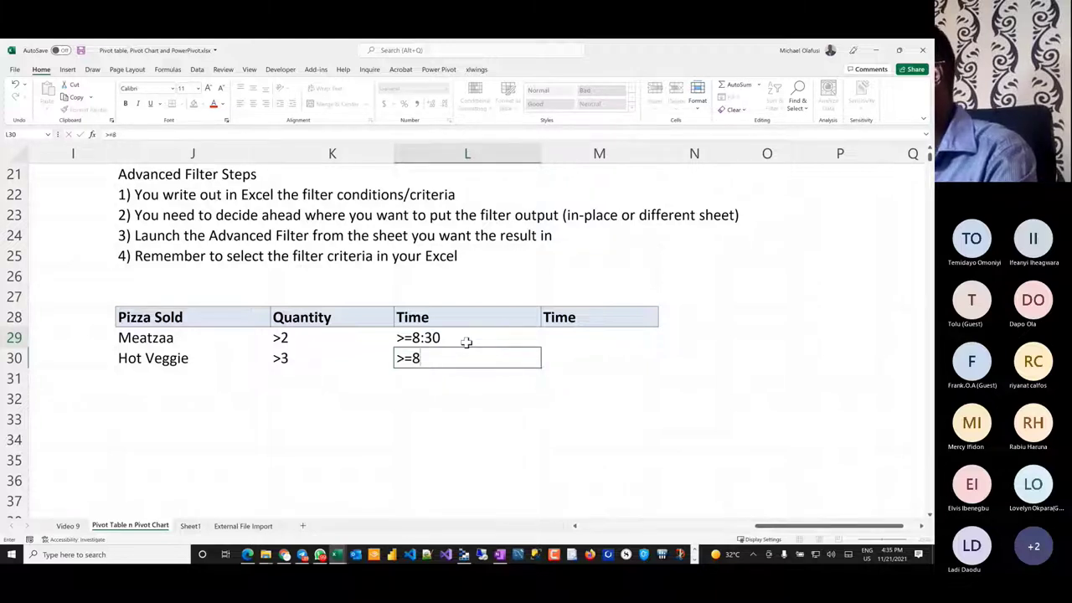
{"action": "type", "text": ":40"}
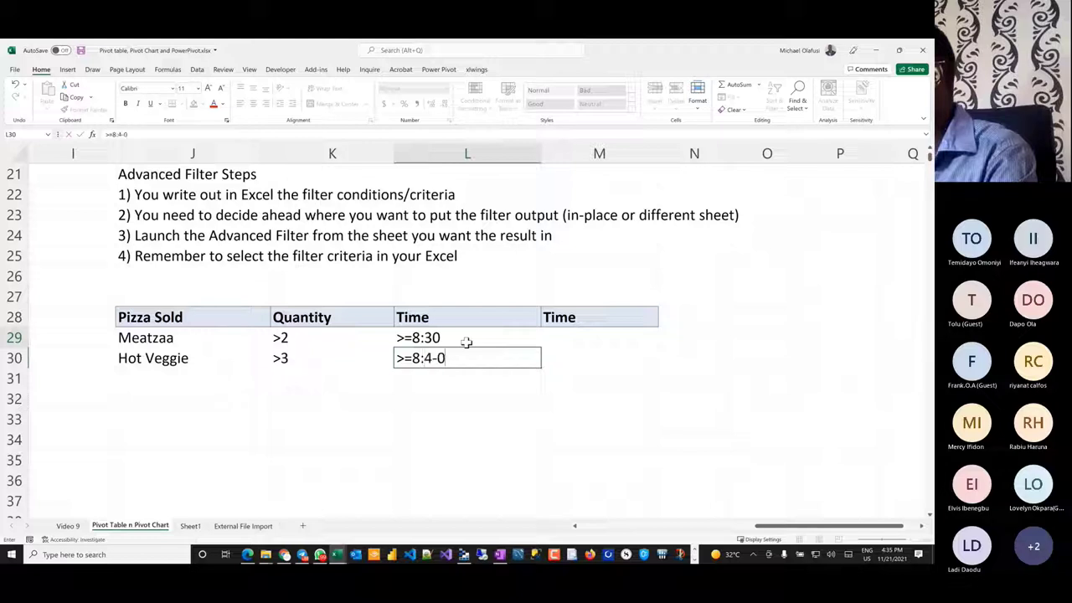
{"action": "key", "text": "BackSpace"}
{"action": "type", "text": "0"}
{"action": "key", "text": "Tab"}
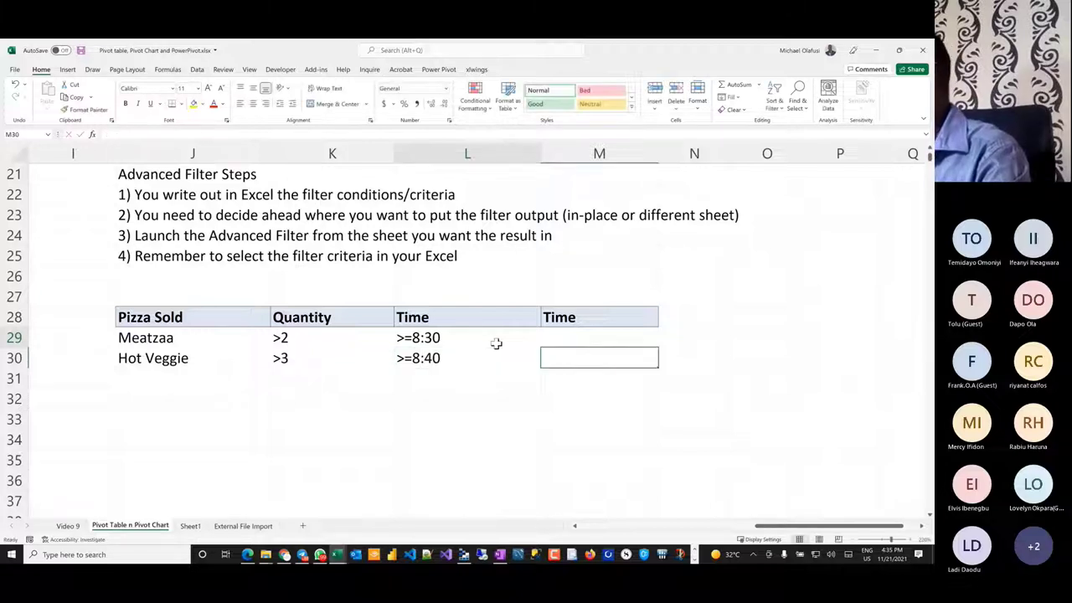
{"action": "left_click", "coordinate": [572, 338]}
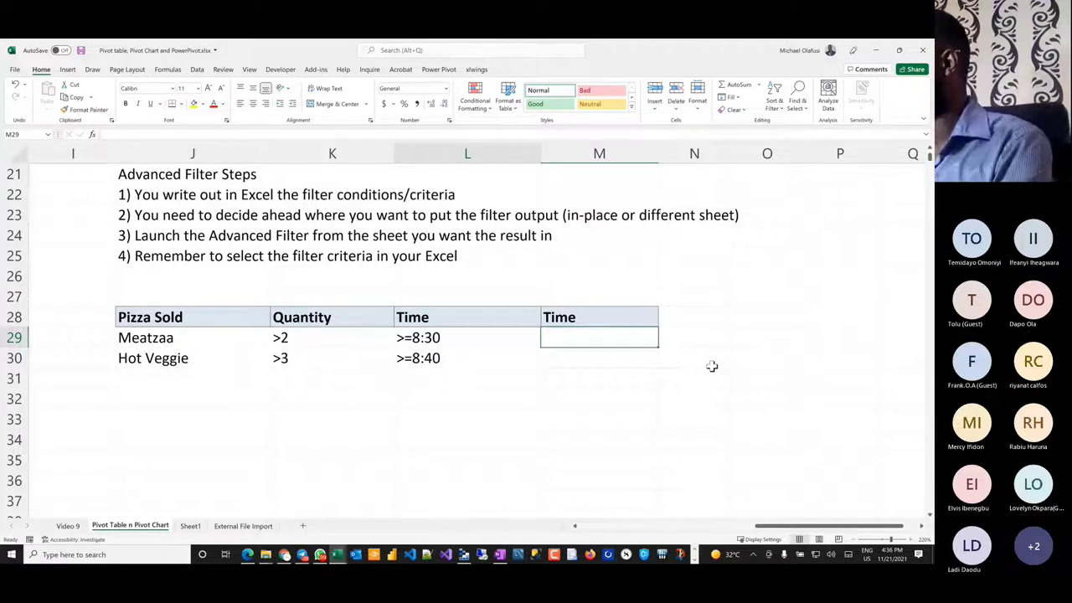
- Enter end-time limits <=9:00 for Meatzaa and <=9:20 for Hot Veggie, then select J28:M30
{"action": "type", "text": "<"}
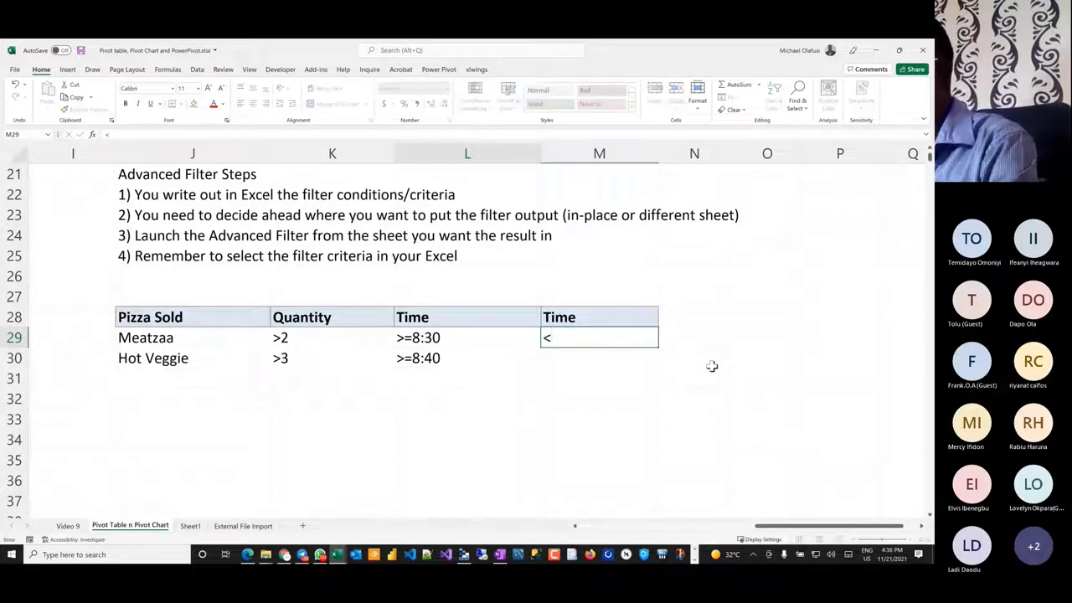
{"action": "type", "text": "="}
{"action": "key", "text": "BackSpace"}
{"action": "type", "text": "="}
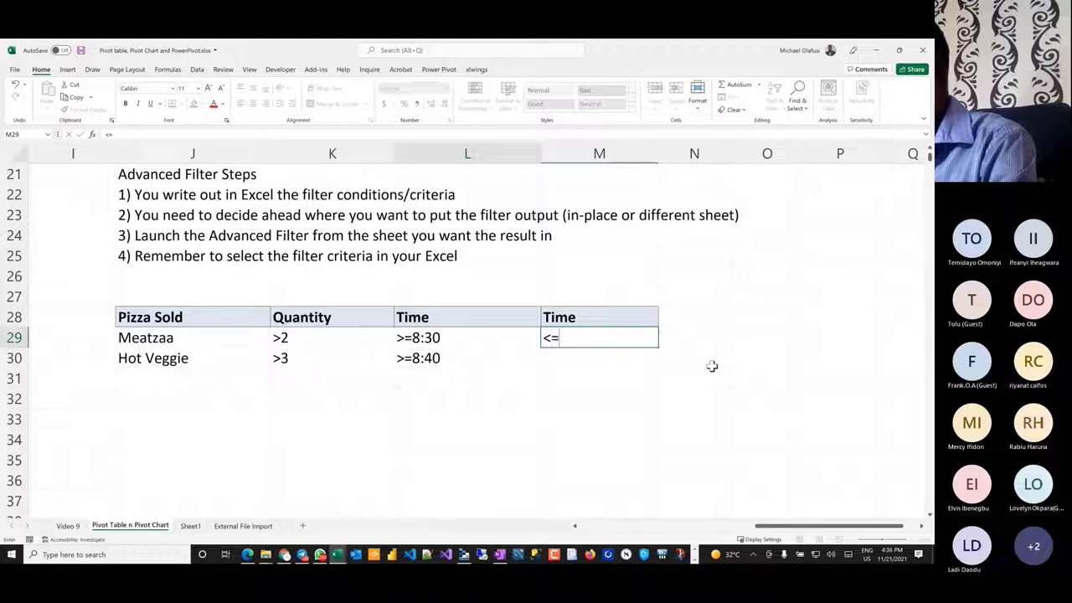
{"action": "type", "text": "9:"}
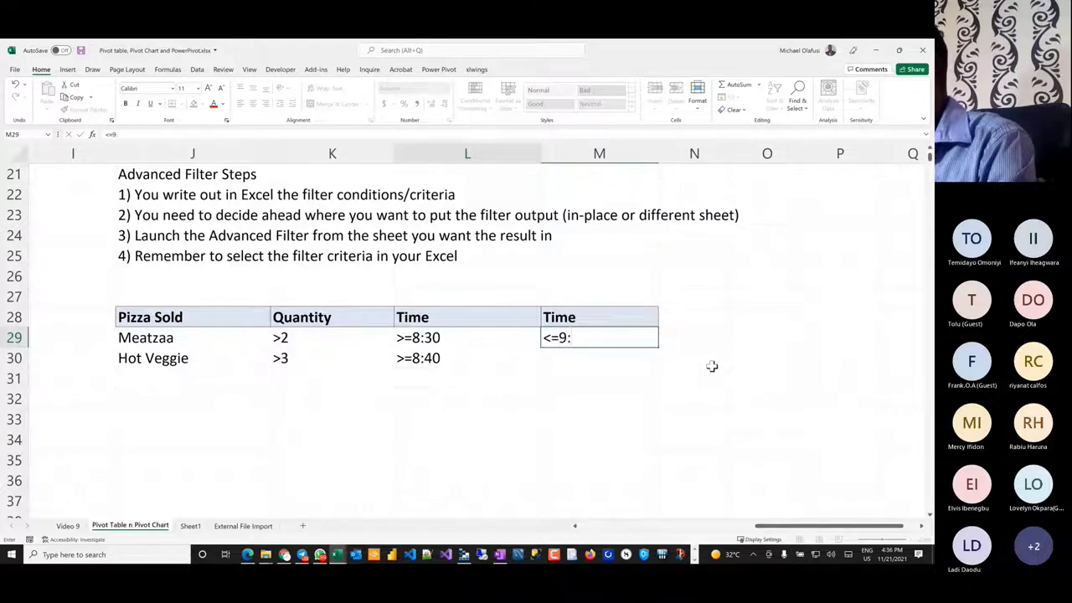
{"action": "type", "text": "00"}
{"action": "key", "text": "Return"}
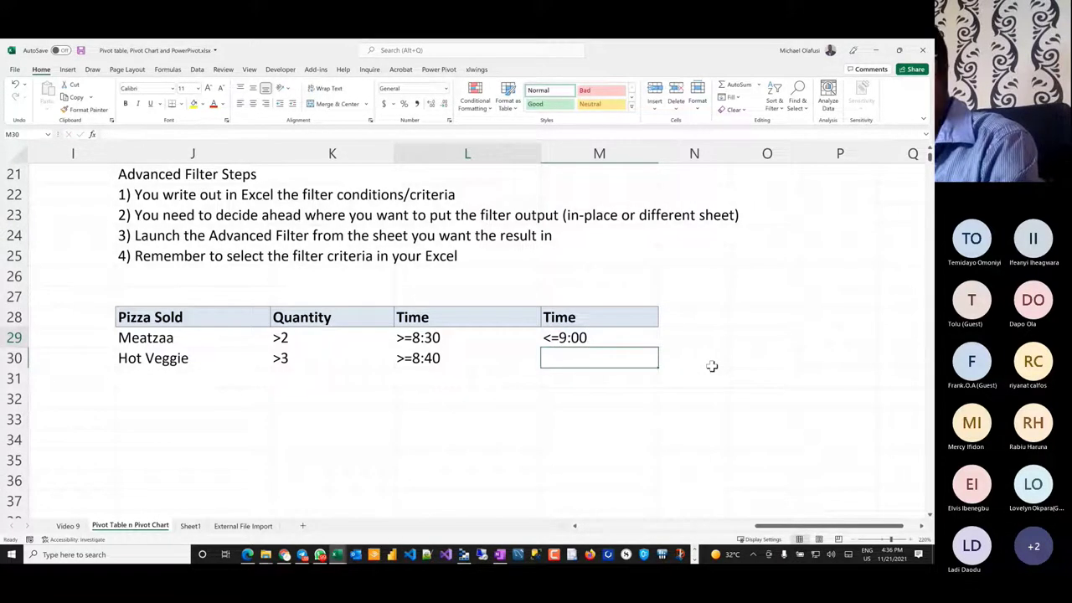
{"action": "type", "text": "<"}
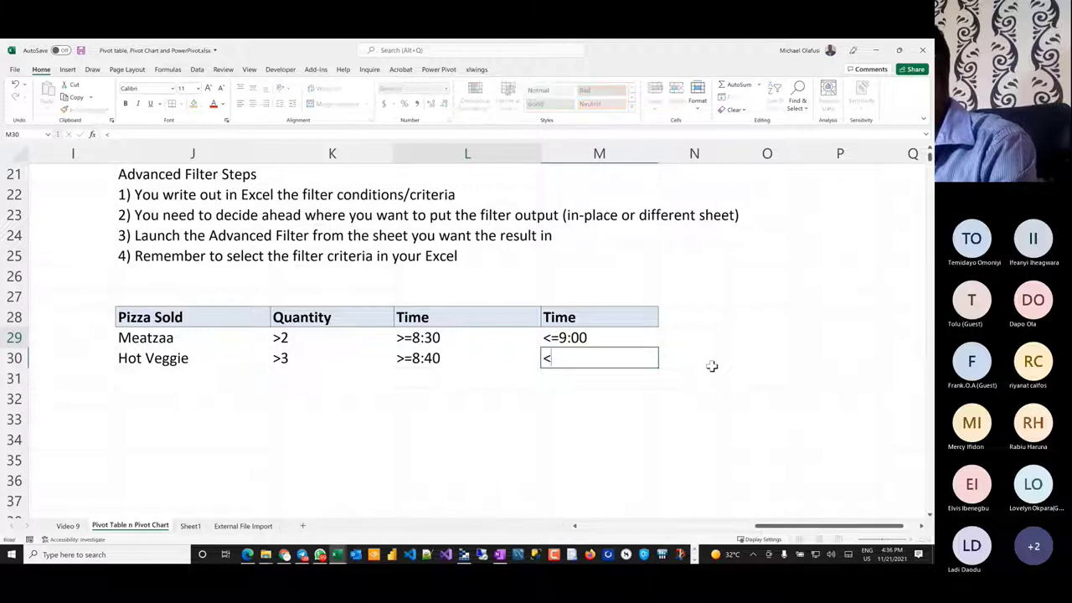
{"action": "type", "text": "="}
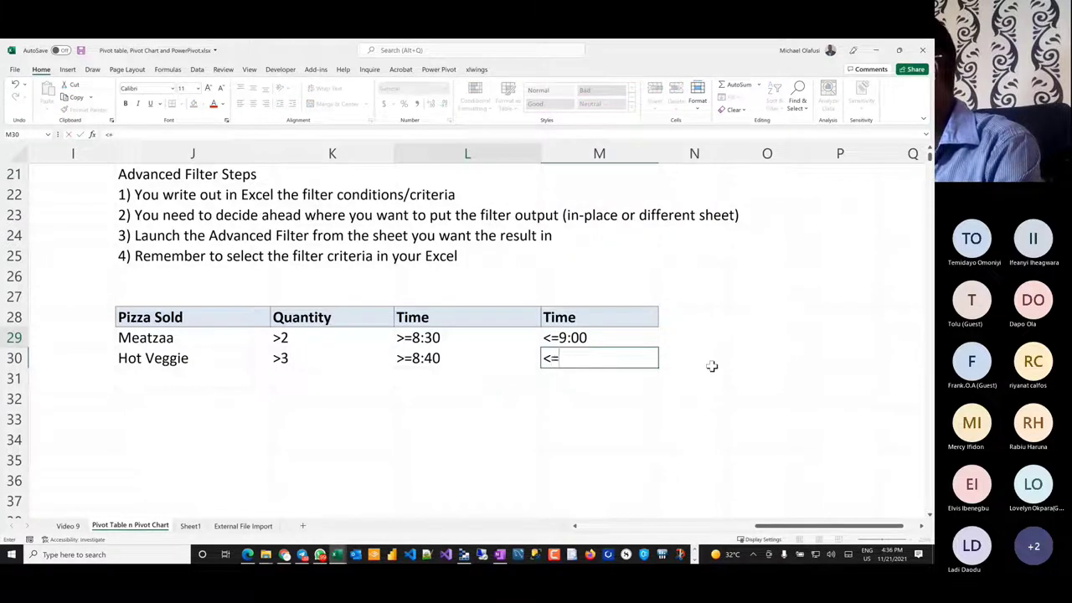
{"action": "type", "text": "9"}
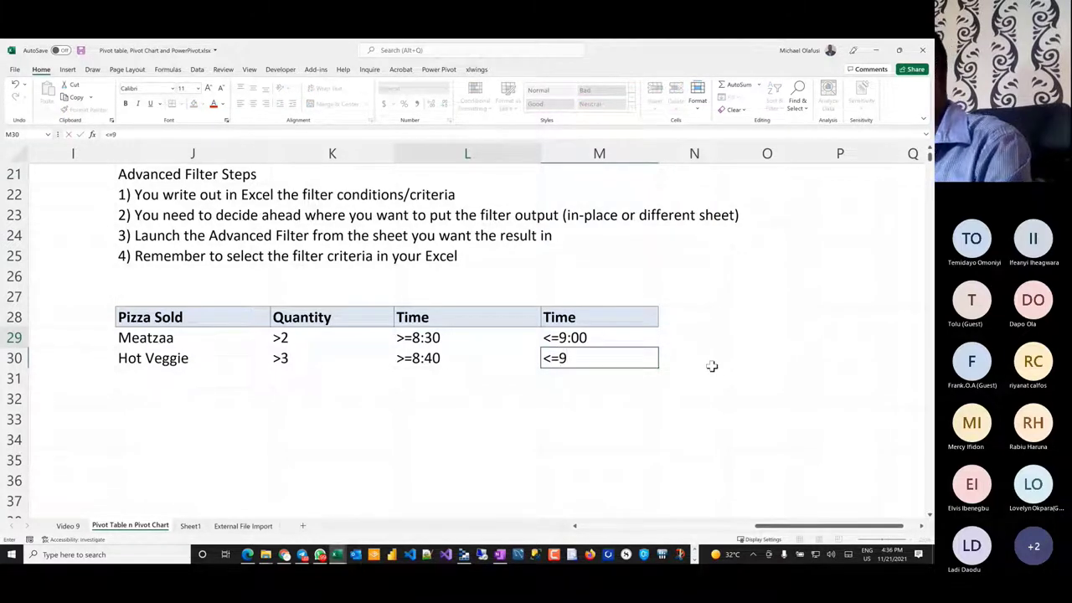
{"action": "type", "text": ":20"}
{"action": "key", "text": "Return"}
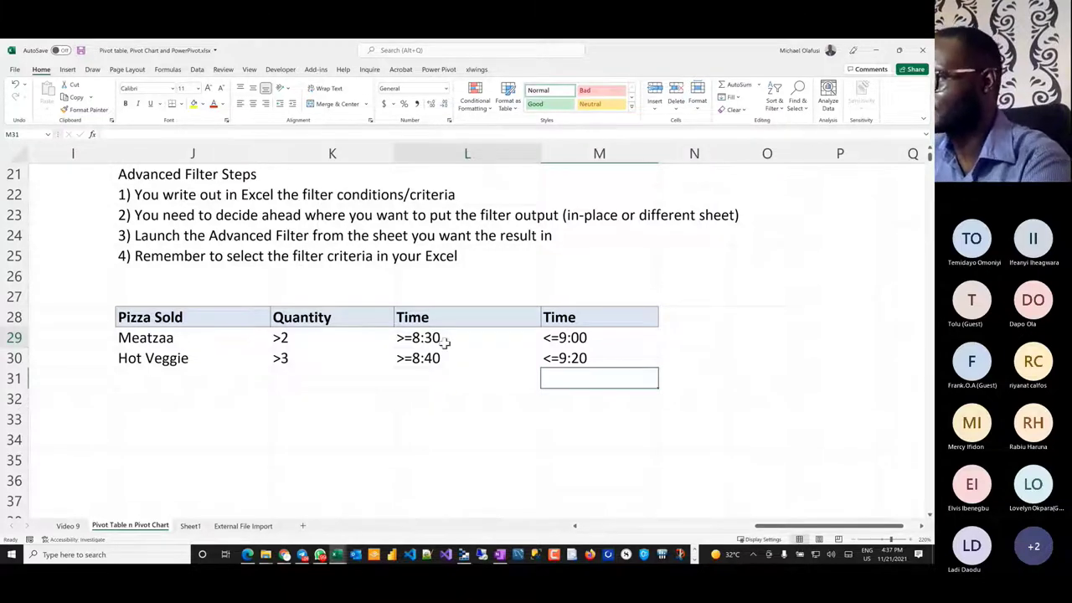
{"action": "left_click_drag", "start_coordinate": [132, 314], "coordinate": [578, 351]}
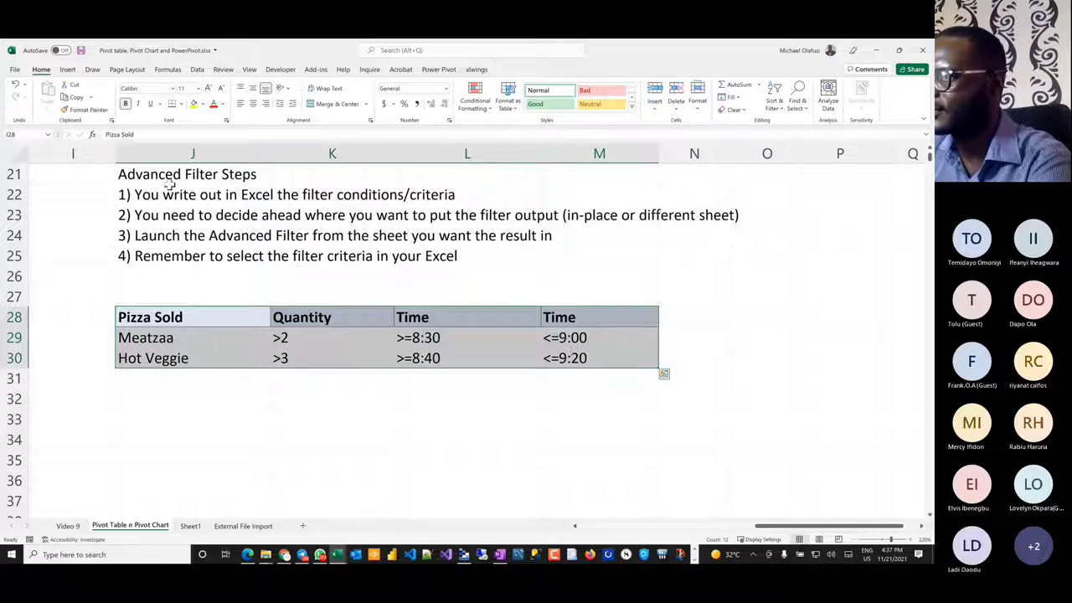
- Type 'different sheet' in I23, widen column I, and add a new blank worksheet
{"action": "left_click", "coordinate": [130, 195]}
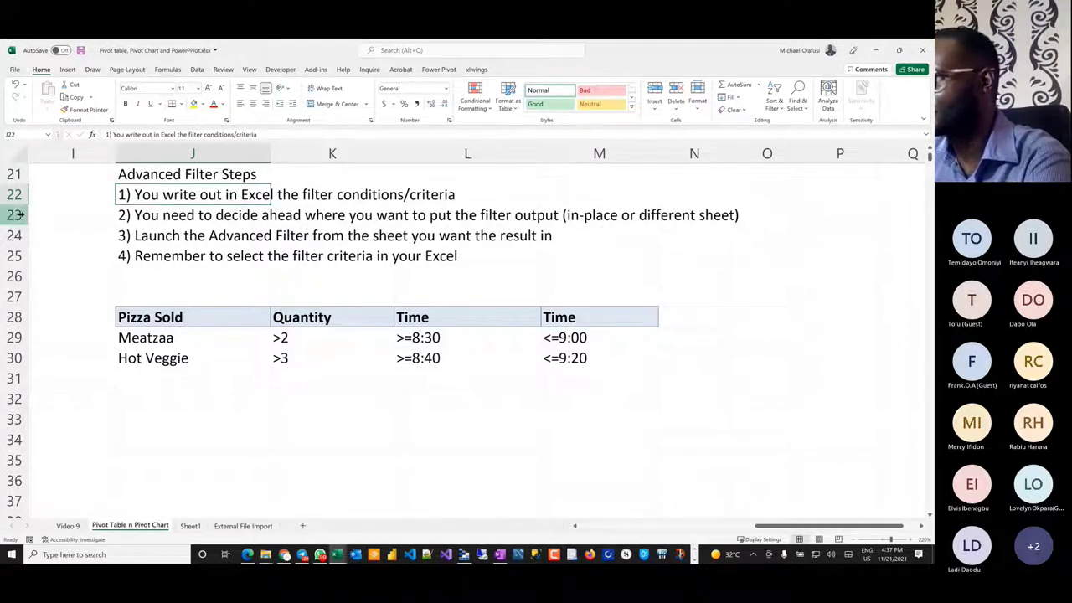
{"action": "left_click", "coordinate": [64, 221]}
{"action": "type", "text": "diff"}
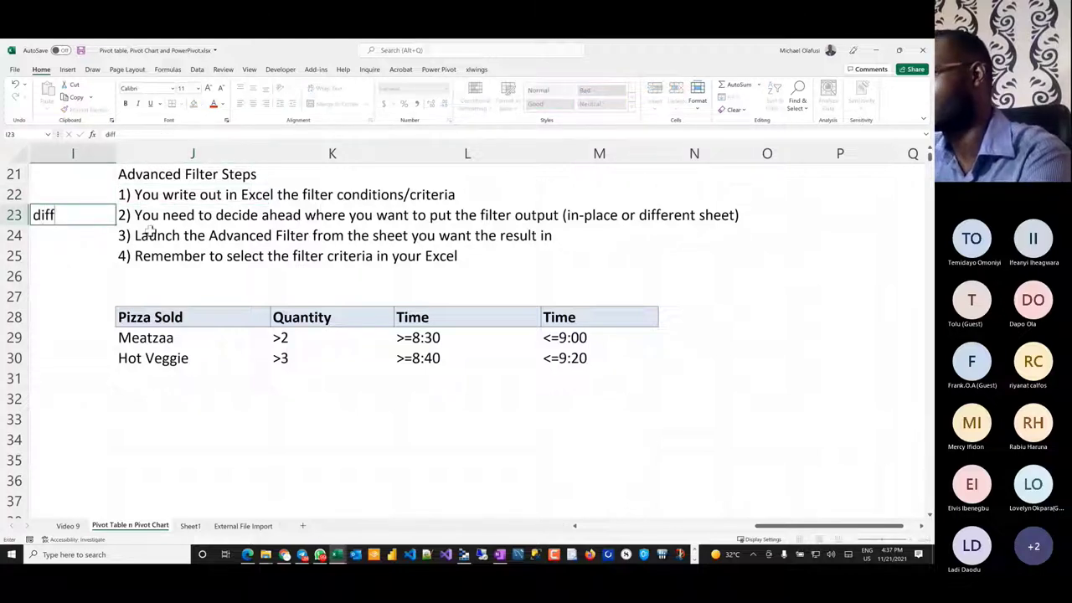
{"action": "type", "text": "erent sheet"}
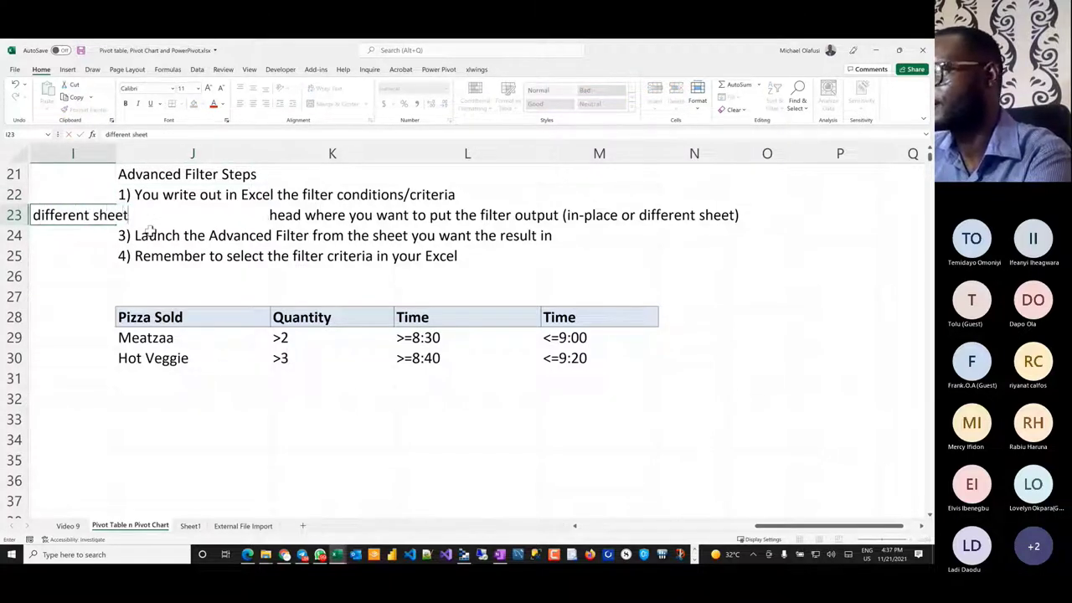
{"action": "key", "text": "Return"}
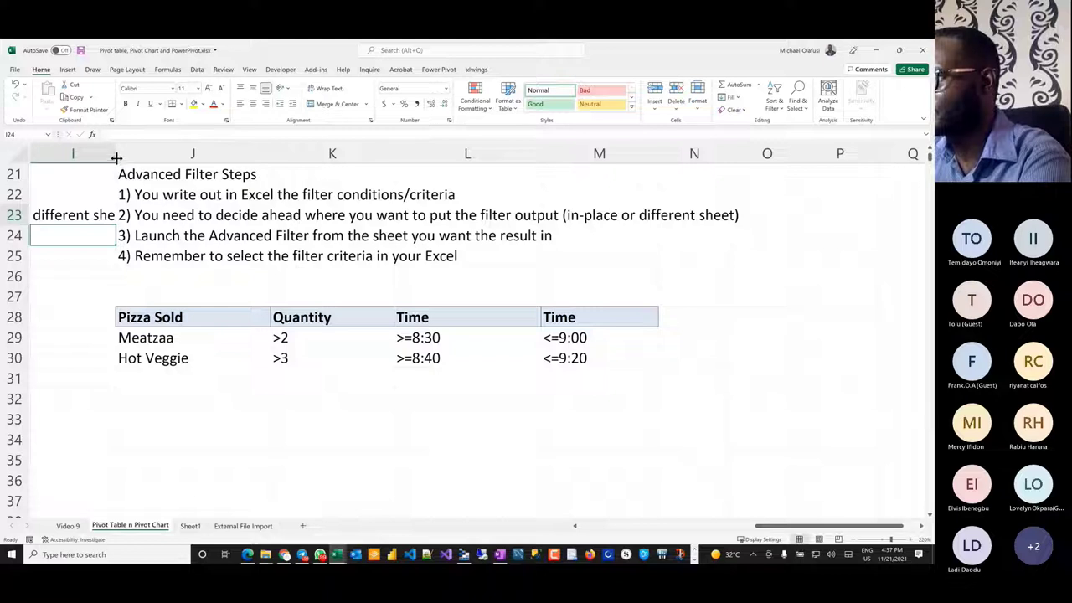
{"action": "left_click_drag", "start_coordinate": [117, 157], "coordinate": [137, 161]}
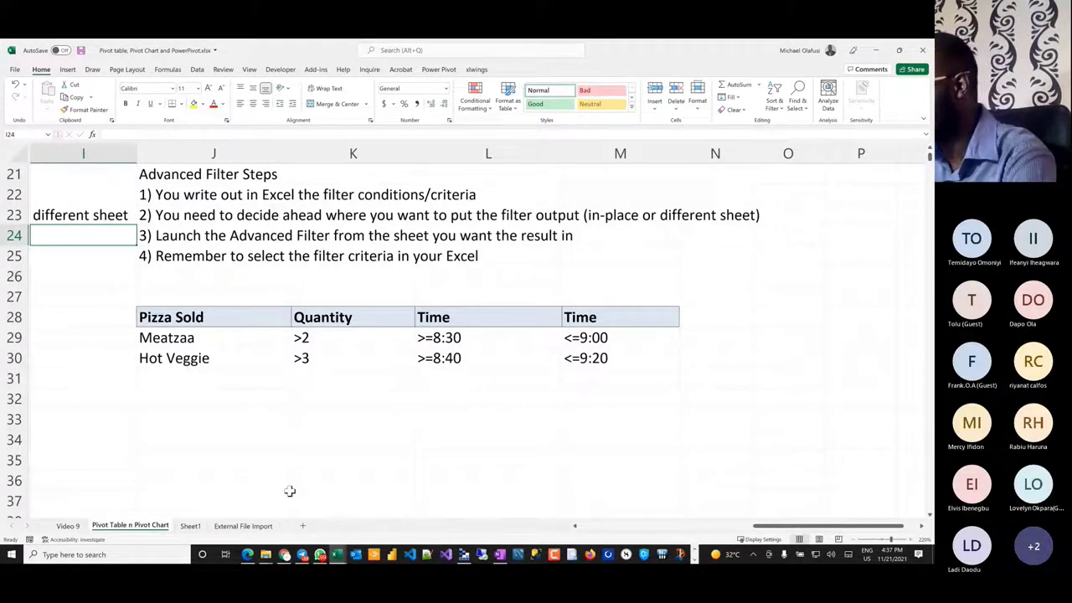
{"action": "left_click", "coordinate": [336, 525]}
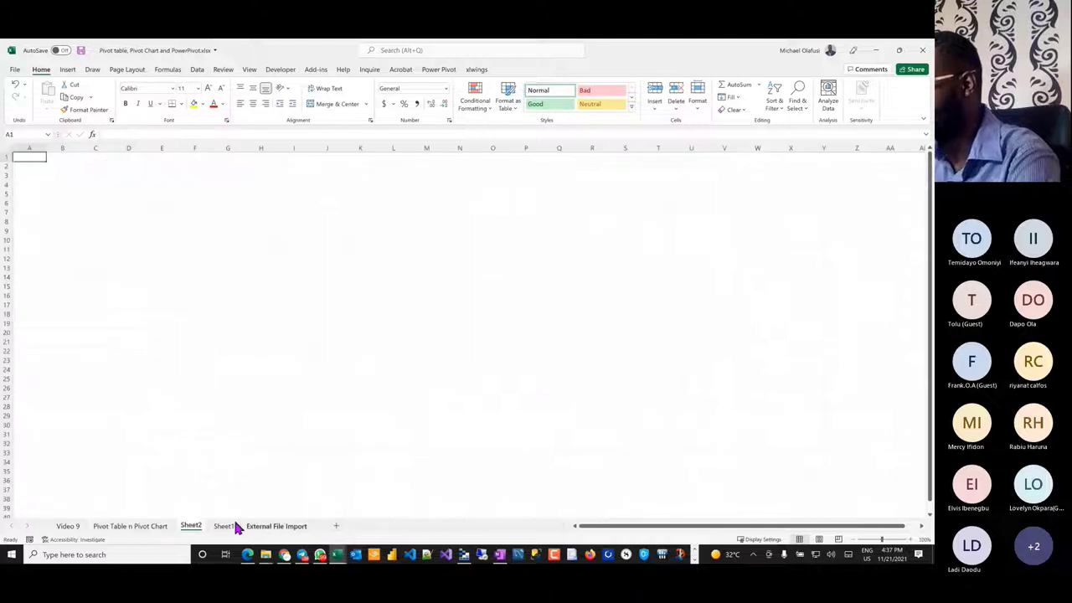
- Rename the new sheet 'I want it here' and return to the Pivot Table n Pivot Chart sheet
{"action": "double_click", "coordinate": [191, 525]}
{"action": "type", "text": "Want it"}
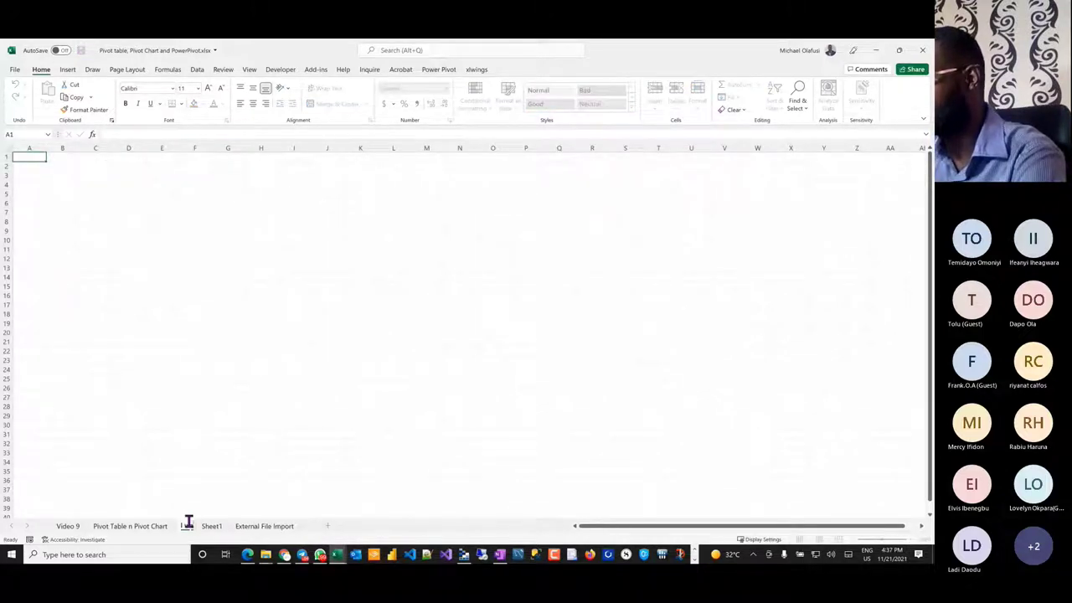
{"action": "type", "text": " here"}
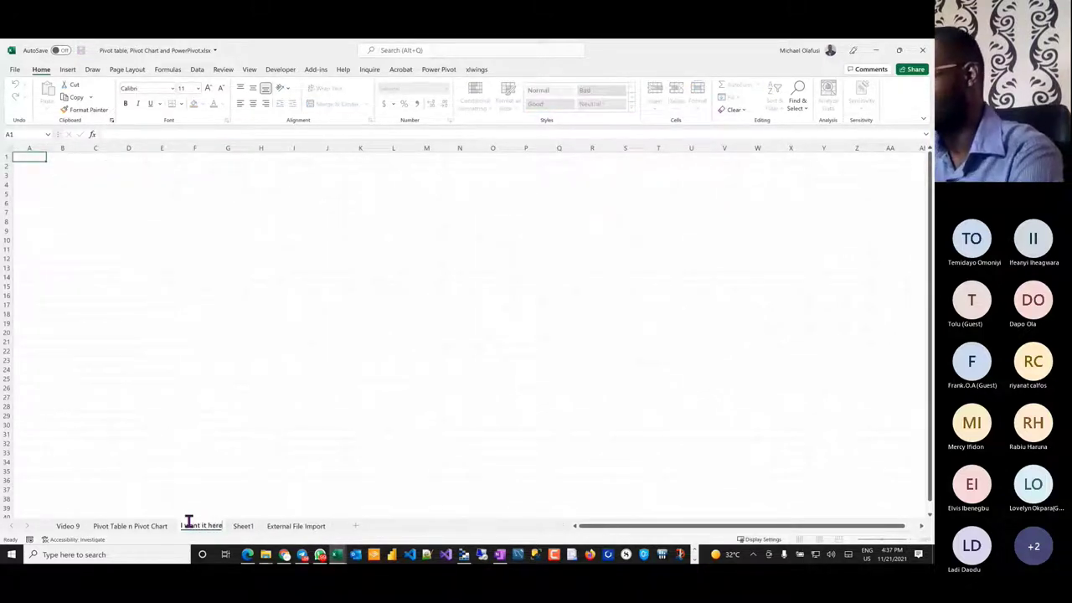
{"action": "key", "text": "Return"}
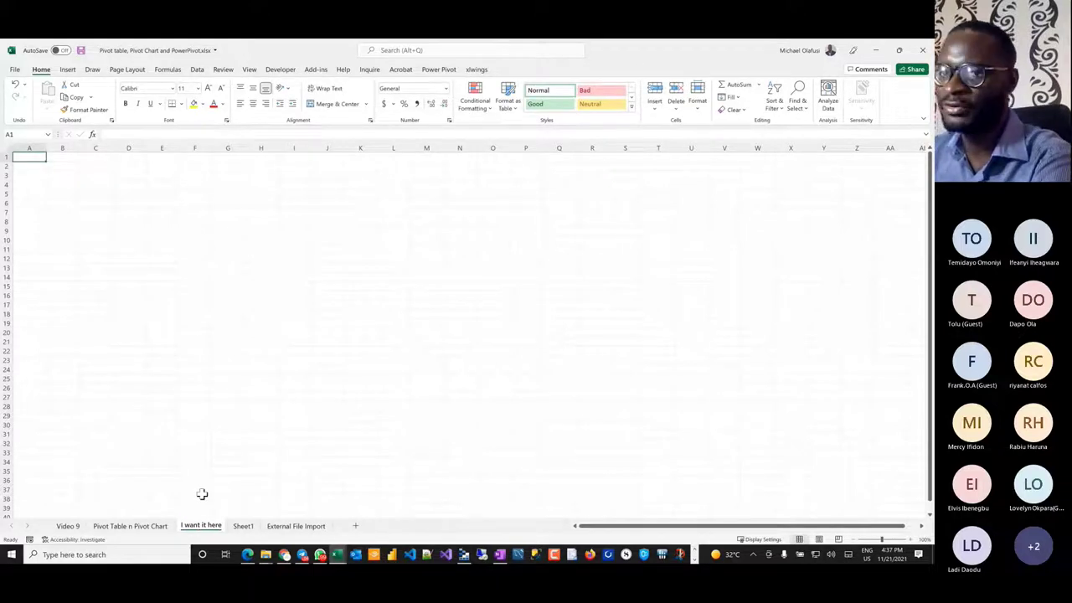
{"action": "left_click", "coordinate": [142, 526]}
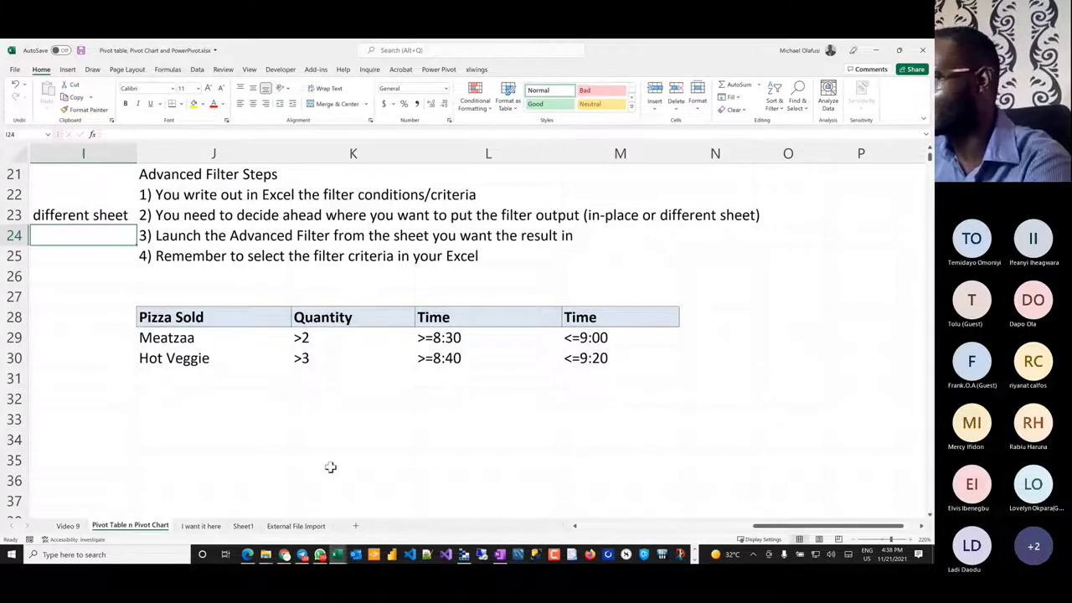
- On the 'I want it here' sheet, open Advanced Filter from the Data tab's Sort & Filter group
{"action": "left_click", "coordinate": [201, 526]}
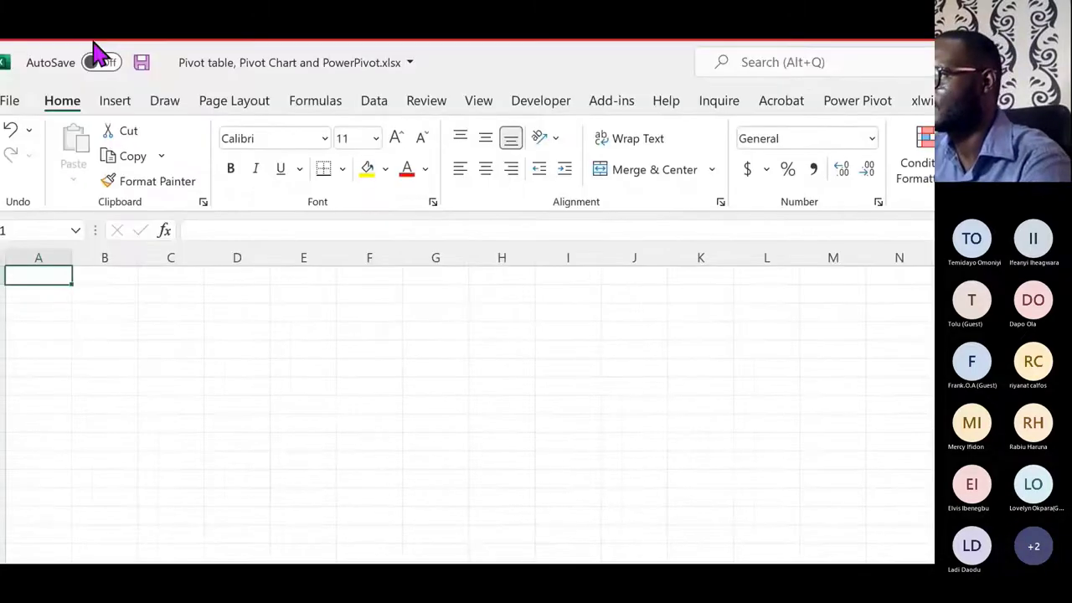
{"action": "left_click", "coordinate": [394, 102]}
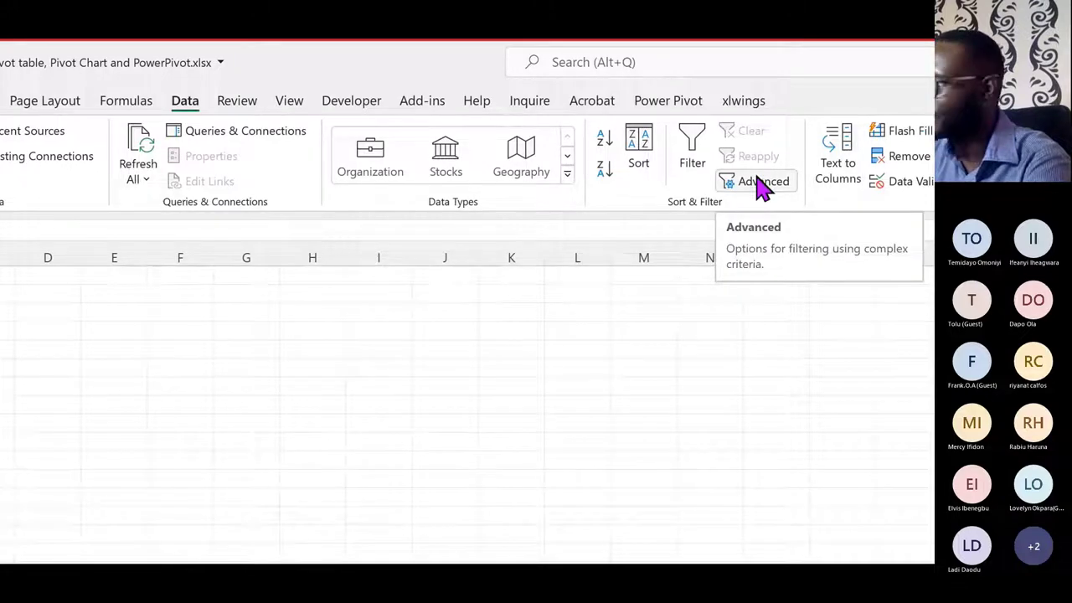
{"action": "left_click", "coordinate": [762, 182]}
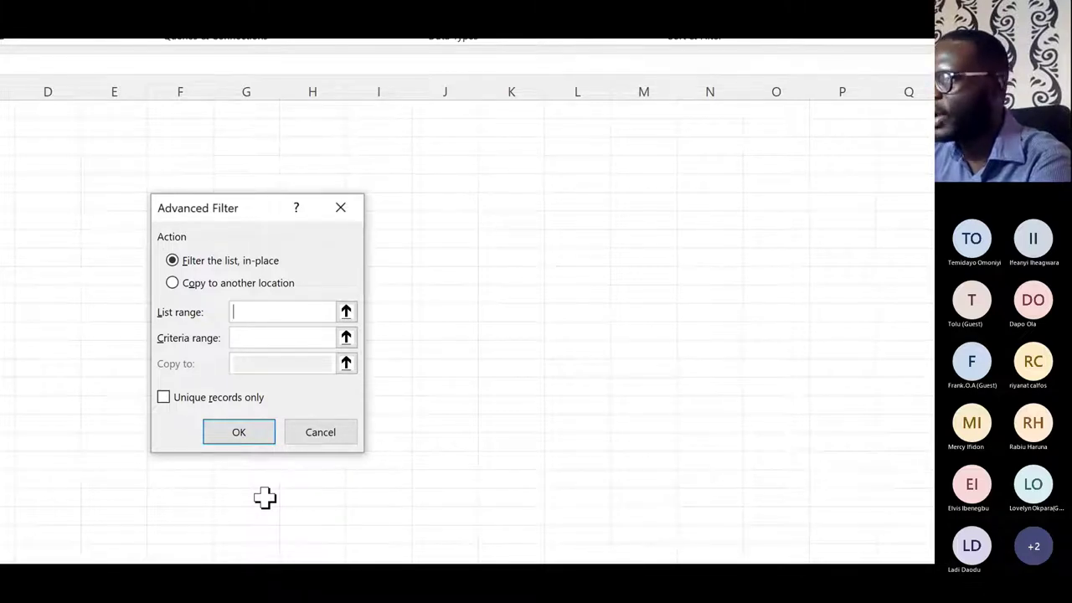
- Set Advanced Filter to Copy to another location, list range $A$1:$G$5001 on Pivot Table n Pivot Chart
{"action": "left_click", "coordinate": [192, 287]}
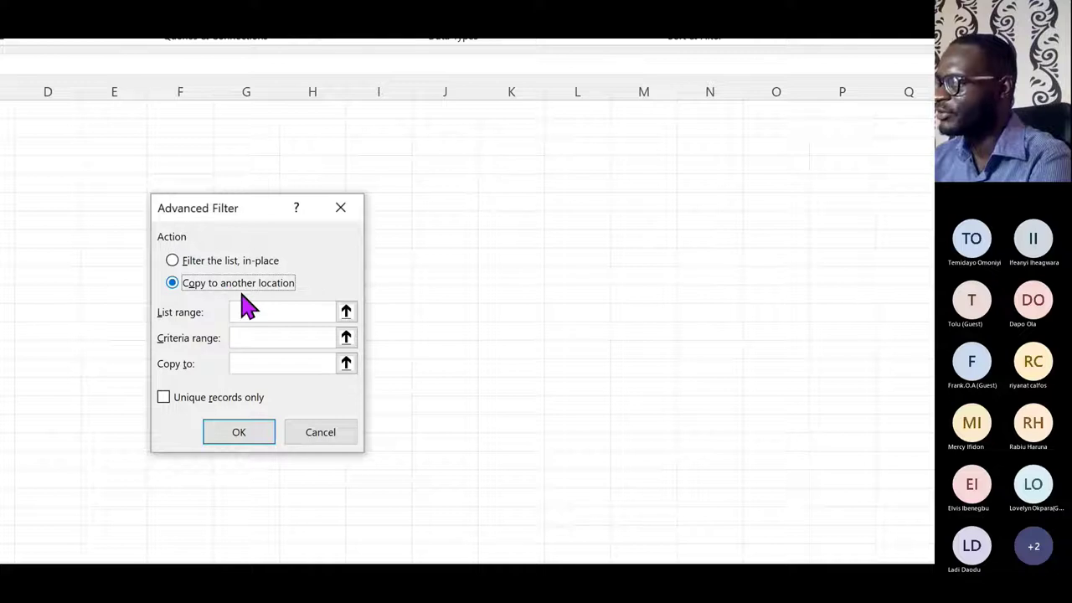
{"action": "left_click", "coordinate": [261, 317]}
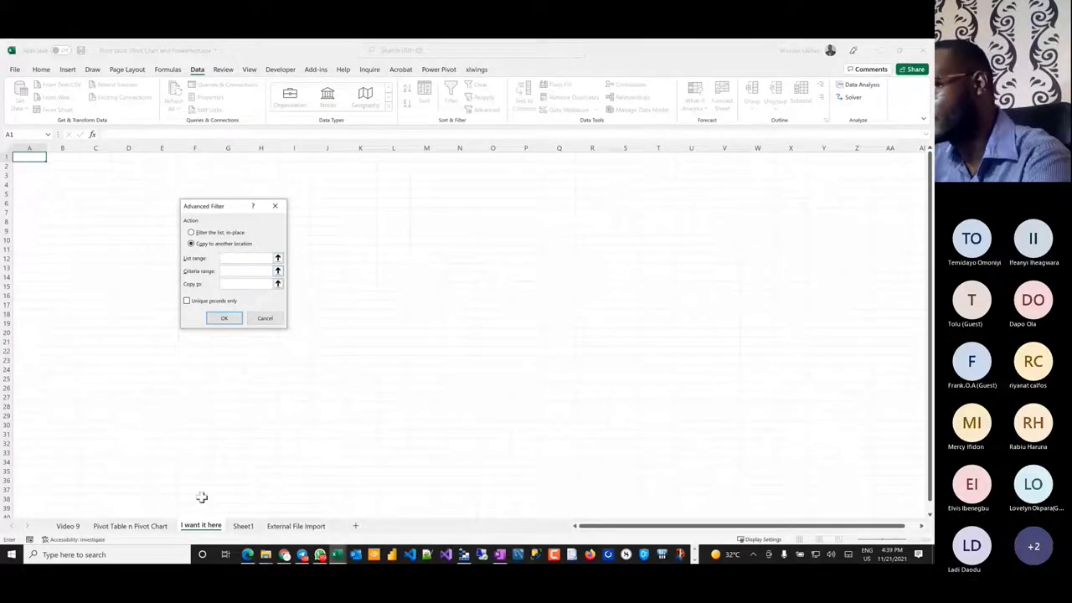
{"action": "left_click", "coordinate": [136, 530]}
{"action": "scroll", "coordinate": [130, 371], "scroll_direction": "left", "scroll_amount": 5}
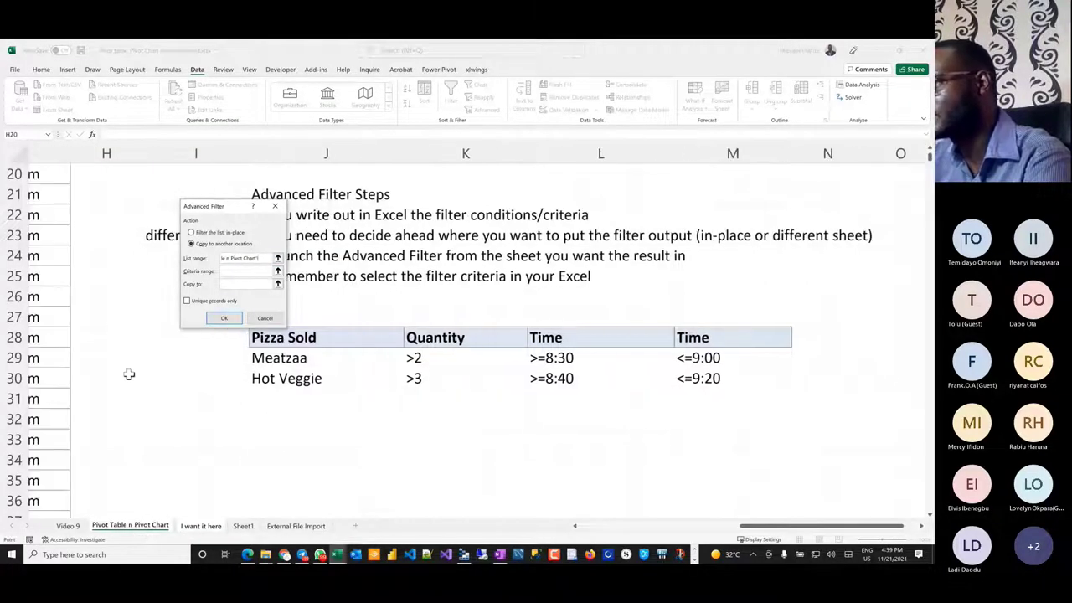
{"action": "scroll", "coordinate": [101, 335], "scroll_direction": "left", "scroll_amount": 2}
{"action": "scroll", "coordinate": [64, 283], "scroll_direction": "up", "scroll_amount": 6}
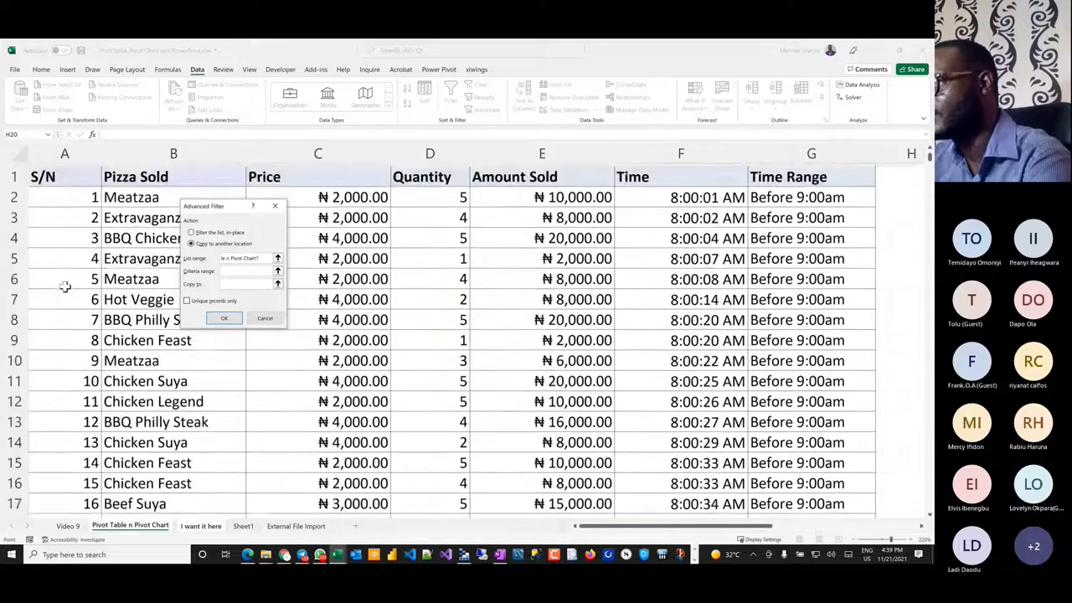
{"action": "left_click", "coordinate": [60, 174]}
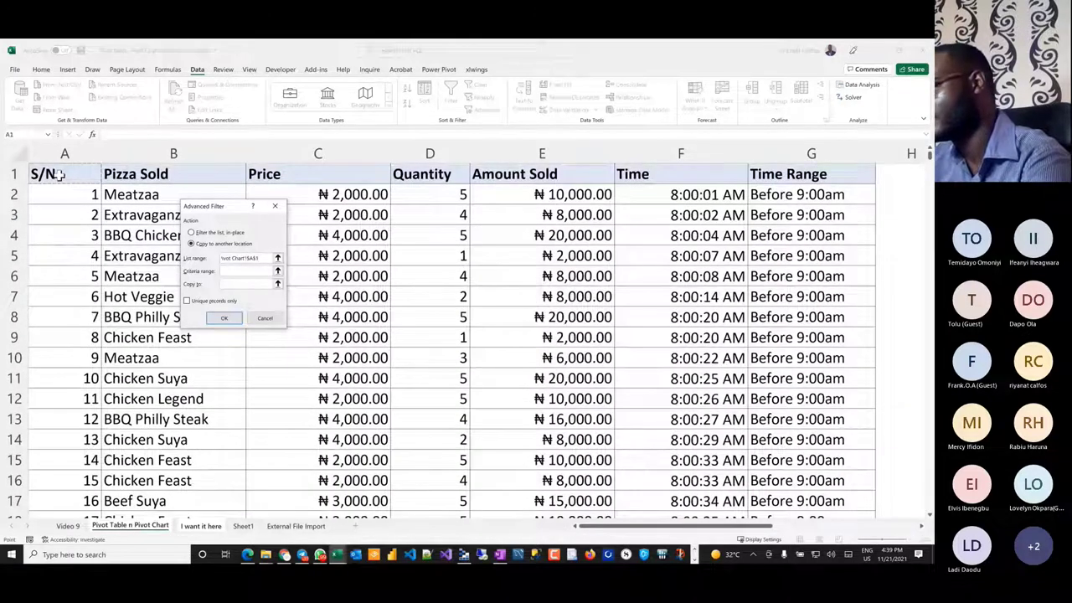
{"action": "key", "text": "ctrl+shift+Right"}
{"action": "key", "text": "ctrl+shift+Down"}
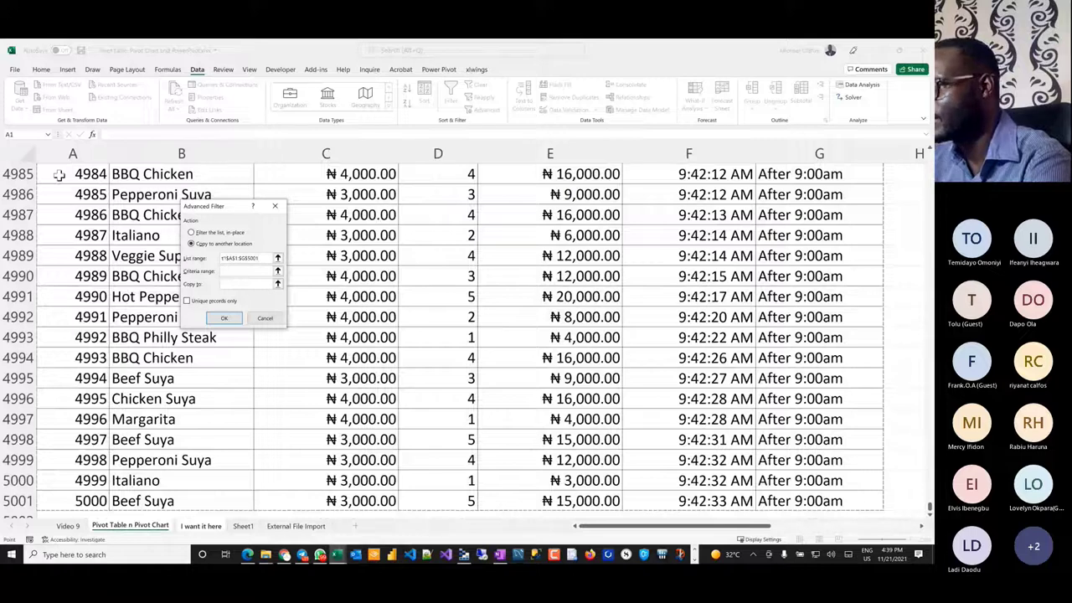
{"action": "scroll", "coordinate": [97, 299], "scroll_direction": "down", "scroll_amount": 3}
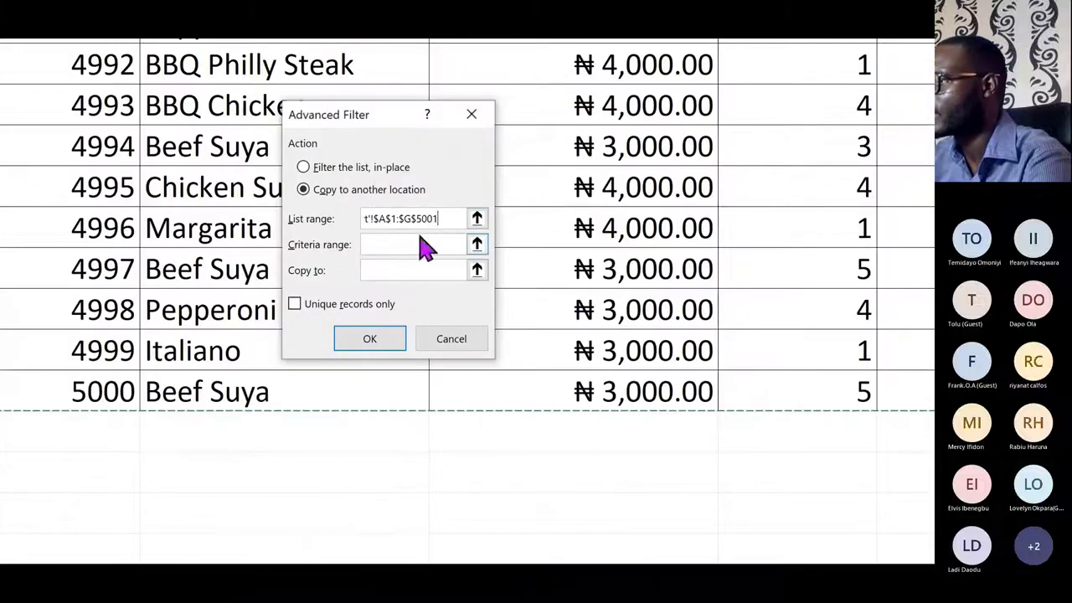
{"action": "left_click", "coordinate": [412, 243]}
{"action": "key", "text": "ctrl+Page_Down"}
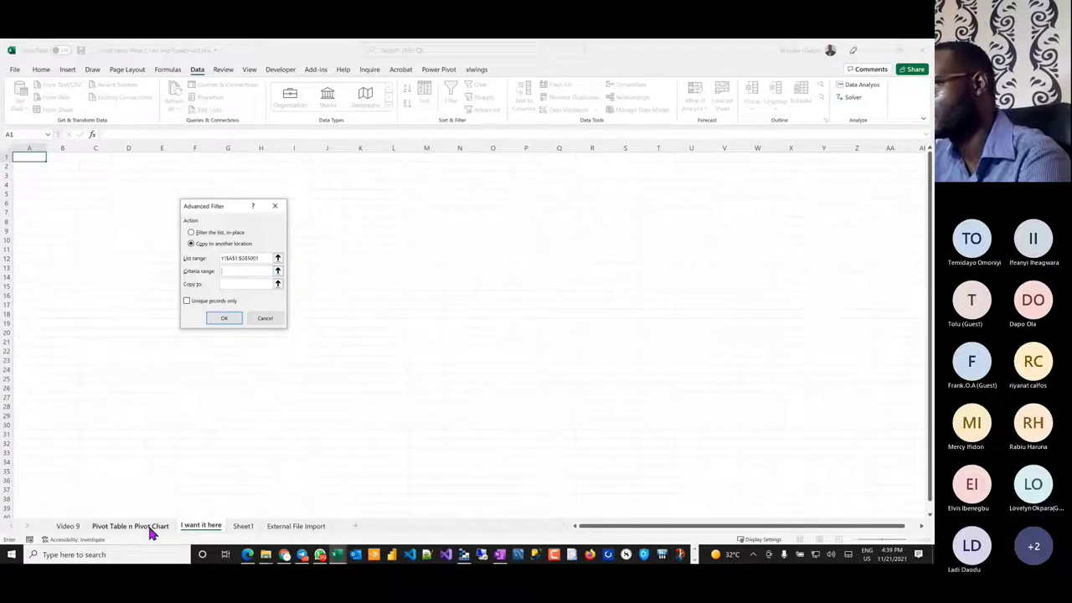
- Fill in criteria range $J$28:$M$30 and copy-to destination 'I want it here'!$A$1
{"action": "left_click", "coordinate": [149, 528]}
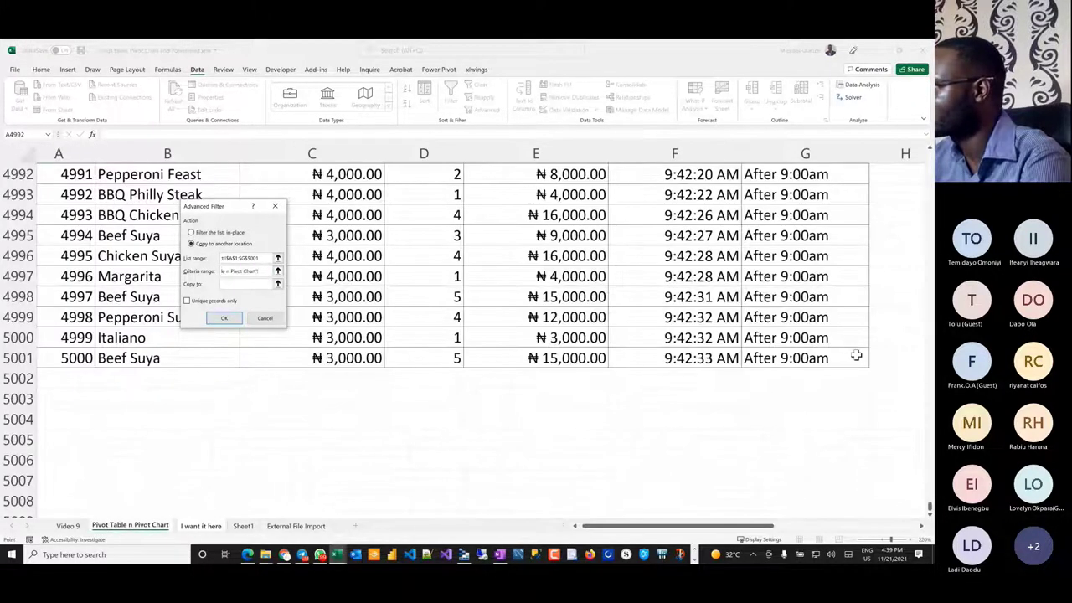
{"action": "left_click", "coordinate": [894, 356]}
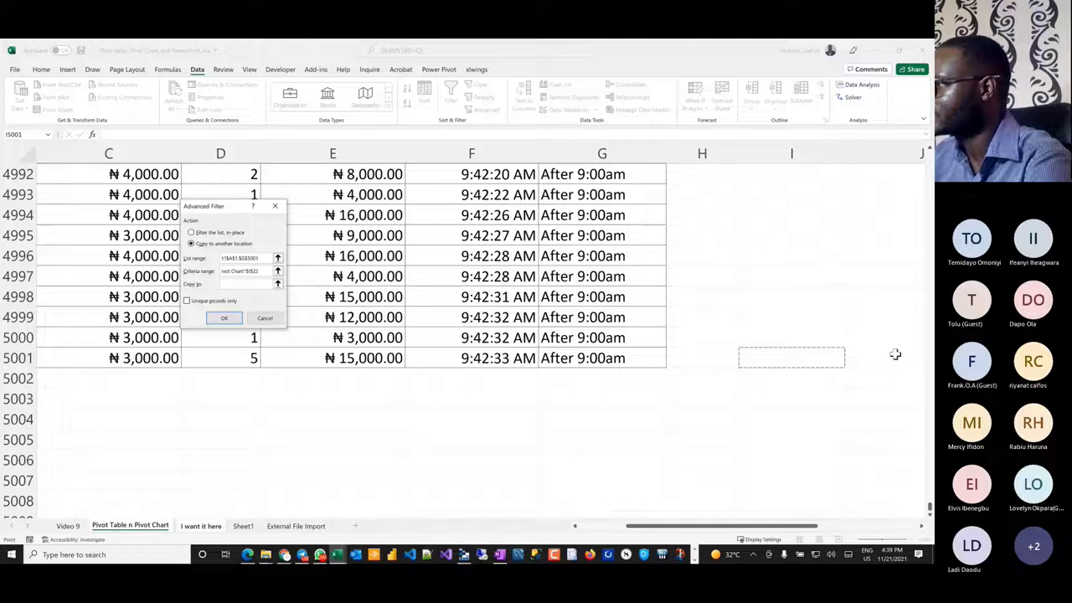
{"action": "key", "text": "ctrl+Up"}
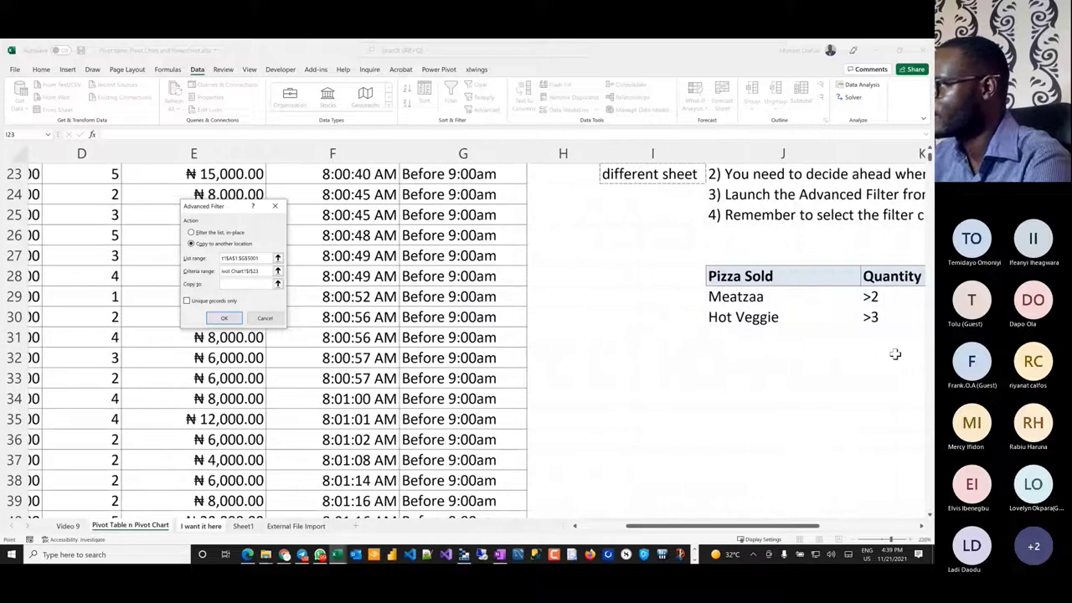
{"action": "scroll", "coordinate": [894, 355], "scroll_direction": "right", "scroll_amount": 5}
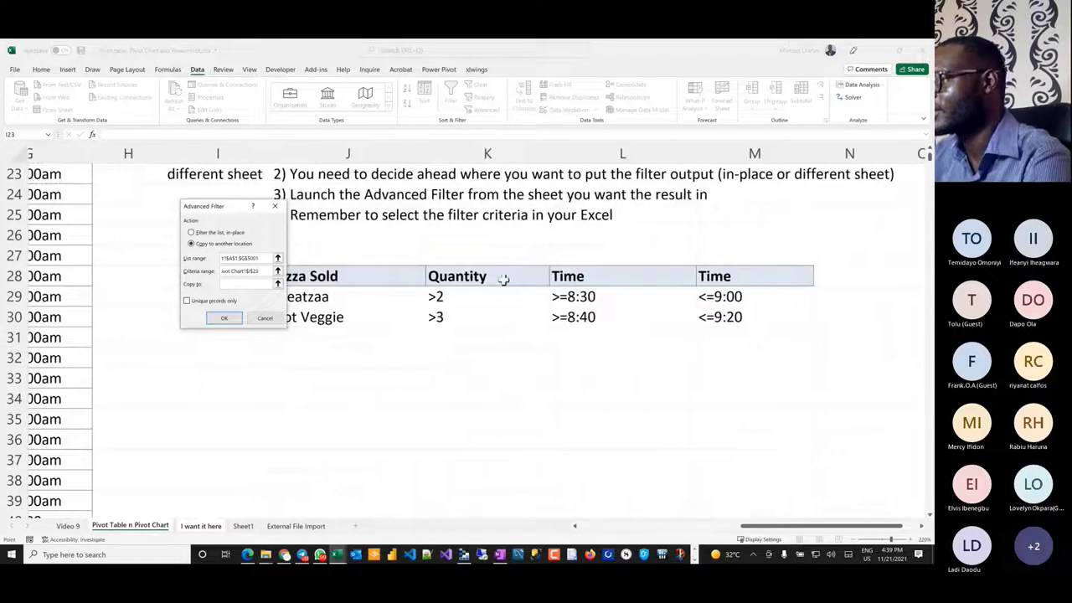
{"action": "left_click_drag", "start_coordinate": [229, 214], "coordinate": [294, 410]}
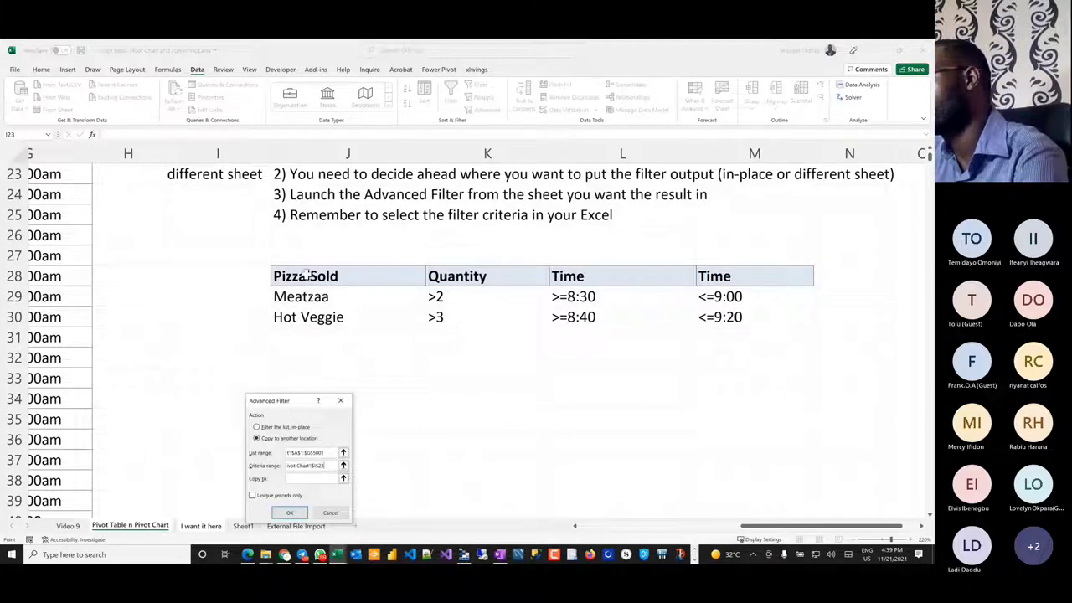
{"action": "left_click_drag", "start_coordinate": [307, 275], "coordinate": [742, 325]}
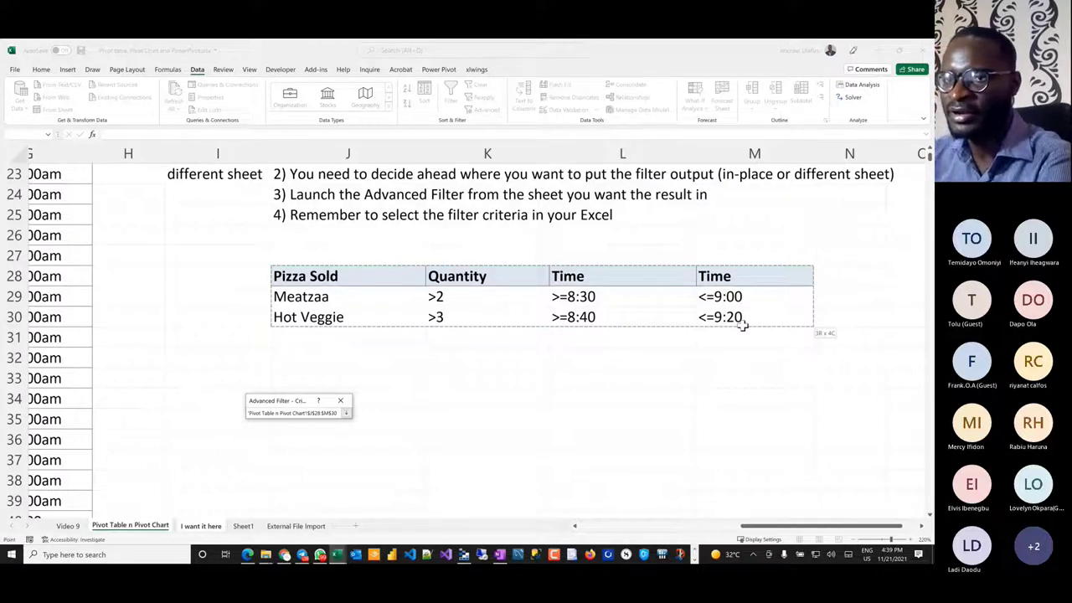
{"action": "left_click_drag", "start_coordinate": [742, 325], "coordinate": [741, 325]}
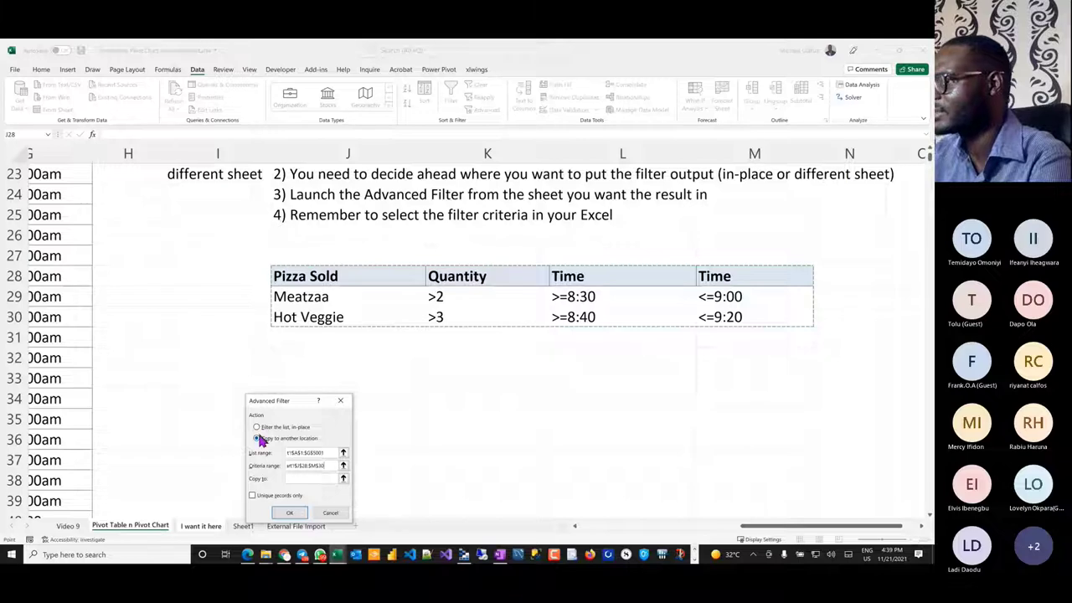
{"action": "left_click_drag", "start_coordinate": [256, 402], "coordinate": [257, 334]}
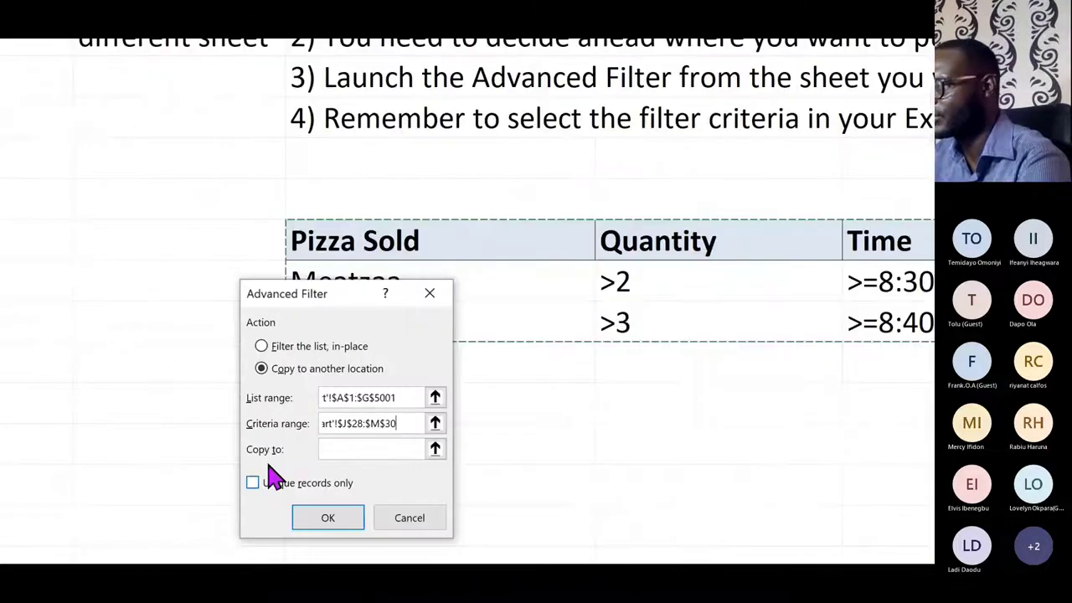
{"action": "left_click", "coordinate": [304, 410]}
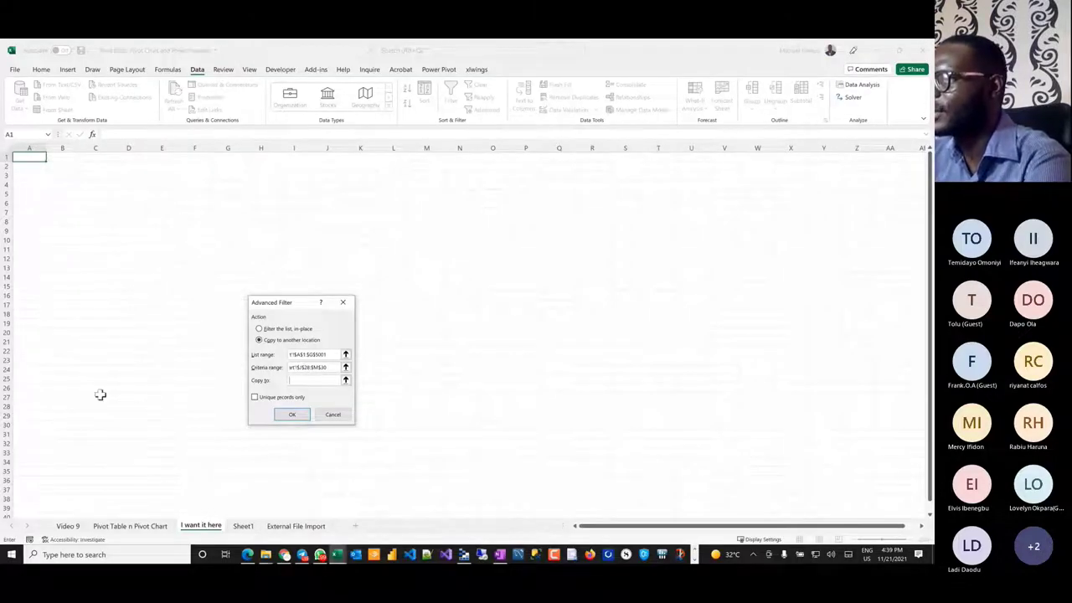
{"action": "left_click", "coordinate": [28, 156]}
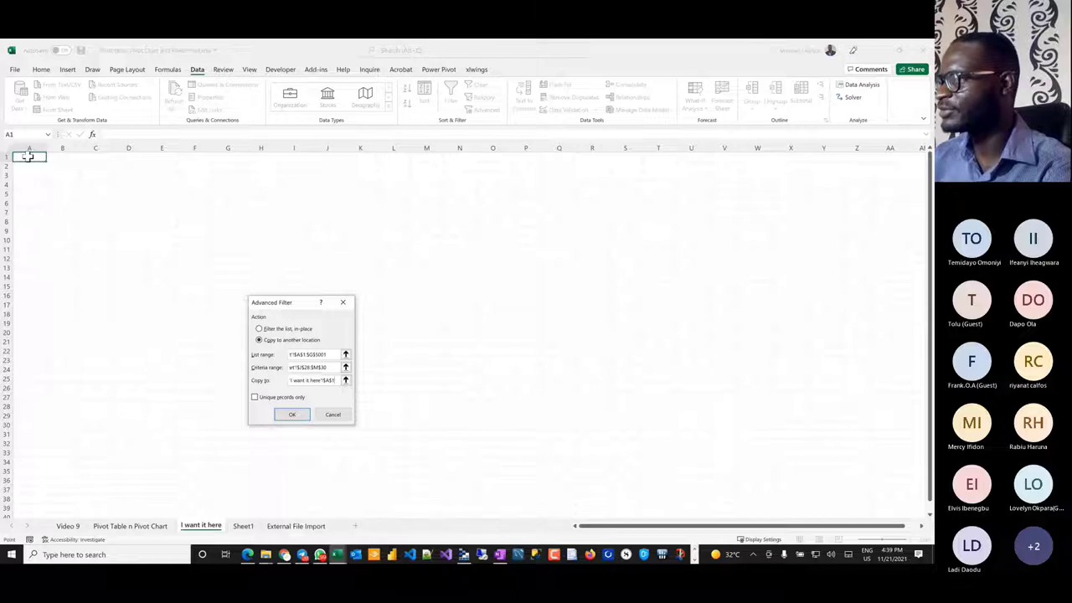
{"action": "left_click_drag", "start_coordinate": [264, 306], "coordinate": [77, 219]}
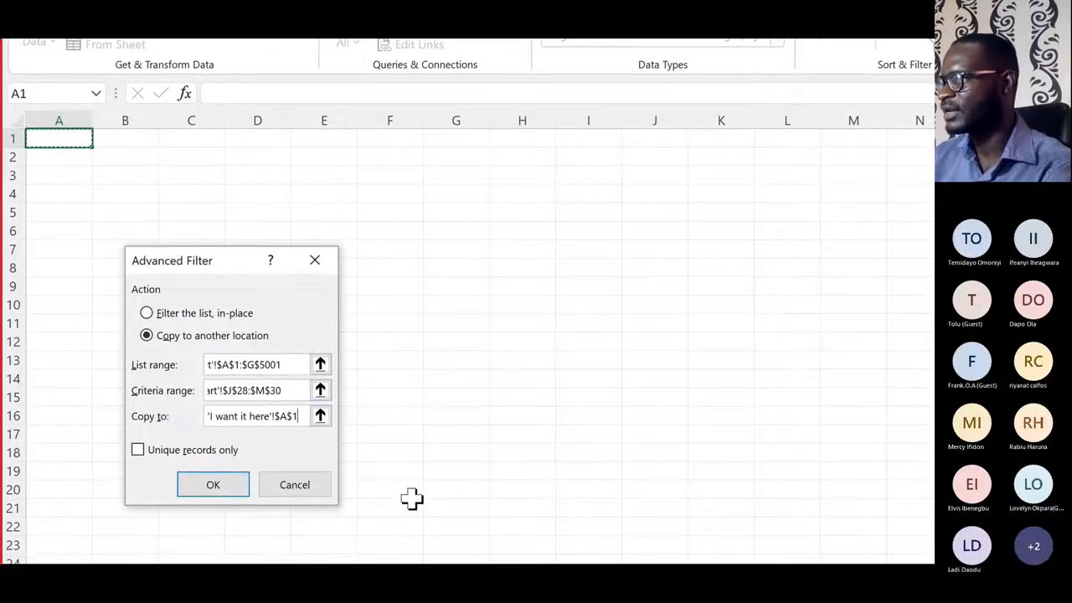
- Run the filter, then AutoFit columns C, E, F and G of the copied results
{"action": "left_click", "coordinate": [209, 483]}
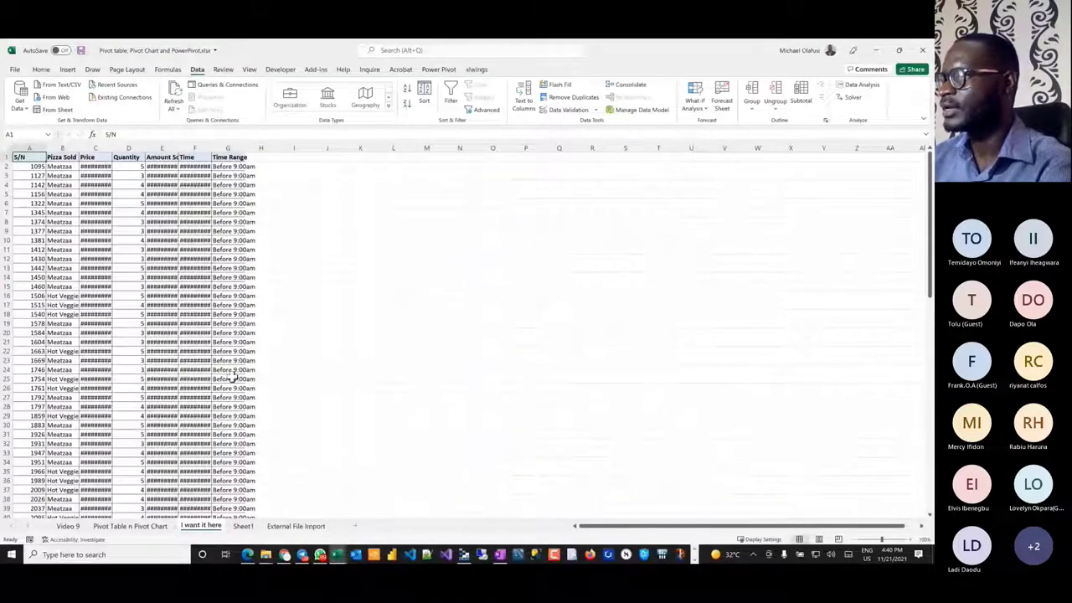
{"action": "scroll", "coordinate": [233, 377], "scroll_direction": "up", "scroll_amount": 2}
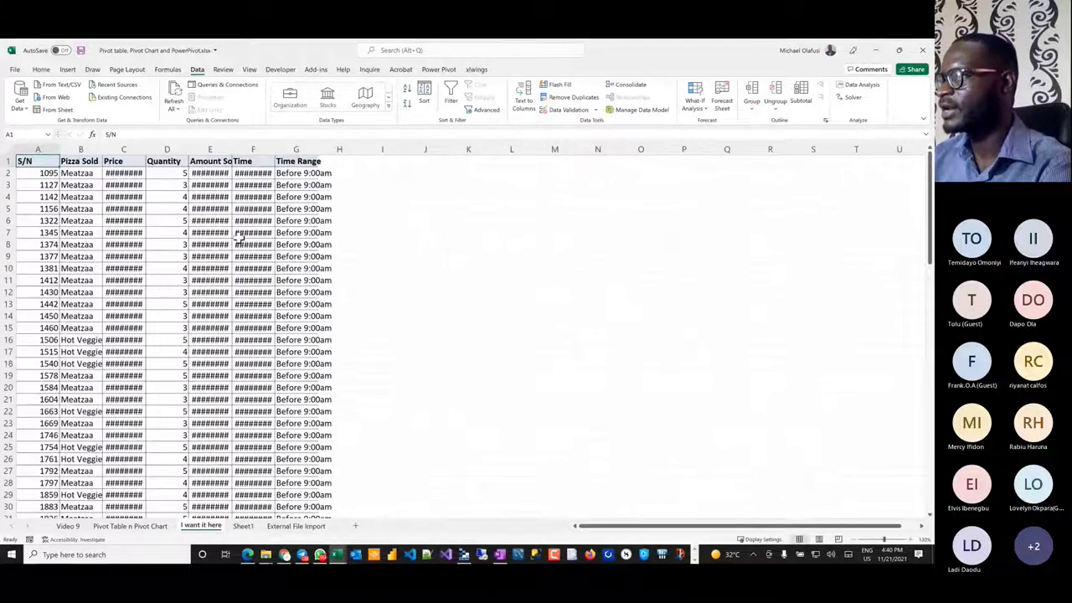
{"action": "double_click", "coordinate": [145, 149]}
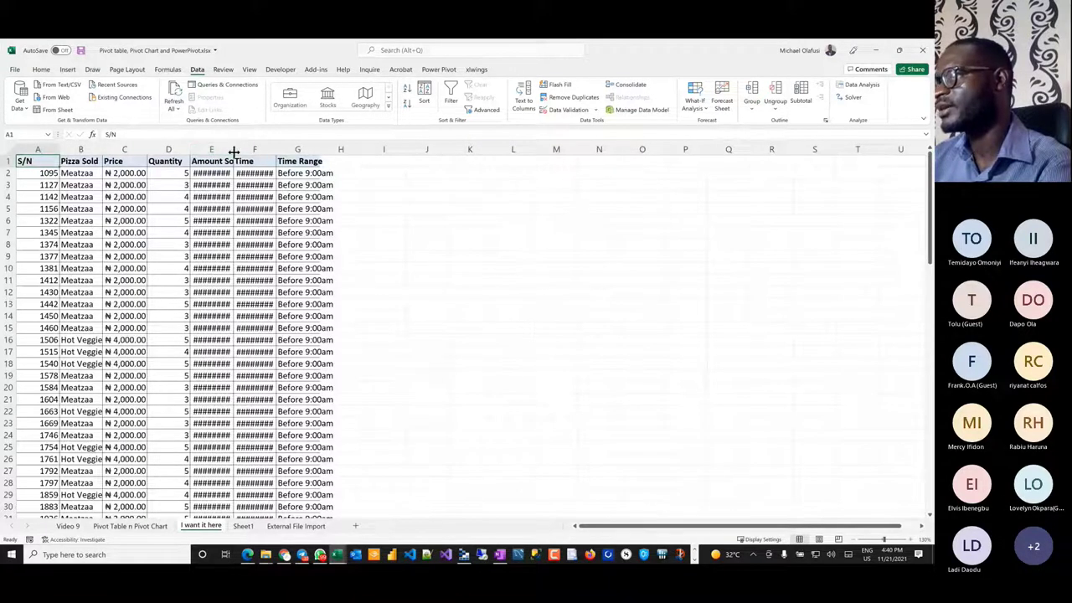
{"action": "double_click", "coordinate": [234, 149]}
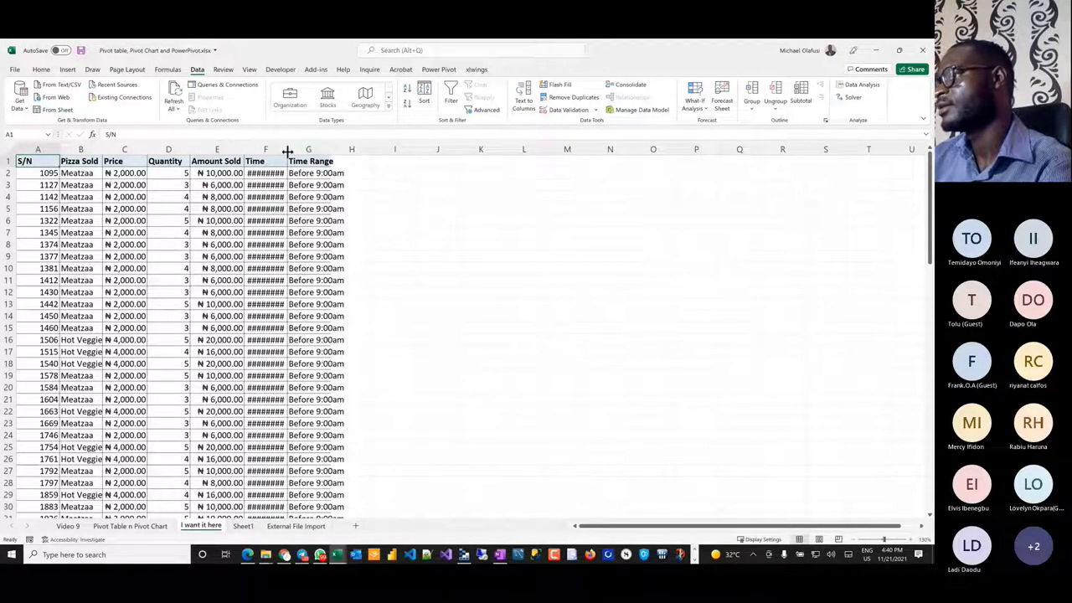
{"action": "double_click", "coordinate": [286, 150]}
{"action": "double_click", "coordinate": [336, 150]}
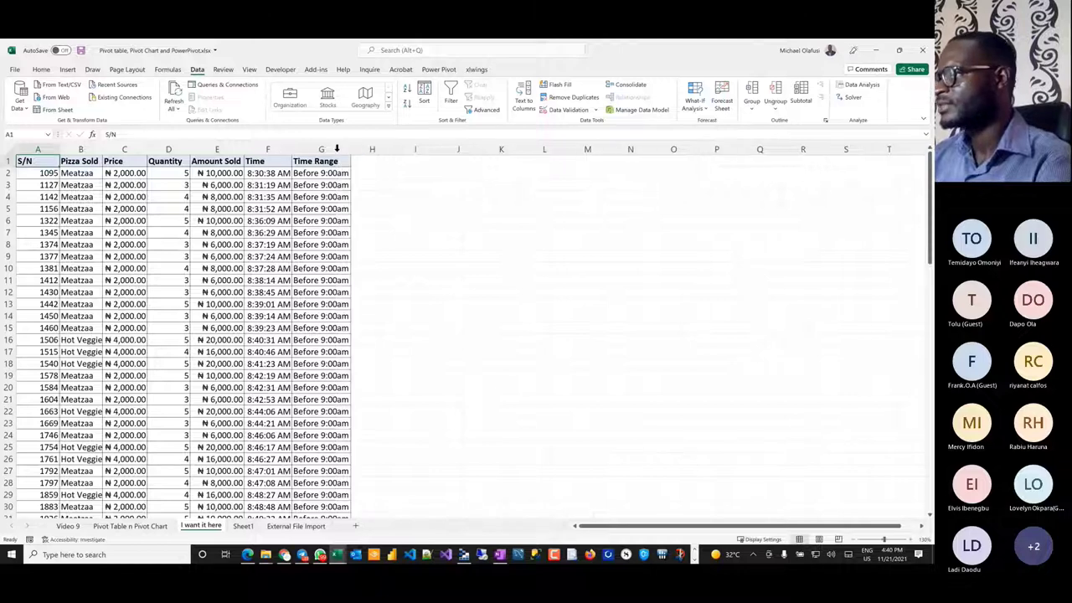
{"action": "scroll", "coordinate": [144, 243], "scroll_direction": "down", "scroll_amount": 7}
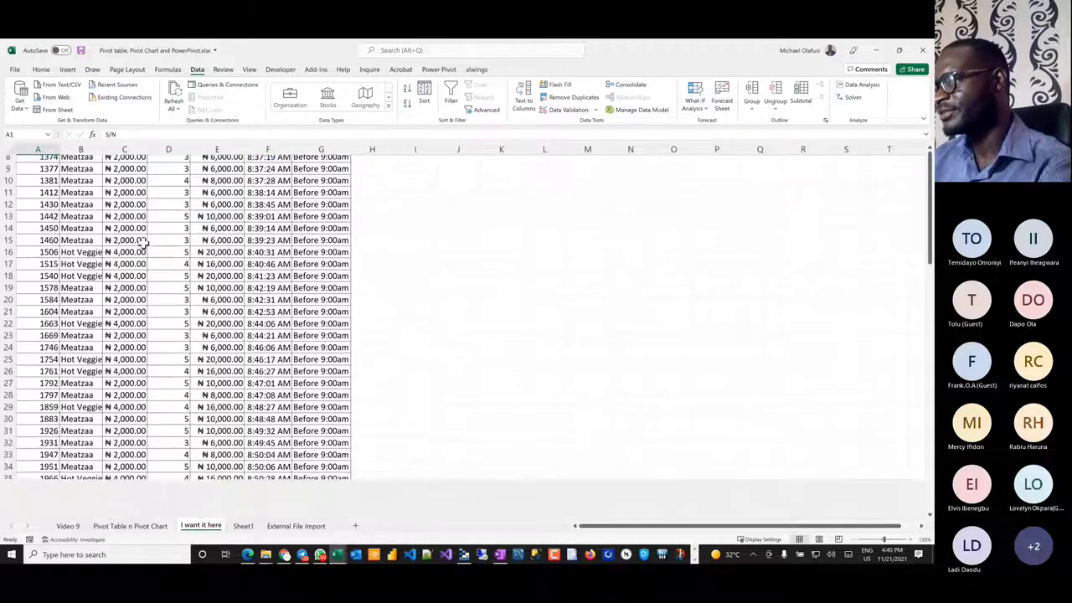
{"action": "scroll", "coordinate": [87, 184], "scroll_direction": "up", "scroll_amount": 7}
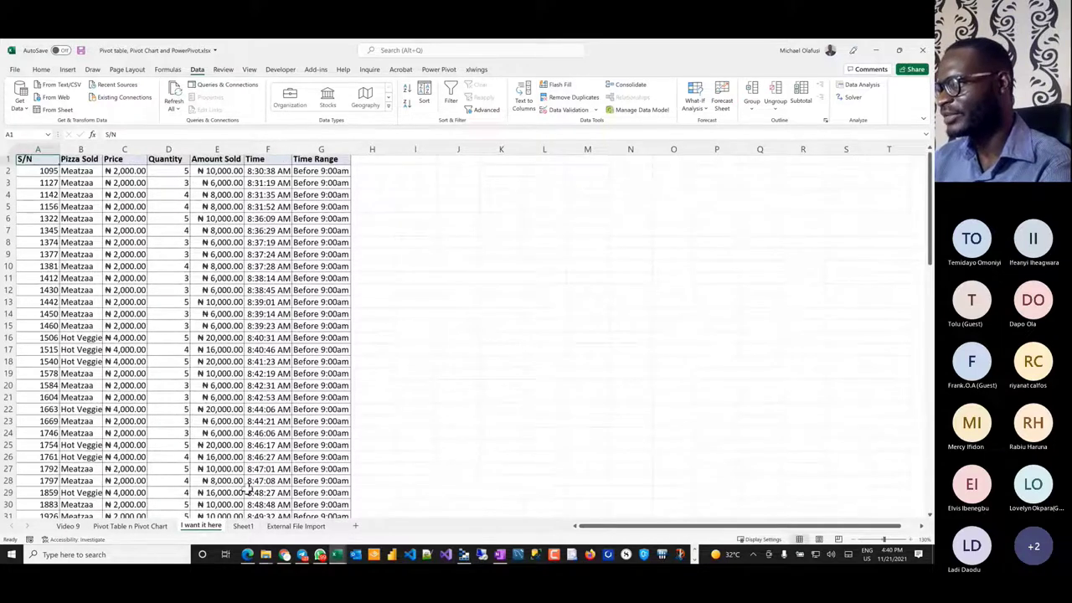
- Show Sheet1's Meatzaa and Hot Veggie sales table from row 1
{"action": "left_click", "coordinate": [244, 526]}
{"action": "scroll", "coordinate": [254, 411], "scroll_direction": "up", "scroll_amount": 7}
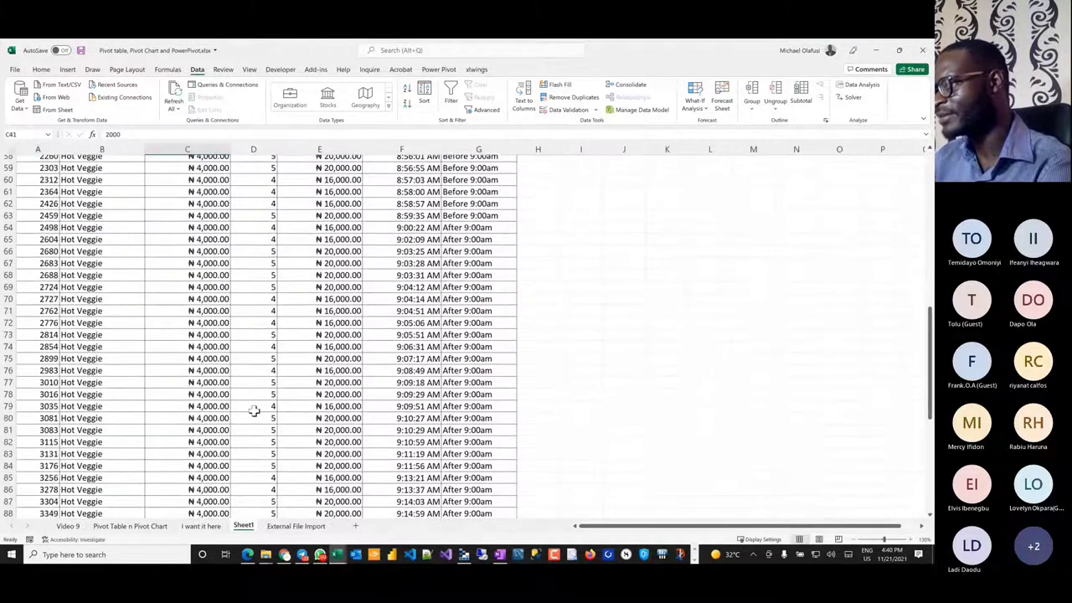
{"action": "scroll", "coordinate": [253, 411], "scroll_direction": "up", "scroll_amount": 7}
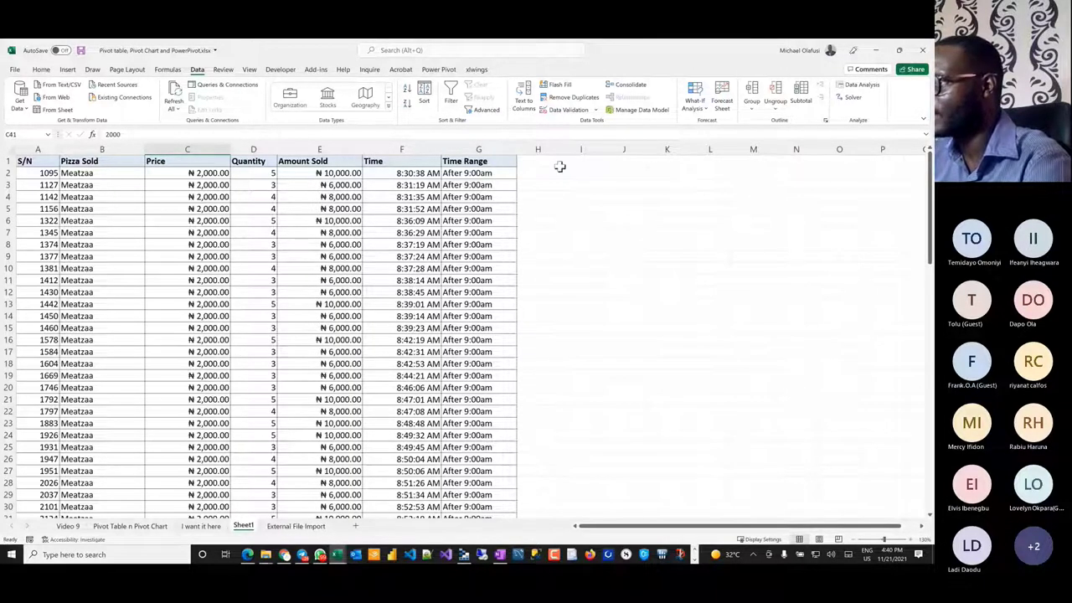
- In H2, enter =XLOOKUP(A2,'I want it here'!A:A,'I want it here'!A:A)
{"action": "left_click_drag", "start_coordinate": [38, 173], "coordinate": [51, 352]}
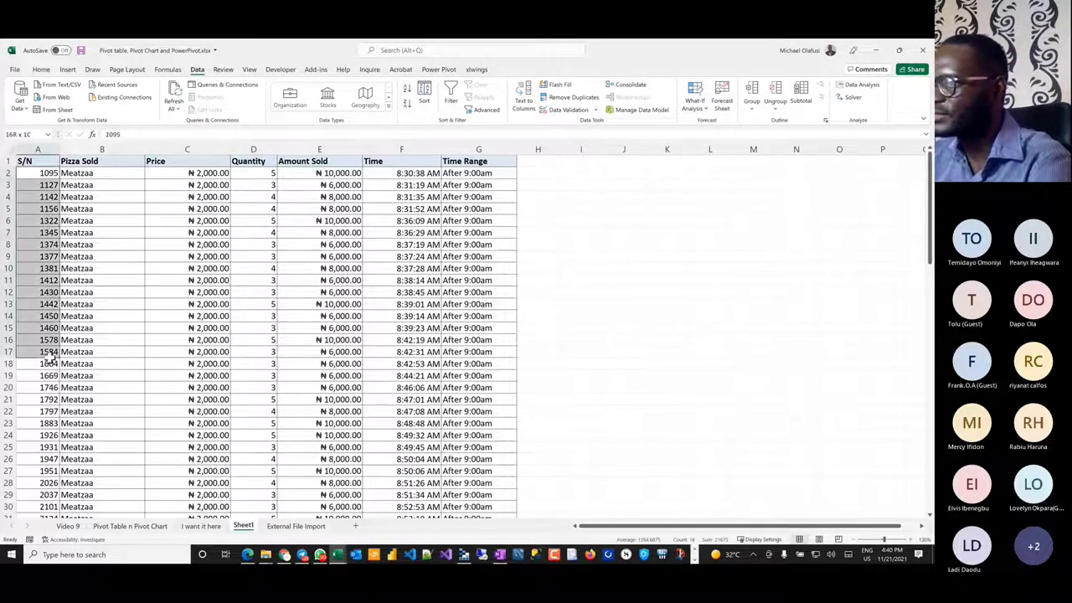
{"action": "left_click", "coordinate": [533, 171]}
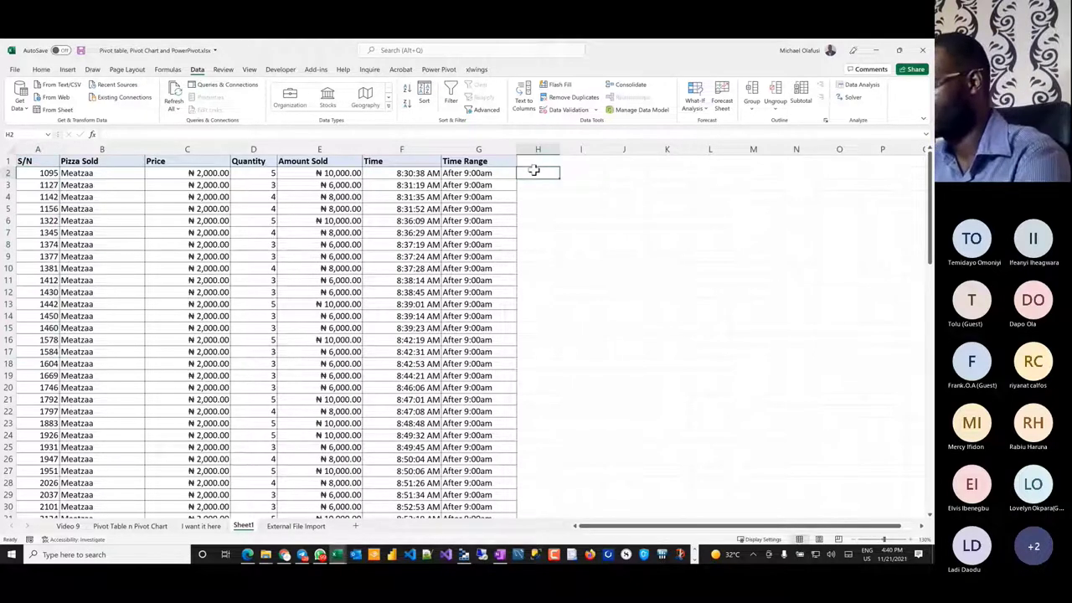
{"action": "type", "text": "=xlo"}
{"action": "key", "text": "Tab"}
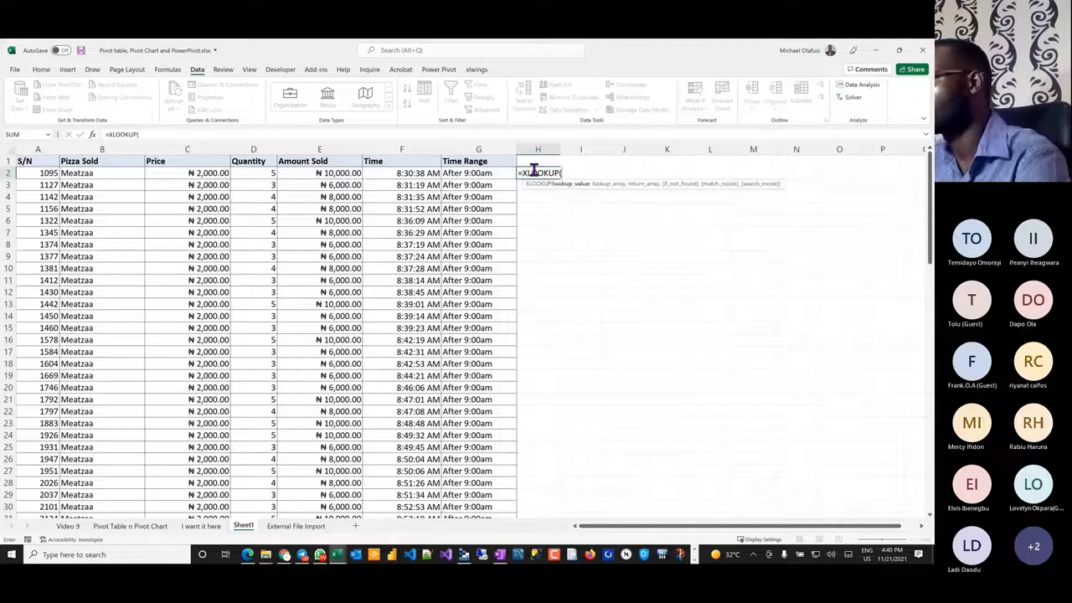
{"action": "left_click", "coordinate": [49, 171]}
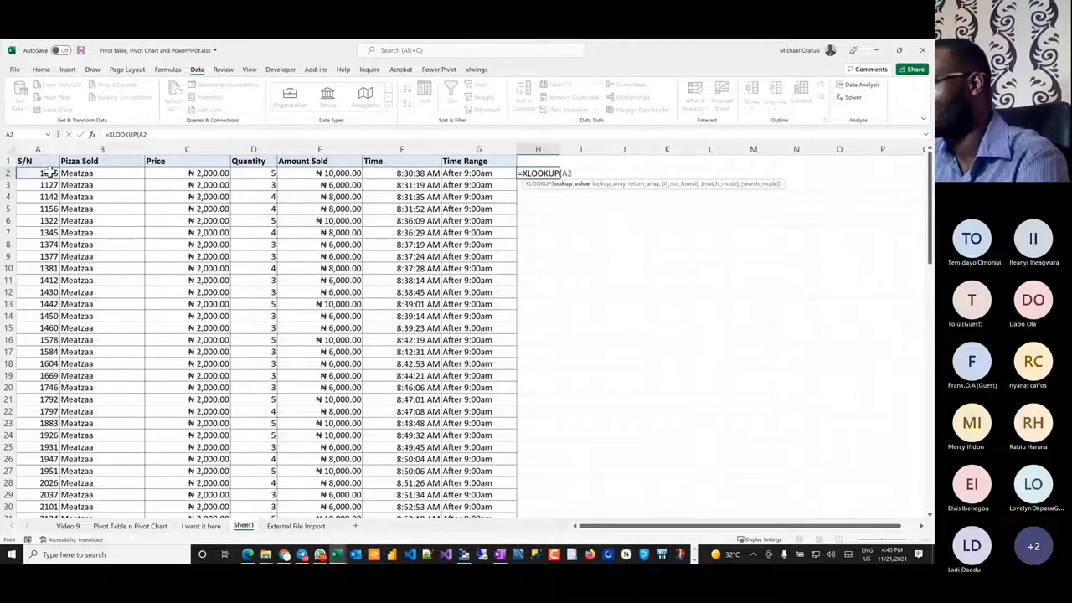
{"action": "type", "text": ","}
{"action": "left_click", "coordinate": [214, 527]}
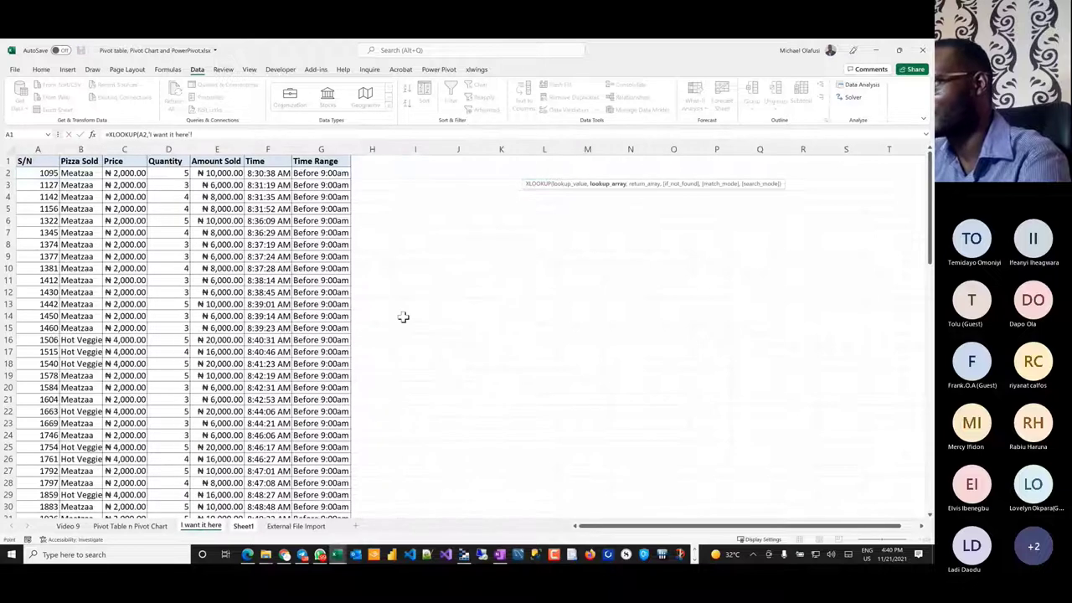
{"action": "left_click", "coordinate": [39, 146]}
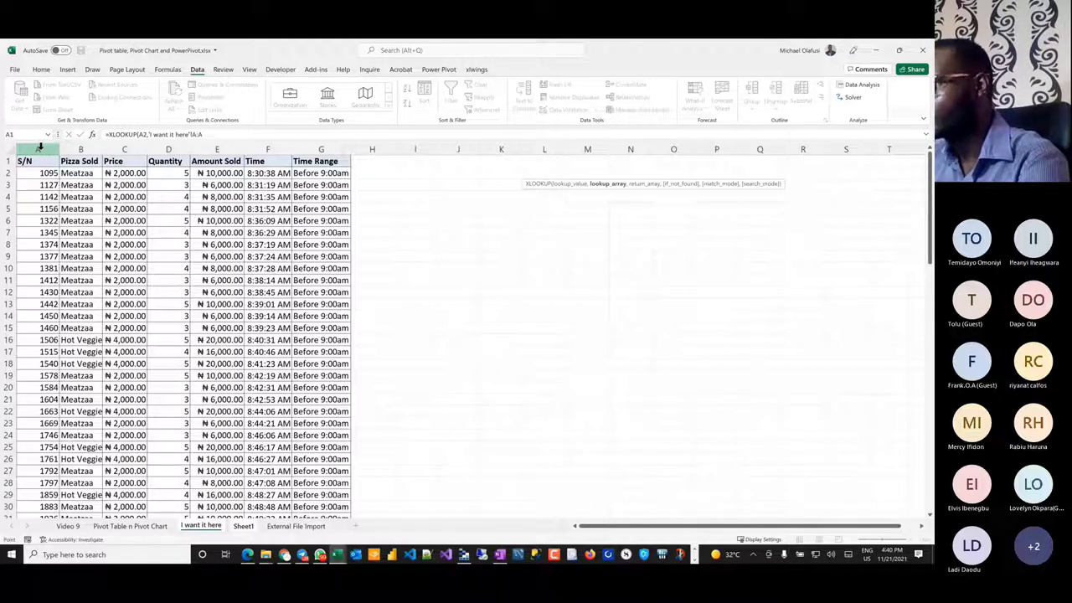
{"action": "type", "text": ","}
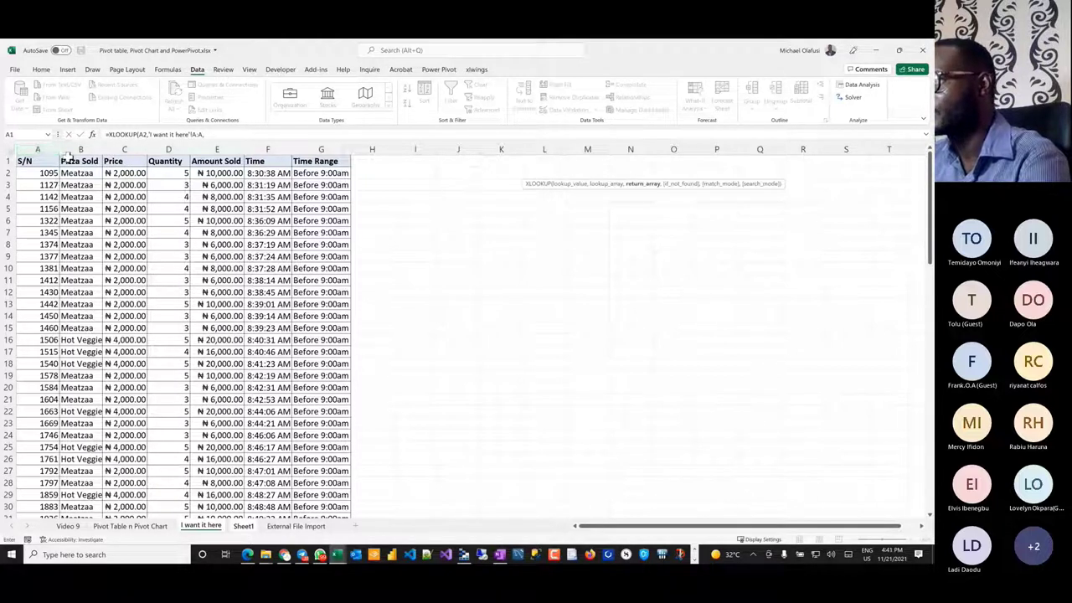
{"action": "left_click", "coordinate": [41, 149]}
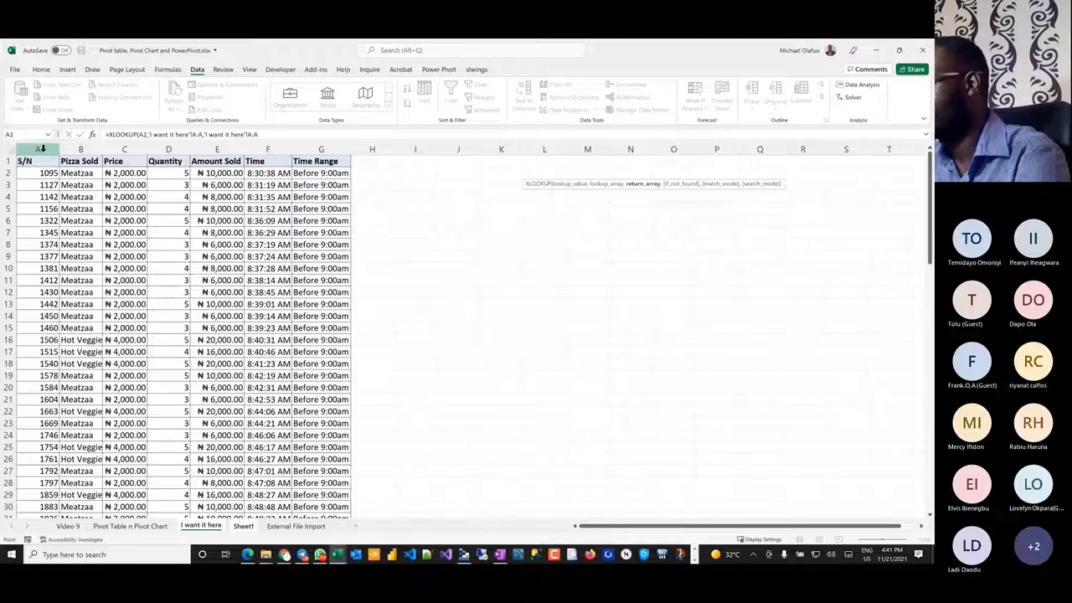
{"action": "left_click", "coordinate": [41, 148]}
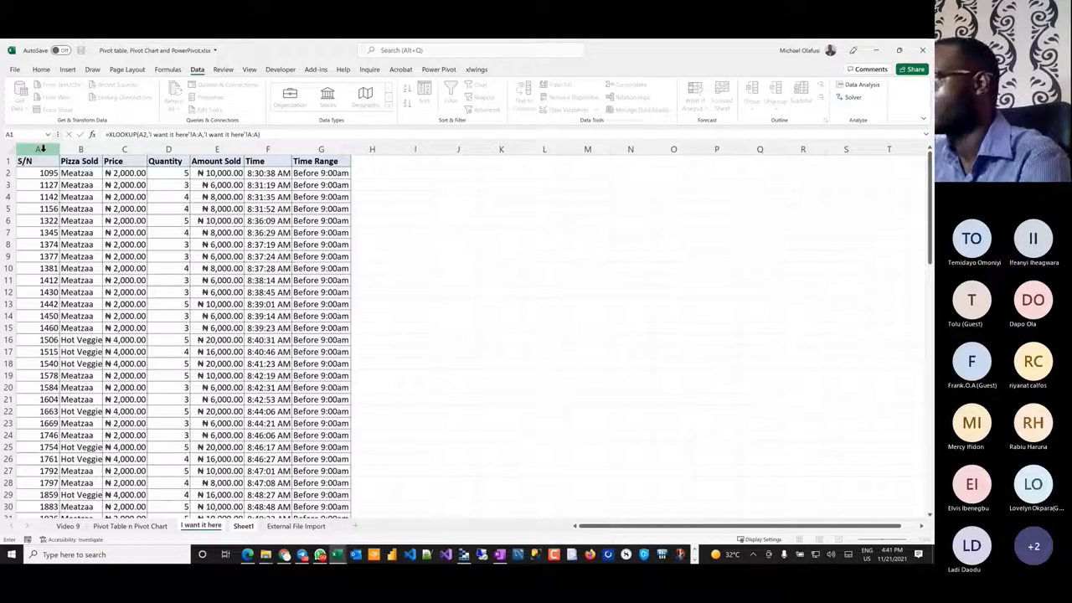
{"action": "key", "text": "Return"}
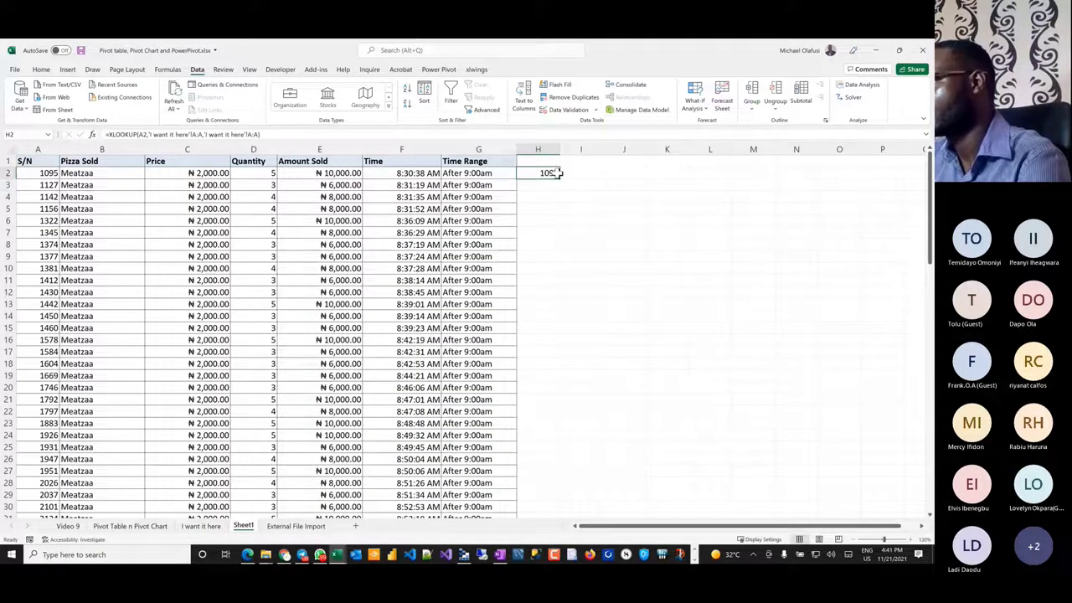
- Fill the XLOOKUP formula down column H and review the results
{"action": "double_click", "coordinate": [559, 176]}
{"action": "scroll", "coordinate": [621, 292], "scroll_direction": "down", "scroll_amount": 20}
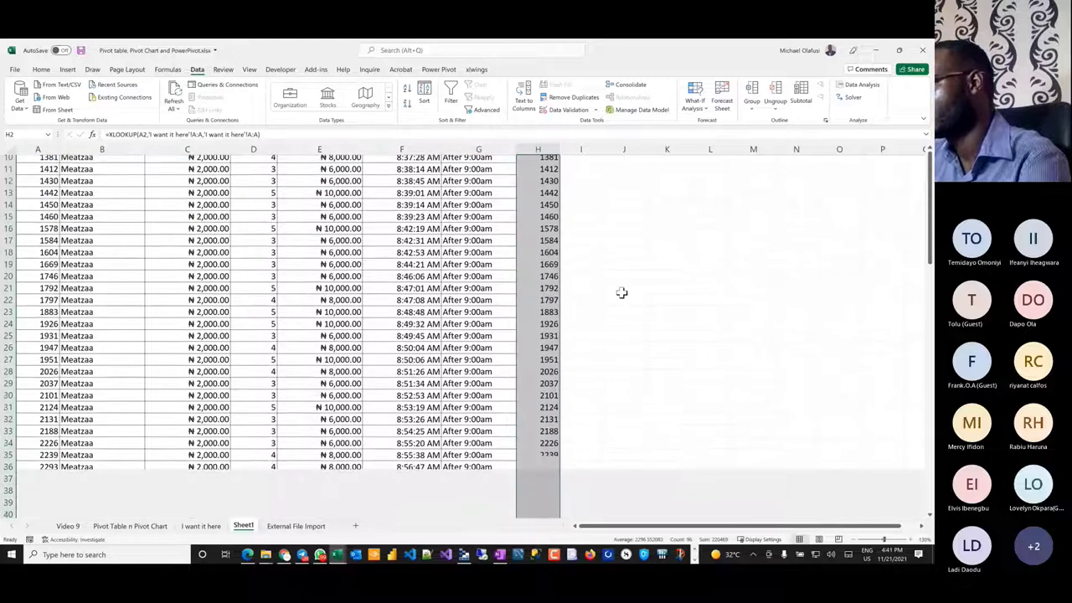
{"action": "scroll", "coordinate": [621, 293], "scroll_direction": "down", "scroll_amount": 12}
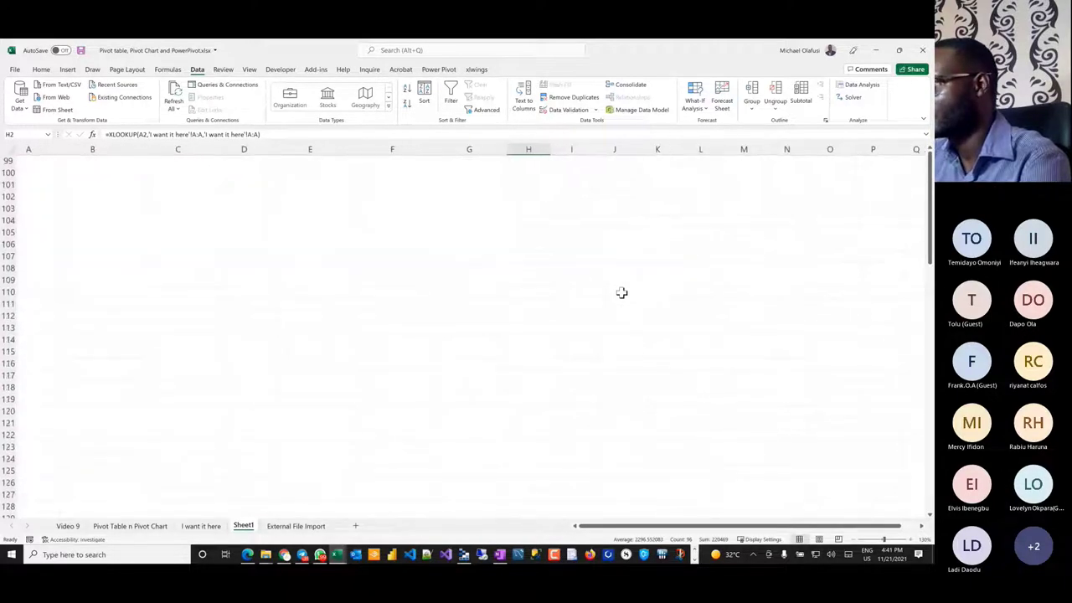
{"action": "scroll", "coordinate": [621, 292], "scroll_direction": "up", "scroll_amount": 10}
{"action": "scroll", "coordinate": [622, 293], "scroll_direction": "up", "scroll_amount": 6}
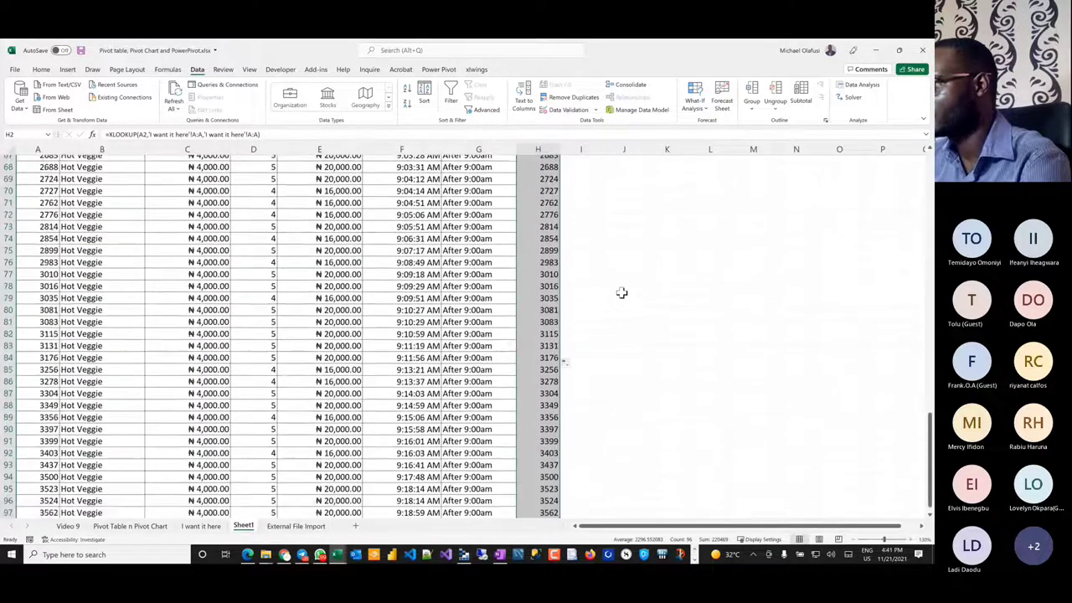
{"action": "scroll", "coordinate": [621, 292], "scroll_direction": "up", "scroll_amount": 20}
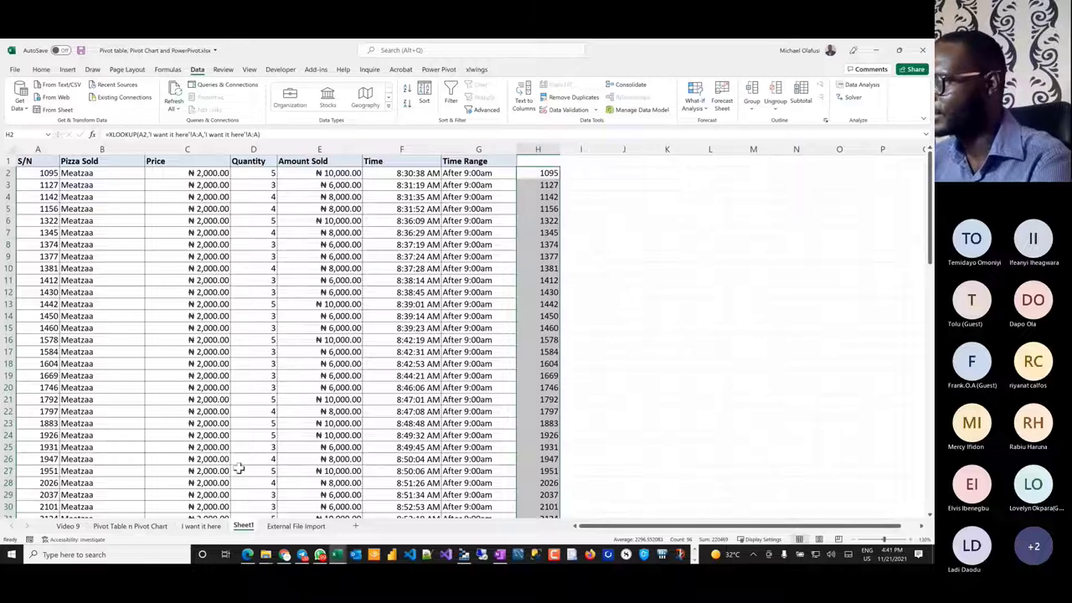
- Check the other sheets and whiteboard notes, then return to Pivot Table n Pivot Chart at A1
{"action": "left_click", "coordinate": [278, 526]}
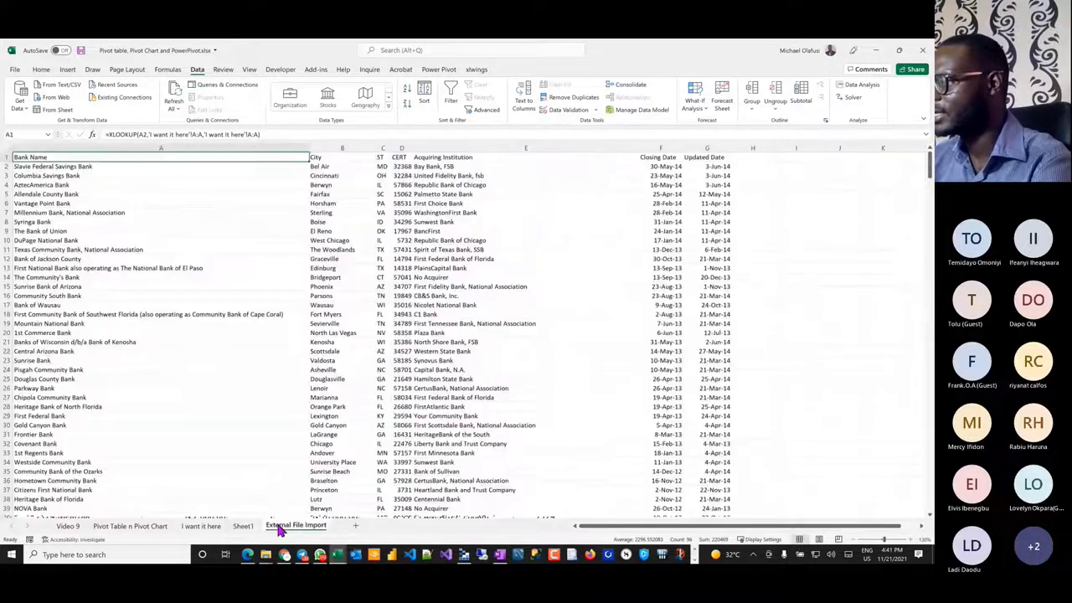
{"action": "left_click", "coordinate": [202, 527]}
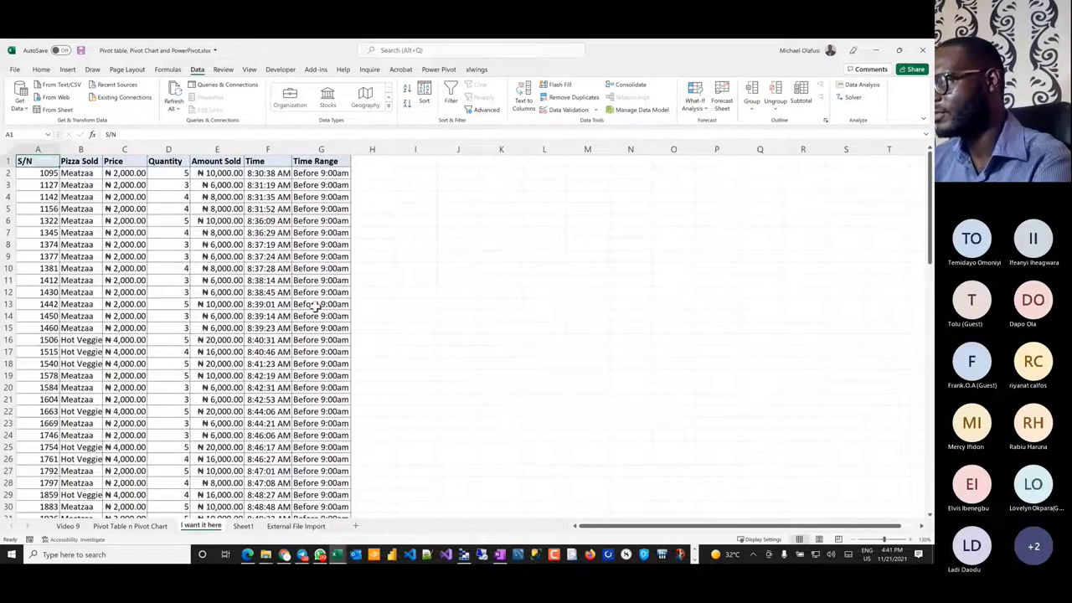
{"action": "scroll", "coordinate": [315, 307], "scroll_direction": "up", "scroll_amount": 2}
{"action": "scroll", "coordinate": [316, 306], "scroll_direction": "up", "scroll_amount": 3}
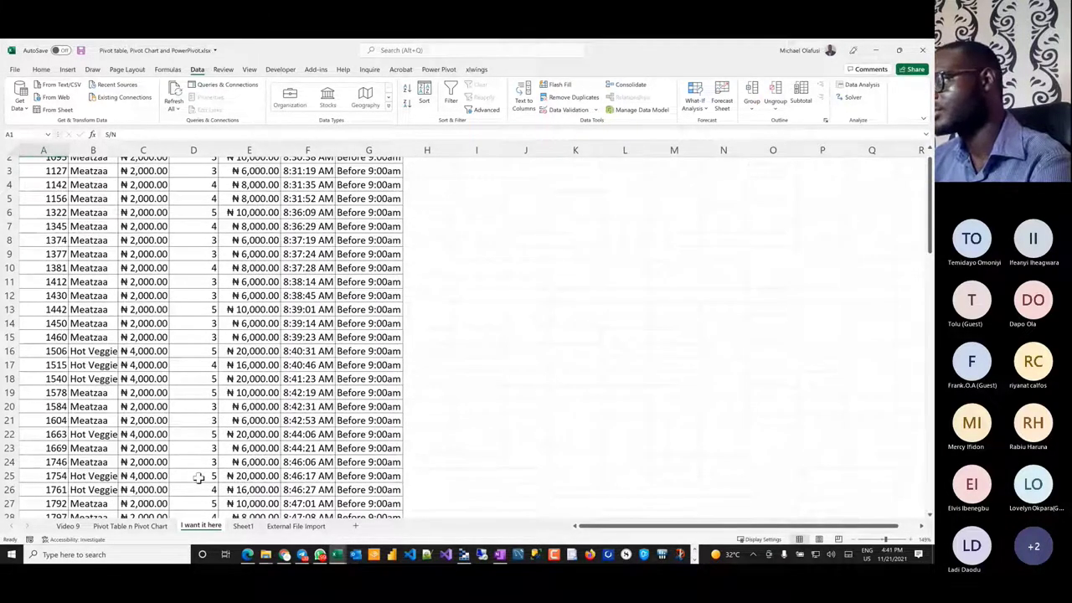
{"action": "key", "text": "alt+Tab"}
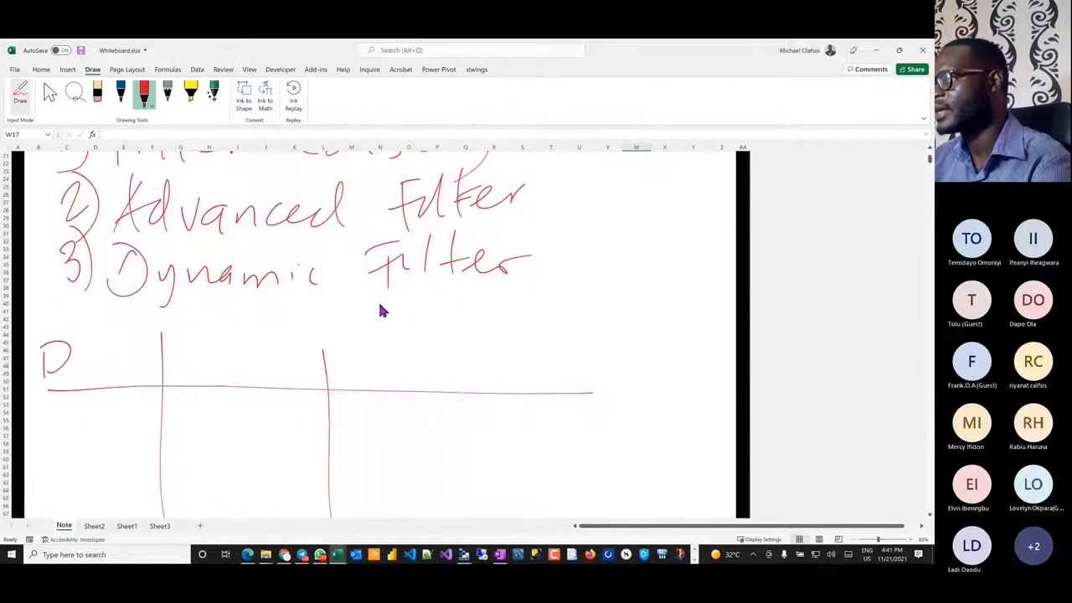
{"action": "key", "text": "alt+Tab"}
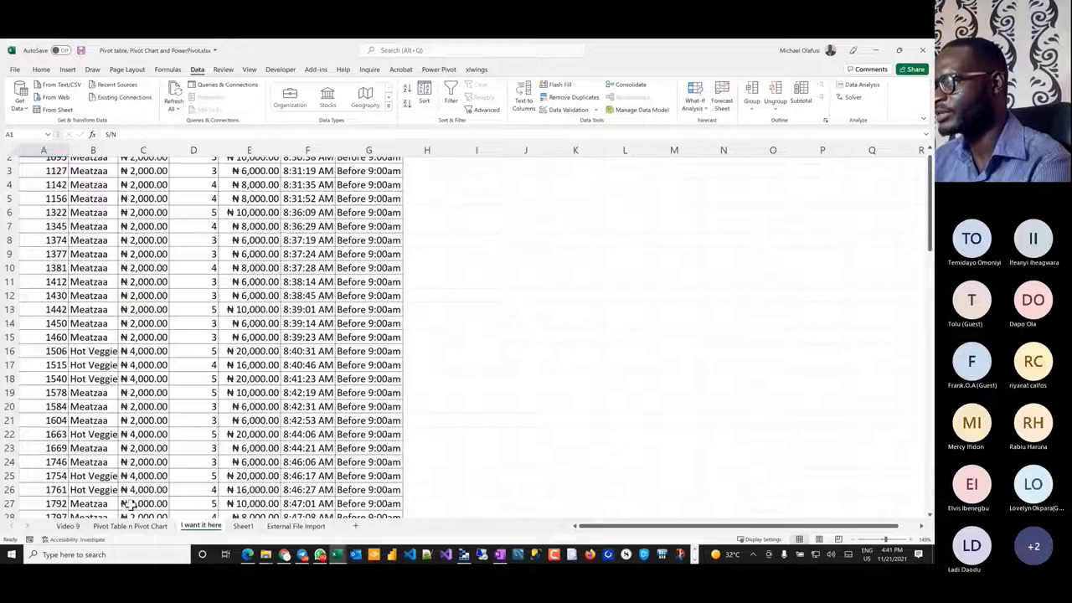
{"action": "left_click", "coordinate": [128, 521]}
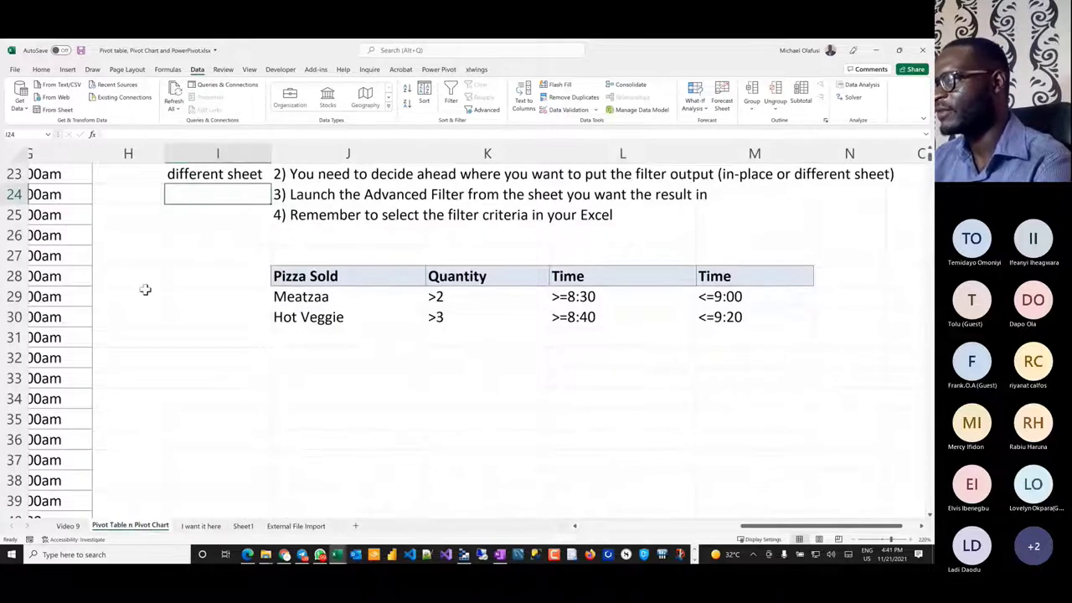
{"action": "scroll", "coordinate": [145, 290], "scroll_direction": "left", "scroll_amount": 5}
{"action": "scroll", "coordinate": [145, 290], "scroll_direction": "up", "scroll_amount": 5}
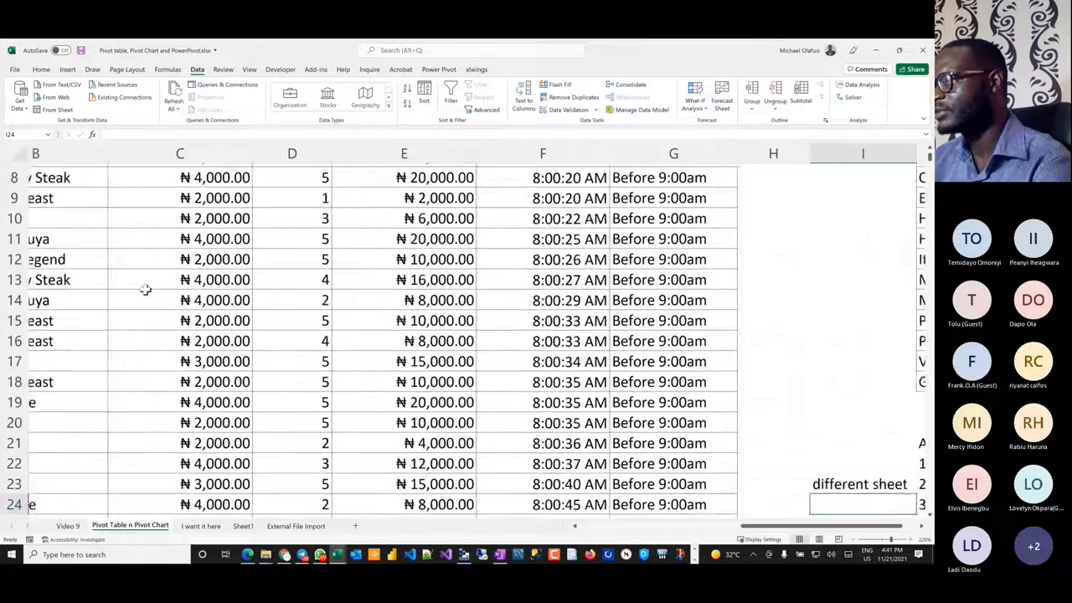
{"action": "scroll", "coordinate": [145, 290], "scroll_direction": "left", "scroll_amount": 1}
{"action": "scroll", "coordinate": [145, 290], "scroll_direction": "up", "scroll_amount": 3}
- Paste the full sales table into new workbook Book2 with Keep Source Column Widths
{"action": "left_click", "coordinate": [190, 214]}
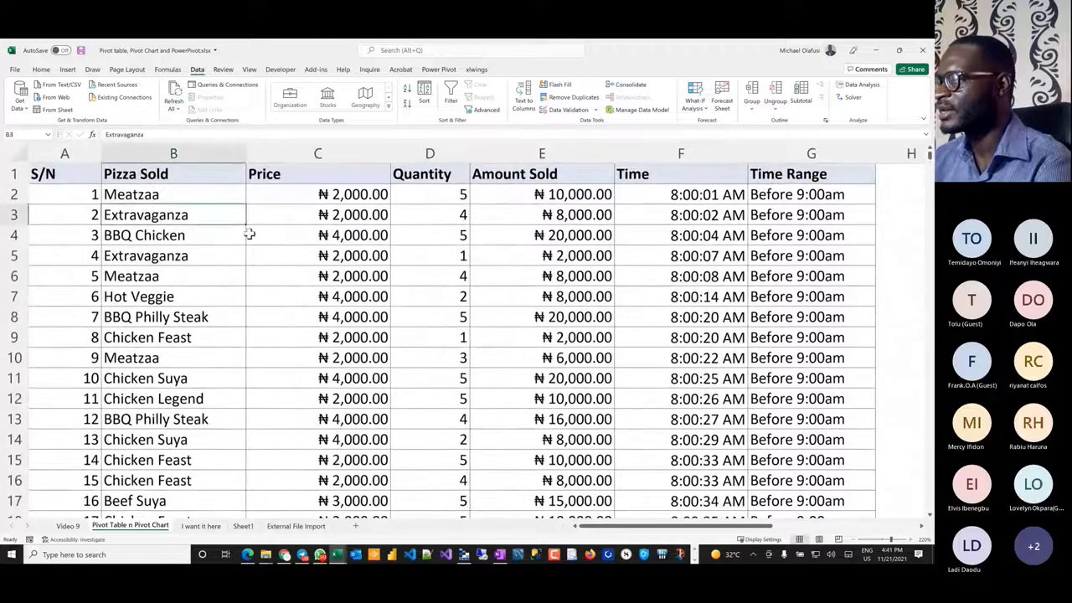
{"action": "key", "text": "ctrl+a"}
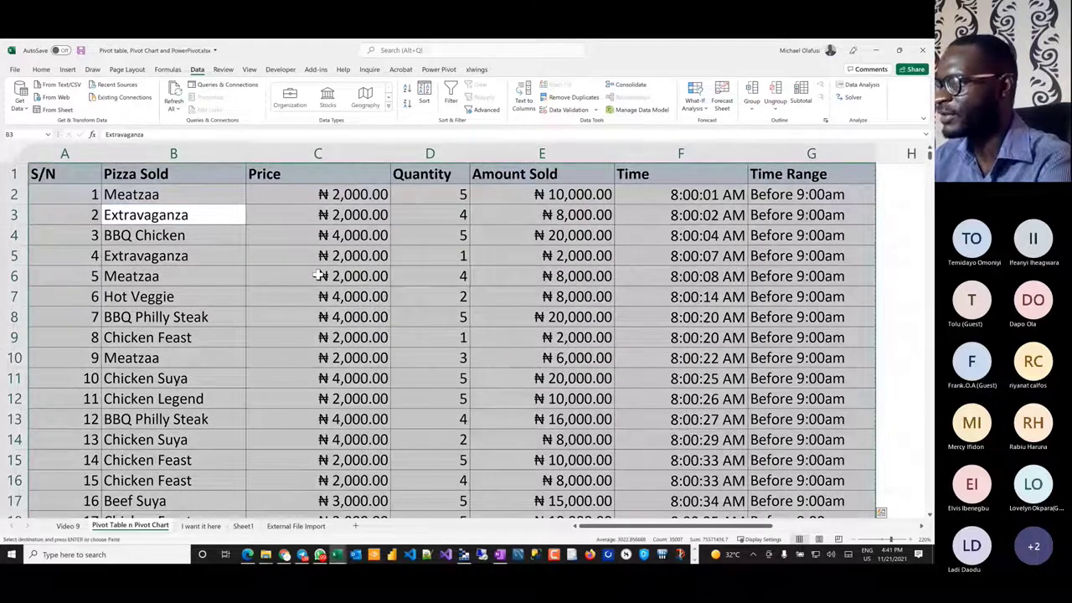
{"action": "key", "text": "ctrl+n"}
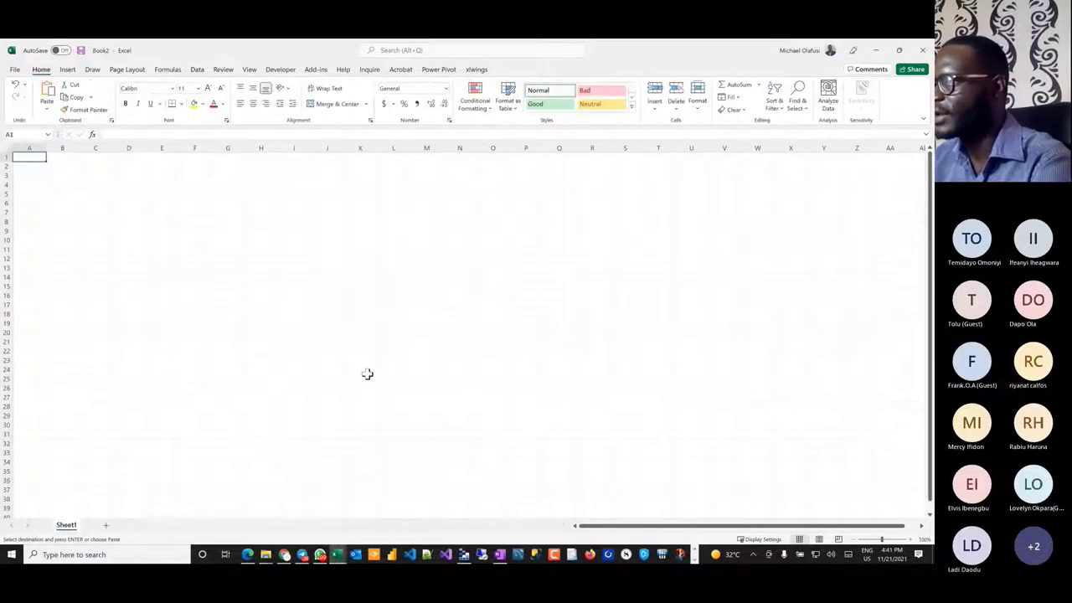
{"action": "key", "text": "ctrl+v"}
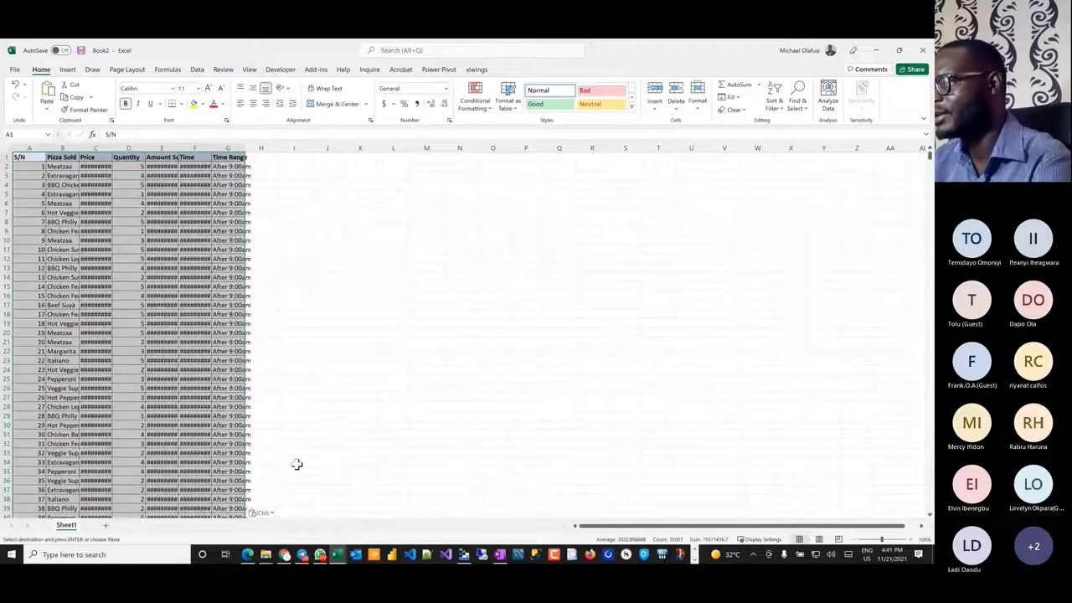
{"action": "left_click", "coordinate": [260, 513]}
{"action": "left_click", "coordinate": [270, 425]}
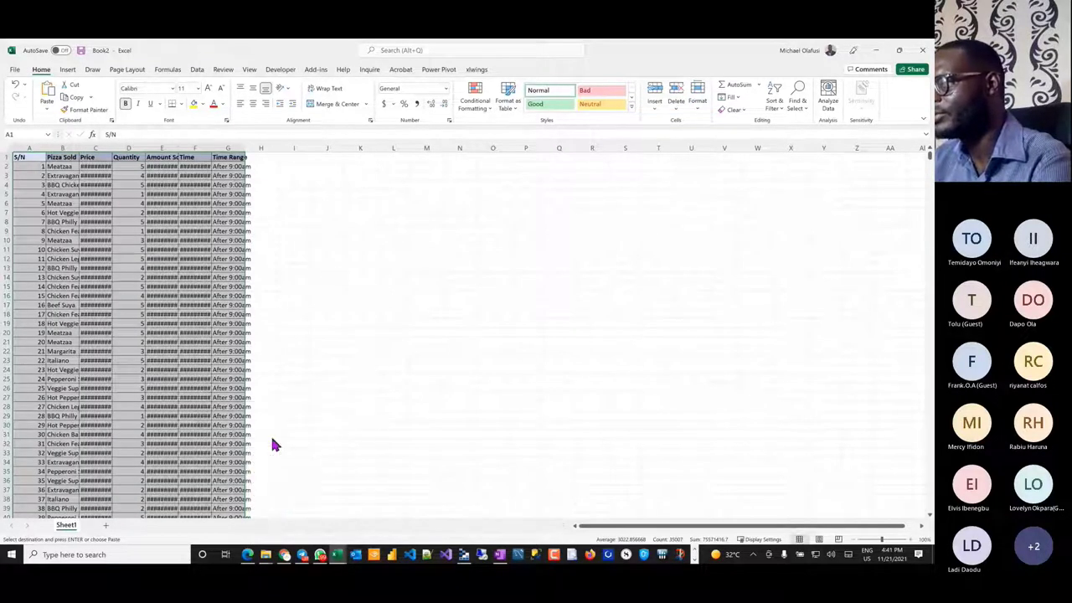
{"action": "scroll", "coordinate": [203, 251], "scroll_direction": "up", "scroll_amount": 2}
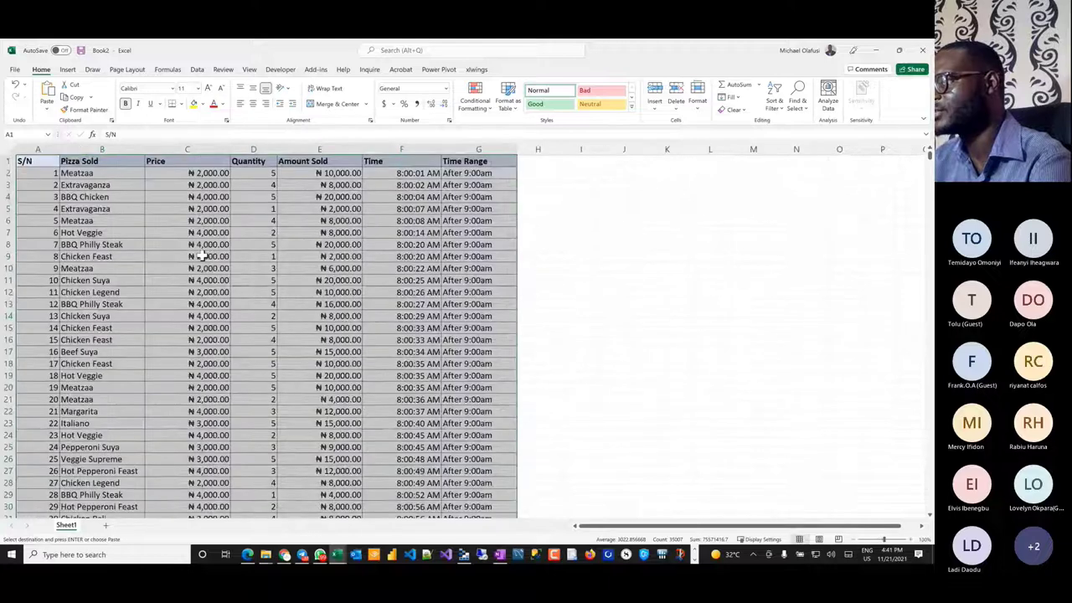
{"action": "left_click", "coordinate": [593, 165]}
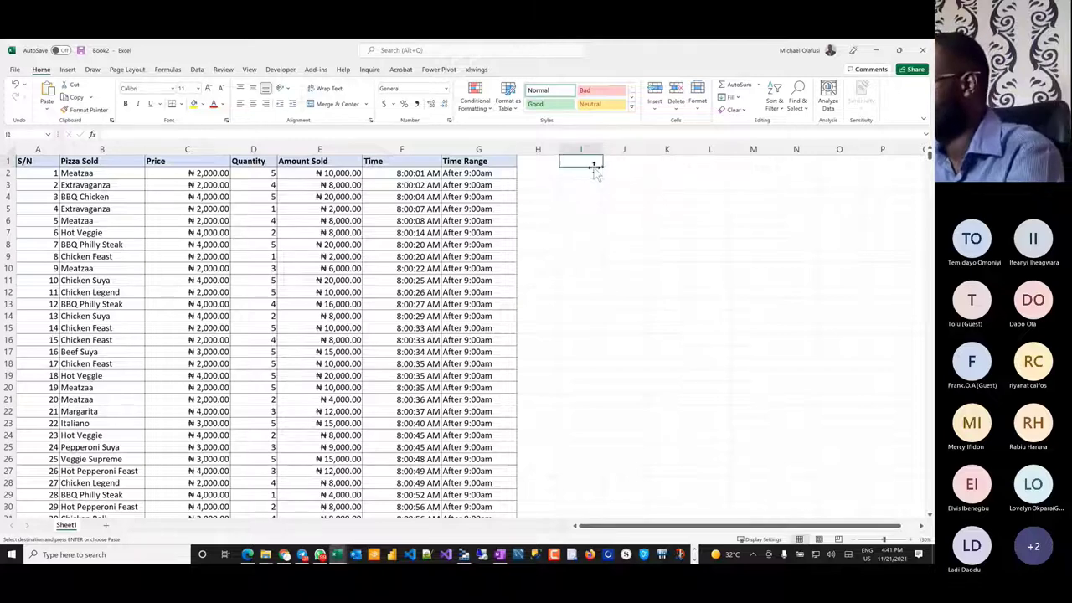
- Enter Pizza Sold, Meatzaa and Hot Veggie in I1:I3
{"action": "type", "text": "Pizza"}
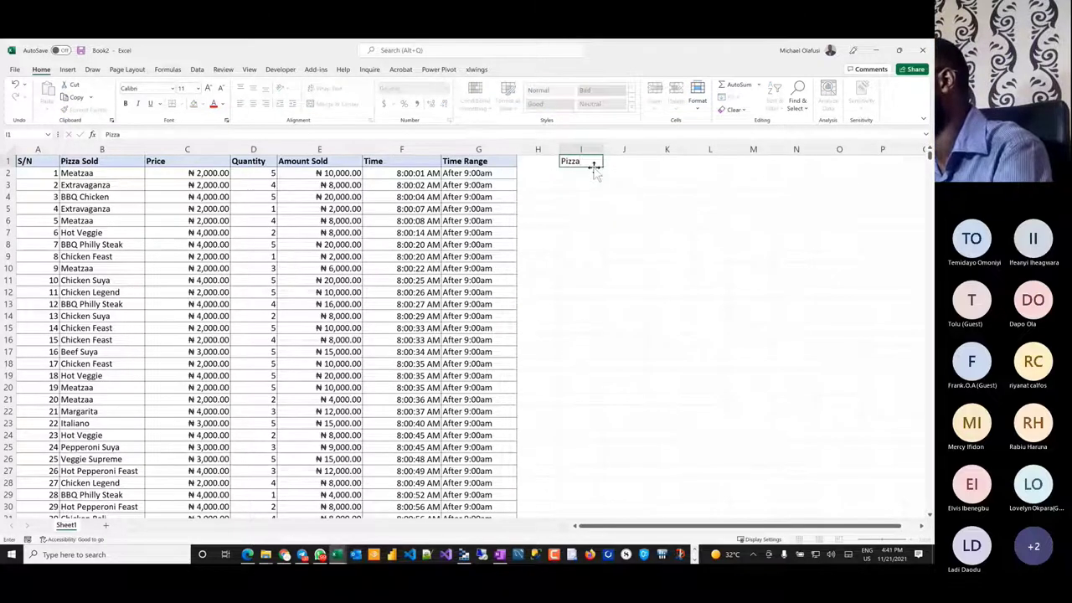
{"action": "type", "text": " Sold"}
{"action": "key", "text": "Return"}
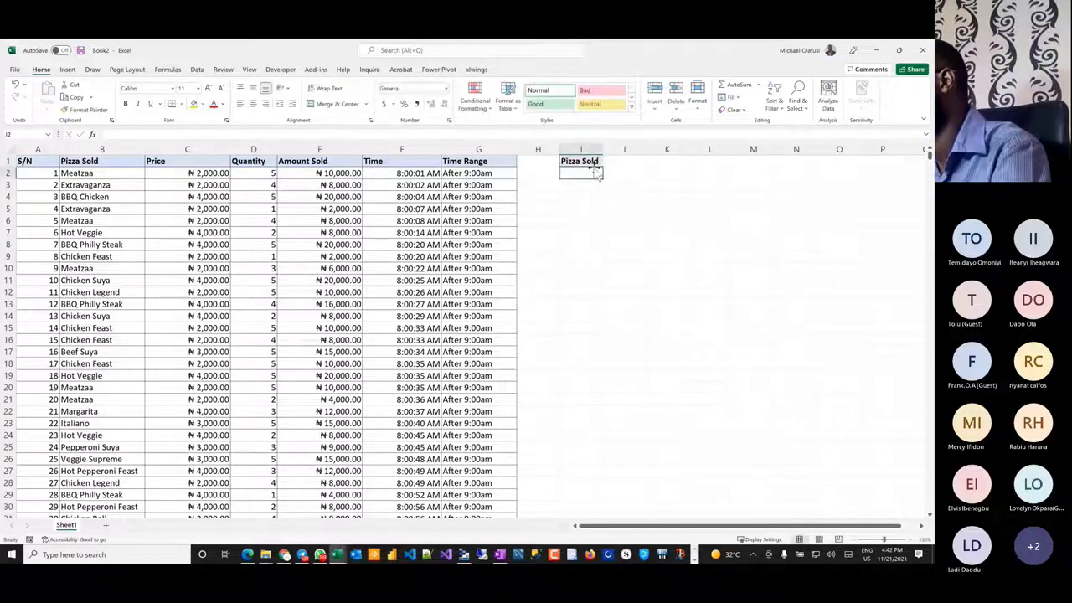
{"action": "type", "text": "Meatzaa"}
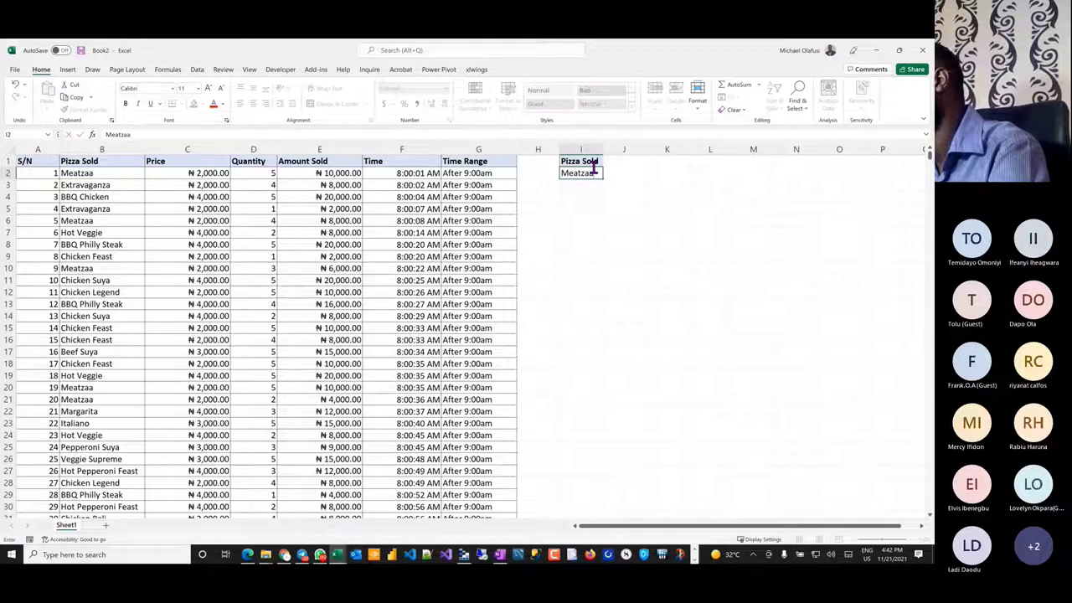
{"action": "key", "text": "Return"}
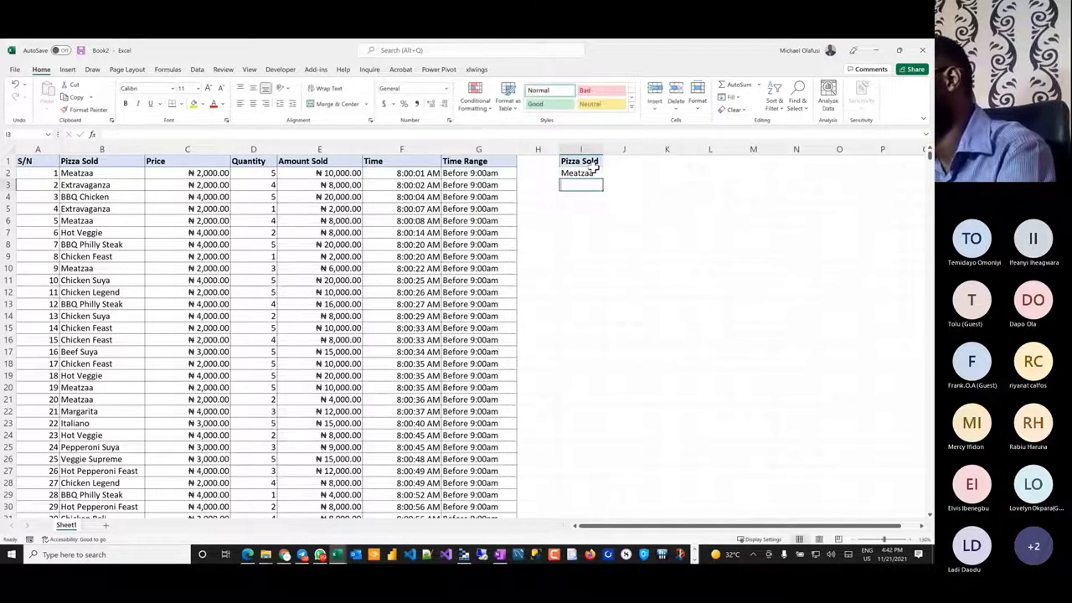
{"action": "type", "text": "Hot"}
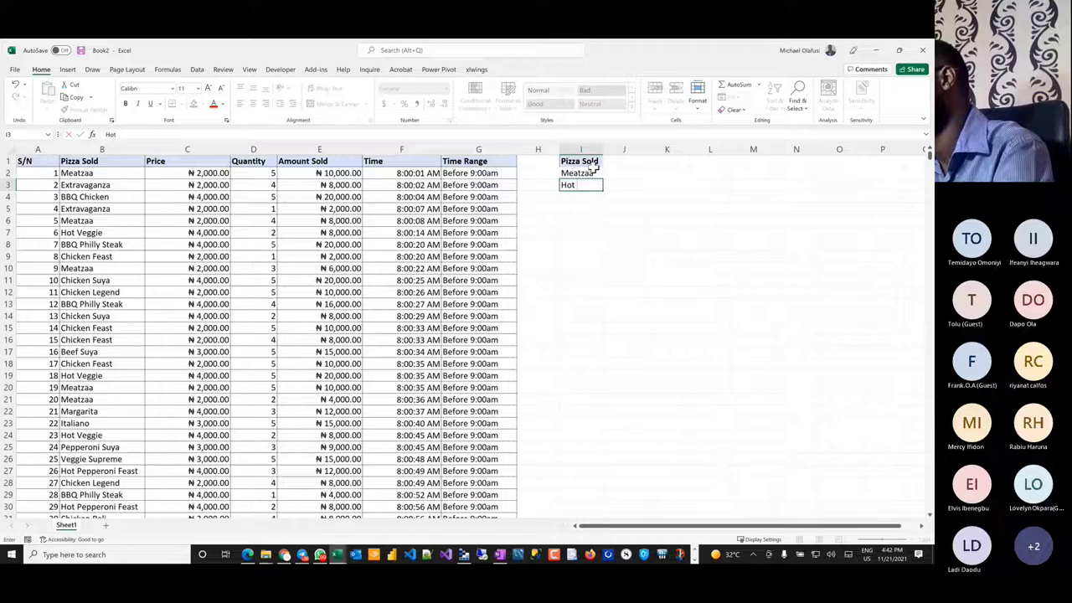
{"action": "type", "text": " Veggie"}
{"action": "key", "text": "Return"}
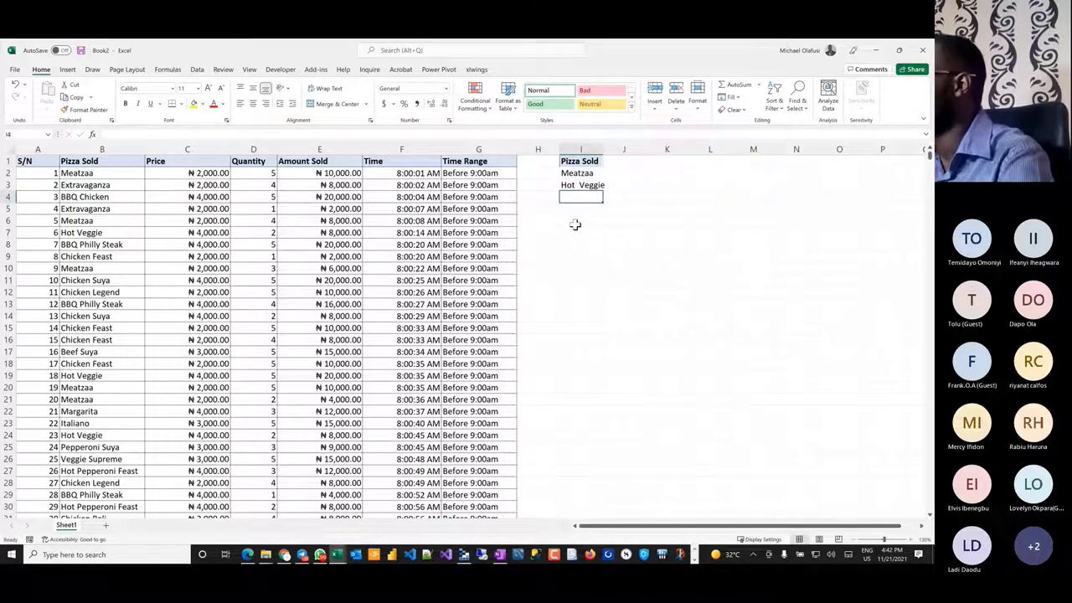
- Enter Quantity in J1 with >2 for both Meatzaa and Hot Veggie
{"action": "left_click", "coordinate": [623, 159]}
{"action": "type", "text": "Q"}
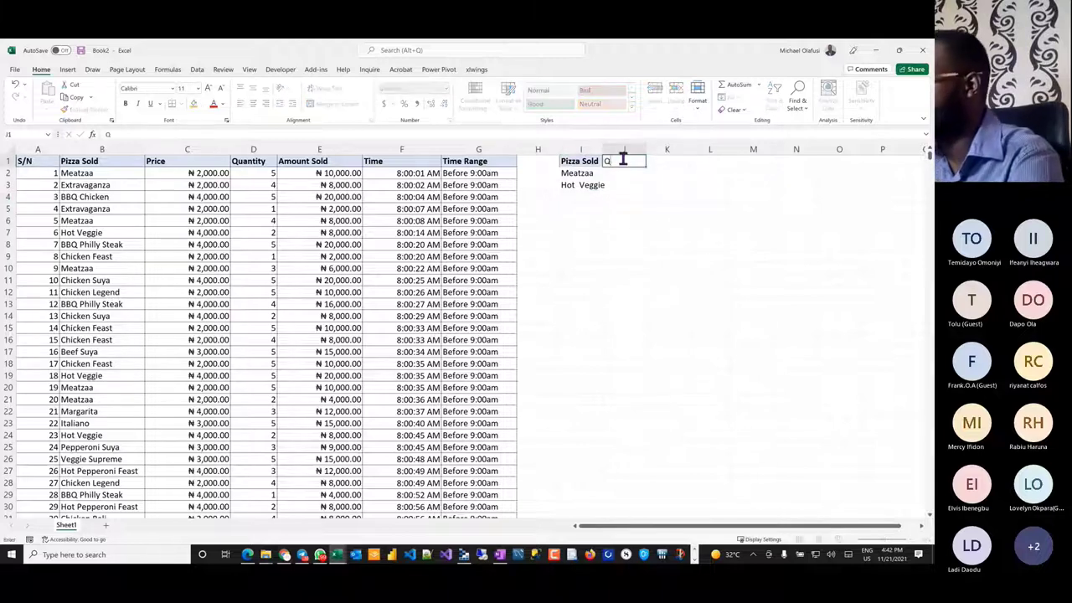
{"action": "type", "text": "uantity"}
{"action": "key", "text": "Return"}
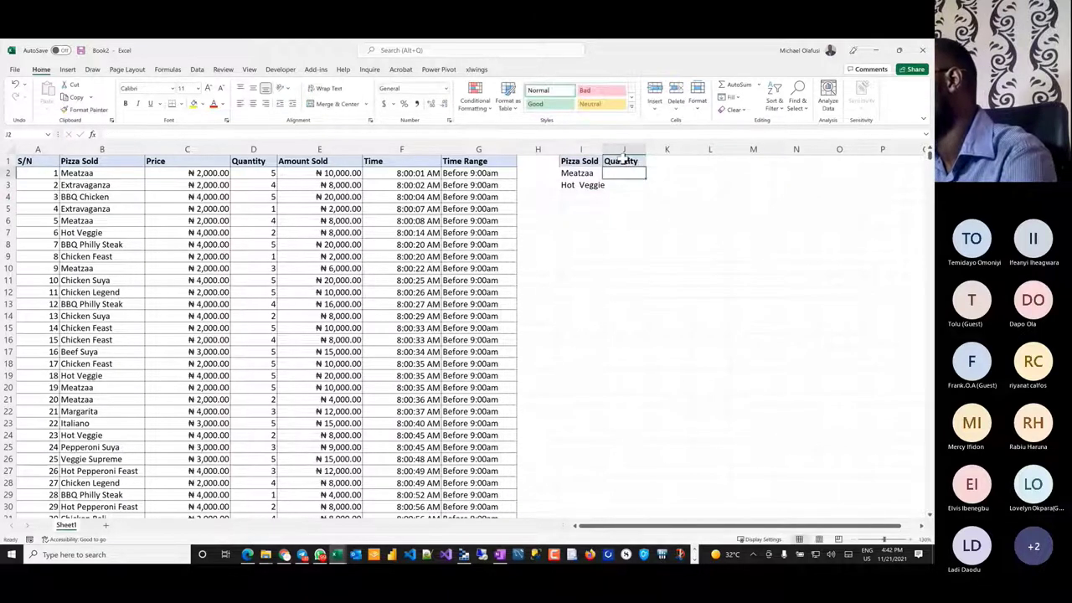
{"action": "type", "text": ">2"}
{"action": "key", "text": "Return"}
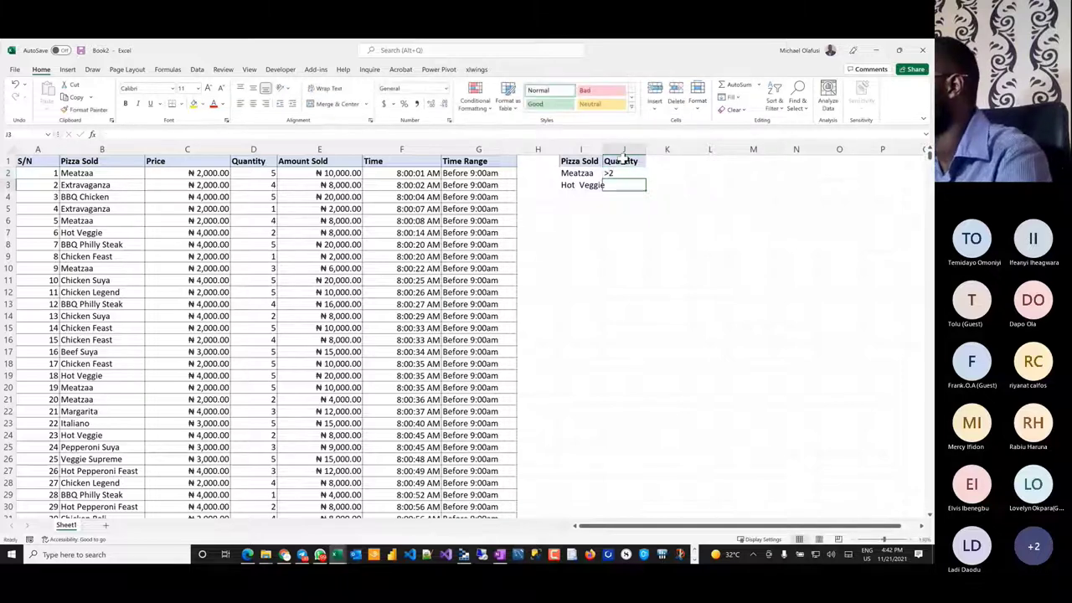
{"action": "type", "text": ">2"}
{"action": "key", "text": "Return"}
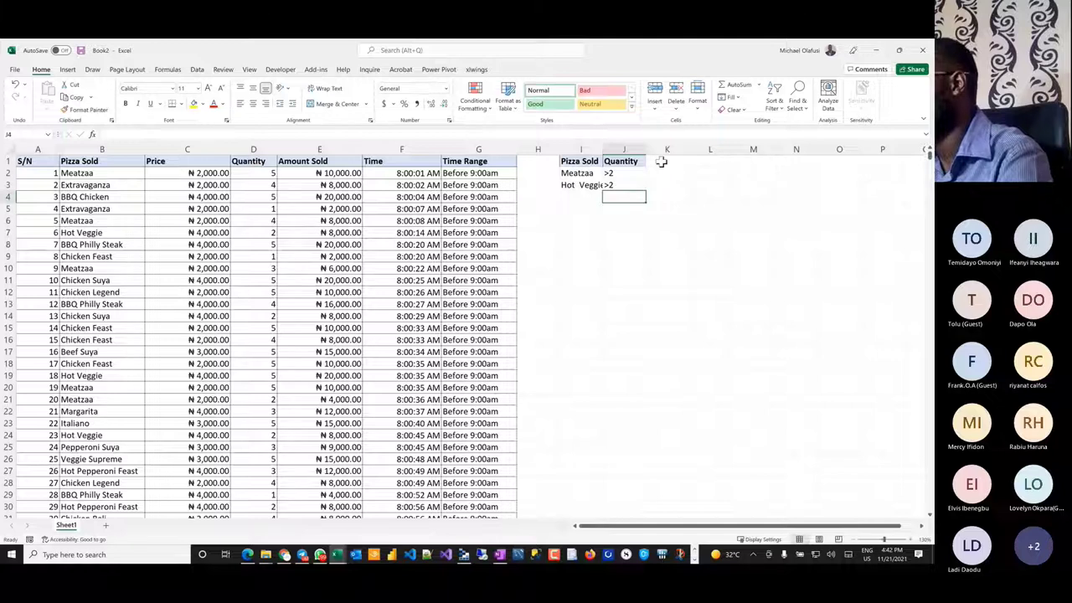
{"action": "left_click", "coordinate": [581, 219]}
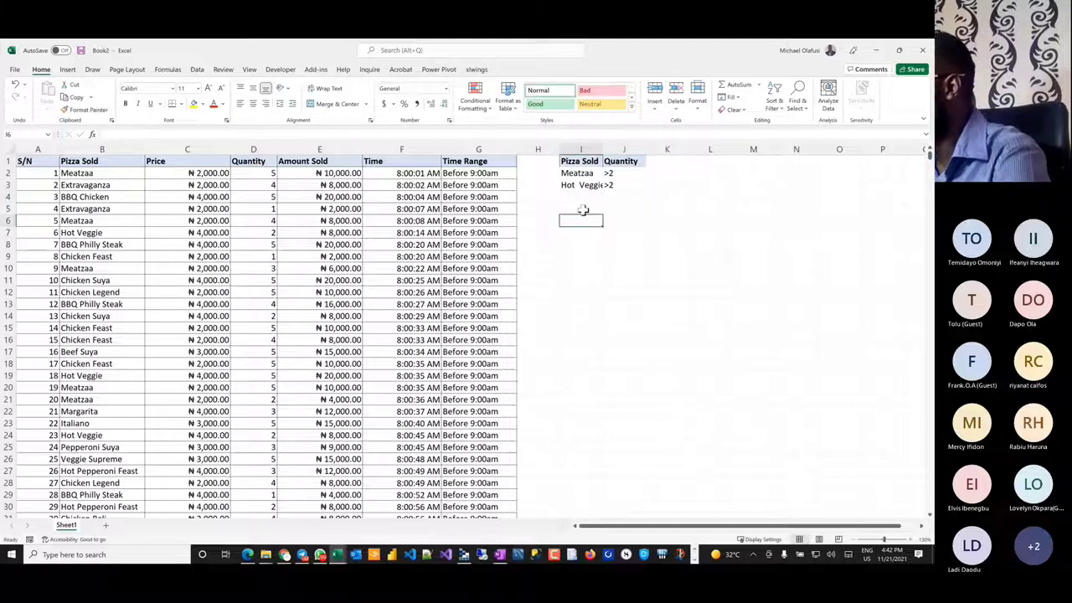
{"action": "left_click", "coordinate": [583, 210]}
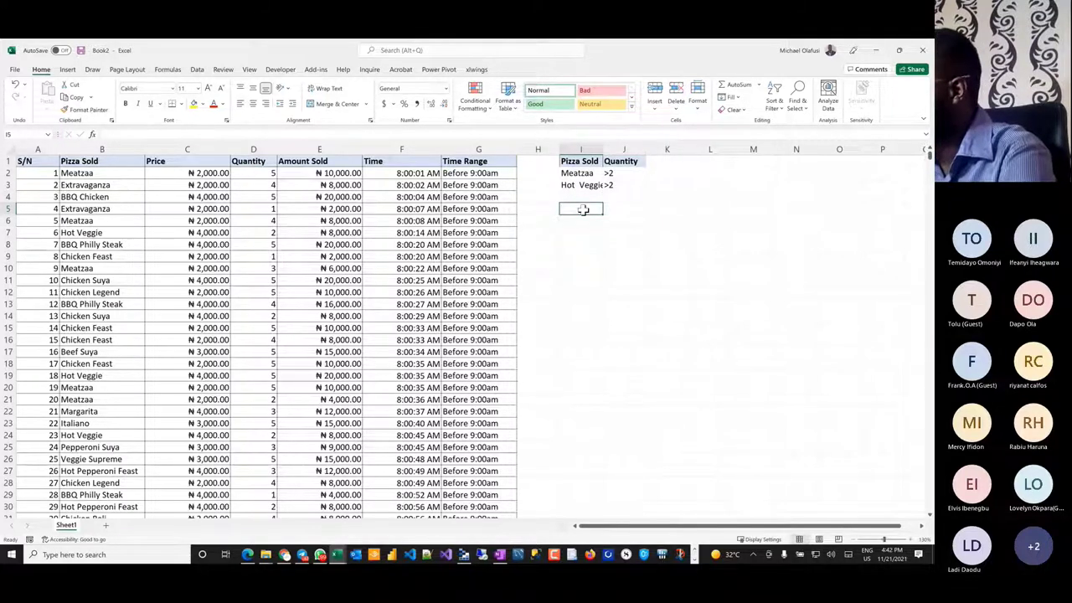
- Start a FILTER formula in I5 over A1:G5001, then cancel it with Esc
{"action": "type", "text": "=fil"}
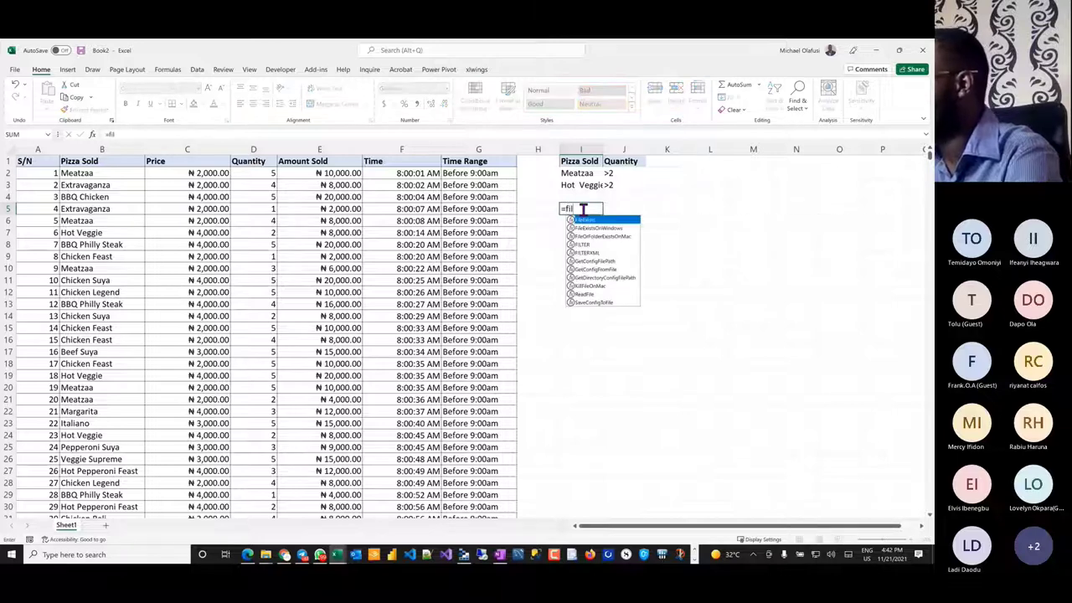
{"action": "type", "text": "ter"}
{"action": "key", "text": "Tab"}
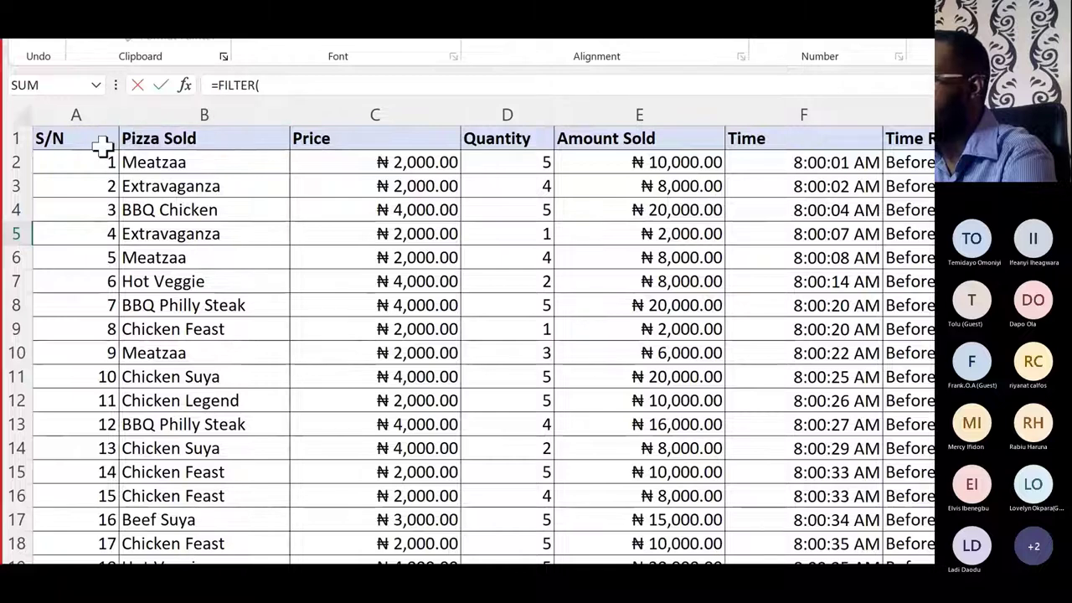
{"action": "left_click", "coordinate": [83, 142]}
{"action": "key", "text": "ctrl+shift+Right"}
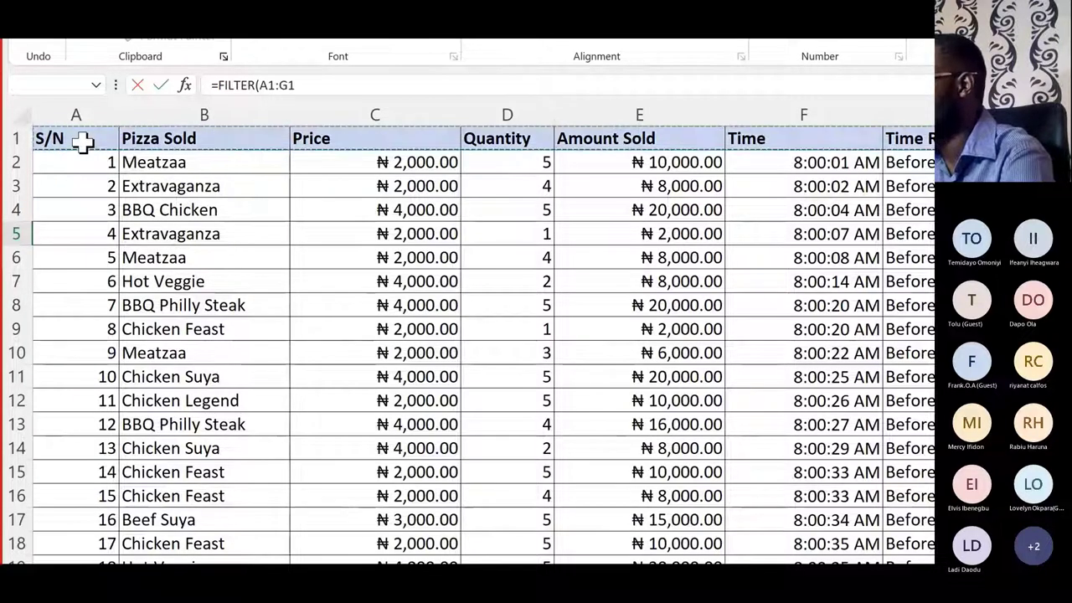
{"action": "key", "text": "ctrl+shift+Down"}
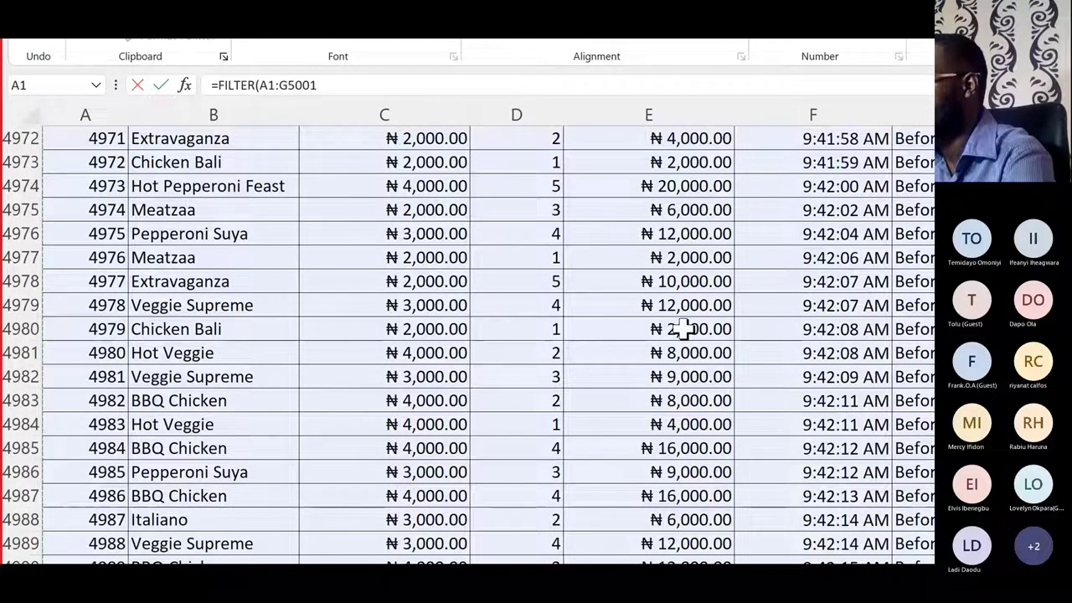
{"action": "key", "text": "Escape"}
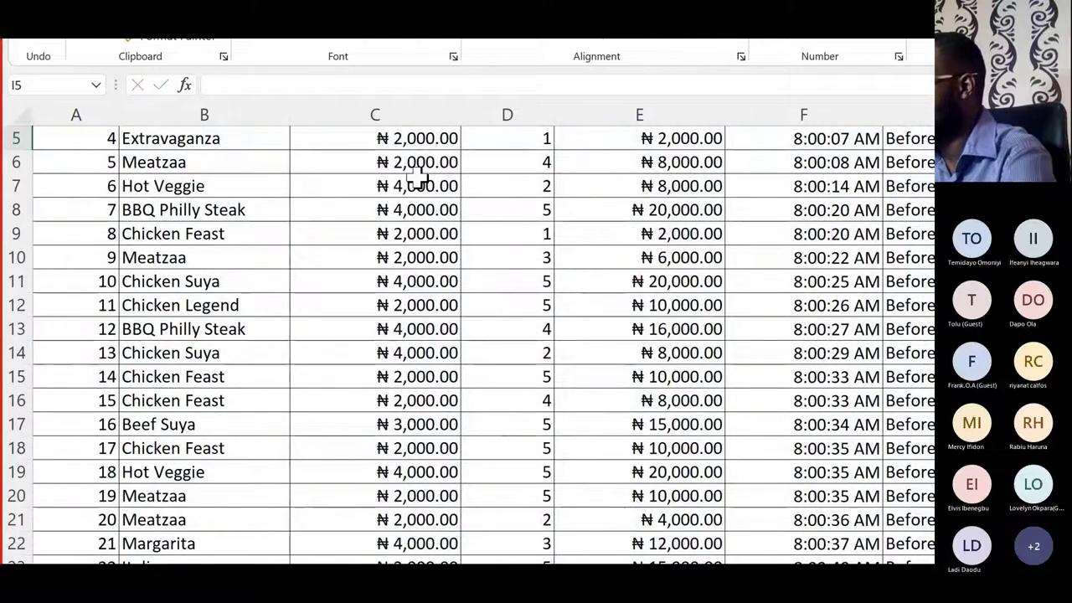
- Paste header row A1:G1 at I5, keeping source column widths
{"action": "key", "text": "ctrl+Up"}
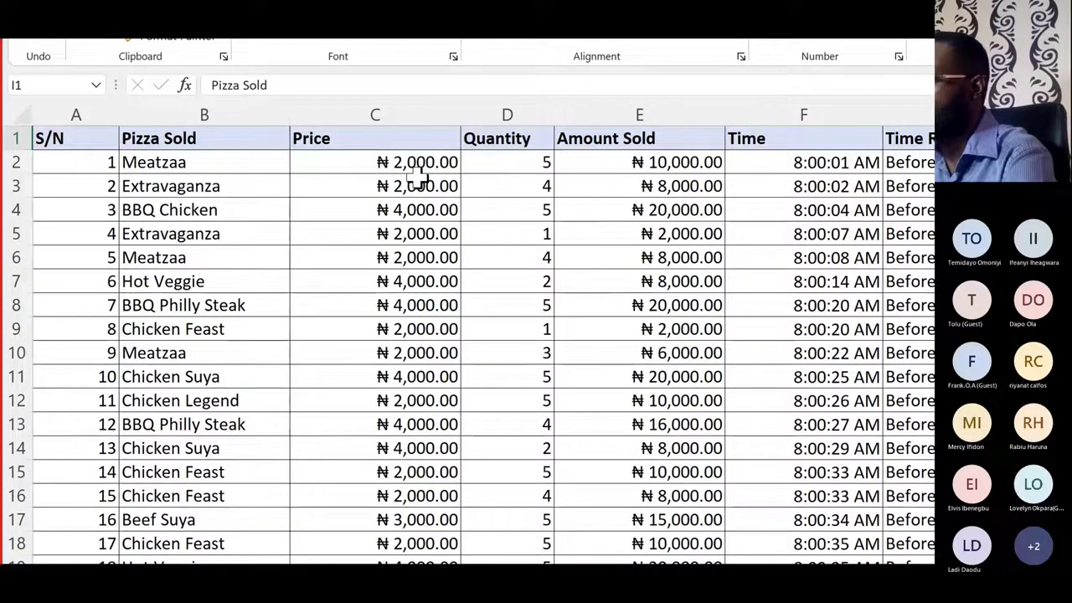
{"action": "left_click_drag", "start_coordinate": [98, 136], "coordinate": [780, 127]}
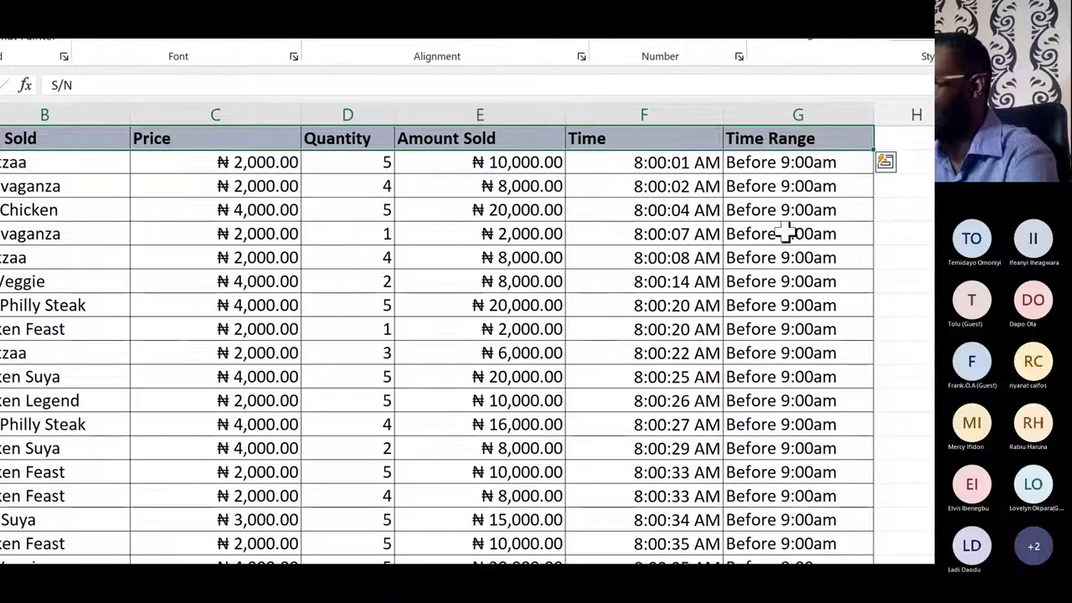
{"action": "key", "text": "ctrl+c"}
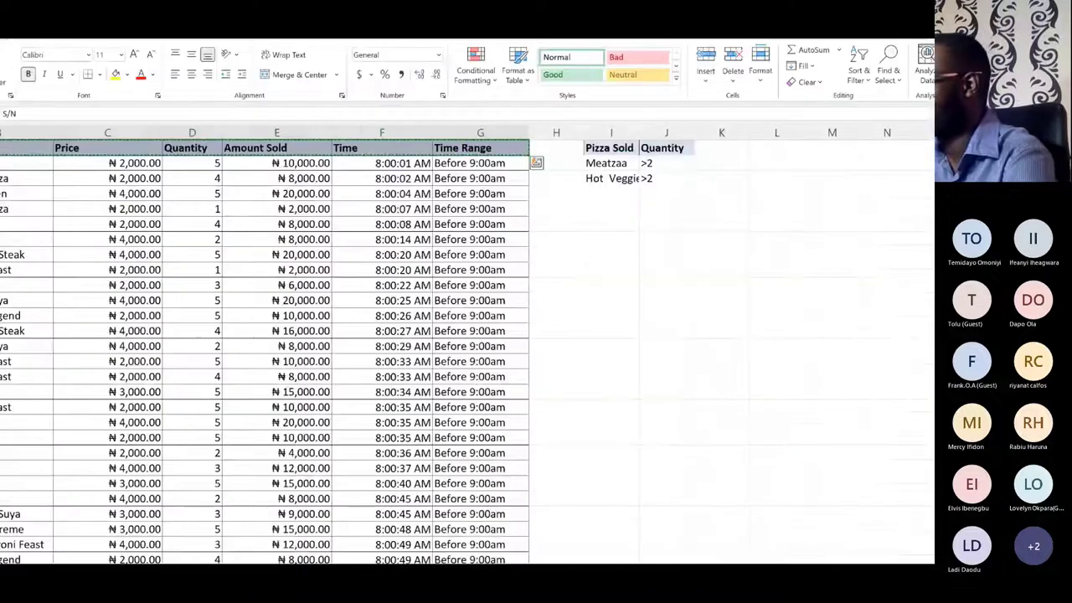
{"action": "left_click", "coordinate": [885, 162]}
{"action": "left_click", "coordinate": [667, 244]}
{"action": "left_click", "coordinate": [593, 210]}
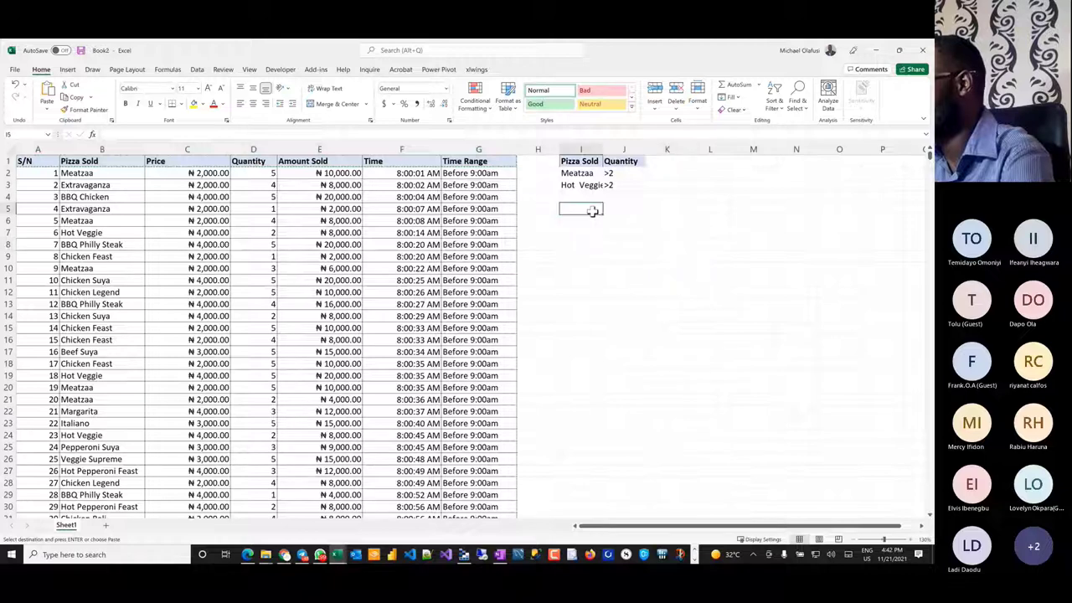
{"action": "key", "text": "ctrl+v"}
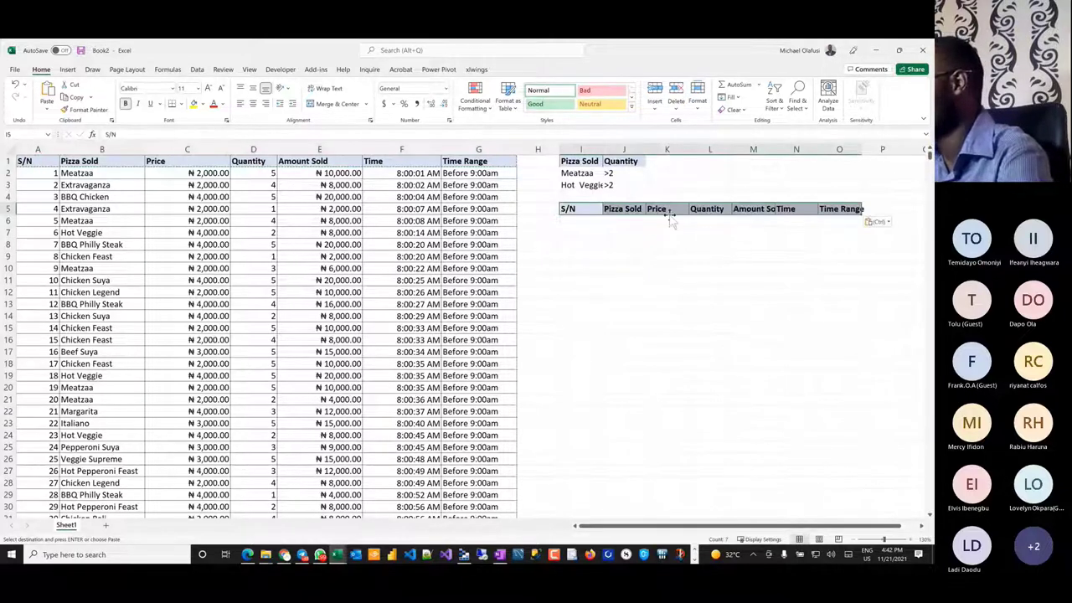
{"action": "left_click", "coordinate": [879, 224]}
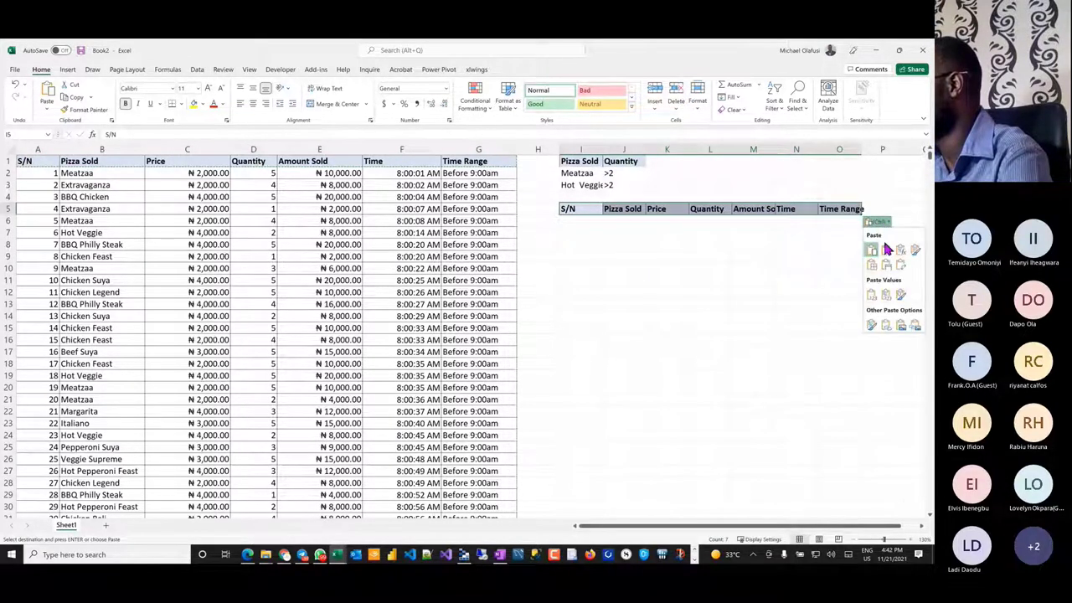
{"action": "left_click", "coordinate": [887, 258]}
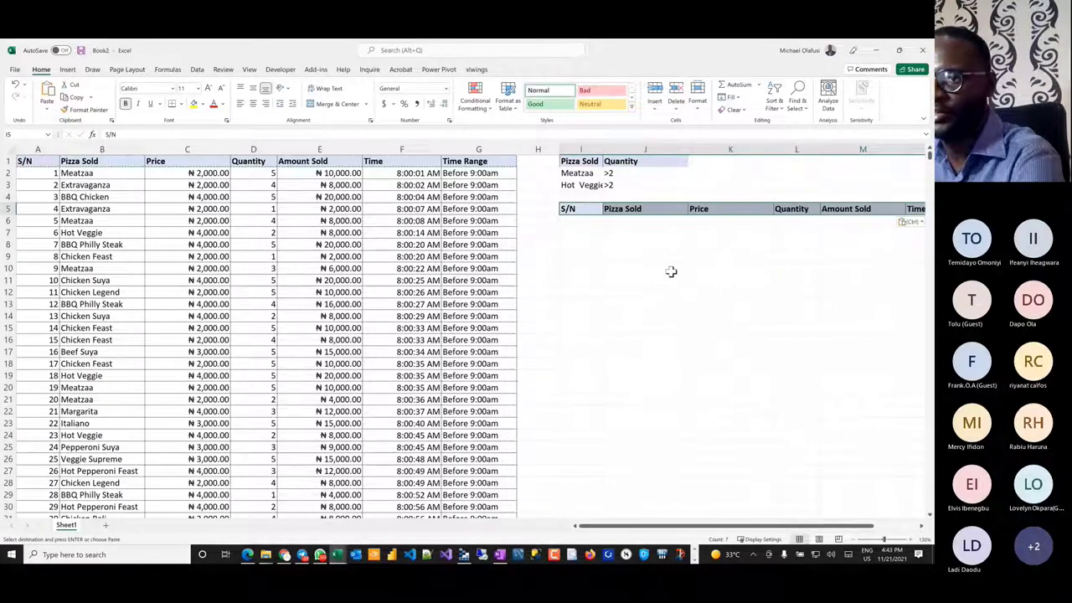
- Start a =FILTER( formula in cell I6, clearing out the mistaken stray cell references
{"action": "left_click", "coordinate": [587, 220]}
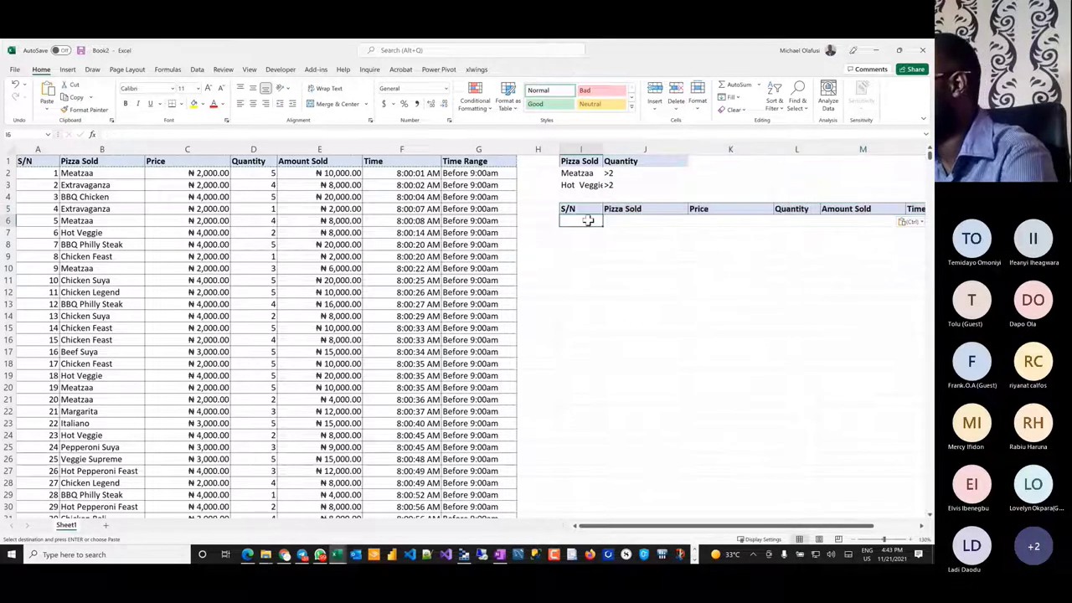
{"action": "type", "text": "="}
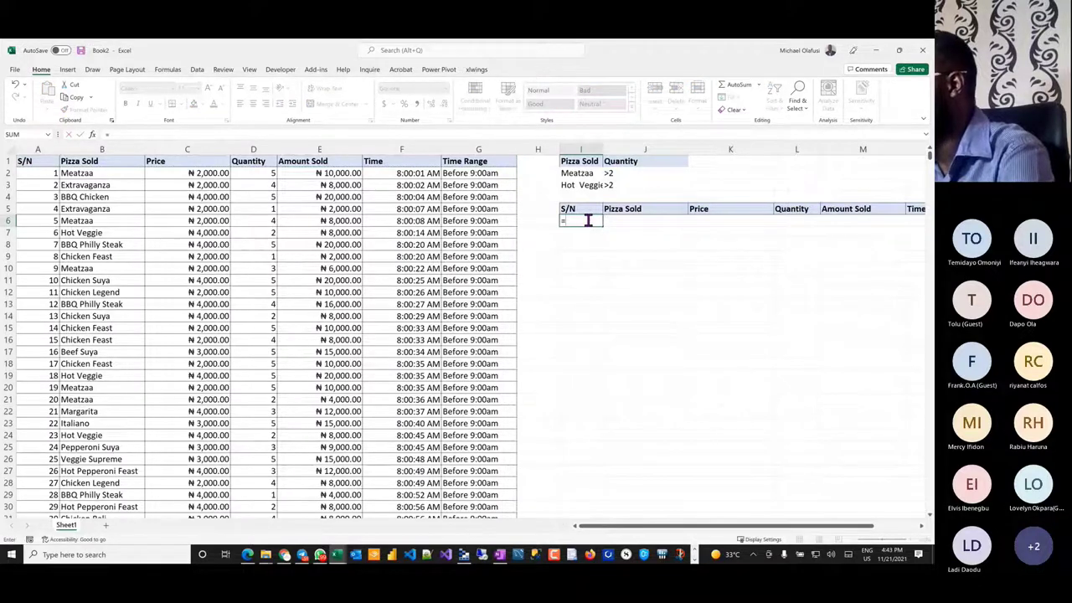
{"action": "type", "text": "fil"}
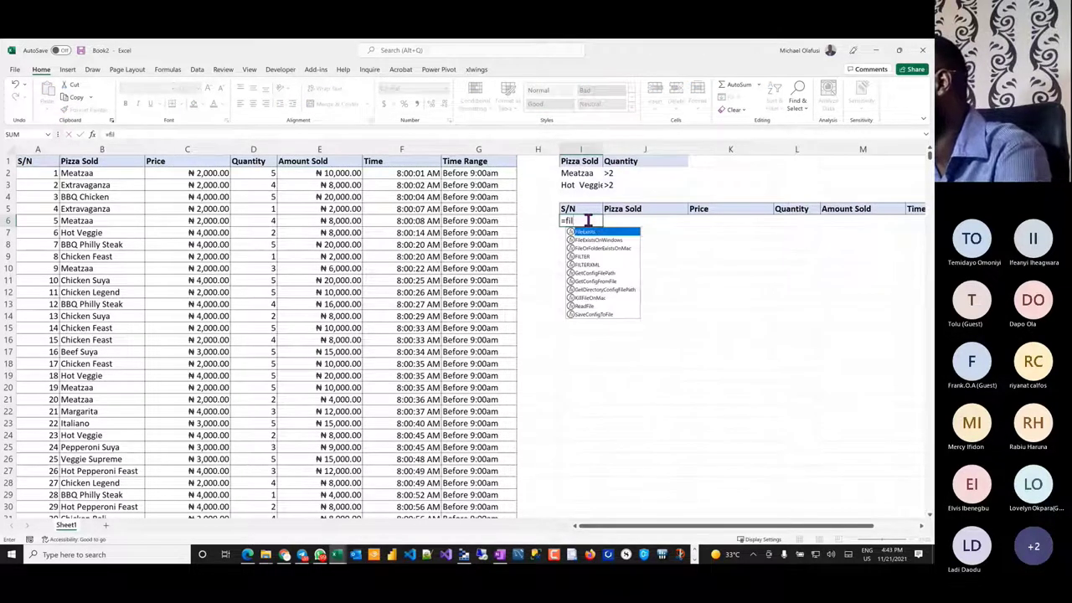
{"action": "type", "text": "ter"}
{"action": "key", "text": "Tab"}
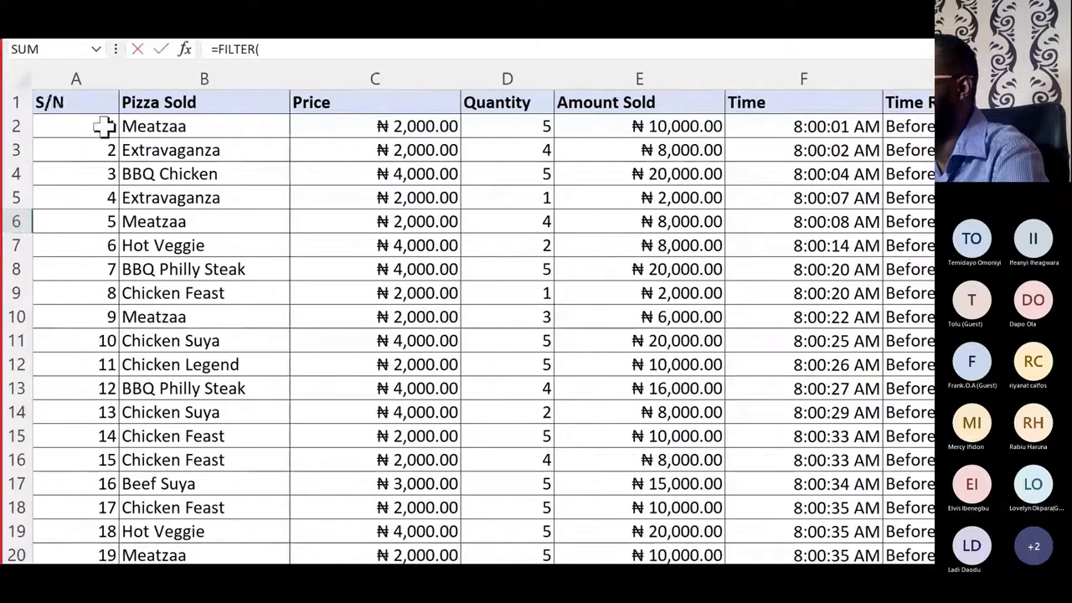
{"action": "left_click", "coordinate": [47, 105]}
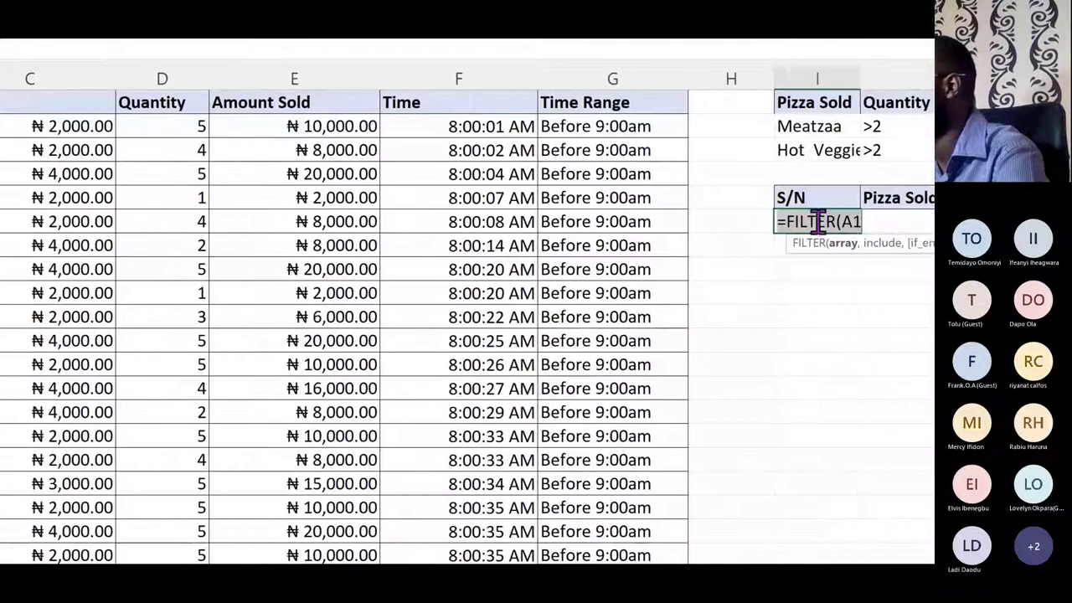
{"action": "key", "text": "BackSpace"}
{"action": "key", "text": "BackSpace"}
{"action": "key", "text": "BackSpace"}
{"action": "key", "text": "BackSpace"}
{"action": "key", "text": "BackSpace"}
{"action": "key", "text": "BackSpace"}
{"action": "key", "text": "BackSpace"}
{"action": "key", "text": "BackSpace"}
{"action": "key", "text": "BackSpace"}
{"action": "left_click", "coordinate": [241, 198]}
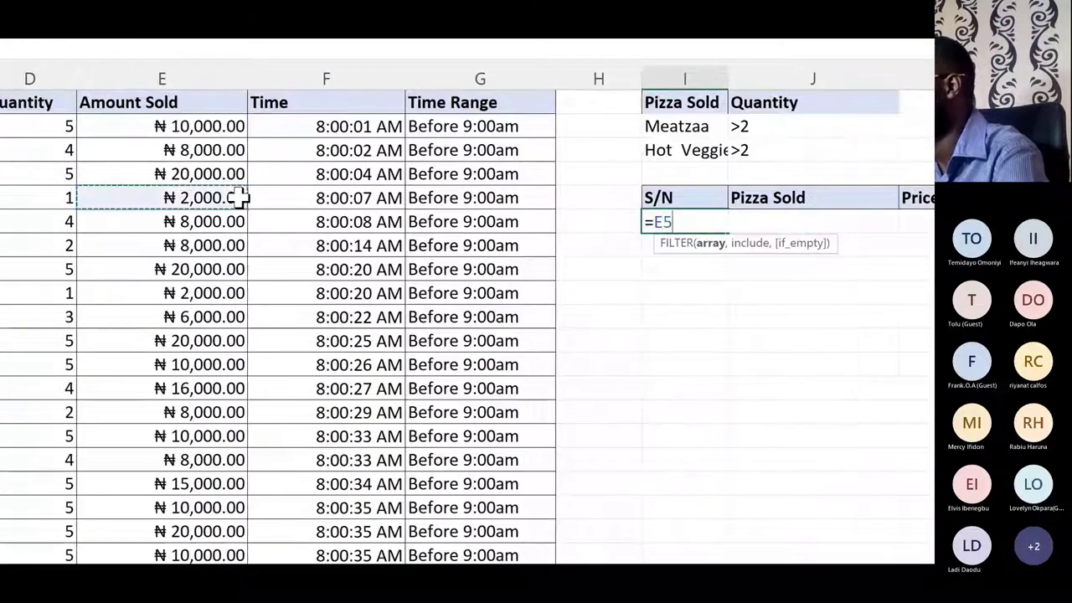
{"action": "key", "text": "BackSpace"}
{"action": "key", "text": "BackSpace"}
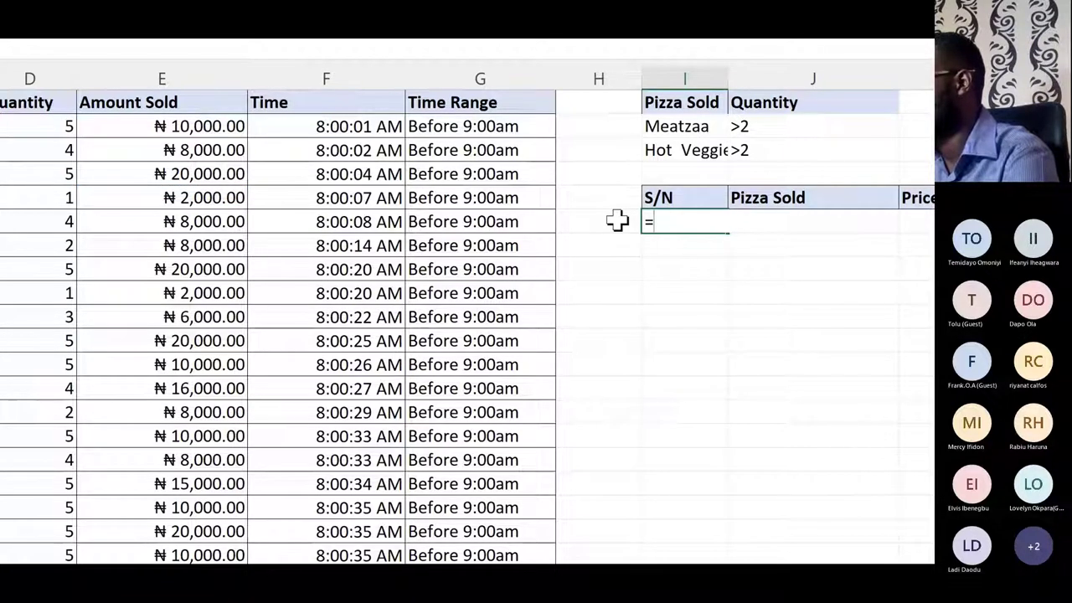
{"action": "type", "text": "fil"}
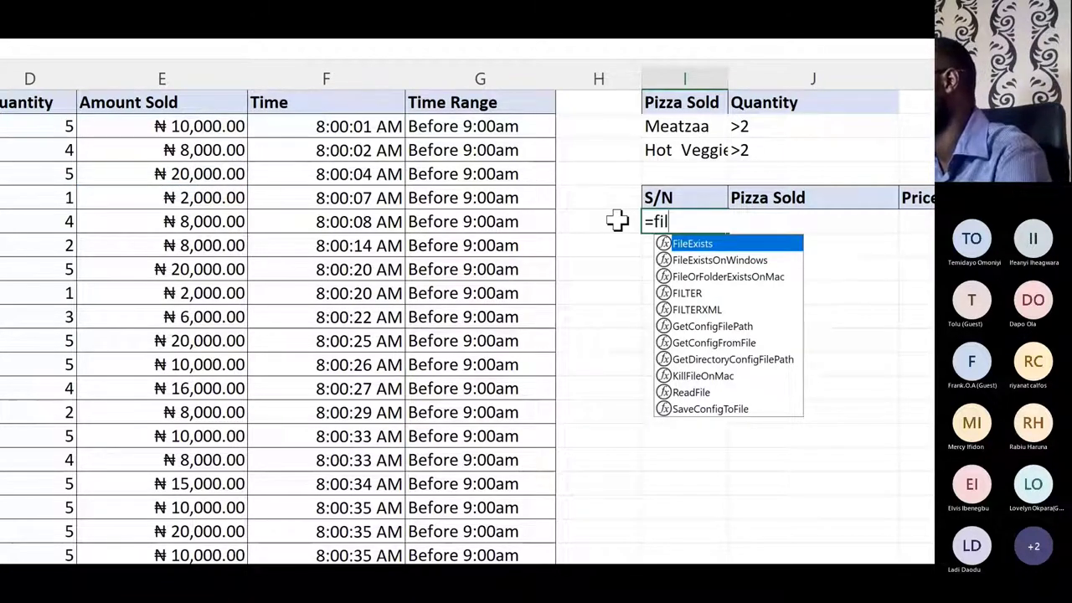
{"action": "type", "text": "t"}
{"action": "key", "text": "Tab"}
{"action": "left_click", "coordinate": [529, 219]}
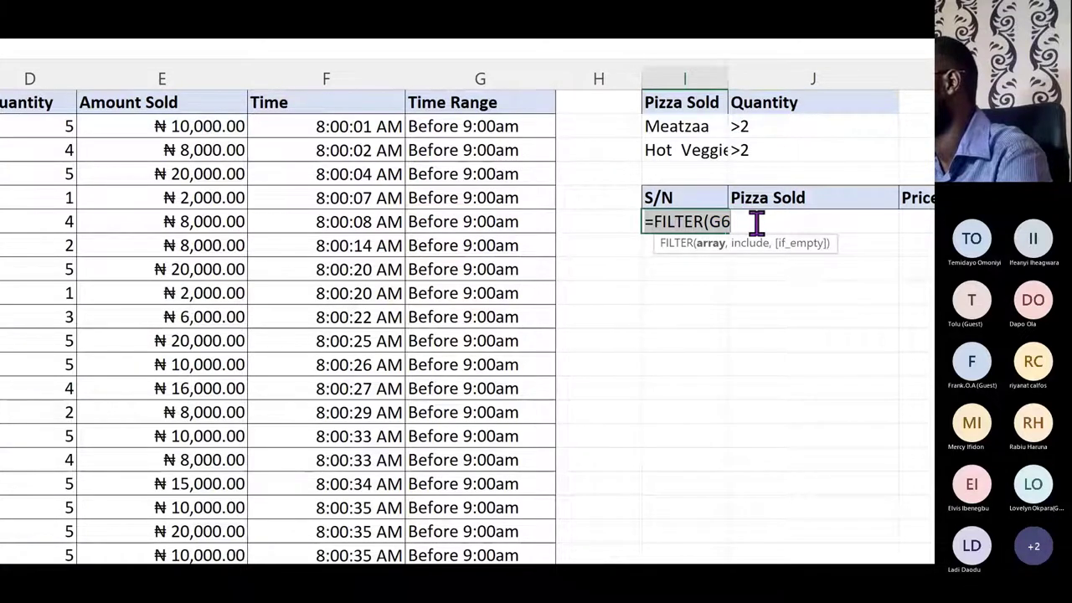
{"action": "key", "text": "BackSpace"}
{"action": "key", "text": "BackSpace"}
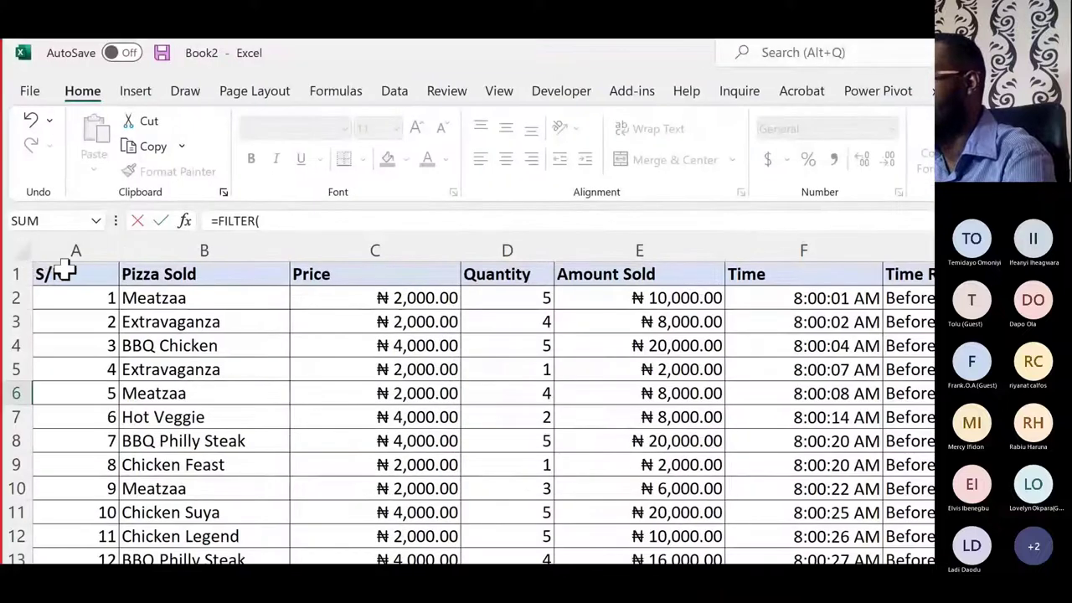
- Set the FILTER array to the whole table A1:G5001 and add the separating comma
{"action": "left_click", "coordinate": [67, 272]}
{"action": "key", "text": "ctrl+shift+Right"}
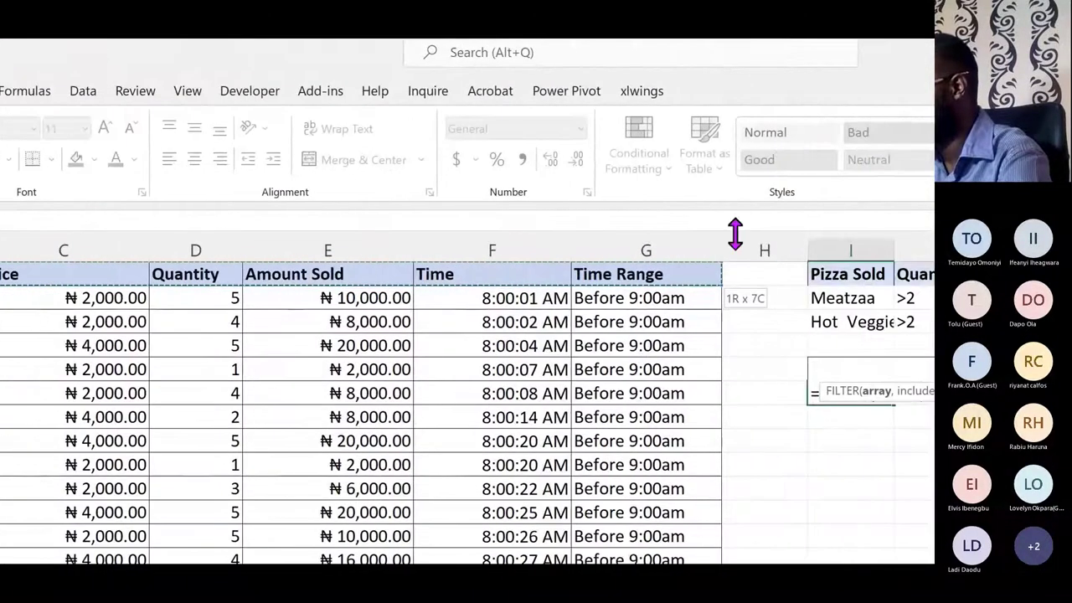
{"action": "key", "text": "ctrl+shift+Down"}
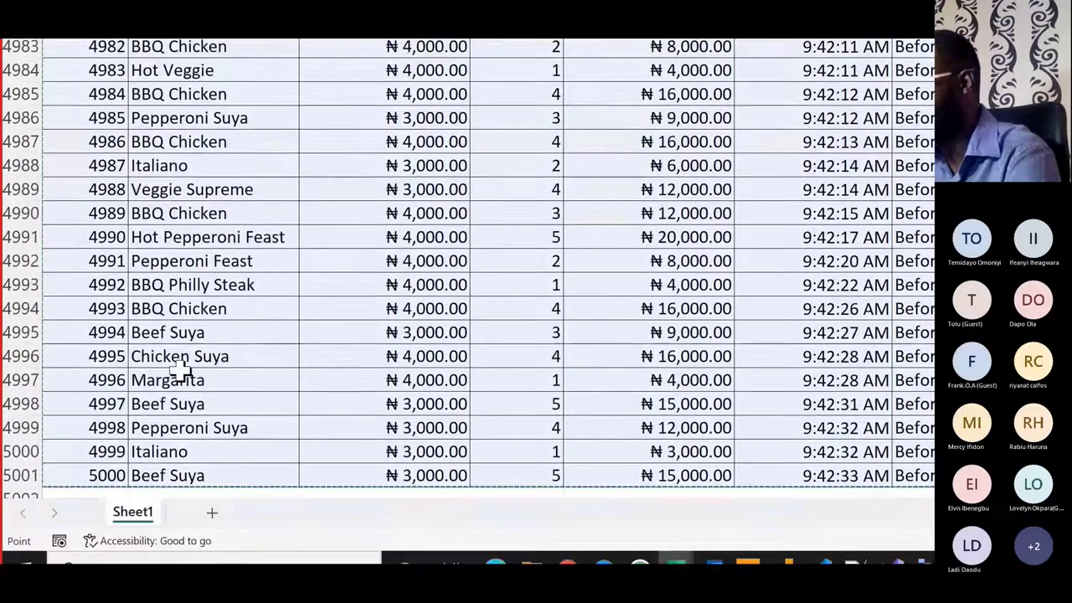
{"action": "scroll", "coordinate": [180, 372], "scroll_direction": "down", "scroll_amount": 2}
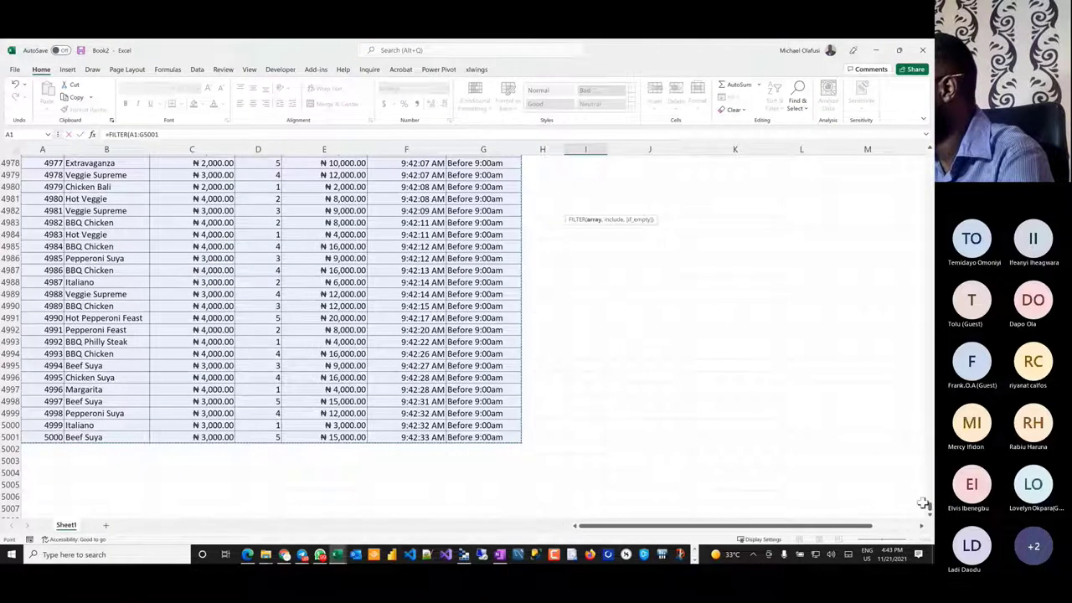
{"action": "left_click", "coordinate": [931, 514]}
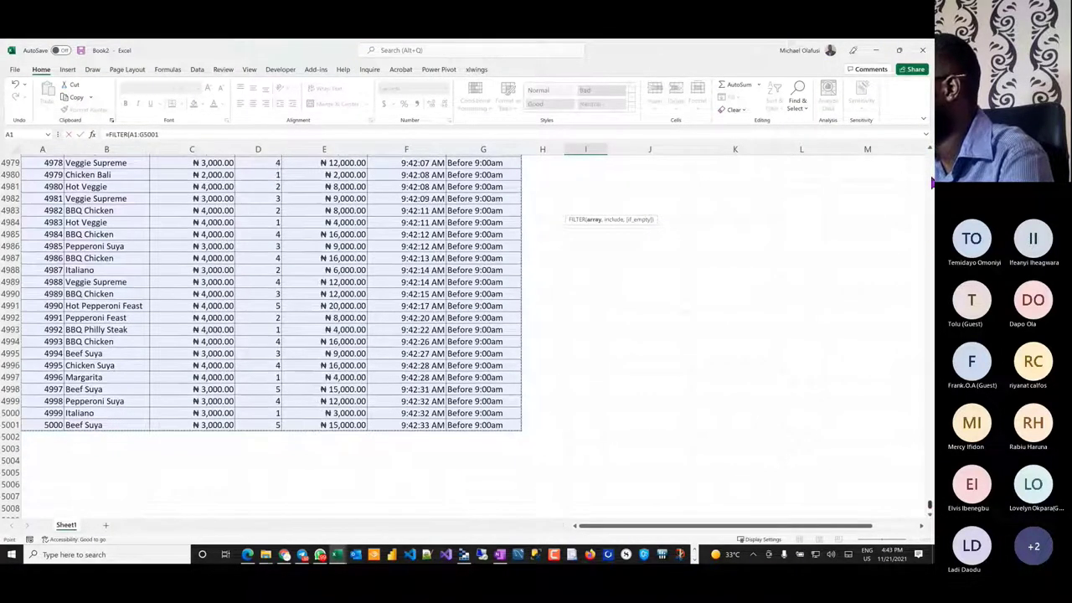
{"action": "left_click_drag", "start_coordinate": [931, 186], "coordinate": [930, 156]}
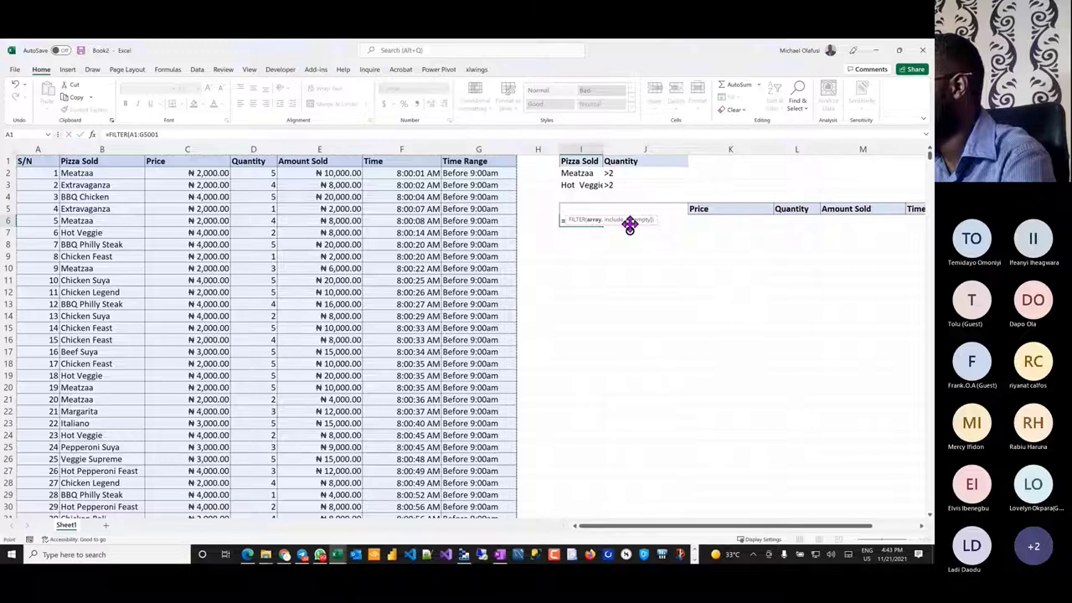
{"action": "left_click_drag", "start_coordinate": [629, 223], "coordinate": [632, 268]}
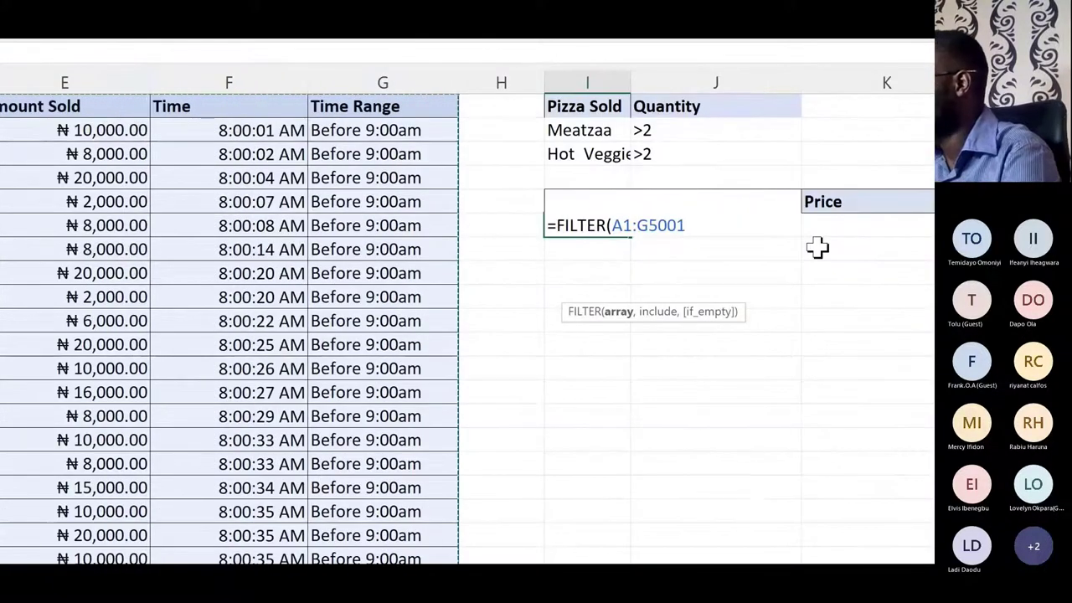
{"action": "type", "text": ","}
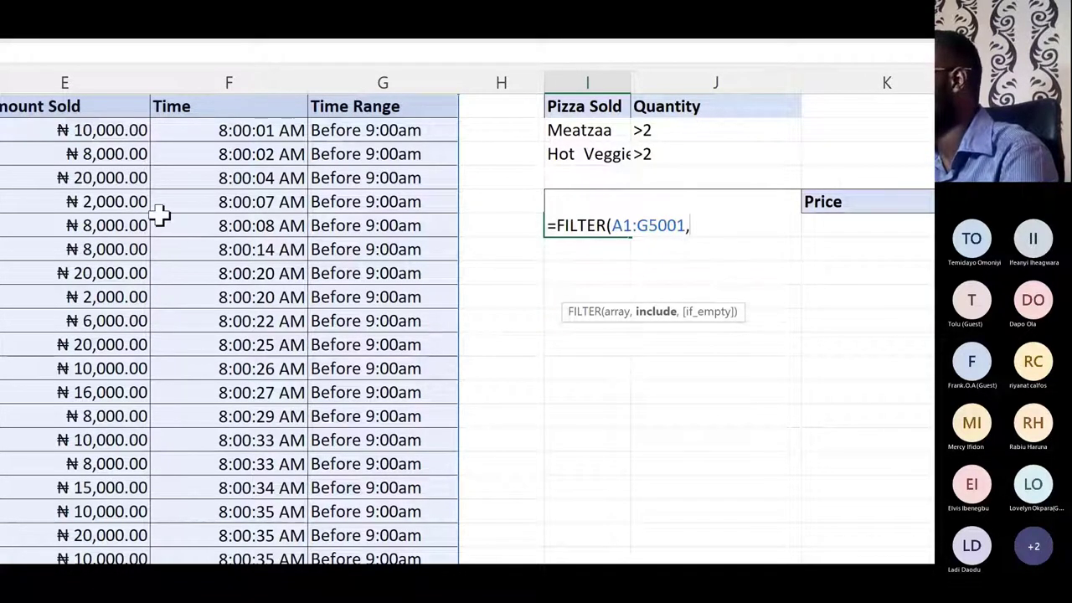
{"action": "scroll", "coordinate": [159, 216], "scroll_direction": "left", "scroll_amount": 3}
{"action": "scroll", "coordinate": [818, 290], "scroll_direction": "right", "scroll_amount": 4}
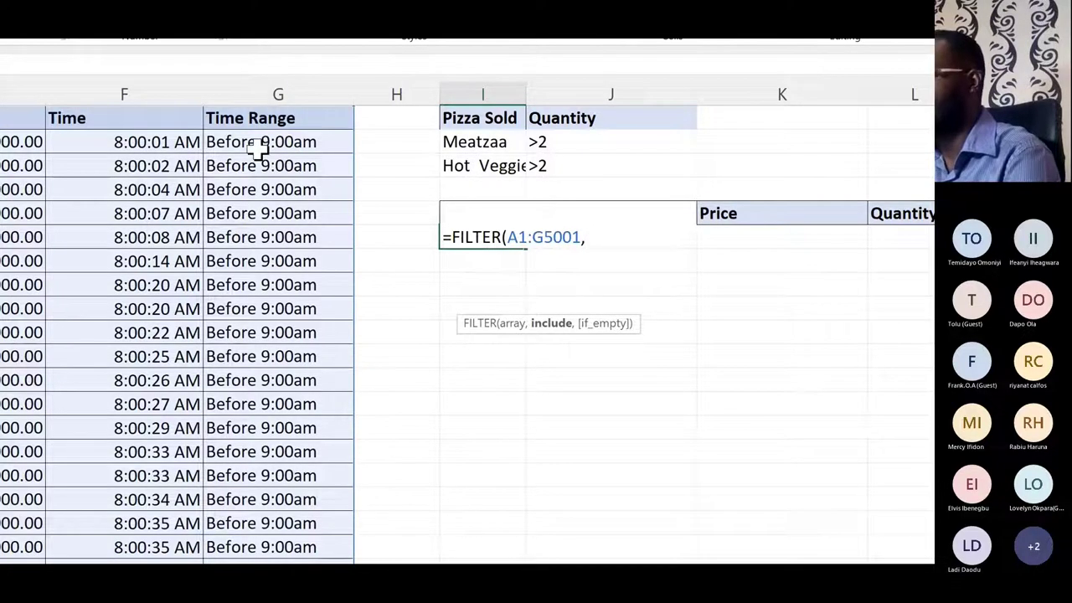
- Begin the include condition as B1:B5001= for the Pizza Sold column
{"action": "scroll", "coordinate": [114, 213], "scroll_direction": "left", "scroll_amount": 5}
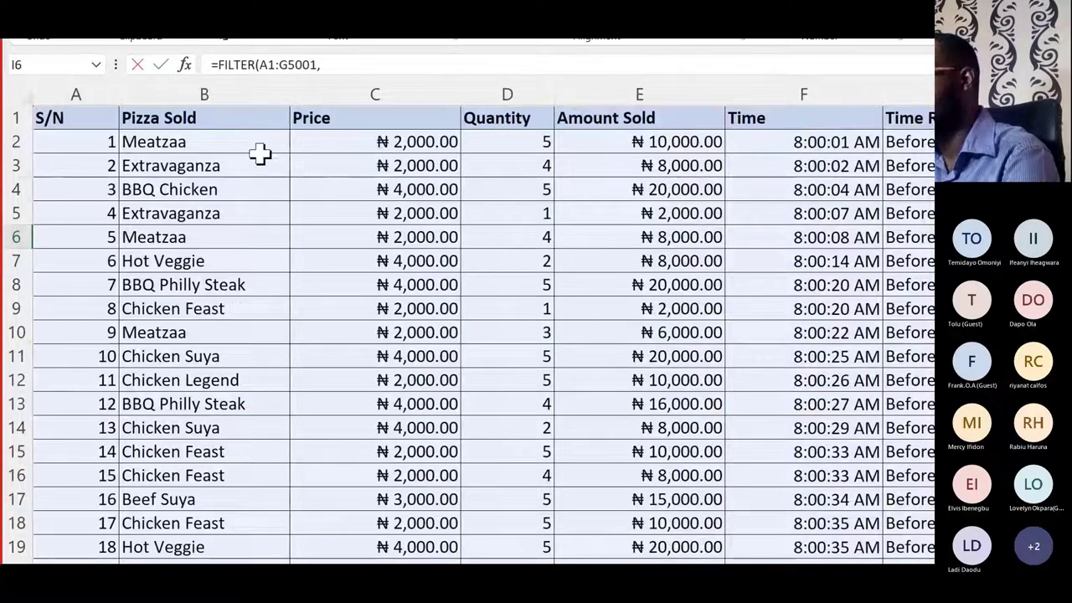
{"action": "left_click", "coordinate": [217, 118]}
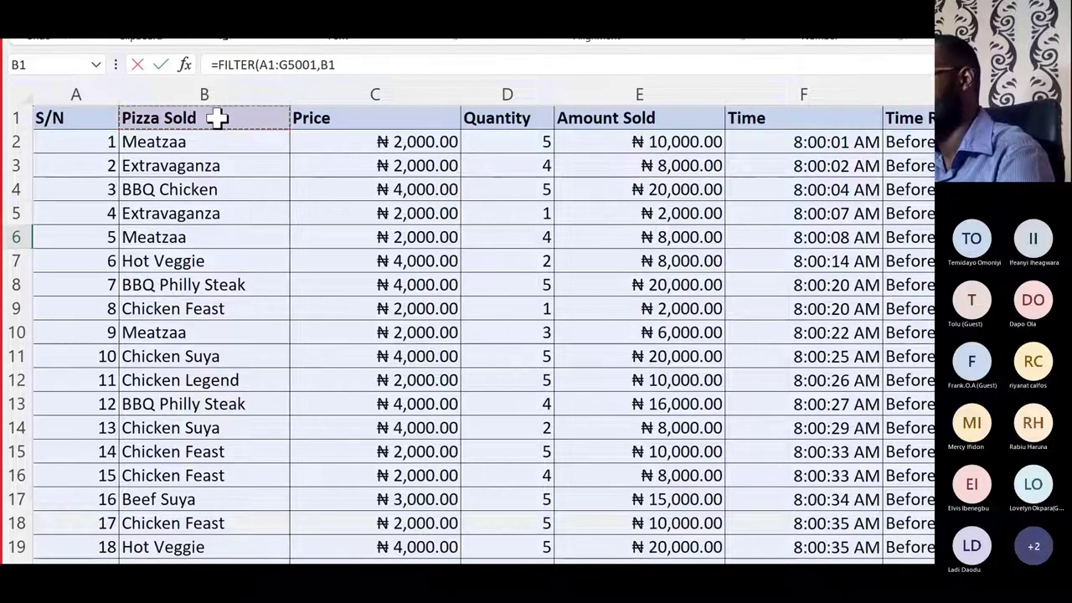
{"action": "key", "text": "ctrl+shift+Down"}
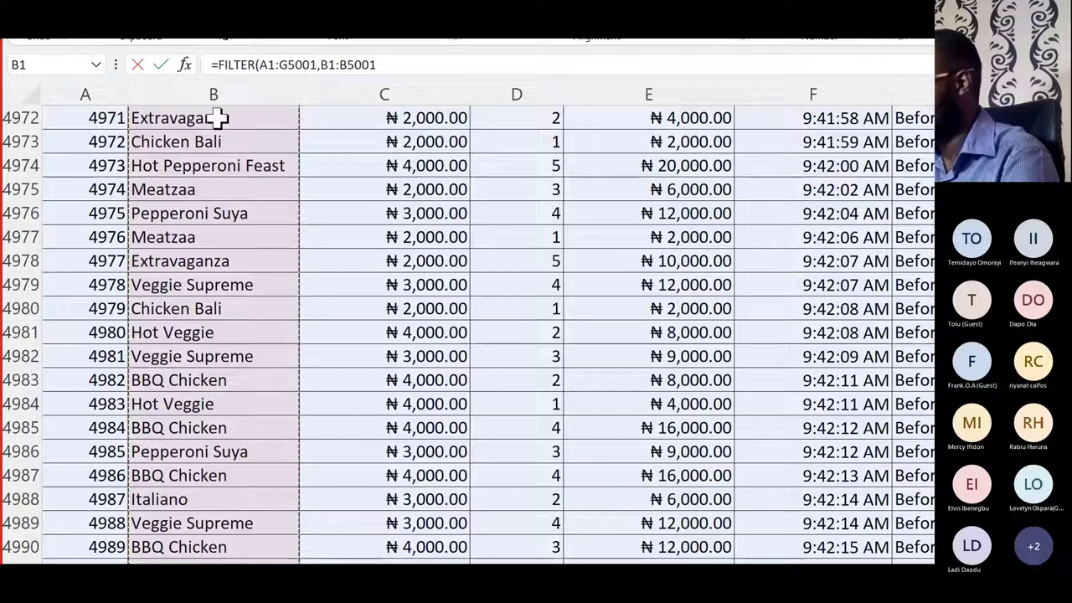
{"action": "type", "text": "+"}
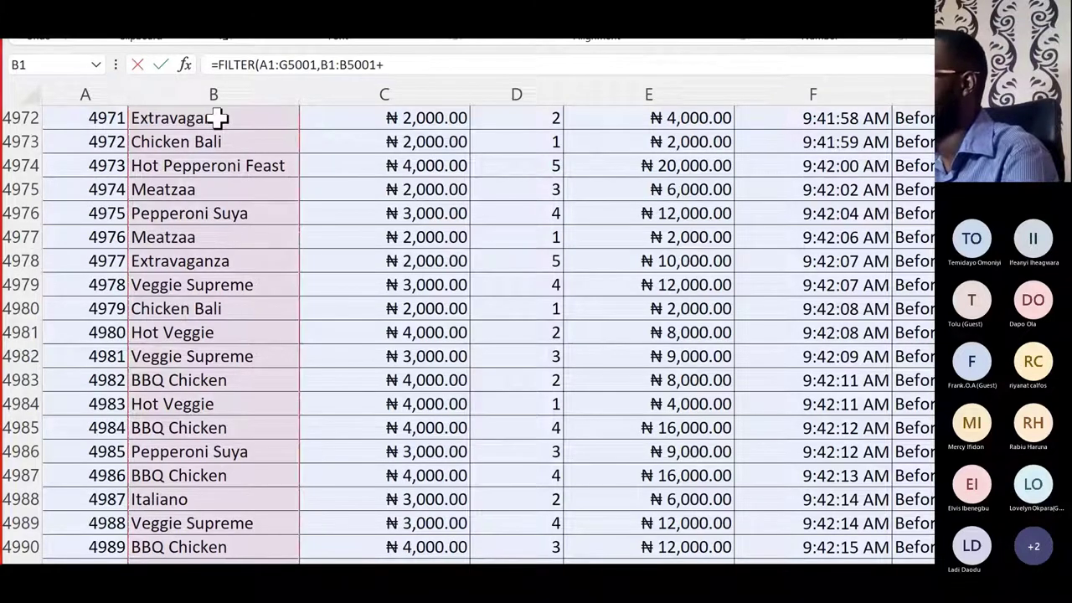
{"action": "key", "text": "BackSpace"}
{"action": "type", "text": "="}
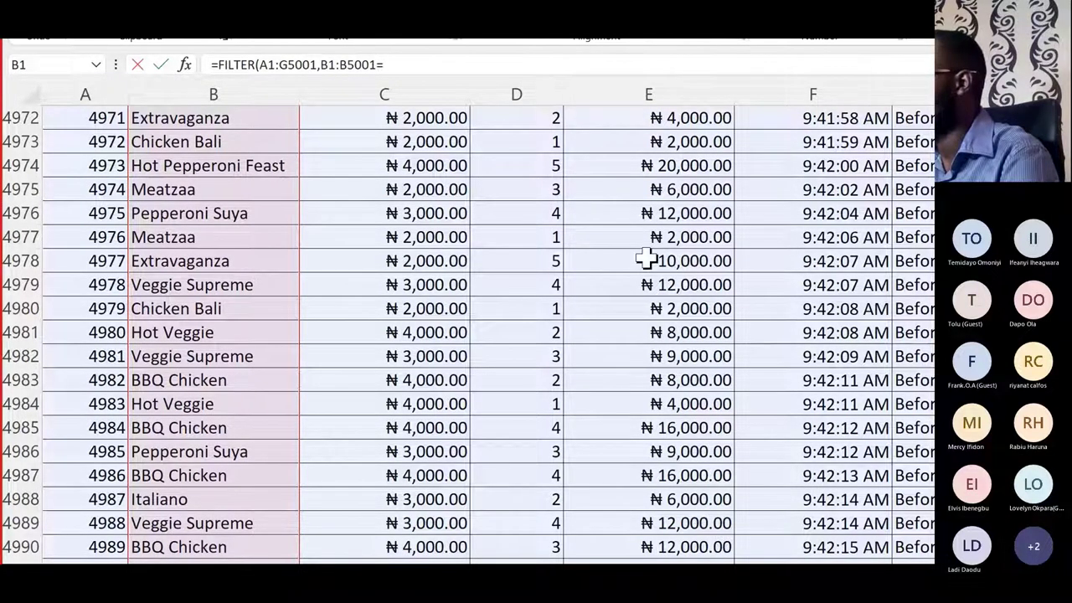
- Compare the column against the criterion in I2, then start the Quantity reference at D1
{"action": "scroll", "coordinate": [646, 260], "scroll_direction": "right", "scroll_amount": 3}
{"action": "scroll", "coordinate": [672, 208], "scroll_direction": "up", "scroll_amount": 10}
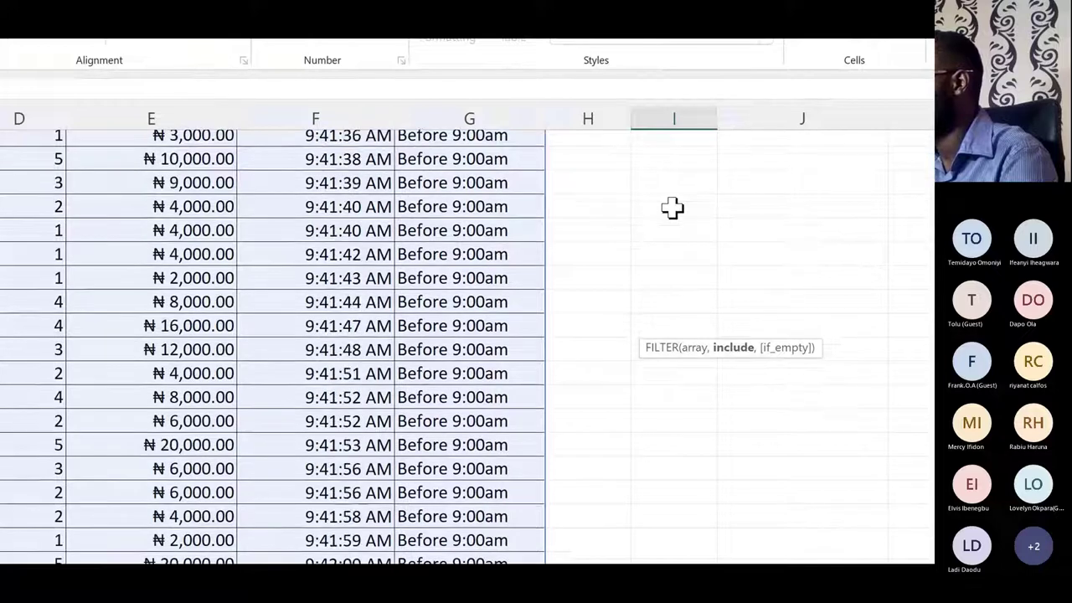
{"action": "scroll", "coordinate": [588, 343], "scroll_direction": "up", "scroll_amount": 5}
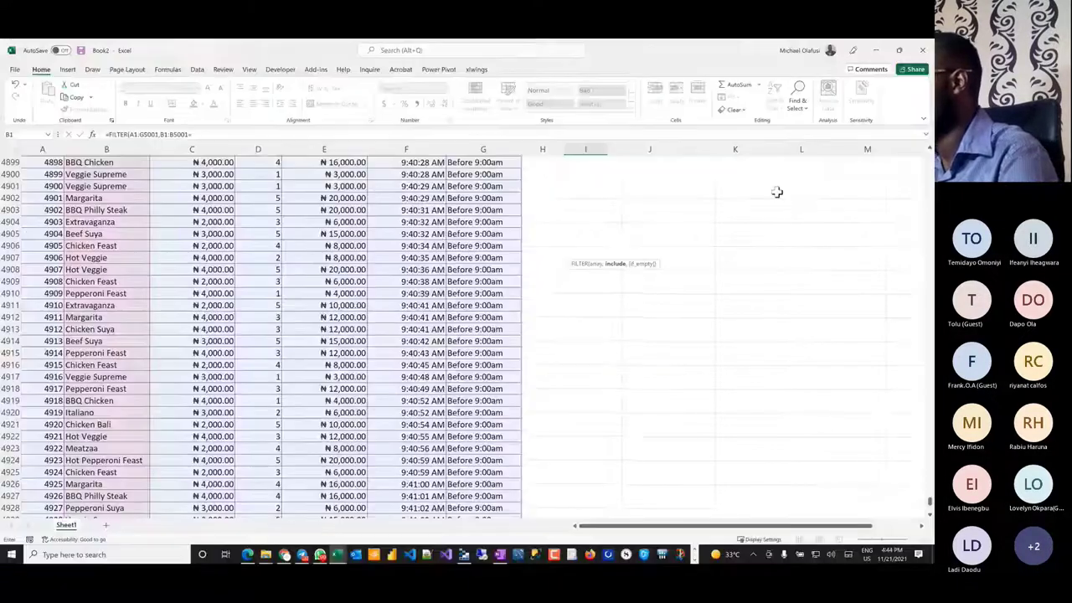
{"action": "scroll", "coordinate": [838, 335], "scroll_direction": "up", "scroll_amount": 13}
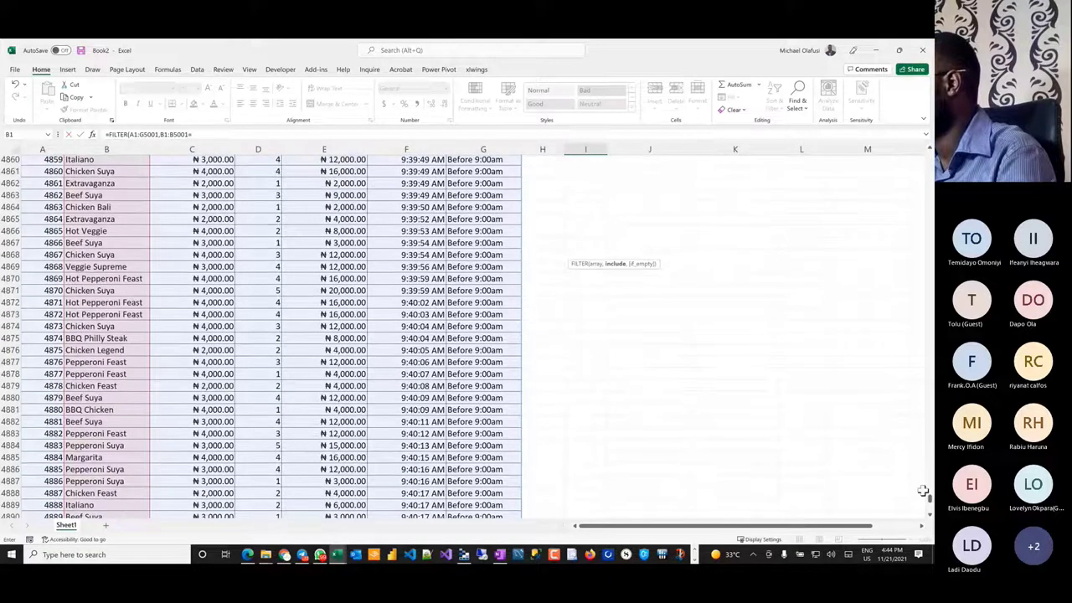
{"action": "left_click_drag", "start_coordinate": [929, 500], "coordinate": [930, 153]}
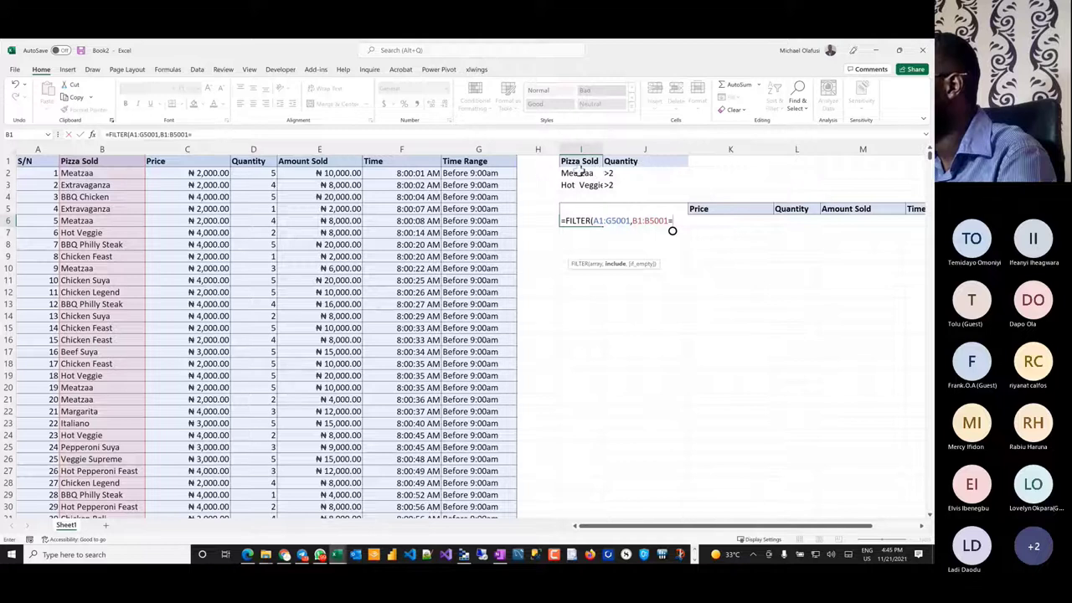
{"action": "left_click", "coordinate": [586, 173]}
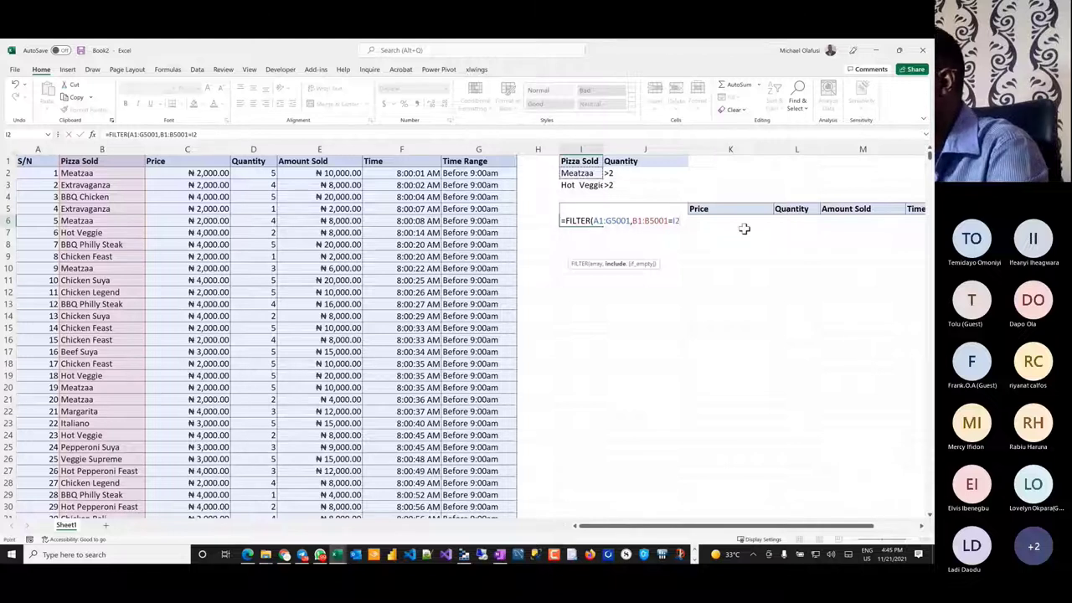
{"action": "type", "text": ","}
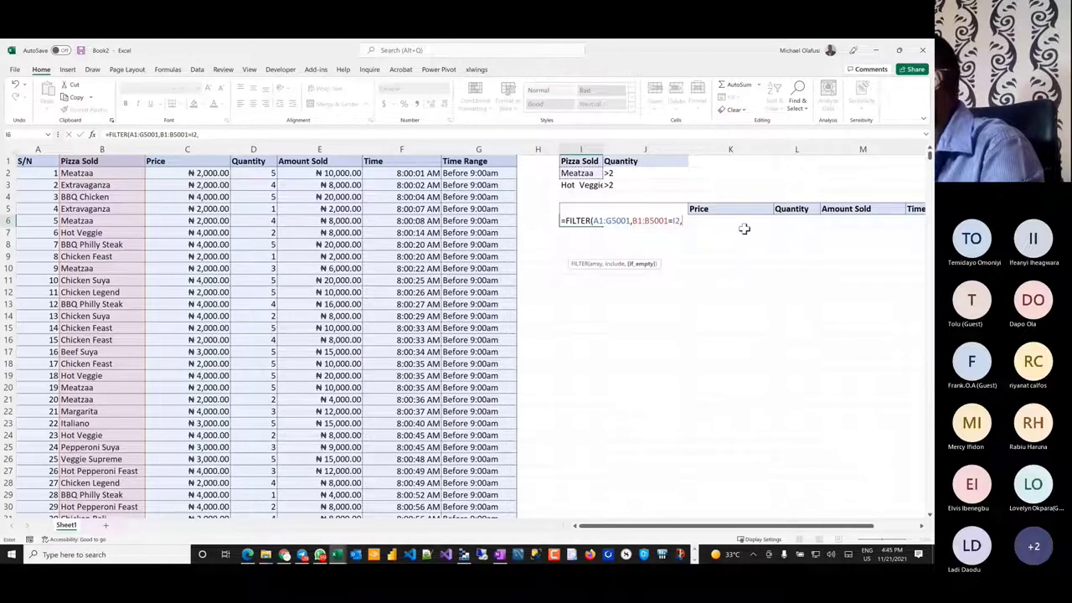
{"action": "left_click", "coordinate": [254, 163]}
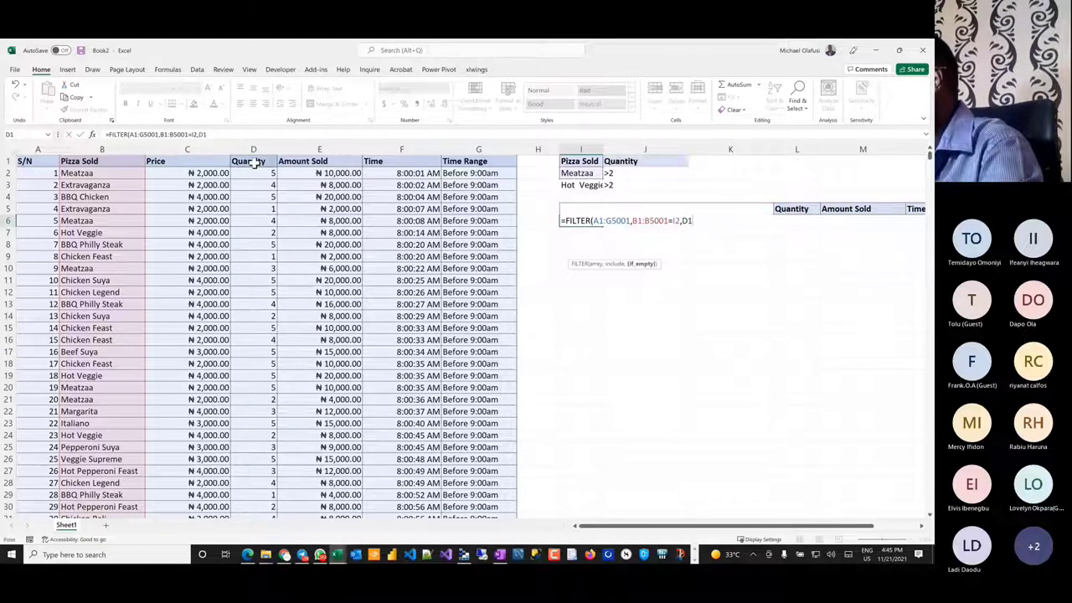
- Complete the quantity test as D1:D5001>2, close the formula and enter it
{"action": "key", "text": "ctrl+shift+Down"}
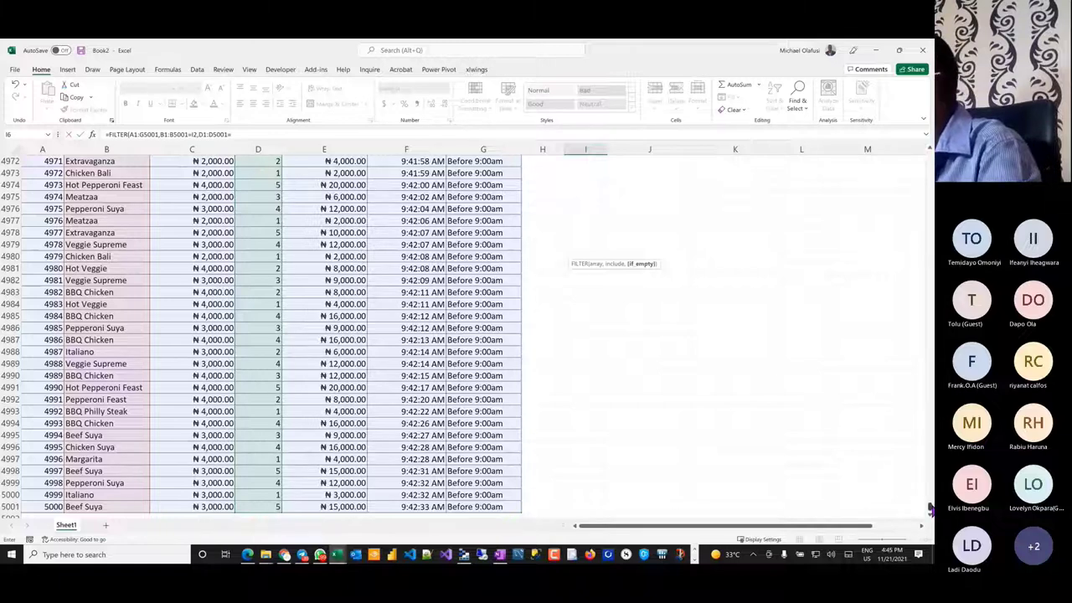
{"action": "left_click", "coordinate": [930, 508]}
{"action": "left_click_drag", "start_coordinate": [930, 505], "coordinate": [929, 157]}
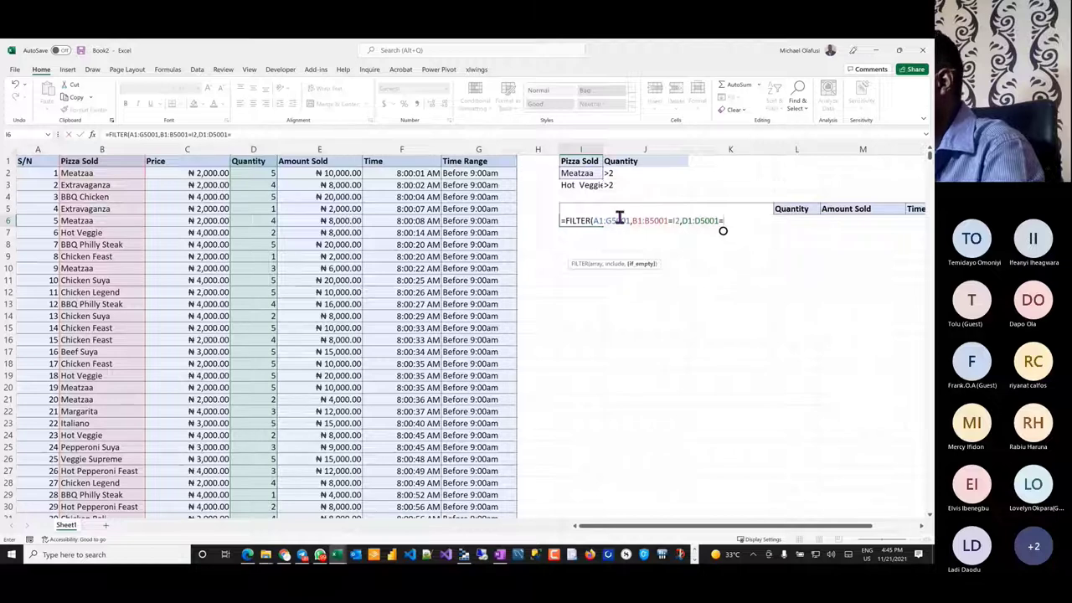
{"action": "key", "text": "BackSpace"}
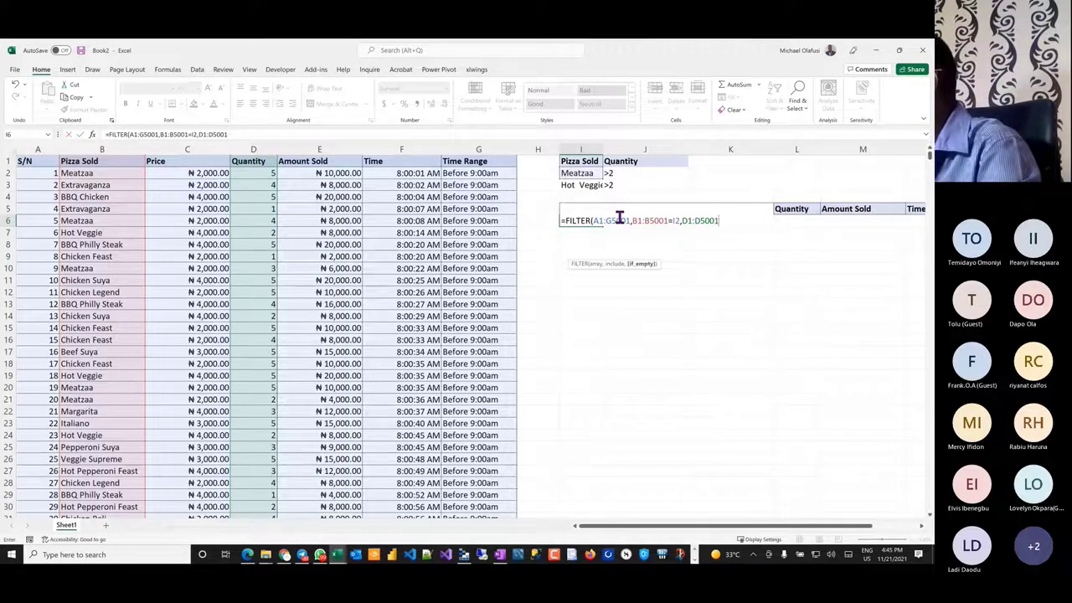
{"action": "type", "text": ">2"}
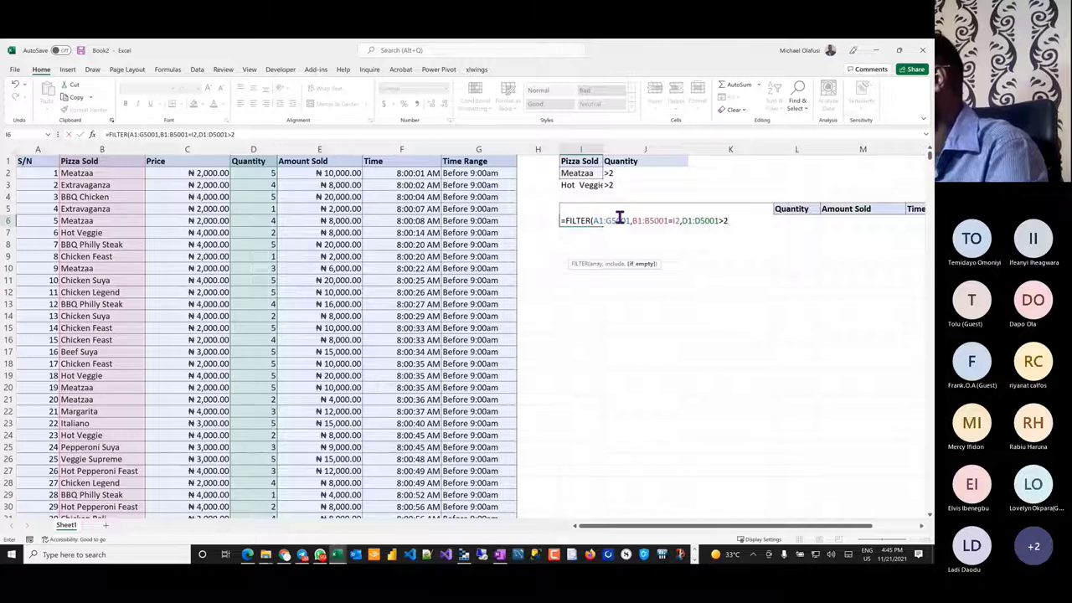
{"action": "type", "text": ")"}
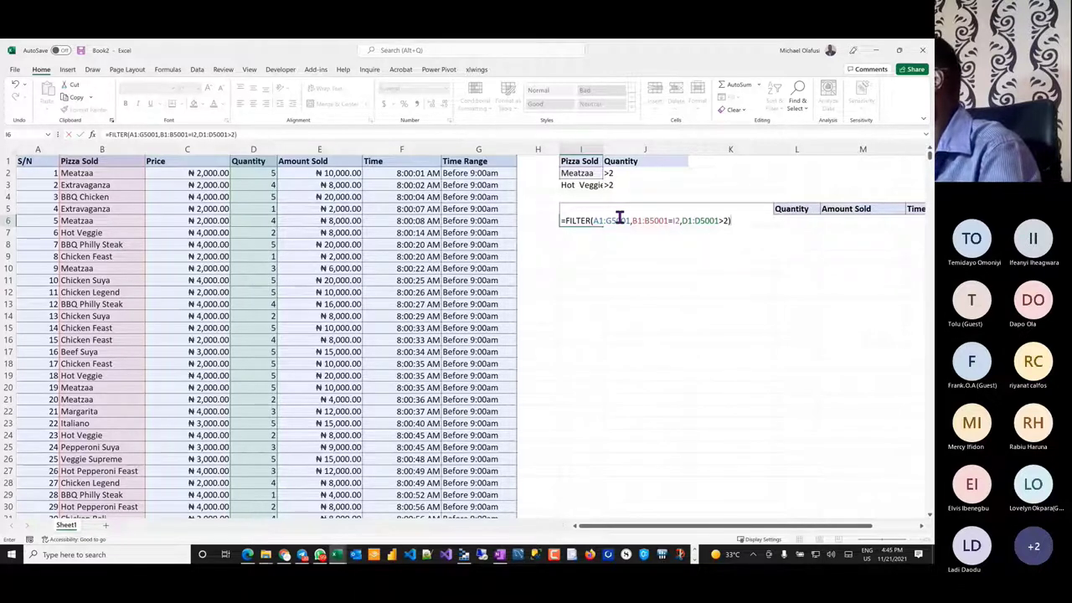
{"action": "key", "text": "Return"}
- Check the spilled Meatzaa results and reopen the I6 formula for editing
{"action": "scroll", "coordinate": [754, 297], "scroll_direction": "right", "scroll_amount": 1}
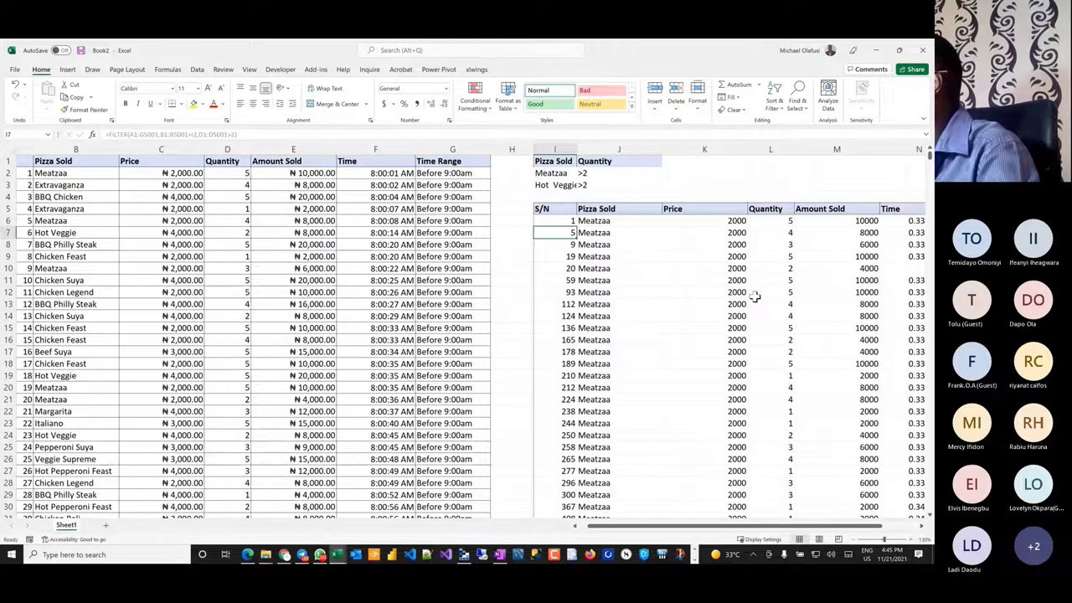
{"action": "scroll", "coordinate": [753, 296], "scroll_direction": "right", "scroll_amount": 2}
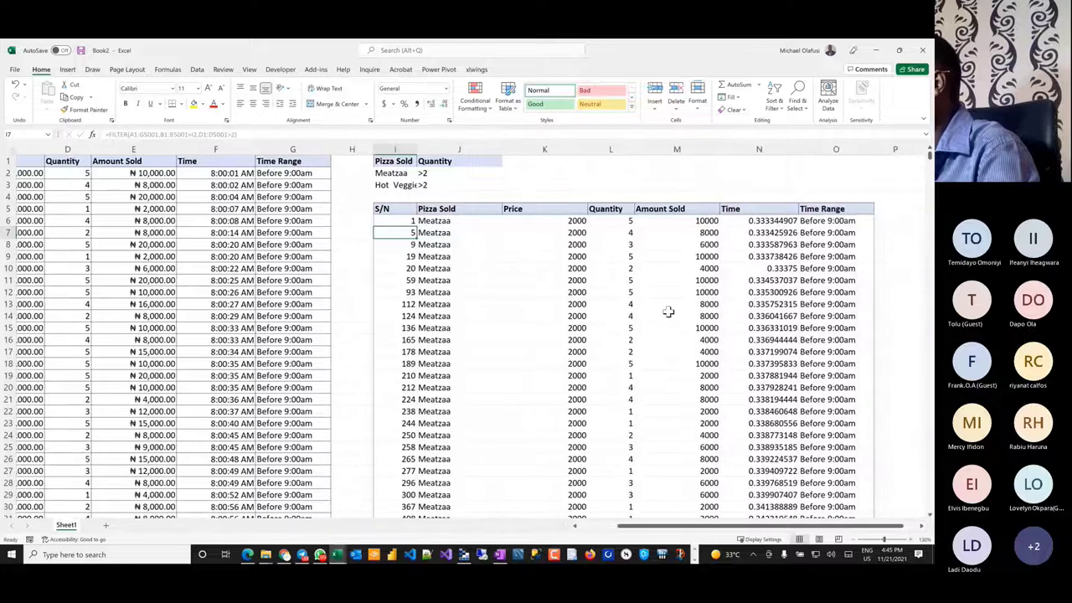
{"action": "scroll", "coordinate": [530, 332], "scroll_direction": "down", "scroll_amount": 3}
{"action": "scroll", "coordinate": [529, 332], "scroll_direction": "up", "scroll_amount": 3}
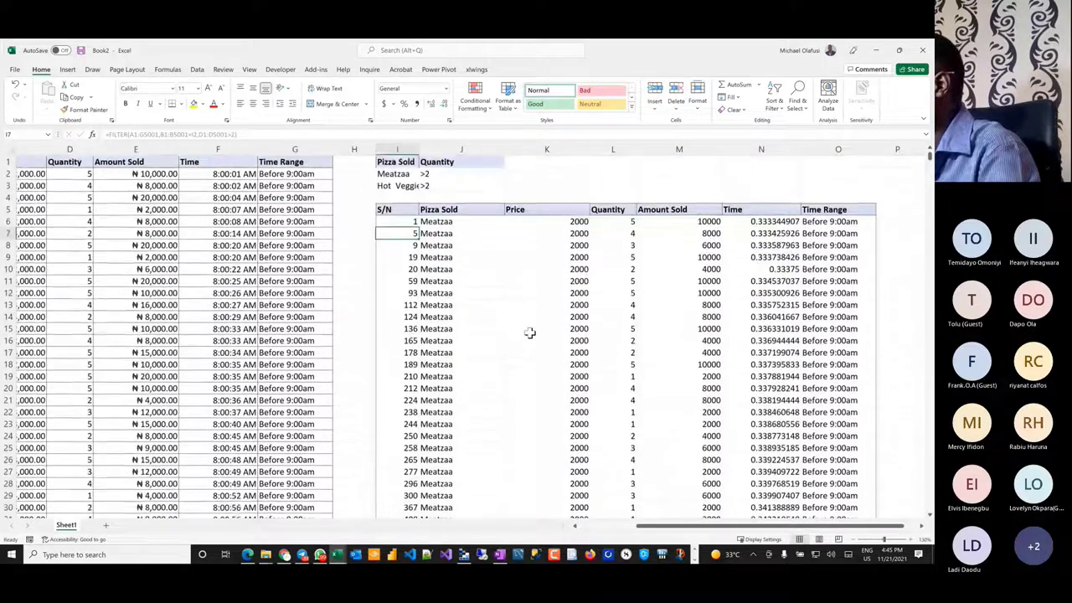
{"action": "double_click", "coordinate": [415, 226]}
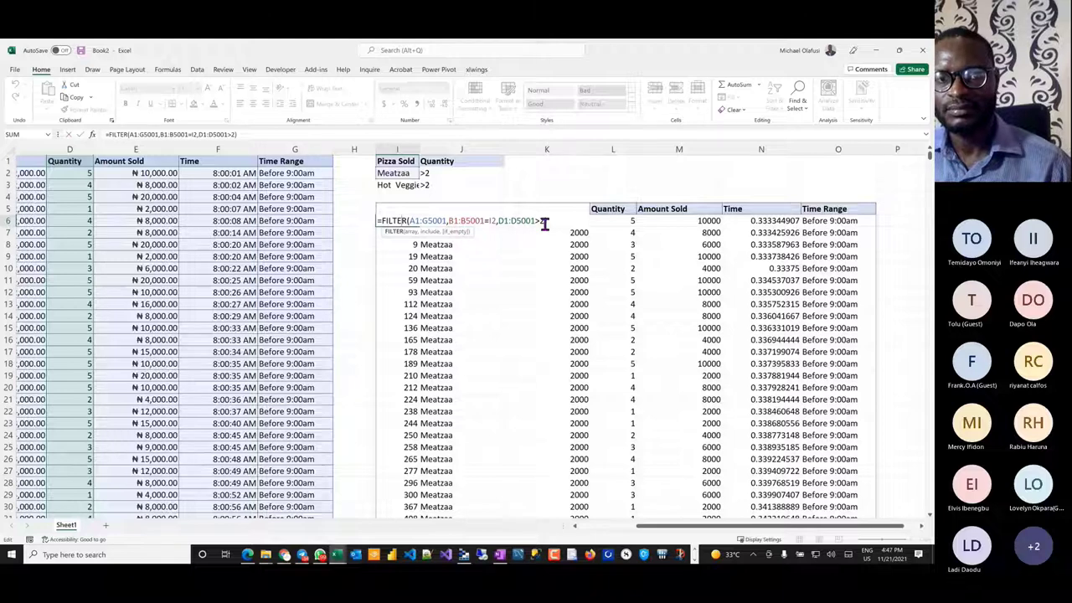
- Wrap the B1:B5001=I2 pizza condition inside an OR( in the FILTER formula
{"action": "type", "text": "2)"}
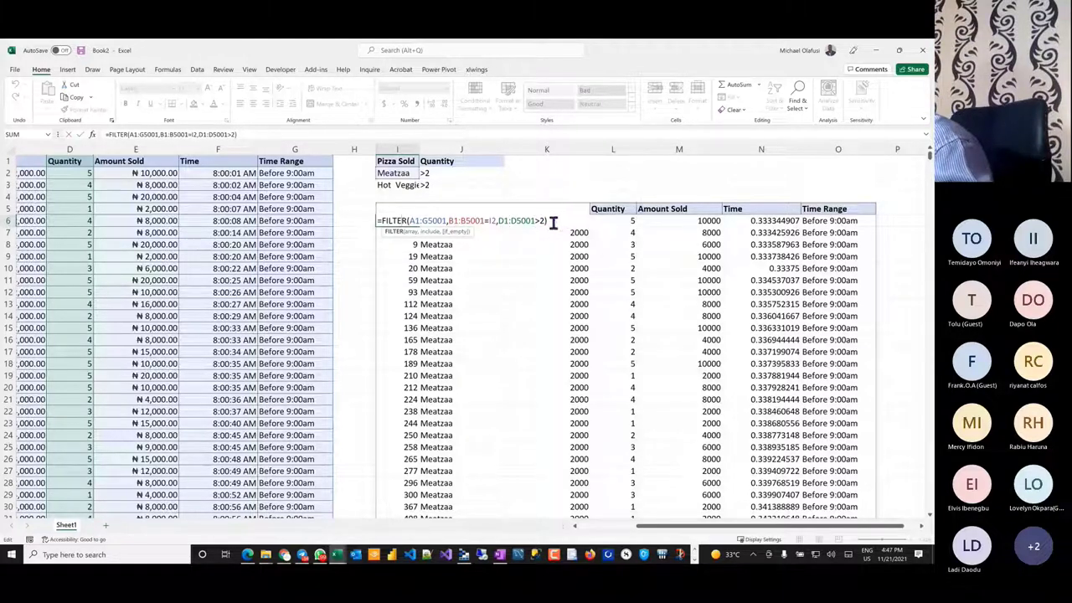
{"action": "left_click", "coordinate": [496, 220]}
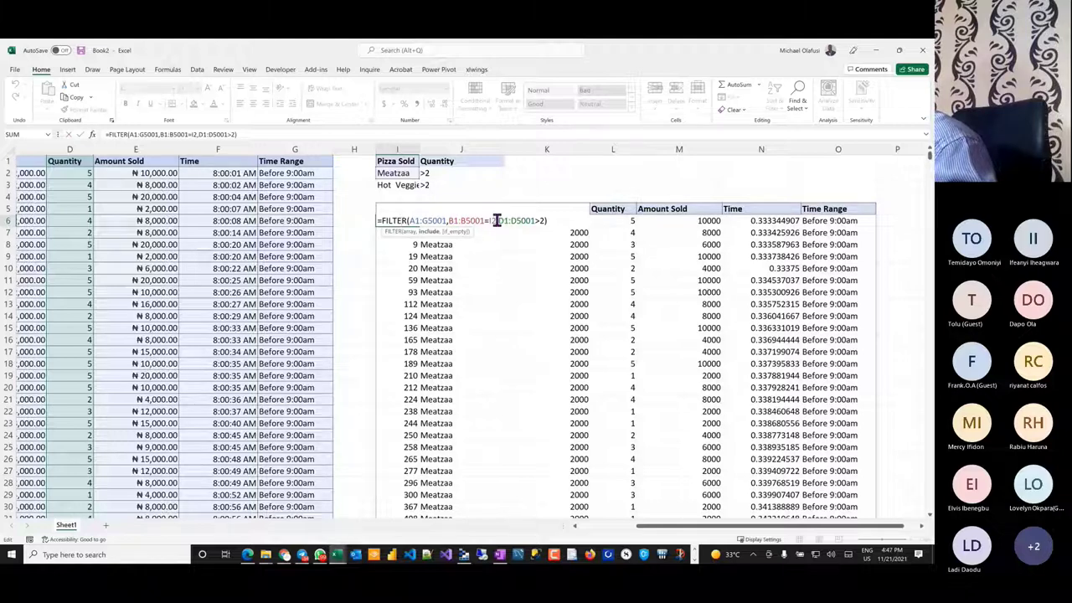
{"action": "left_click", "coordinate": [450, 220]}
{"action": "type", "text": "or"}
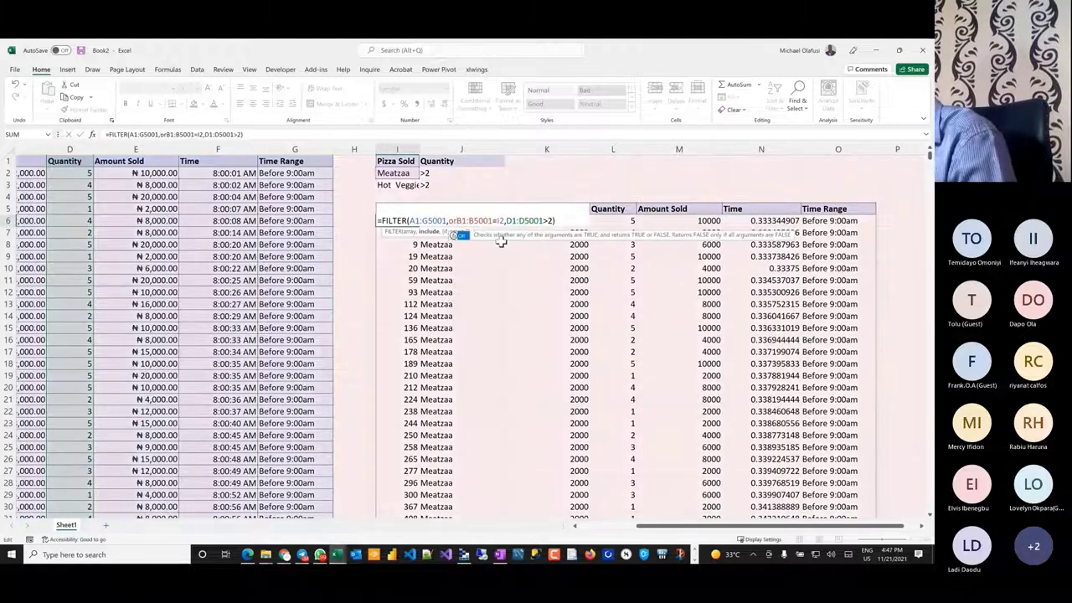
{"action": "type", "text": "("}
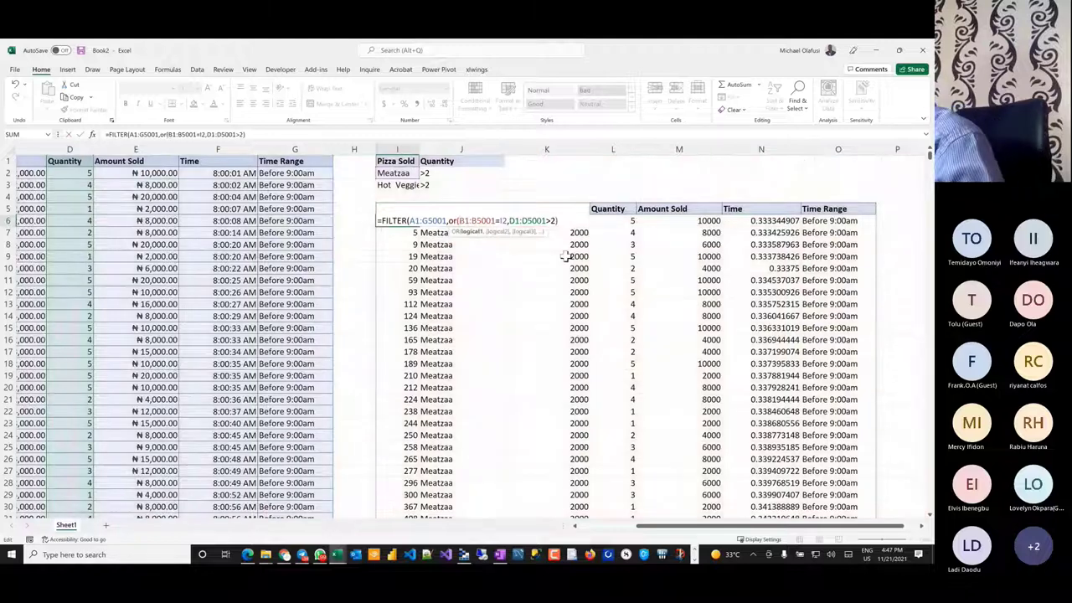
{"action": "left_click", "coordinate": [507, 220]}
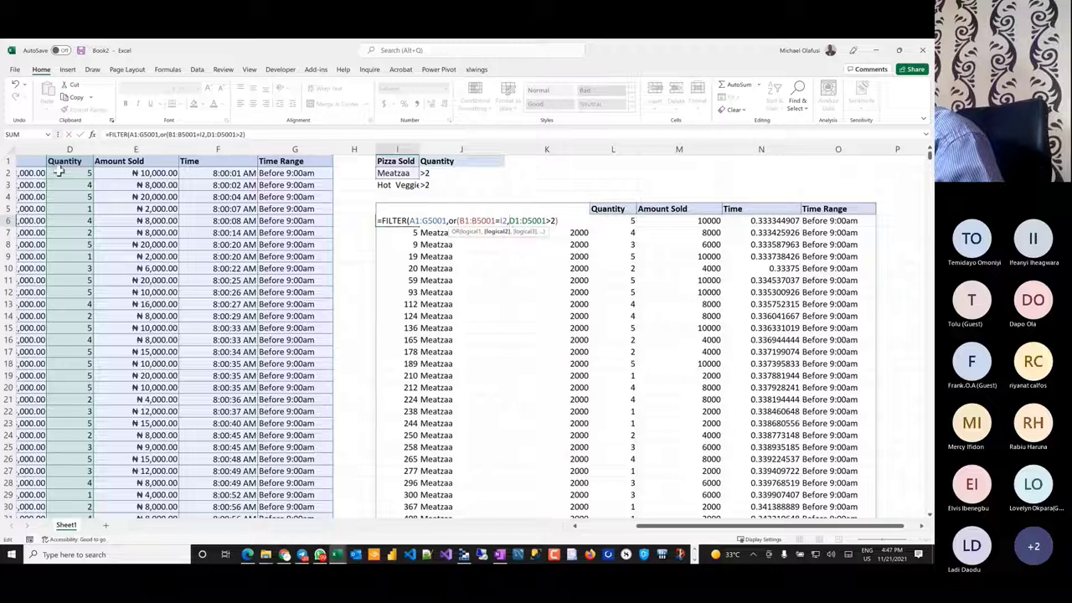
- Add B1:B5001=I3 as the second OR condition and enter the formula
{"action": "scroll", "coordinate": [58, 172], "scroll_direction": "left", "scroll_amount": 3}
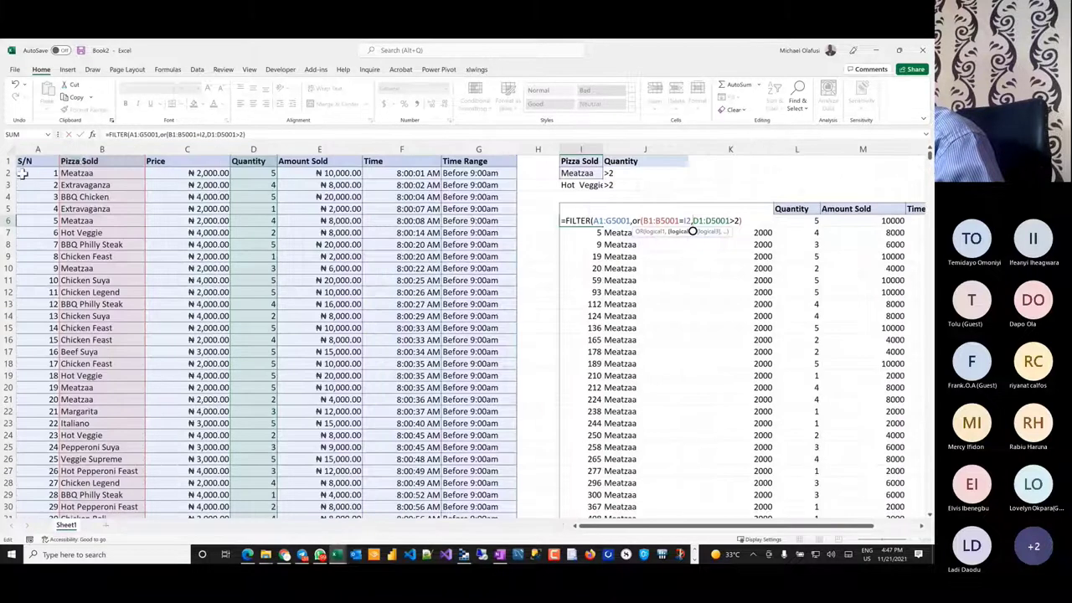
{"action": "left_click", "coordinate": [90, 160]}
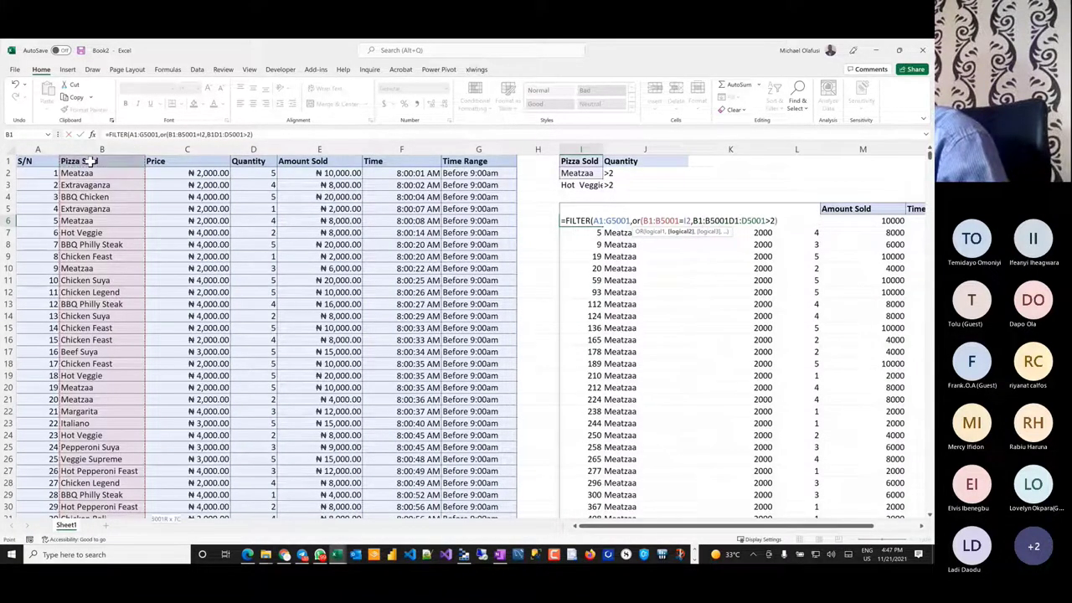
{"action": "key", "text": "ctrl+shift+Down"}
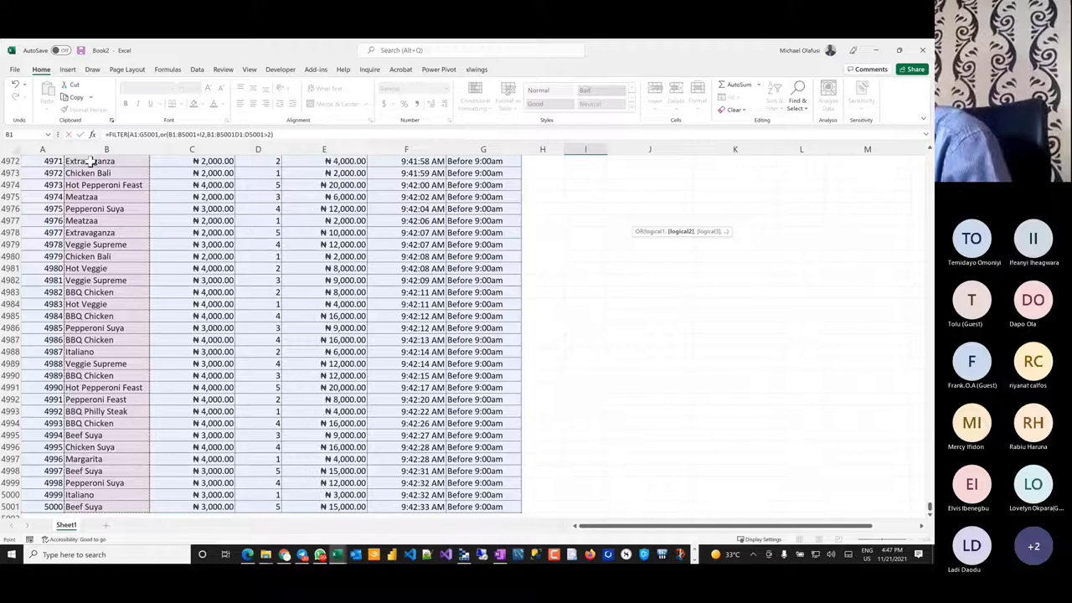
{"action": "type", "text": "="}
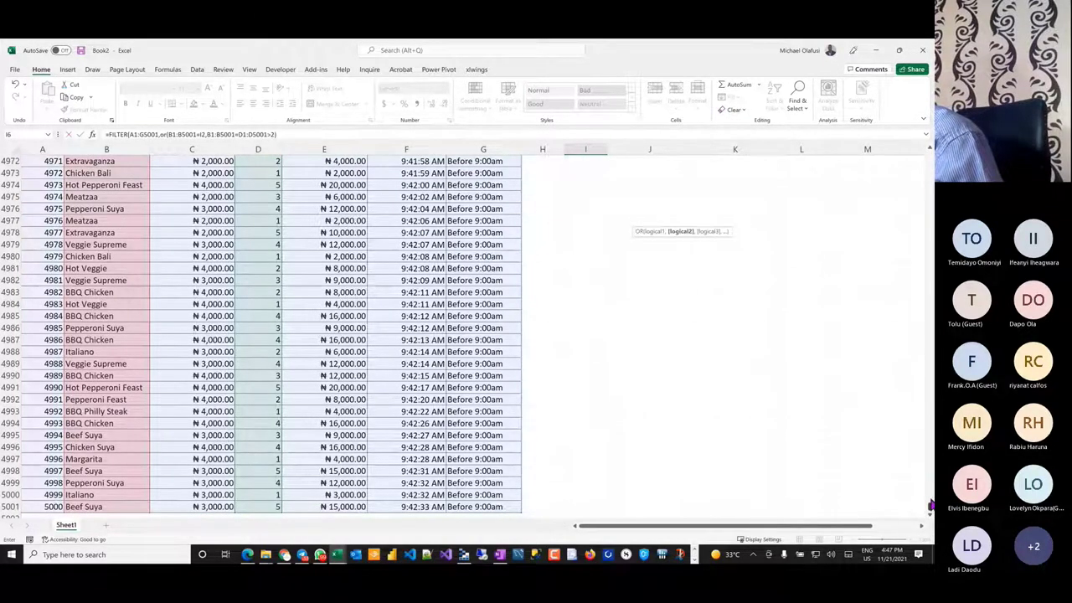
{"action": "scroll", "coordinate": [930, 505], "scroll_direction": "down", "scroll_amount": 1}
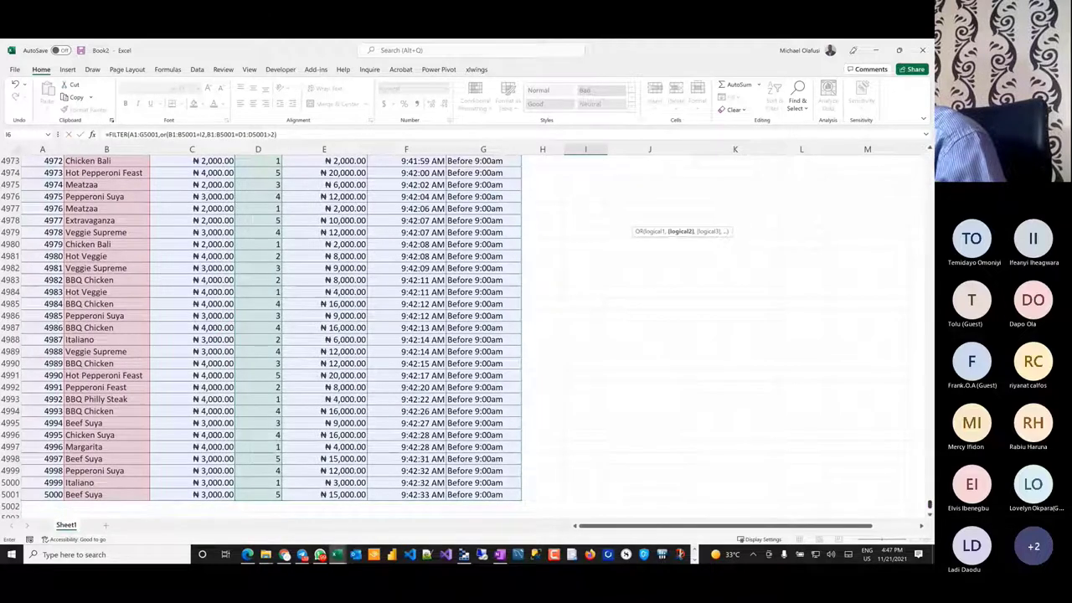
{"action": "left_click_drag", "start_coordinate": [929, 504], "coordinate": [929, 159]}
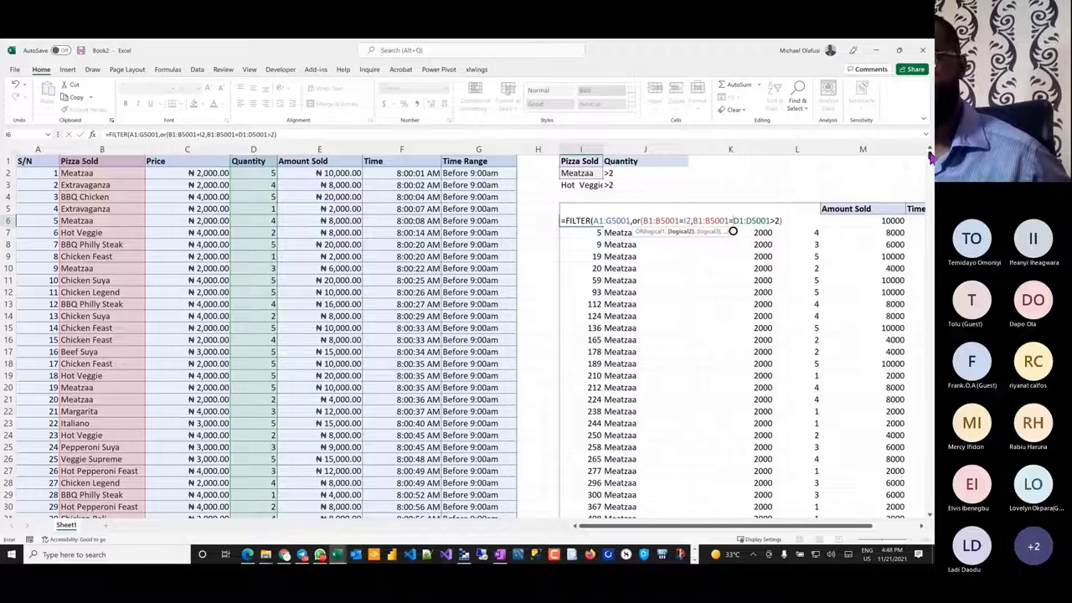
{"action": "left_click", "coordinate": [581, 185]}
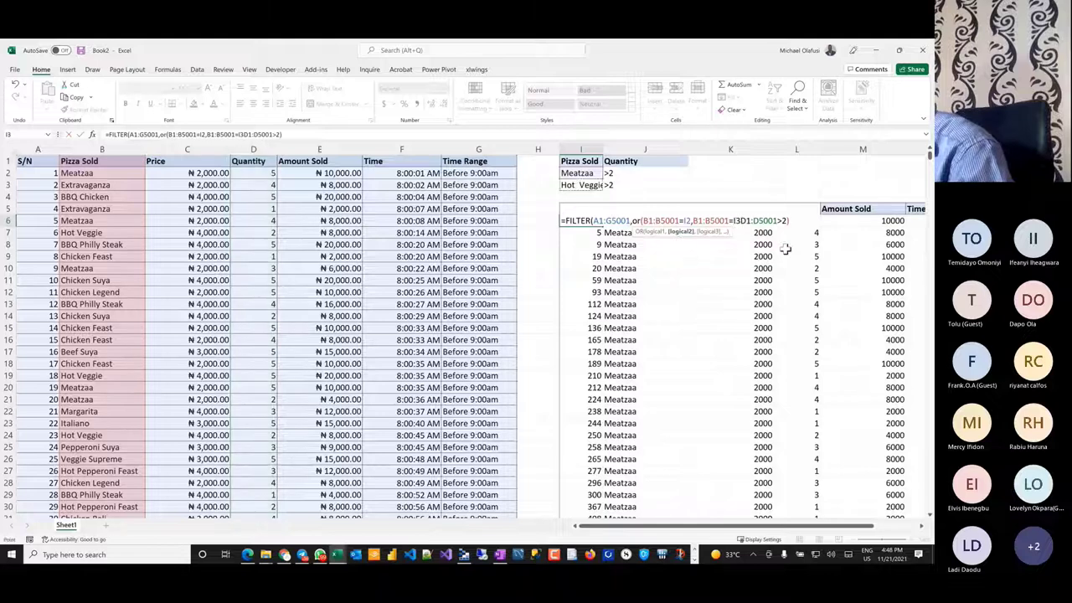
{"action": "type", "text": ")"}
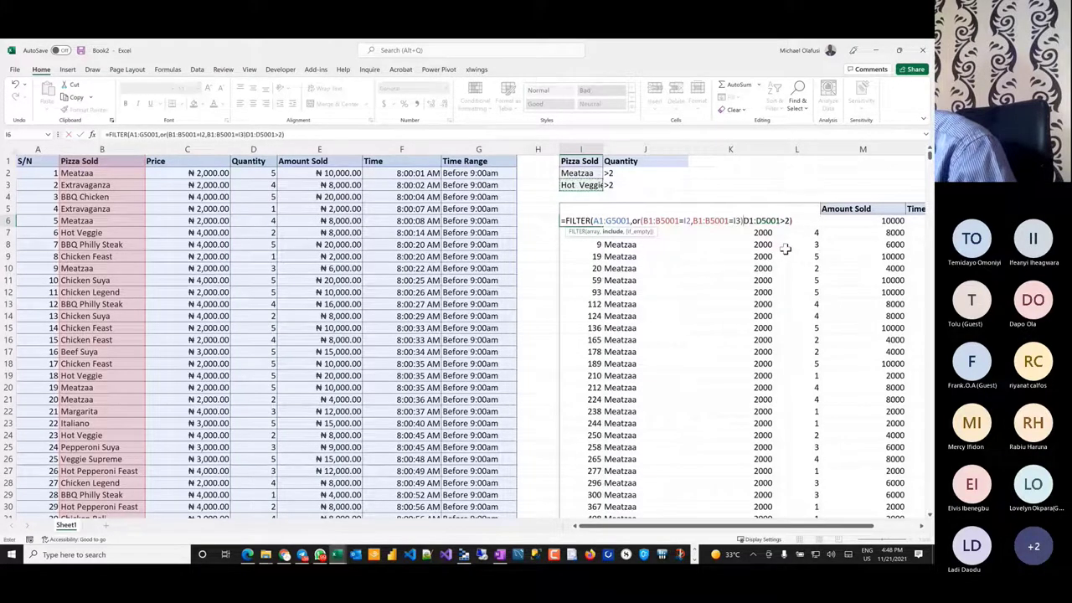
{"action": "type", "text": ","}
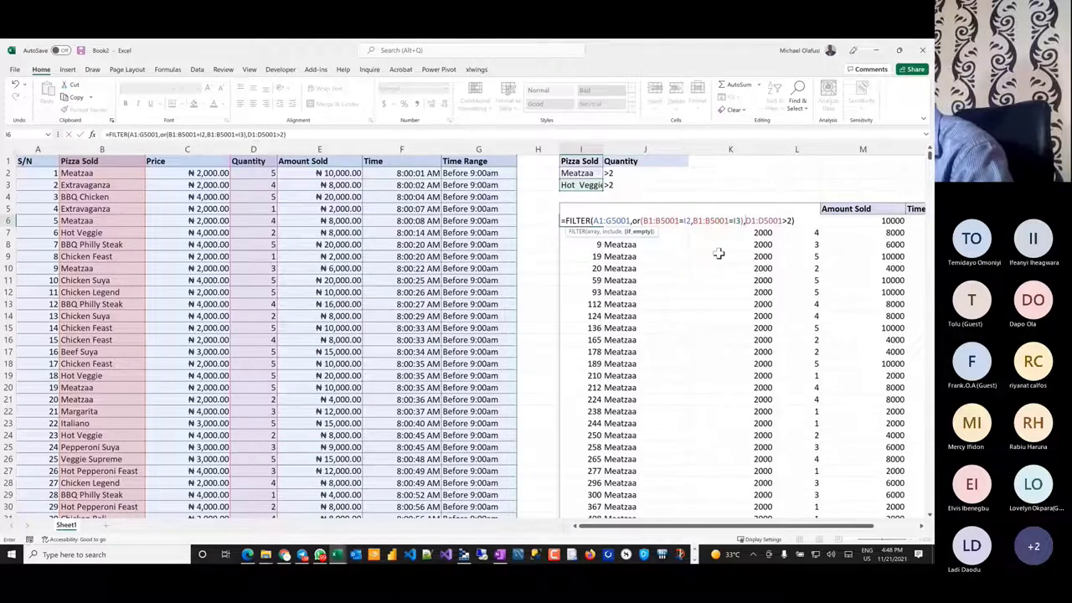
{"action": "left_click", "coordinate": [795, 221]}
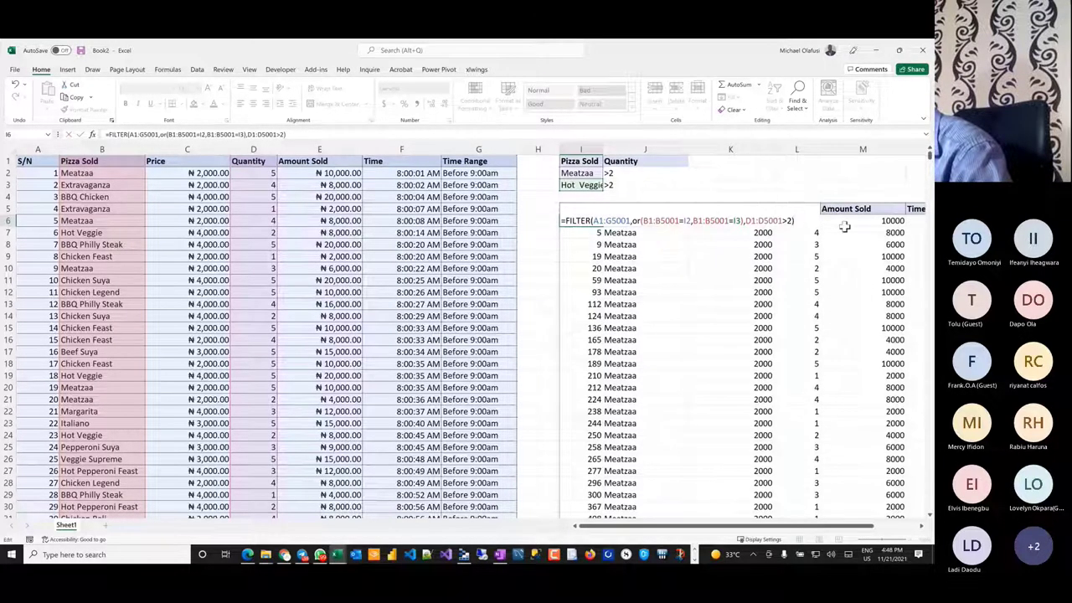
{"action": "key", "text": "Return"}
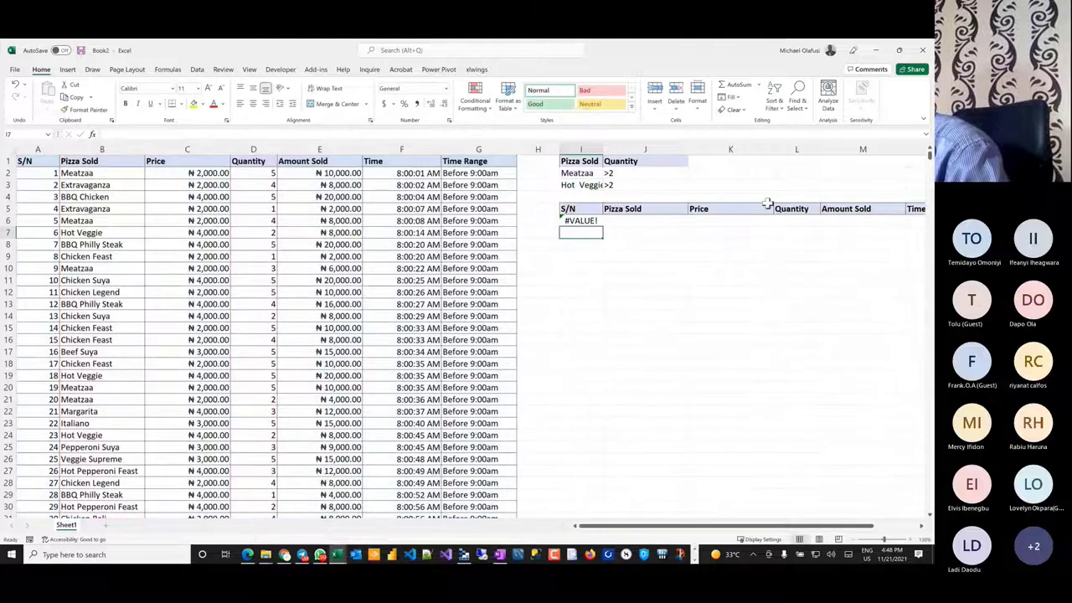
- Replace the OR with (B1:B5001=I2)+(B1:B5001=I3) in the I6 FILTER formula and enter it
{"action": "left_click", "coordinate": [586, 220]}
{"action": "double_click", "coordinate": [584, 220]}
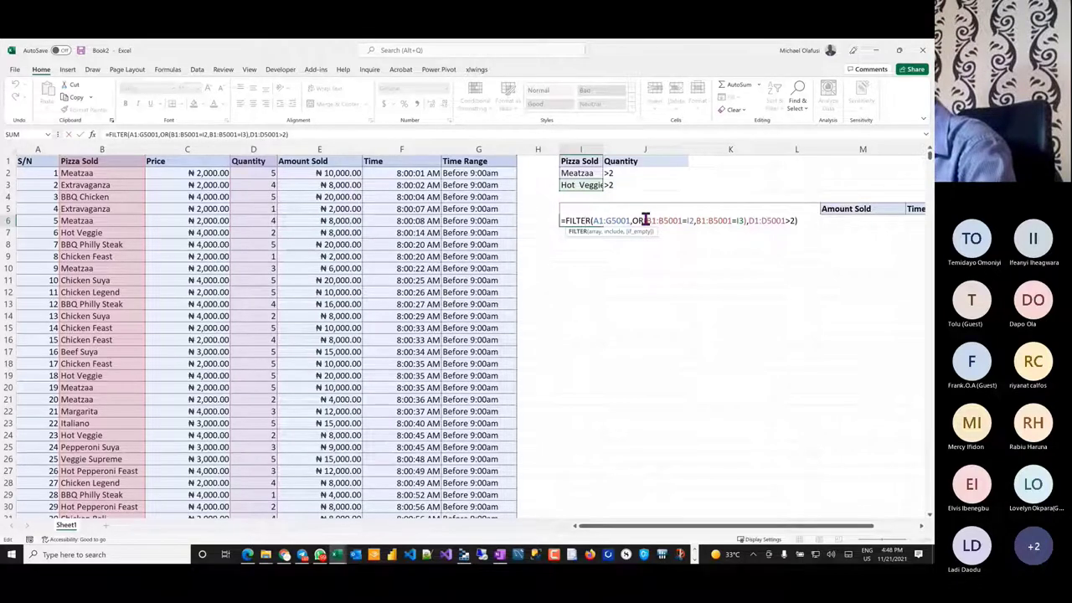
{"action": "left_click", "coordinate": [649, 221]}
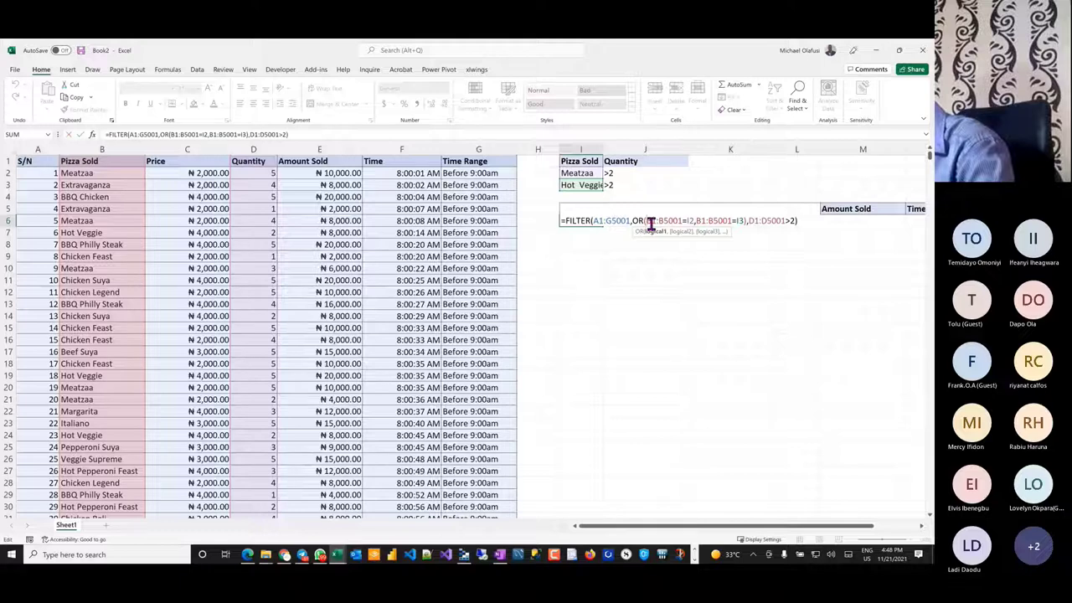
{"action": "key", "text": "BackSpace"}
{"action": "key", "text": "BackSpace"}
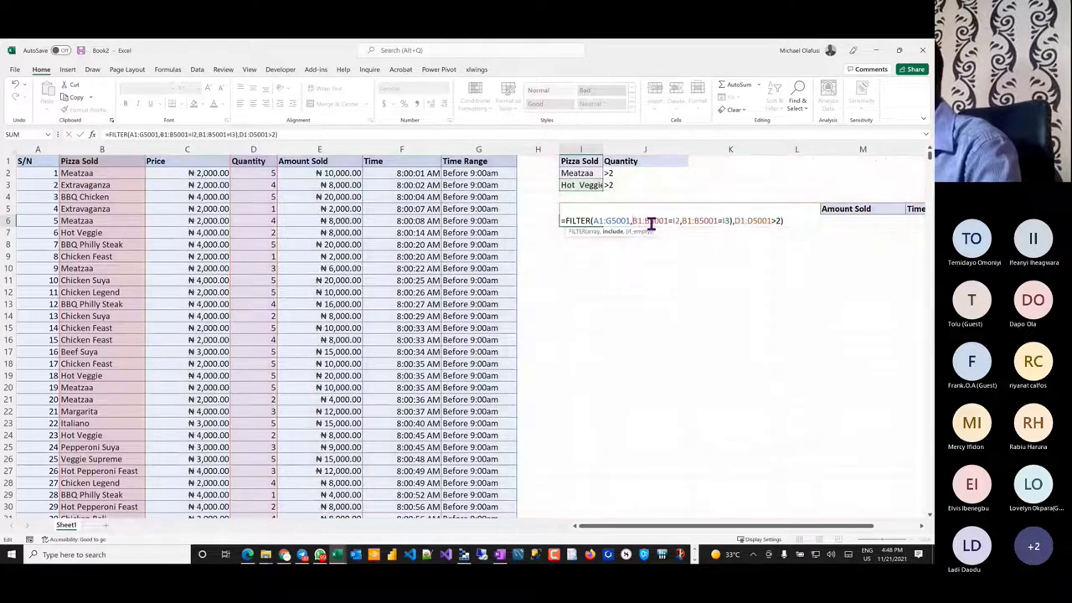
{"action": "type", "text": ","}
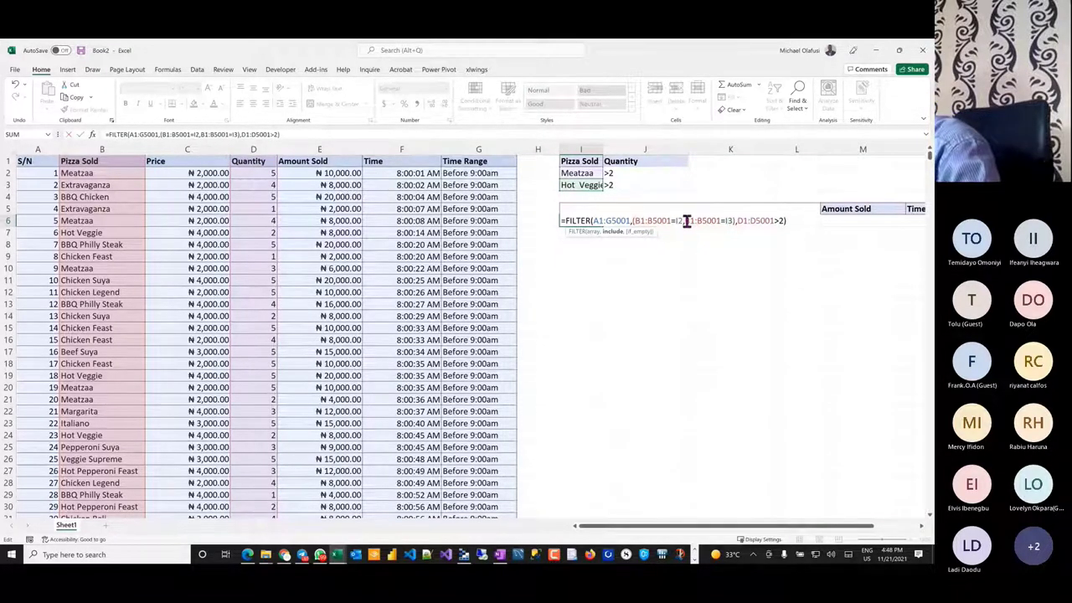
{"action": "key", "text": "BackSpace"}
{"action": "type", "text": ")"}
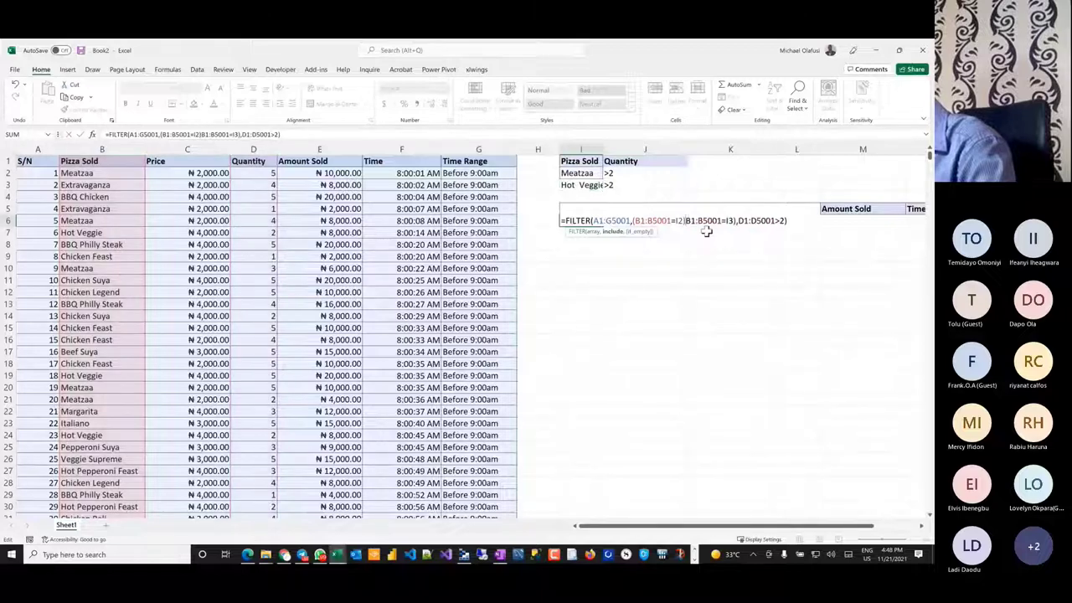
{"action": "type", "text": "+"}
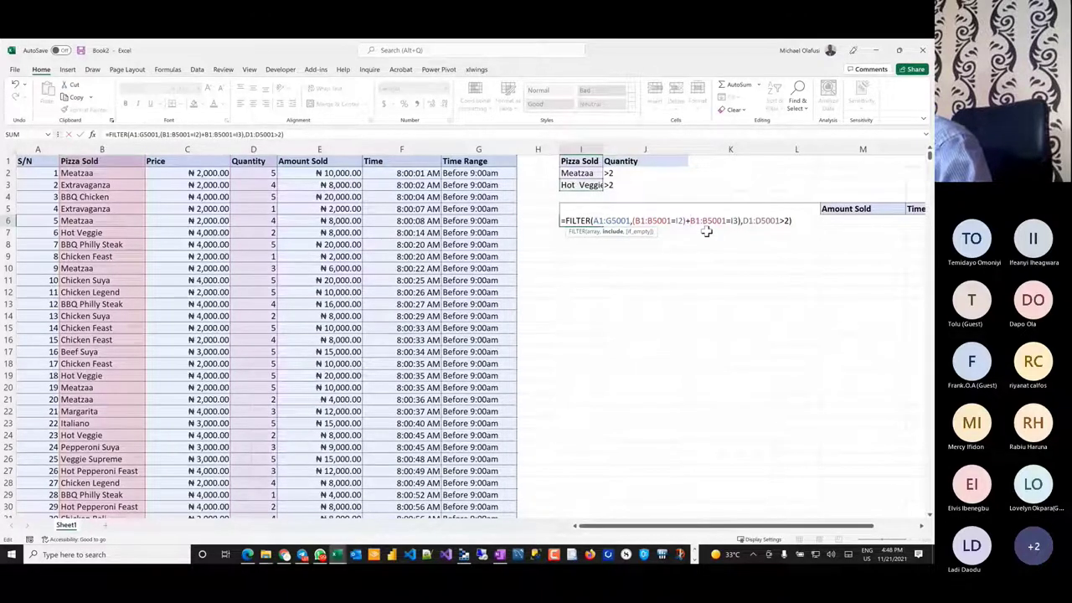
{"action": "type", "text": "("}
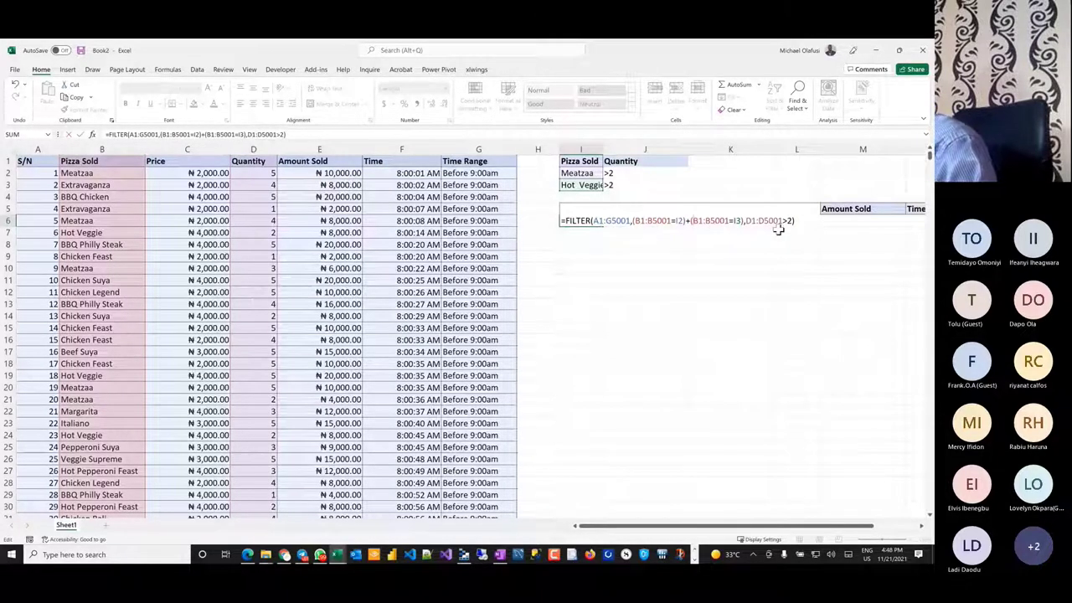
{"action": "key", "text": "Return"}
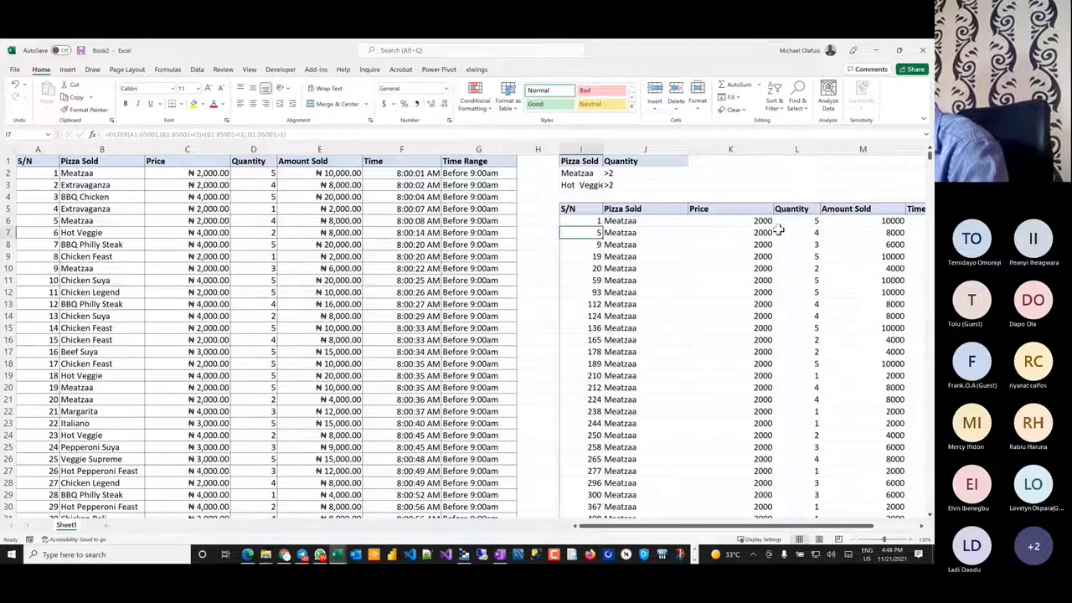
- Review the spilled results and re-enter the I6 FILTER formula unchanged
{"action": "scroll", "coordinate": [725, 305], "scroll_direction": "down", "scroll_amount": 4}
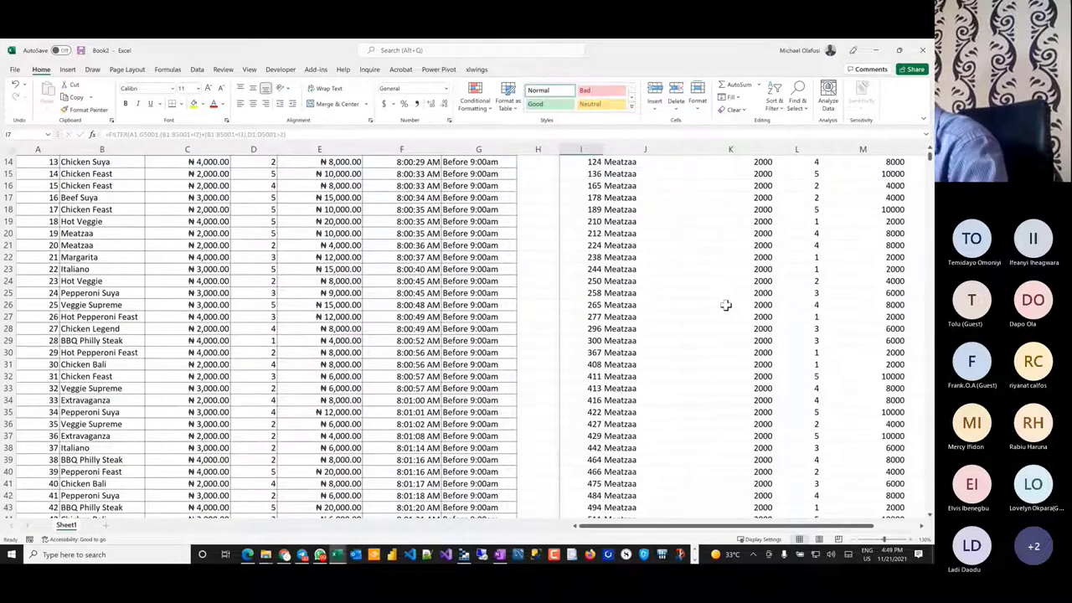
{"action": "scroll", "coordinate": [725, 304], "scroll_direction": "down", "scroll_amount": 20}
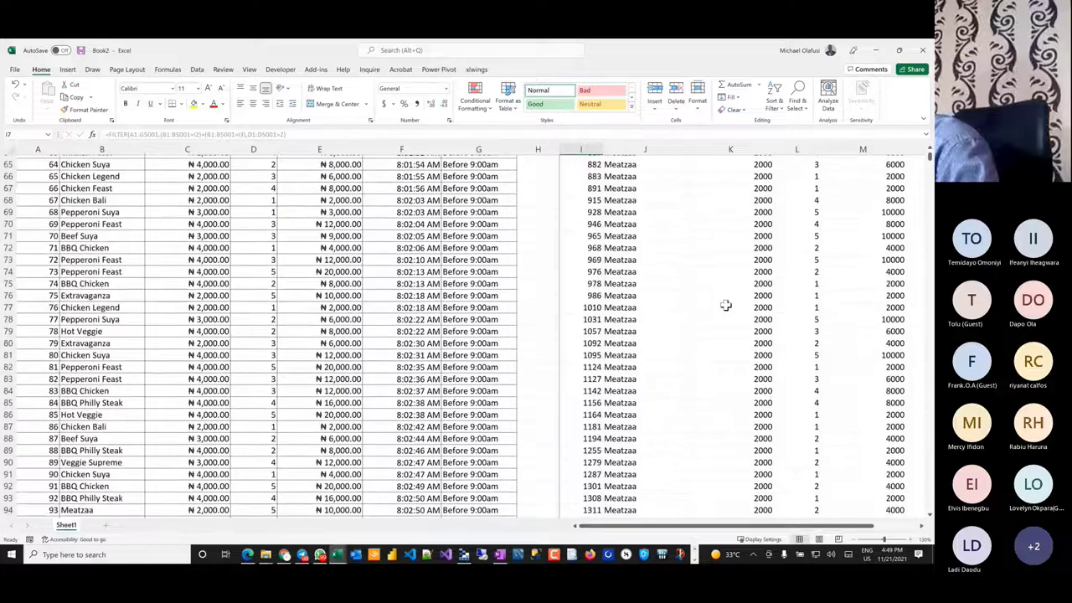
{"action": "scroll", "coordinate": [725, 305], "scroll_direction": "down", "scroll_amount": 20}
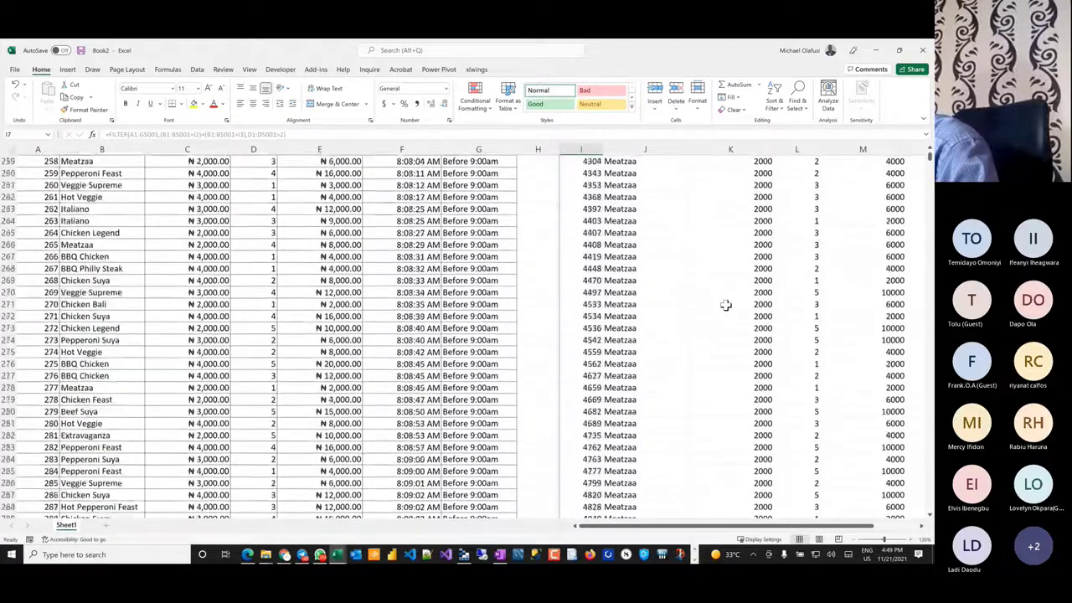
{"action": "scroll", "coordinate": [725, 305], "scroll_direction": "up", "scroll_amount": 20}
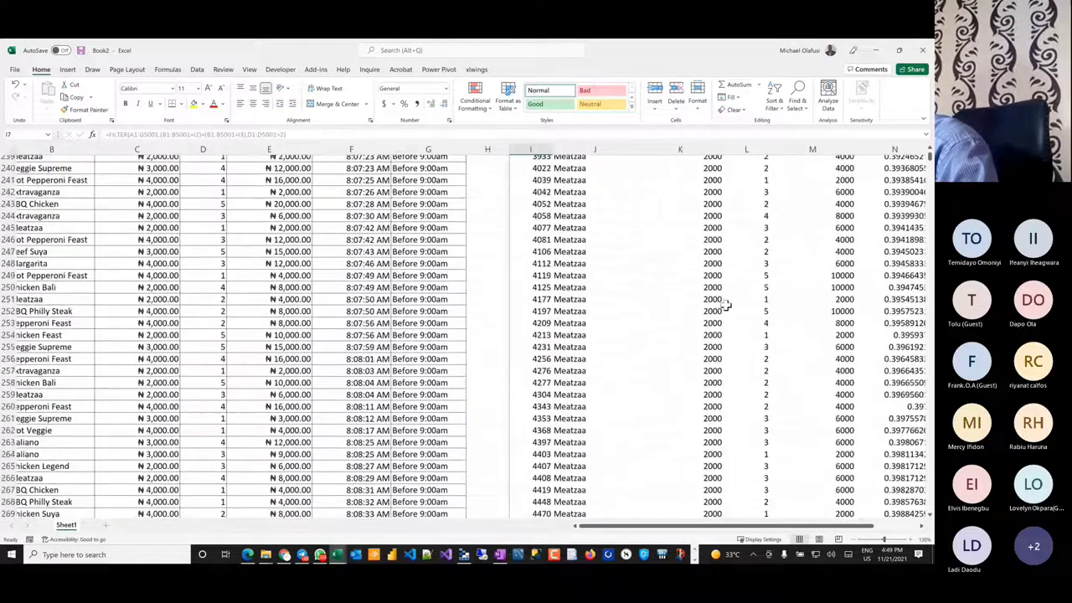
{"action": "scroll", "coordinate": [725, 305], "scroll_direction": "right", "scroll_amount": 2}
{"action": "scroll", "coordinate": [725, 305], "scroll_direction": "up", "scroll_amount": 20}
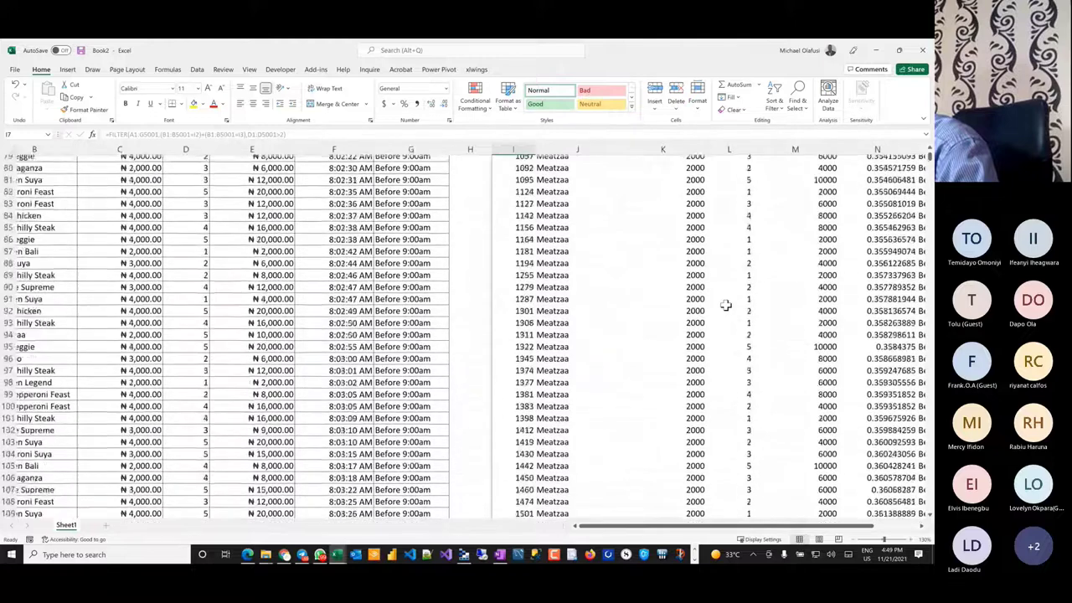
{"action": "scroll", "coordinate": [725, 305], "scroll_direction": "up", "scroll_amount": 9}
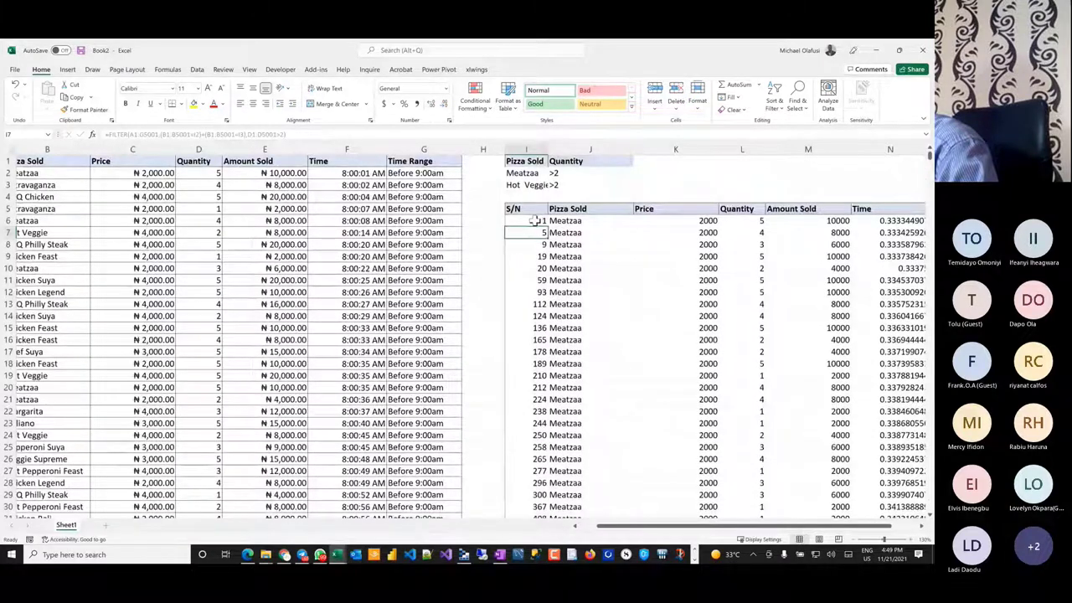
{"action": "left_click", "coordinate": [535, 220]}
{"action": "double_click", "coordinate": [534, 220]}
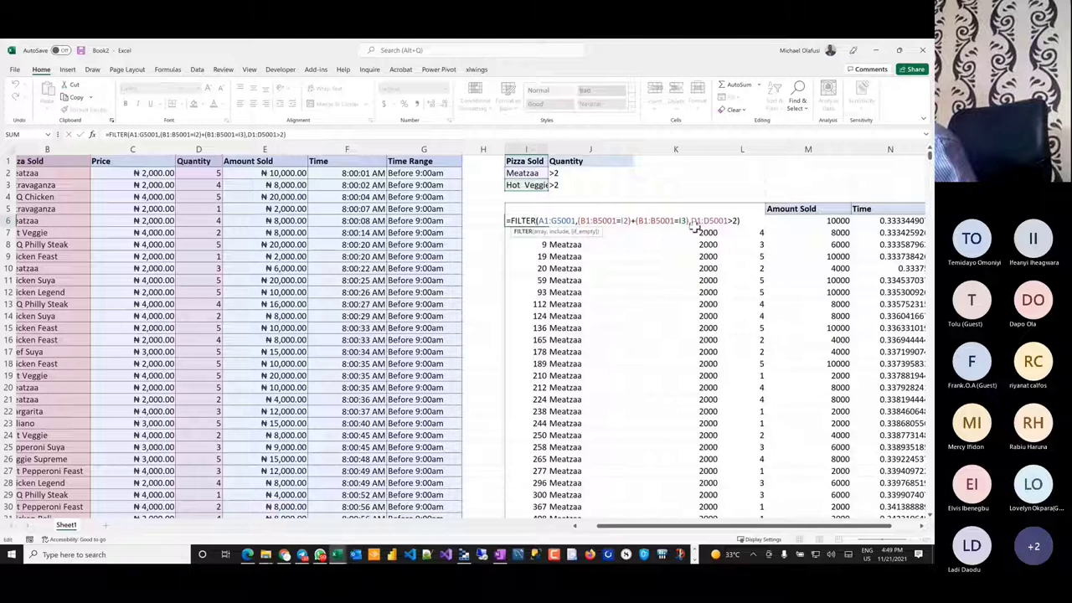
{"action": "key", "text": "ctrl+Return"}
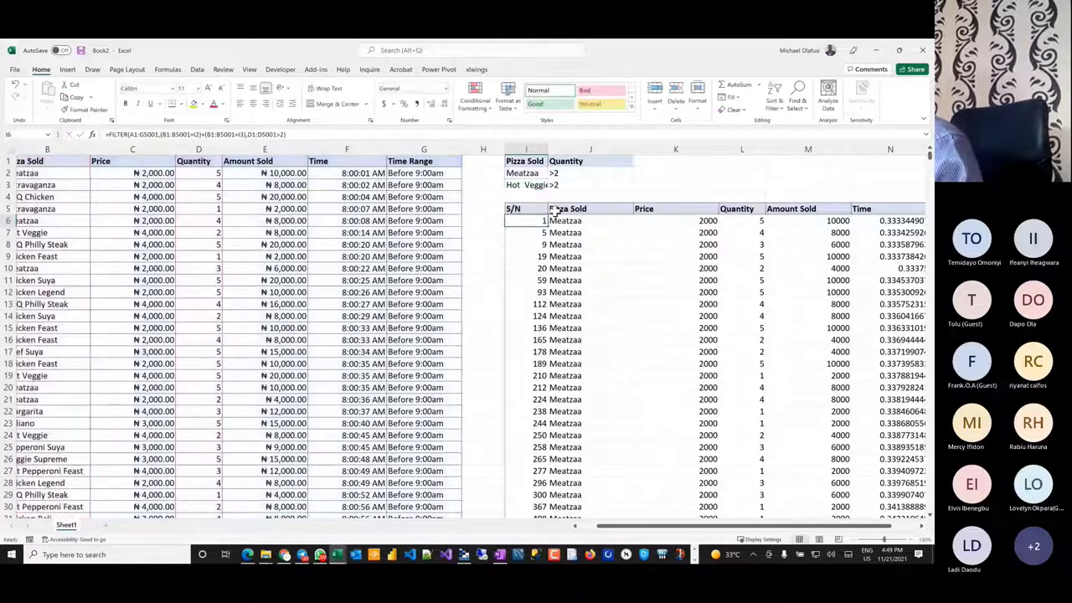
- Fix the I3 criterion to read 'Hot Veggie', then reopen the I6 formula
{"action": "left_click", "coordinate": [528, 185]}
{"action": "double_click", "coordinate": [552, 186]}
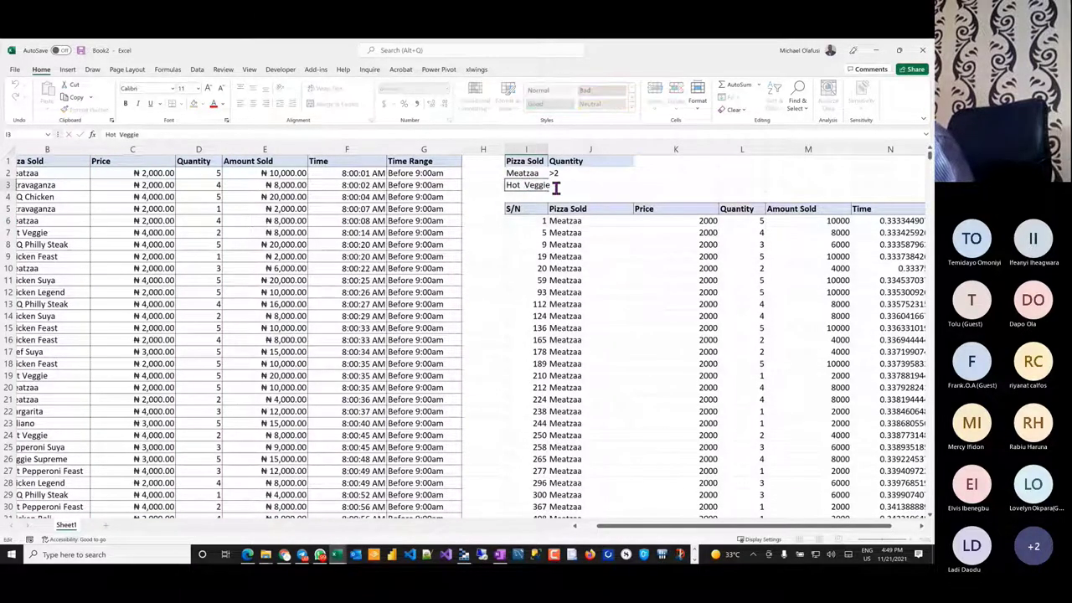
{"action": "key", "text": "Return"}
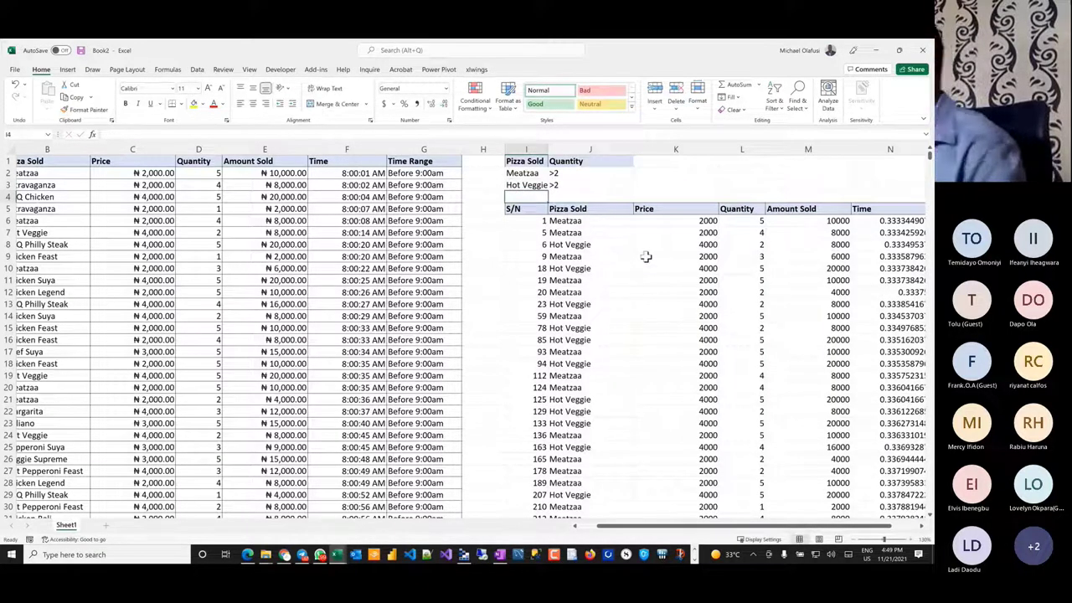
{"action": "left_click", "coordinate": [563, 221]}
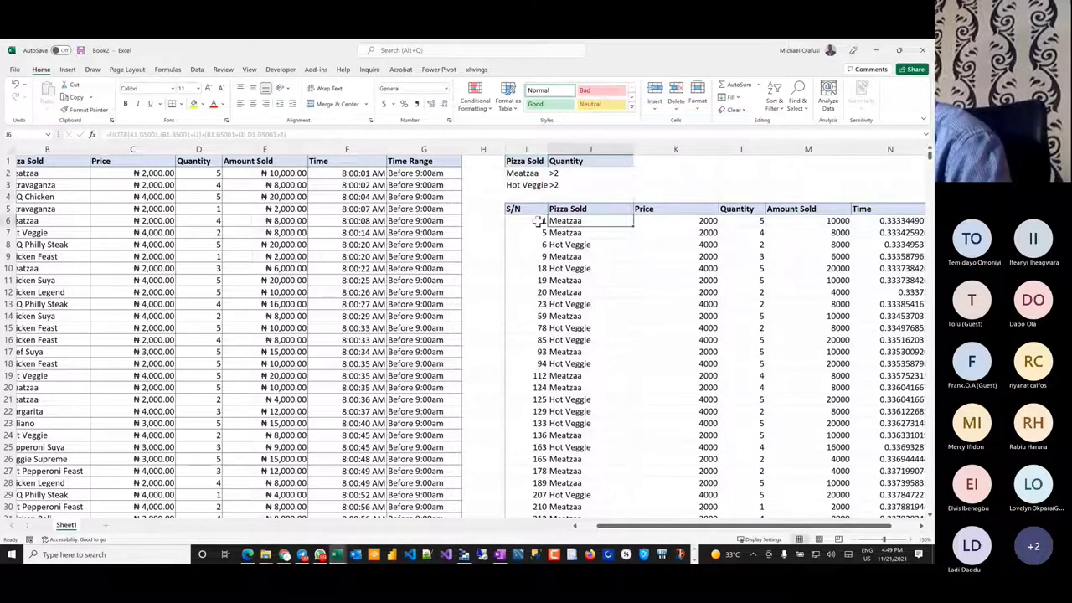
{"action": "double_click", "coordinate": [538, 221]}
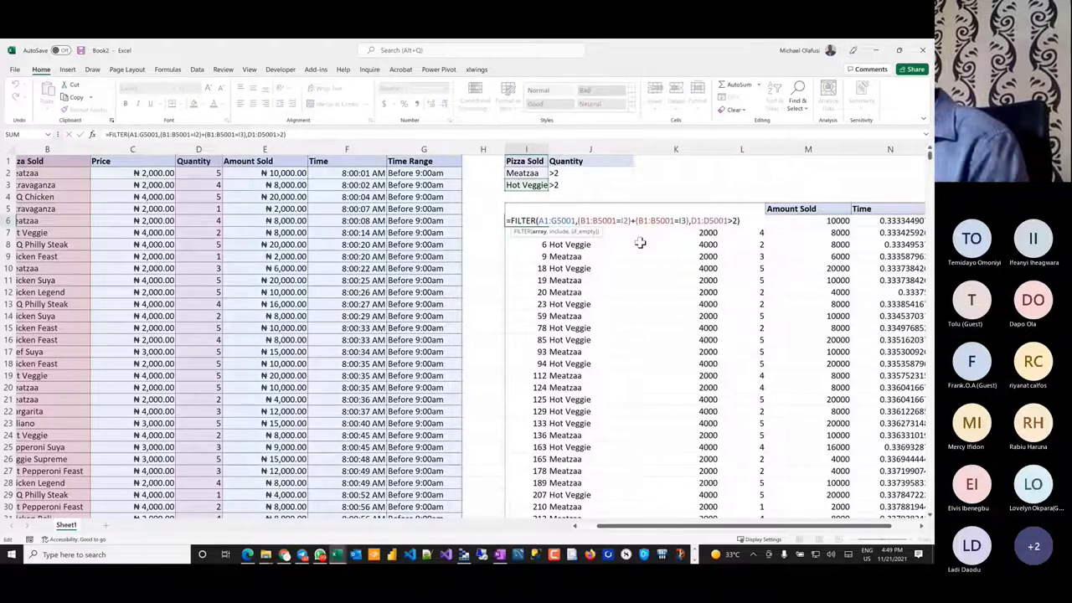
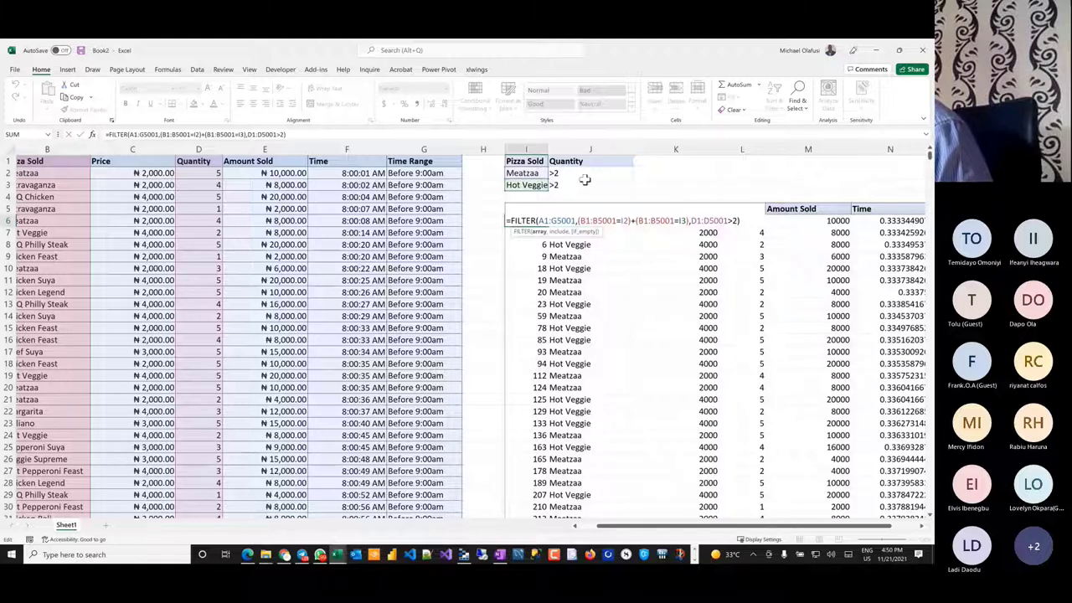
- Commit the I6 FILTER formula, then reopen it and join the two pizza conditions with a plus
{"action": "key", "text": "ctrl+Return"}
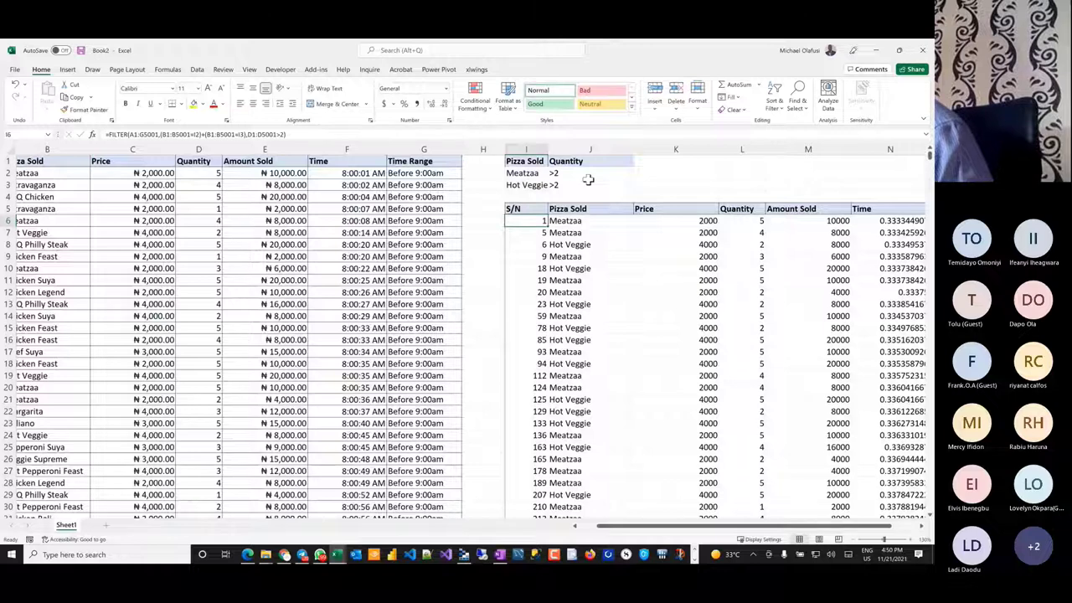
{"action": "double_click", "coordinate": [532, 221]}
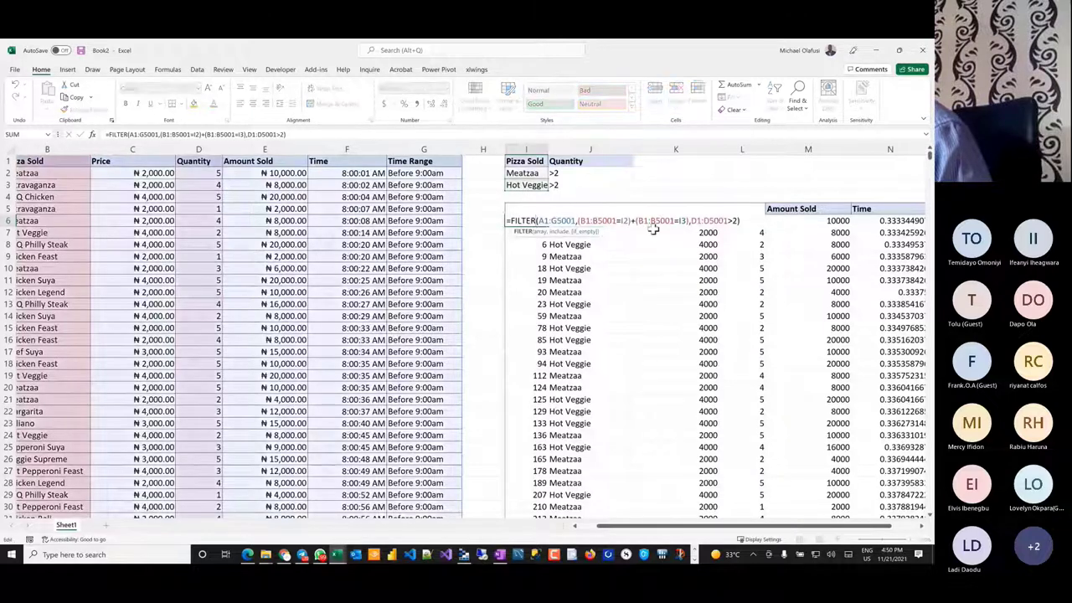
{"action": "left_click_drag", "start_coordinate": [737, 220], "coordinate": [634, 221]}
{"action": "key", "text": "BackSpace"}
{"action": "key", "text": "BackSpace"}
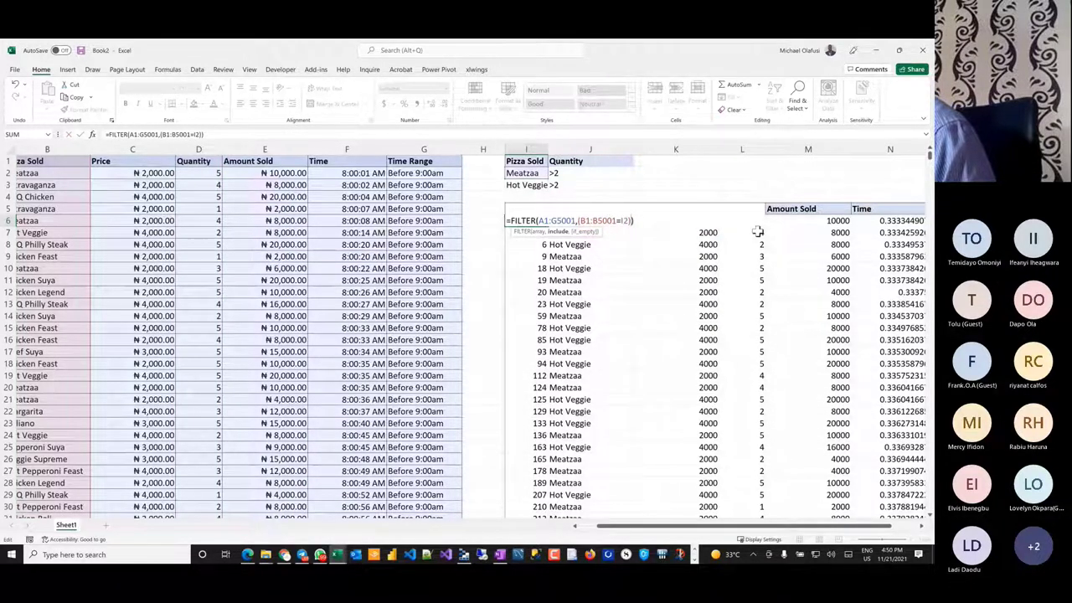
{"action": "key", "text": "ctrl+z"}
{"action": "key", "text": "ctrl+z"}
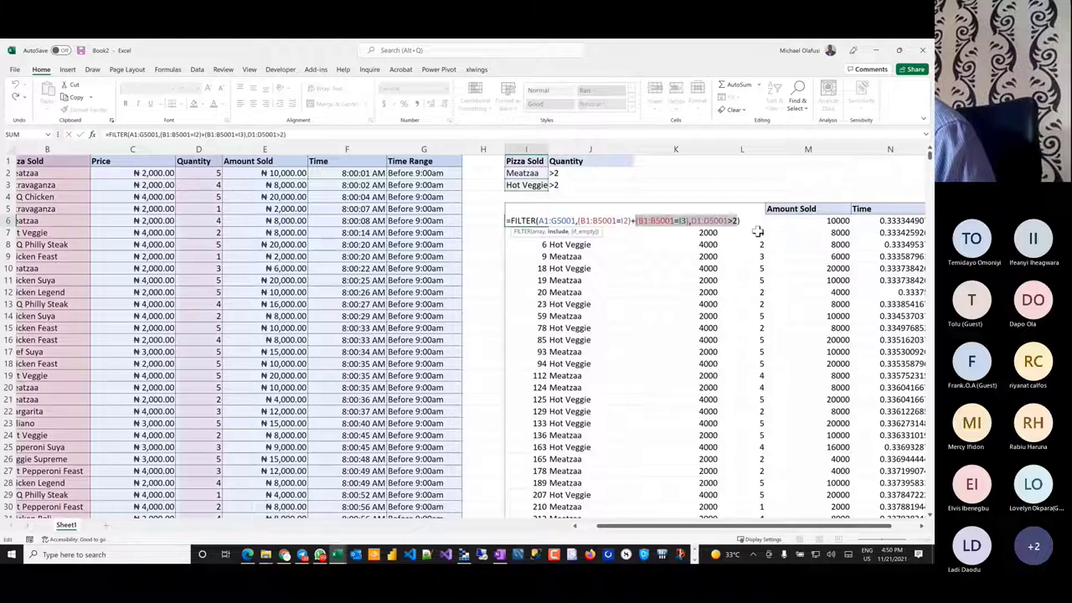
{"action": "left_click", "coordinate": [630, 220]}
{"action": "key", "text": "BackSpace"}
{"action": "type", "text": "+"}
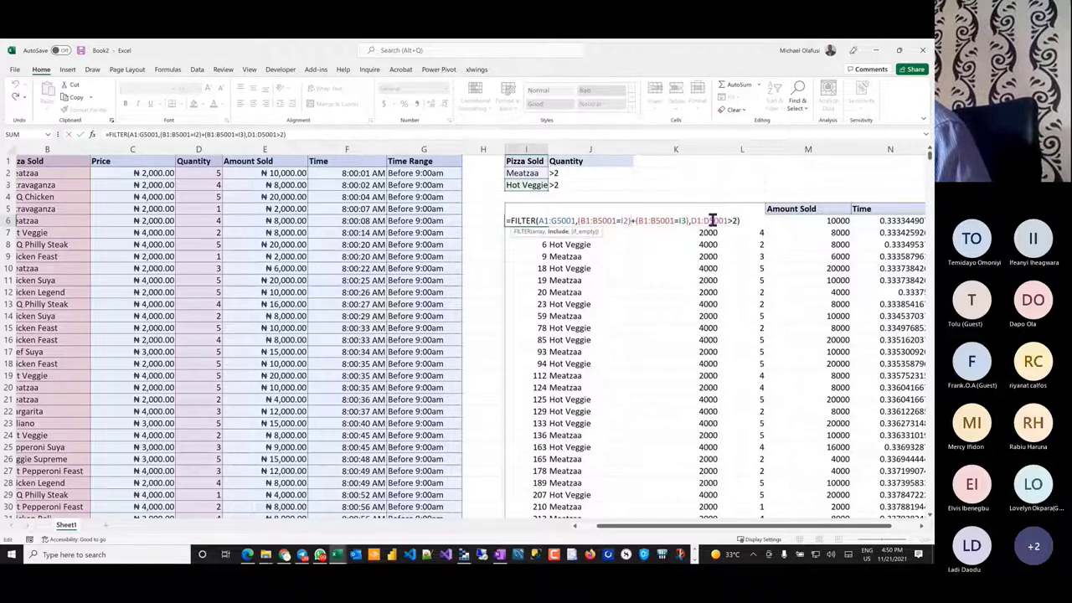
- Delete the D1:D5001>2 quantity test and both pizza conditions, leaving =FILTER(A1:G5001,)
{"action": "left_click_drag", "start_coordinate": [739, 221], "coordinate": [688, 221]}
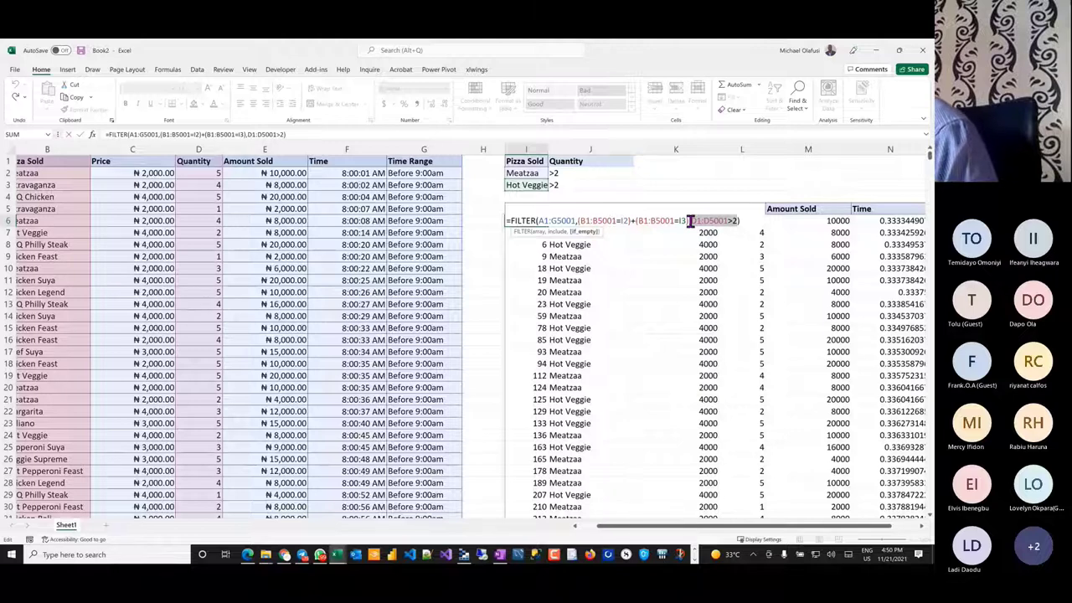
{"action": "key", "text": "BackSpace"}
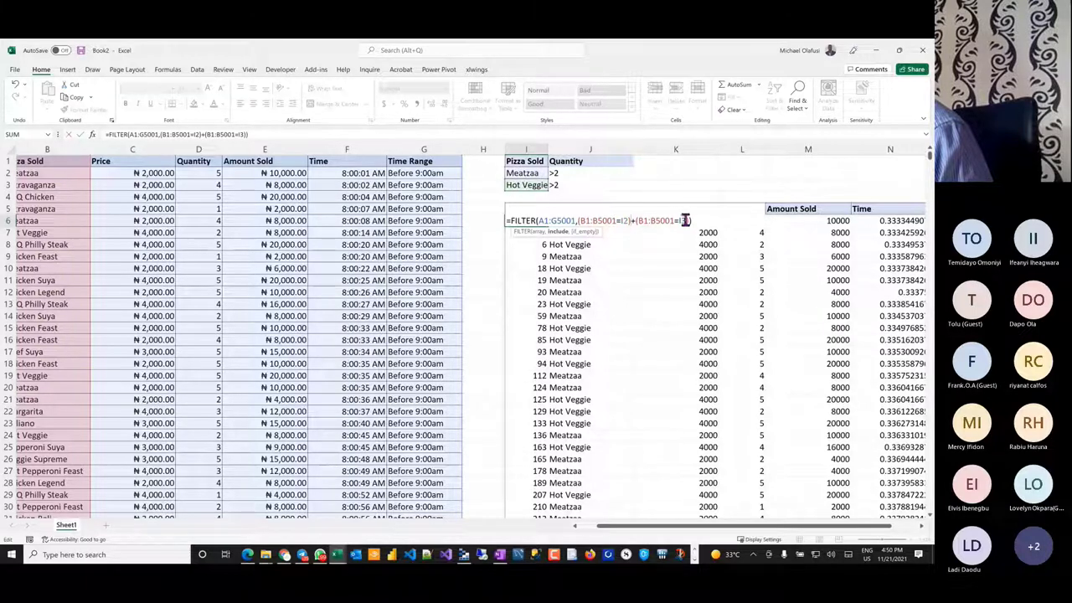
{"action": "left_click", "coordinate": [634, 220]}
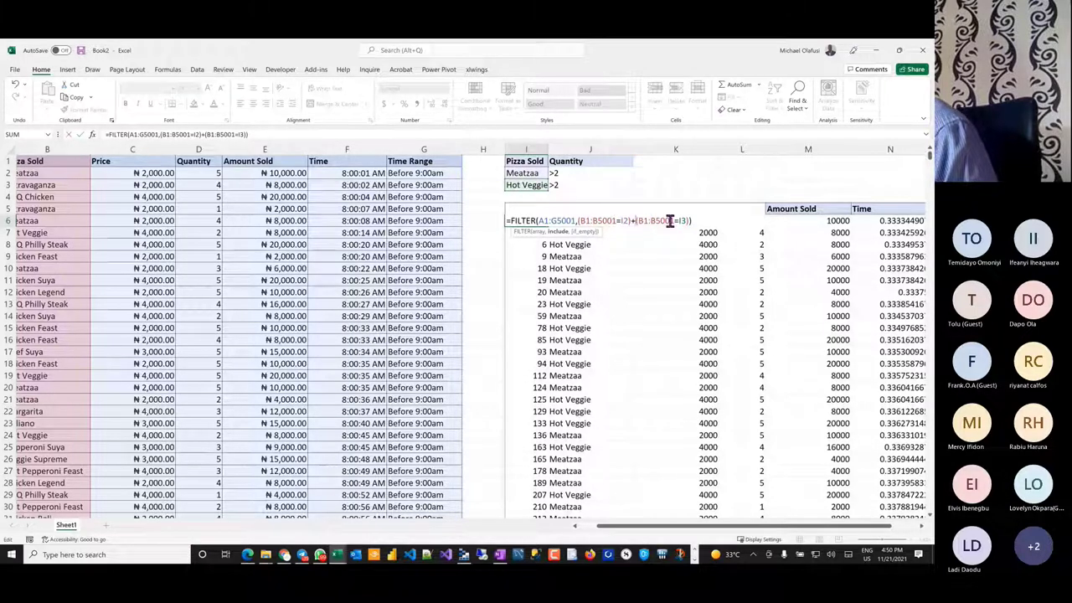
{"action": "key", "text": "BackSpace"}
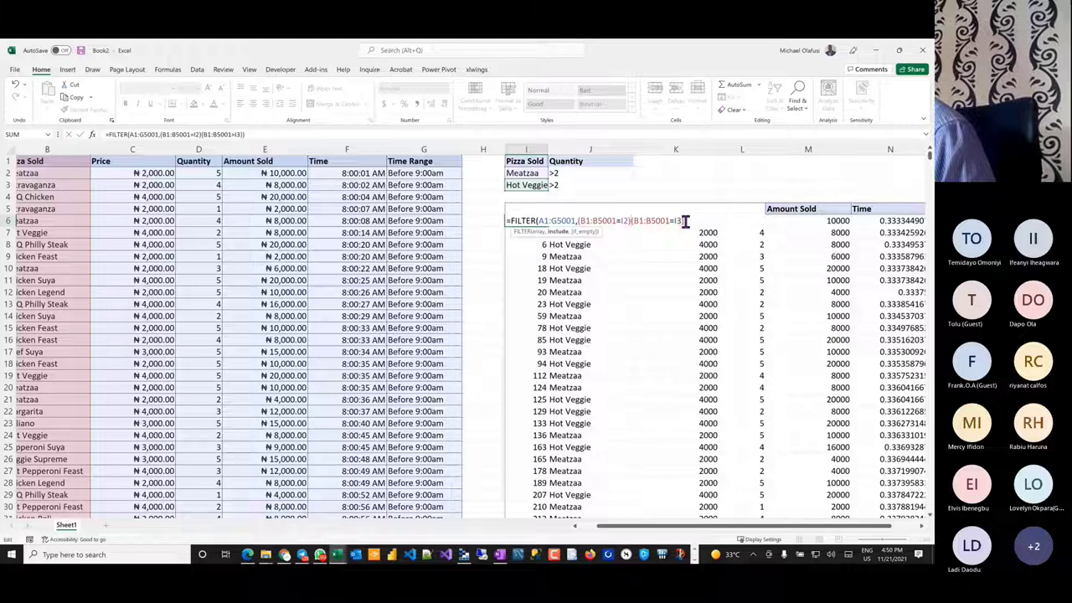
{"action": "left_click_drag", "start_coordinate": [684, 220], "coordinate": [617, 220]}
{"action": "key", "text": "BackSpace"}
{"action": "key", "text": "BackSpace"}
{"action": "key", "text": "BackSpace"}
{"action": "key", "text": "BackSpace"}
{"action": "key", "text": "BackSpace"}
{"action": "key", "text": "BackSpace"}
{"action": "key", "text": "BackSpace"}
{"action": "key", "text": "BackSpace"}
{"action": "key", "text": "BackSpace"}
{"action": "key", "text": "BackSpace"}
{"action": "key", "text": "BackSpace"}
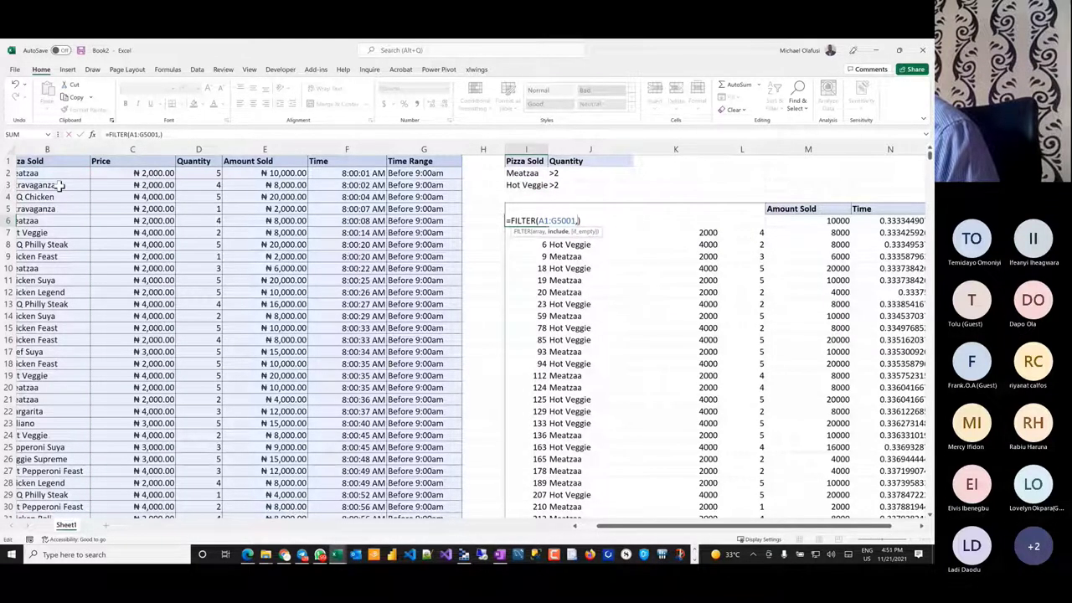
- Build the include argument as (B1:B5001=I2)*( so rows must match Meatzaa in I2
{"action": "scroll", "coordinate": [59, 184], "scroll_direction": "left", "scroll_amount": 1}
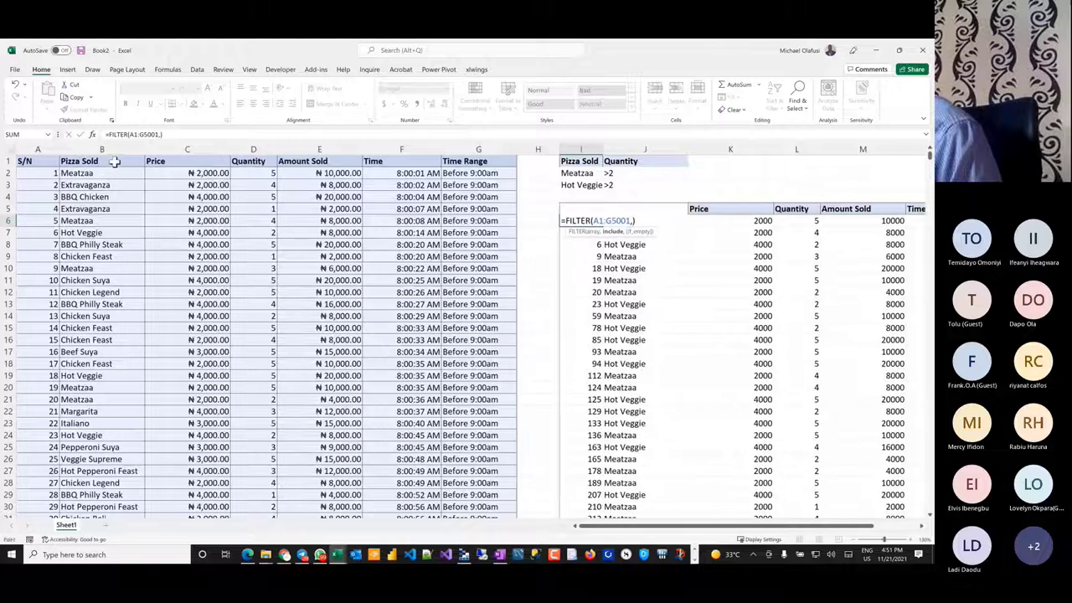
{"action": "left_click", "coordinate": [115, 161]}
{"action": "key", "text": "ctrl+shift+Down"}
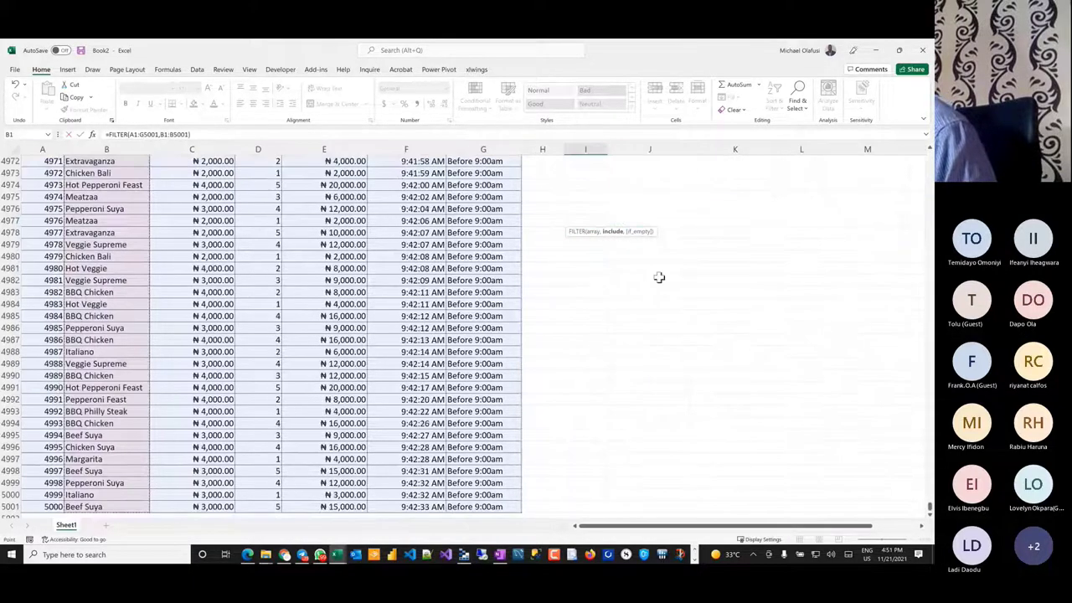
{"action": "left_click", "coordinate": [931, 515]}
{"action": "key", "text": "ctrl+BackSpace"}
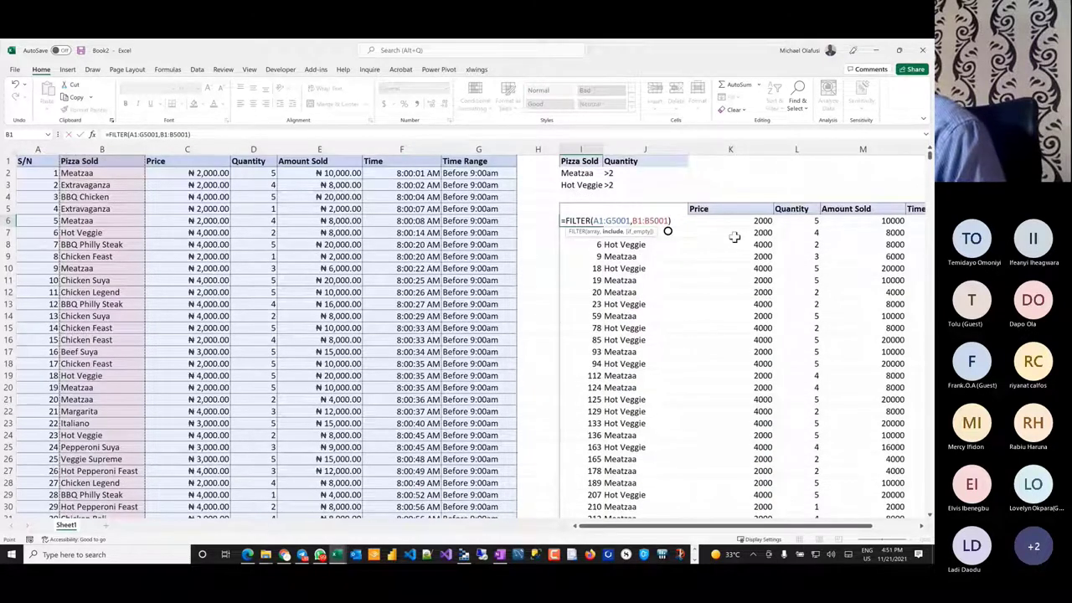
{"action": "type", "text": "+"}
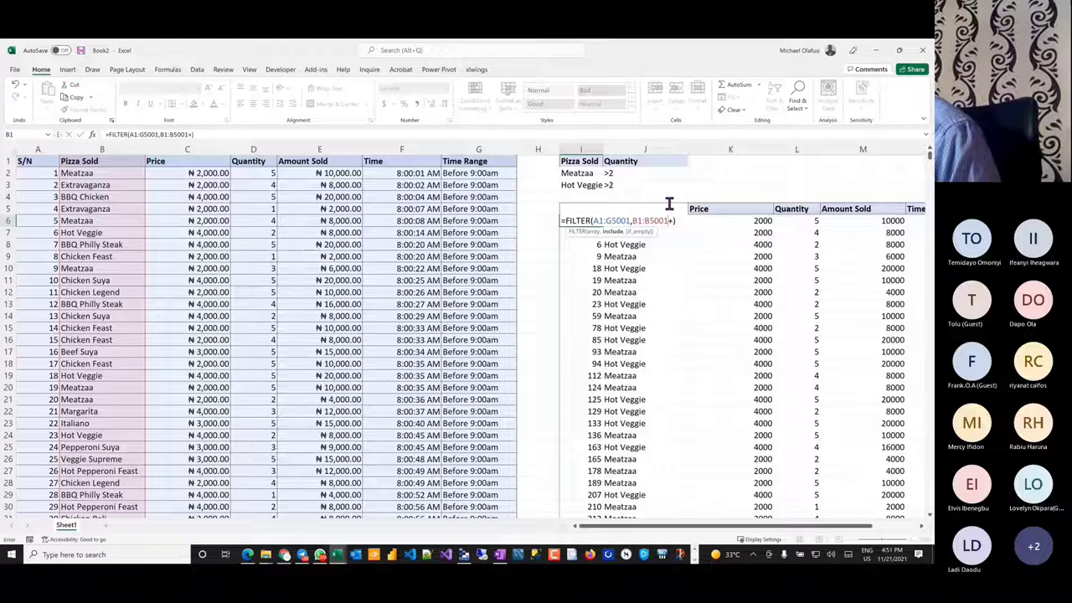
{"action": "left_click", "coordinate": [573, 173]}
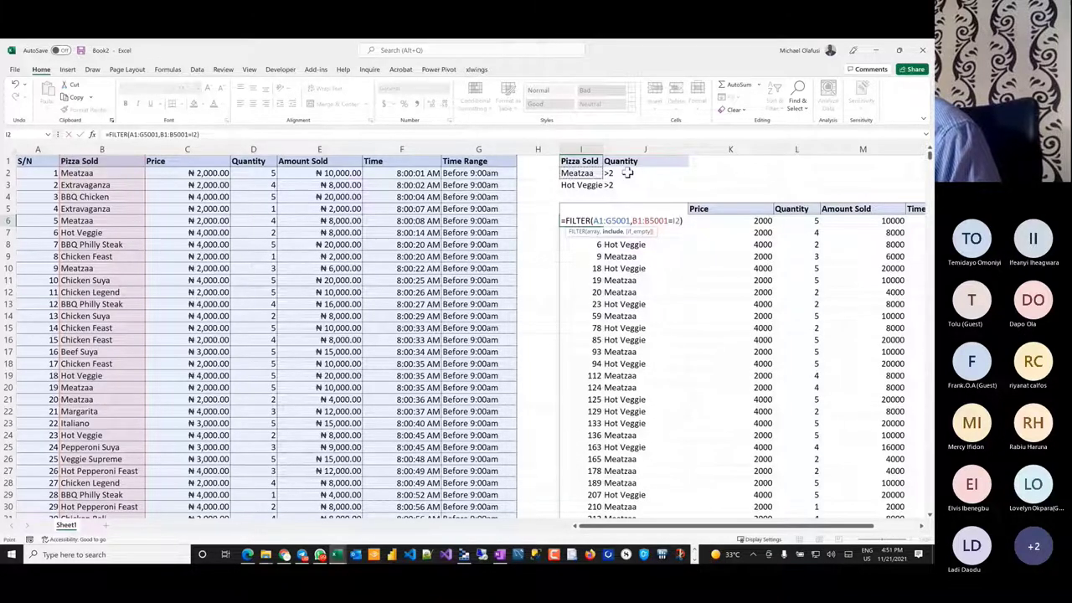
{"action": "left_click", "coordinate": [632, 220]}
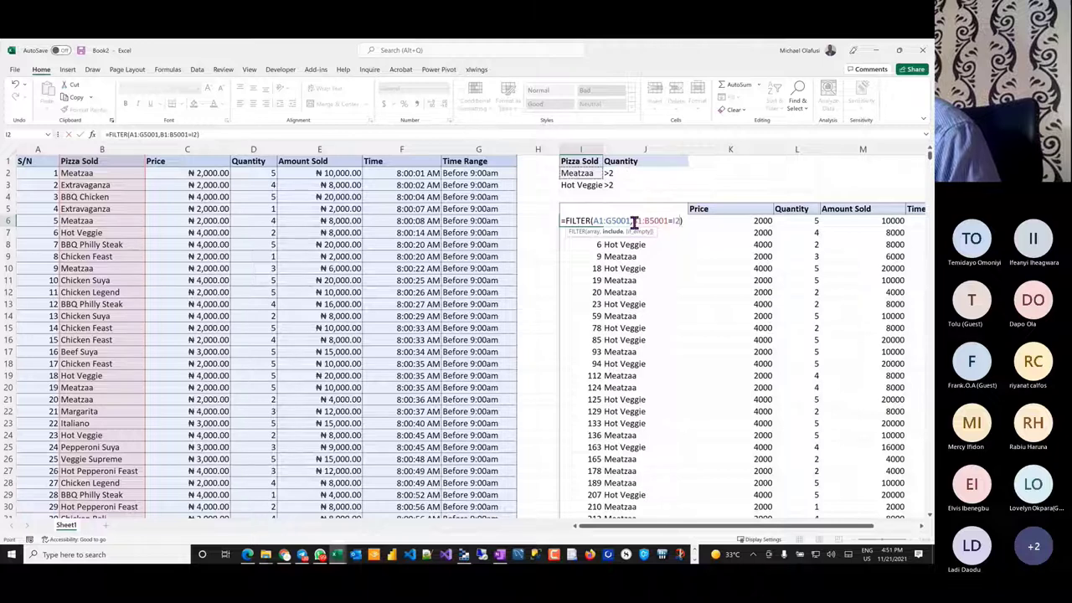
{"action": "type", "text": "("}
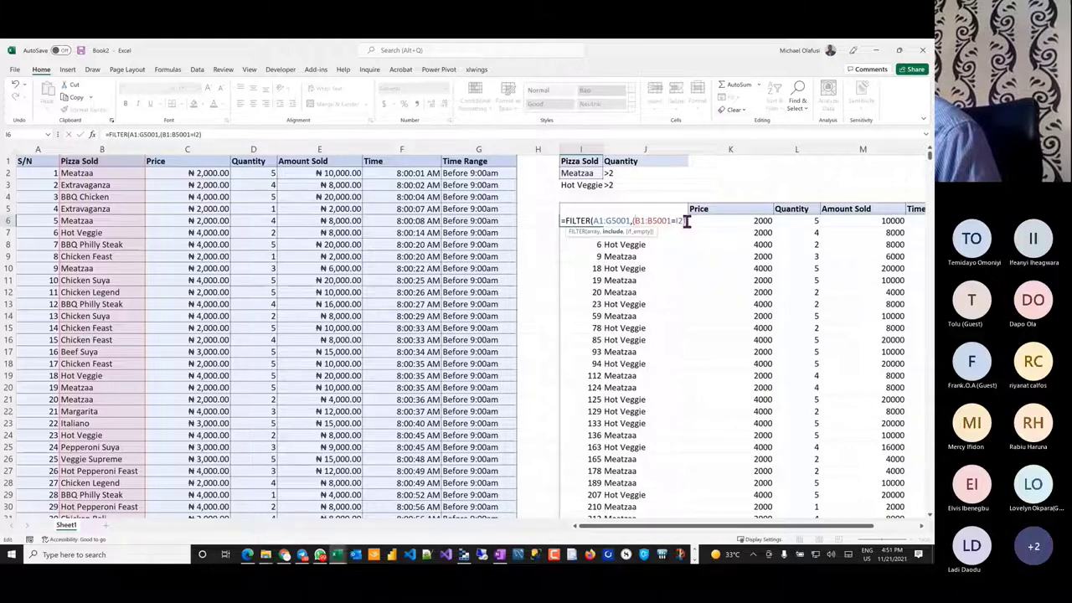
{"action": "type", "text": ")*"}
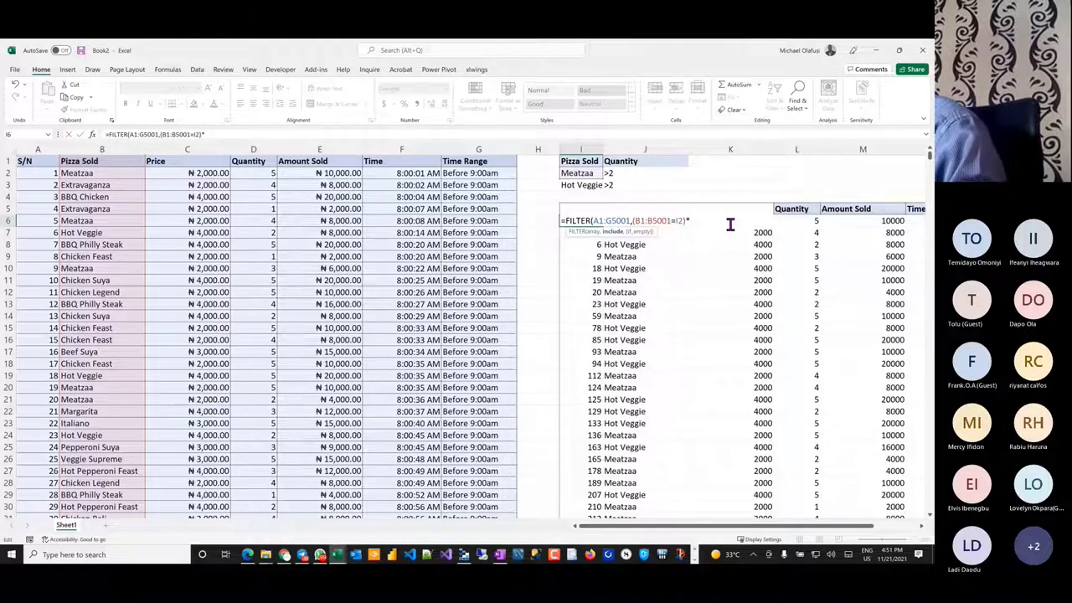
- Add the condition (D1:D5001>2) after the Meatzaa test, then start another multiplied condition
{"action": "type", "text": "("}
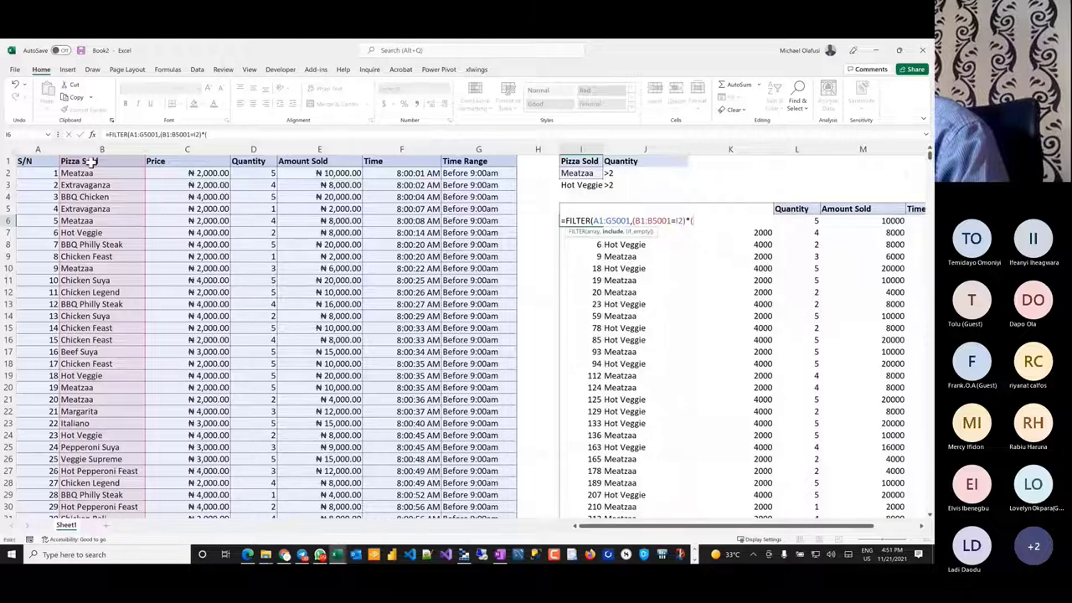
{"action": "left_click", "coordinate": [91, 162]}
{"action": "key", "text": "ctrl+shift+Down"}
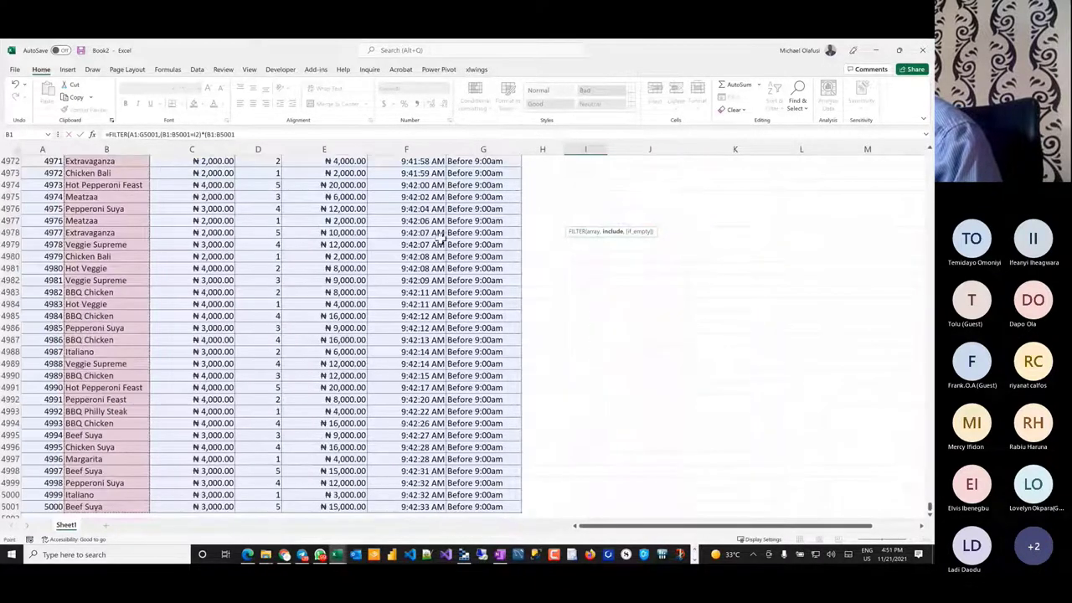
{"action": "left_click", "coordinate": [649, 291]}
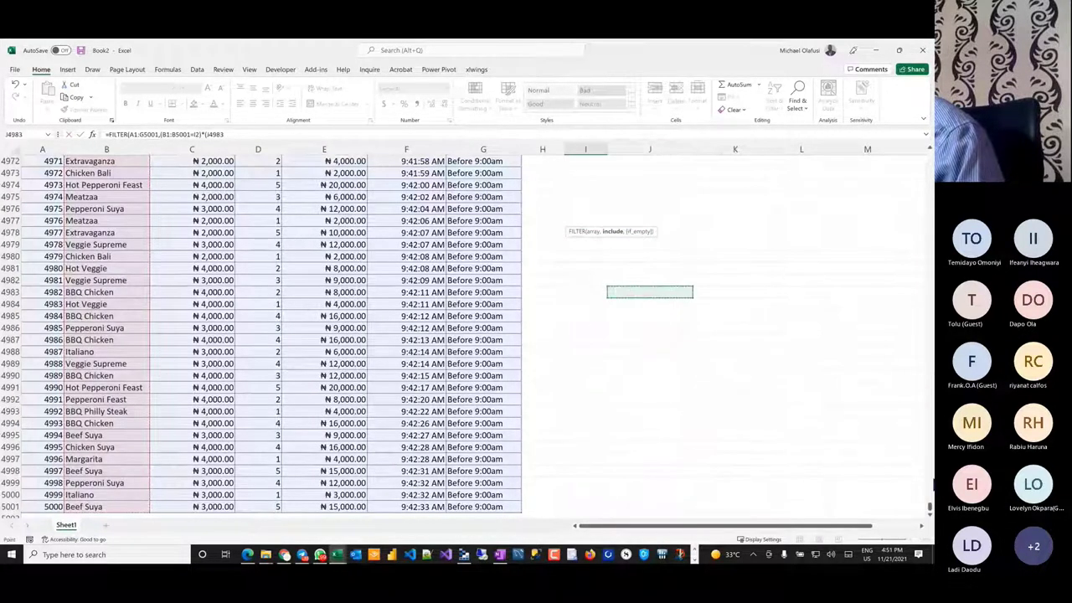
{"action": "left_click", "coordinate": [929, 507]}
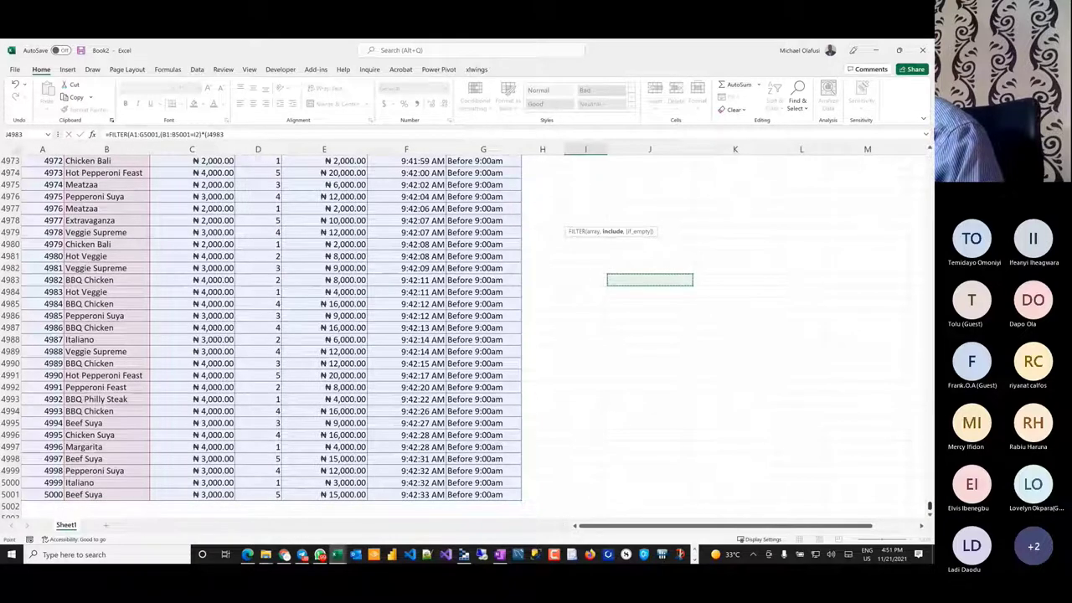
{"action": "left_click_drag", "start_coordinate": [928, 507], "coordinate": [903, 154]}
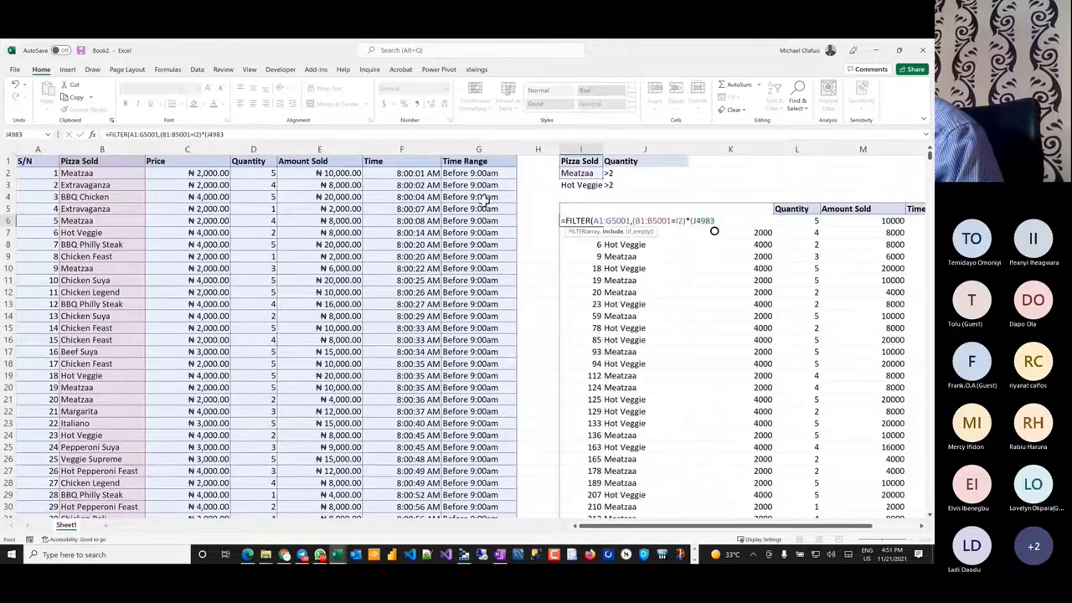
{"action": "left_click", "coordinate": [241, 163]}
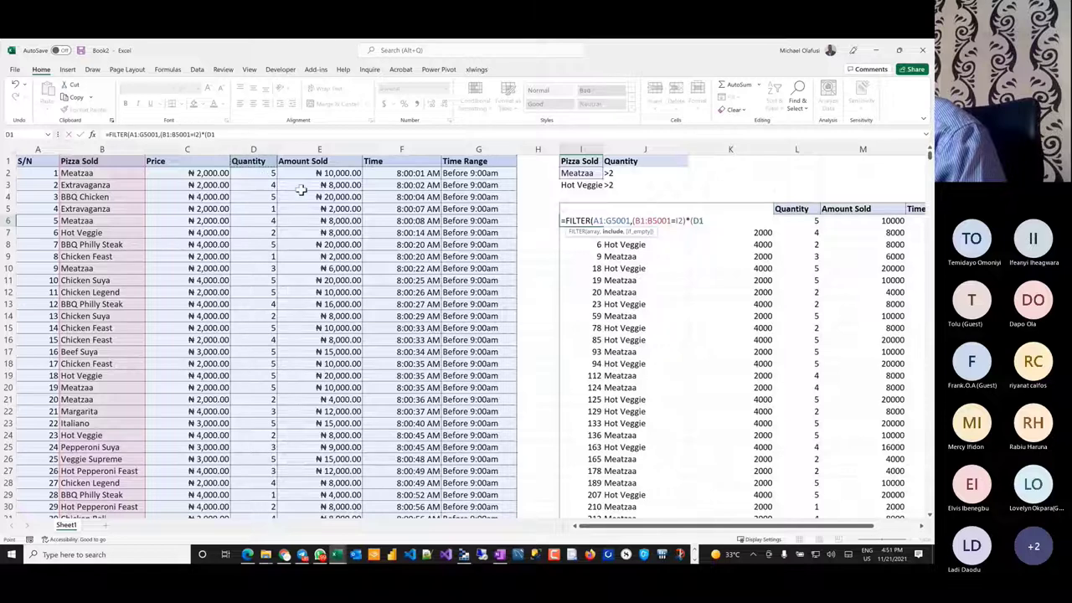
{"action": "key", "text": "ctrl+shift+Down"}
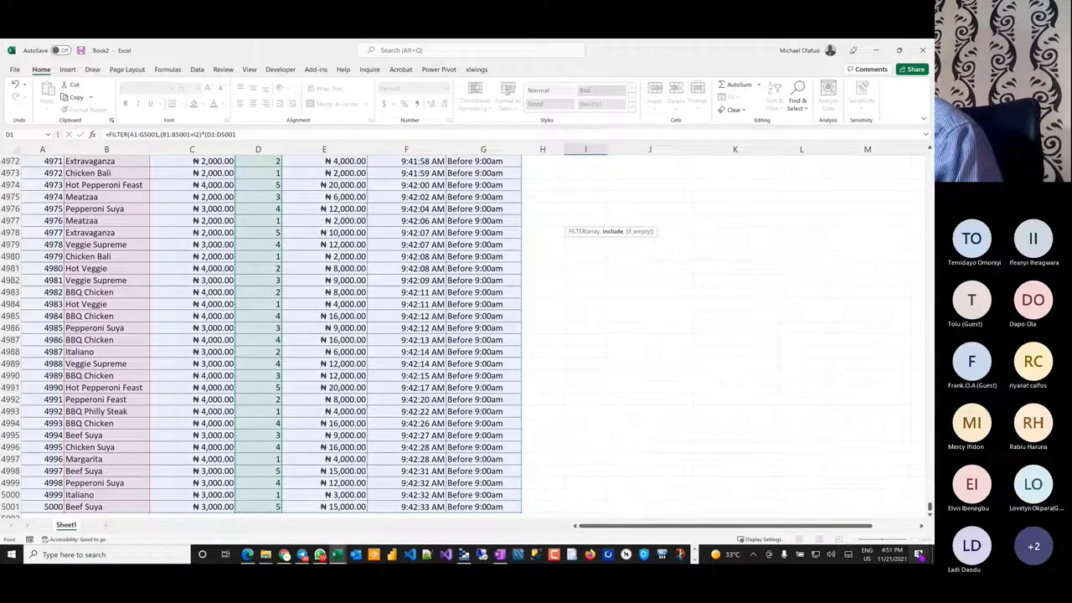
{"action": "left_click", "coordinate": [929, 512]}
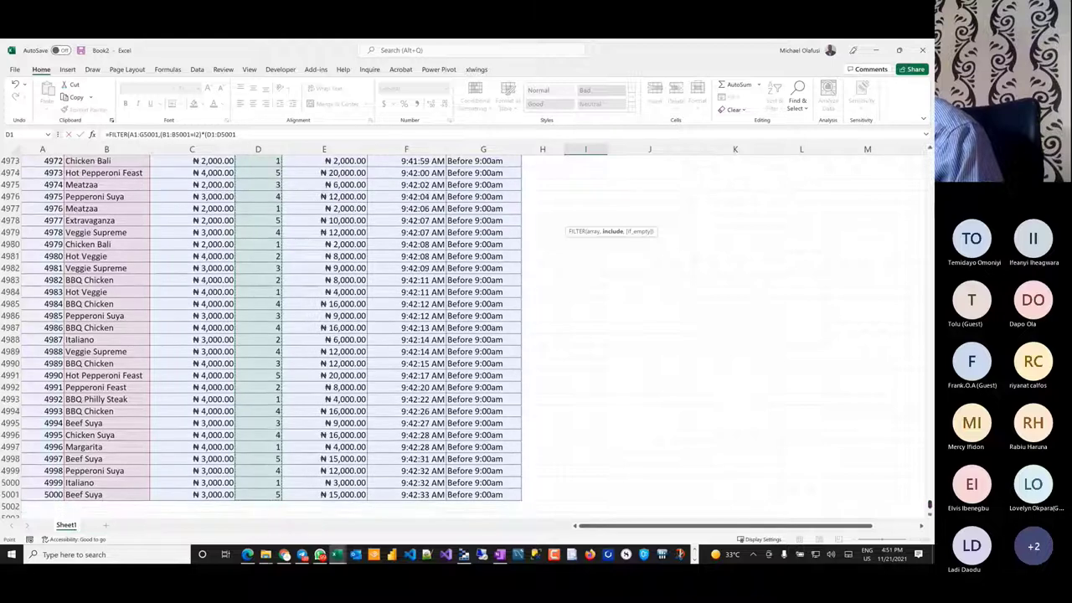
{"action": "left_click_drag", "start_coordinate": [929, 503], "coordinate": [929, 186]}
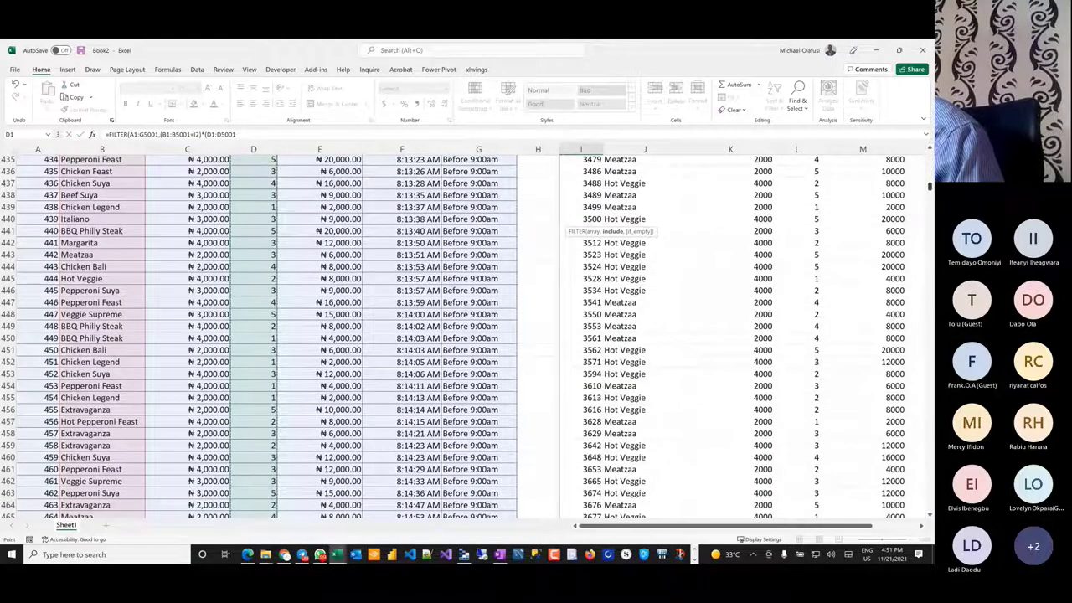
{"action": "left_click_drag", "start_coordinate": [930, 148], "coordinate": [859, 187]}
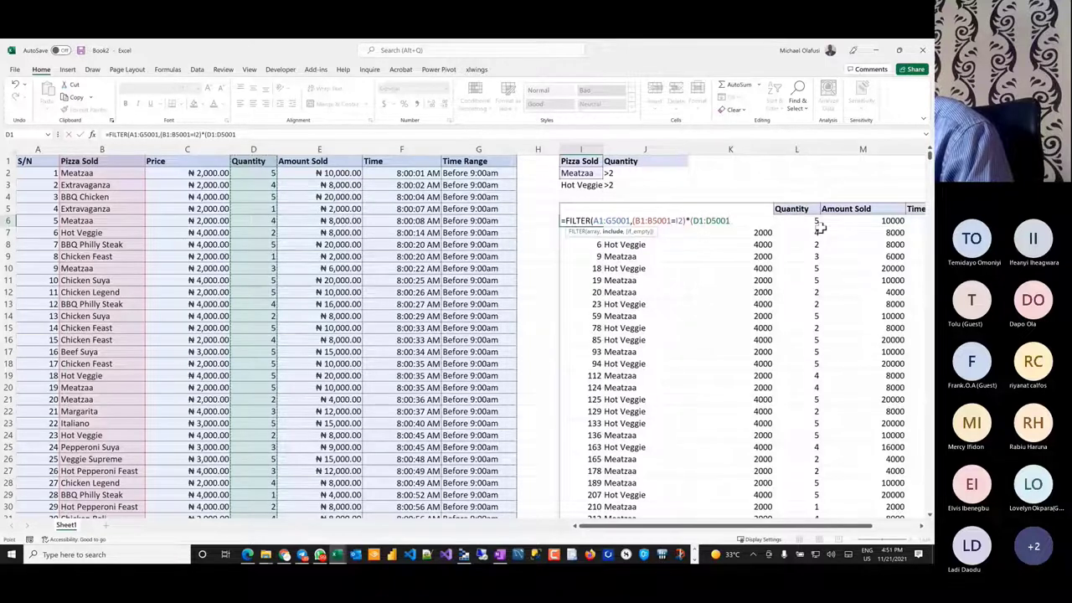
{"action": "type", "text": ">2)*("}
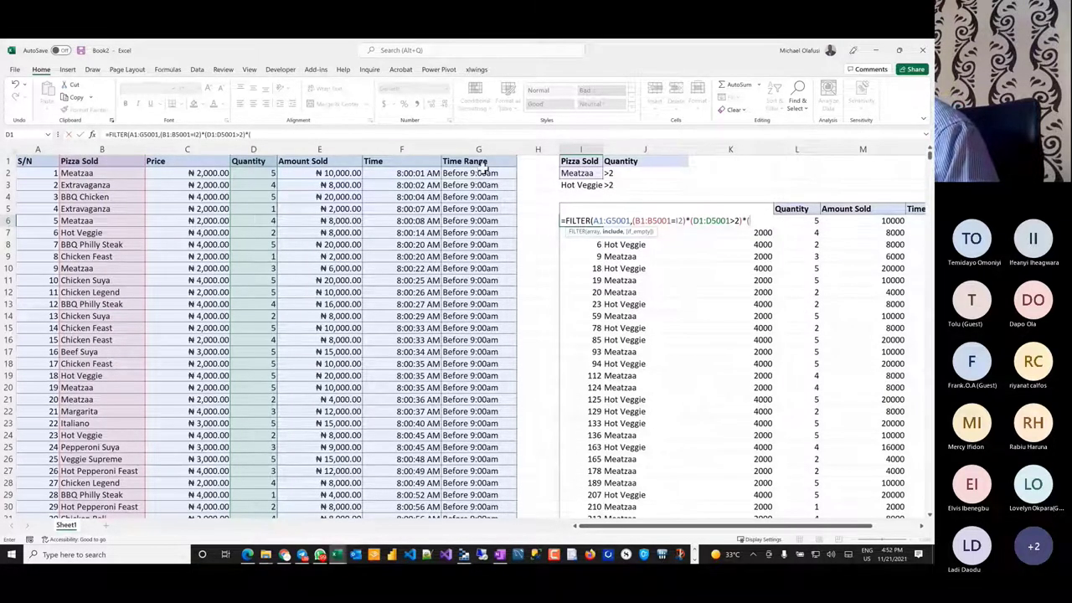
- Append time conditions F1:F5001>=8:30 and F1:F5001<=9:00 to the FILTER formula
{"action": "left_click", "coordinate": [403, 162]}
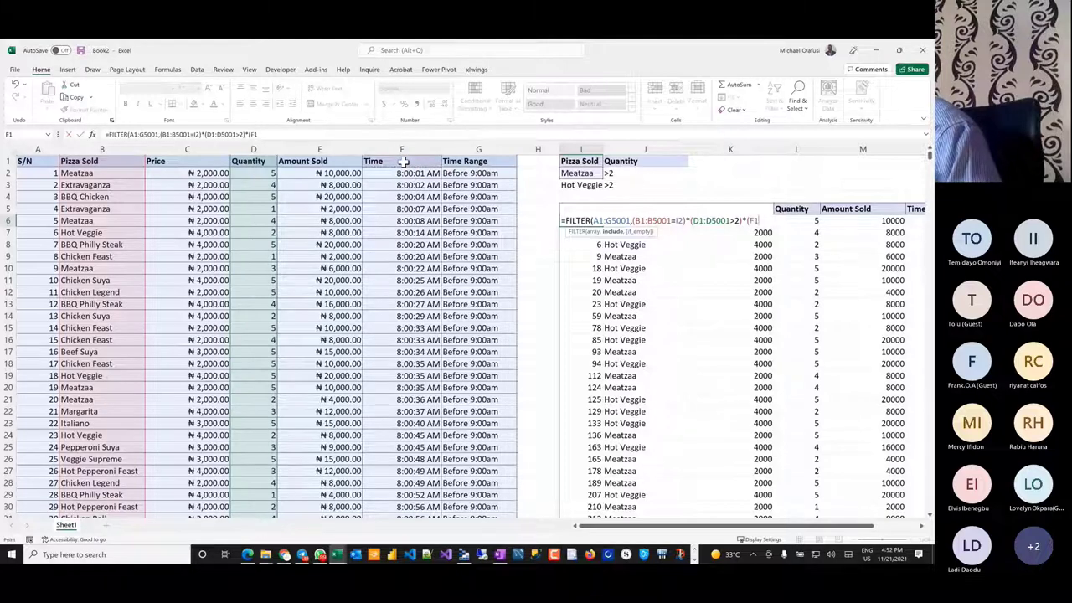
{"action": "key", "text": "ctrl+shift+Down"}
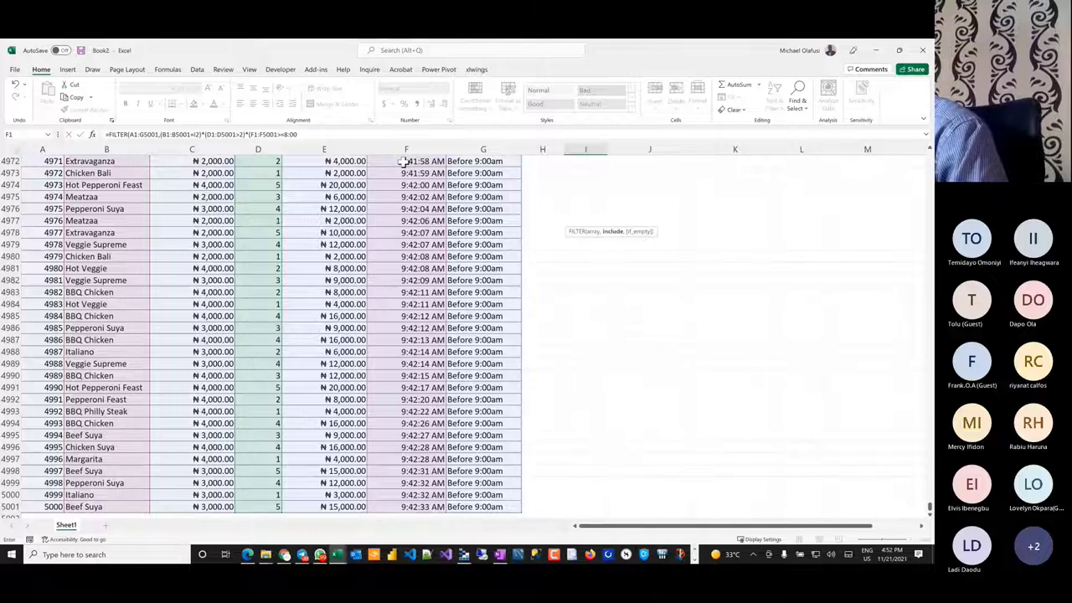
{"action": "type", "text": "30"}
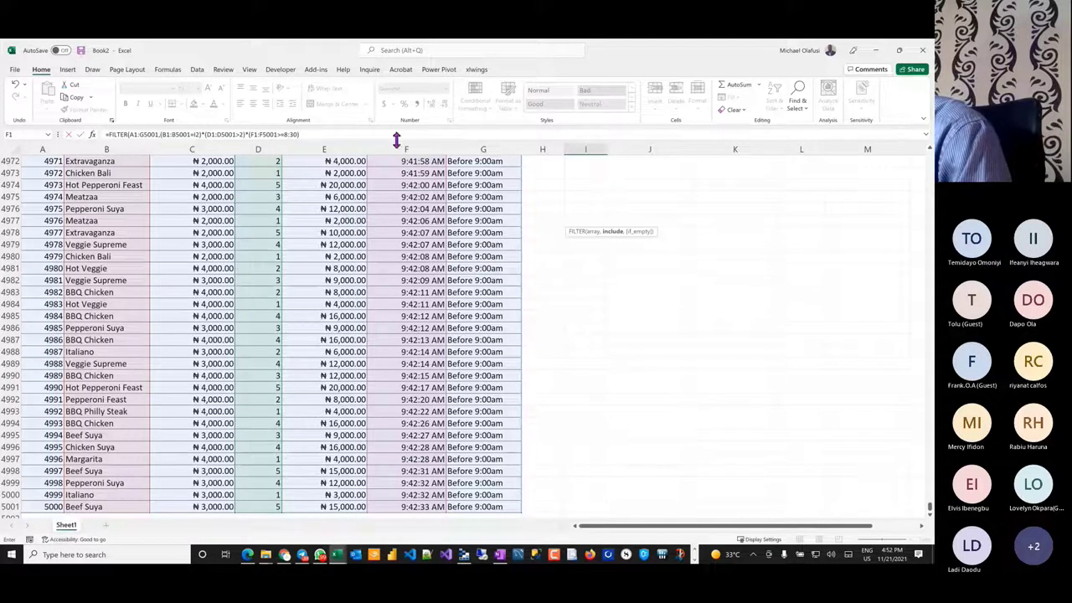
{"action": "left_click_drag", "start_coordinate": [246, 134], "coordinate": [341, 136]}
{"action": "key", "text": "ctrl+c"}
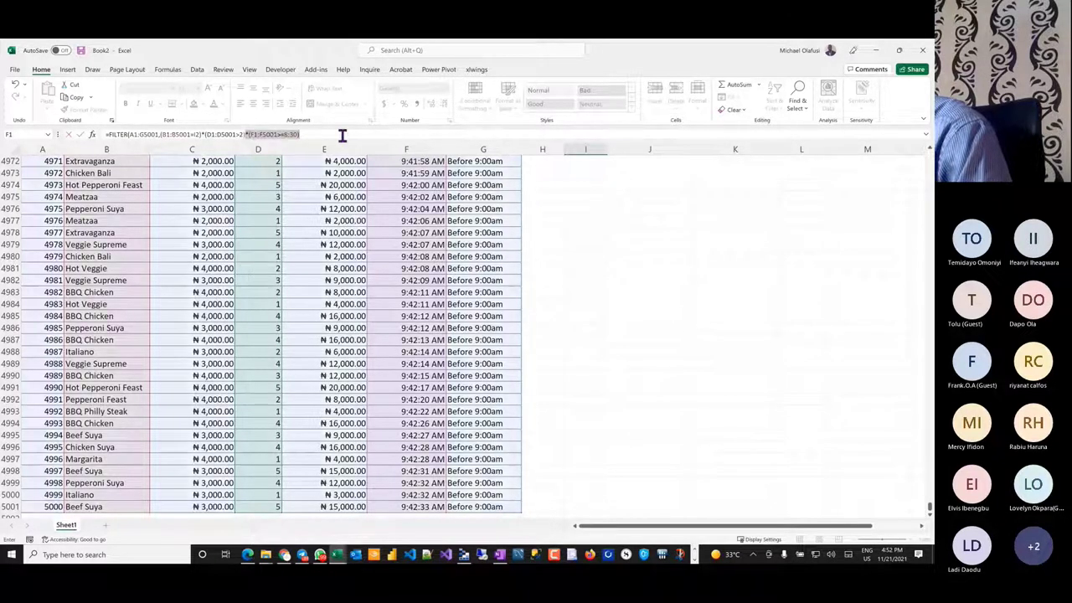
{"action": "left_click", "coordinate": [332, 135]}
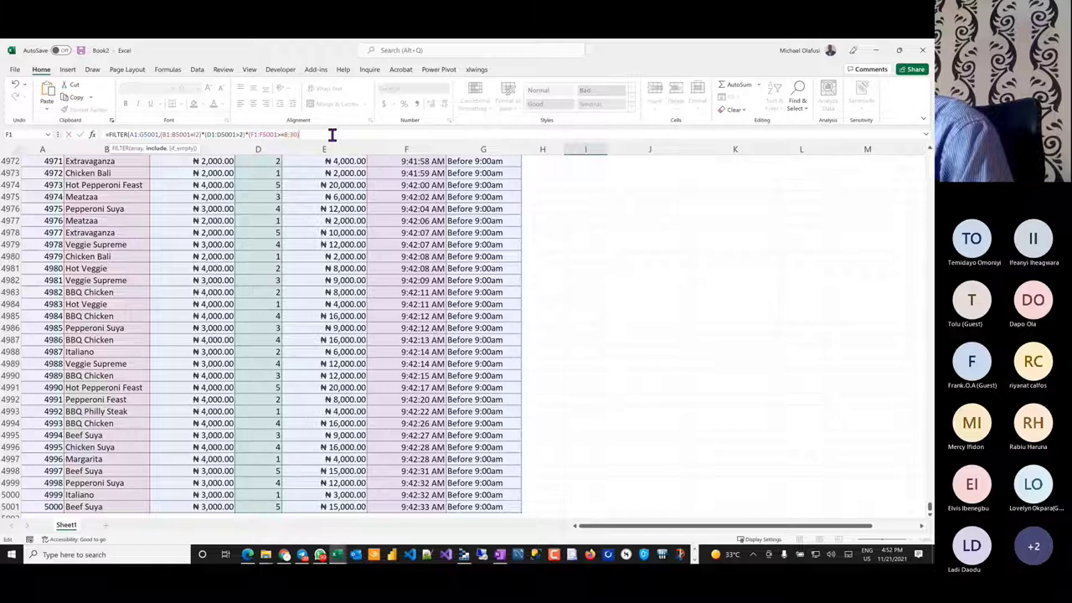
{"action": "key", "text": "ctrl+v"}
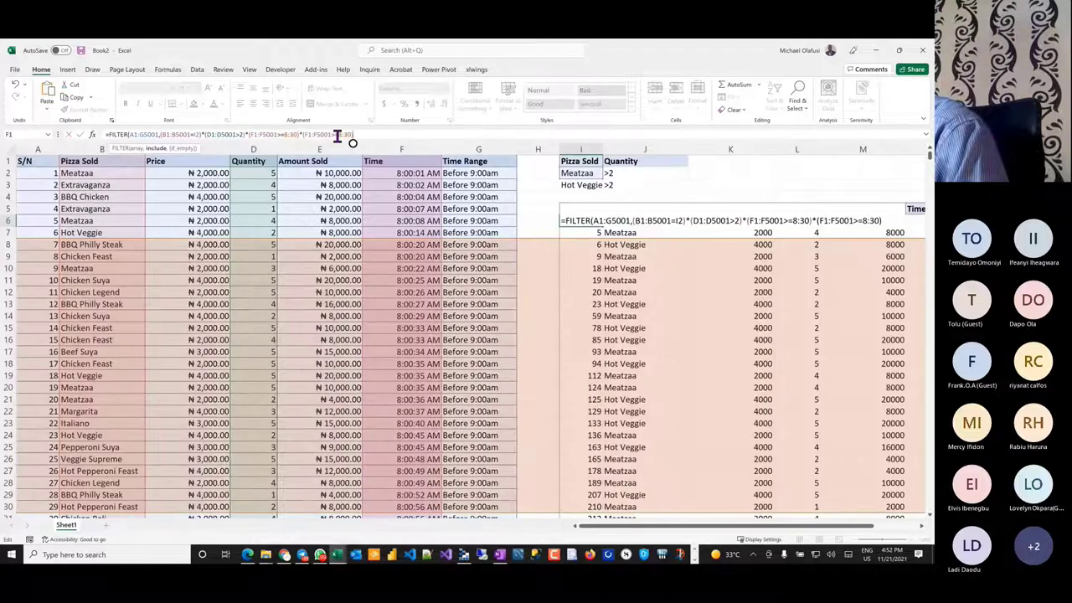
{"action": "left_click", "coordinate": [336, 135]}
{"action": "key", "text": "BackSpace"}
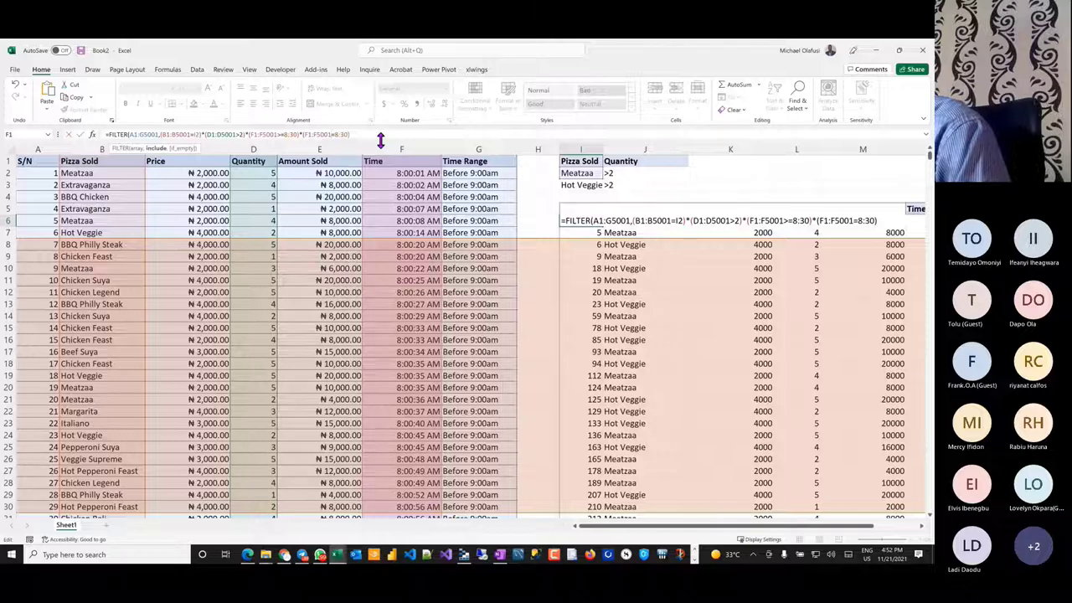
{"action": "type", "text": ","}
{"action": "key", "text": "BackSpace"}
{"action": "type", "text": "<"}
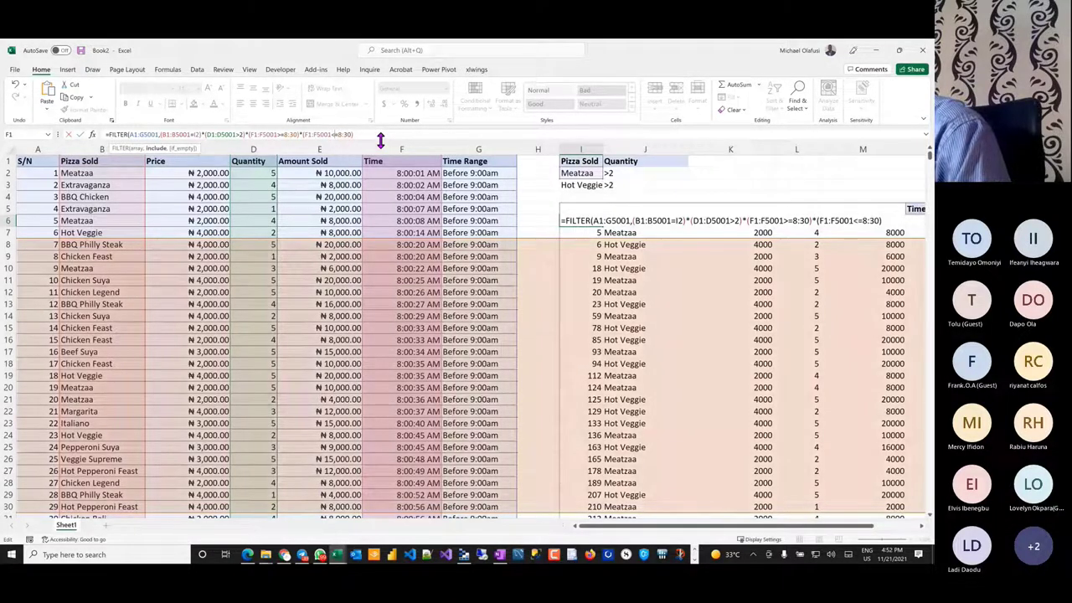
{"action": "left_click", "coordinate": [341, 134]}
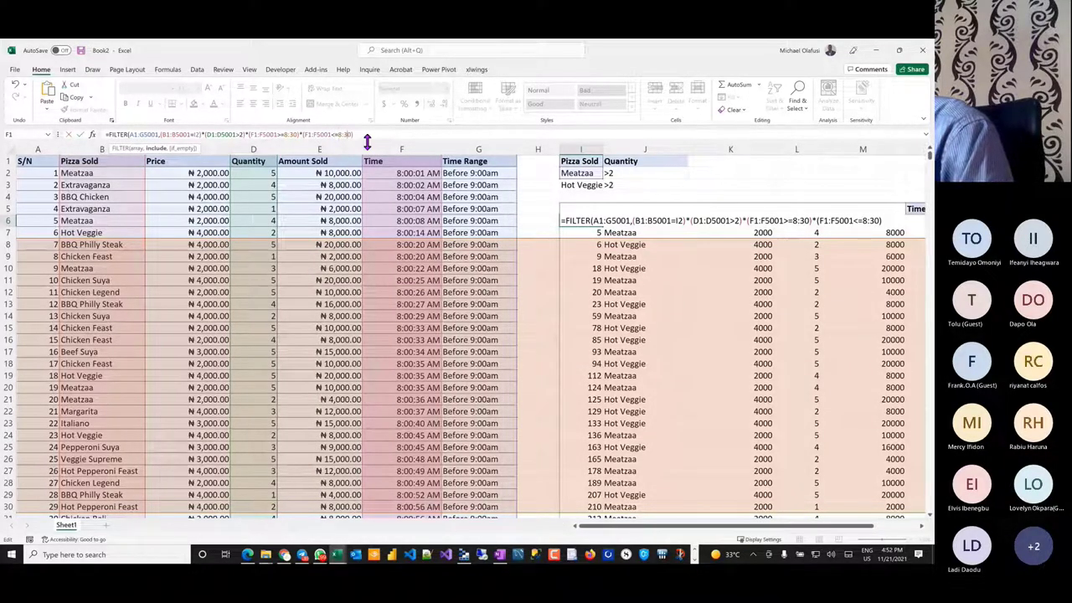
{"action": "key", "text": "Delete"}
{"action": "key", "text": "Delete"}
{"action": "key", "text": "BackSpace"}
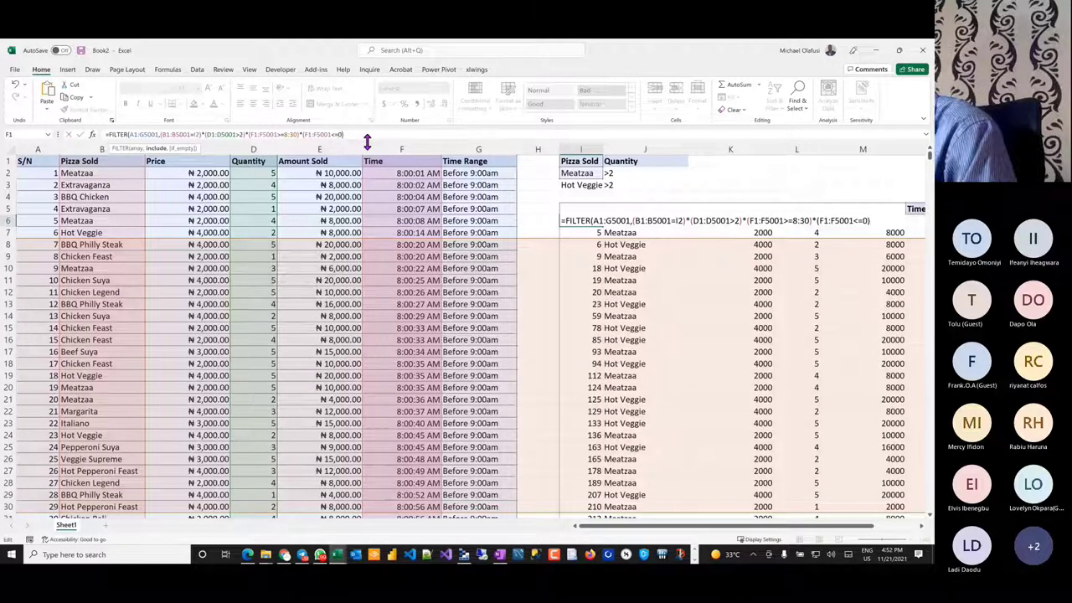
{"action": "type", "text": "9:0"}
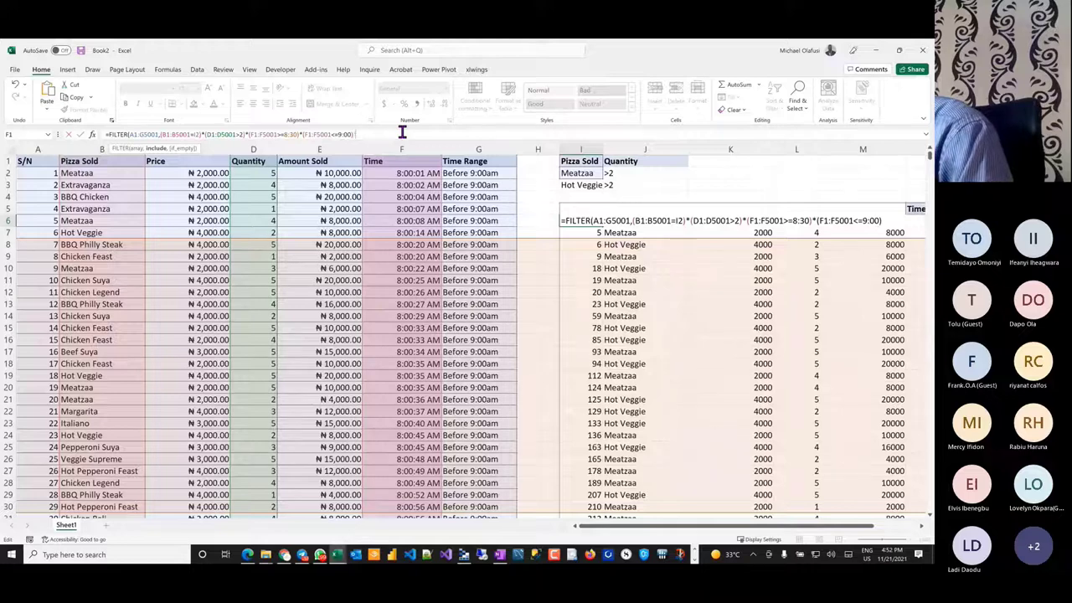
{"action": "type", "text": ")"}
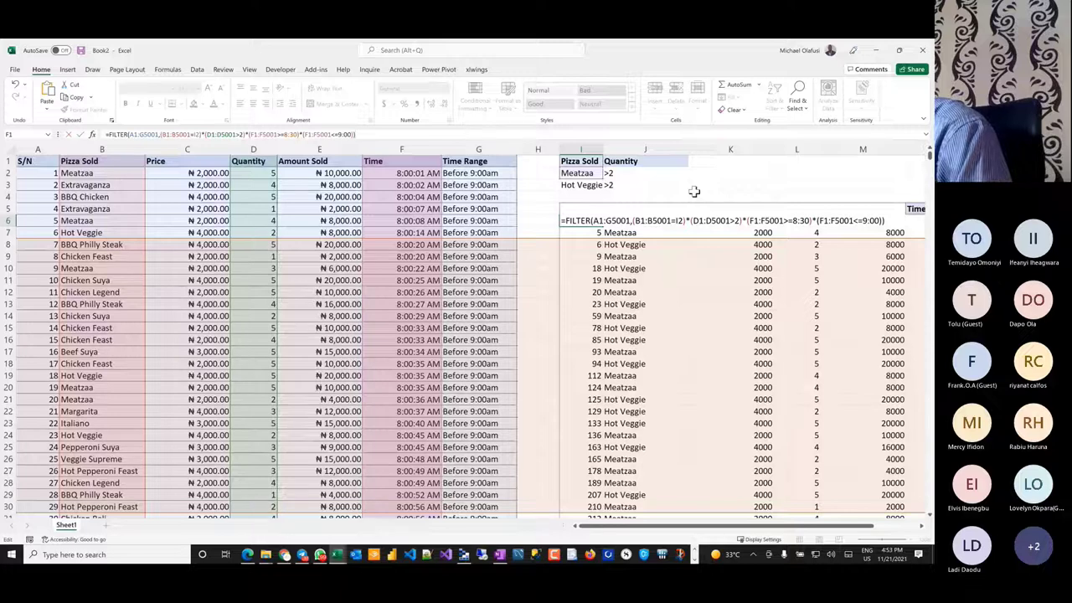
- Attempt to enter the formula, dismiss the error messages, and cancel to restore the previous formula
{"action": "key", "text": "Return"}
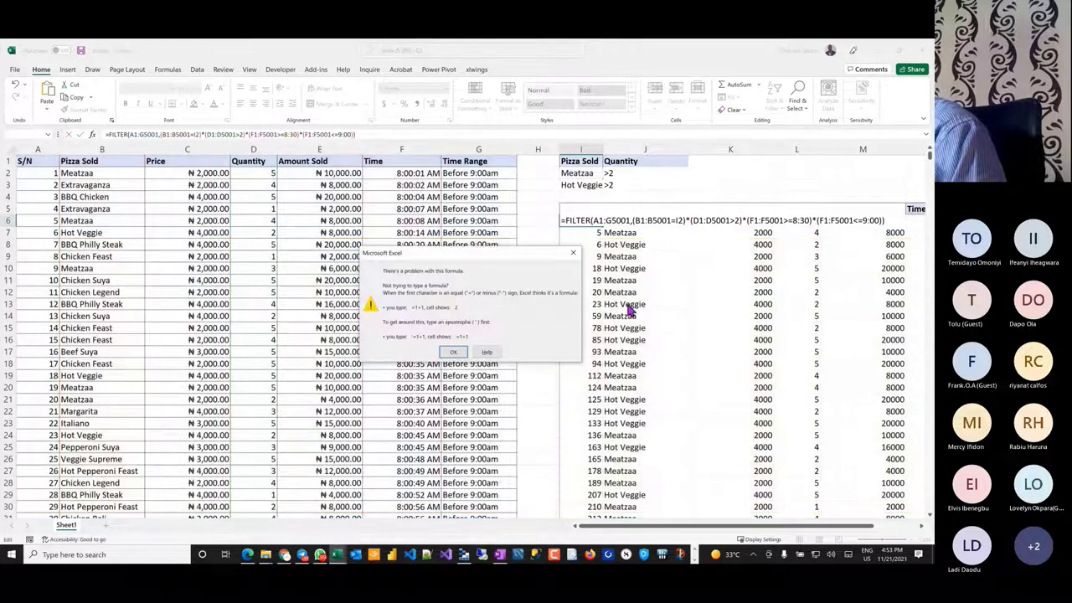
{"action": "left_click", "coordinate": [453, 352]}
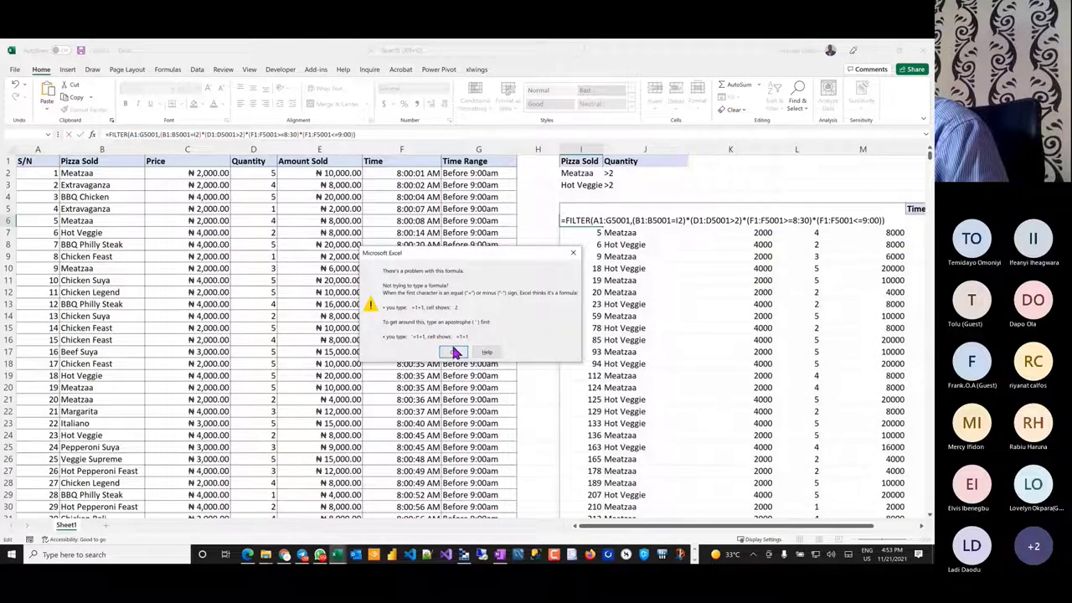
{"action": "left_click", "coordinate": [455, 352]}
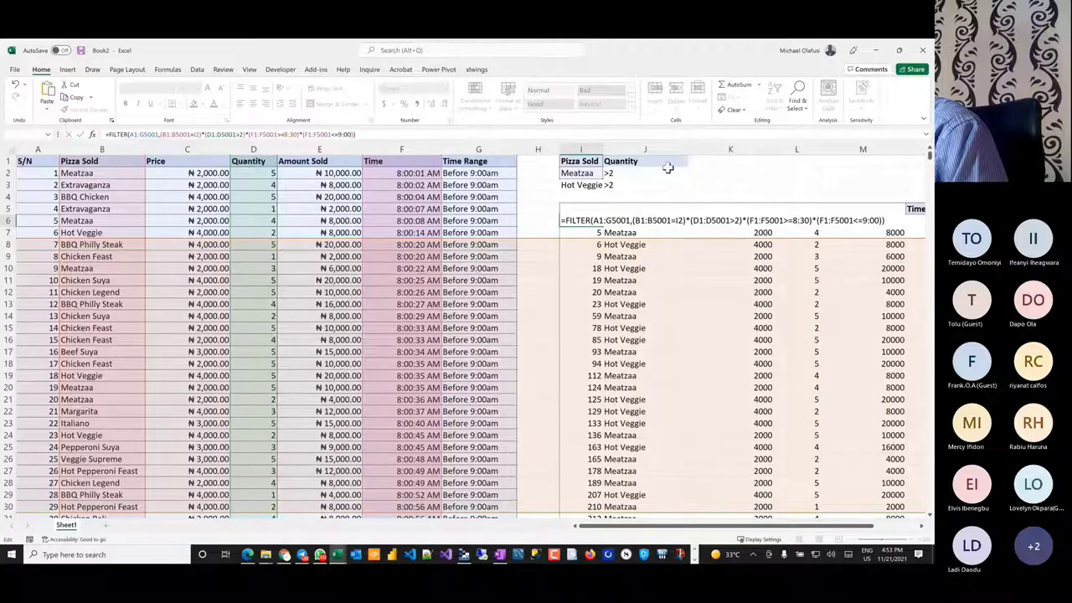
{"action": "left_click", "coordinate": [710, 172]}
{"action": "left_click", "coordinate": [453, 351]}
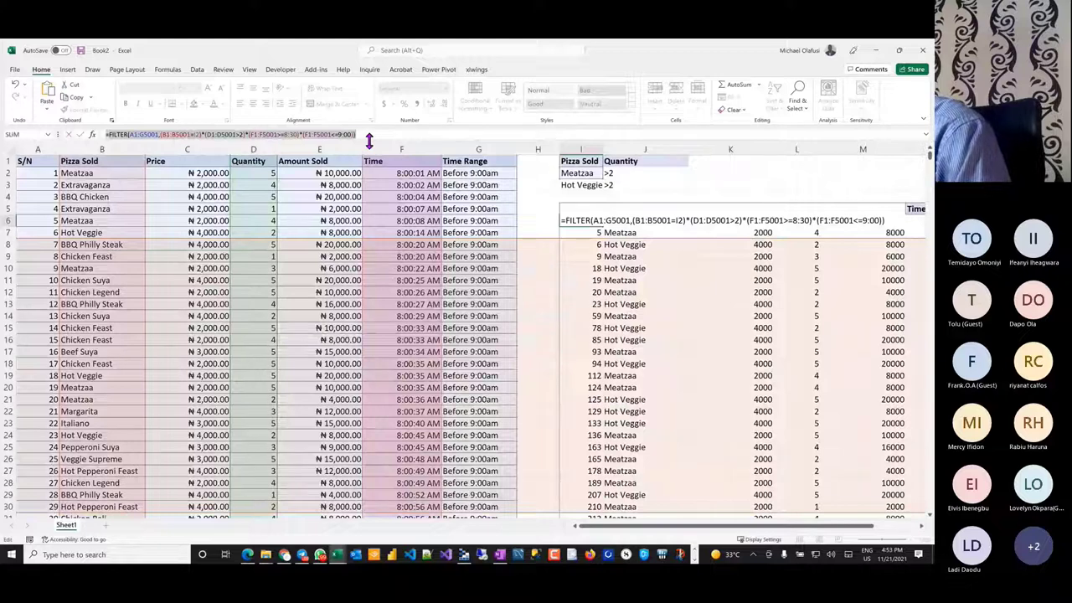
{"action": "key", "text": "Escape"}
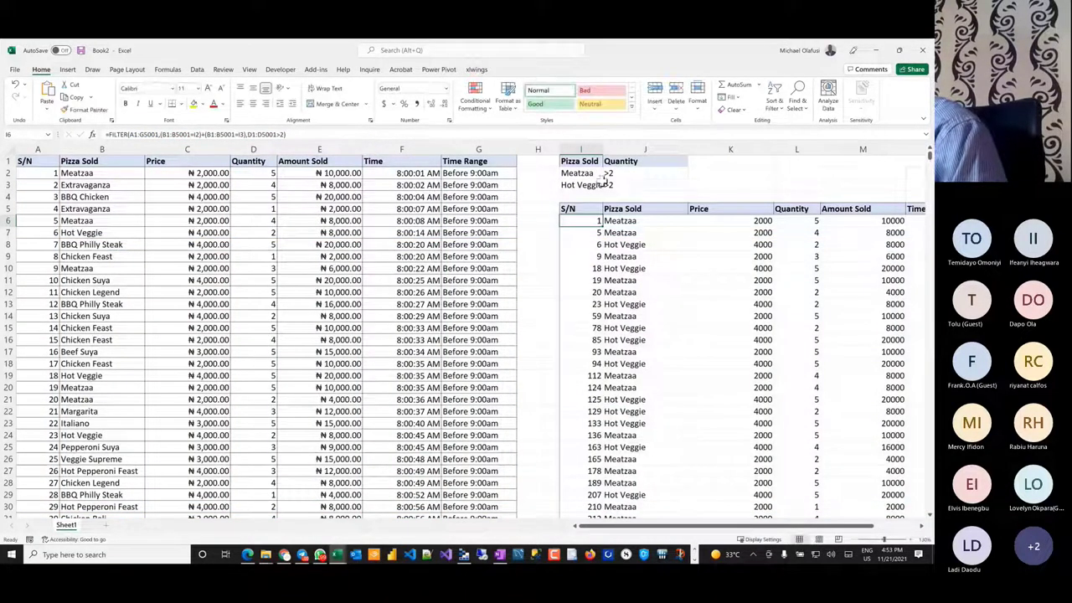
- Add a Time header in K1 with start times 8:30 for Meatzaa and 8:40 for Hot Veggie
{"action": "left_click", "coordinate": [705, 163]}
{"action": "type", "text": "Time"}
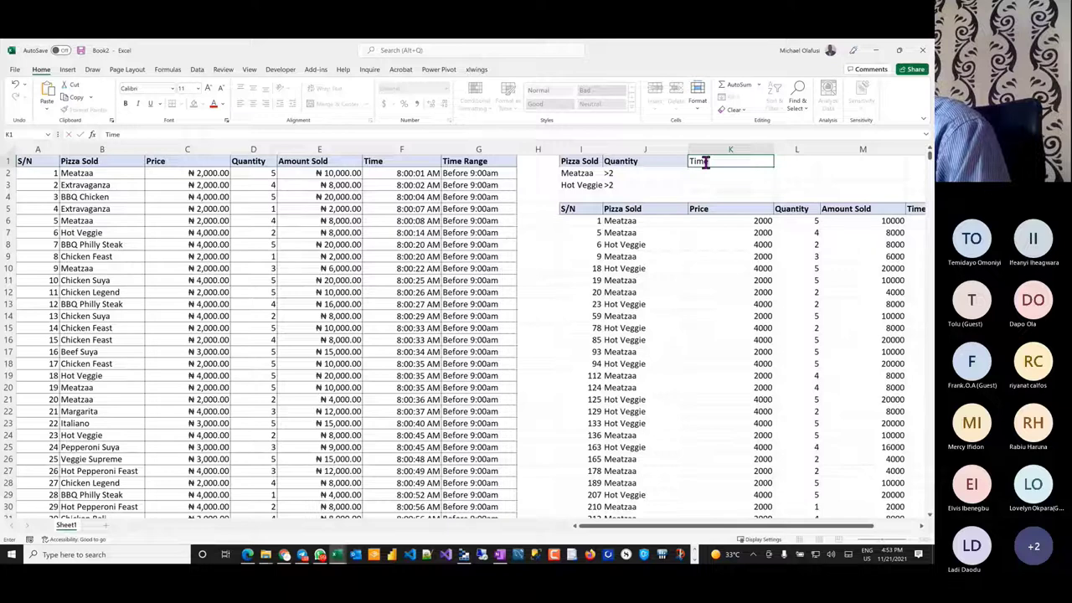
{"action": "key", "text": "Return"}
{"action": "type", "text": "8"}
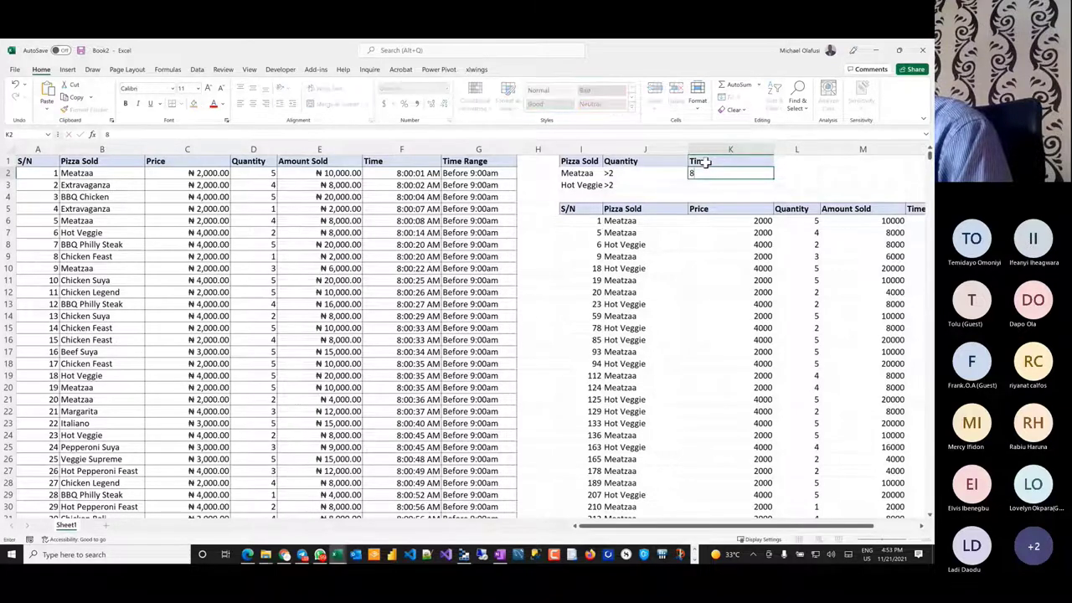
{"action": "type", "text": ":30"}
{"action": "key", "text": "Return"}
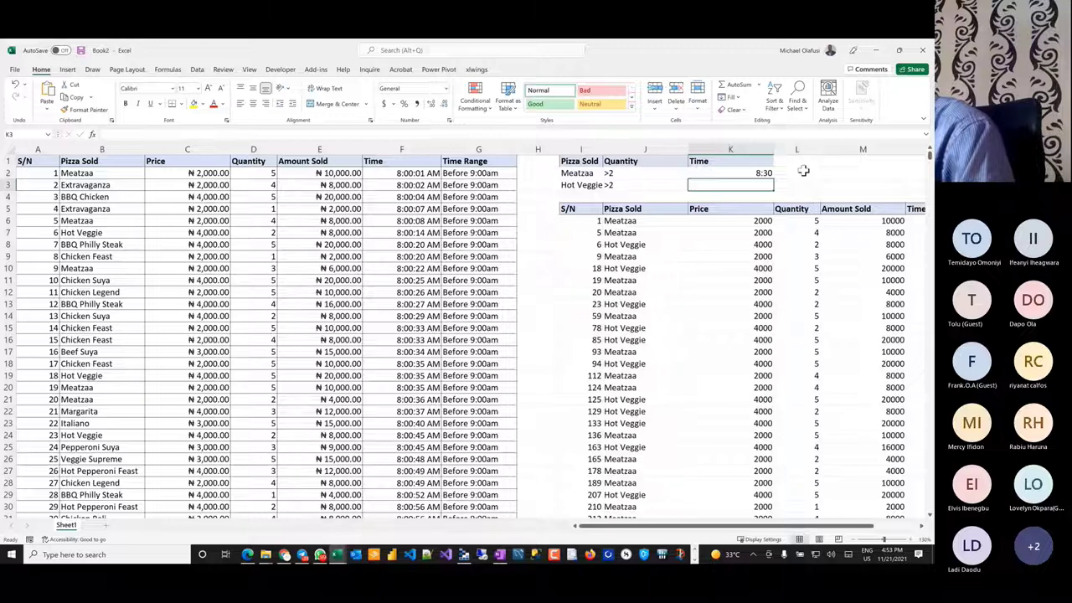
{"action": "type", "text": "9"}
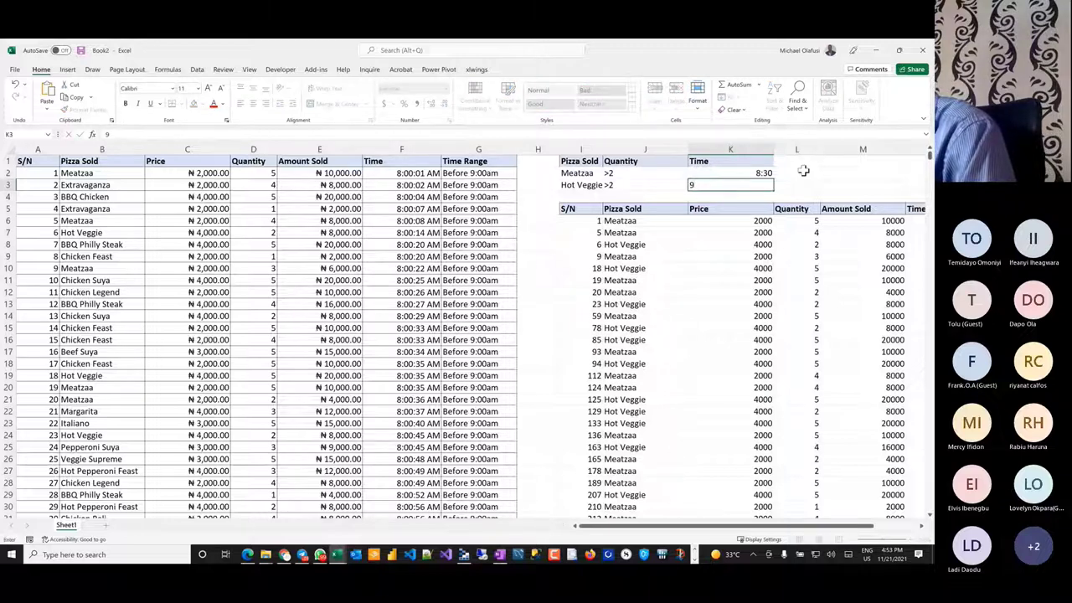
{"action": "key", "text": "BackSpace"}
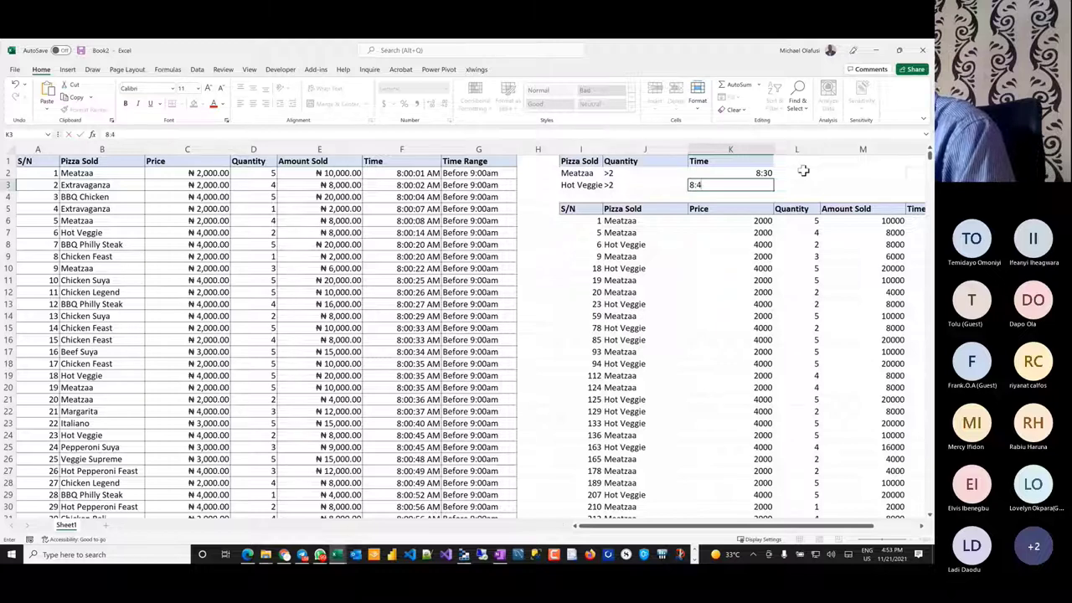
{"action": "type", "text": "8:40"}
{"action": "key", "text": "Tab"}
- Add a second Time header in L1 with end times 9:00 for Meatzaa and 9:20 for Hot Veggie
{"action": "left_click", "coordinate": [797, 161]}
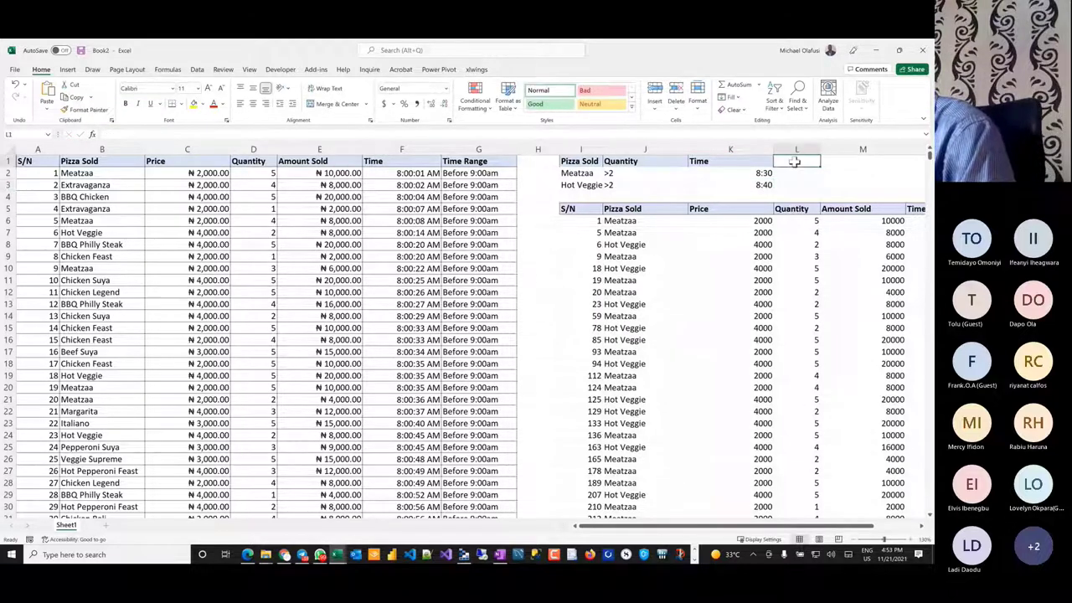
{"action": "type", "text": "Time"}
{"action": "key", "text": "Return"}
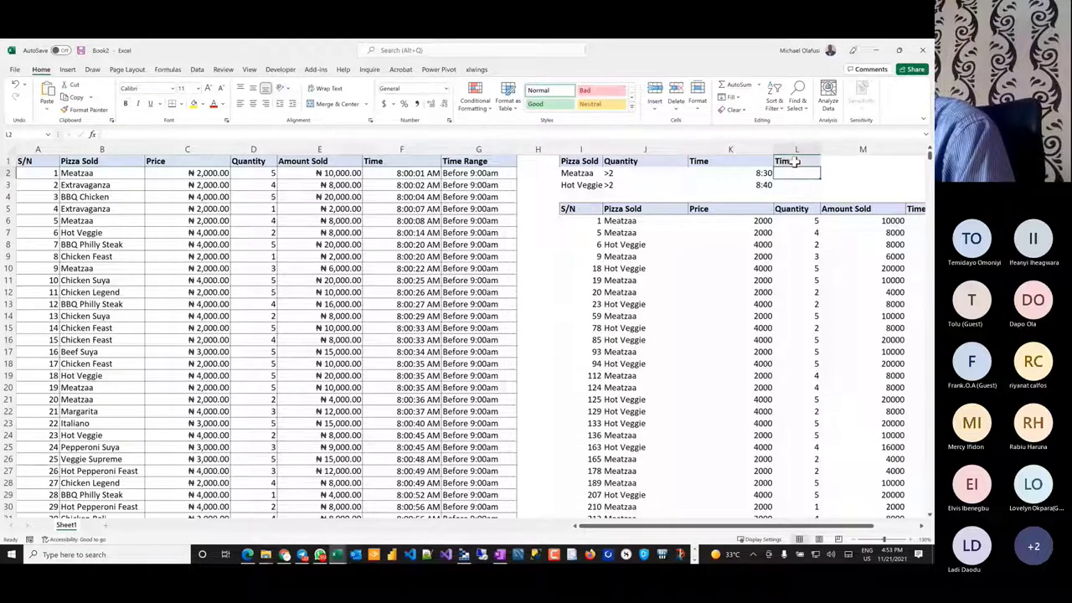
{"action": "type", "text": "8:00"}
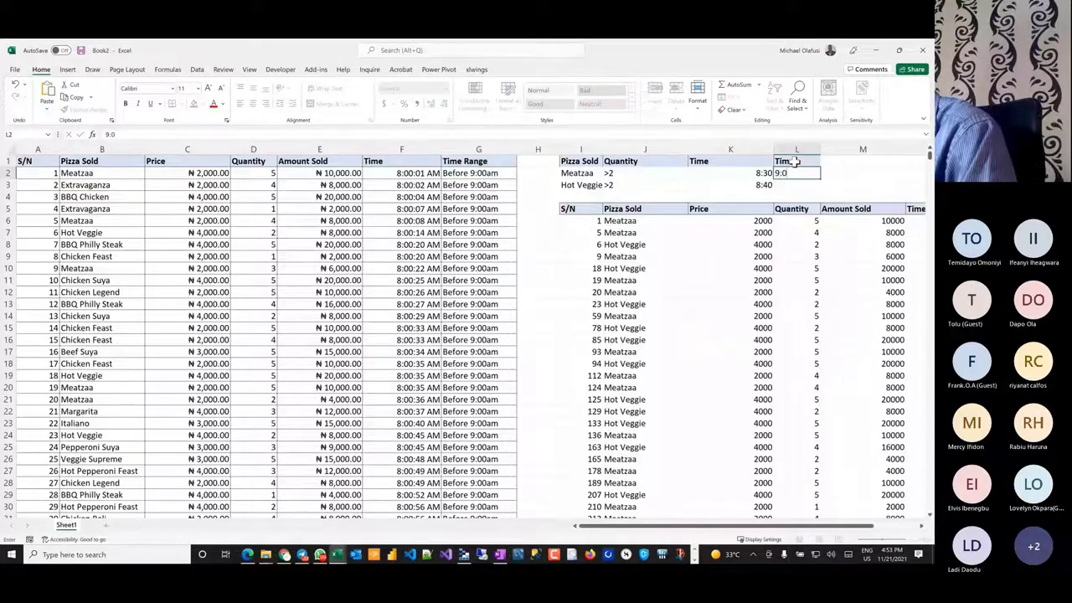
{"action": "key", "text": "Return"}
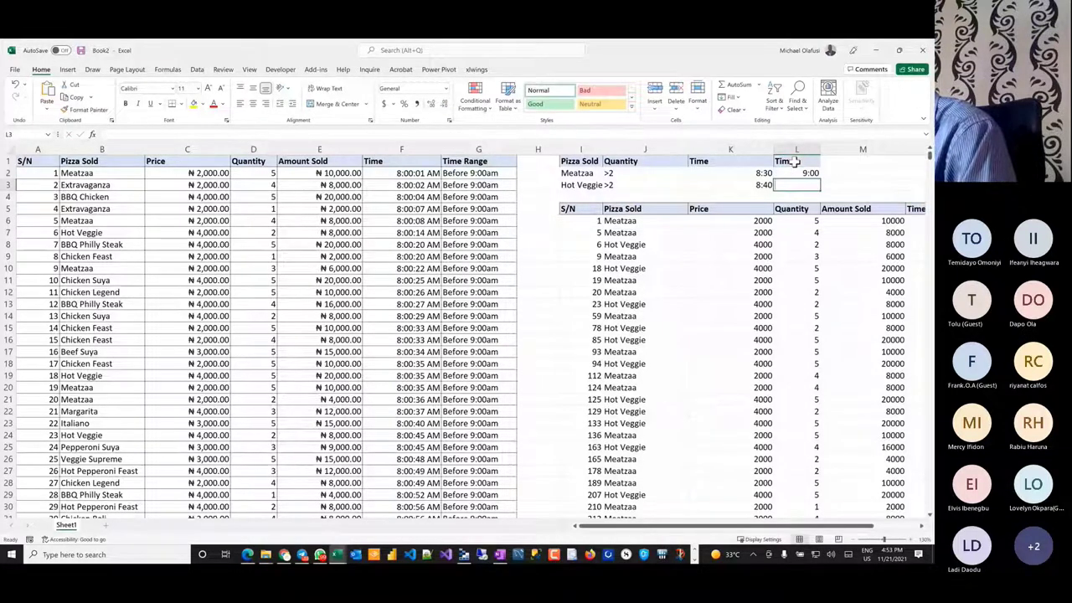
{"action": "type", "text": "9:20"}
{"action": "key", "text": "Return"}
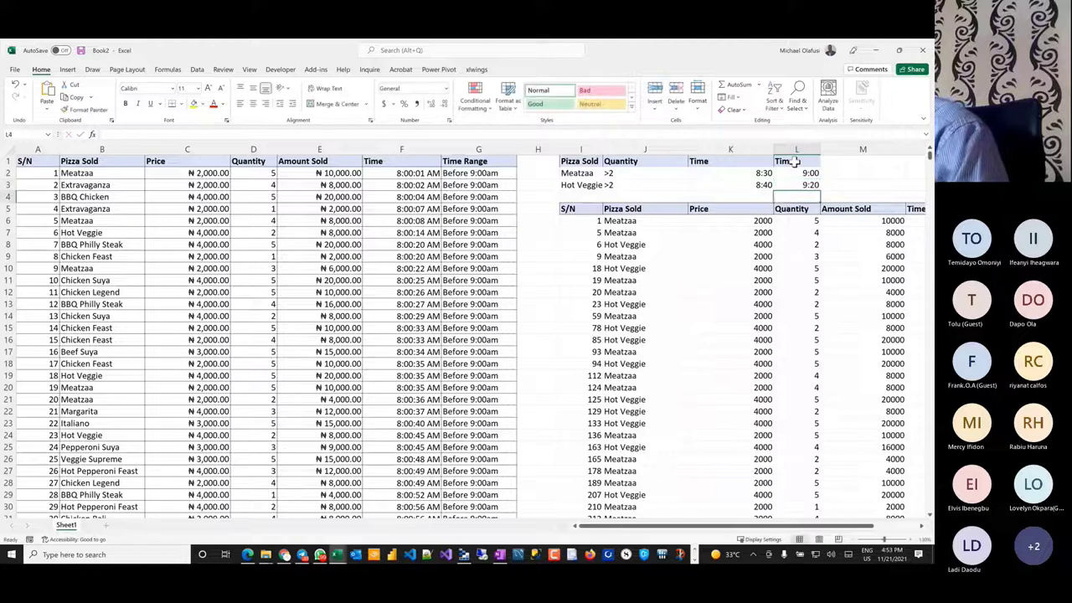
- Append time conditions to the I6 FILTER and make the start-time test use K2
{"action": "left_click", "coordinate": [628, 220]}
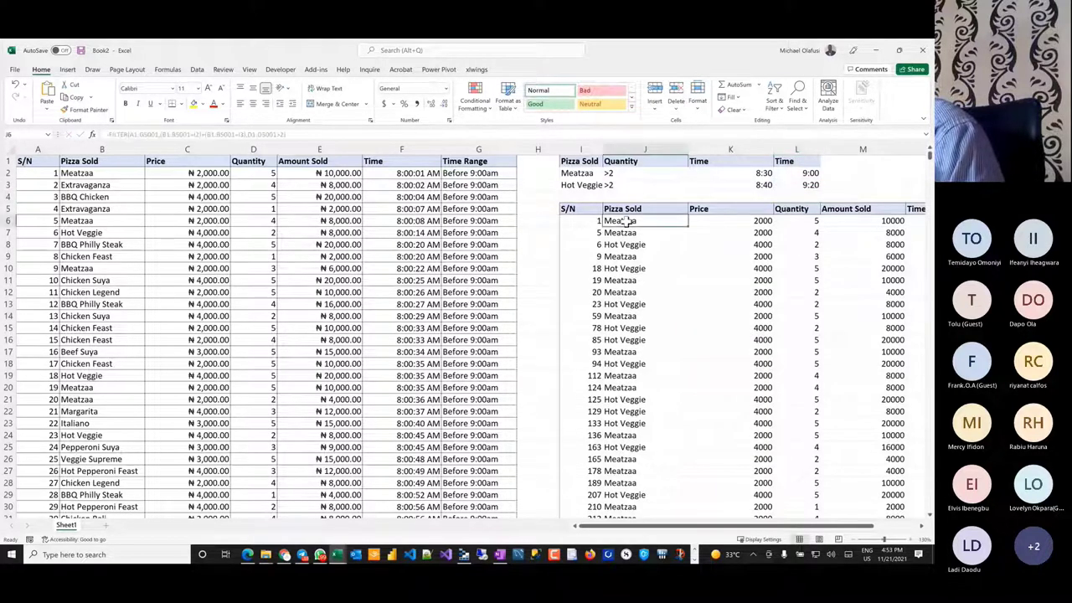
{"action": "left_click", "coordinate": [581, 220]}
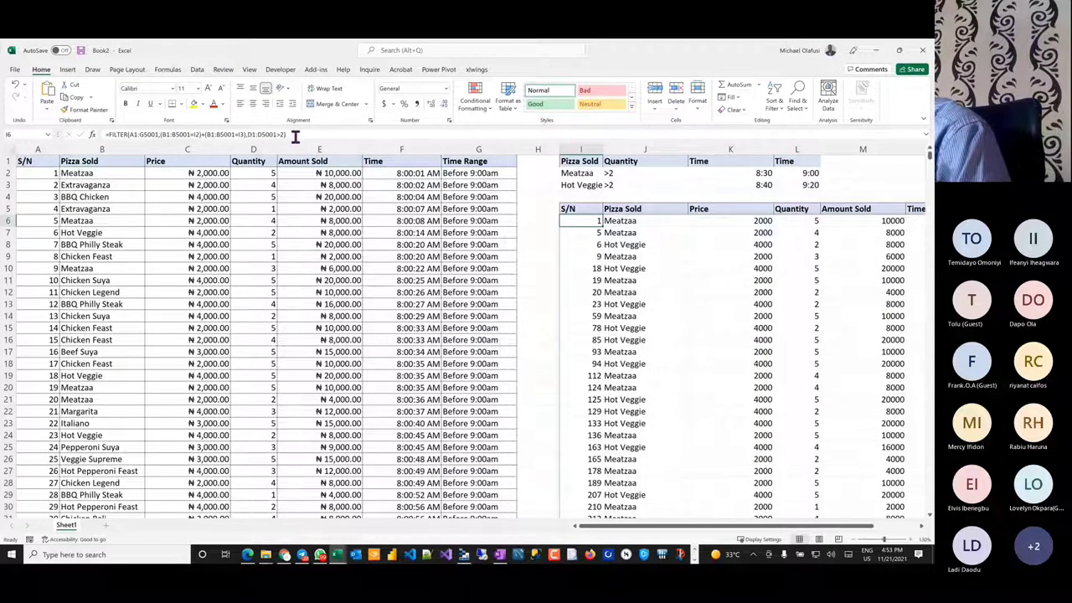
{"action": "left_click", "coordinate": [295, 136]}
{"action": "type", "text": "*(F1:F5001<=9:00)"}
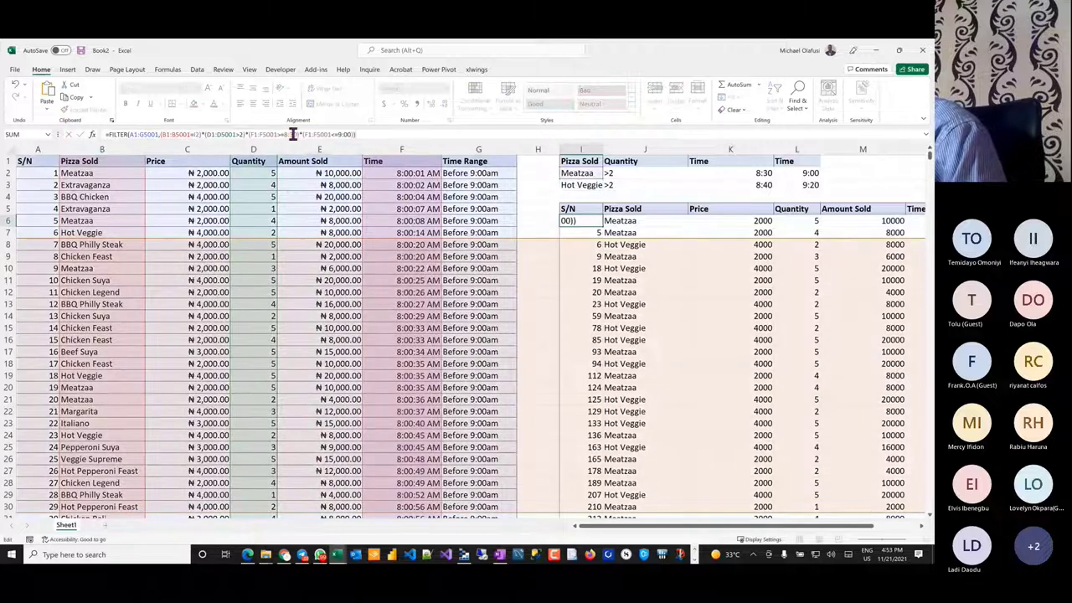
{"action": "left_click", "coordinate": [295, 135]}
{"action": "key", "text": "BackSpace"}
{"action": "key", "text": "BackSpace"}
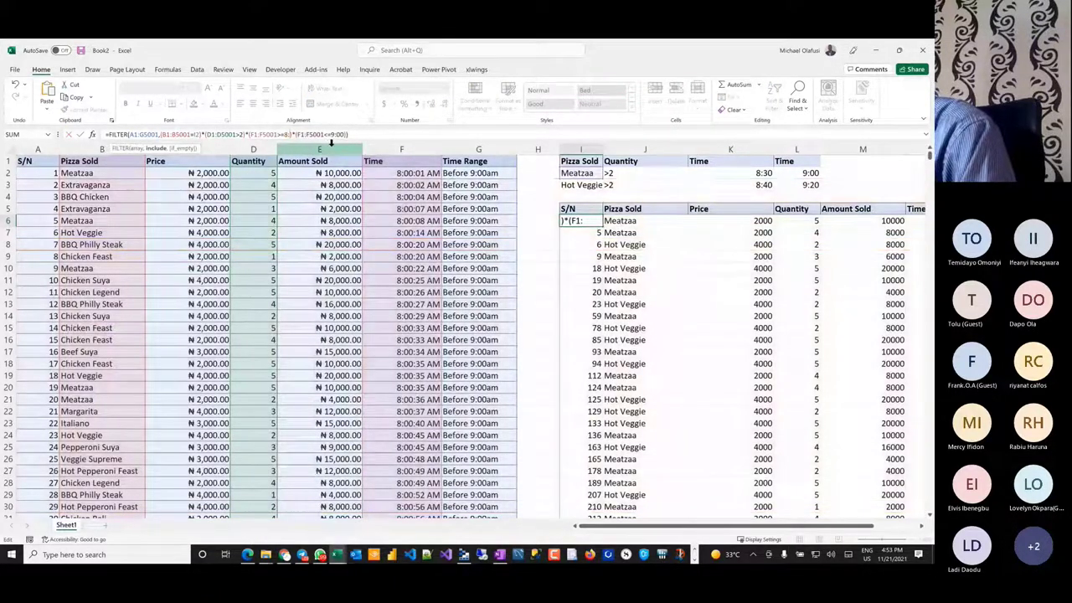
{"action": "key", "text": "BackSpace"}
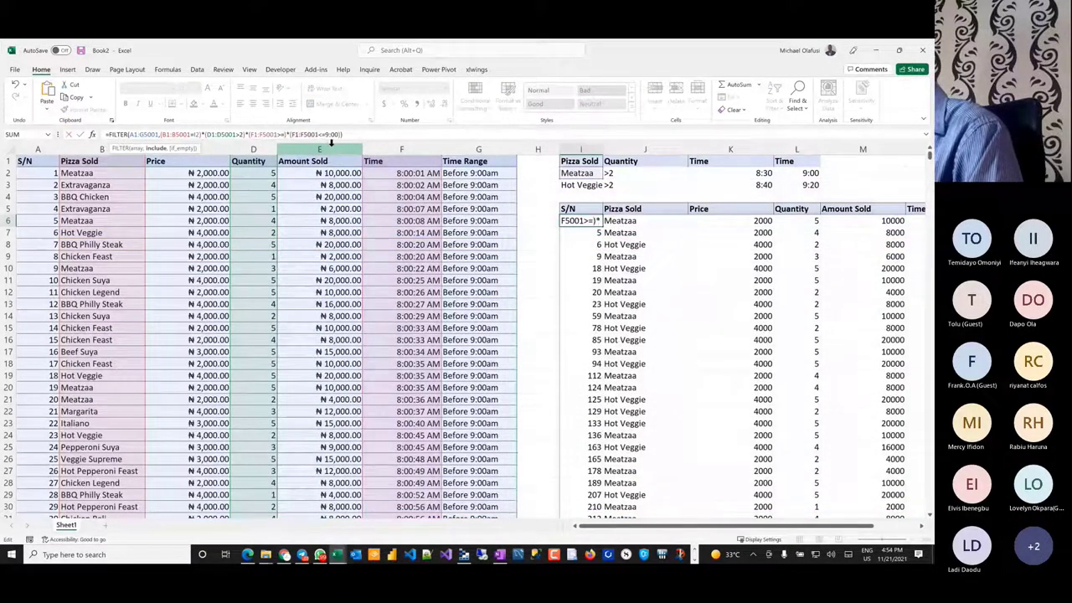
{"action": "key", "text": "BackSpace"}
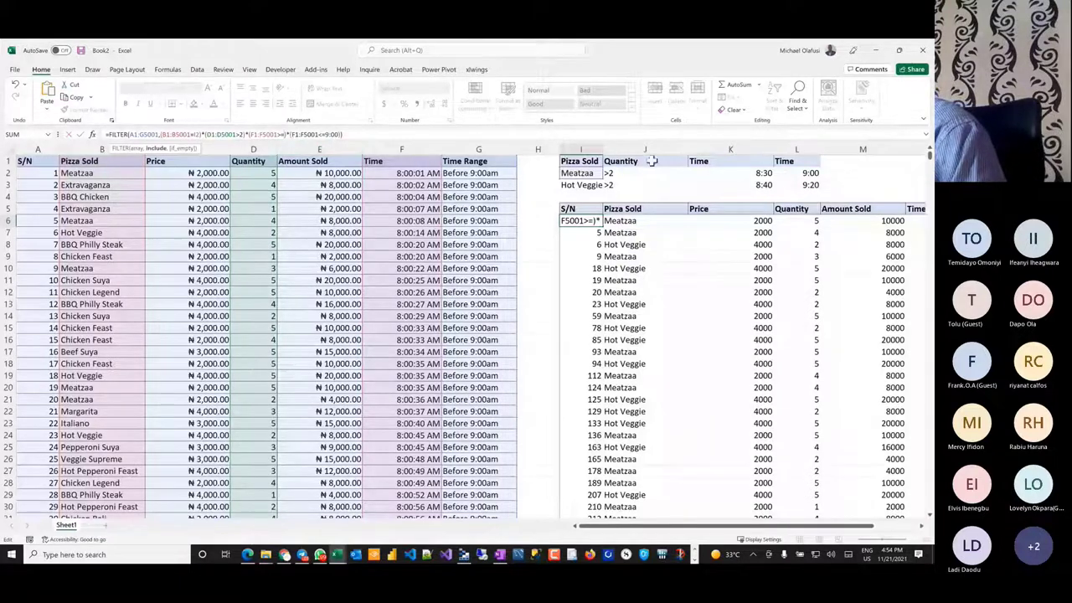
{"action": "left_click", "coordinate": [758, 174]}
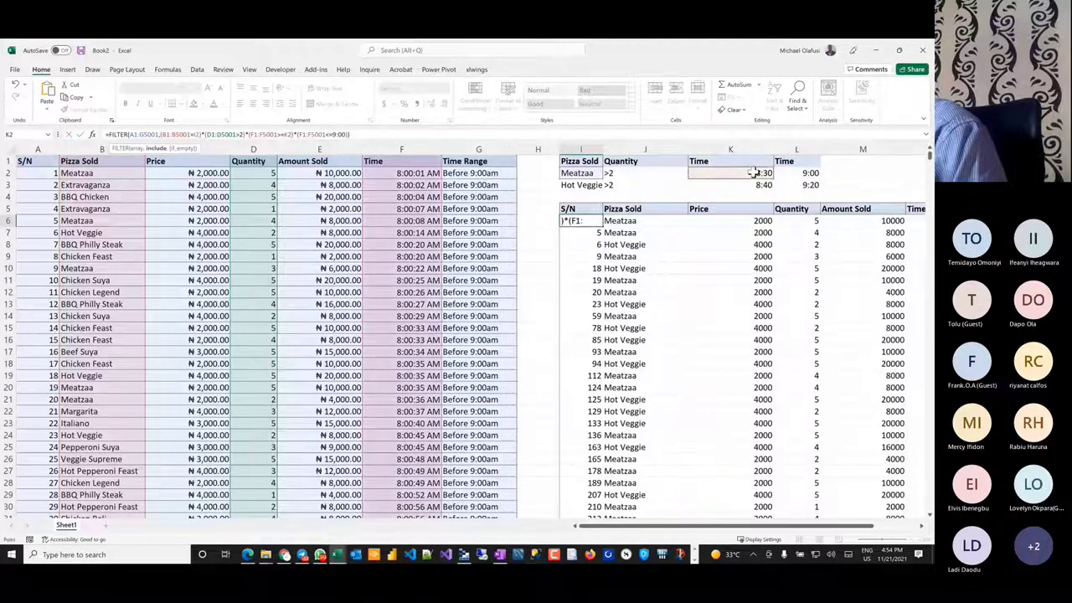
- Make the end-time test use L2 and enter the updated formula
{"action": "left_click", "coordinate": [343, 135]}
{"action": "key", "text": "BackSpace"}
{"action": "key", "text": "BackSpace"}
{"action": "key", "text": "BackSpace"}
{"action": "key", "text": "BackSpace"}
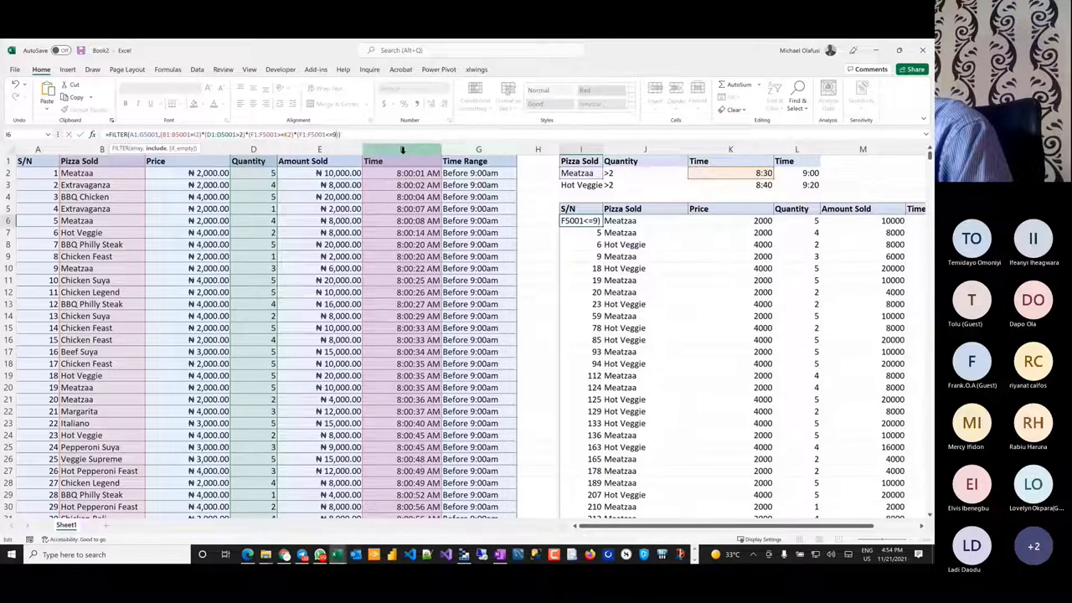
{"action": "left_click", "coordinate": [808, 172]}
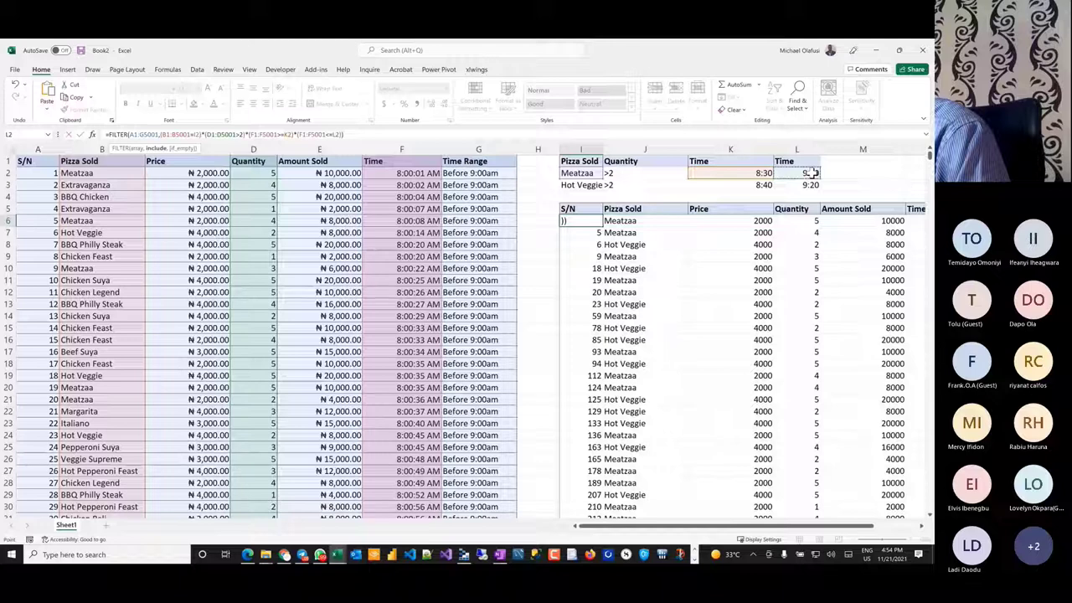
{"action": "left_click", "coordinate": [365, 131]}
{"action": "key", "text": "Return"}
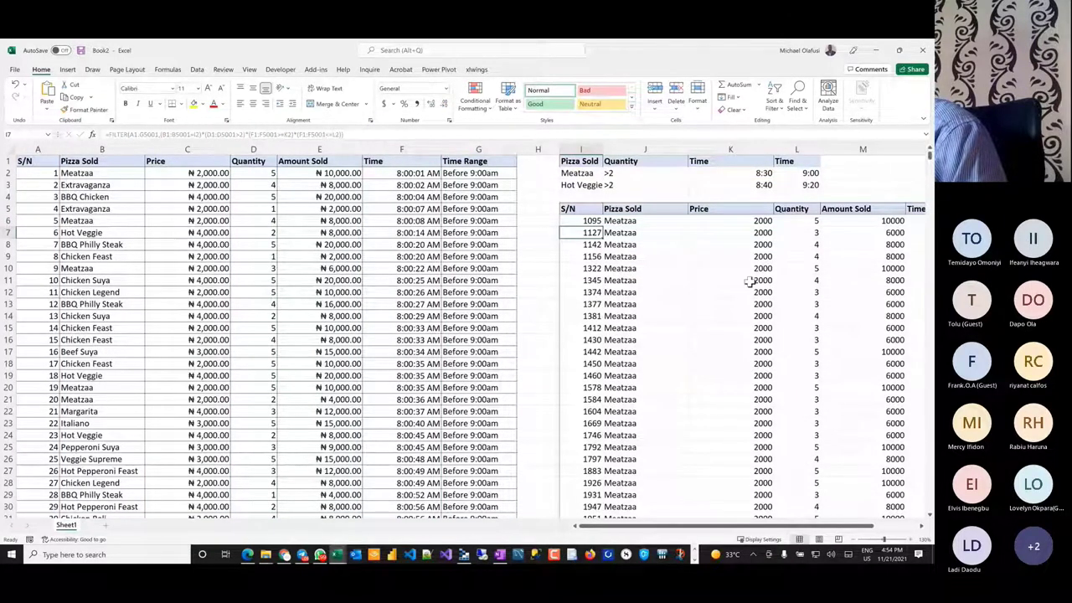
- Format the spilled Time results N6:N46 with the Time number format
{"action": "scroll", "coordinate": [750, 282], "scroll_direction": "right", "scroll_amount": 5}
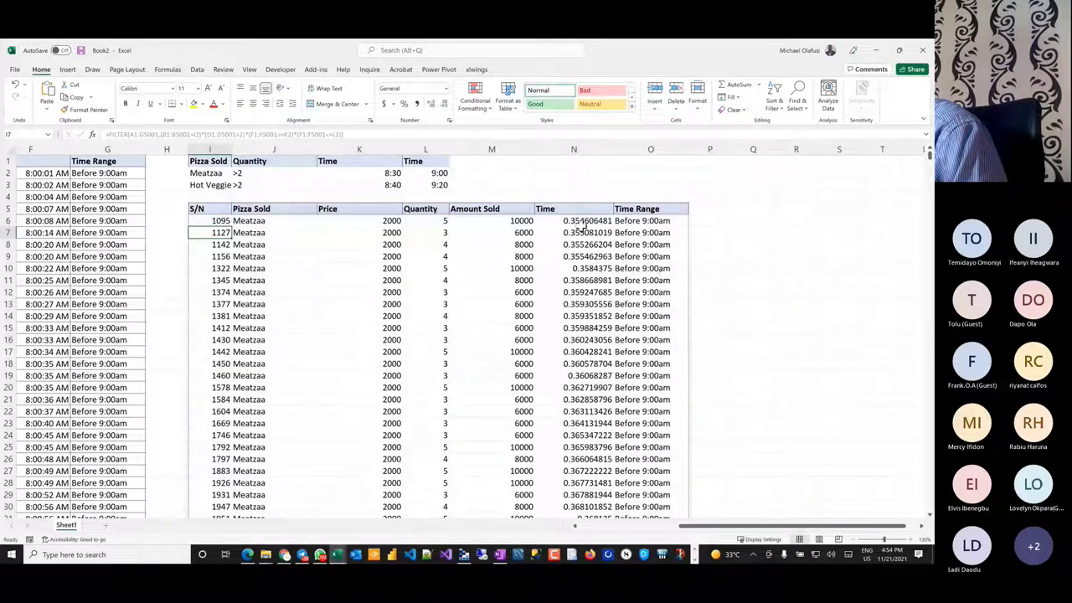
{"action": "left_click", "coordinate": [578, 221]}
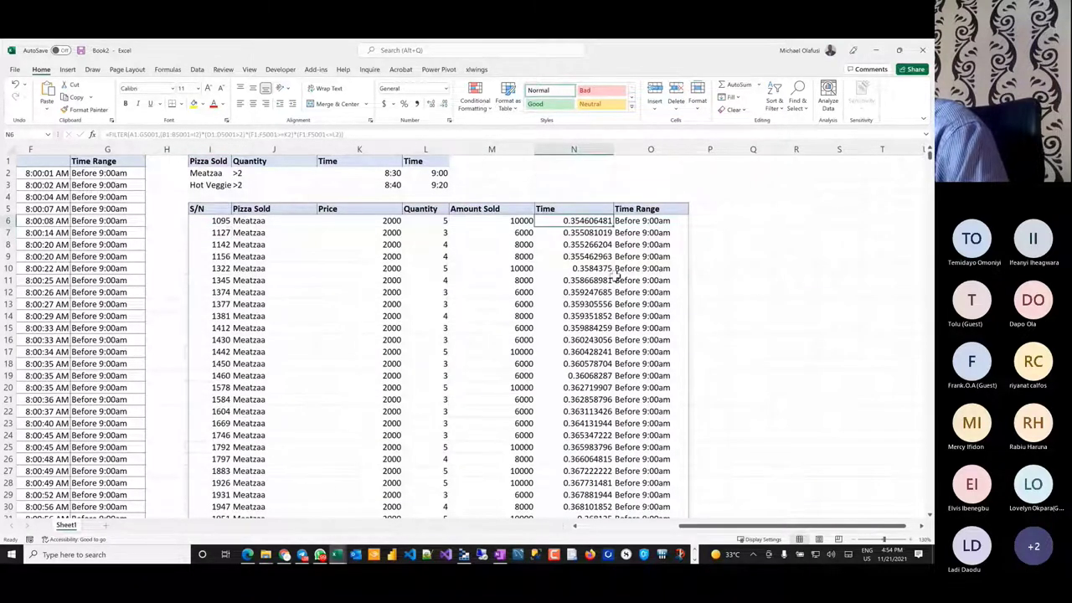
{"action": "left_click_drag", "start_coordinate": [578, 221], "coordinate": [619, 511]}
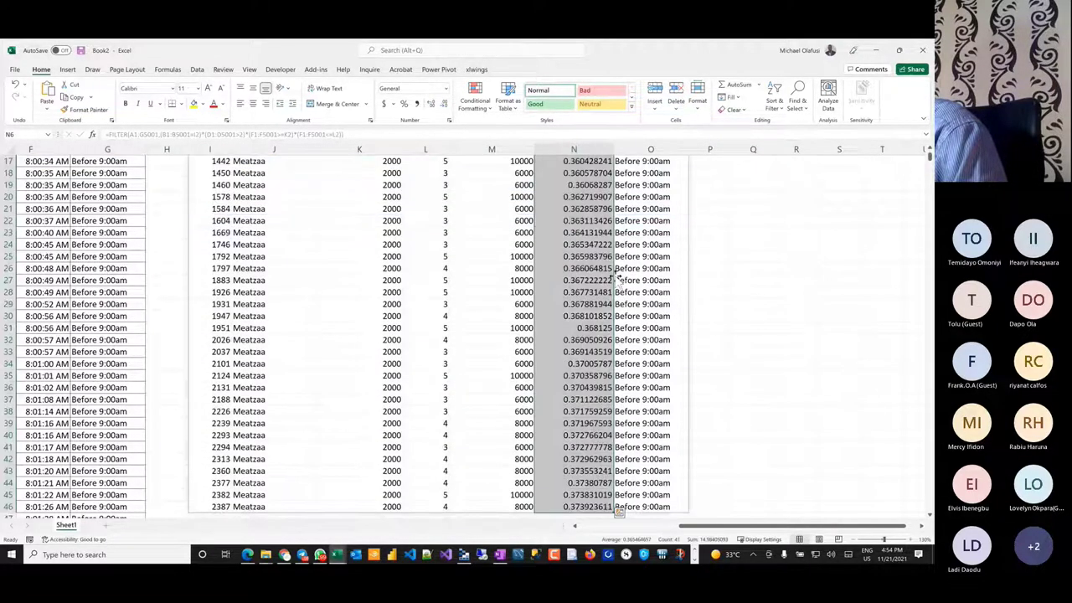
{"action": "left_click", "coordinate": [446, 89]}
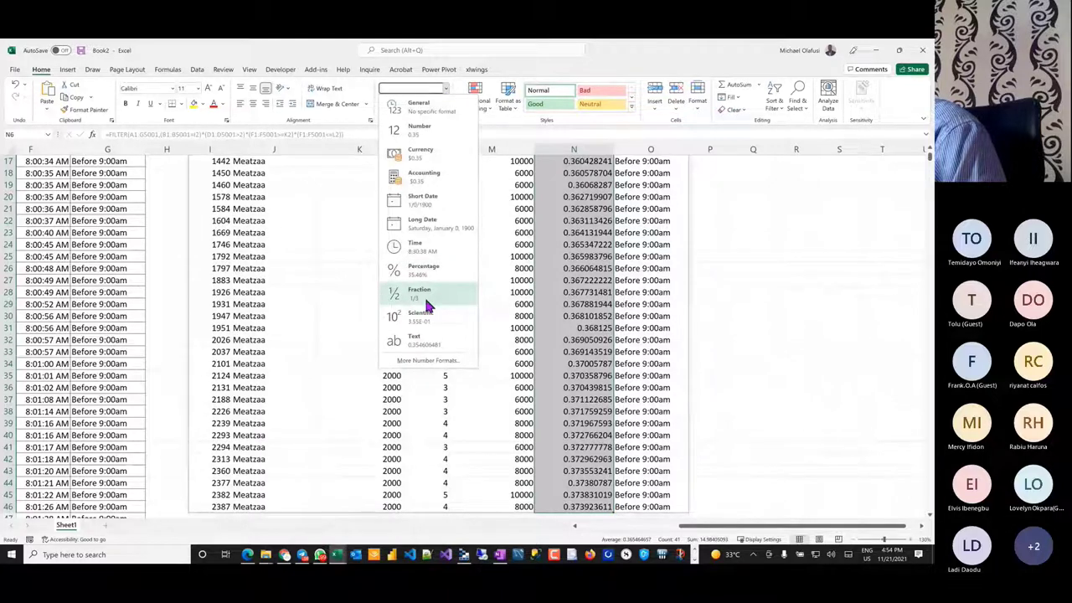
{"action": "left_click", "coordinate": [417, 249]}
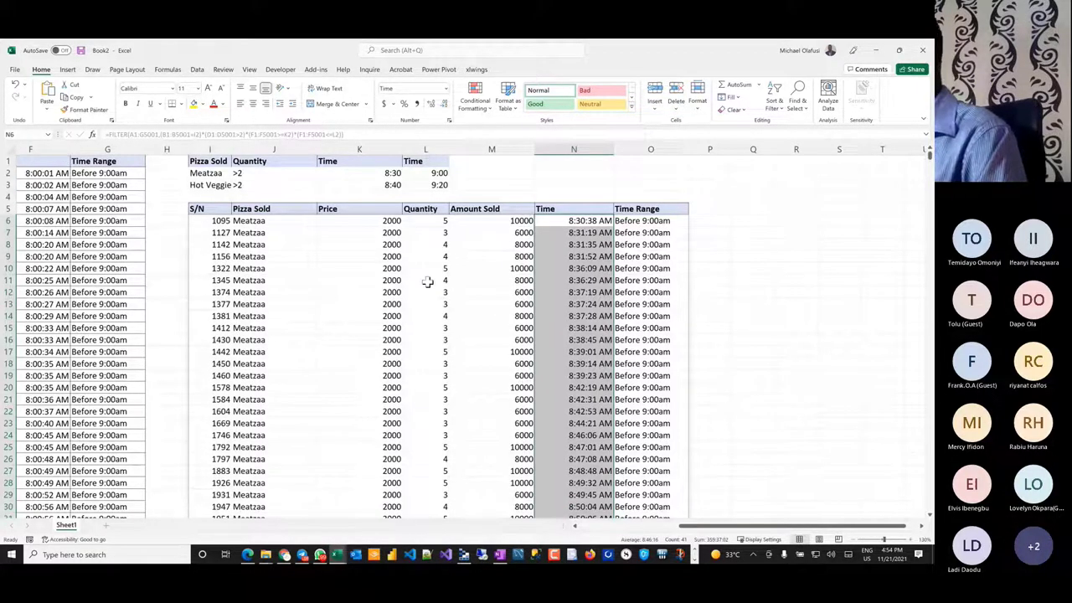
{"action": "scroll", "coordinate": [427, 282], "scroll_direction": "left", "scroll_amount": 1}
{"action": "left_click", "coordinate": [335, 221]}
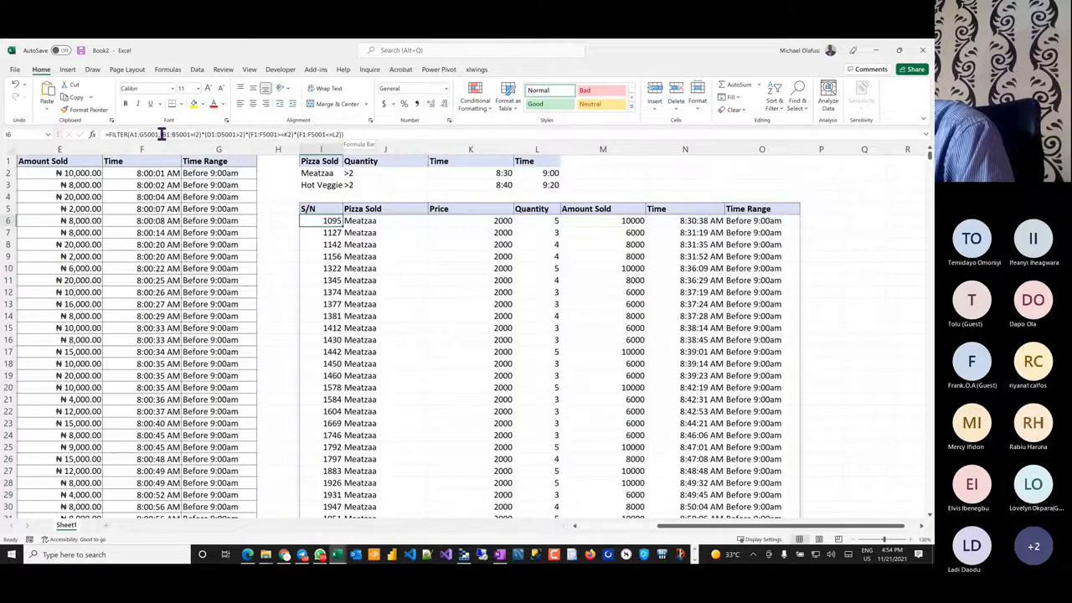
- Wrap the Meatzaa criteria group in brackets and paste a copy of it after a plus sign
{"action": "left_click_drag", "start_coordinate": [162, 134], "coordinate": [341, 134]}
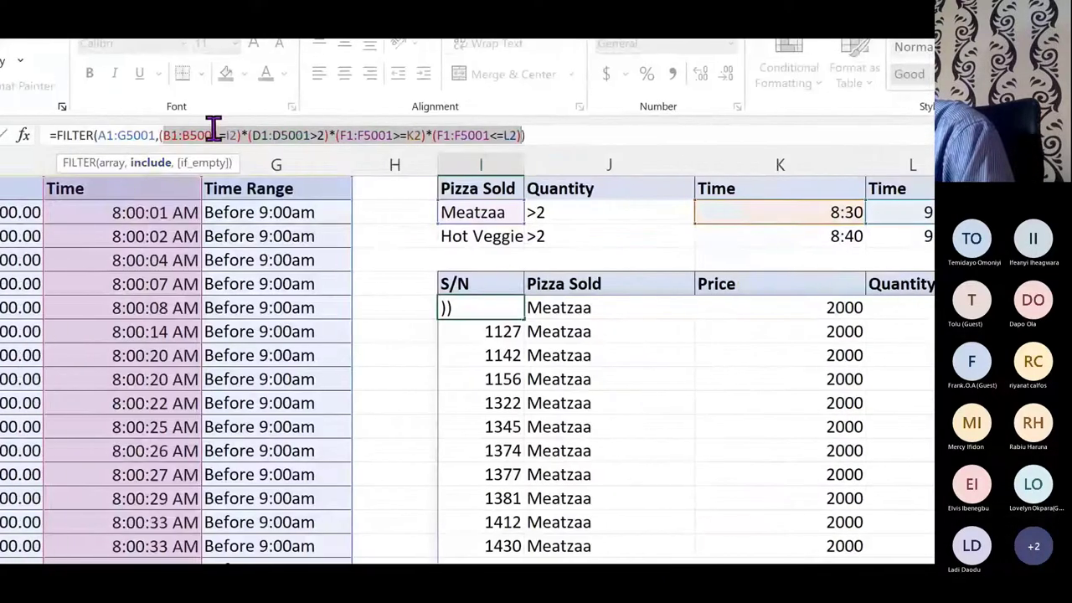
{"action": "left_click_drag", "start_coordinate": [156, 135], "coordinate": [521, 134]}
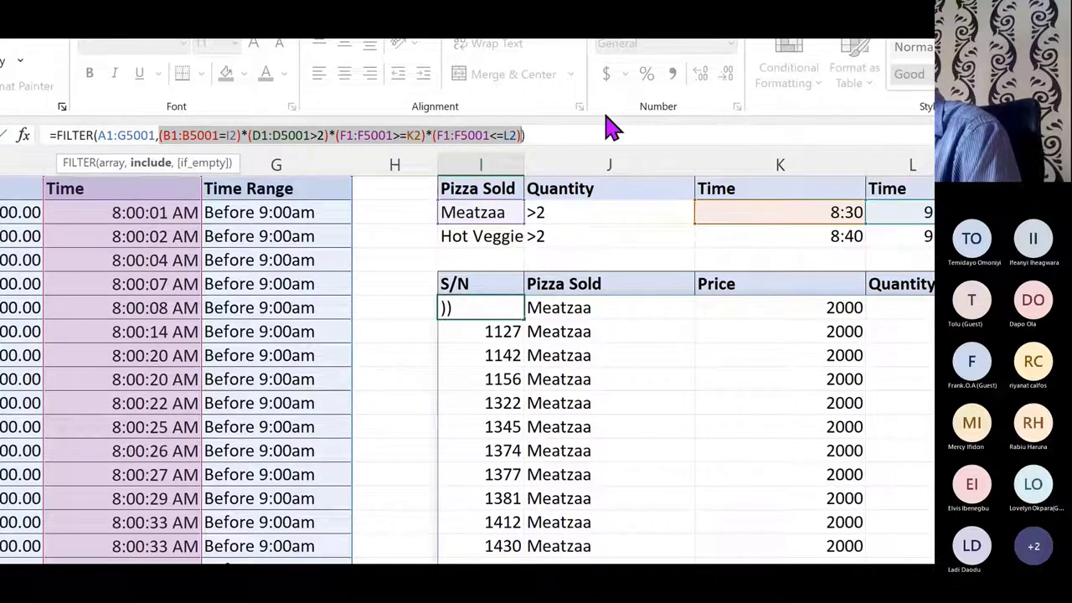
{"action": "left_click", "coordinate": [528, 134]}
{"action": "type", "text": ")"}
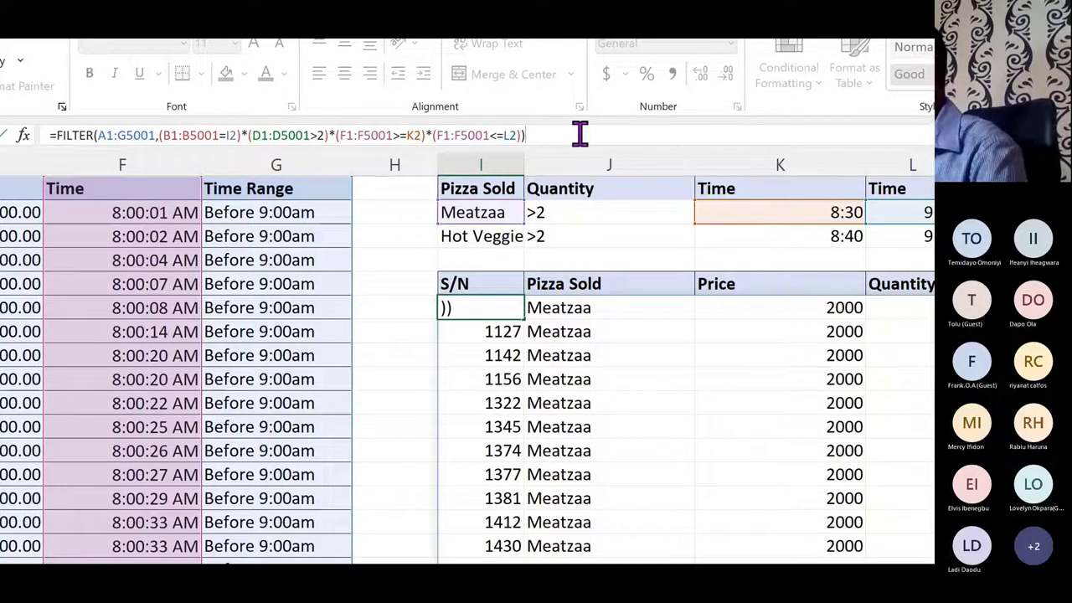
{"action": "key", "text": "BackSpace"}
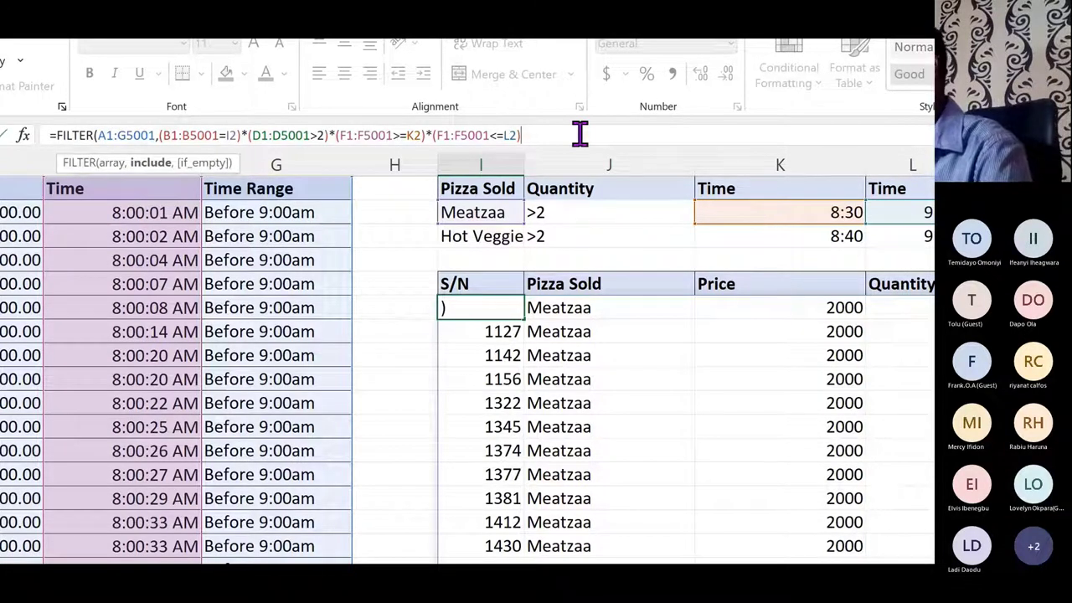
{"action": "type", "text": ")"}
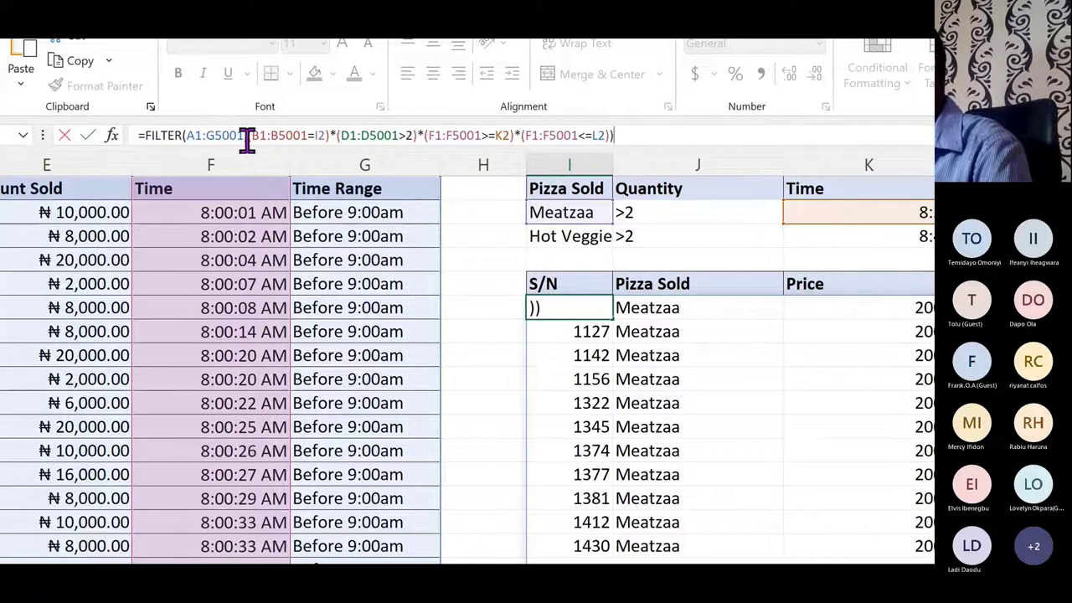
{"action": "left_click", "coordinate": [247, 139]}
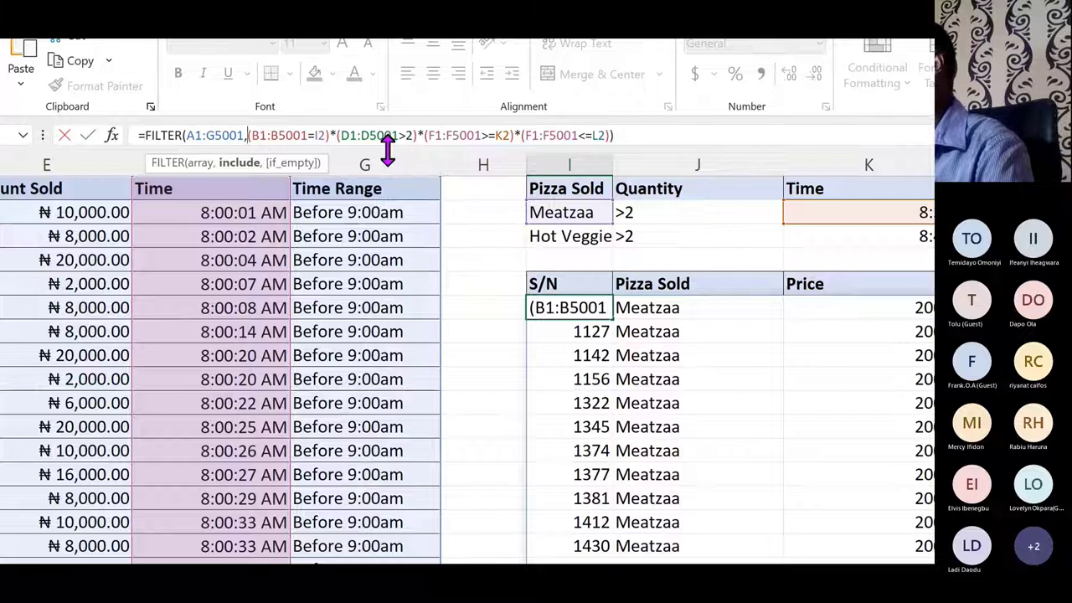
{"action": "type", "text": "("}
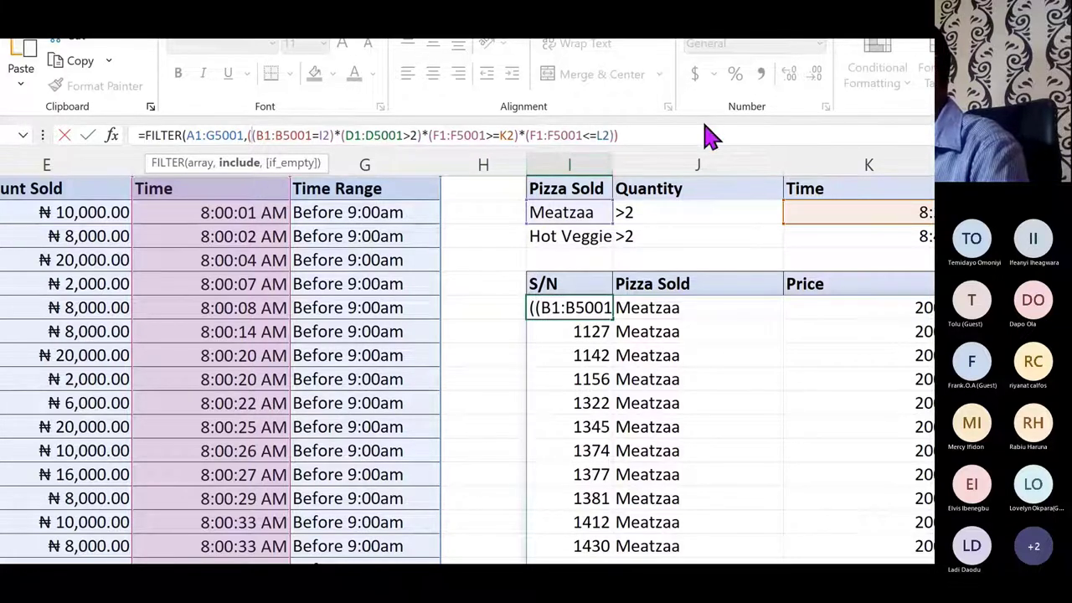
{"action": "left_click", "coordinate": [630, 137]}
{"action": "type", "text": ")"}
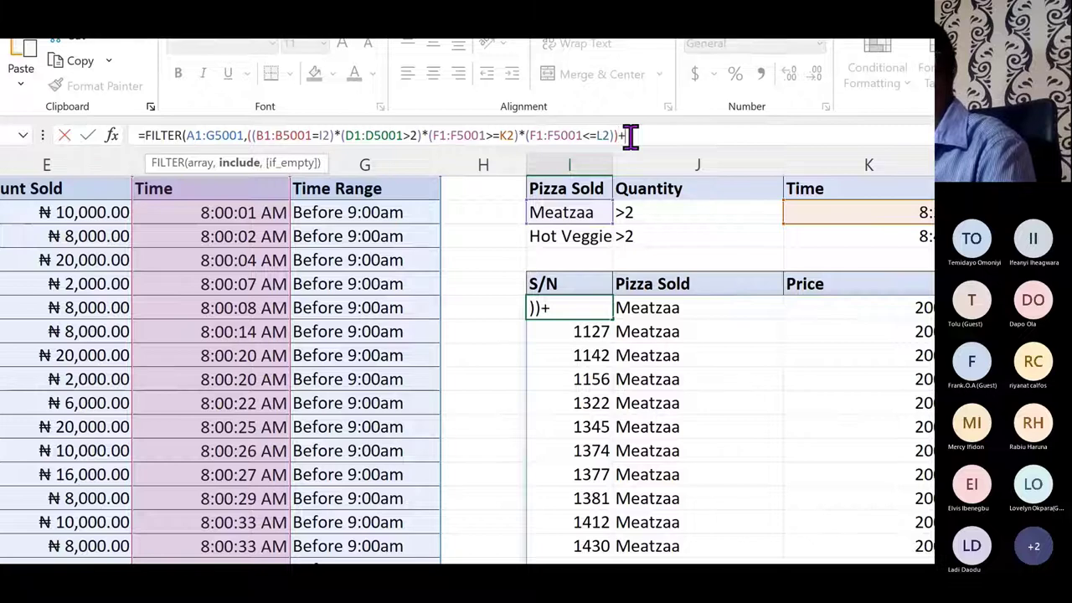
{"action": "type", "text": "+"}
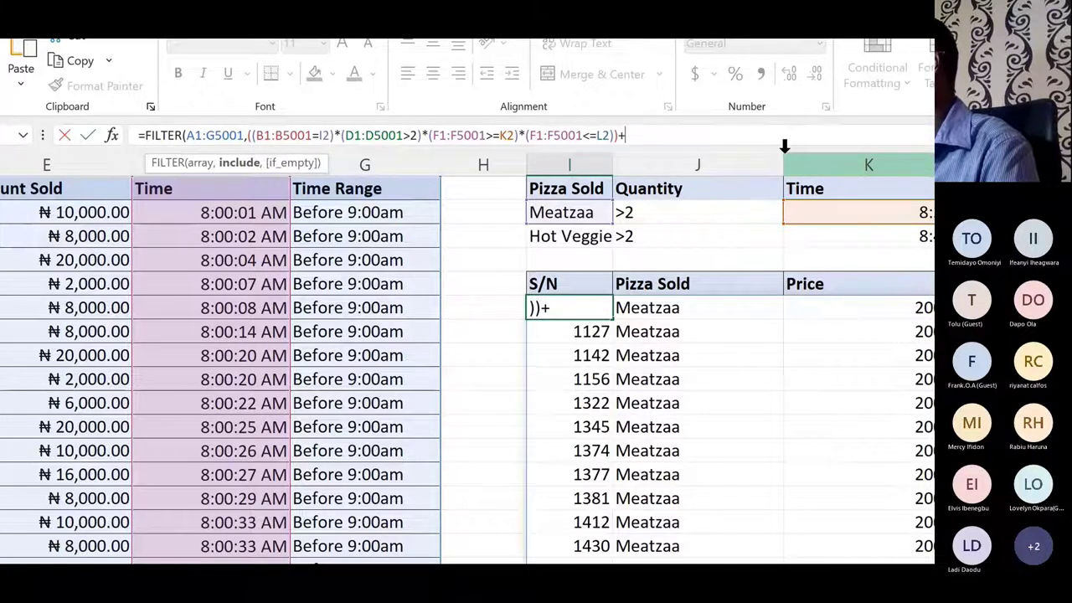
{"action": "type", "text": "("}
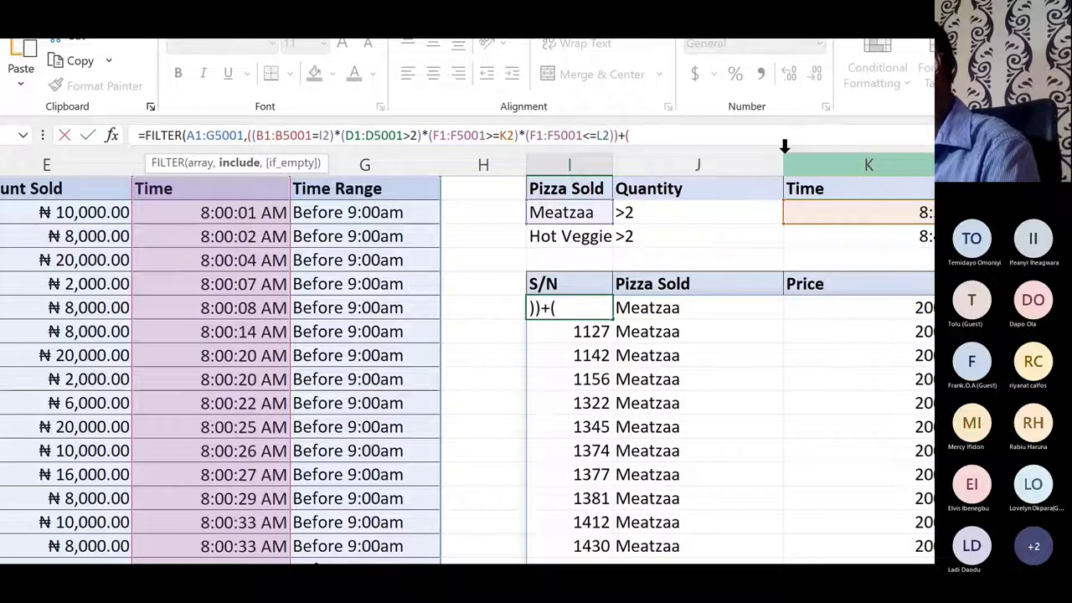
{"action": "key", "text": "BackSpace"}
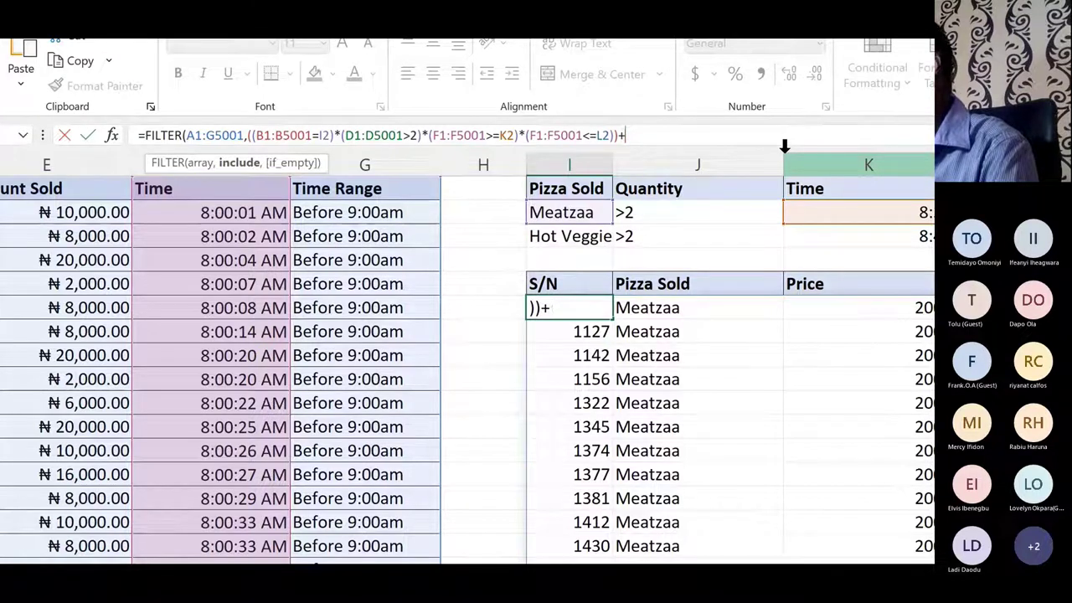
{"action": "key", "text": "ctrl+v"}
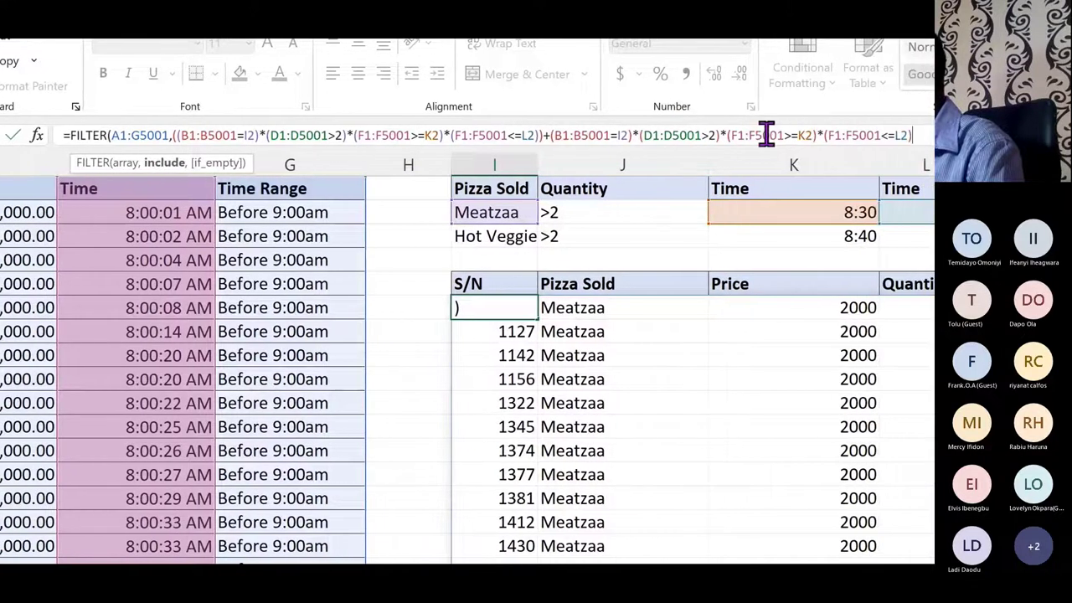
- Change the second group to use Hot Veggie in I3, quantity >3 and start time K3
{"action": "left_click", "coordinate": [629, 135]}
{"action": "key", "text": "BackSpace"}
{"action": "key", "text": "BackSpace"}
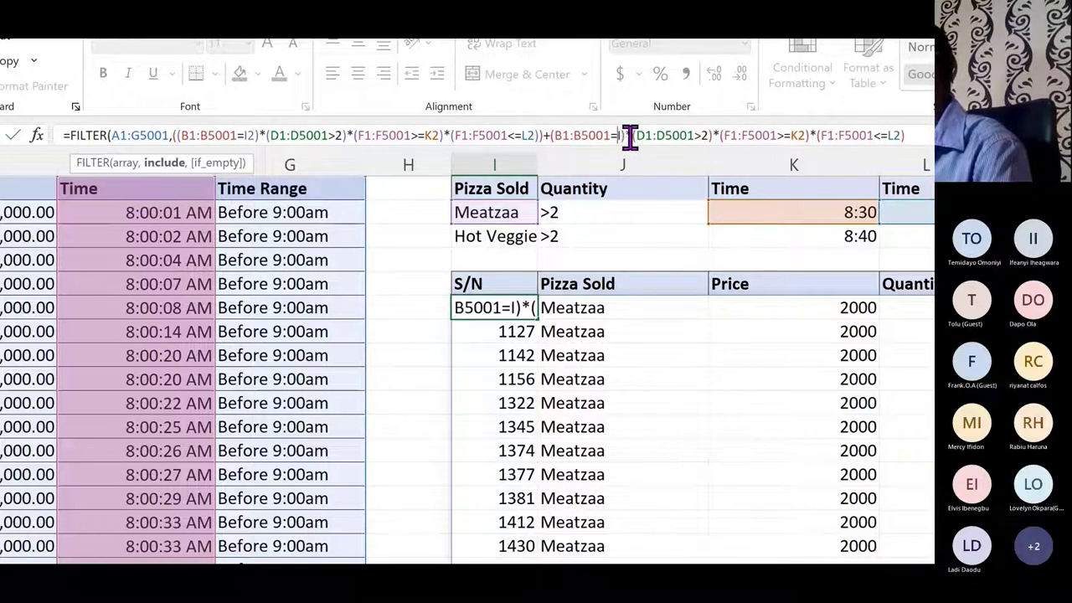
{"action": "left_click", "coordinate": [469, 237]}
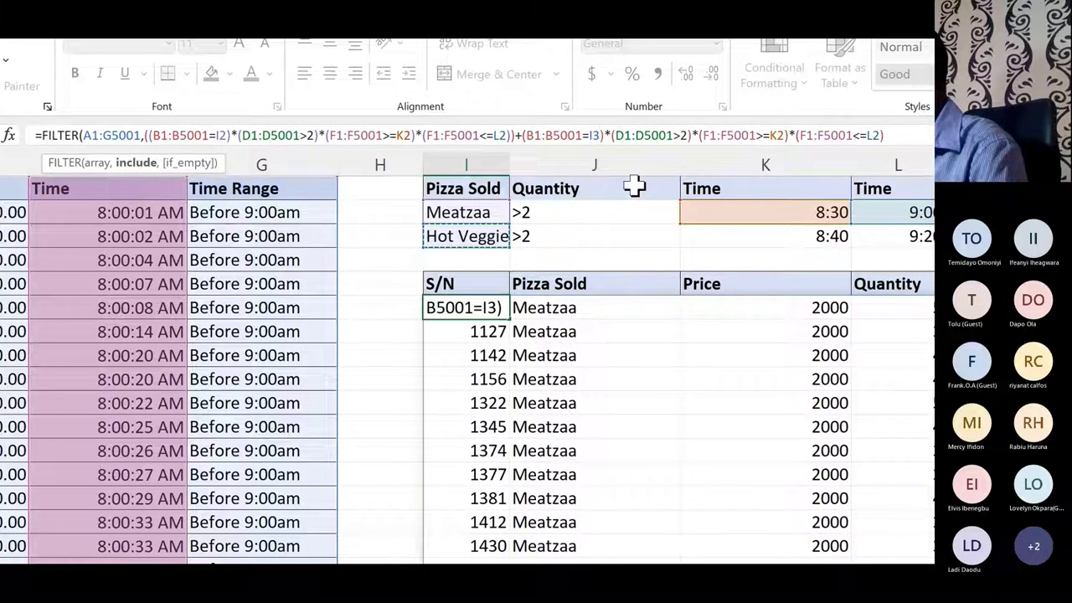
{"action": "left_click", "coordinate": [688, 135]}
{"action": "key", "text": "BackSpace"}
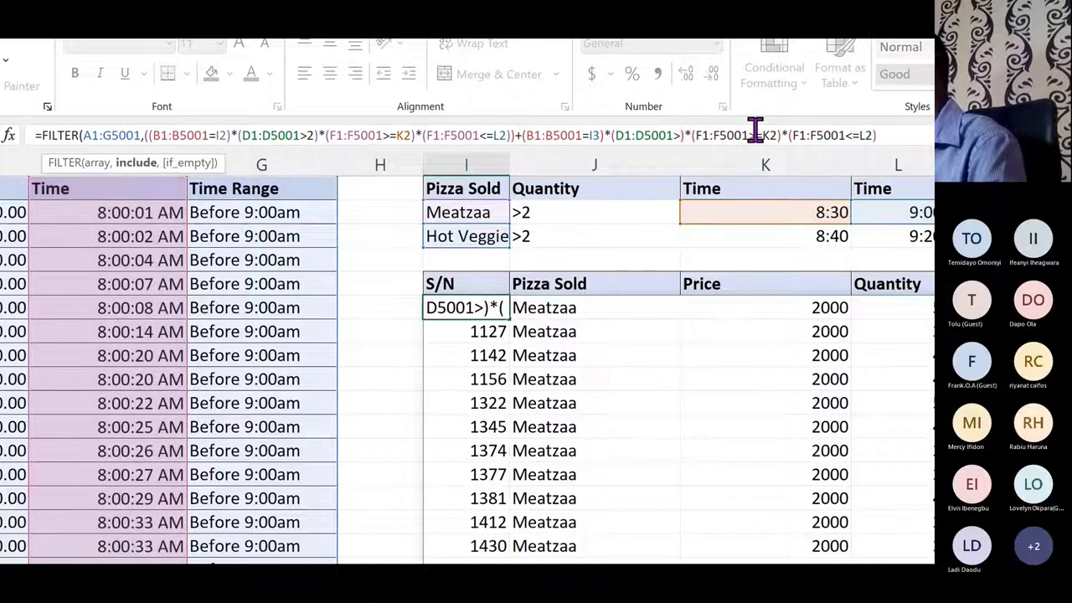
{"action": "type", "text": "3"}
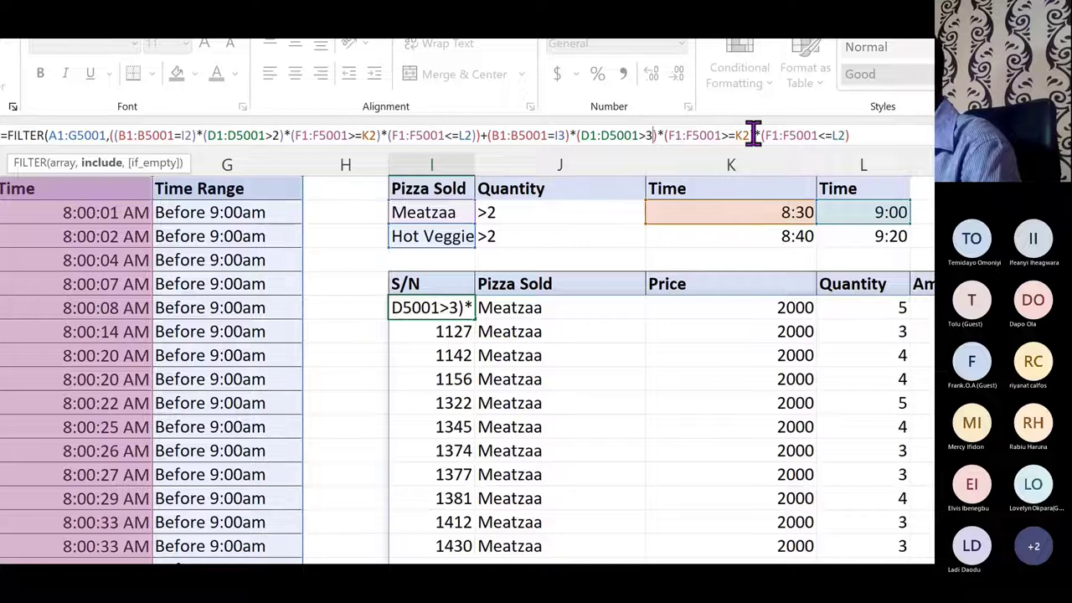
{"action": "left_click", "coordinate": [745, 135]}
{"action": "key", "text": "BackSpace"}
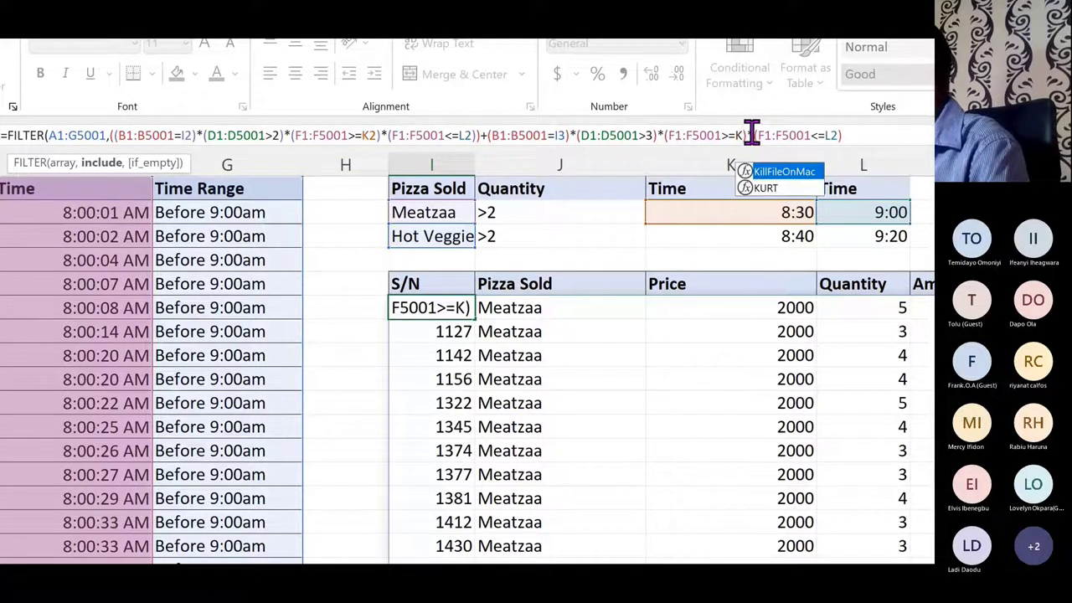
{"action": "left_click", "coordinate": [752, 236]}
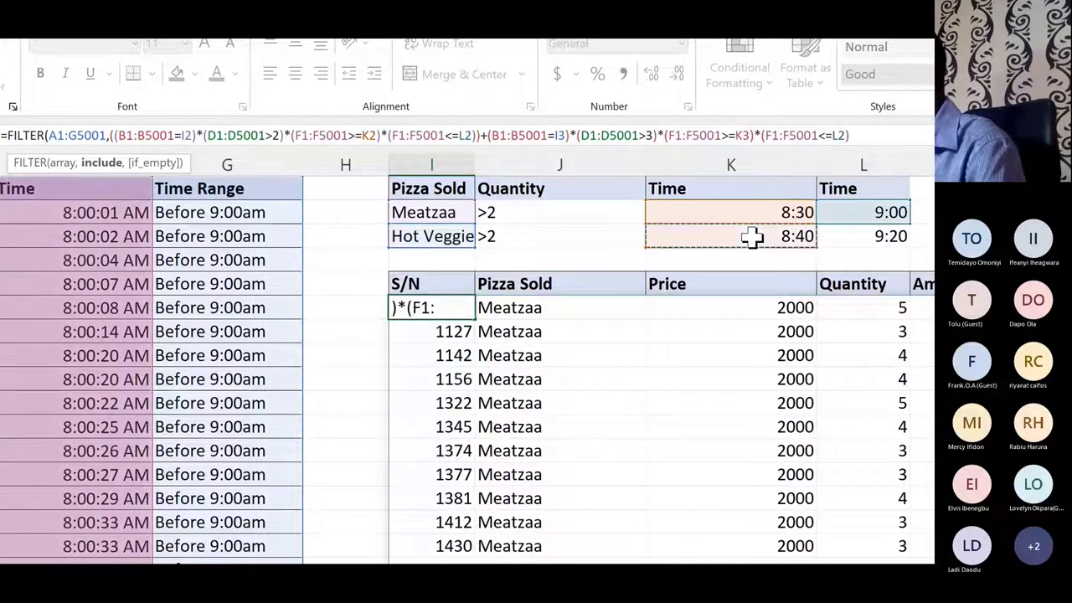
- Switch the end time to L3, wrap the group in parentheses, and enter the finished formula
{"action": "left_click", "coordinate": [844, 135]}
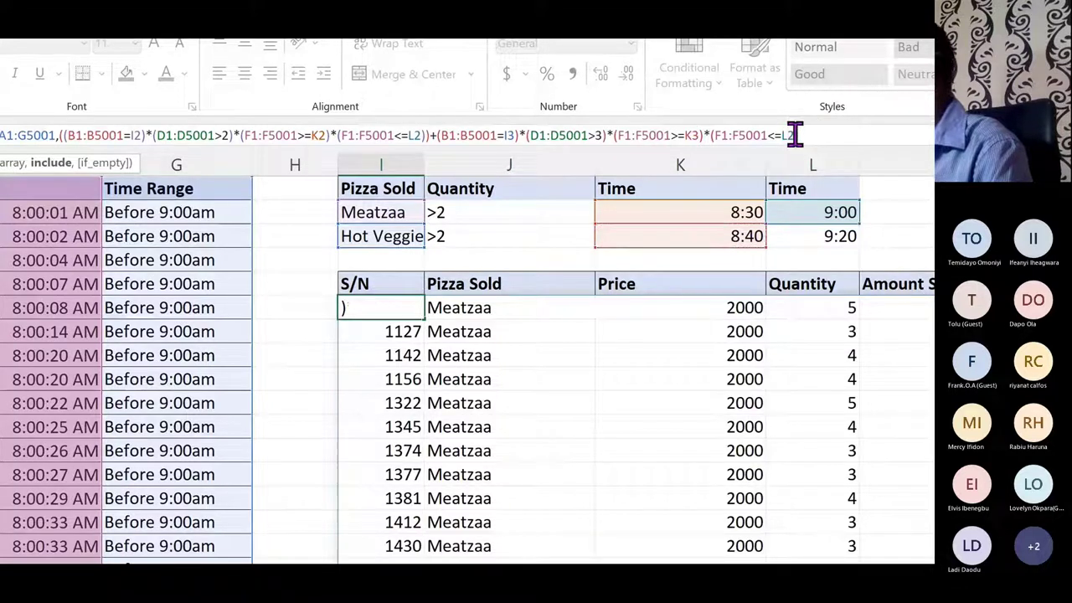
{"action": "key", "text": "BackSpace"}
{"action": "key", "text": "BackSpace"}
{"action": "left_click", "coordinate": [802, 239]}
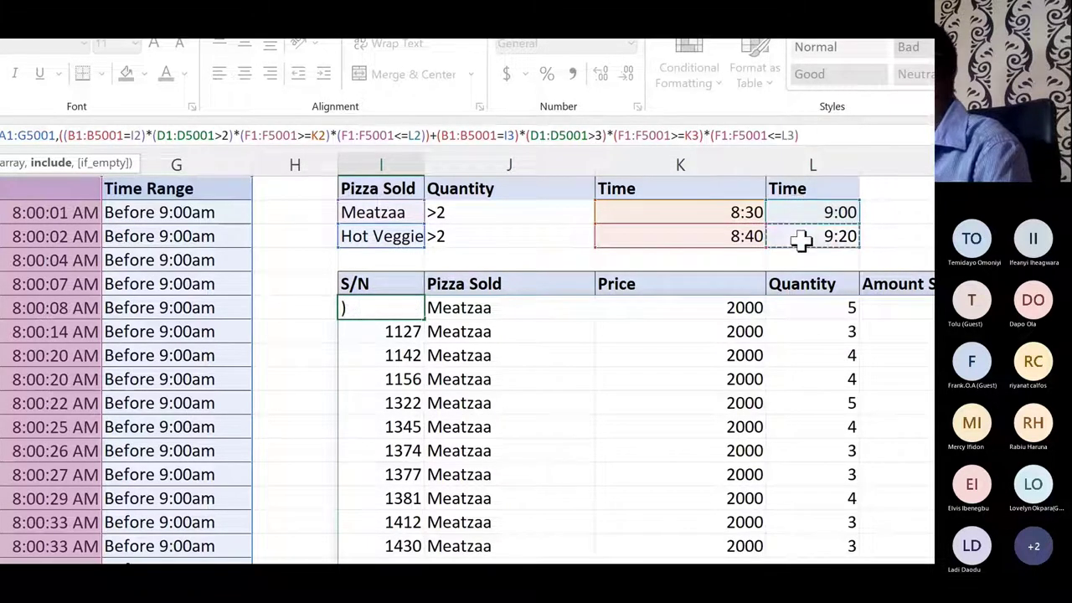
{"action": "left_click", "coordinate": [804, 137]}
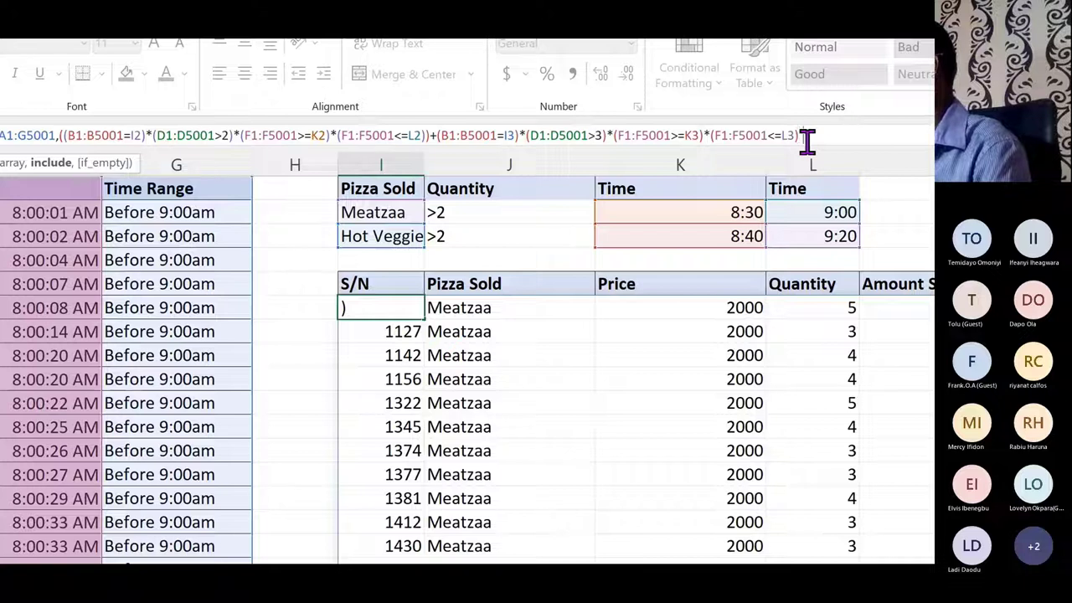
{"action": "type", "text": ")"}
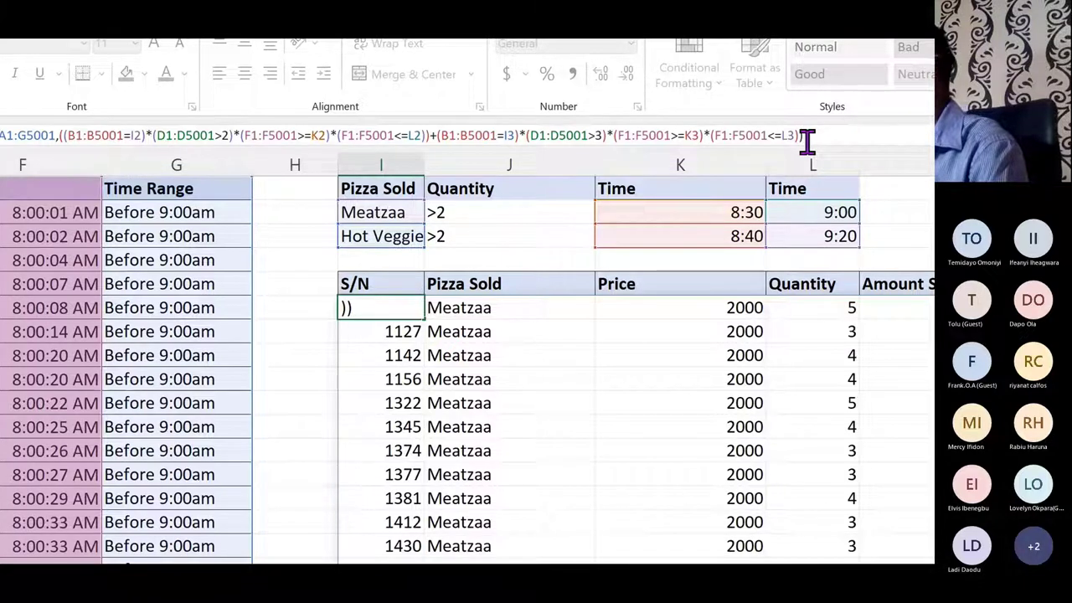
{"action": "left_click", "coordinate": [443, 135]}
{"action": "type", "text": "("}
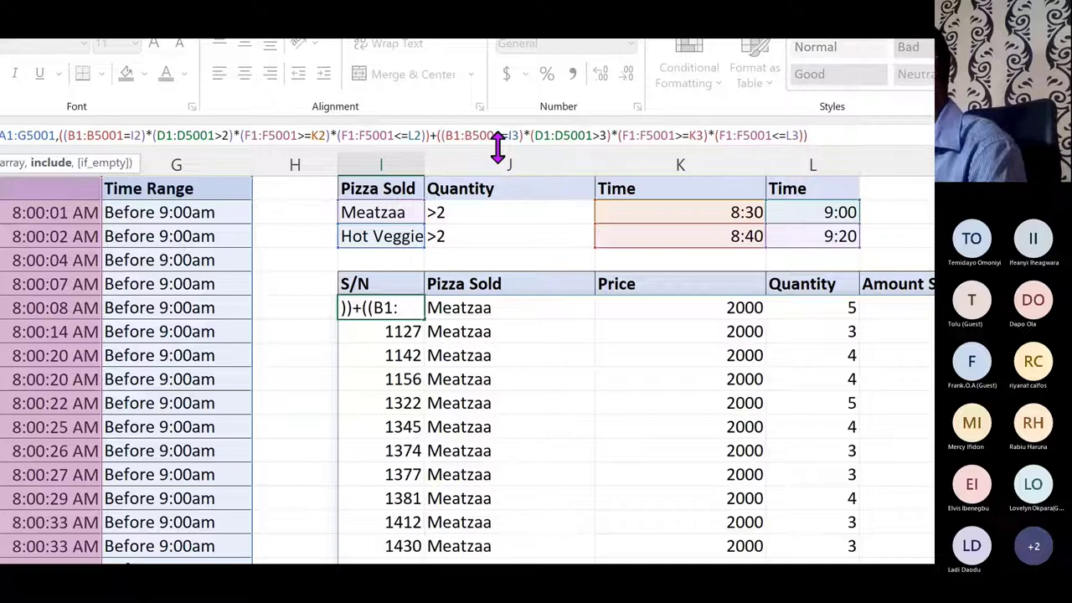
{"action": "left_click", "coordinate": [756, 135]}
{"action": "type", "text": ")"}
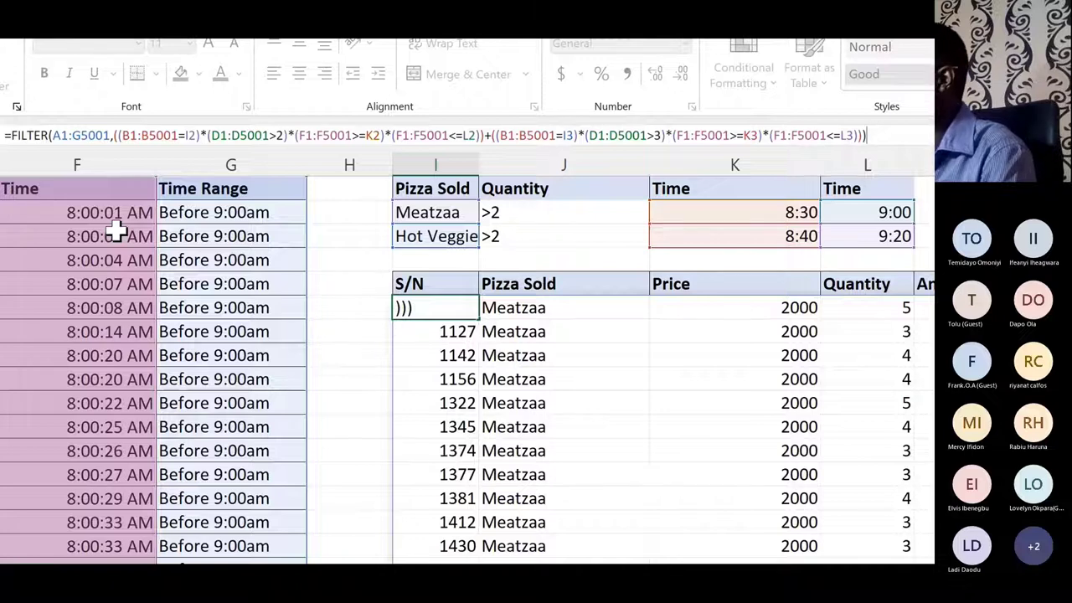
{"action": "key", "text": "Return"}
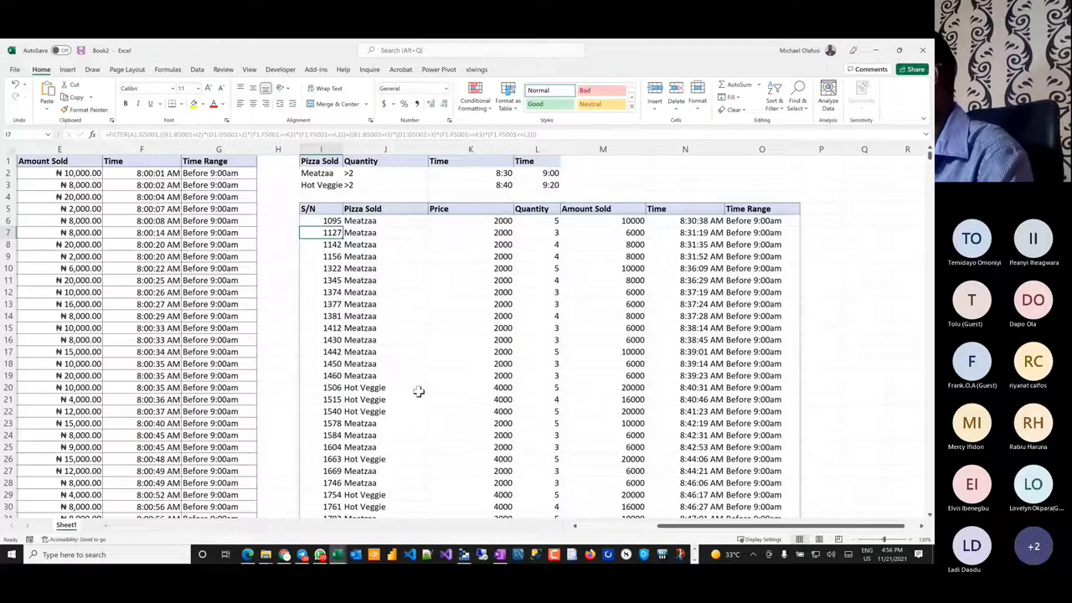
- Enter quantity criteria 2 in J2 for Meatzaa and 3 in J3 for Hot Veggie
{"action": "left_click", "coordinate": [394, 174]}
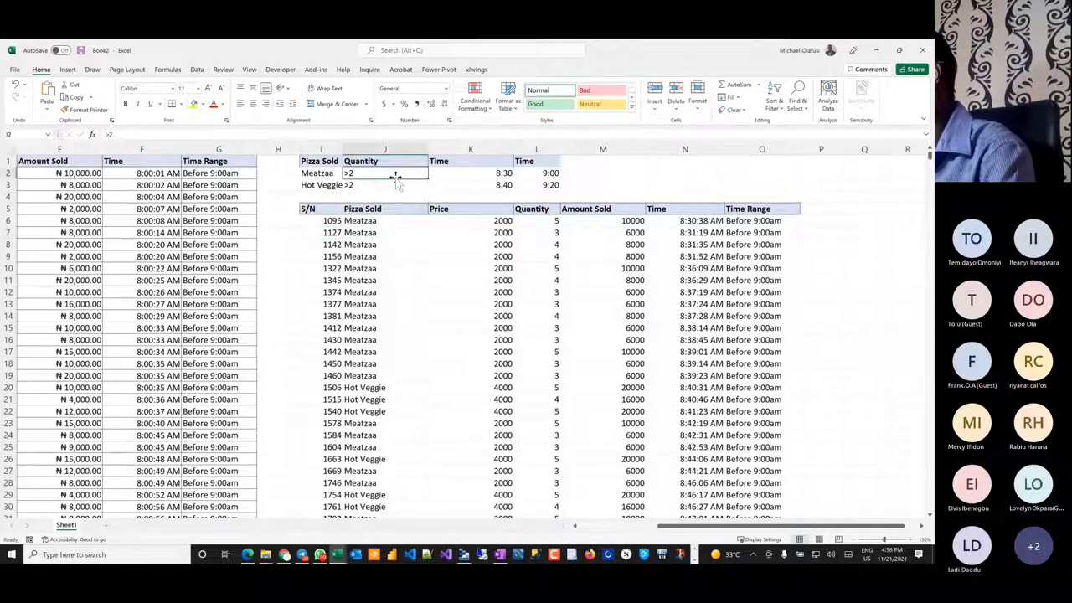
{"action": "type", "text": "2"}
{"action": "key", "text": "Return"}
{"action": "type", "text": "3"}
{"action": "key", "text": "Return"}
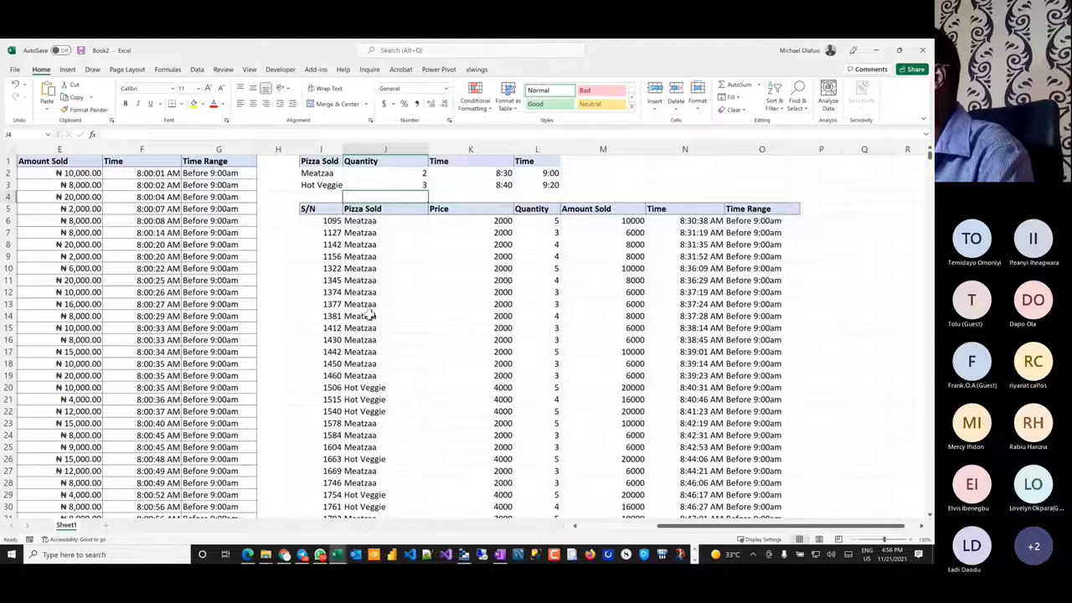
{"action": "scroll", "coordinate": [194, 278], "scroll_direction": "left", "scroll_amount": 4}
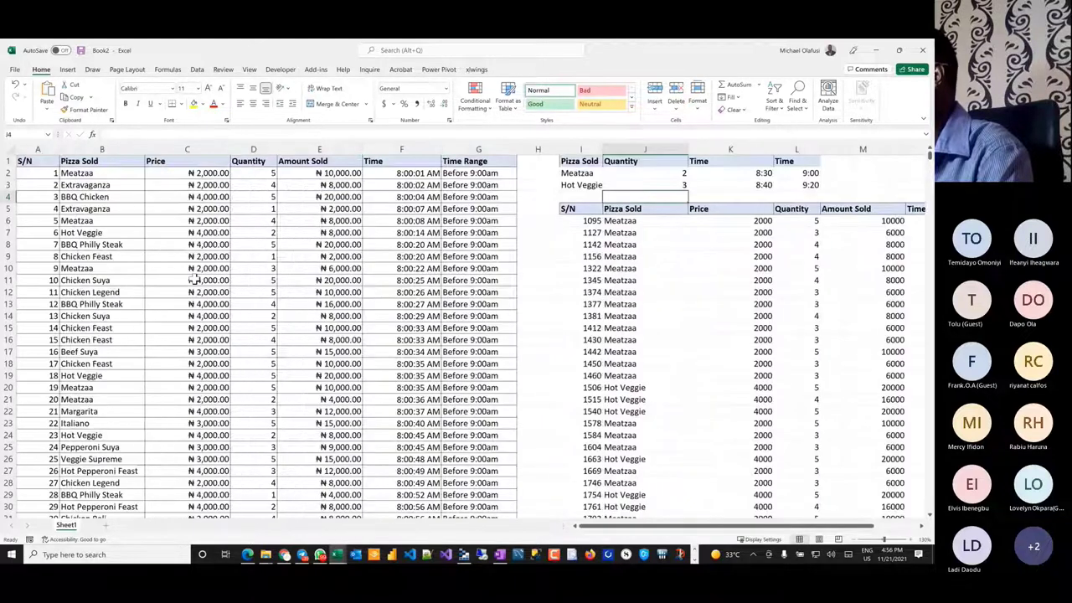
{"action": "left_click", "coordinate": [99, 218]}
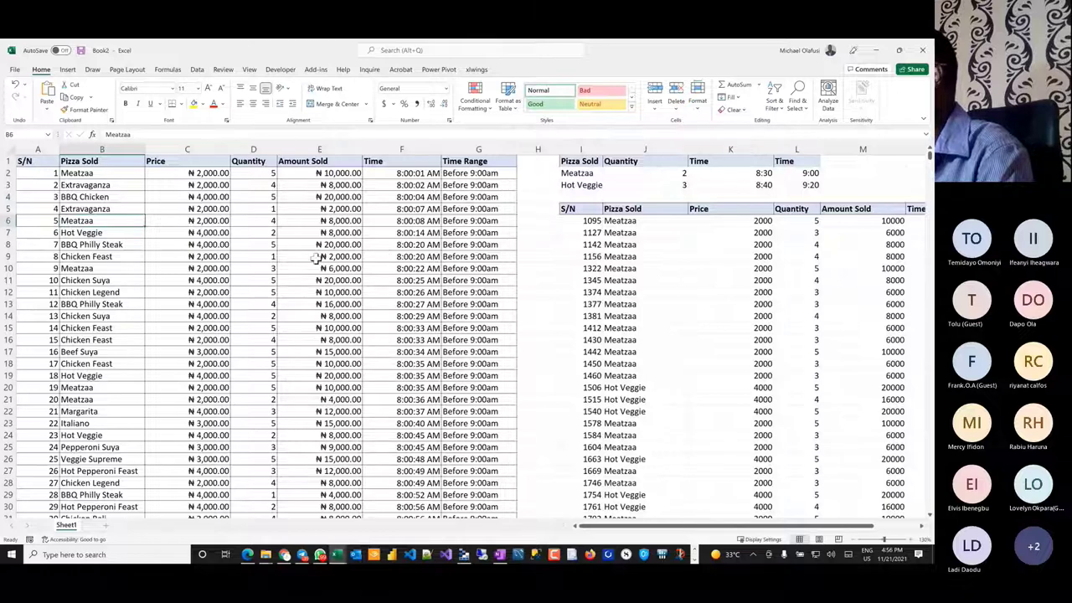
- Enter 10000 as the first sale's price in C2
{"action": "left_click", "coordinate": [180, 173]}
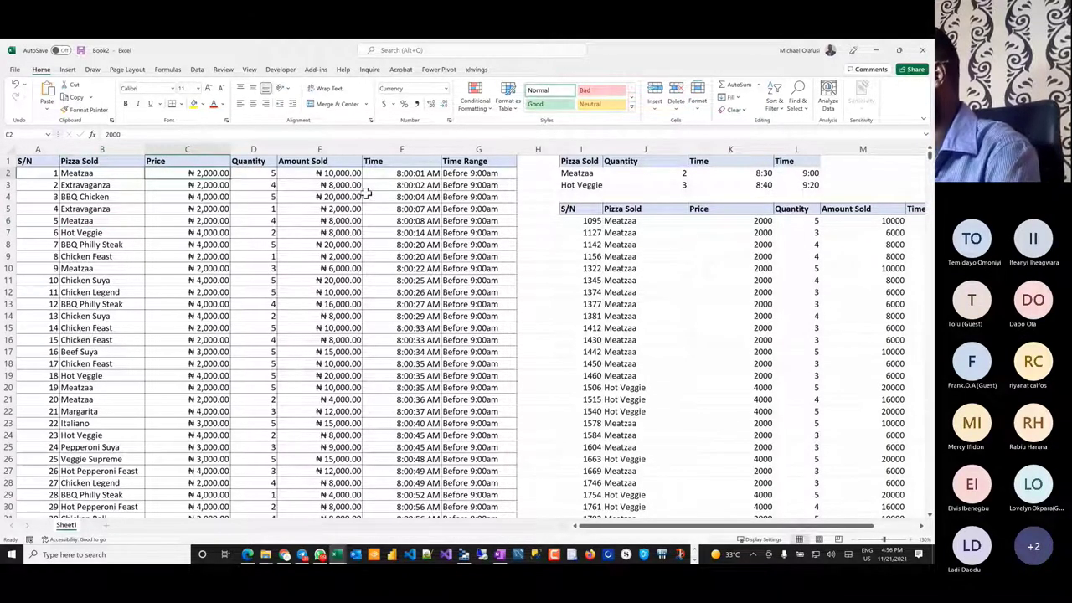
{"action": "type", "text": "100"}
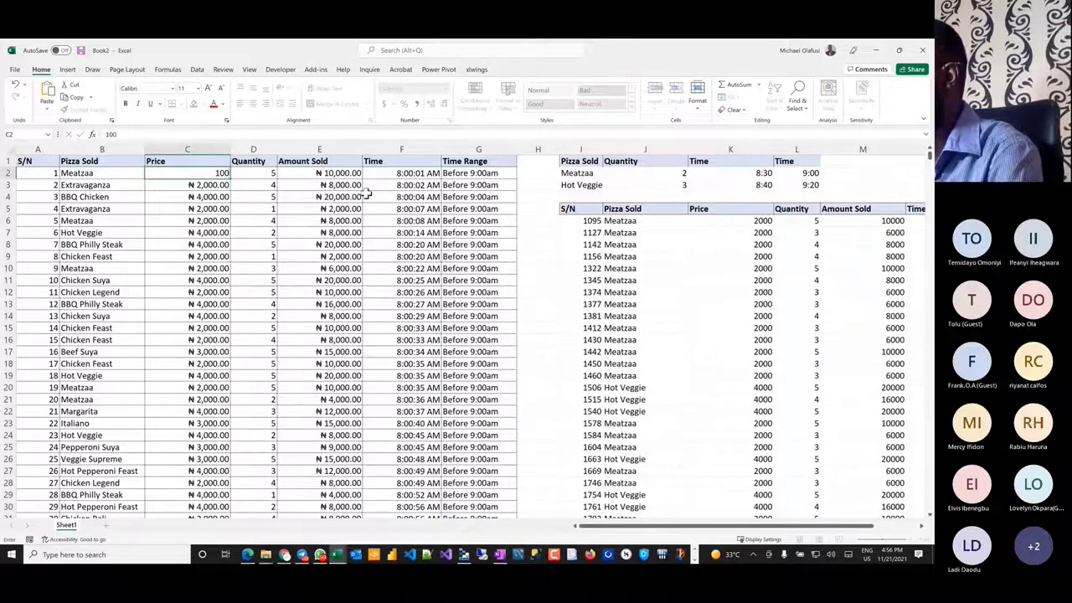
{"action": "type", "text": "00"}
{"action": "key", "text": "ctrl+Return"}
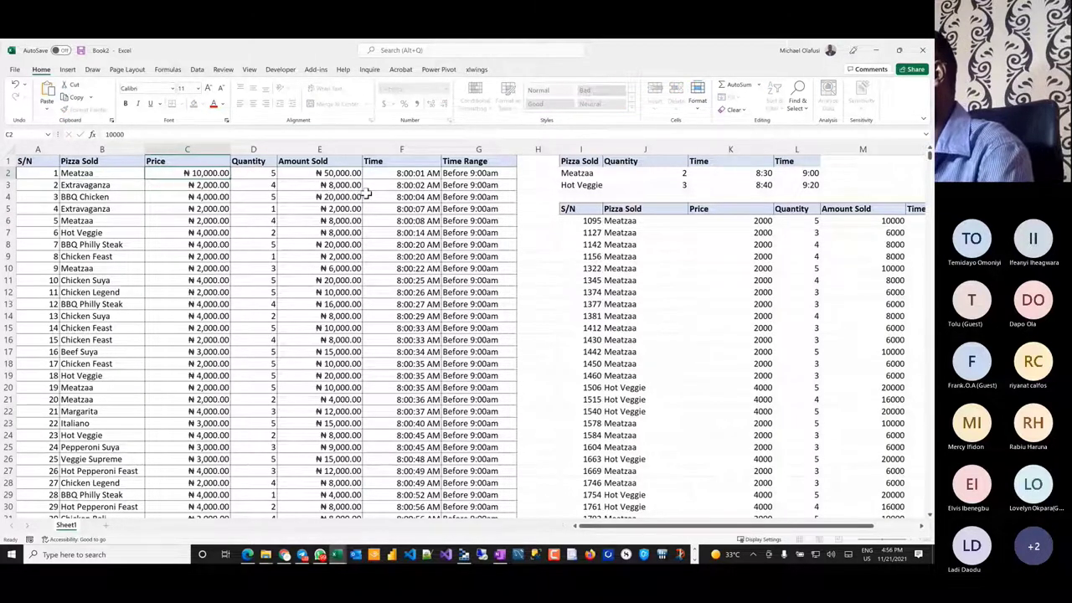
- Change the first sale's time in F2 to 8:40:01 AM
{"action": "left_click", "coordinate": [401, 174]}
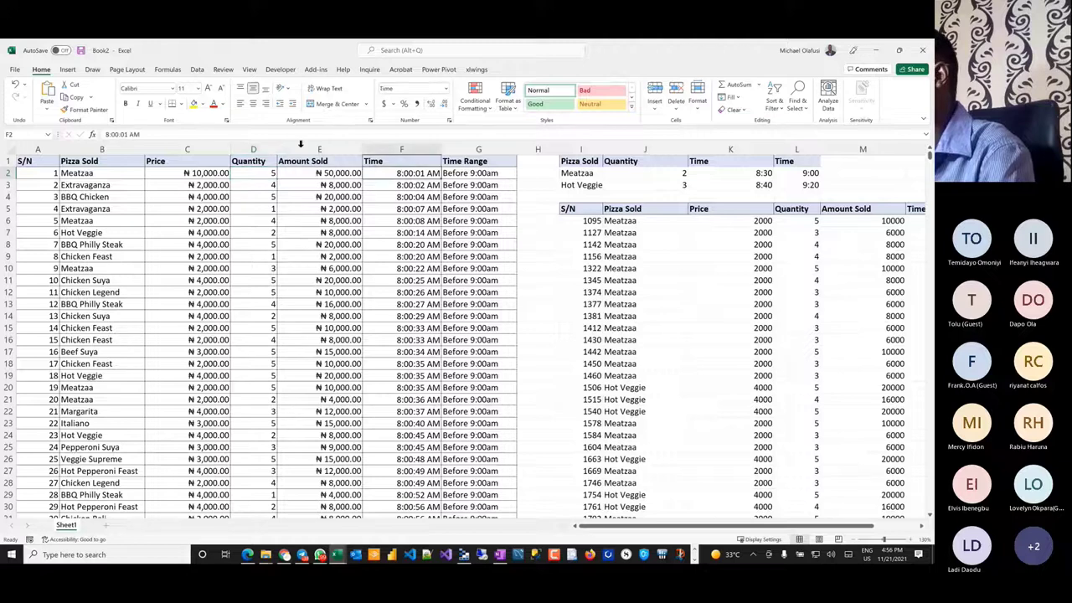
{"action": "left_click", "coordinate": [119, 135]}
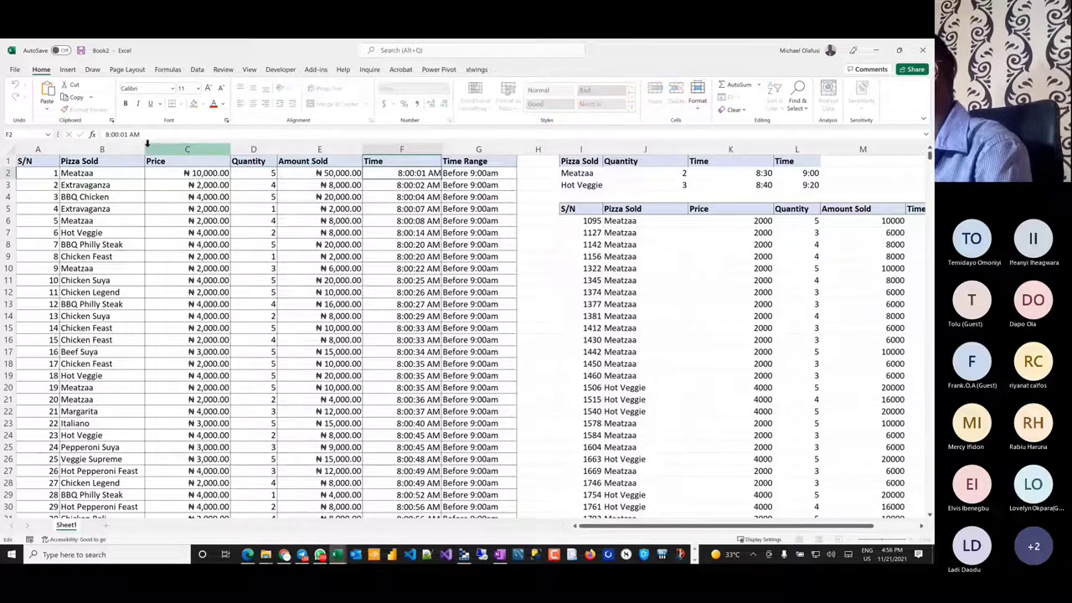
{"action": "key", "text": "BackSpace"}
{"action": "type", "text": "4"}
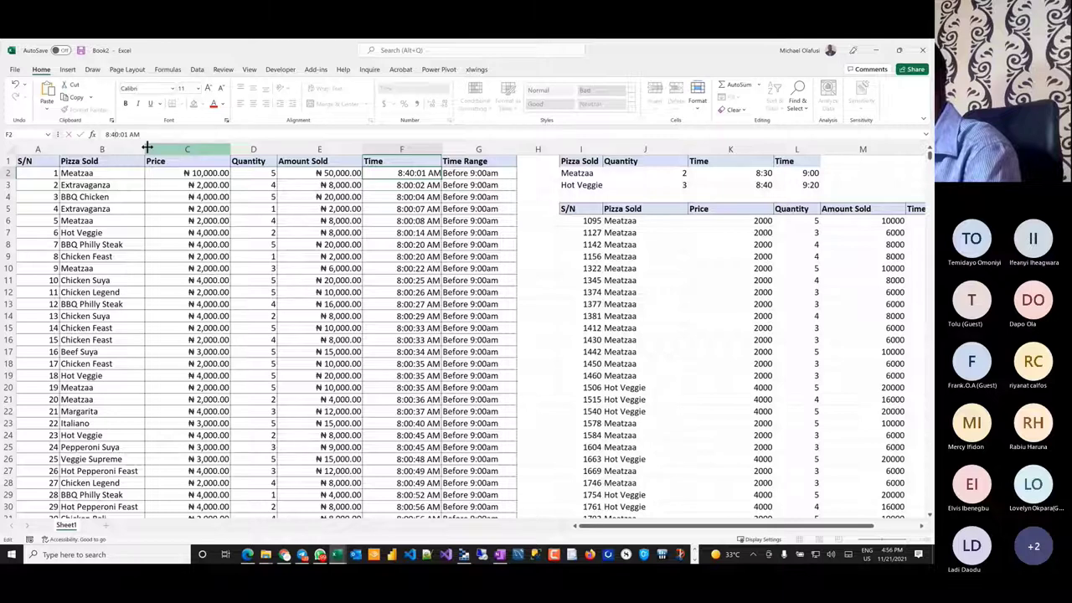
{"action": "key", "text": "Return"}
{"action": "scroll", "coordinate": [761, 181], "scroll_direction": "right", "scroll_amount": 3}
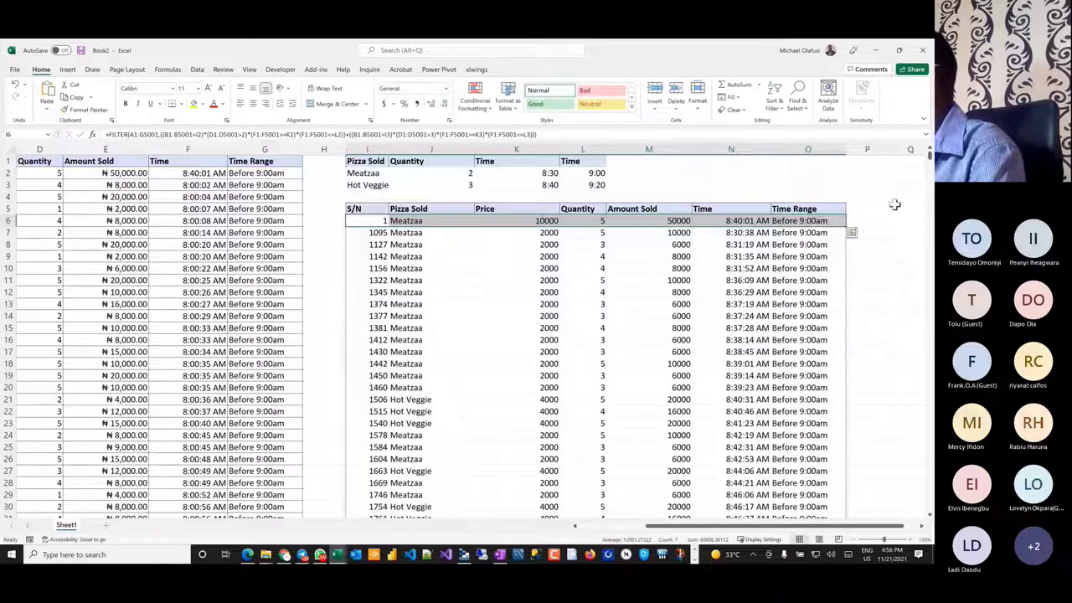
{"action": "left_click", "coordinate": [892, 207]}
- Switch to the pivot table workbook and glance at the I want it here sheet
{"action": "key", "text": "alt+Tab"}
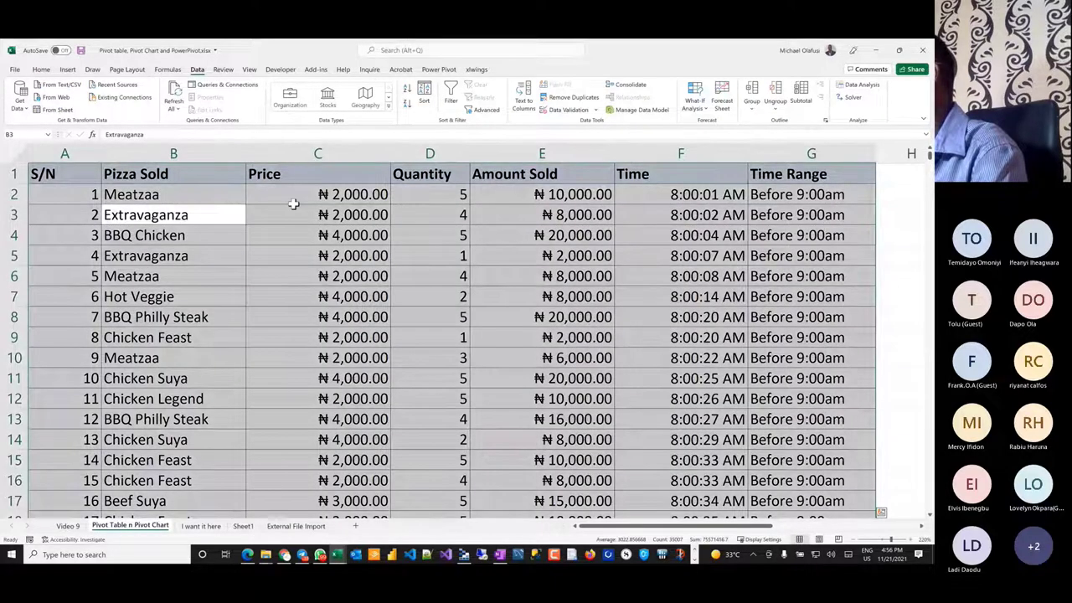
{"action": "key", "text": "Up"}
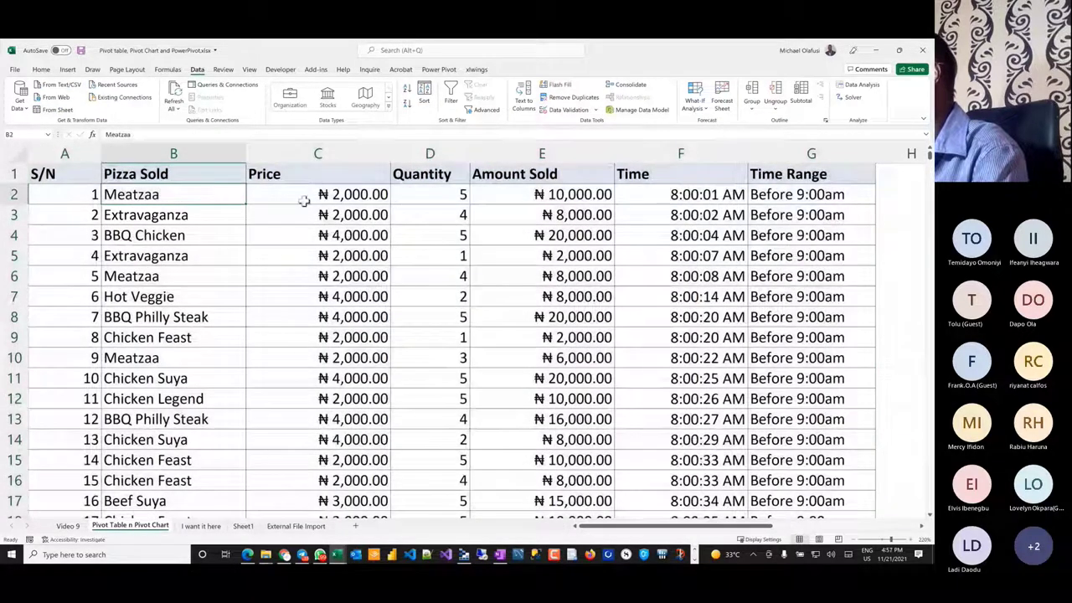
{"action": "left_click", "coordinate": [201, 526]}
{"action": "scroll", "coordinate": [193, 407], "scroll_direction": "up", "scroll_amount": 1}
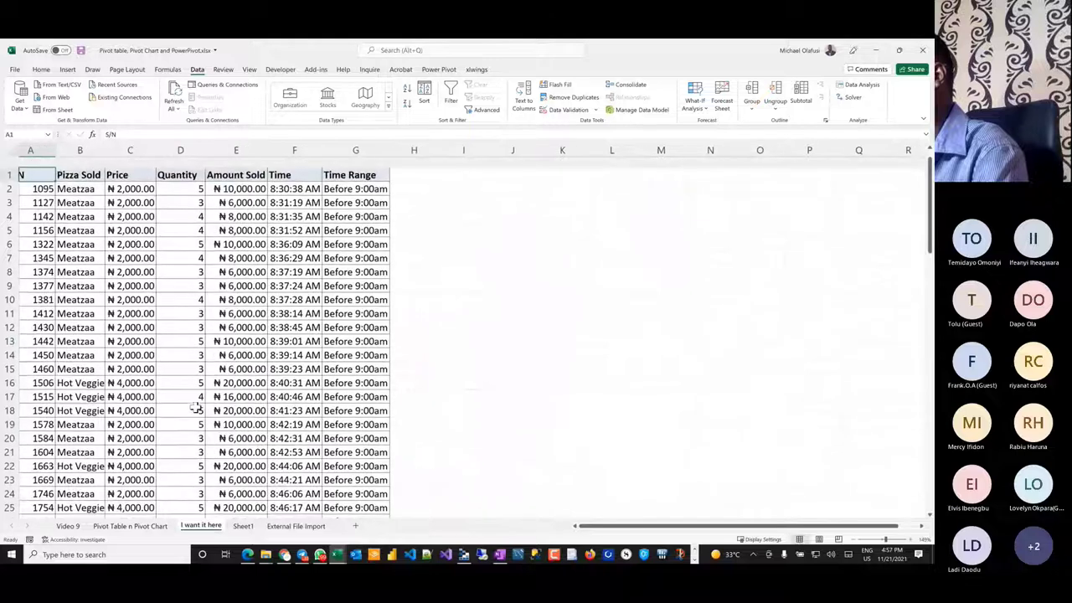
{"action": "scroll", "coordinate": [134, 352], "scroll_direction": "left", "scroll_amount": 1}
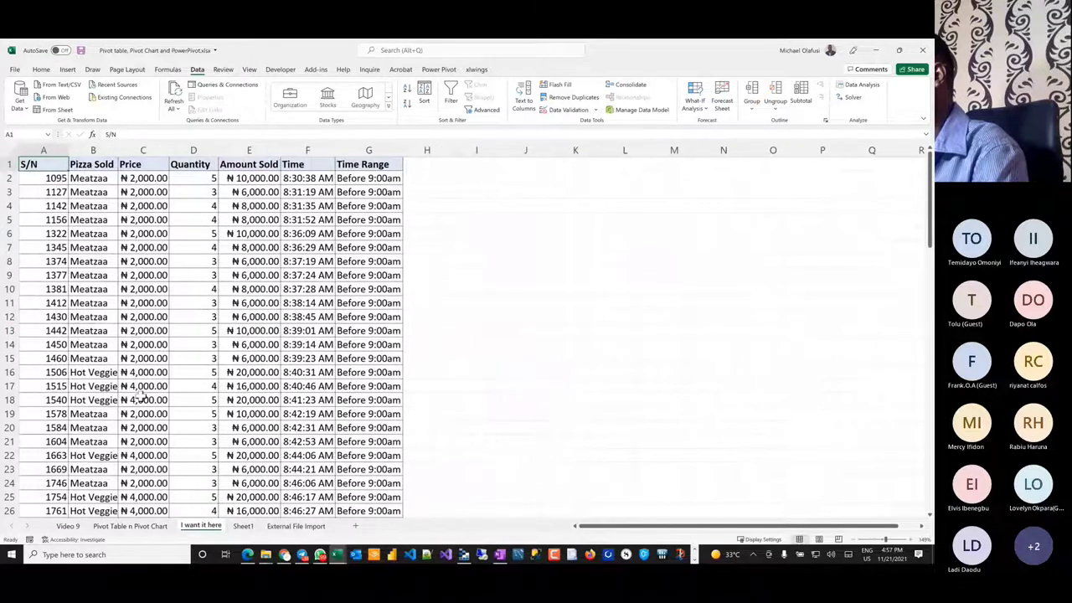
- On the Pivot Table n Pivot Chart sheet, set C2 to 10,000 and F2 to 8:40:01 AM
{"action": "left_click", "coordinate": [134, 526]}
{"action": "left_click", "coordinate": [354, 196]}
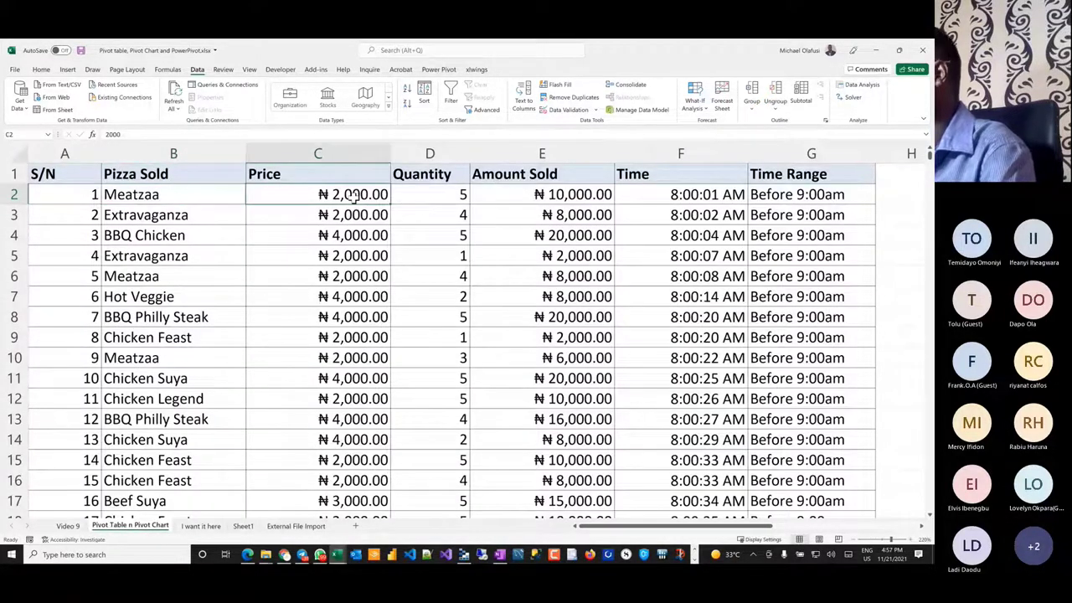
{"action": "type", "text": "10,000"}
{"action": "key", "text": "Tab"}
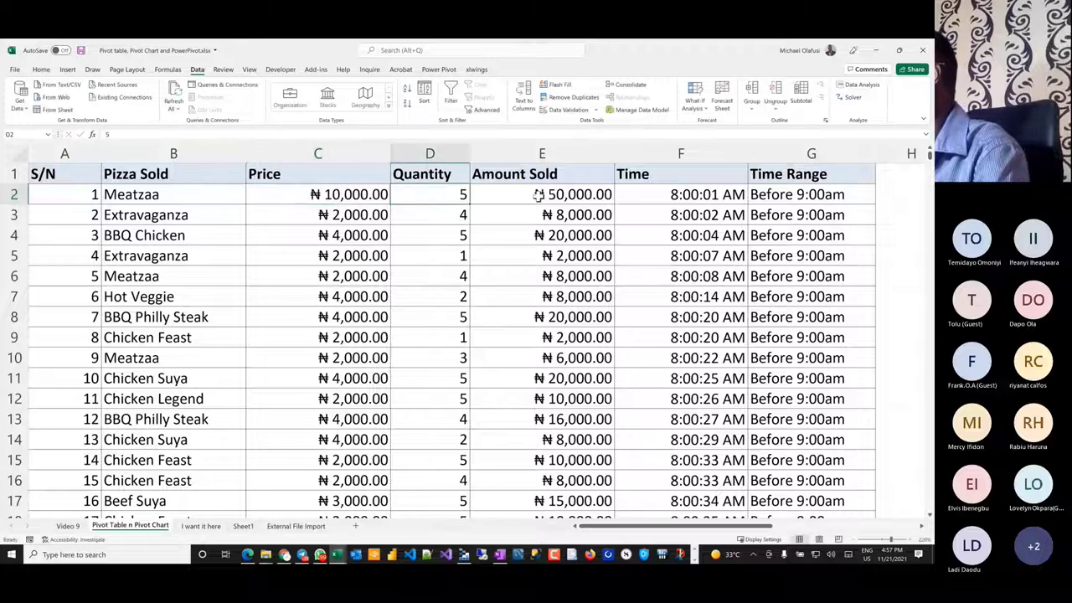
{"action": "left_click", "coordinate": [653, 192]}
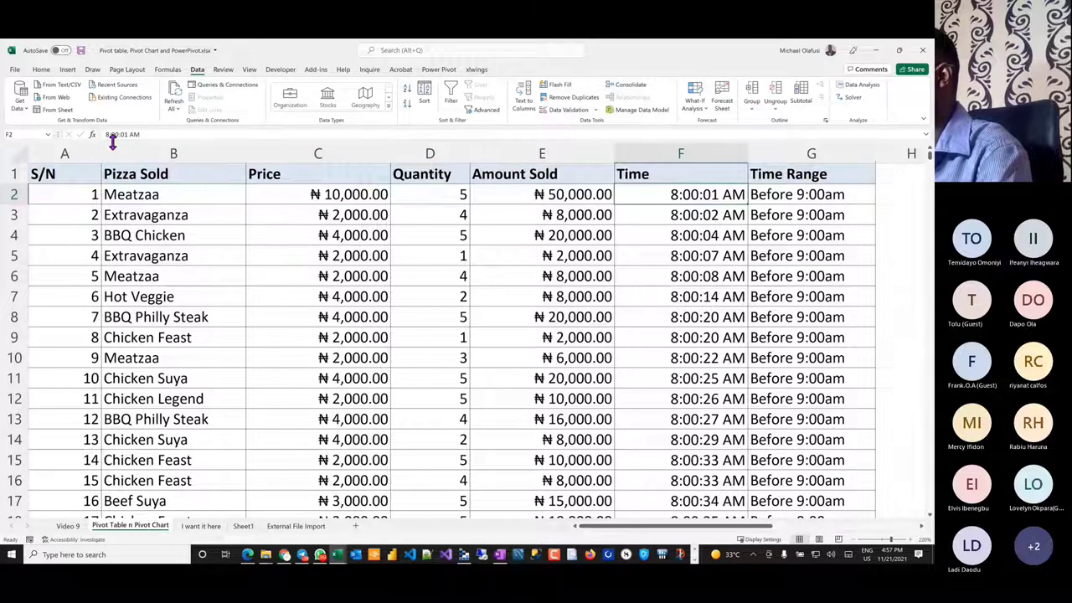
{"action": "left_click", "coordinate": [113, 137]}
{"action": "key", "text": "BackSpace"}
{"action": "type", "text": "4"}
{"action": "key", "text": "Return"}
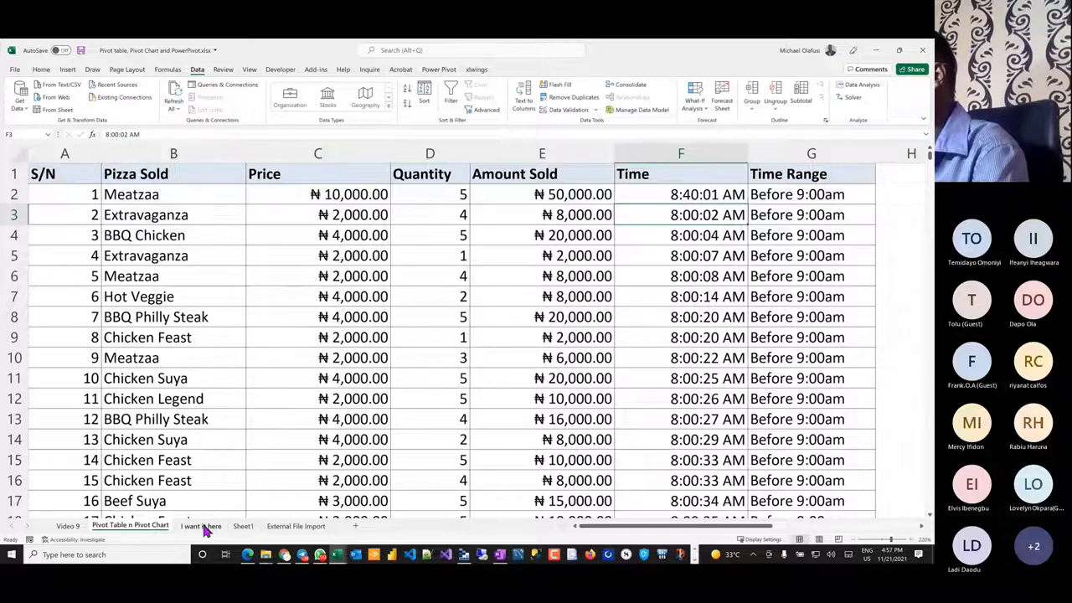
- Check row 2 on the I want it here sheet, then return to Pivot Table n Pivot Chart
{"action": "left_click", "coordinate": [203, 526]}
{"action": "left_click", "coordinate": [23, 178]}
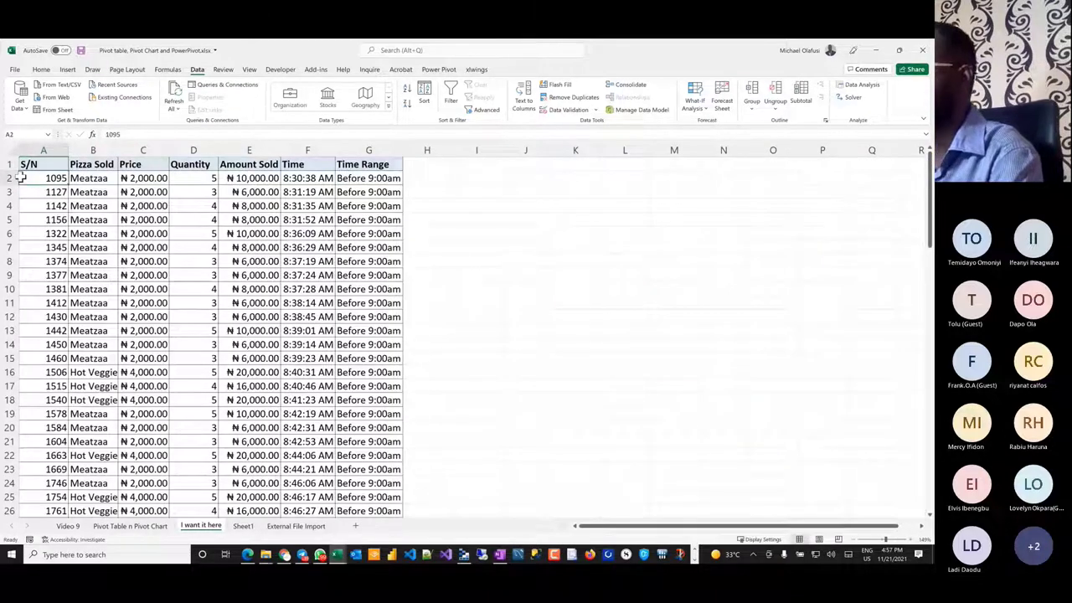
{"action": "left_click", "coordinate": [11, 177]}
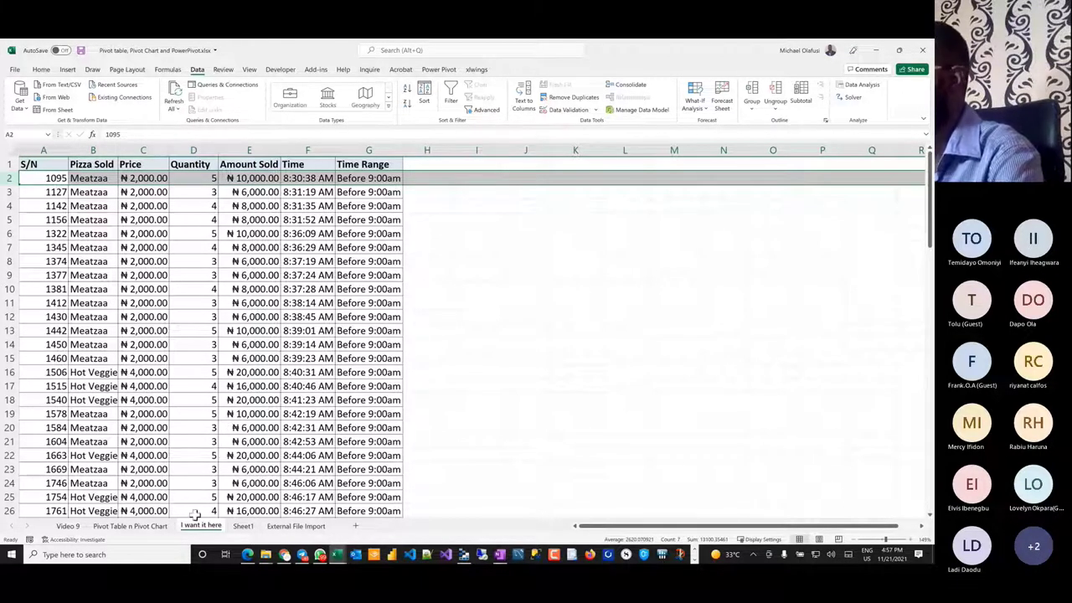
{"action": "left_click", "coordinate": [153, 526]}
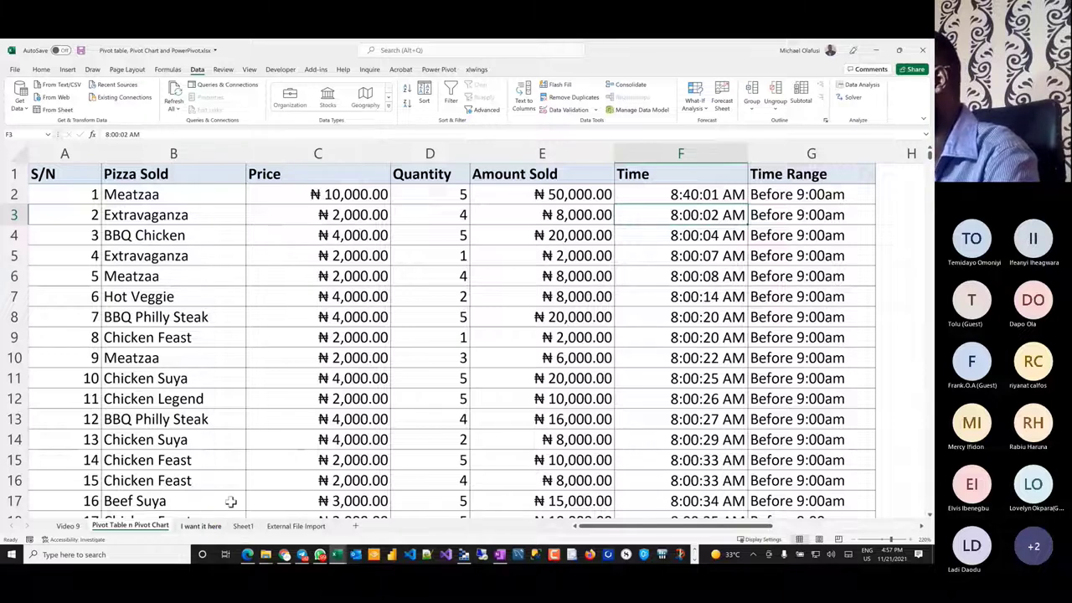
- In Book2, inspect the FILTER formula in I6 without changes and select Q4
{"action": "key", "text": "alt+Tab"}
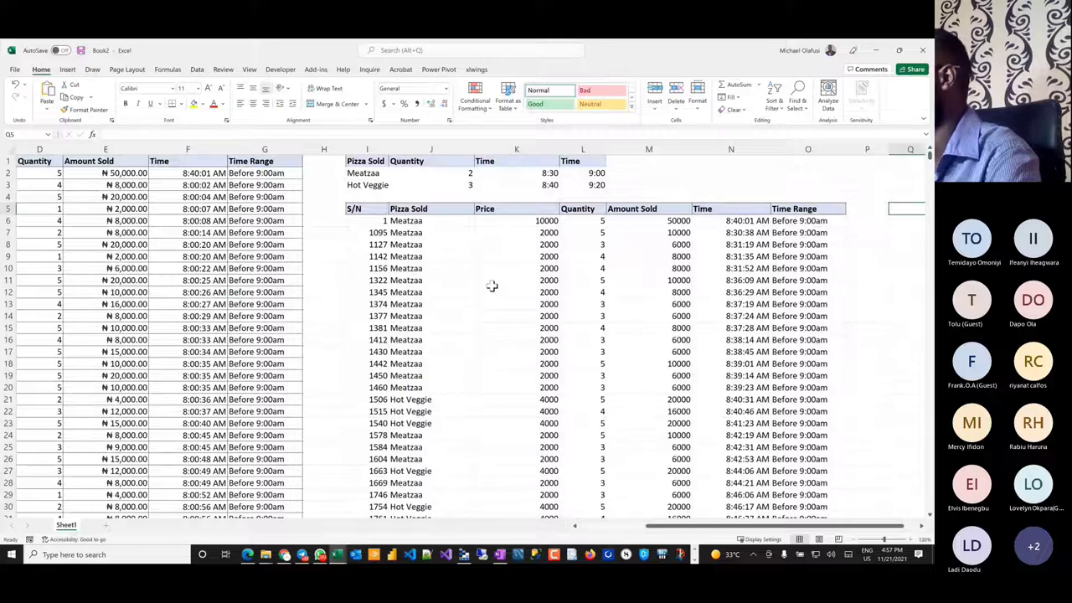
{"action": "double_click", "coordinate": [376, 221]}
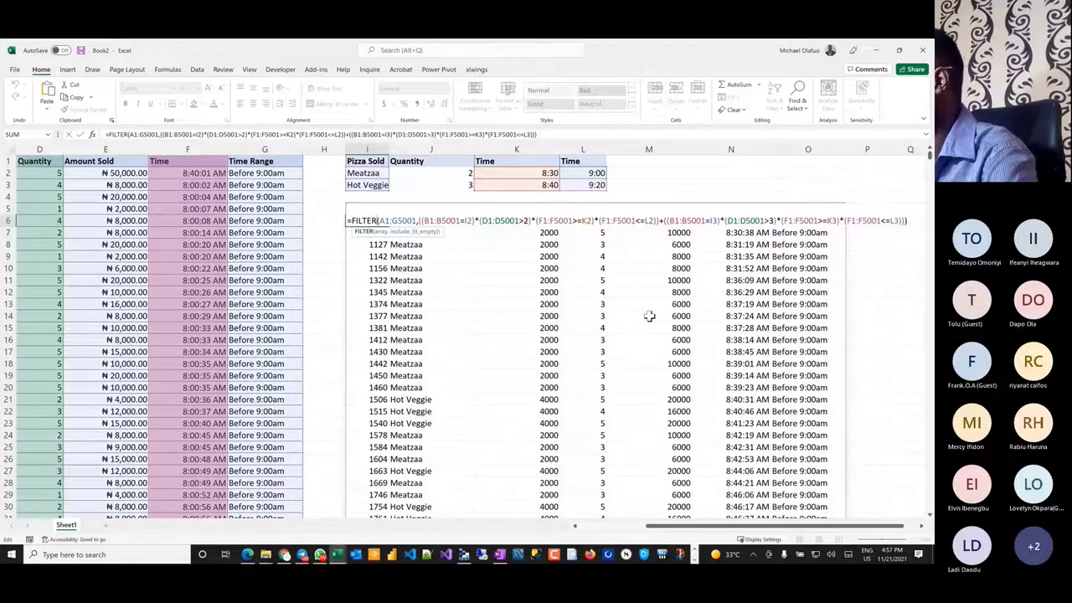
{"action": "key", "text": "Escape"}
{"action": "scroll", "coordinate": [598, 282], "scroll_direction": "right", "scroll_amount": 5}
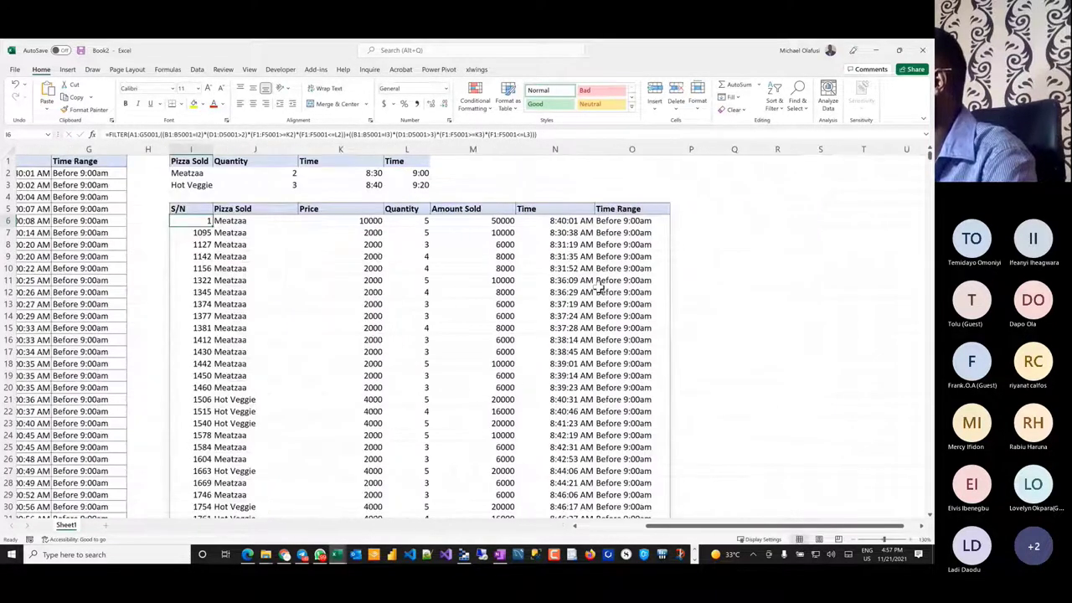
{"action": "left_click", "coordinate": [598, 196]}
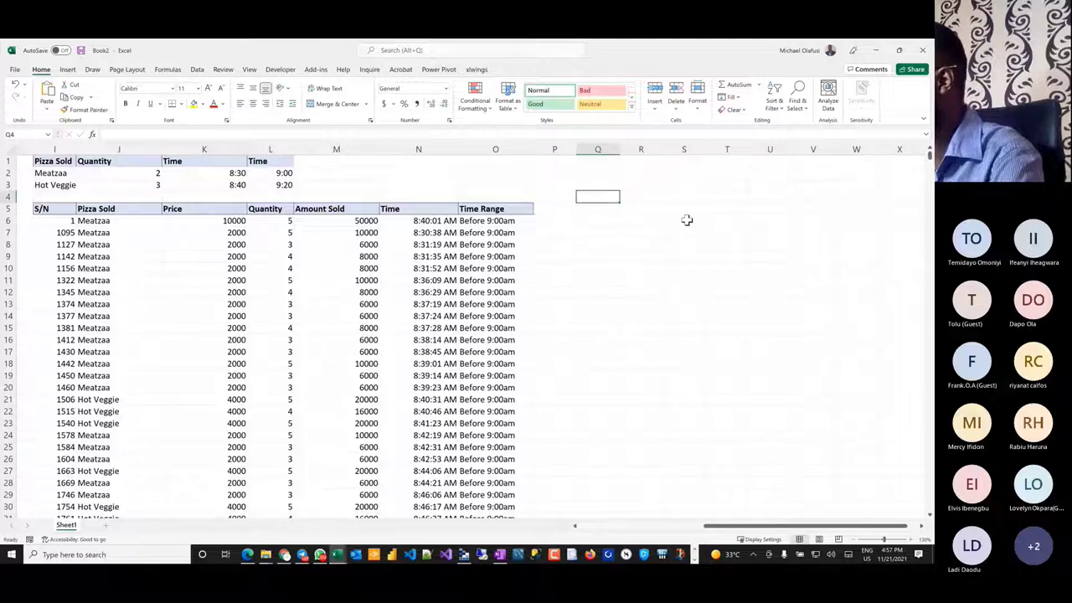
- Enter AND in Q4 and the headings You Want in Q3 and USE in R3
{"action": "type", "text": "AND"}
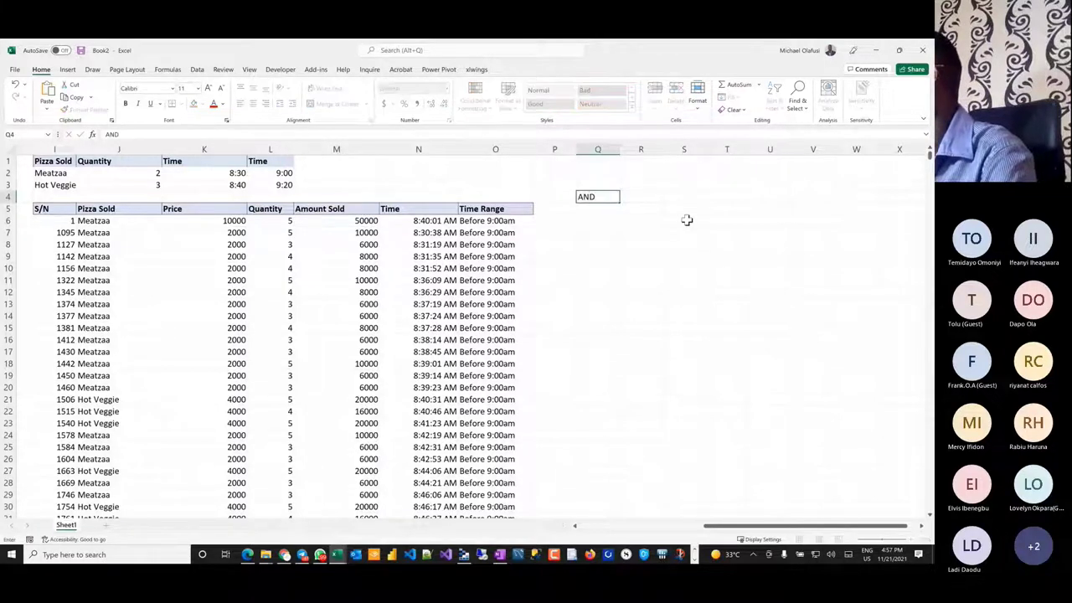
{"action": "key", "text": "Tab"}
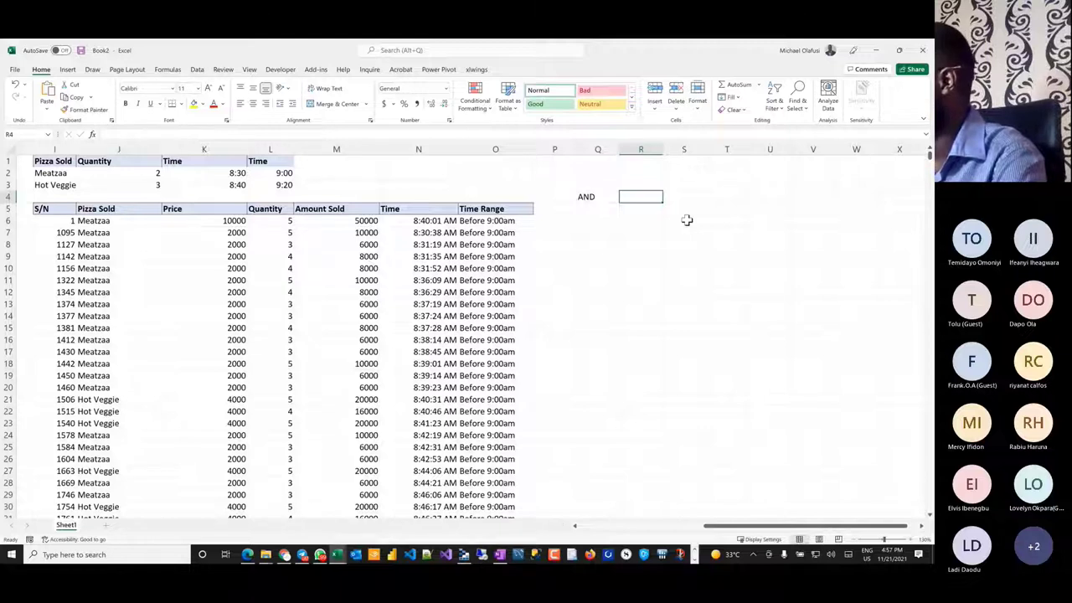
{"action": "key", "text": "Up"}
{"action": "type", "text": "USE"}
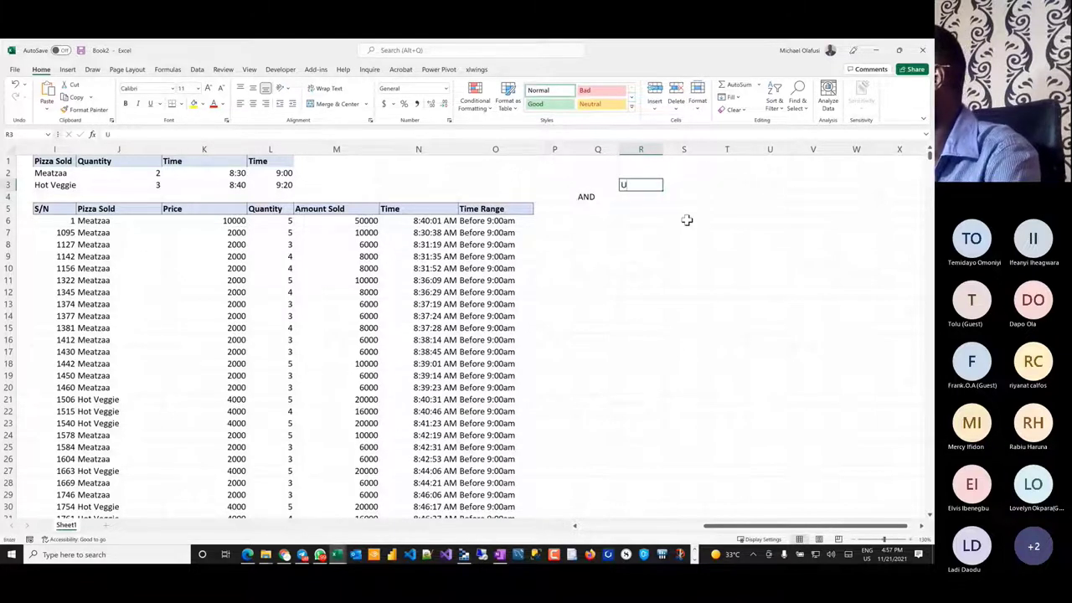
{"action": "key", "text": "Return"}
{"action": "left_click", "coordinate": [590, 184]}
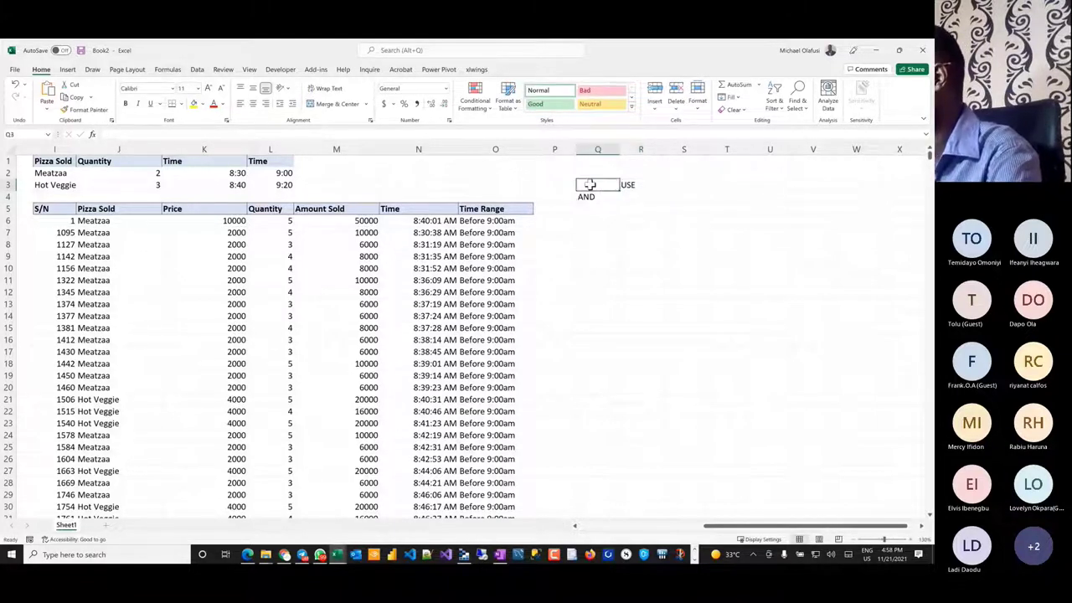
{"action": "type", "text": "You Want"}
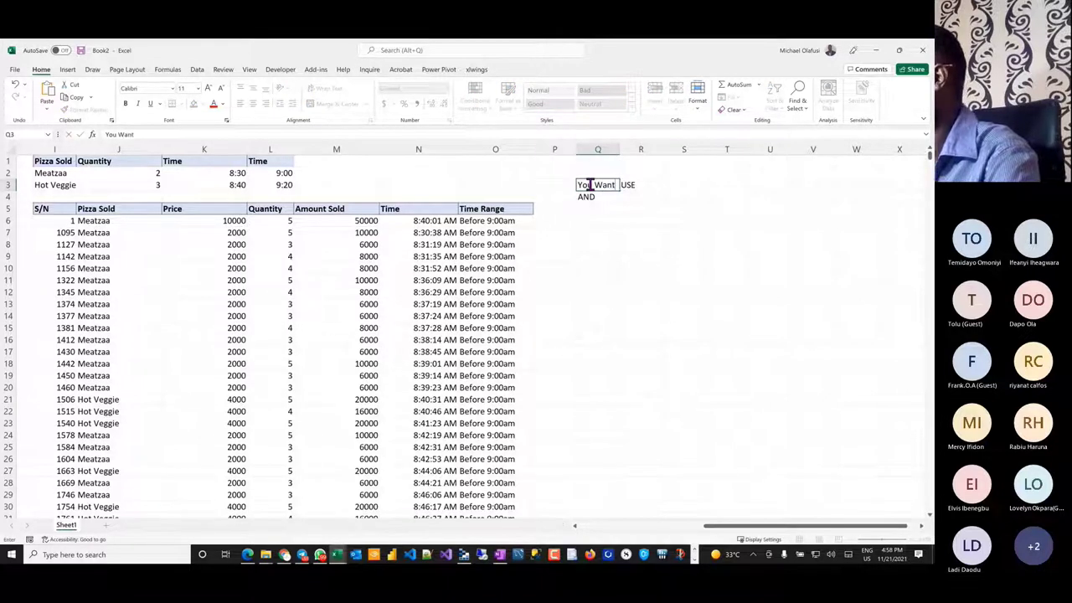
{"action": "key", "text": "Return"}
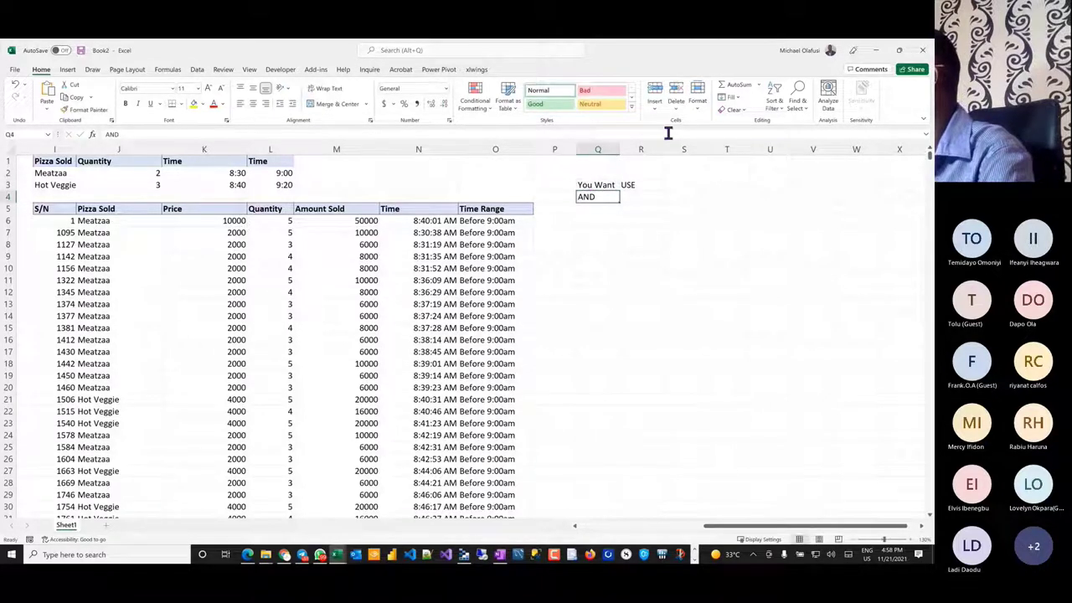
- Map AND to * in R4, and add OR with + in Q5:R5
{"action": "left_click", "coordinate": [632, 197]}
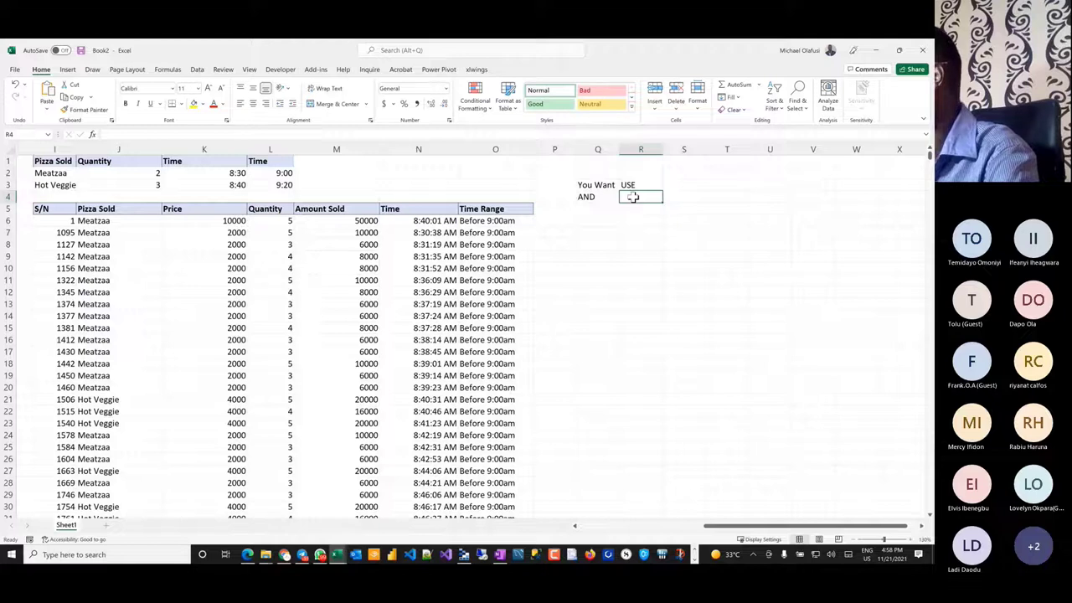
{"action": "type", "text": "*"}
{"action": "key", "text": "Return"}
{"action": "left_click", "coordinate": [603, 209]}
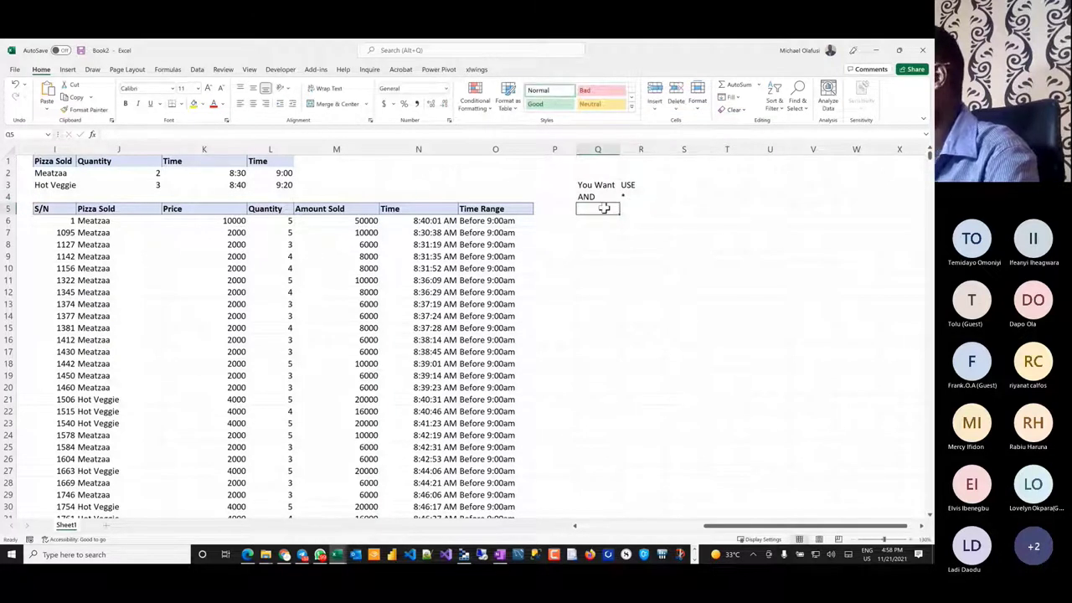
{"action": "type", "text": "OR"}
{"action": "key", "text": "Tab"}
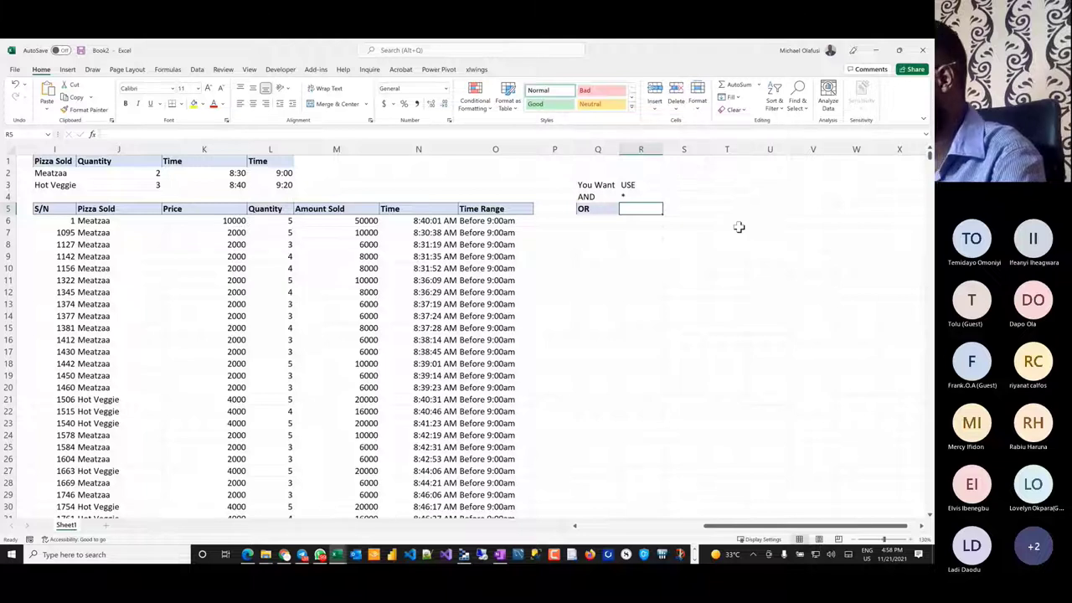
{"action": "type", "text": "="}
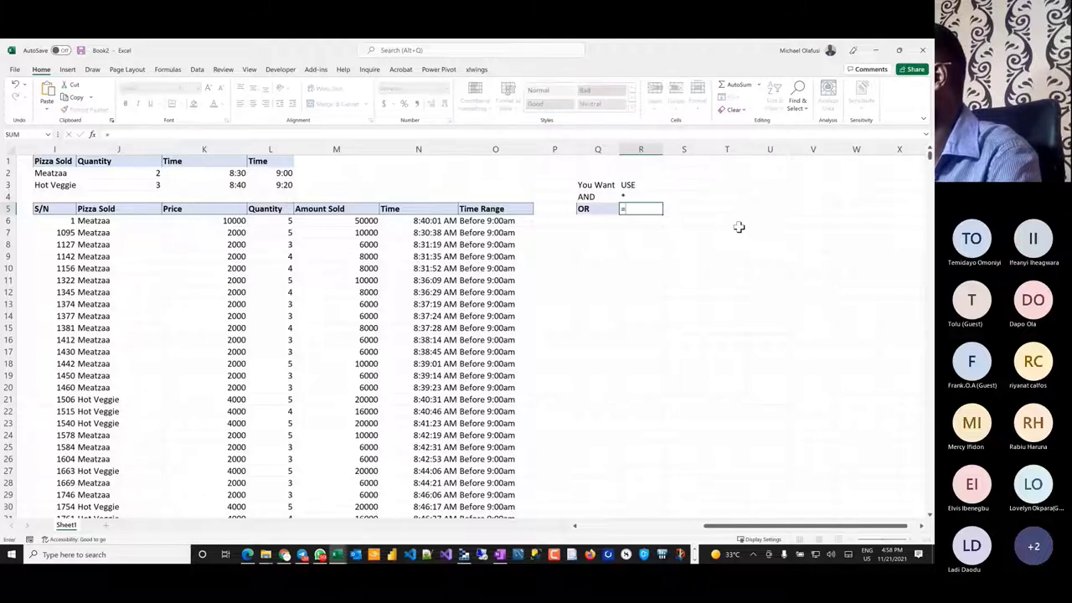
{"action": "key", "text": "BackSpace"}
{"action": "type", "text": "+"}
{"action": "key", "text": "Return"}
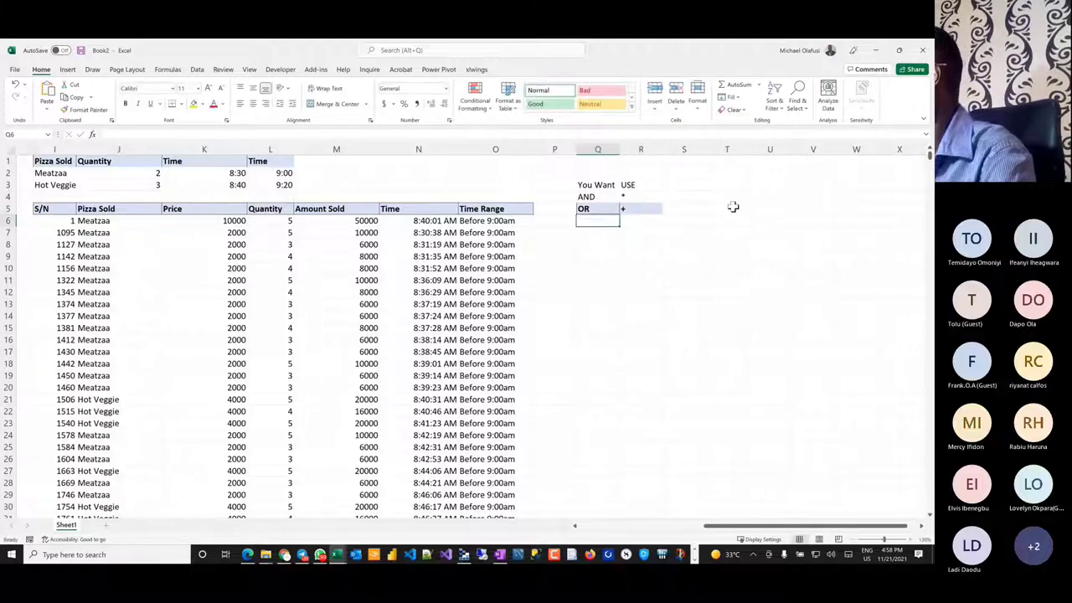
- Clear the table formatting from the OR row Q5:R5
{"action": "left_click", "coordinate": [586, 208]}
{"action": "left_click_drag", "start_coordinate": [588, 209], "coordinate": [645, 208]}
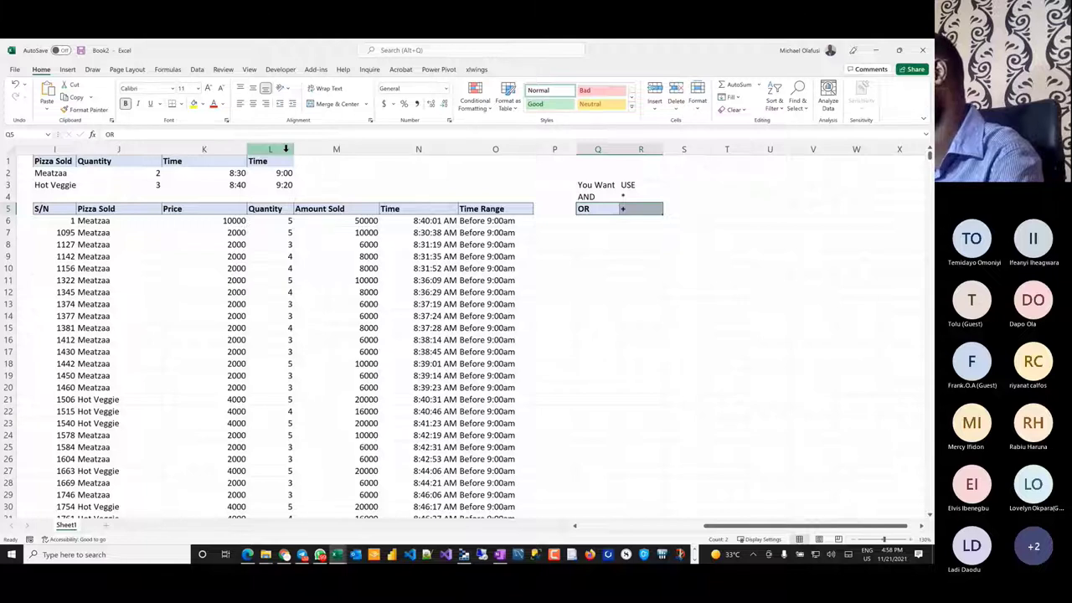
{"action": "left_click", "coordinate": [735, 109]}
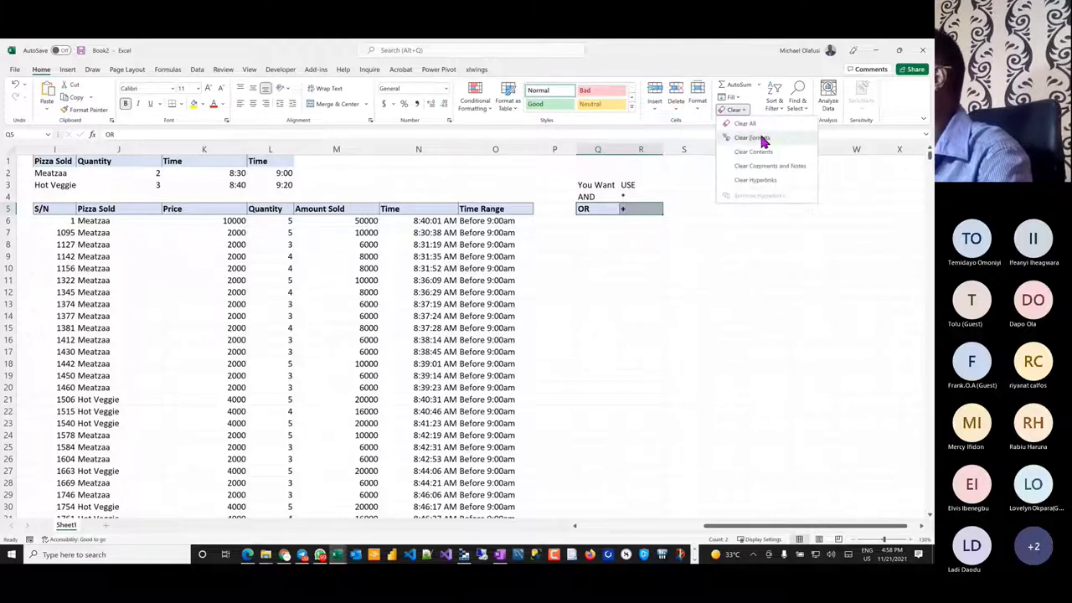
{"action": "left_click", "coordinate": [750, 138]}
{"action": "left_click", "coordinate": [598, 267]}
- Make the You Want and USE headings in Q3:R3 bold
{"action": "left_click_drag", "start_coordinate": [611, 185], "coordinate": [630, 186]}
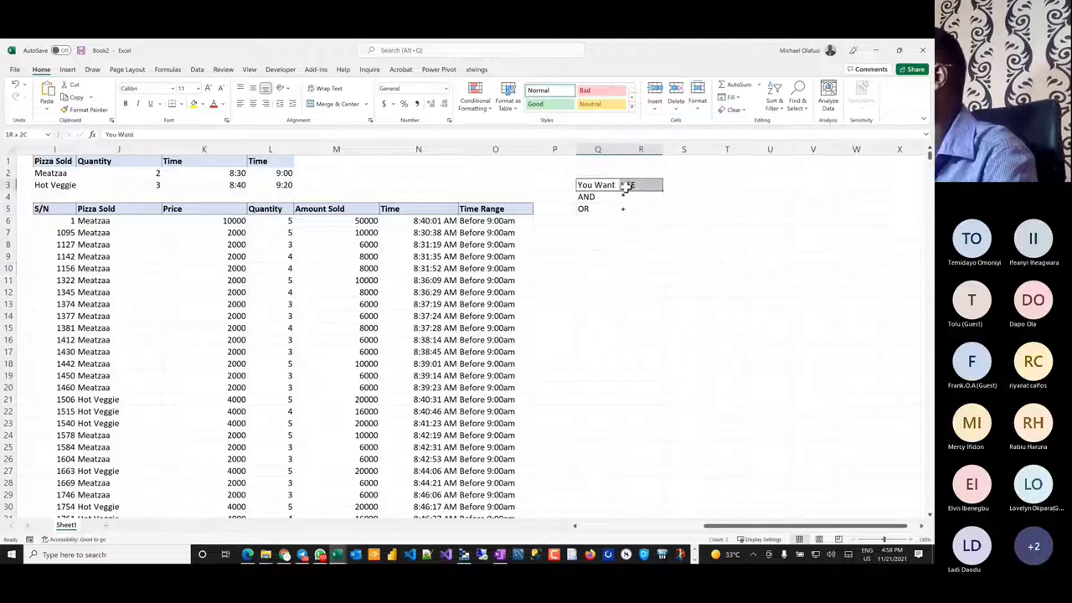
{"action": "key", "text": "ctrl+b"}
{"action": "left_click", "coordinate": [624, 219]}
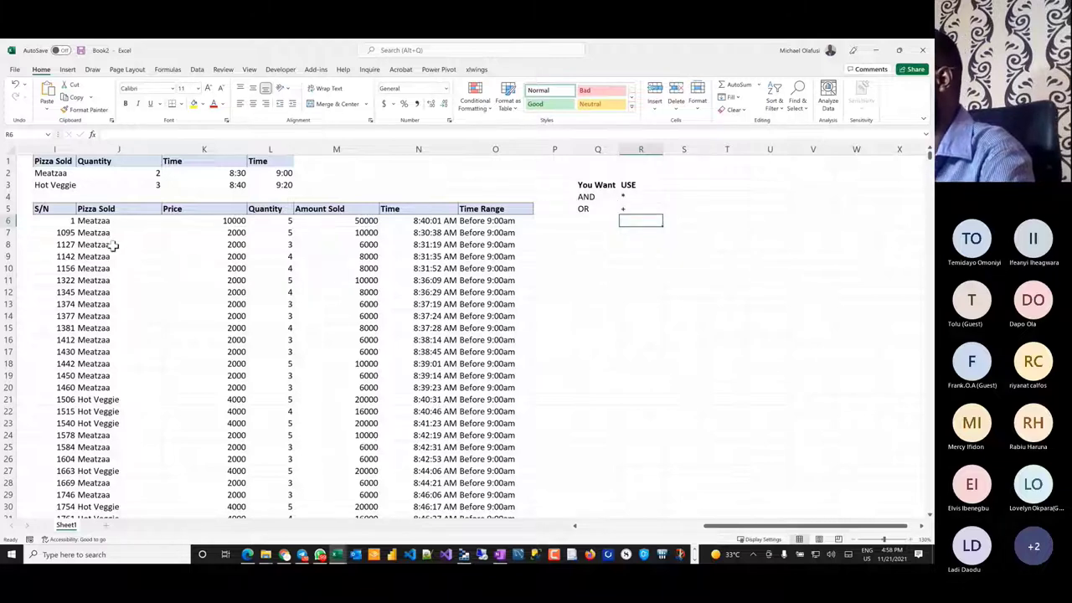
{"action": "scroll", "coordinate": [113, 245], "scroll_direction": "left", "scroll_amount": 3}
{"action": "left_click", "coordinate": [586, 220]}
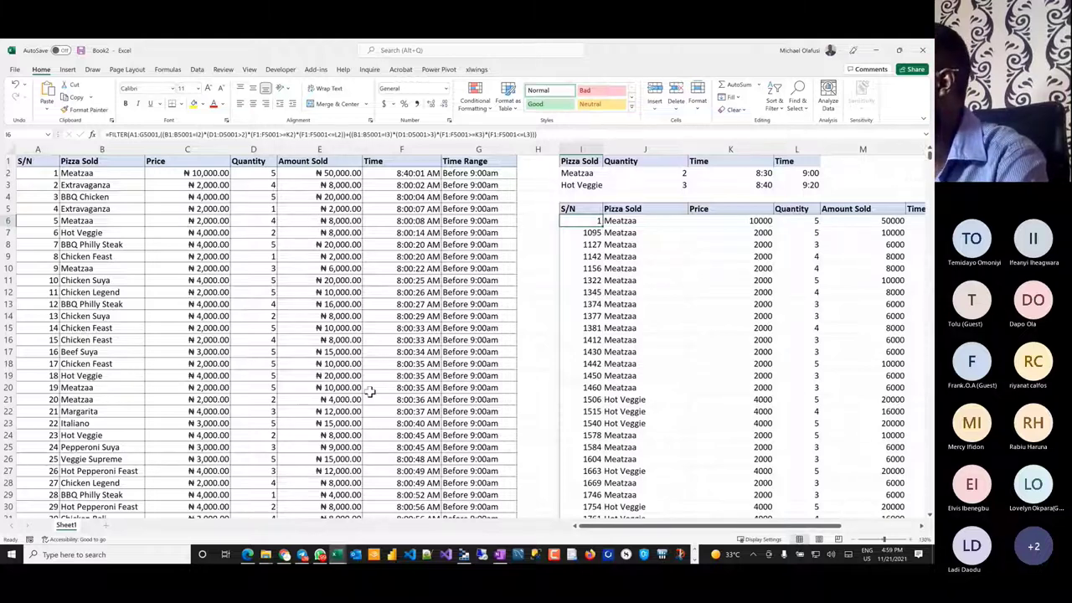
{"action": "key", "text": "alt+Tab"}
{"action": "key", "text": "alt+Tab"}
{"action": "key", "text": "alt+Tab"}
{"action": "key", "text": "alt+Tab"}
{"action": "key", "text": "alt+Tab"}
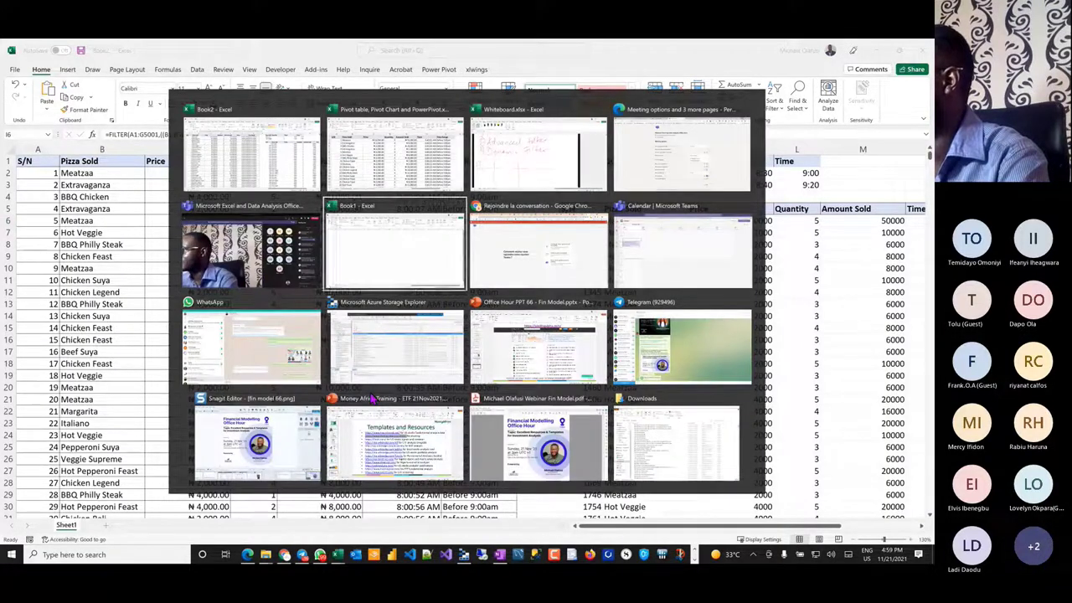
- In the browser's Meetup tab, open Power BI Learning Community in a new tab
{"action": "key", "text": "alt+Tab"}
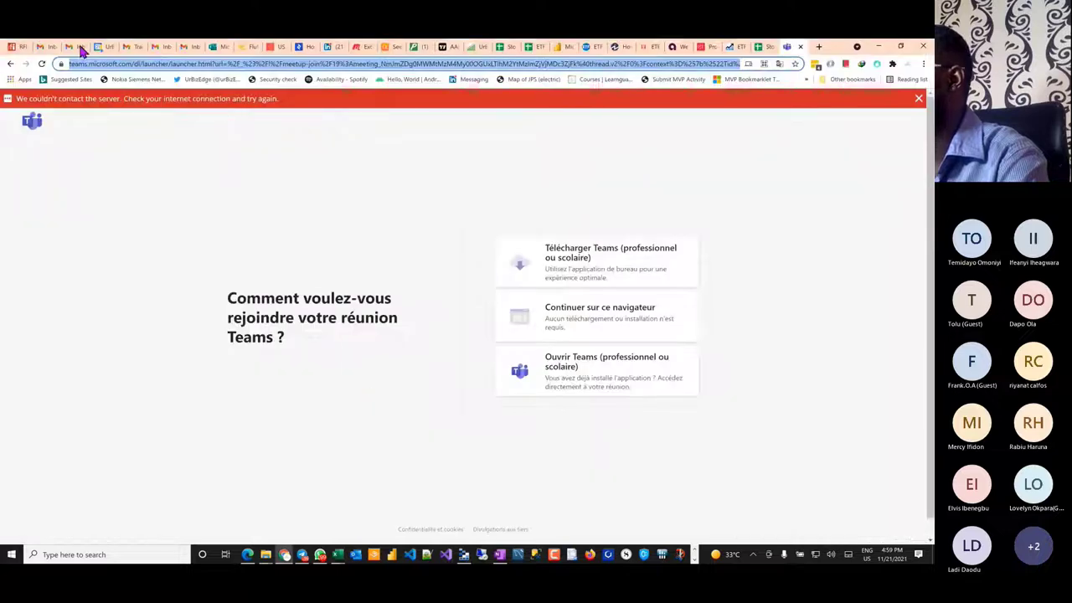
{"action": "left_click", "coordinate": [358, 49]}
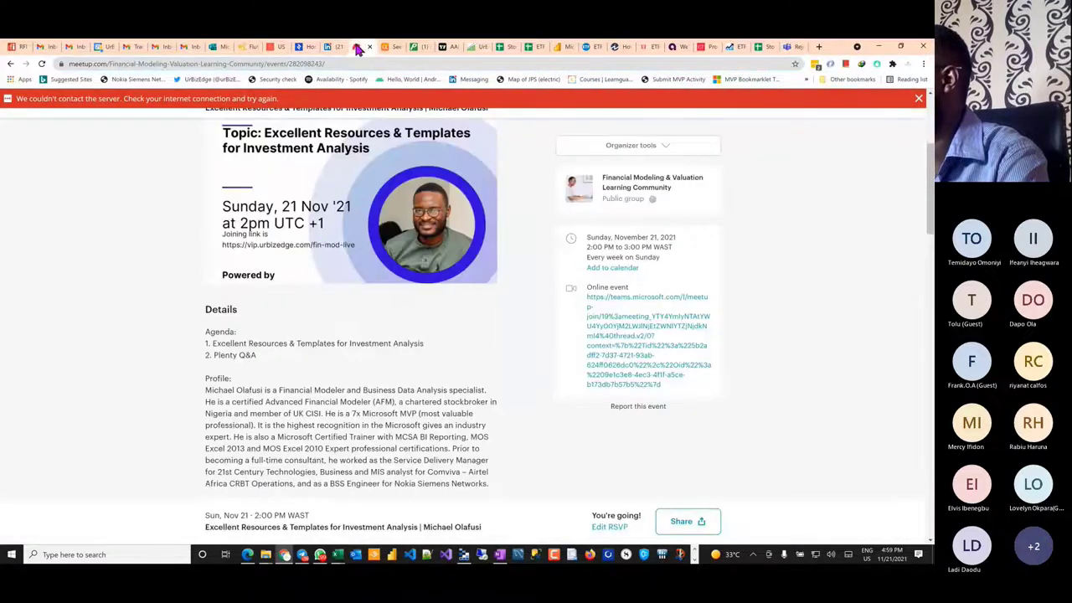
{"action": "scroll", "coordinate": [138, 200], "scroll_direction": "up", "scroll_amount": 3}
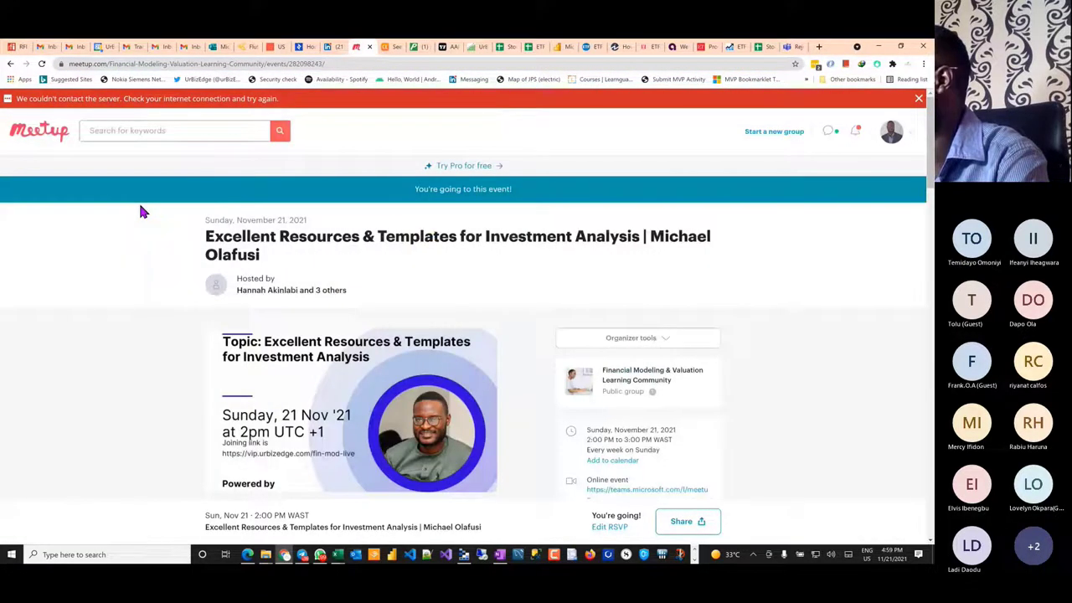
{"action": "left_click", "coordinate": [911, 139]}
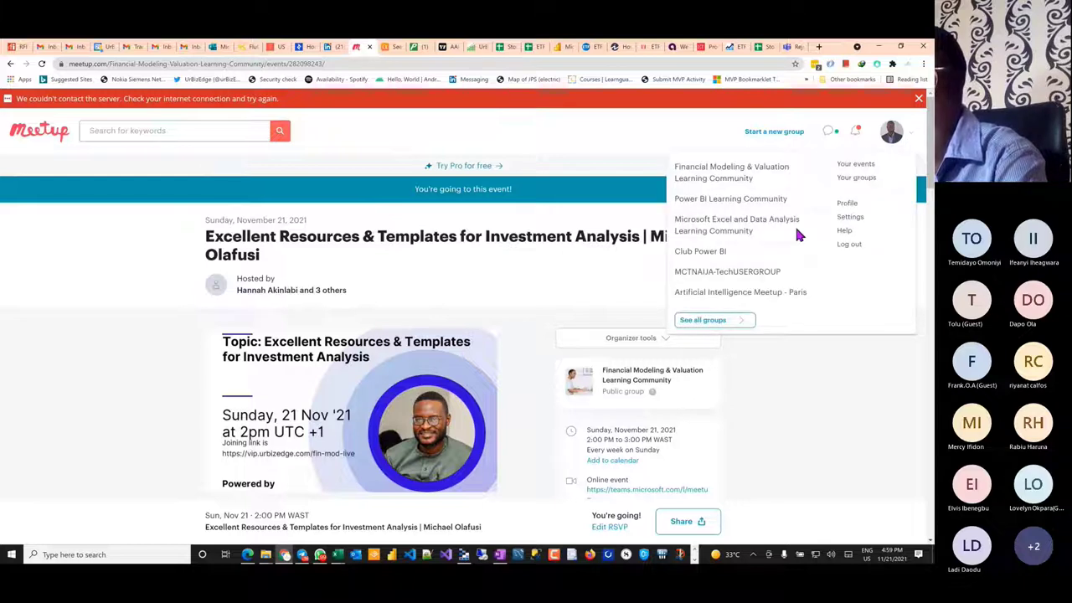
{"action": "right_click", "coordinate": [712, 205]}
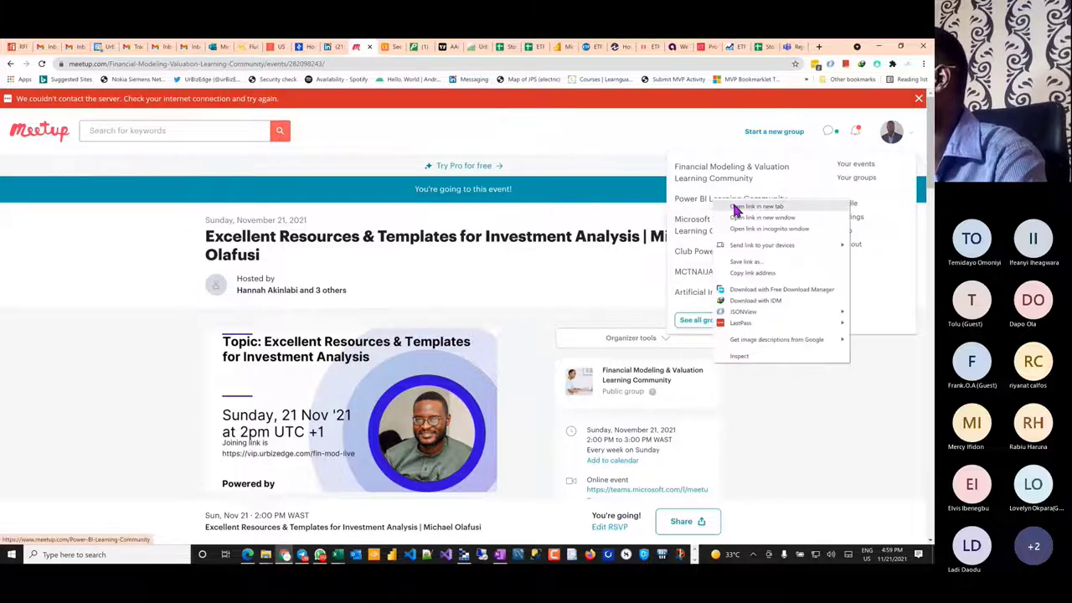
{"action": "left_click", "coordinate": [731, 209]}
{"action": "left_click", "coordinate": [377, 47]}
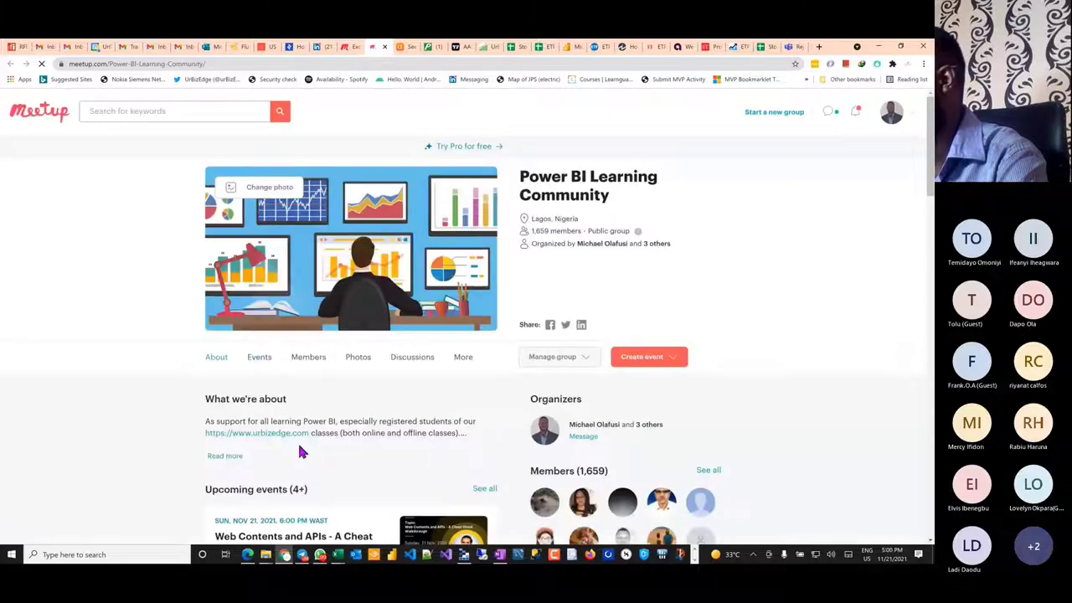
- Open the Web Contents and APIs - A Cheat Sheet Walkthrough event and review its details
{"action": "scroll", "coordinate": [299, 448], "scroll_direction": "down", "scroll_amount": 1}
{"action": "scroll", "coordinate": [299, 452], "scroll_direction": "down", "scroll_amount": 1}
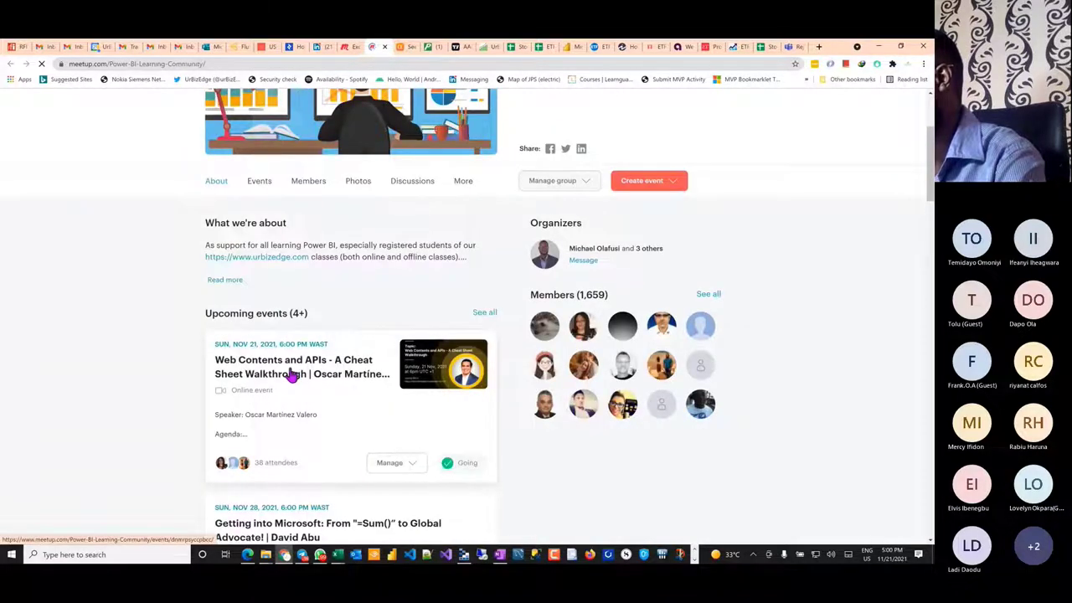
{"action": "left_click", "coordinate": [291, 374]}
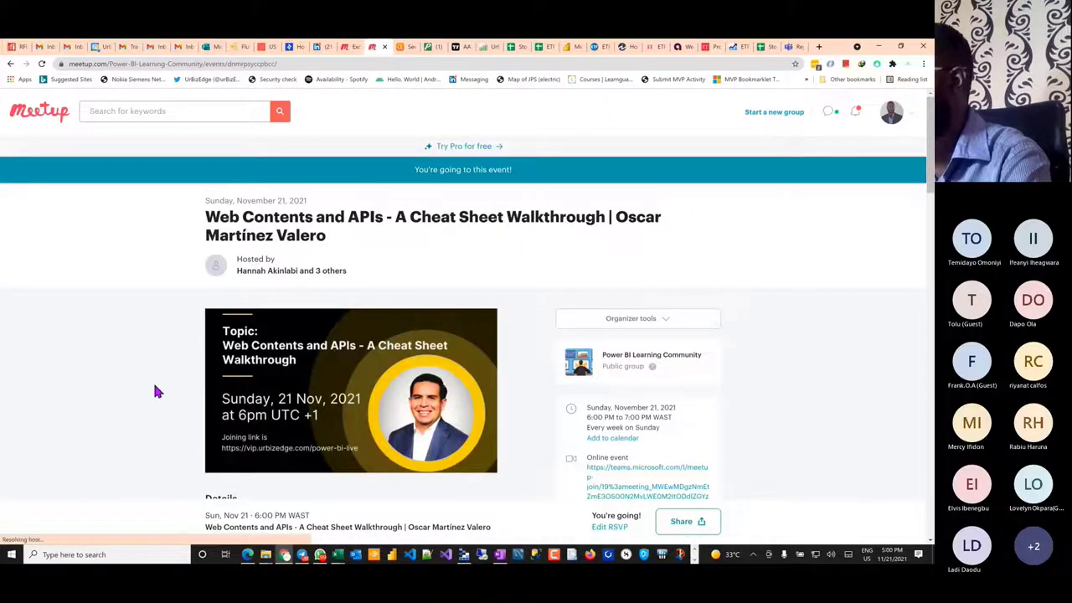
{"action": "scroll", "coordinate": [154, 387], "scroll_direction": "down", "scroll_amount": 1}
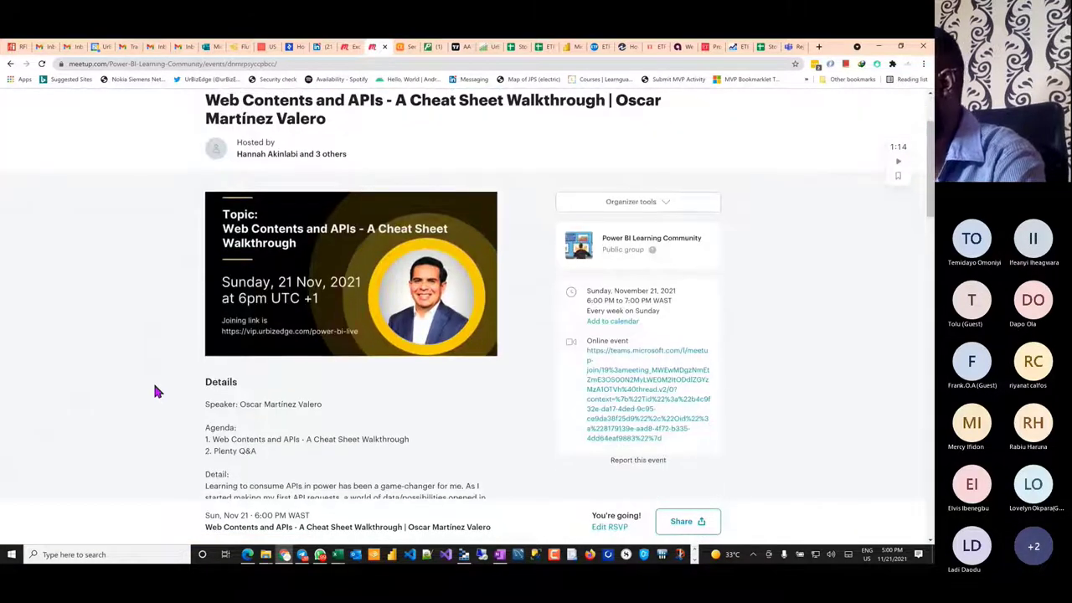
{"action": "scroll", "coordinate": [155, 390], "scroll_direction": "down", "scroll_amount": 1}
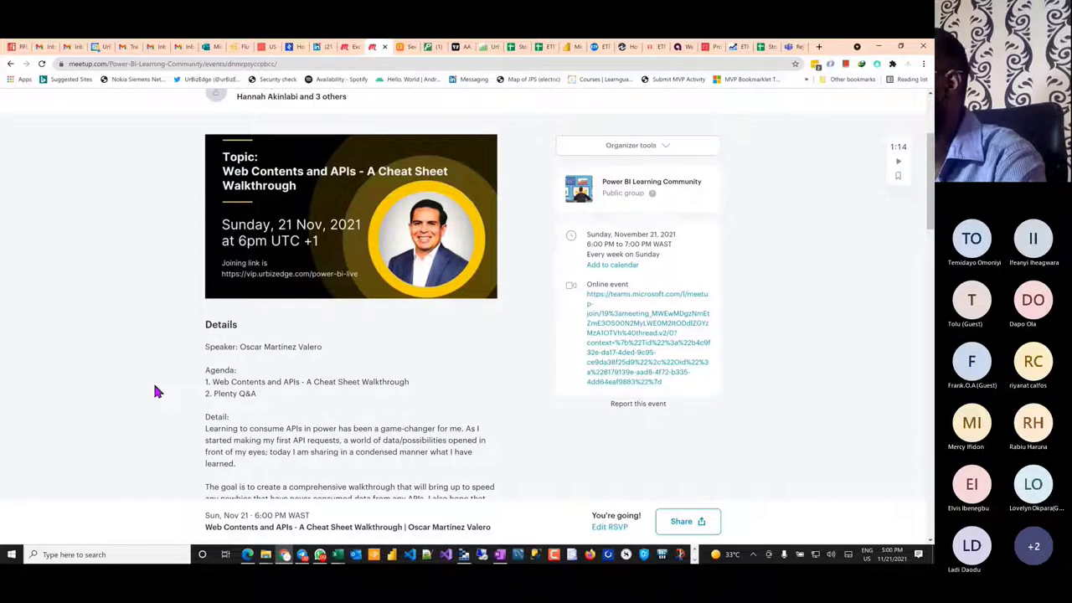
{"action": "scroll", "coordinate": [154, 391], "scroll_direction": "down", "scroll_amount": 1}
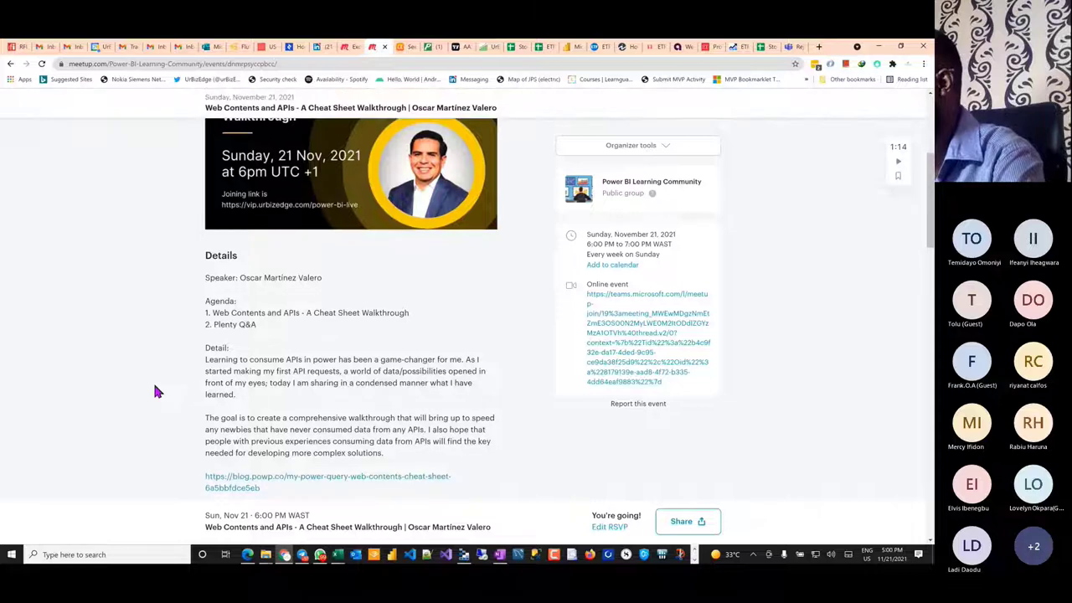
{"action": "scroll", "coordinate": [155, 390], "scroll_direction": "down", "scroll_amount": 1}
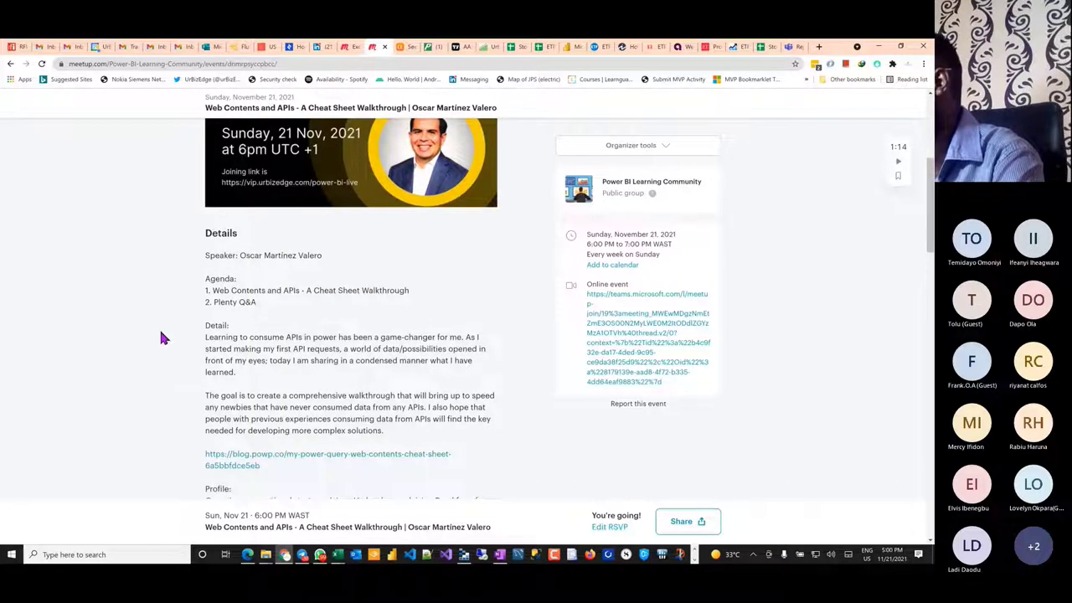
{"action": "scroll", "coordinate": [163, 337], "scroll_direction": "up", "scroll_amount": 3}
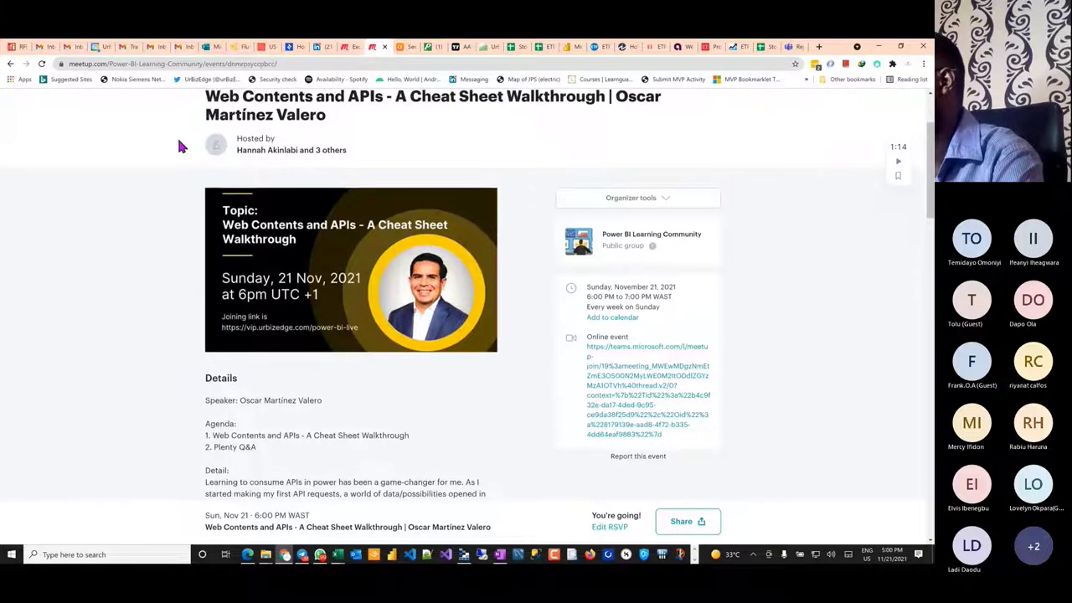
{"action": "left_click", "coordinate": [255, 66]}
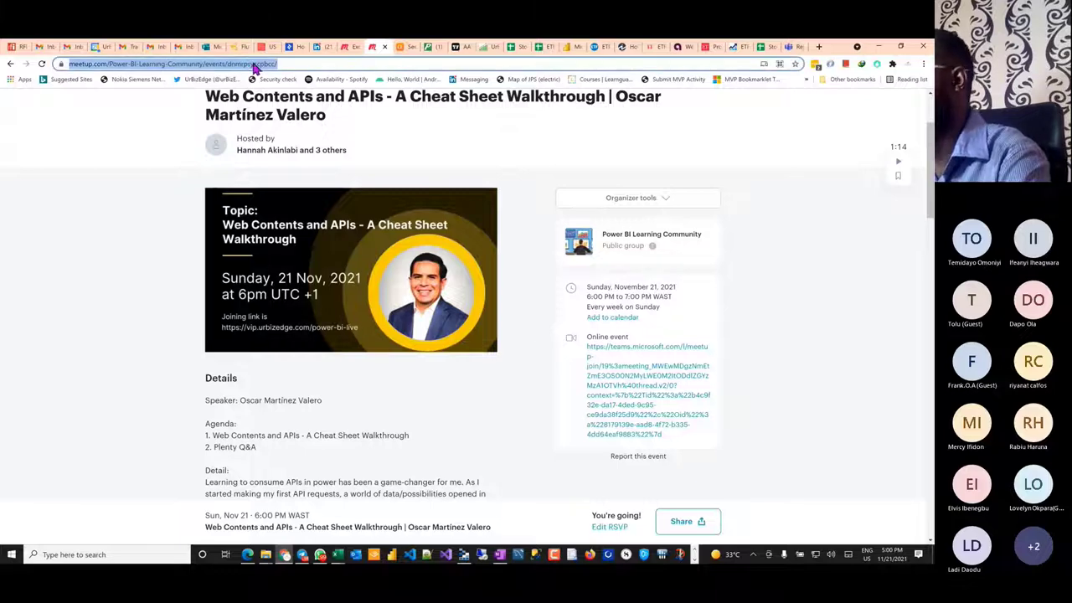
{"action": "key", "text": "alt+Tab"}
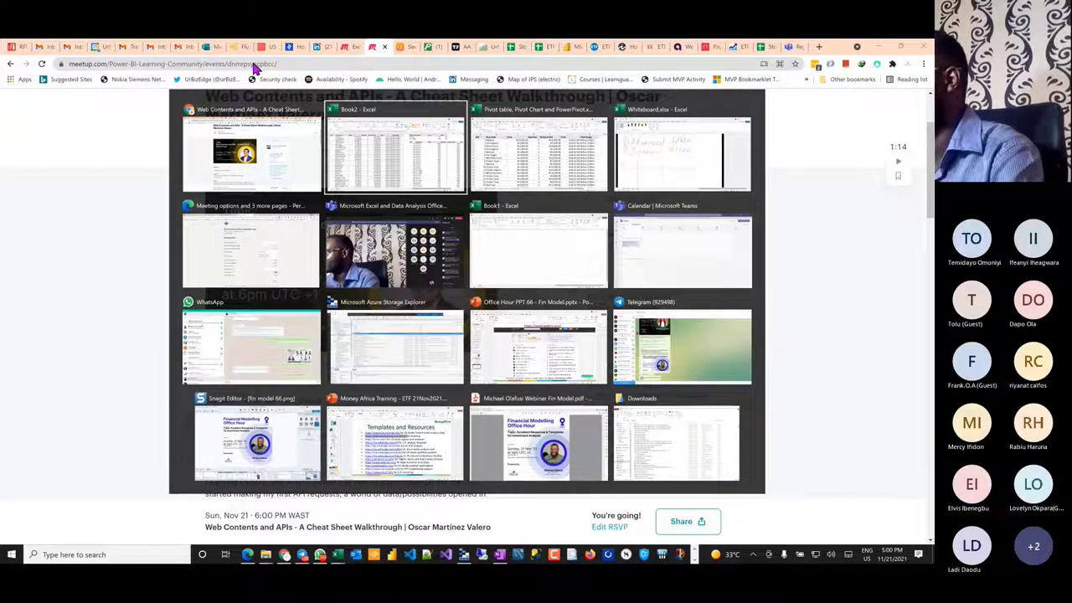
{"action": "key", "text": "Escape"}
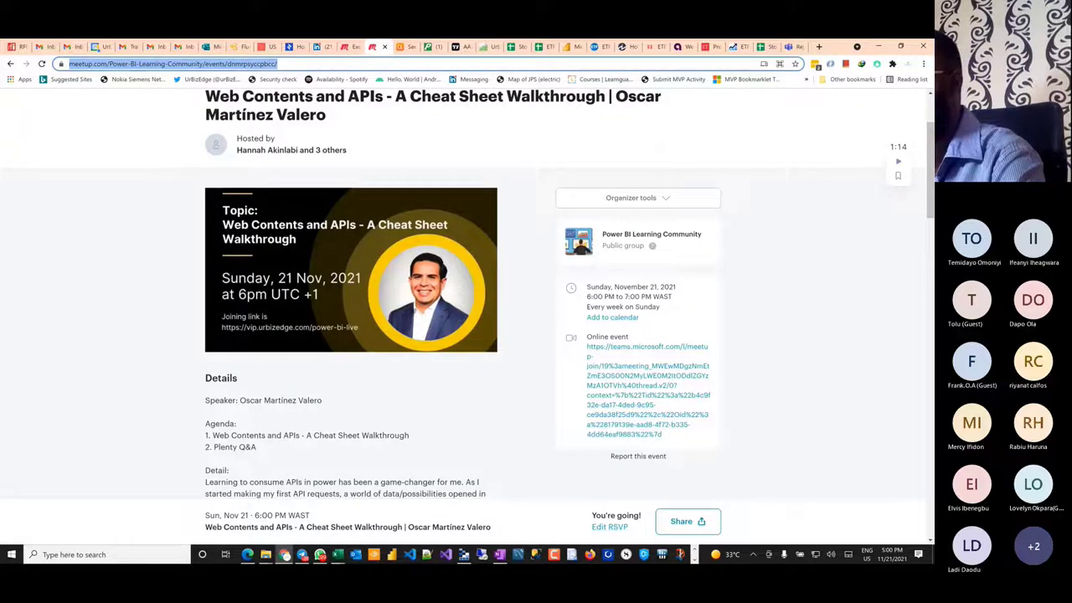
{"action": "key", "text": "alt+Tab"}
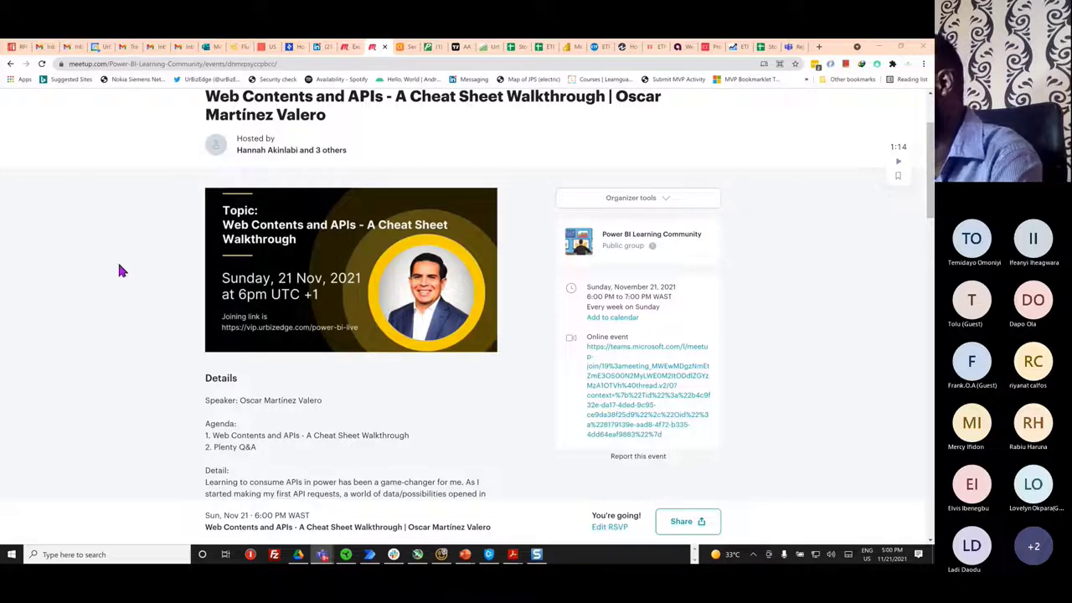
{"action": "scroll", "coordinate": [130, 317], "scroll_direction": "down", "scroll_amount": 1}
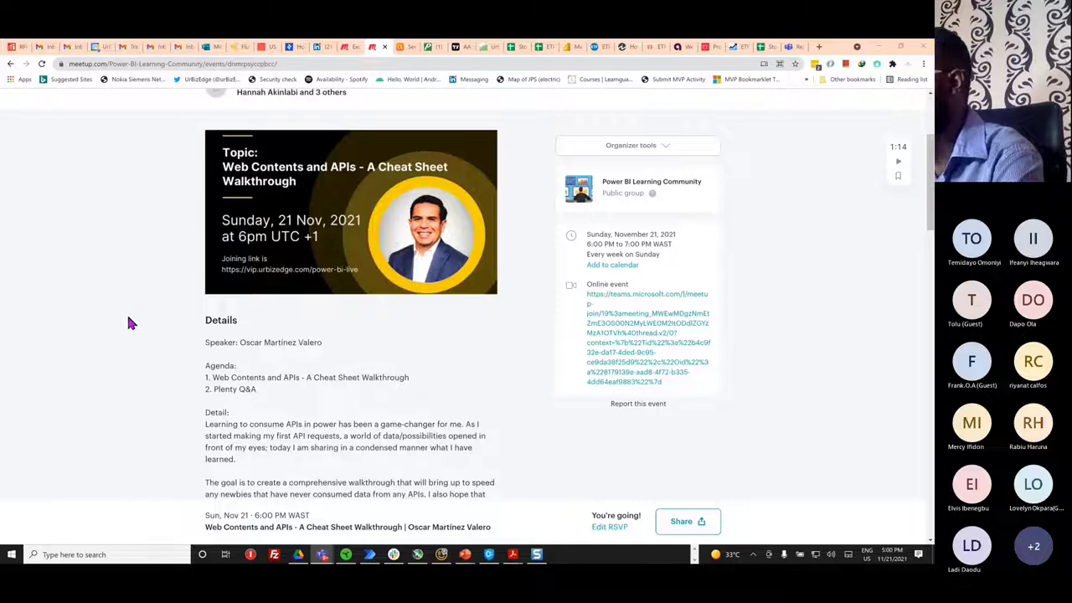
{"action": "scroll", "coordinate": [130, 322], "scroll_direction": "down", "scroll_amount": 1}
{"action": "scroll", "coordinate": [130, 323], "scroll_direction": "down", "scroll_amount": 1}
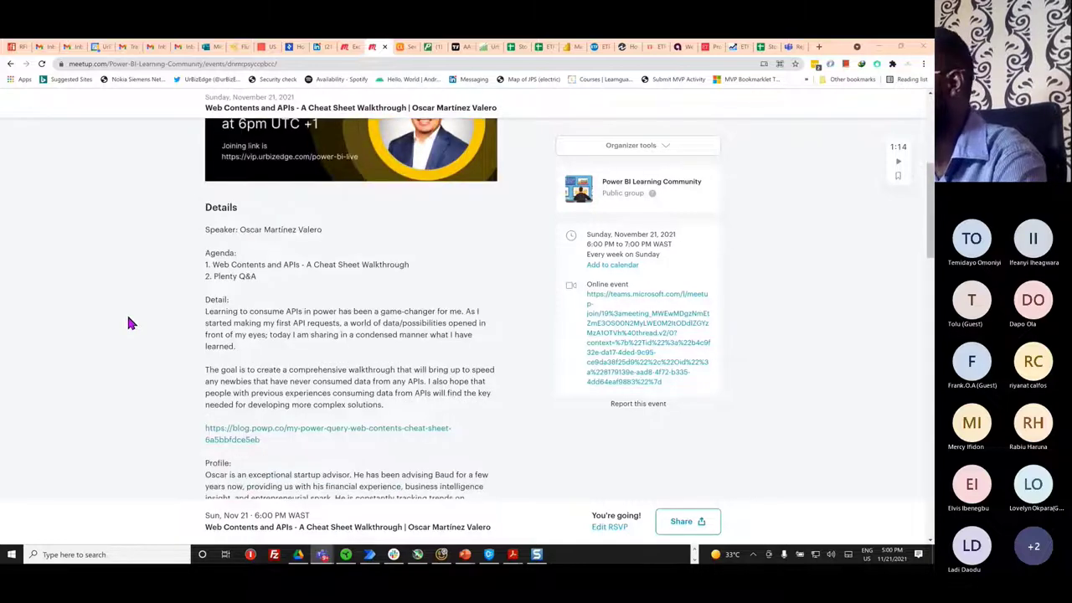
{"action": "scroll", "coordinate": [129, 322], "scroll_direction": "up", "scroll_amount": 2}
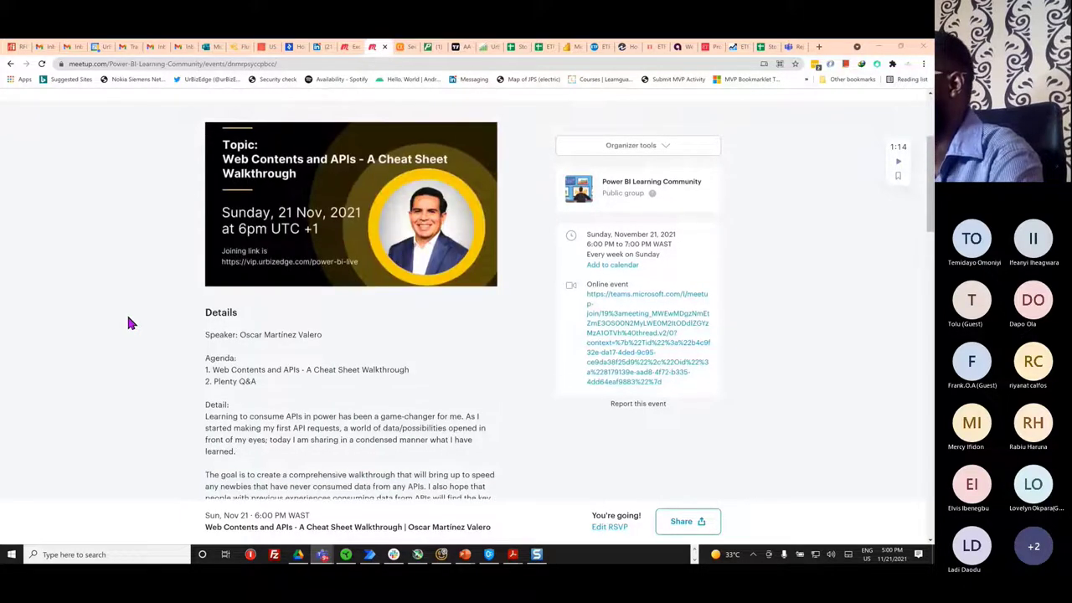
{"action": "scroll", "coordinate": [130, 322], "scroll_direction": "up", "scroll_amount": 1}
{"action": "left_click_drag", "start_coordinate": [411, 408], "coordinate": [213, 408]}
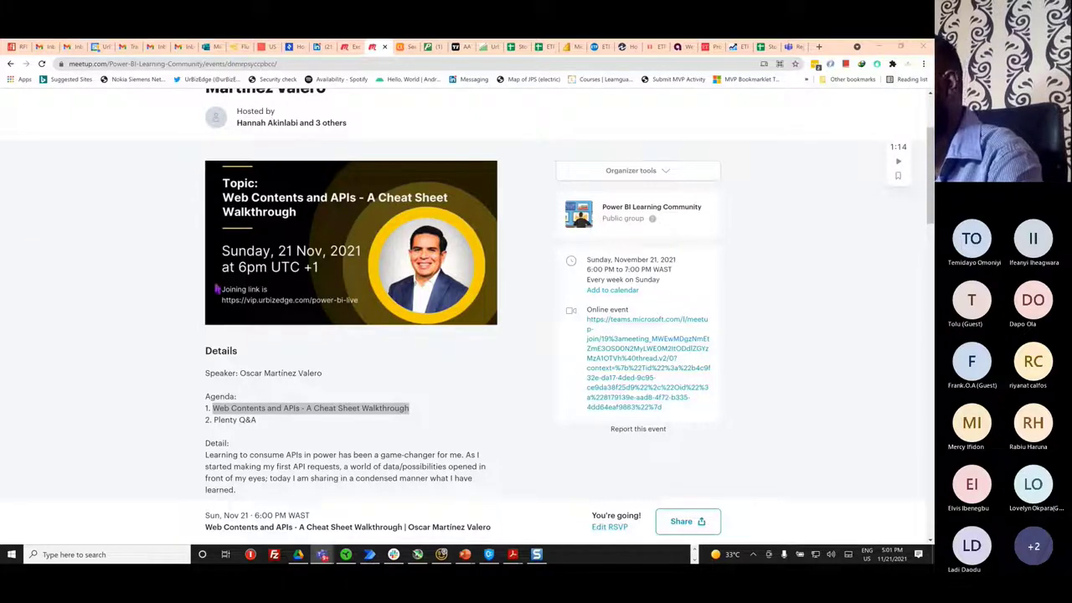
{"action": "left_click", "coordinate": [134, 383]}
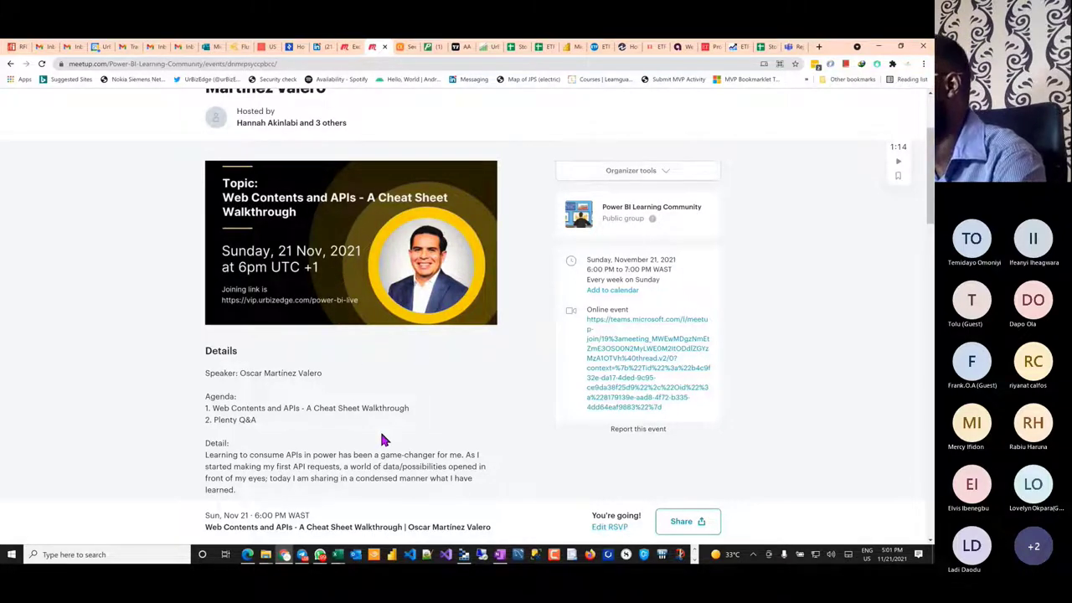
{"action": "key", "text": "alt+Tab"}
{"action": "key", "text": "alt+Tab"}
{"action": "key", "text": "alt+Tab"}
{"action": "key", "text": "Escape"}
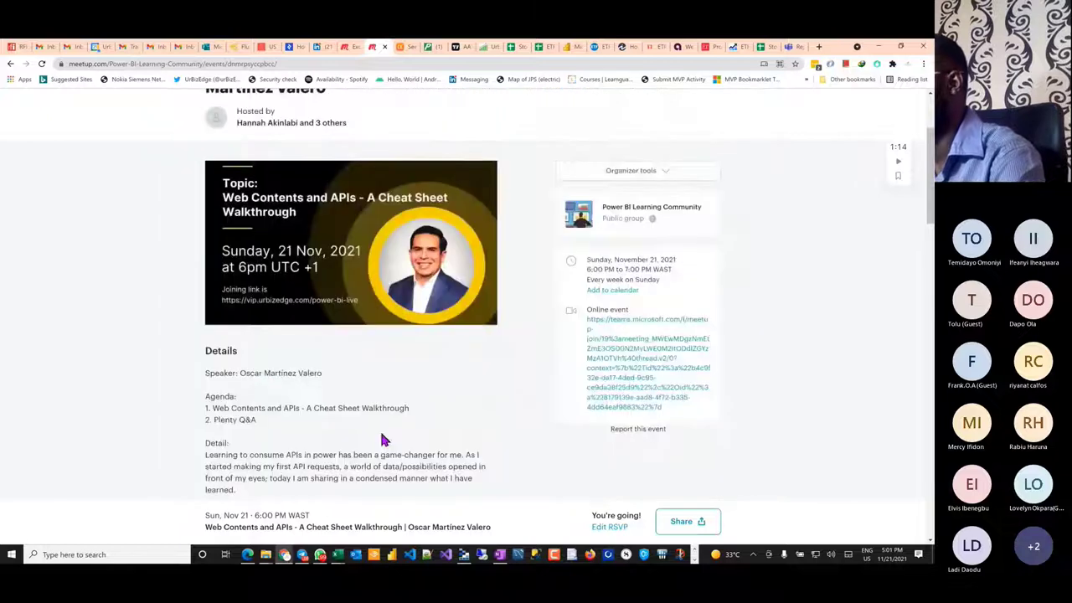